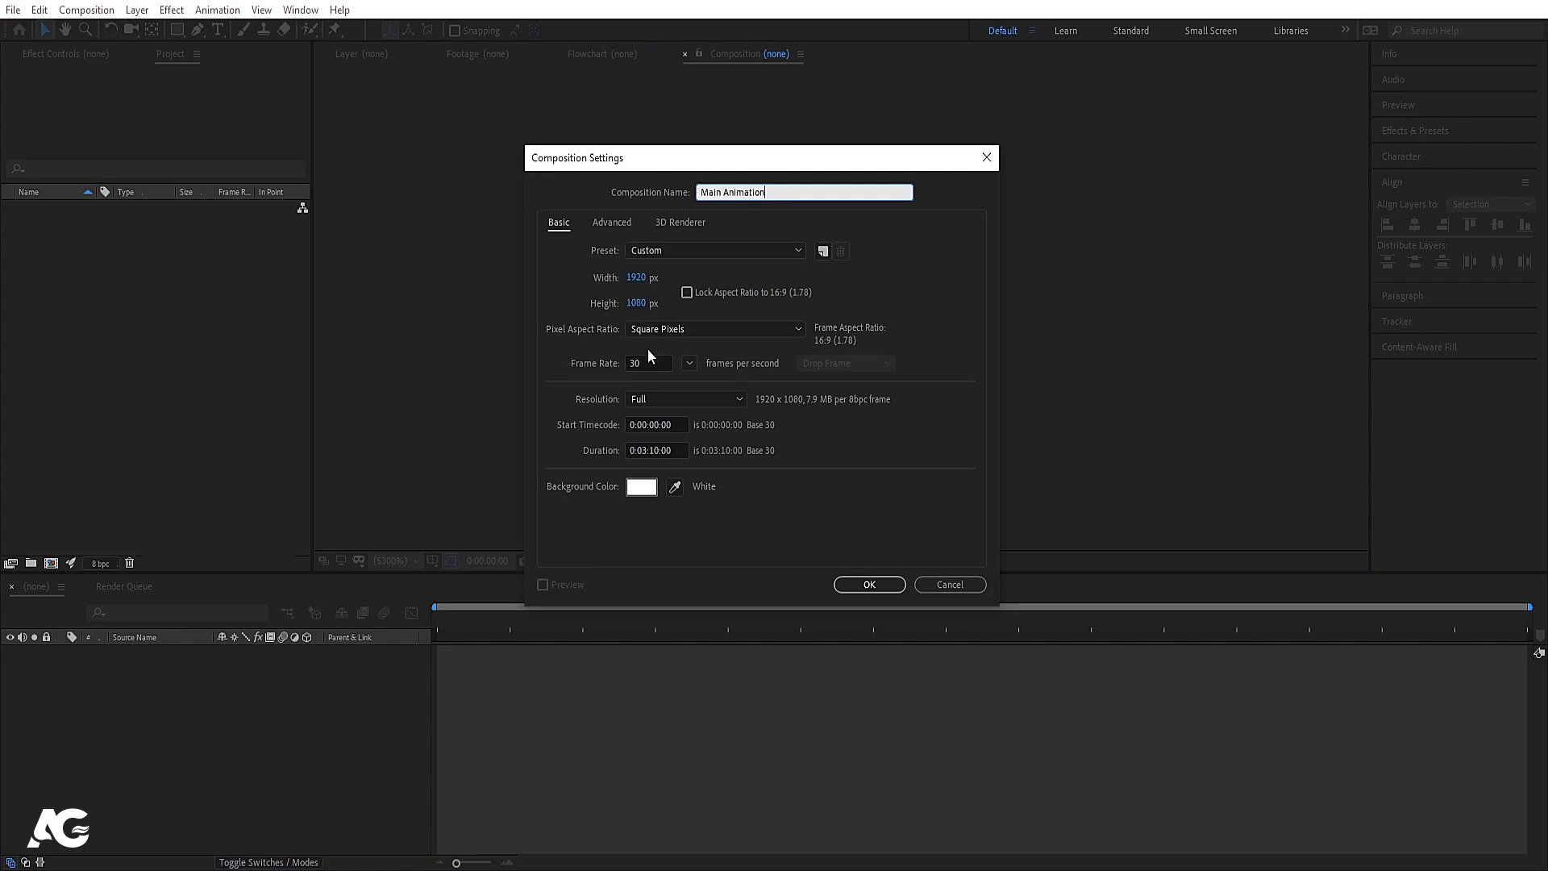
# Step: Create the Main Animation composition at 30 fps with a 0:00:10:00 duration and display its title/action safe guides
pyautogui.click(649, 359)
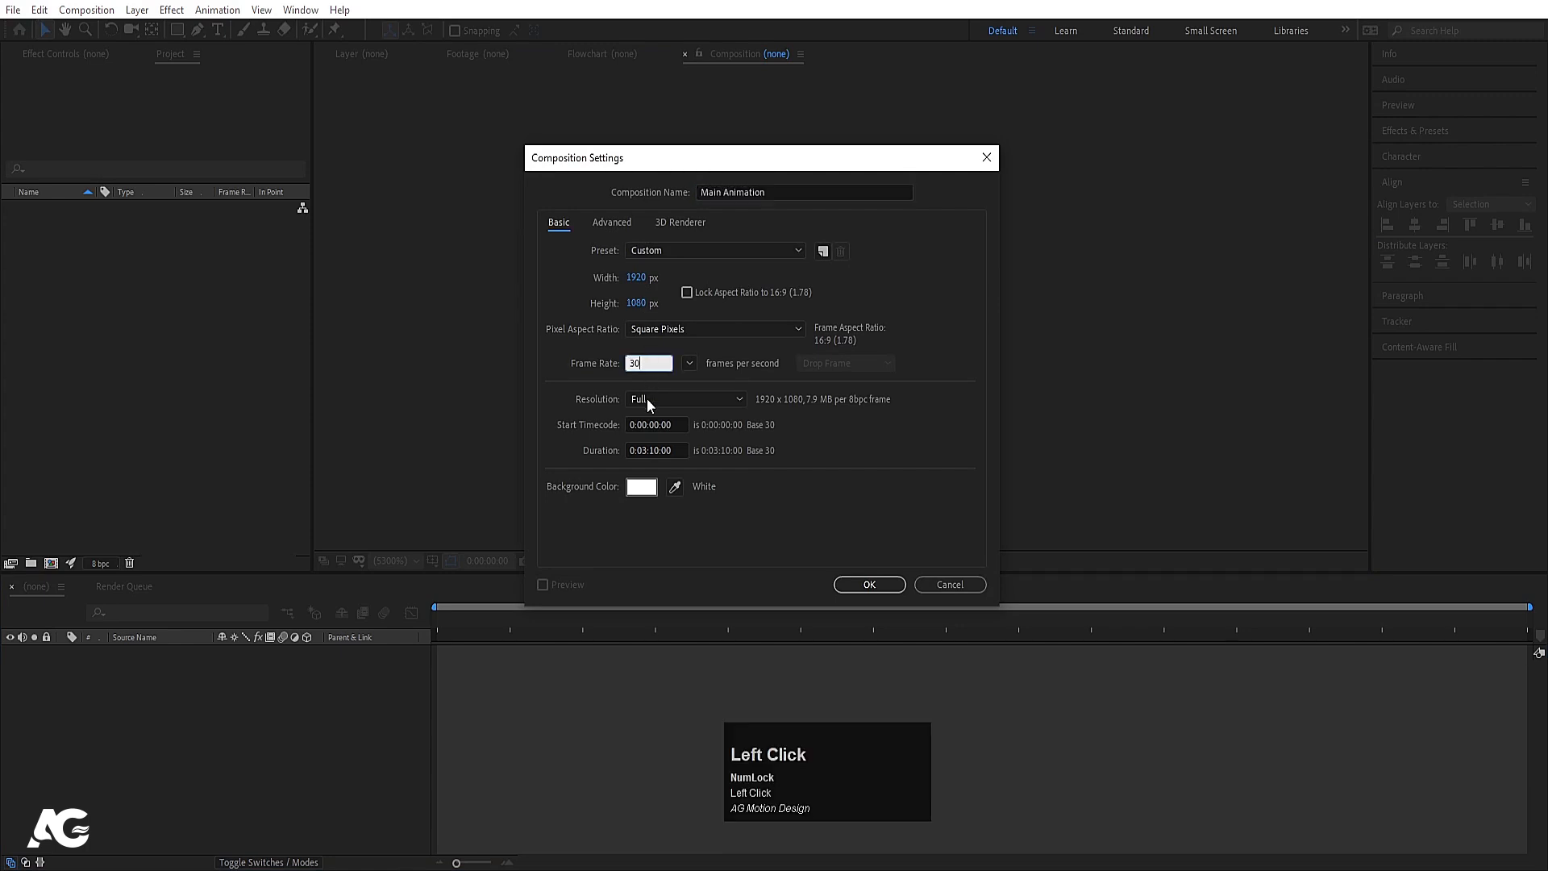
pyautogui.click(647, 449)
pyautogui.press('BackSpace')
pyautogui.write('0')
pyautogui.click(777, 473)
pyautogui.click(848, 586)
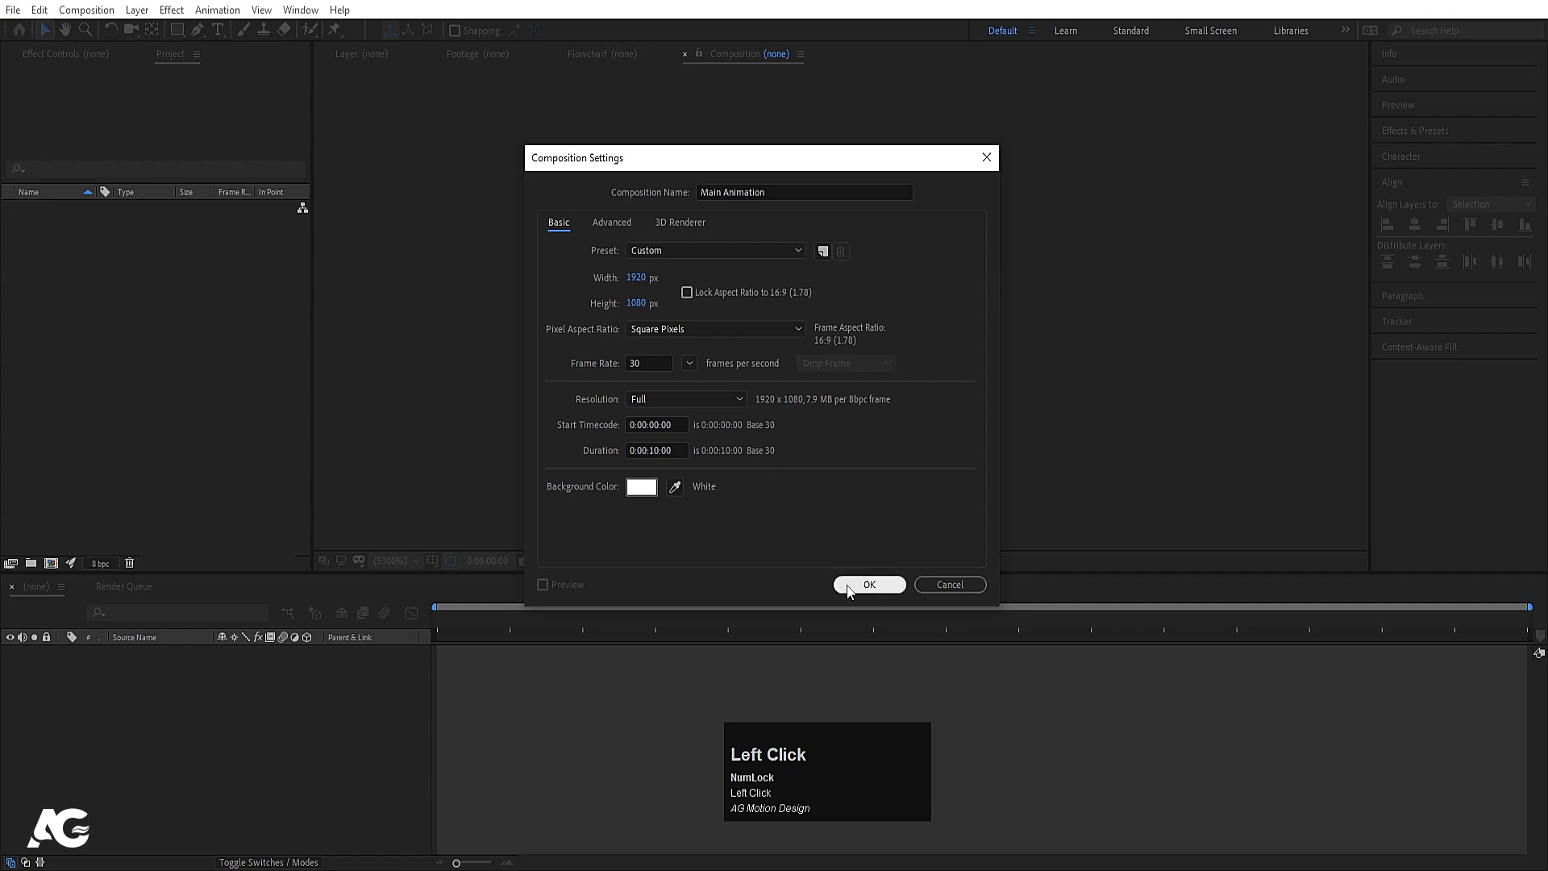
pyautogui.click(437, 567)
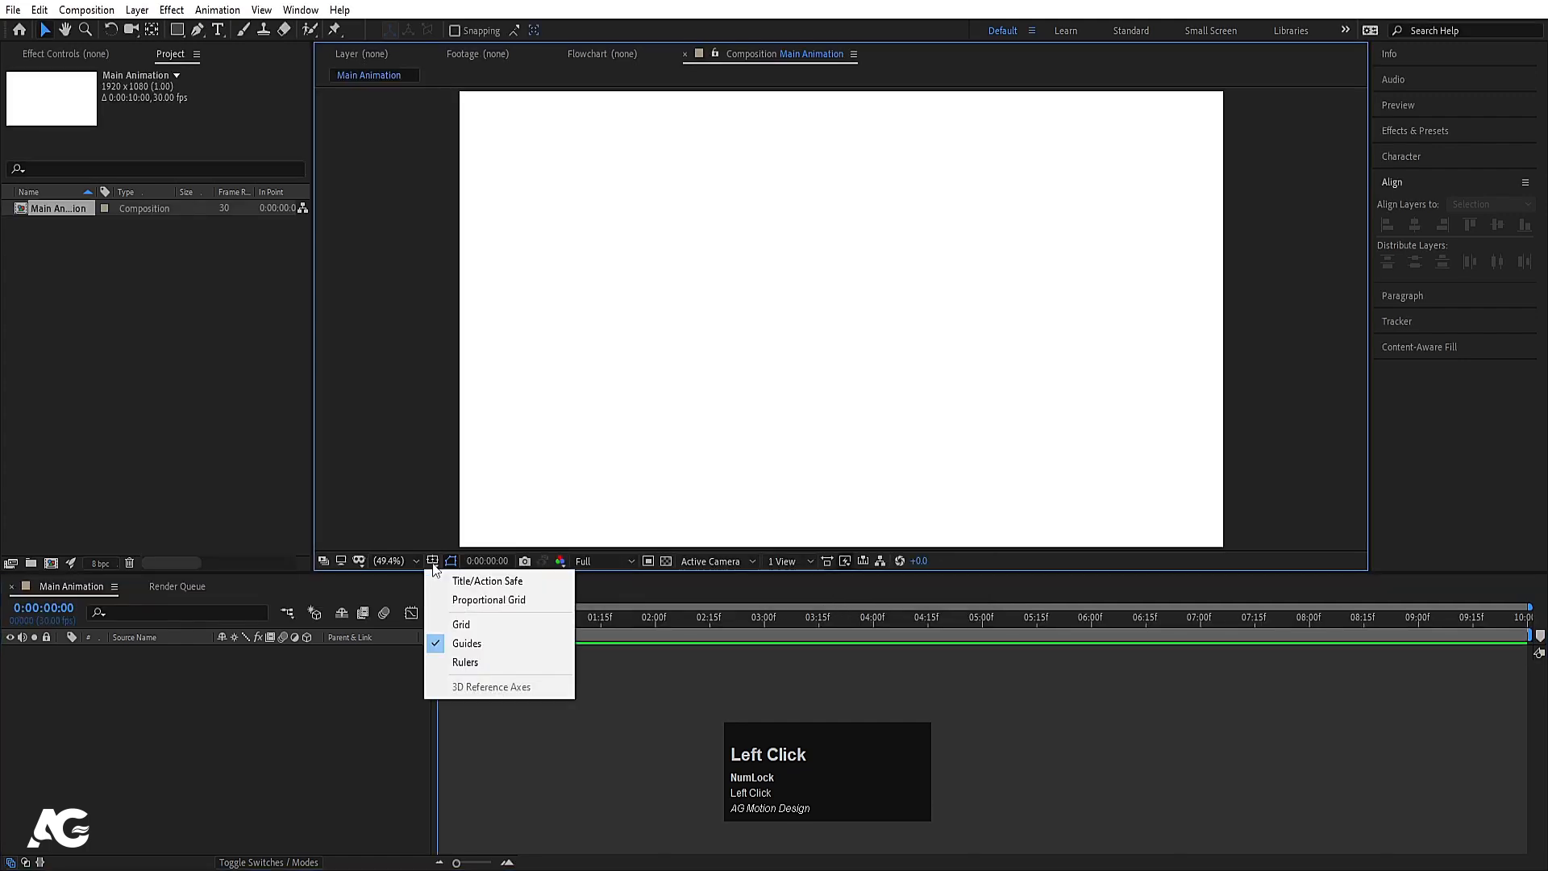
pyautogui.click(466, 576)
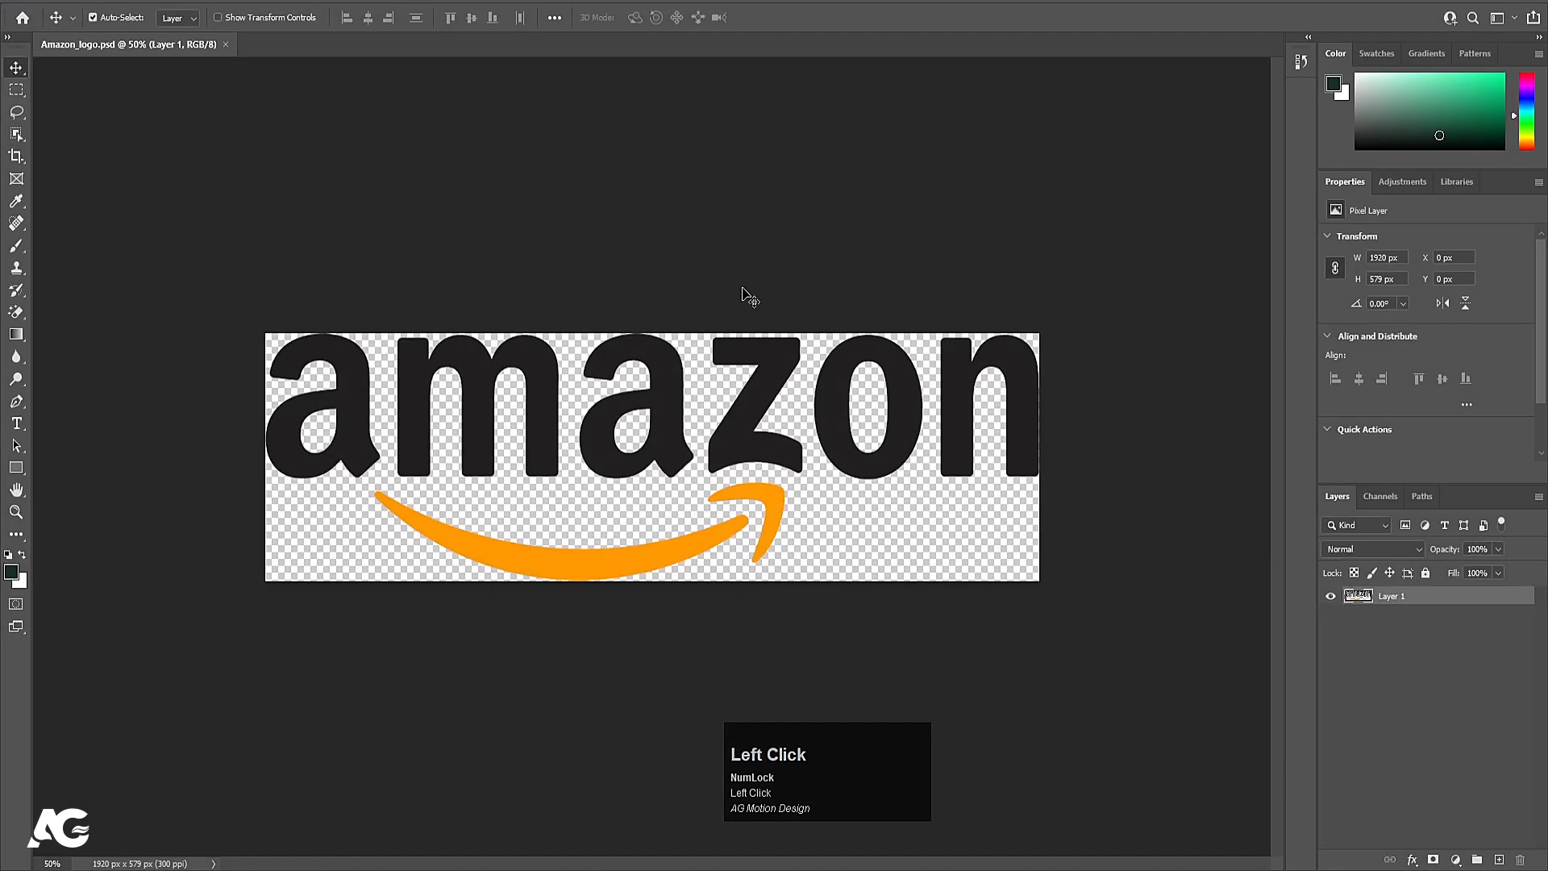
# Step: Switch to Photoshop and save the Amazon_logo.psd document
pyautogui.click(510, 349)
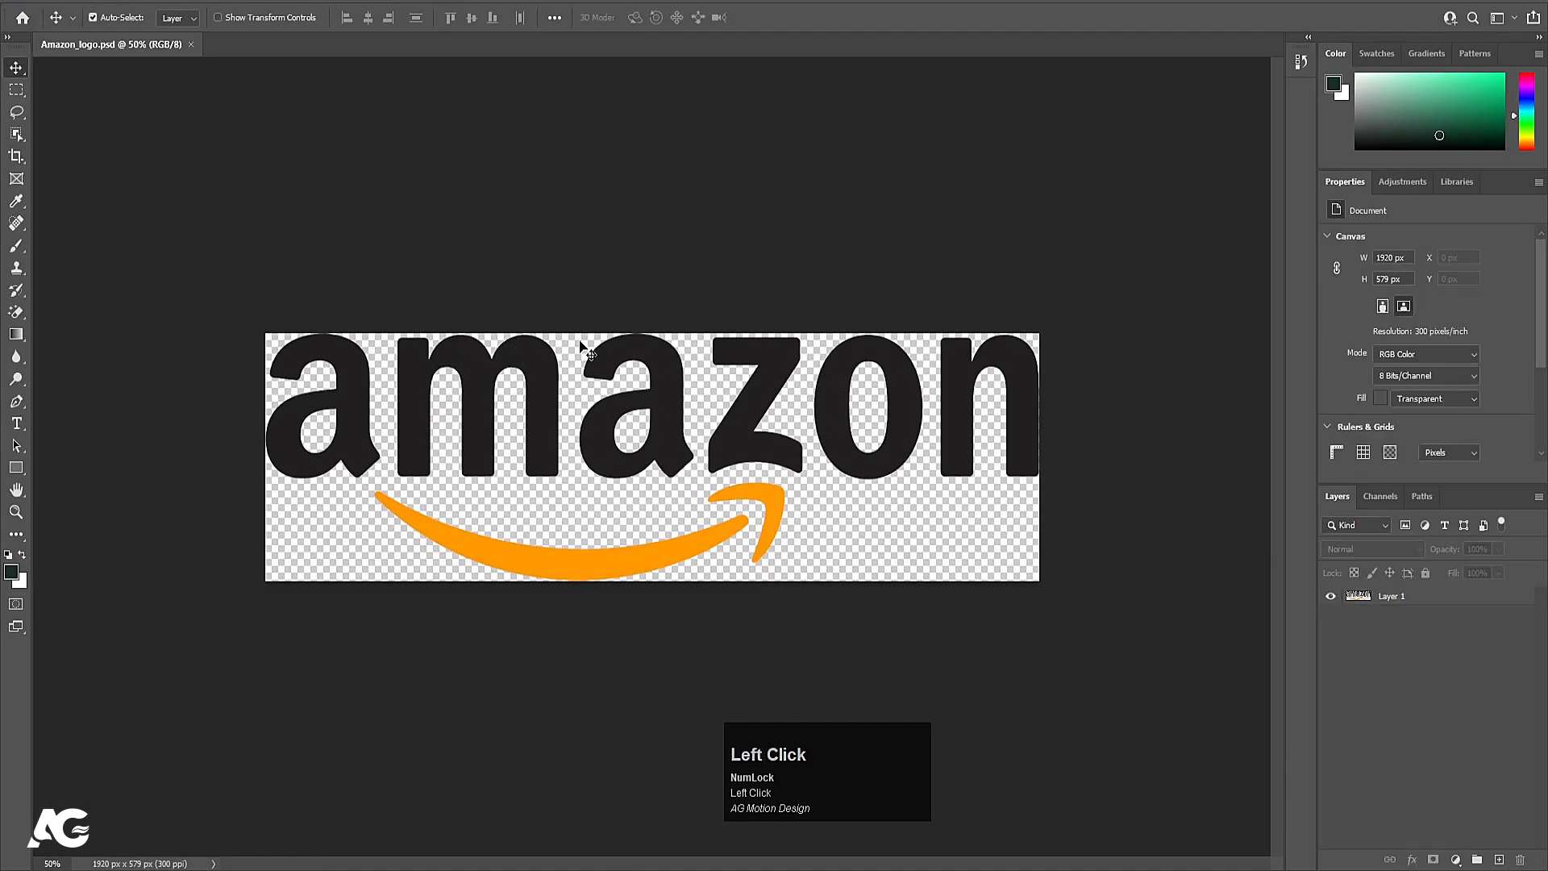
pyautogui.click(649, 359)
pyautogui.hotkey('ctrl', 's')
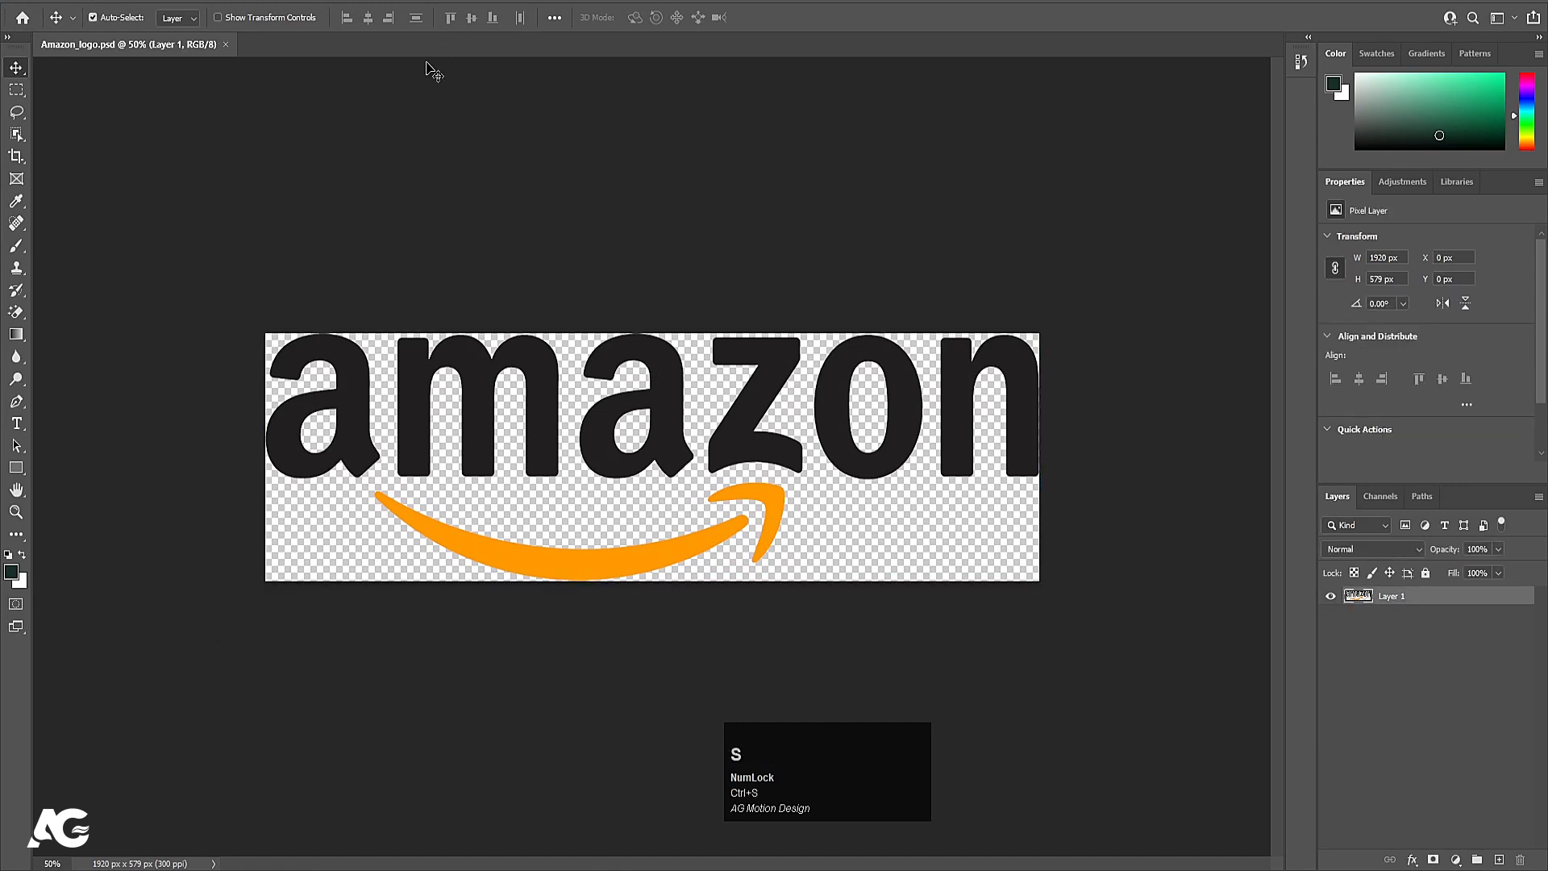
pyautogui.click(792, 421)
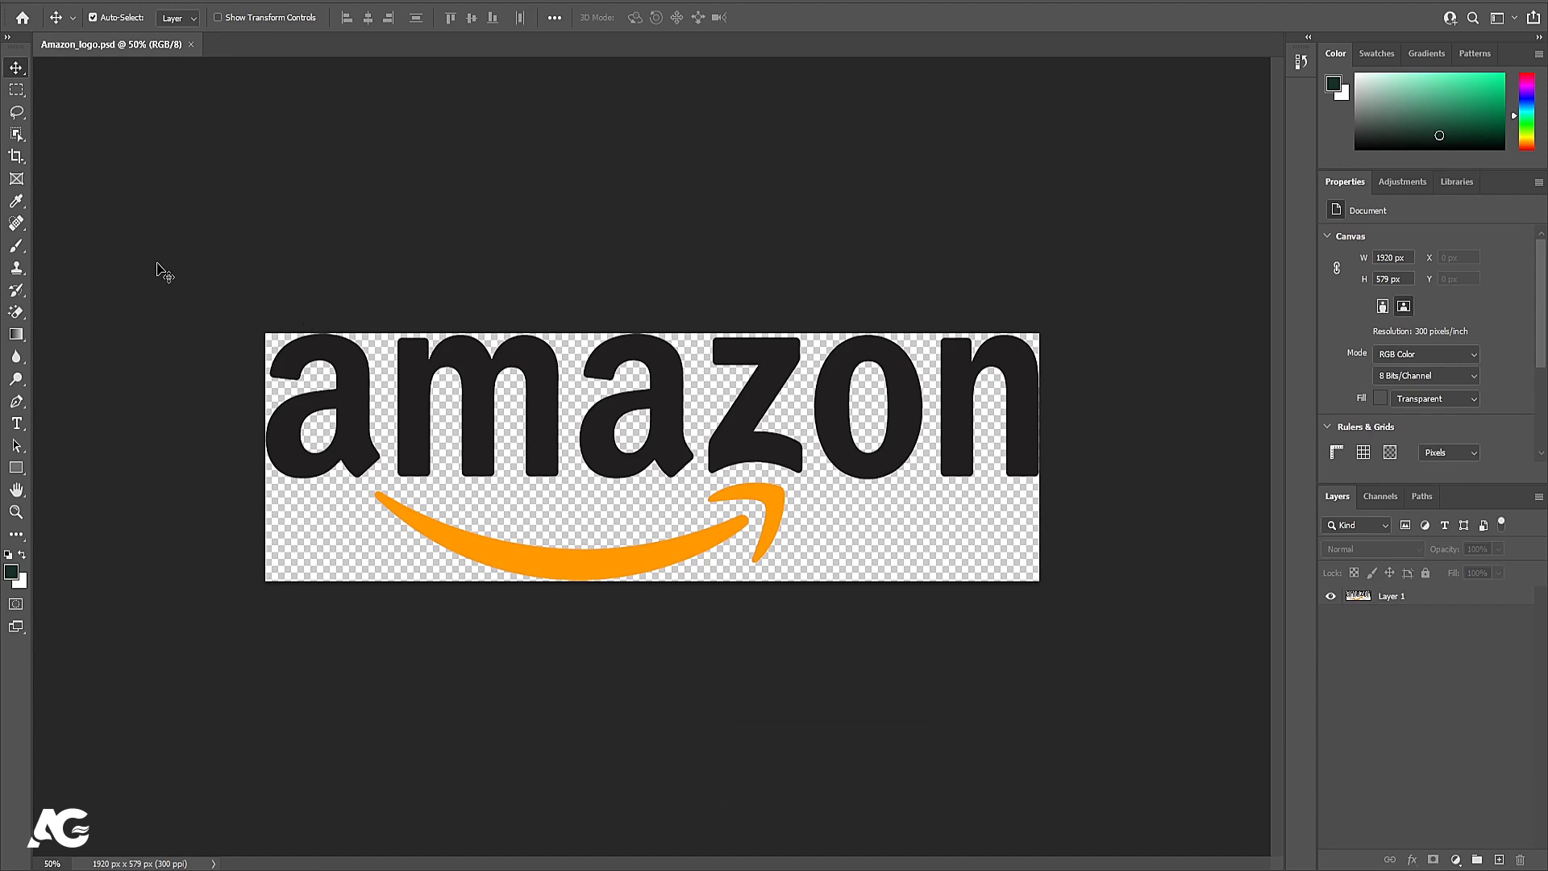
# Step: Lasso the logo's first letter "a" on Layer 1, move it in place onto a new layer, and hide that layer
pyautogui.press('l')
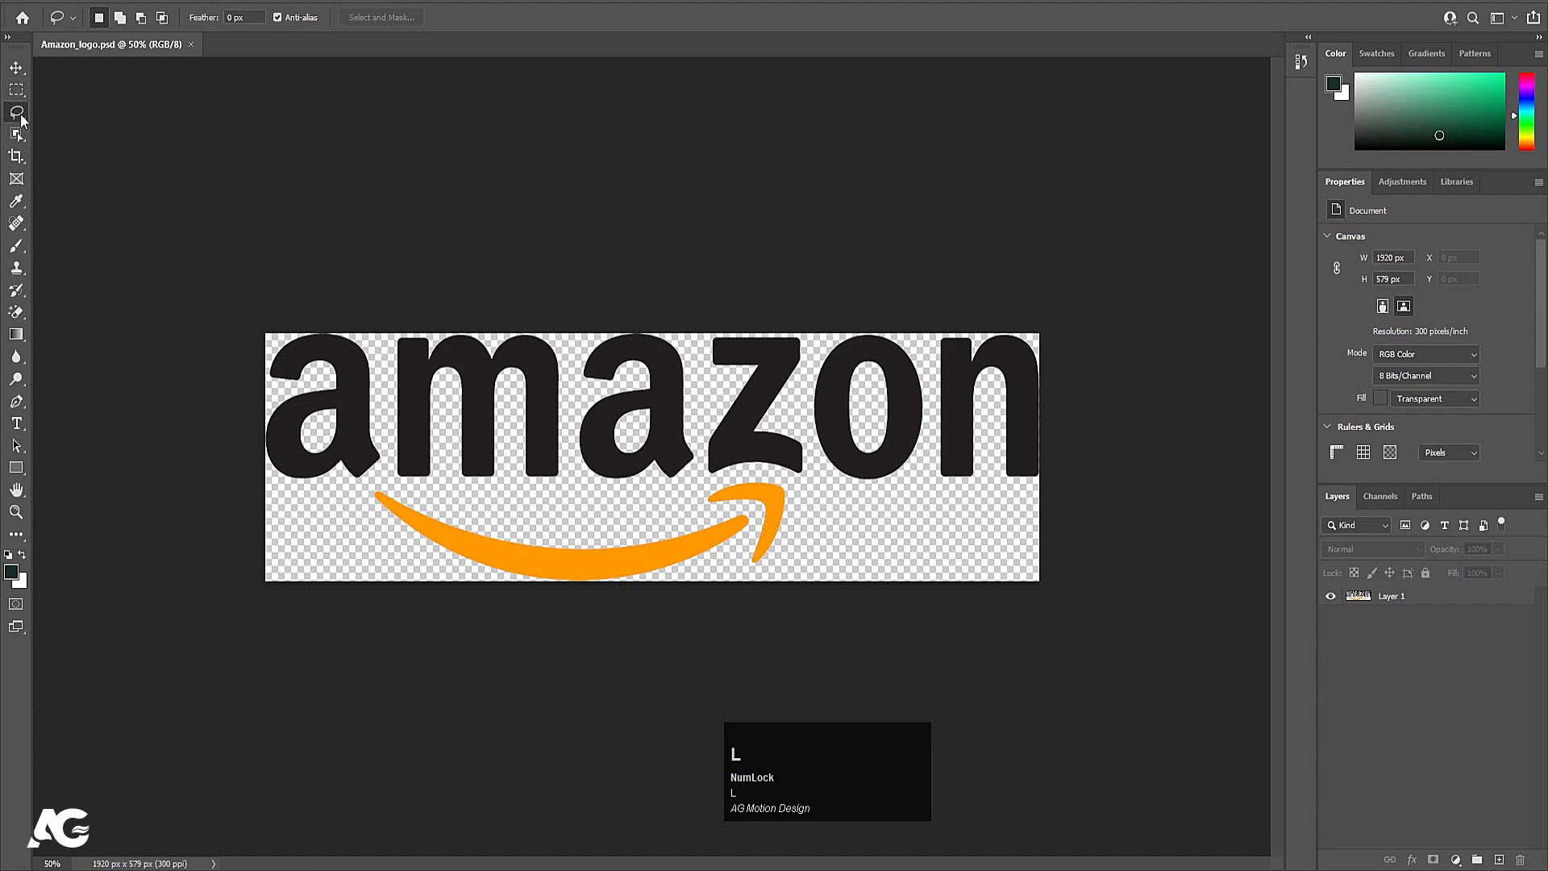
pyautogui.moveTo(372, 318)
pyautogui.mouseDown()
pyautogui.moveTo(384, 380)
pyautogui.moveTo(386, 466)
pyautogui.moveTo(303, 511)
pyautogui.moveTo(247, 479)
pyautogui.moveTo(221, 327)
pyautogui.moveTo(303, 277)
pyautogui.moveTo(370, 300)
pyautogui.mouseUp()
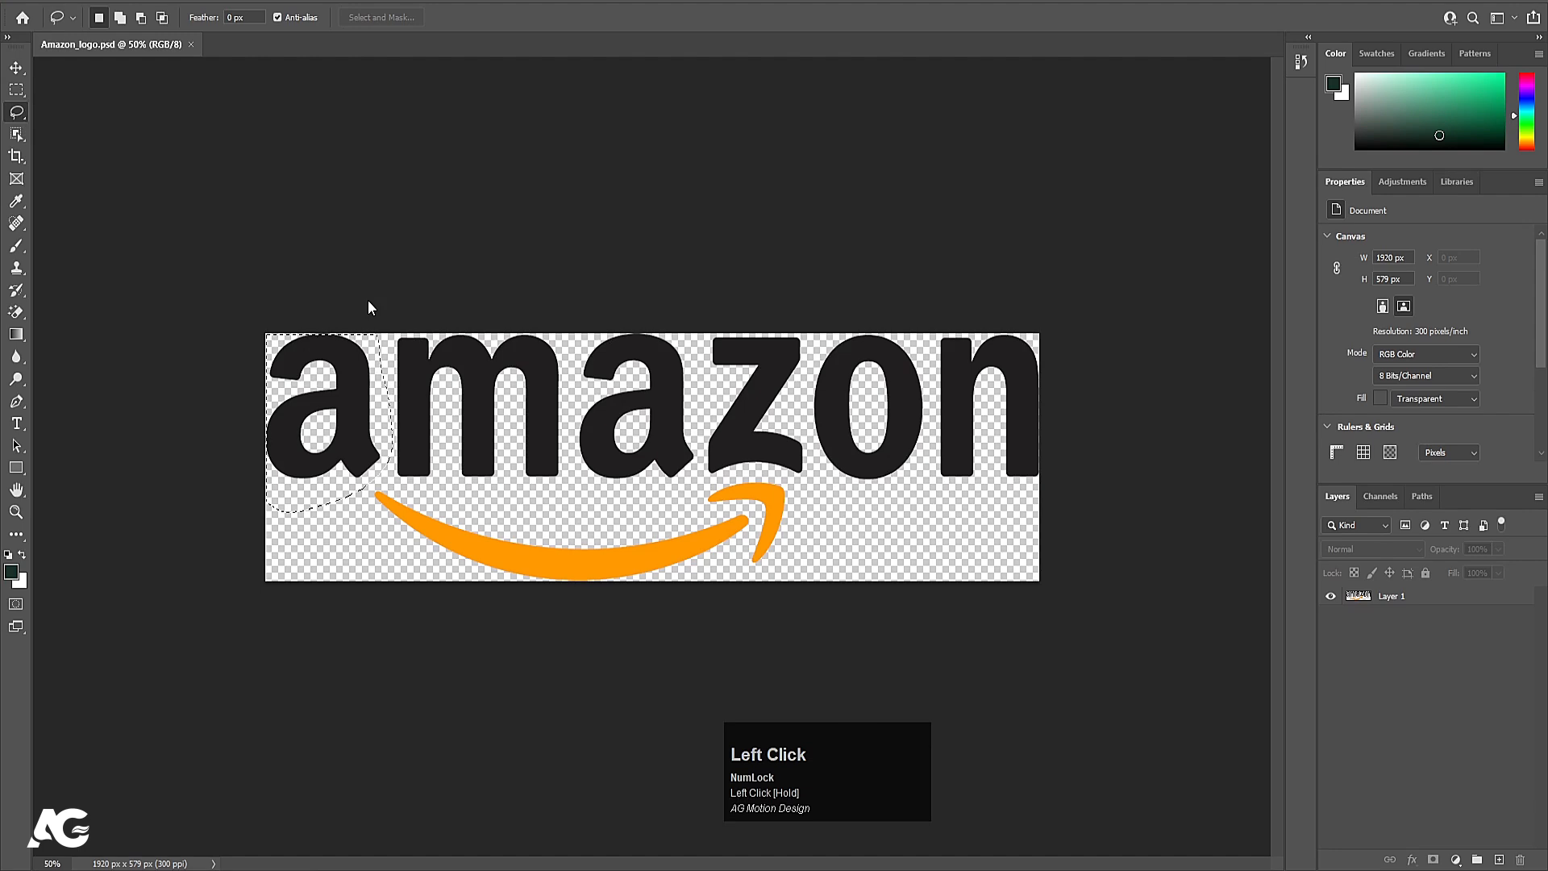
pyautogui.hotkey('ctrl', 'x')
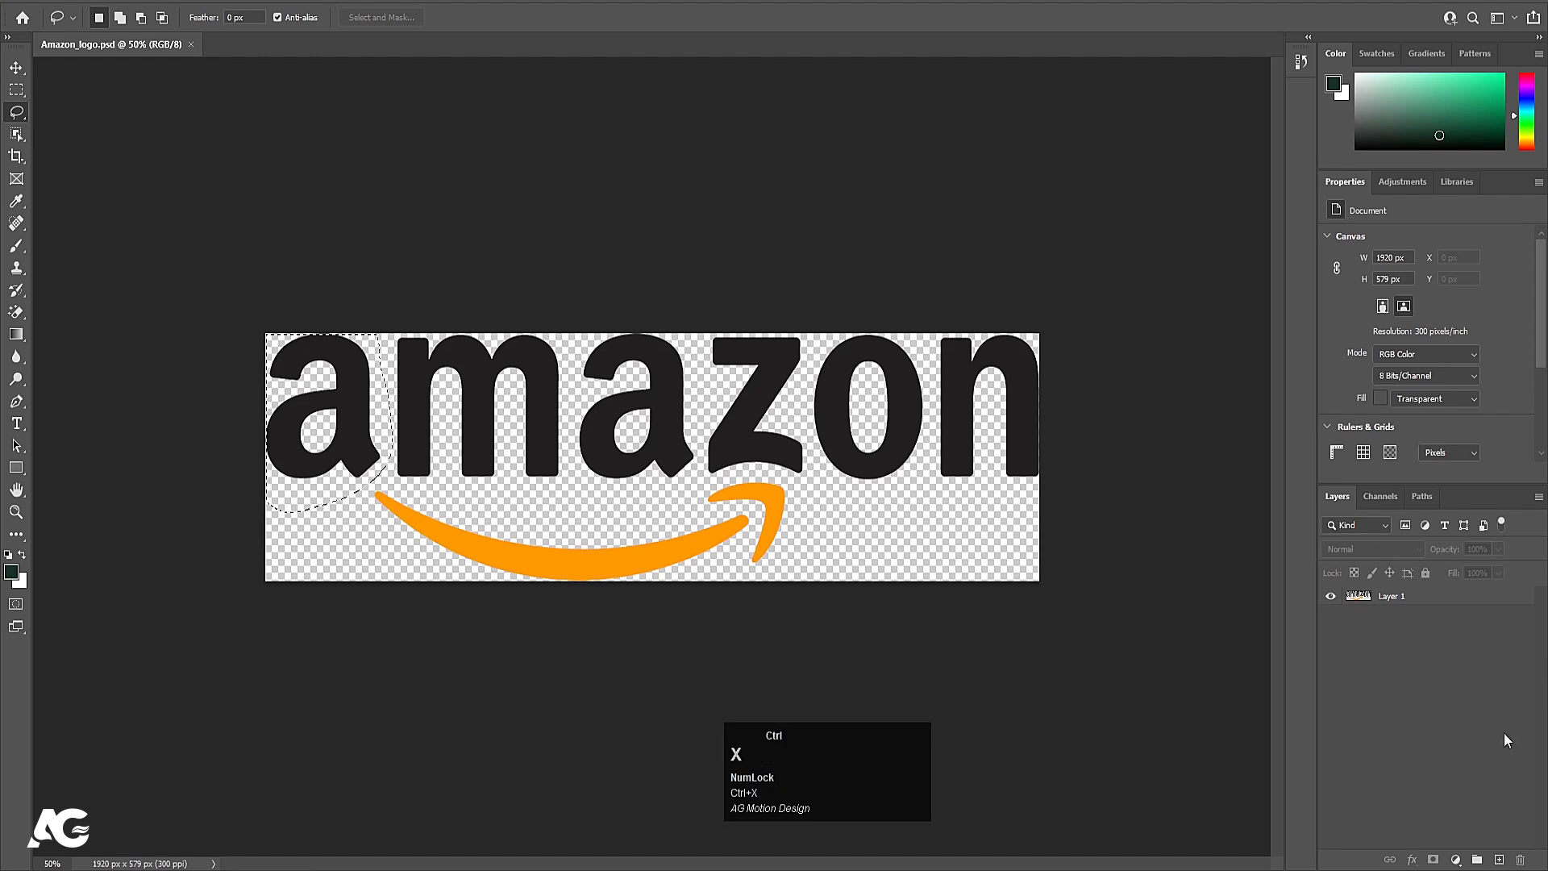
pyautogui.click(1403, 602)
pyautogui.hotkey('ctrl', 'x')
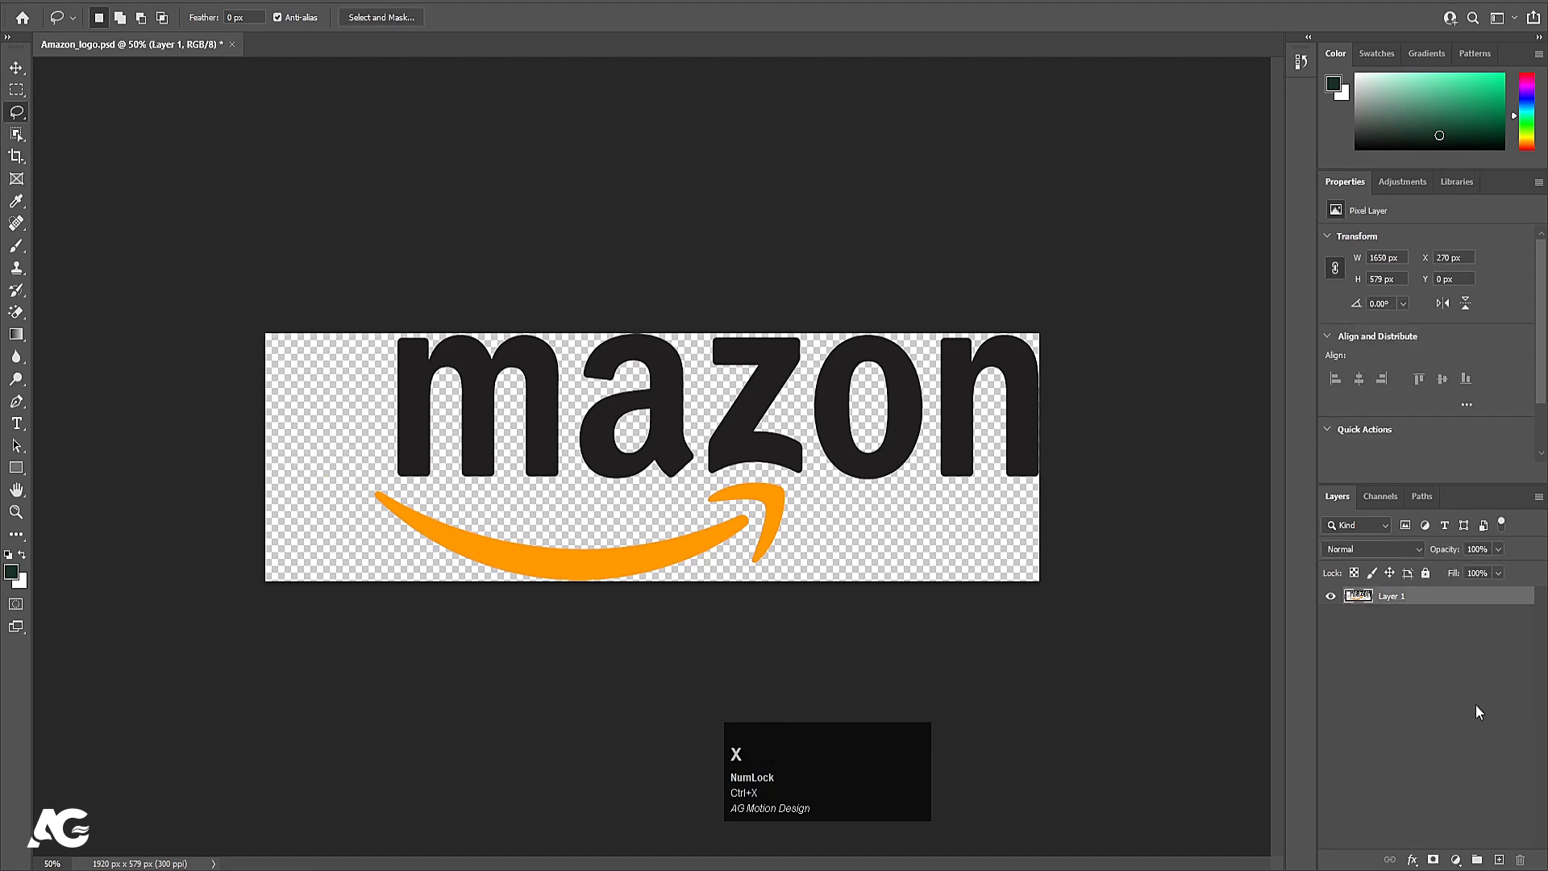
pyautogui.click(1499, 858)
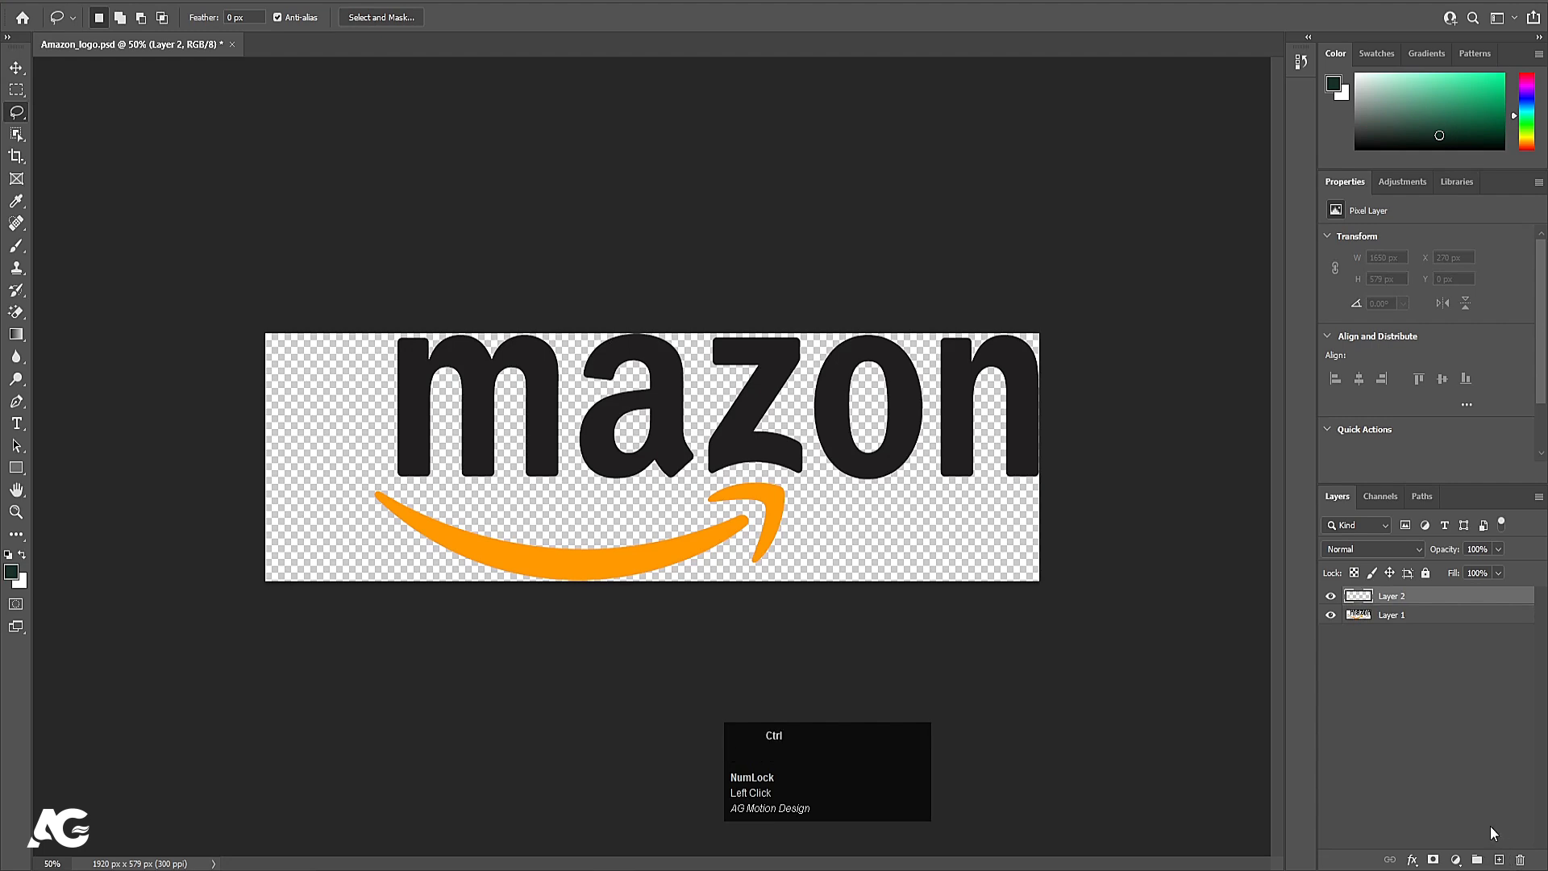
pyautogui.hotkey('ctrl', 'shift', 'v')
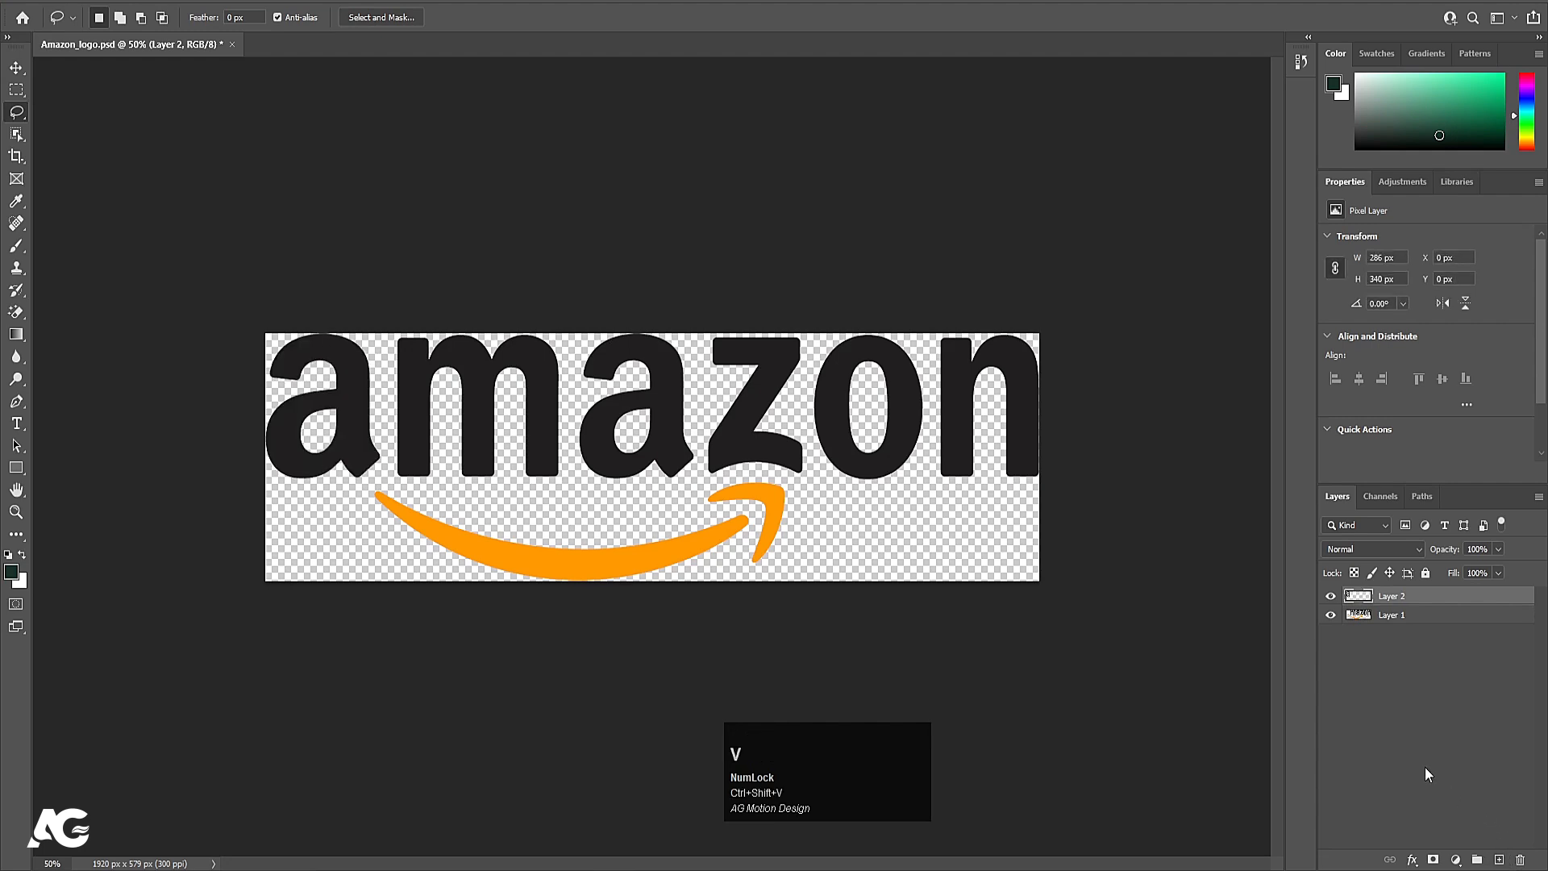
pyautogui.click(1330, 598)
# Step: Move the letter "m" from Layer 1 in place onto its own new layer and hide that layer
pyautogui.click(1359, 615)
pyautogui.moveTo(394, 332)
pyautogui.mouseDown()
pyautogui.moveTo(391, 466)
pyautogui.moveTo(442, 498)
pyautogui.moveTo(557, 502)
pyautogui.moveTo(567, 335)
pyautogui.mouseUp()
pyautogui.hotkey('ctrl', 'x')
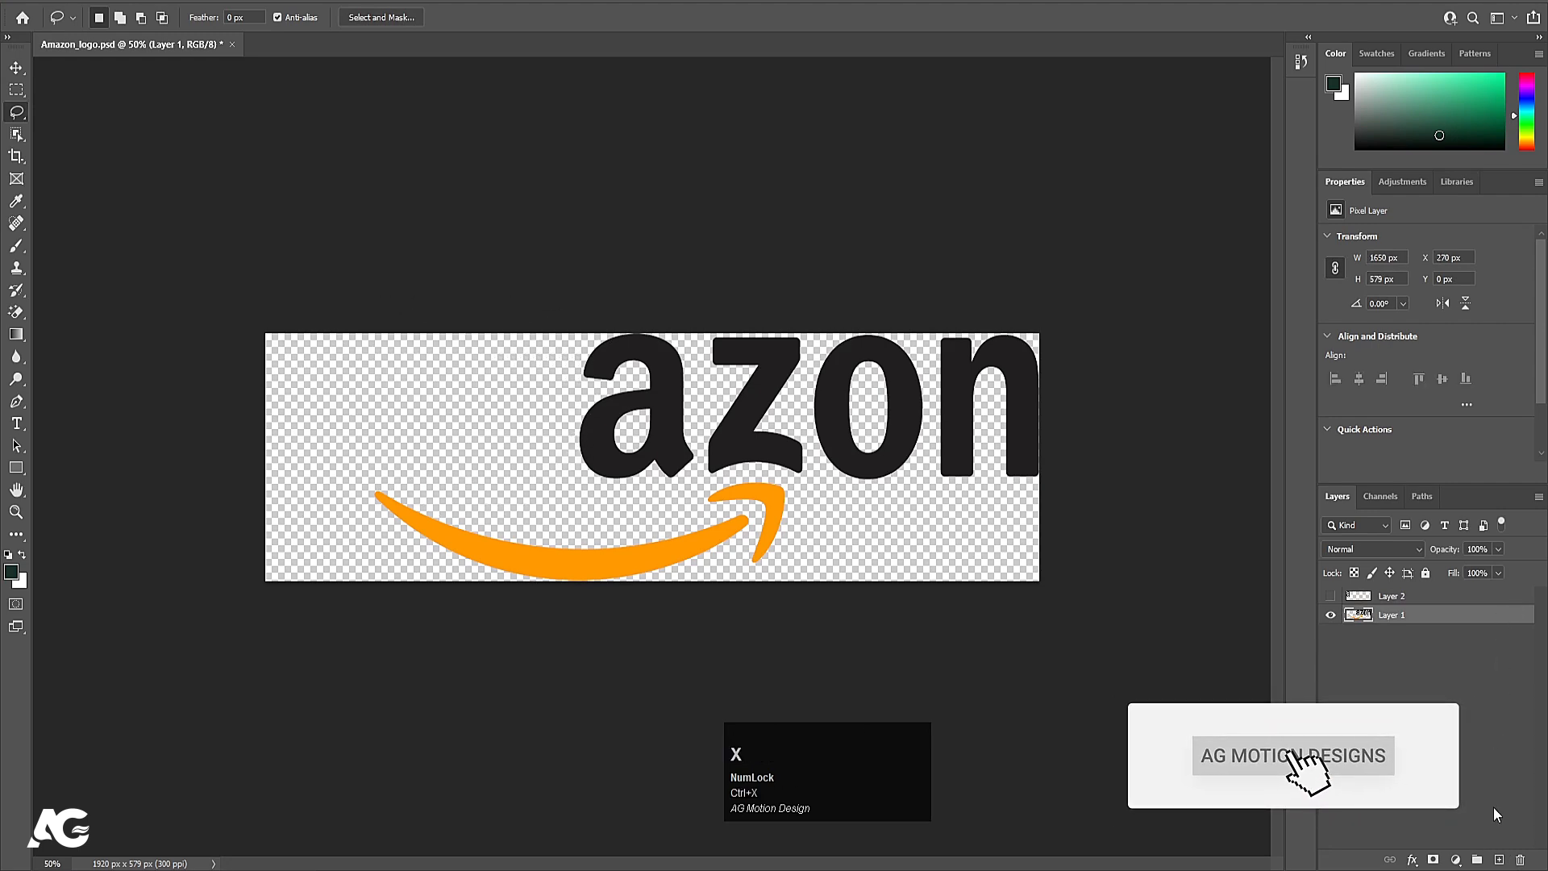
pyautogui.click(1499, 859)
pyautogui.hotkey('ctrl', 'shift', 'v')
pyautogui.click(1331, 615)
# Step: Move the logo's second letter "a" from Layer 1 in place onto its own new layer and hide that layer
pyautogui.click(1364, 634)
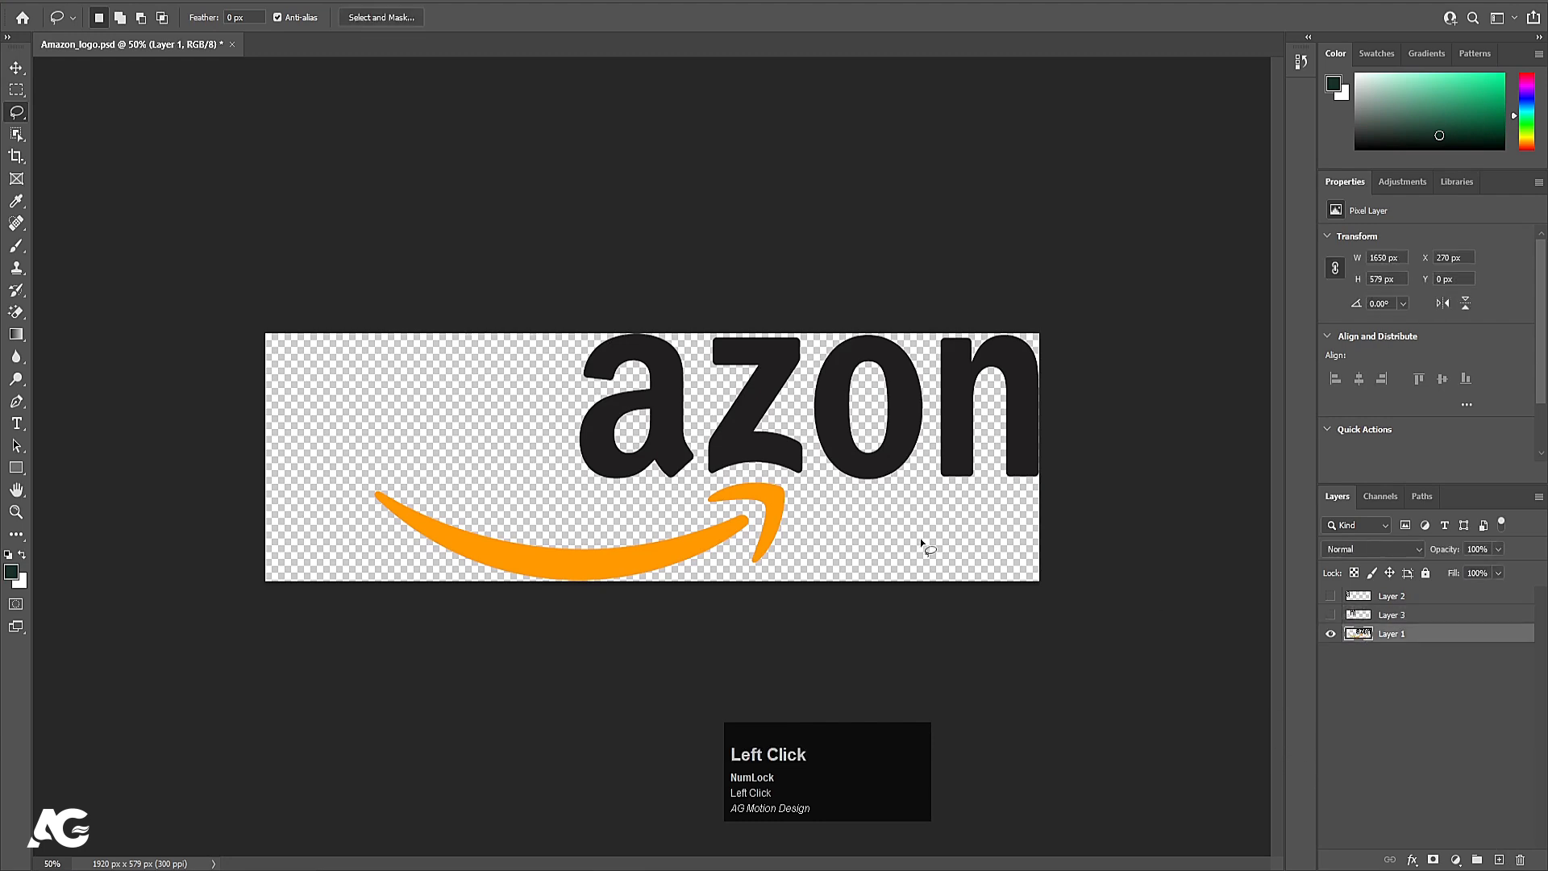
pyautogui.moveTo(613, 333)
pyautogui.mouseDown()
pyautogui.moveTo(555, 403)
pyautogui.moveTo(637, 507)
pyautogui.moveTo(697, 471)
pyautogui.moveTo(687, 332)
pyautogui.moveTo(613, 332)
pyautogui.mouseUp()
pyautogui.hotkey('ctrl', 'x')
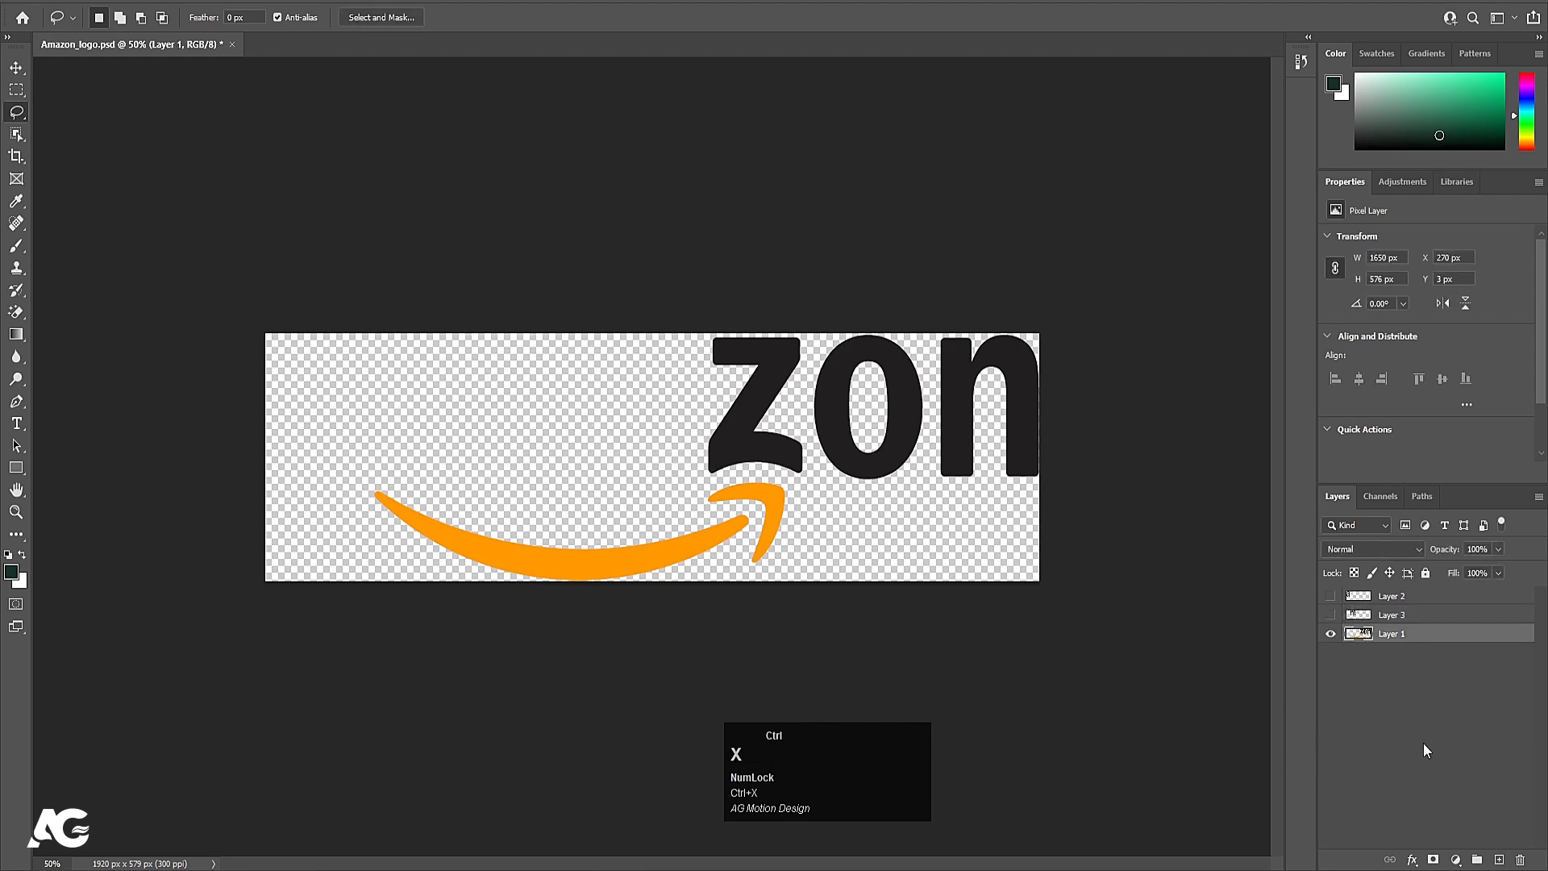
pyautogui.click(1498, 859)
pyautogui.hotkey('ctrl', 'shift', 'v')
pyautogui.click(1330, 633)
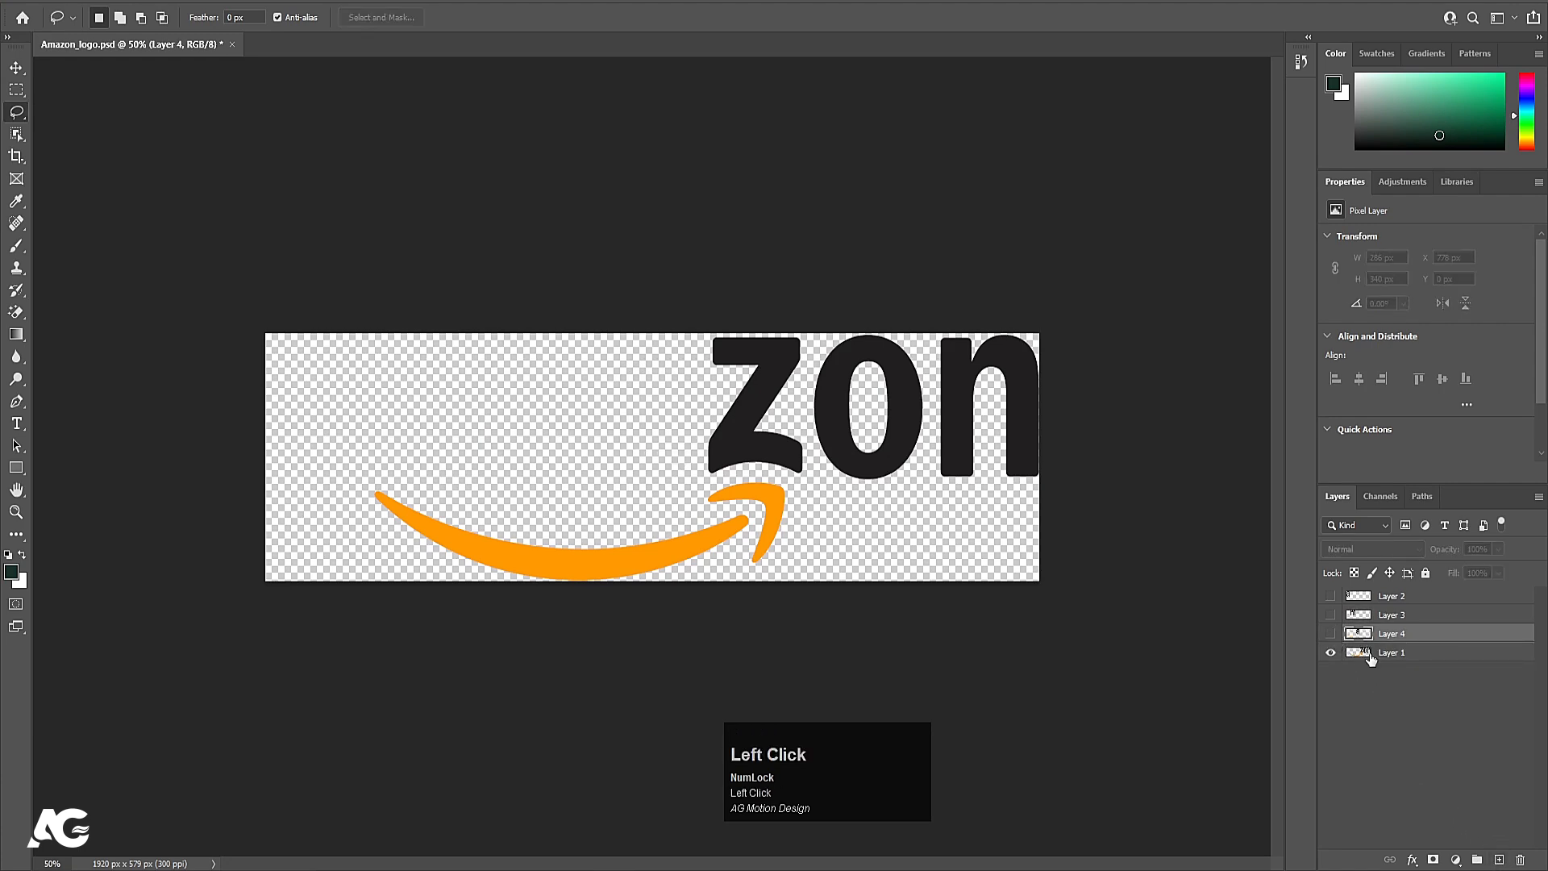
# Step: Move the letter "z" from Layer 1 in place onto its own new layer and hide that layer
pyautogui.click(1366, 652)
pyautogui.moveTo(740, 317)
pyautogui.mouseDown()
pyautogui.moveTo(639, 356)
pyautogui.moveTo(660, 493)
pyautogui.moveTo(815, 477)
pyautogui.moveTo(812, 306)
pyautogui.moveTo(674, 301)
pyautogui.mouseUp()
pyautogui.hotkey('ctrl', 'x')
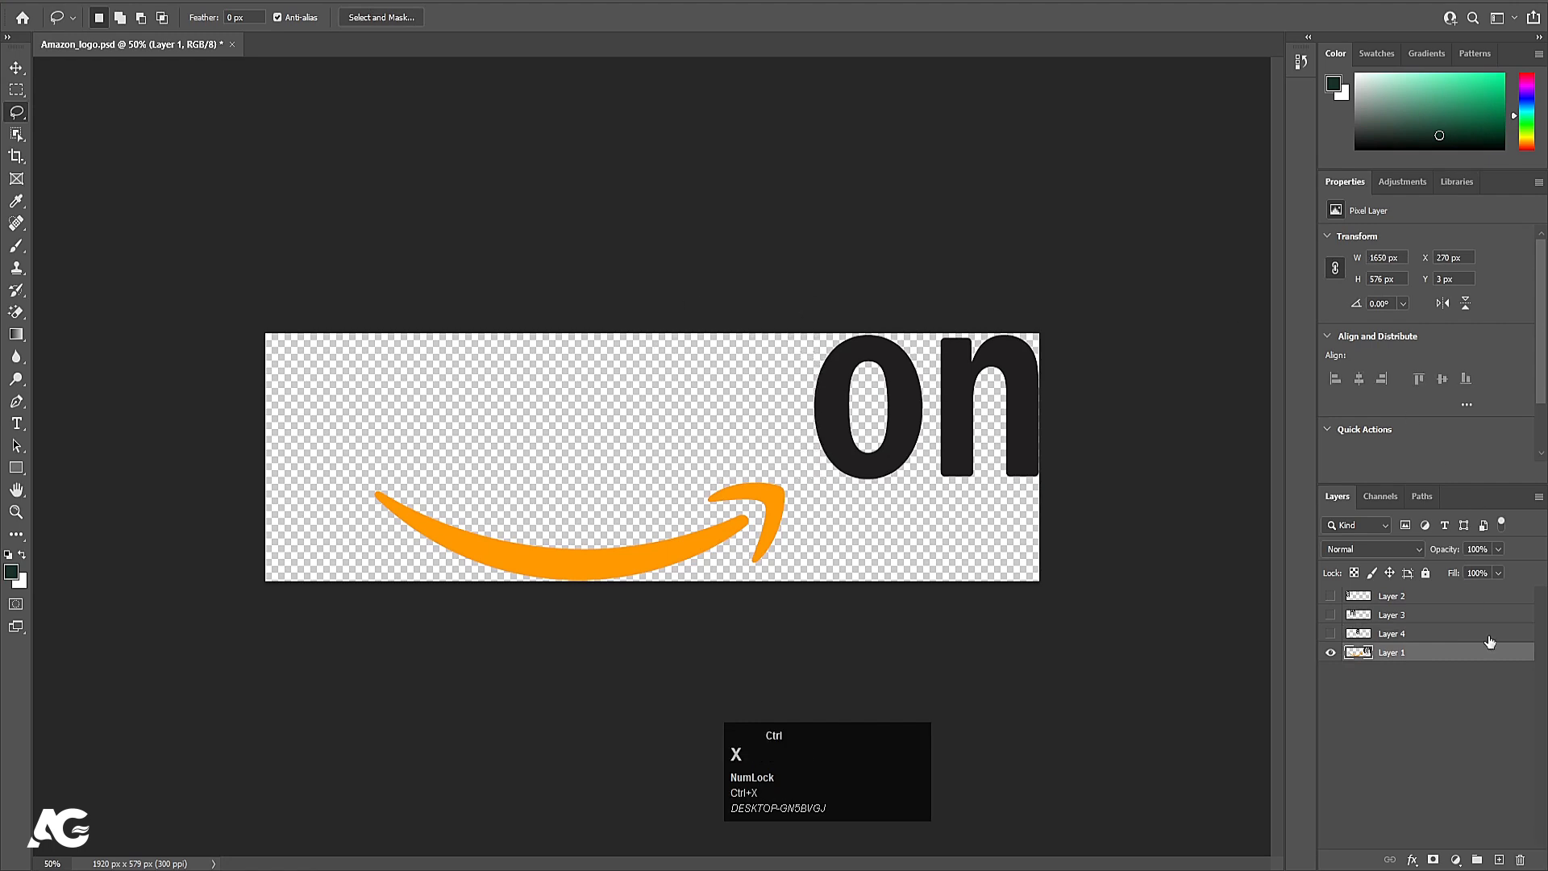
pyautogui.click(1499, 860)
pyautogui.hotkey('ctrl', 'shift', 'v')
pyautogui.click(1330, 653)
# Step: Move the letter "o" from Layer 1 in place onto its own new layer and hide that layer
pyautogui.click(1357, 674)
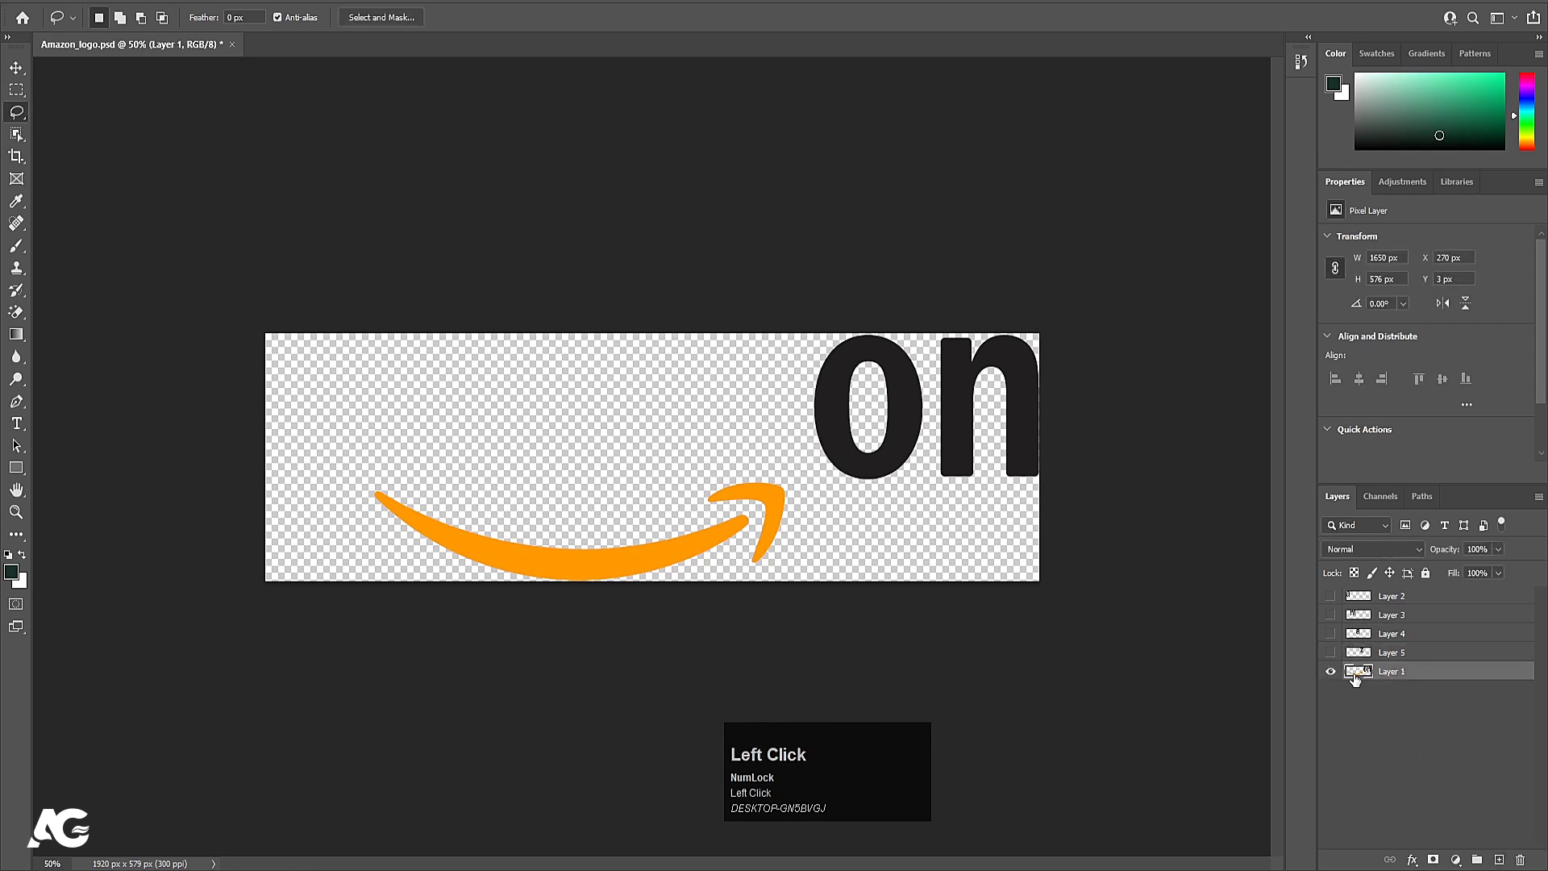
pyautogui.moveTo(868, 324)
pyautogui.mouseDown()
pyautogui.moveTo(778, 437)
pyautogui.moveTo(804, 492)
pyautogui.moveTo(882, 522)
pyautogui.moveTo(919, 489)
pyautogui.moveTo(935, 349)
pyautogui.moveTo(834, 273)
pyautogui.mouseUp()
pyautogui.hotkey('ctrl', 'x')
pyautogui.click(1498, 859)
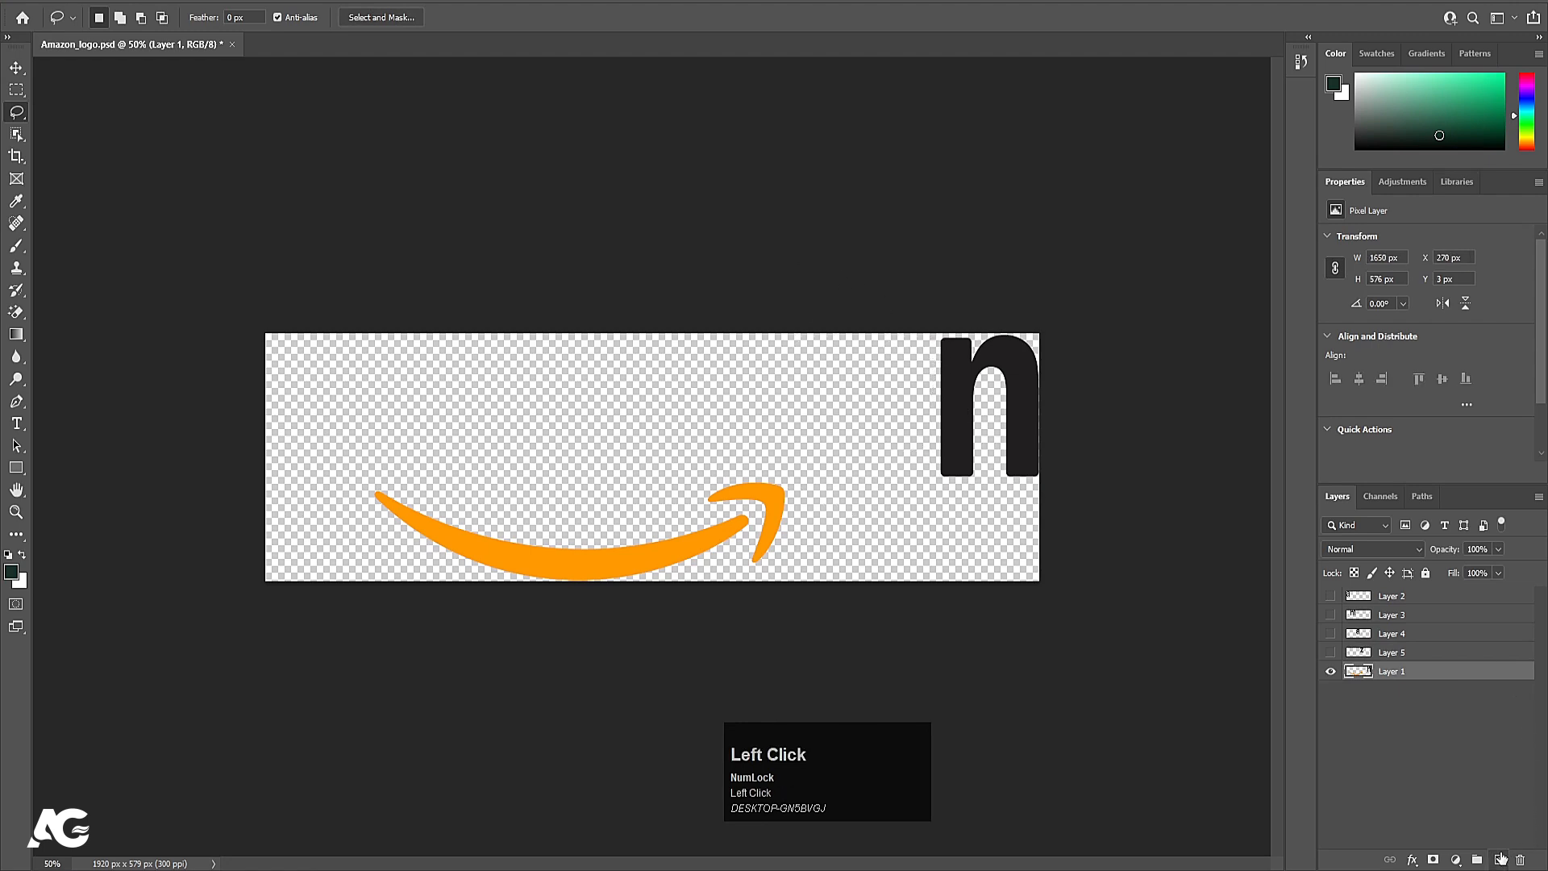
pyautogui.hotkey('ctrl', 'shift', 'v')
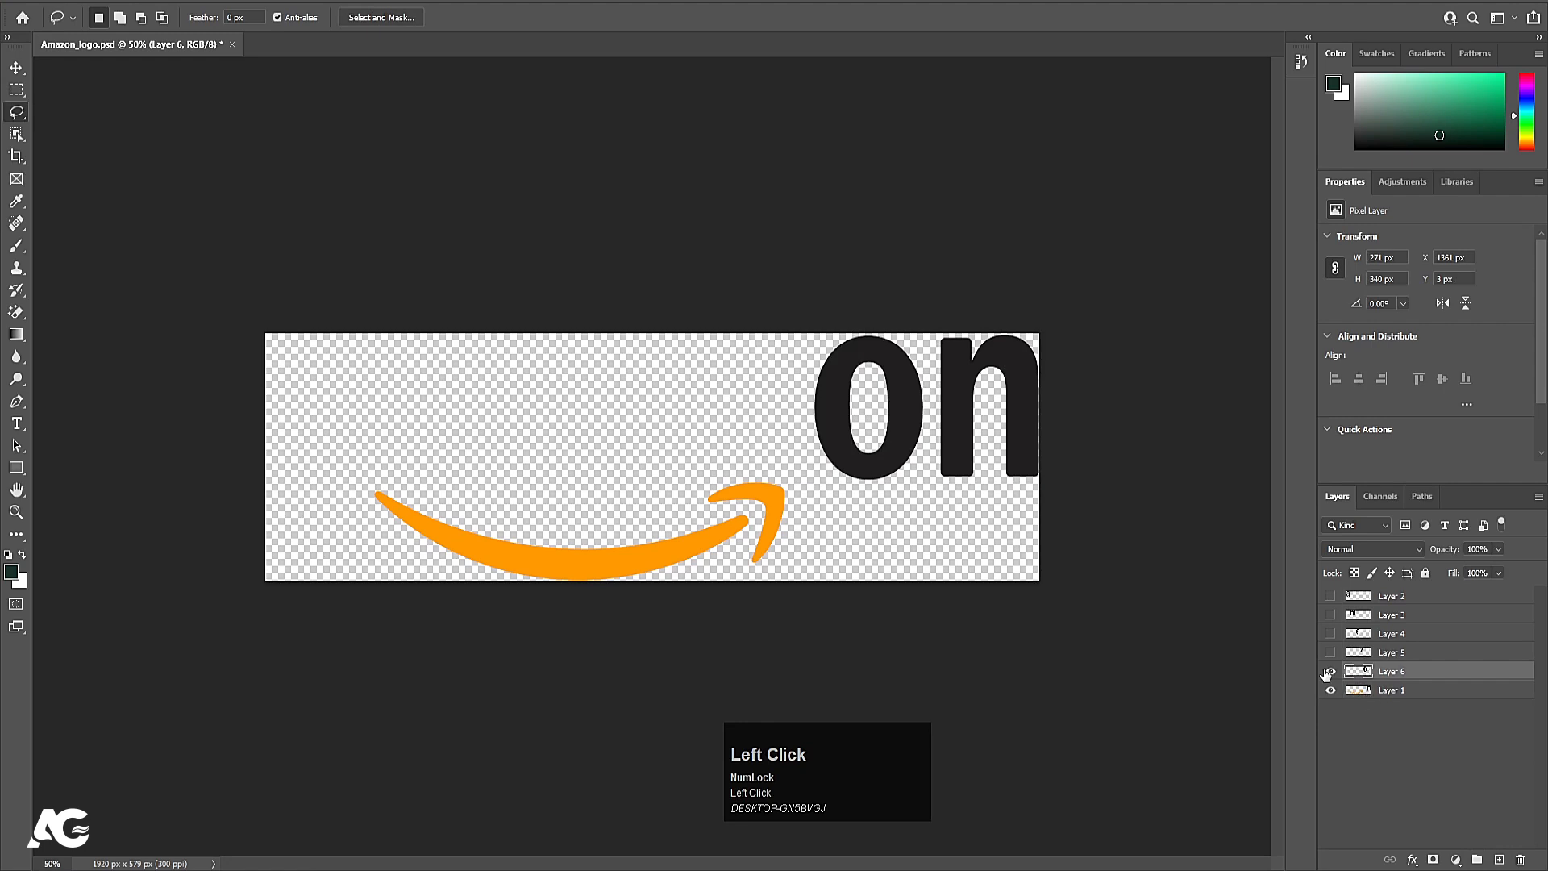
pyautogui.click(1329, 672)
# Step: Cut the letter "n" from Layer 1 and paste it in place on its own new layer
pyautogui.click(1364, 691)
pyautogui.moveTo(961, 311)
pyautogui.mouseDown()
pyautogui.moveTo(891, 435)
pyautogui.moveTo(1114, 542)
pyautogui.moveTo(895, 227)
pyautogui.moveTo(929, 252)
pyautogui.mouseUp()
pyautogui.hotkey('ctrl', 'x')
pyautogui.click(1499, 860)
pyautogui.hotkey('ctrl', 'shift', 'v')
# Step: Make all the hidden letter layers visible and save the Amazon_logo.psd document
pyautogui.moveTo(1330, 670); pyautogui.dragTo(1330, 595)
pyautogui.hotkey('ctrl', 's')
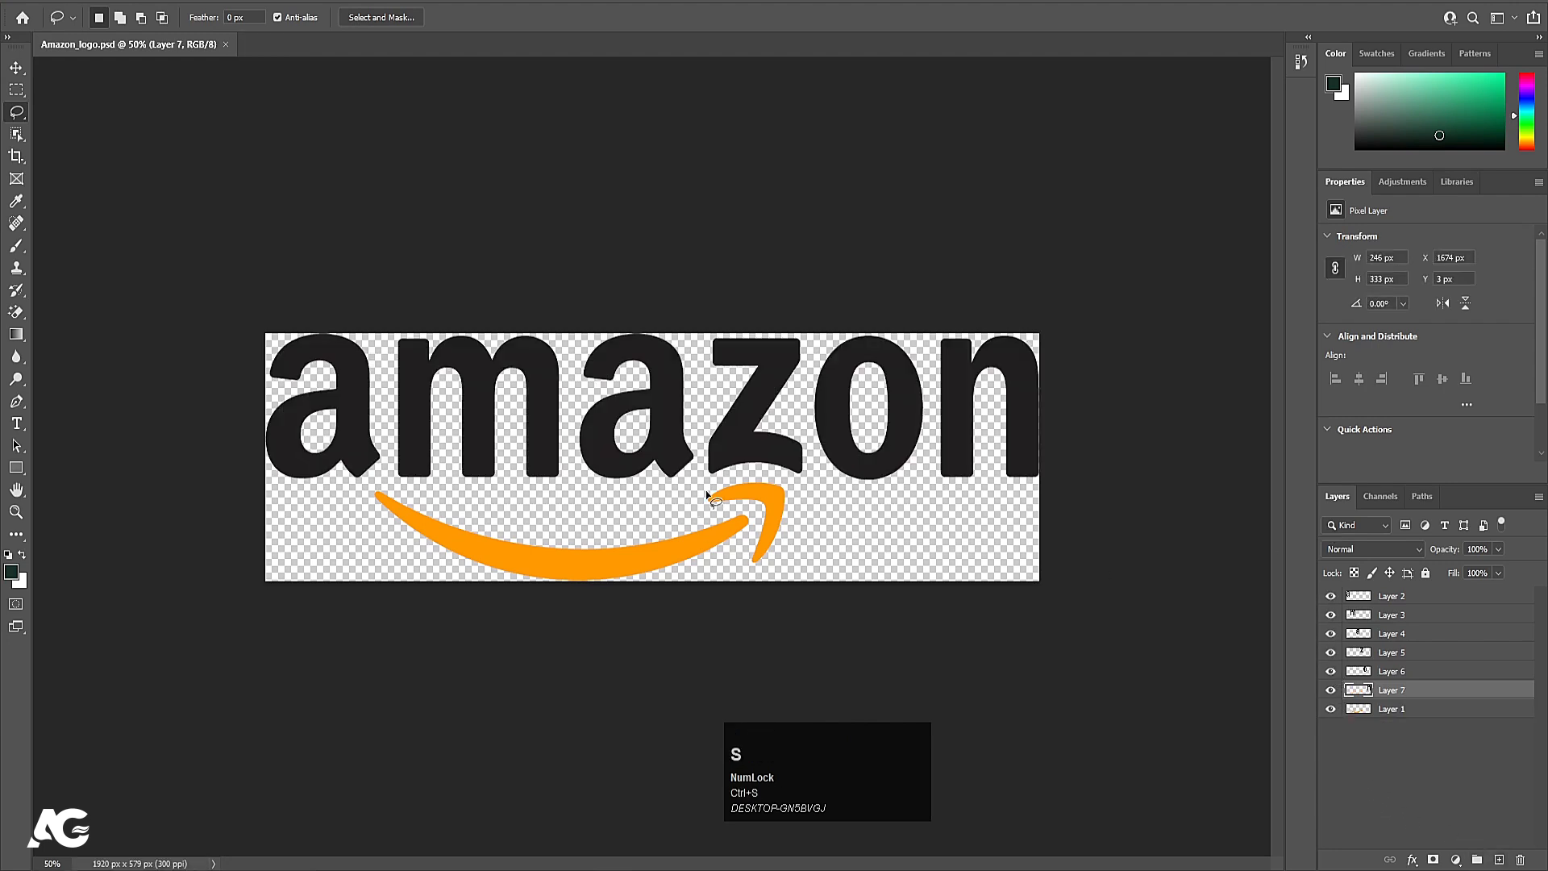
pyautogui.click(1383, 601)
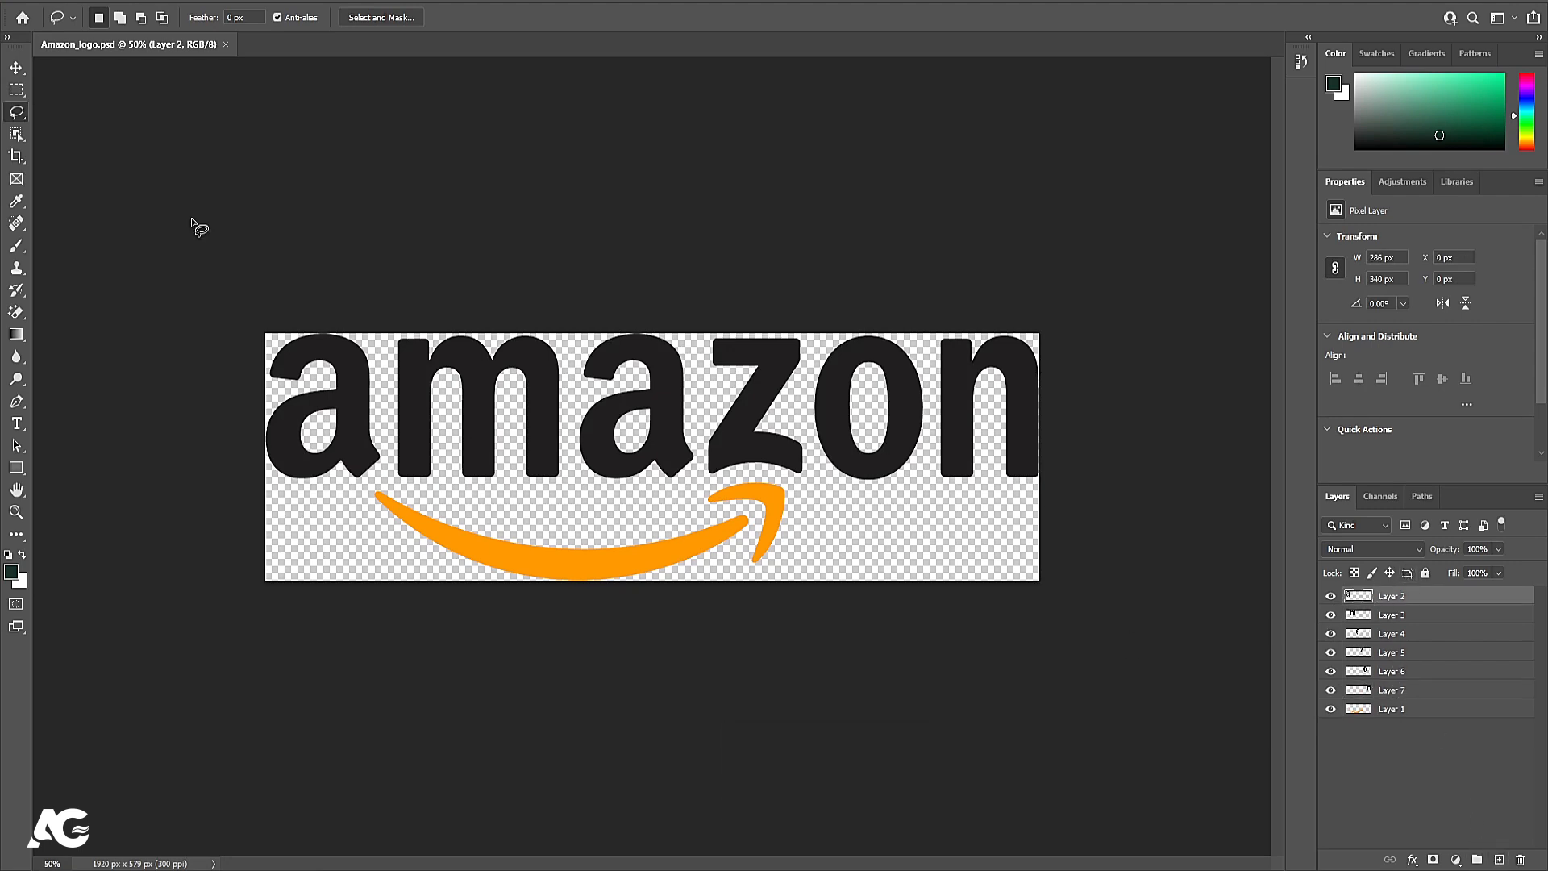
pyautogui.hotkey('ctrl', 's')
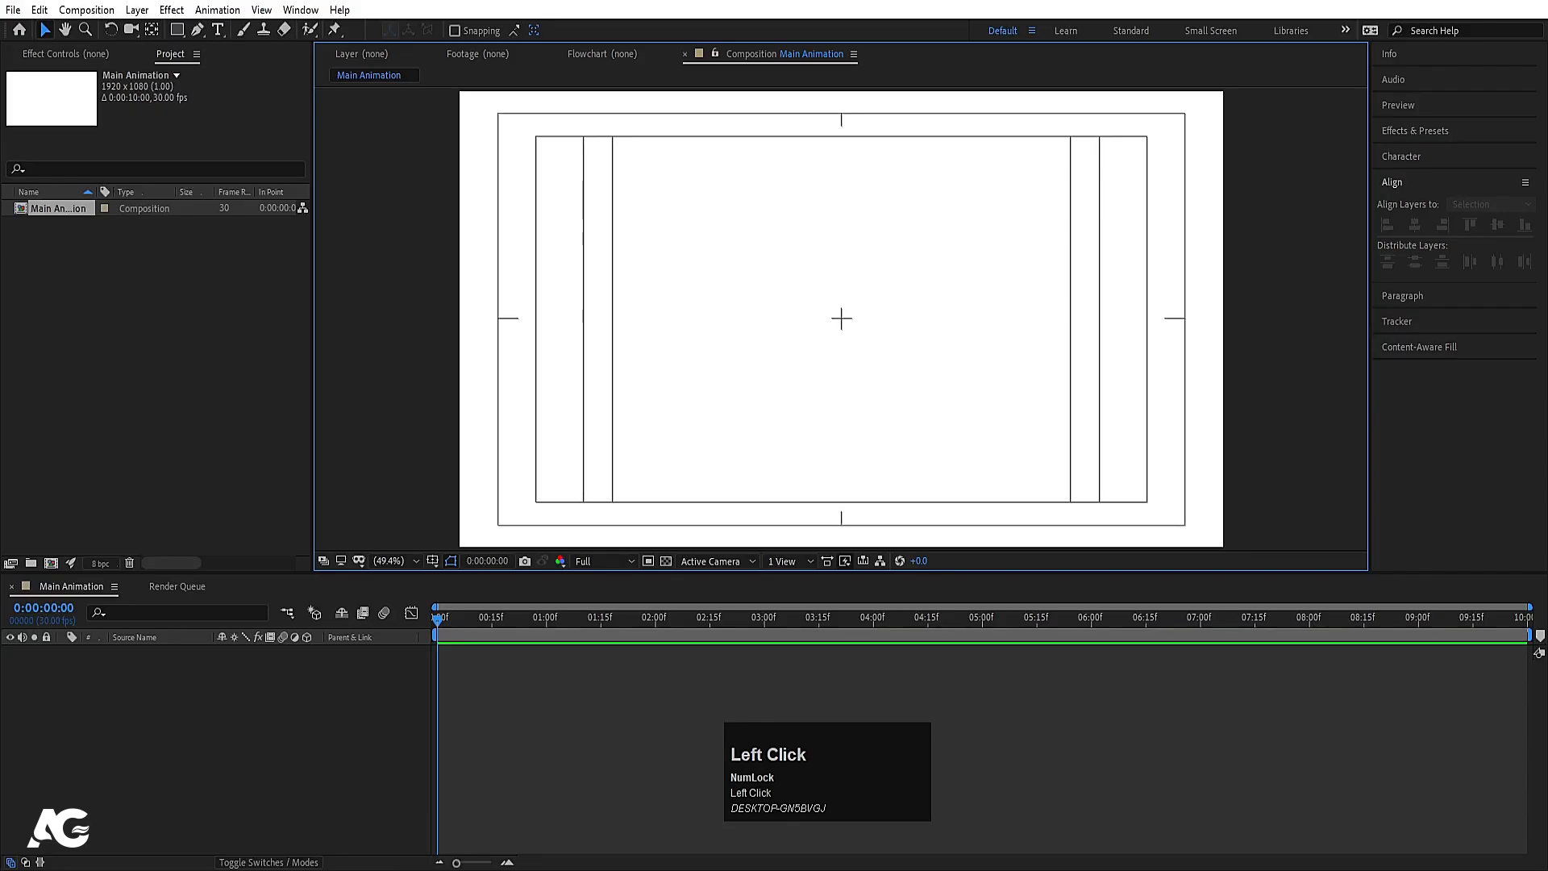
# Step: Switch to After Effects and import Amazon_logo.psd as Composition - Retain Layer Sizes with editable layer styles
pyautogui.hotkey('ctrl', 'i')
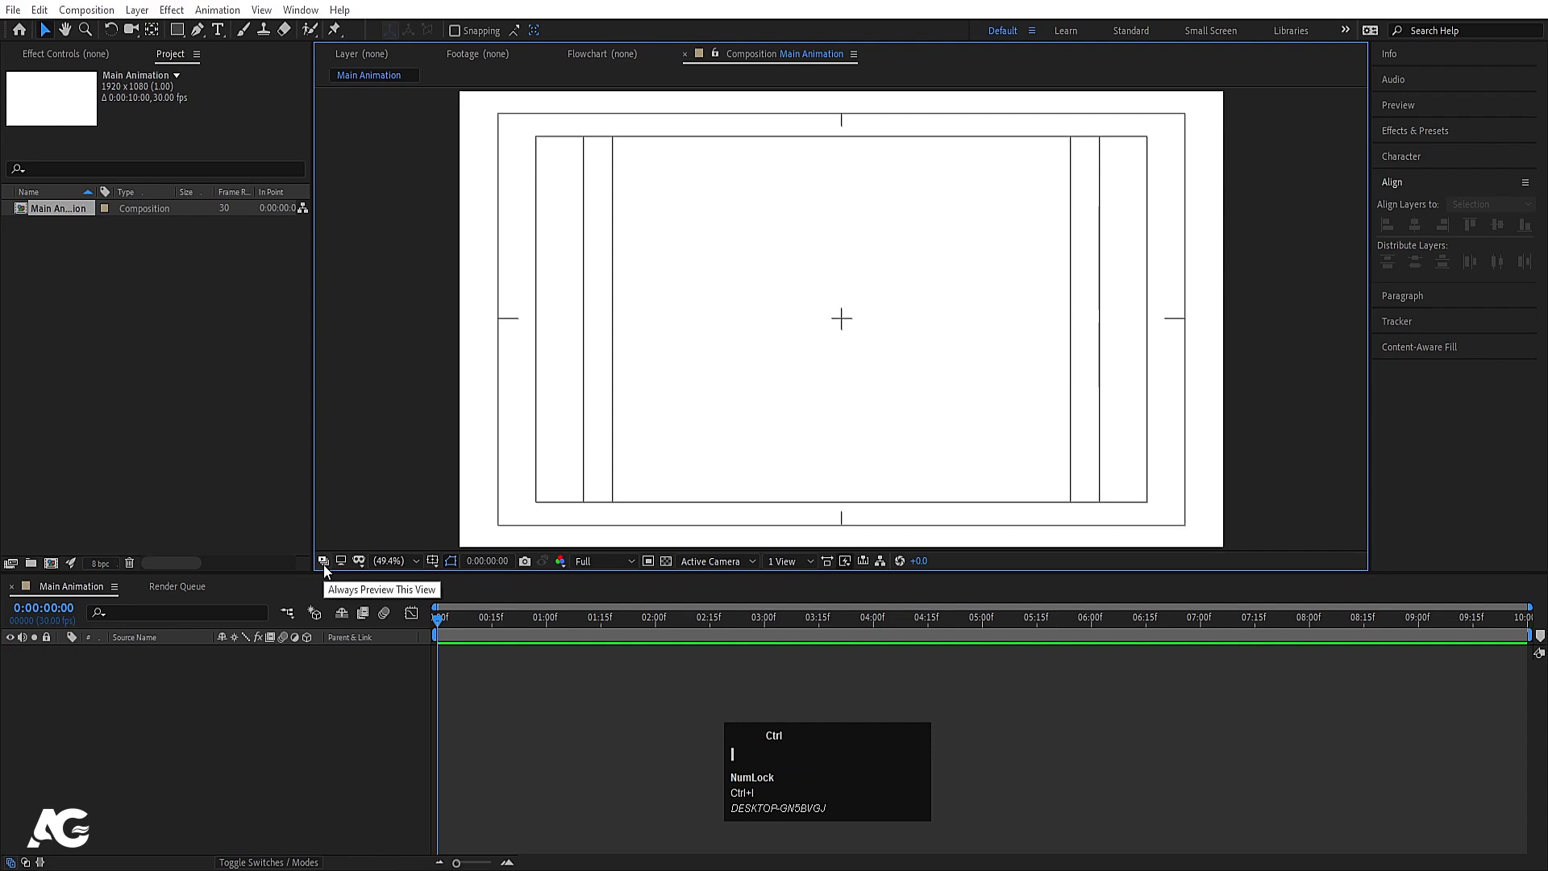
pyautogui.click(679, 226)
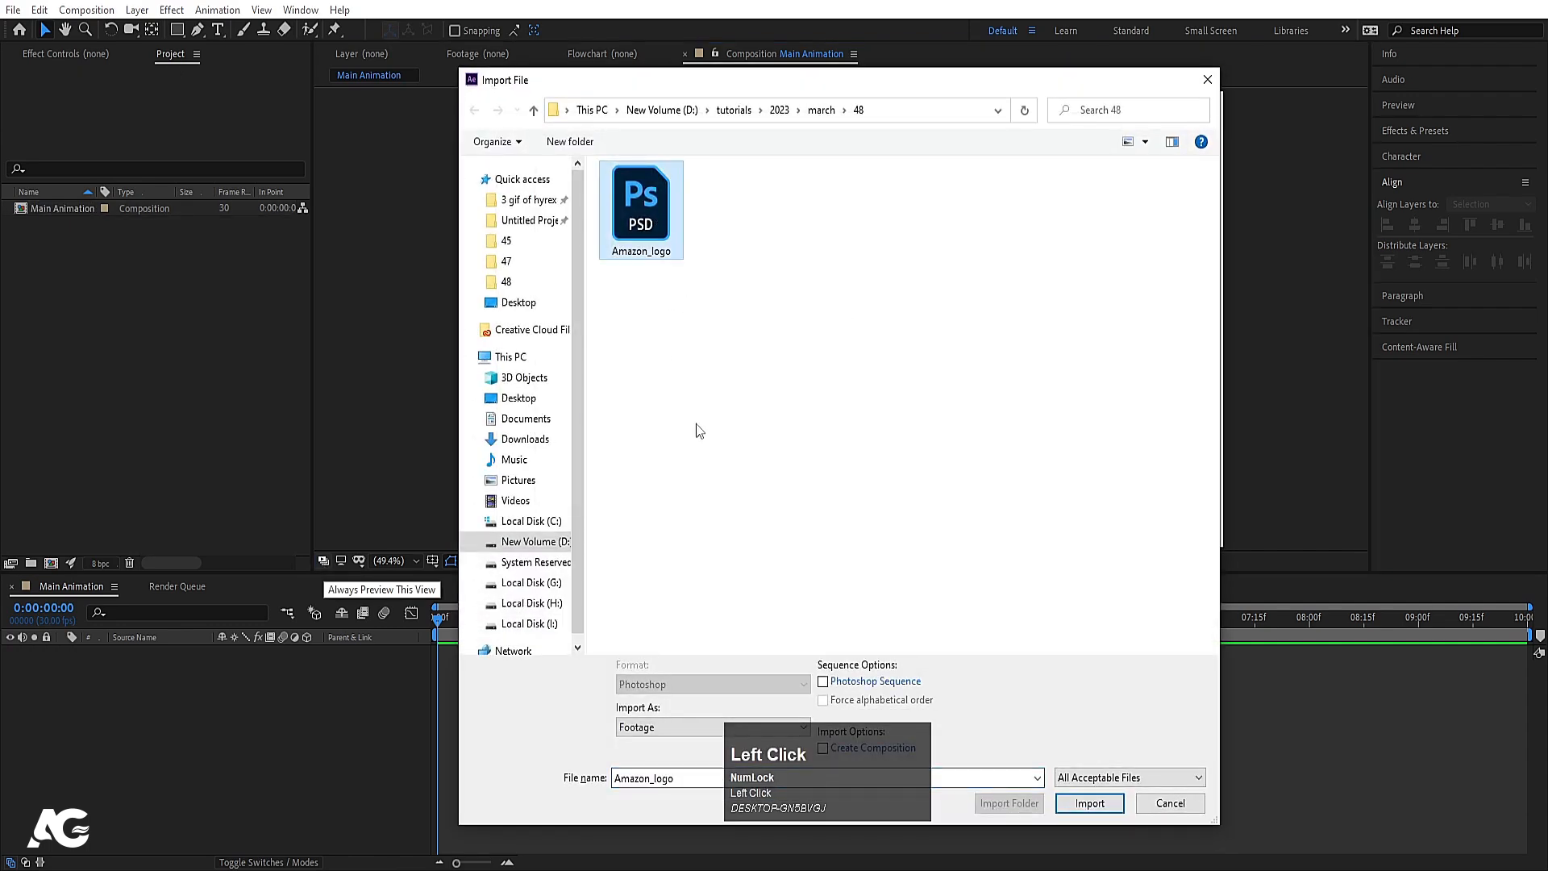
pyautogui.click(666, 726)
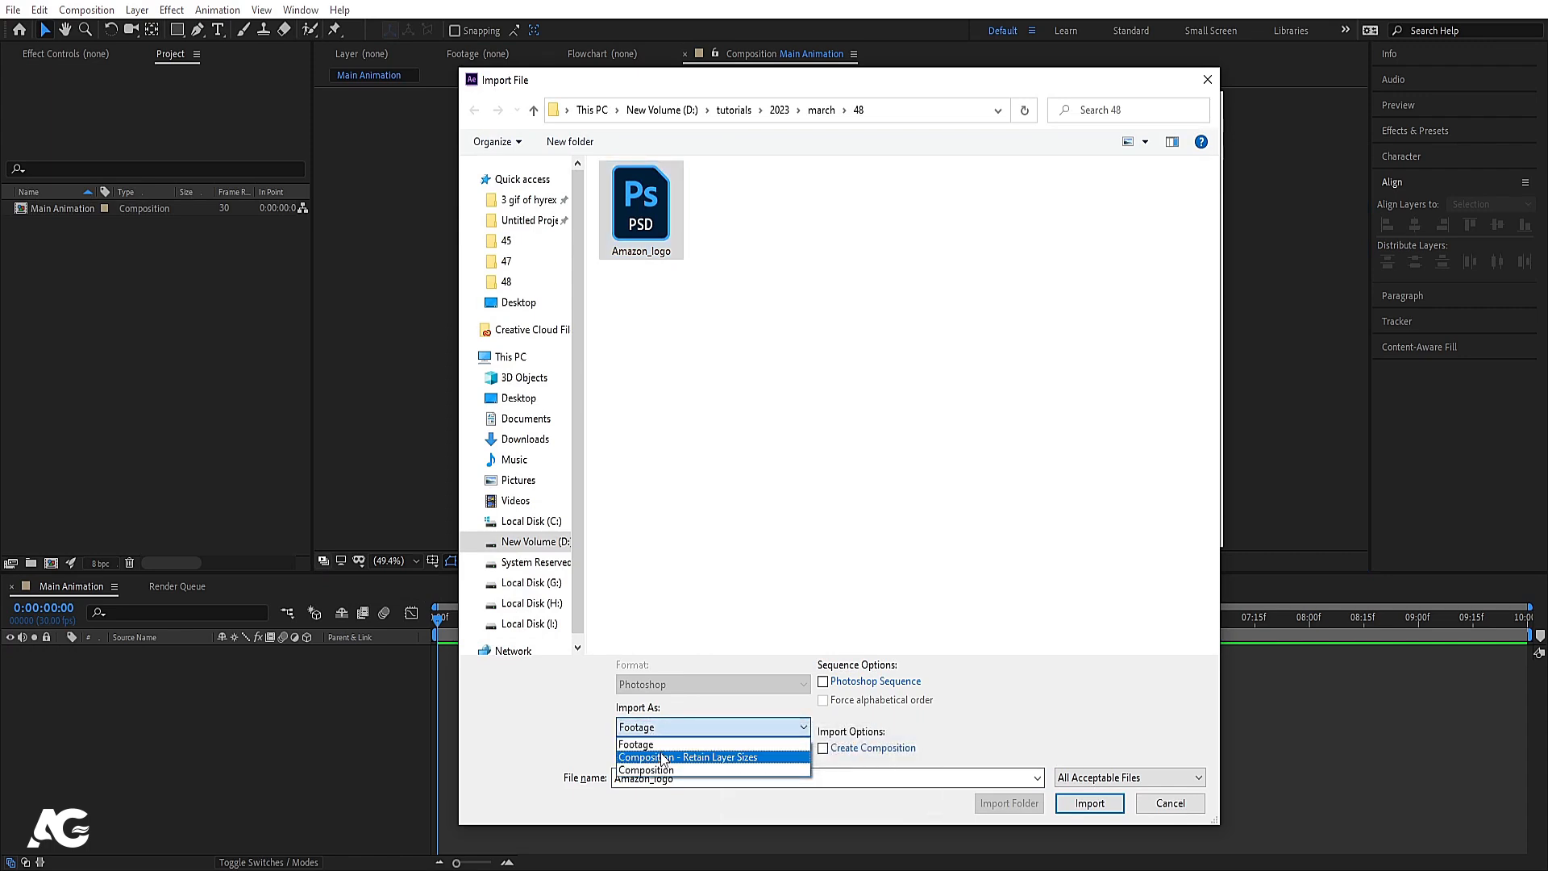
pyautogui.click(662, 757)
pyautogui.click(1101, 811)
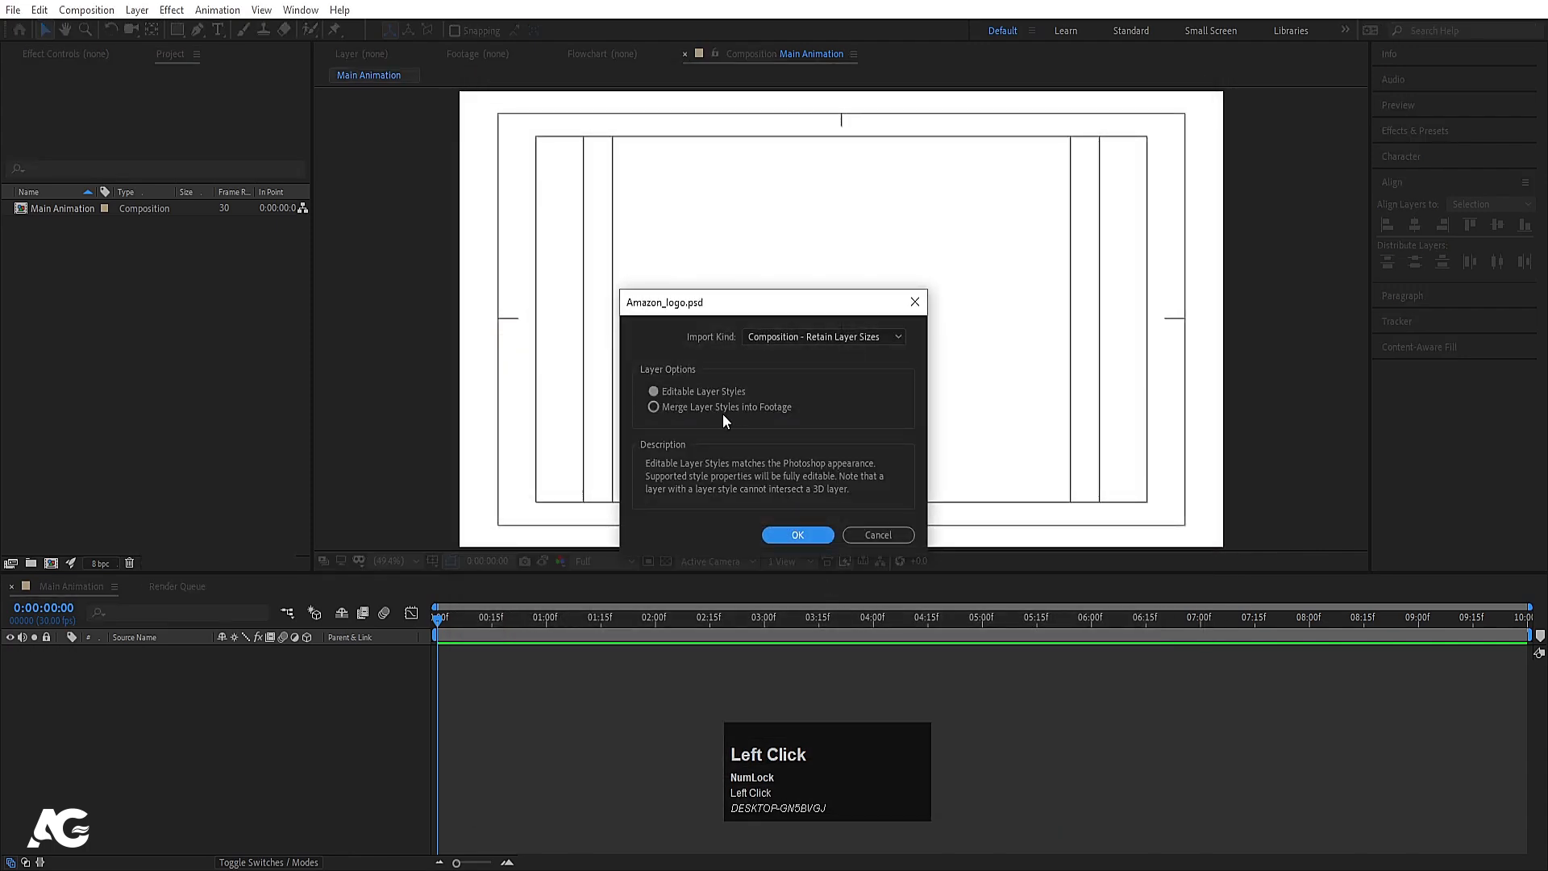
pyautogui.click(790, 536)
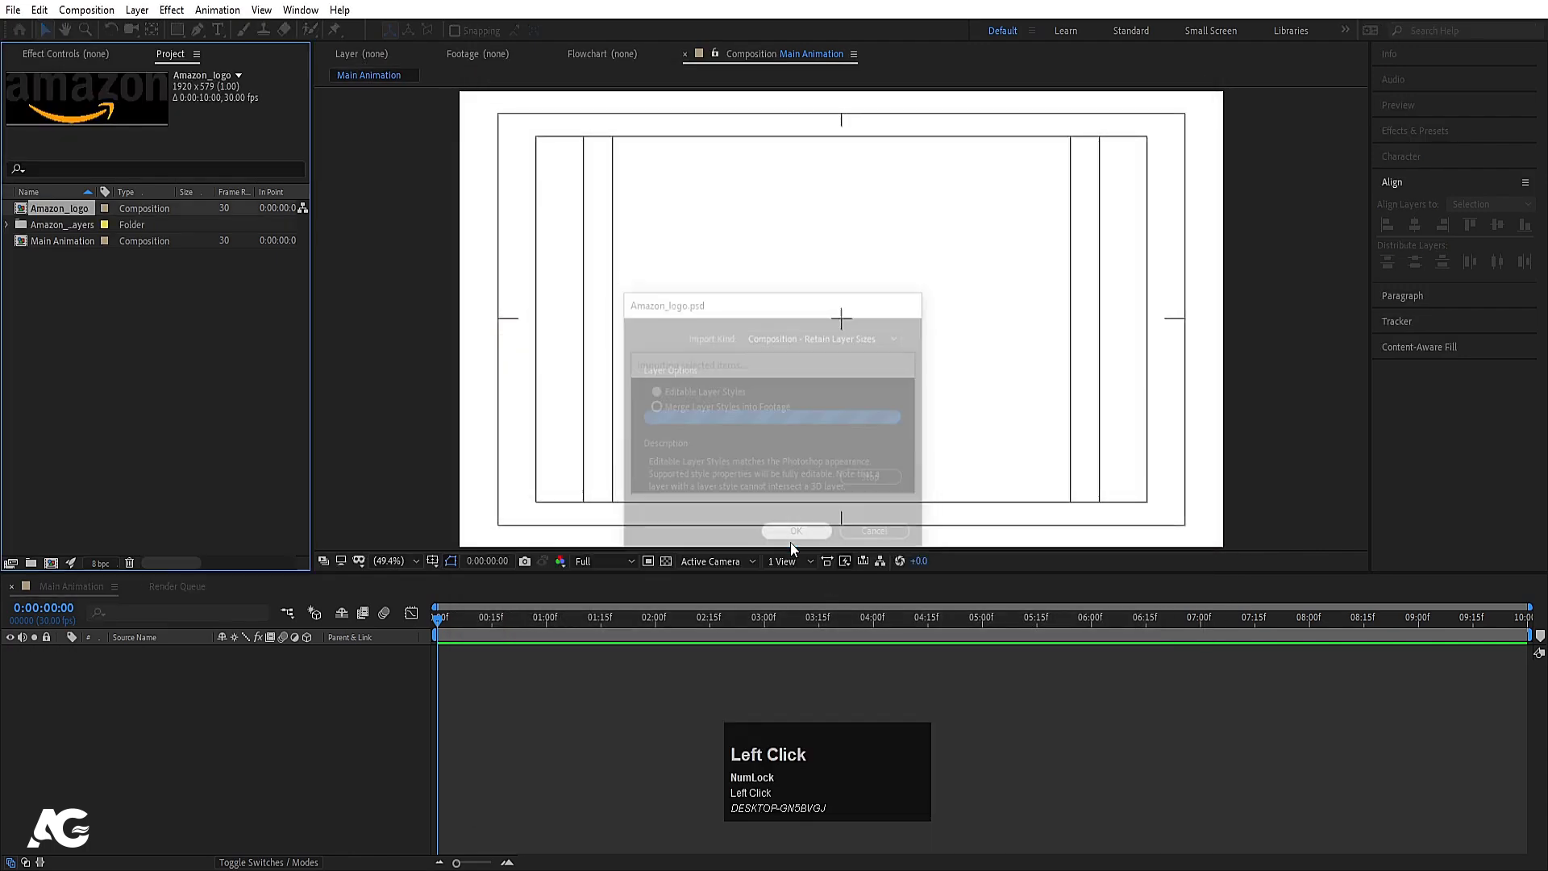
# Step: Copy all layers of the Amazon_logo composition into Main Animation and move the logo down toward the middle of the frame
pyautogui.doubleClick(47, 209)
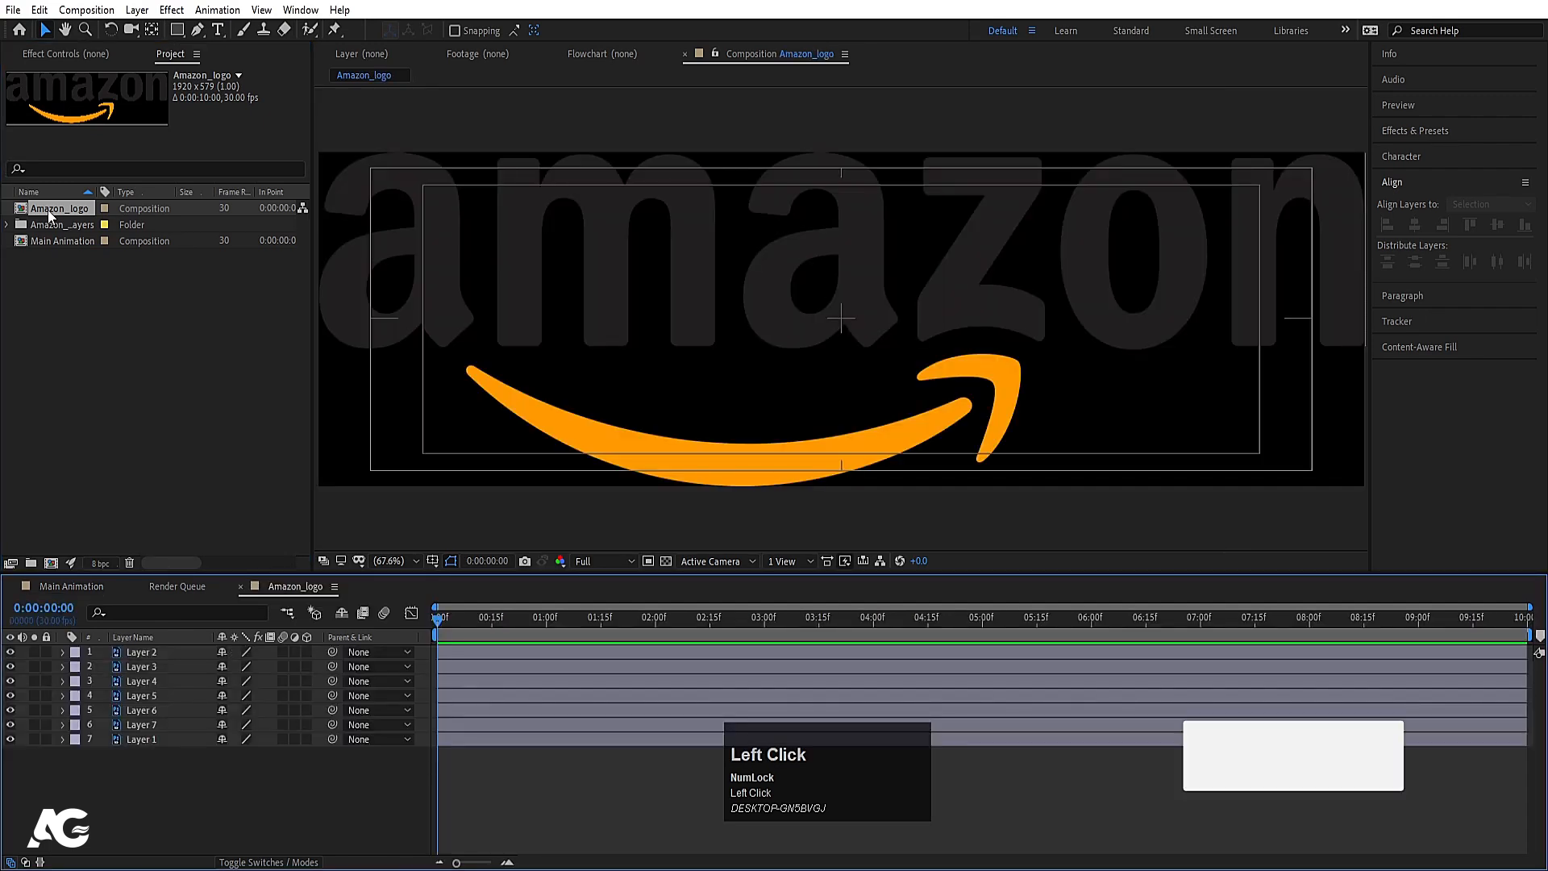
pyautogui.hotkey('ctrl', 'a')
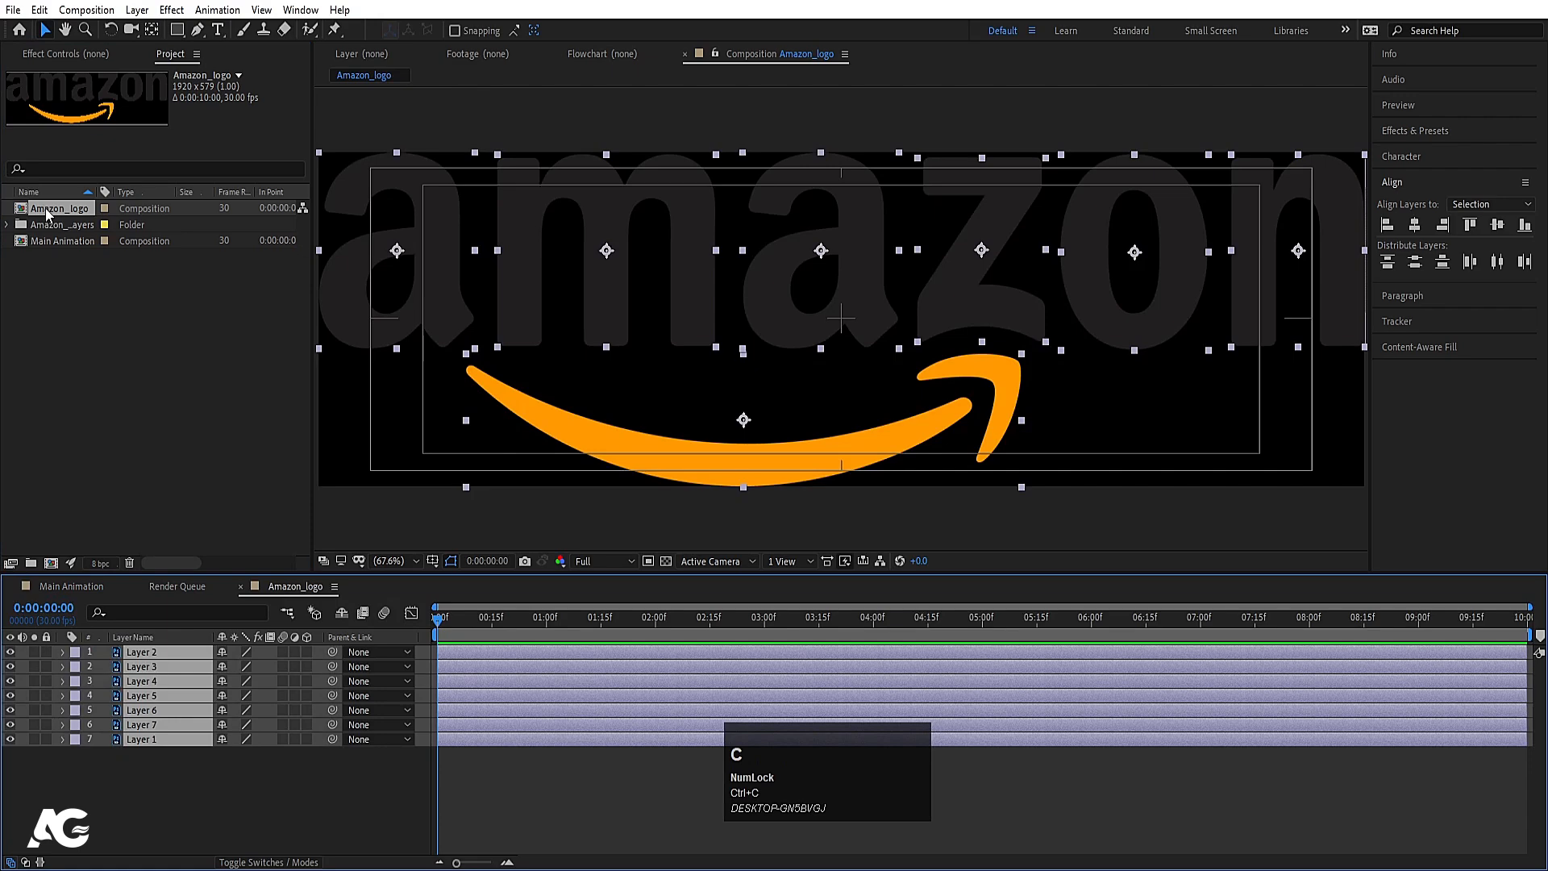
pyautogui.click(71, 586)
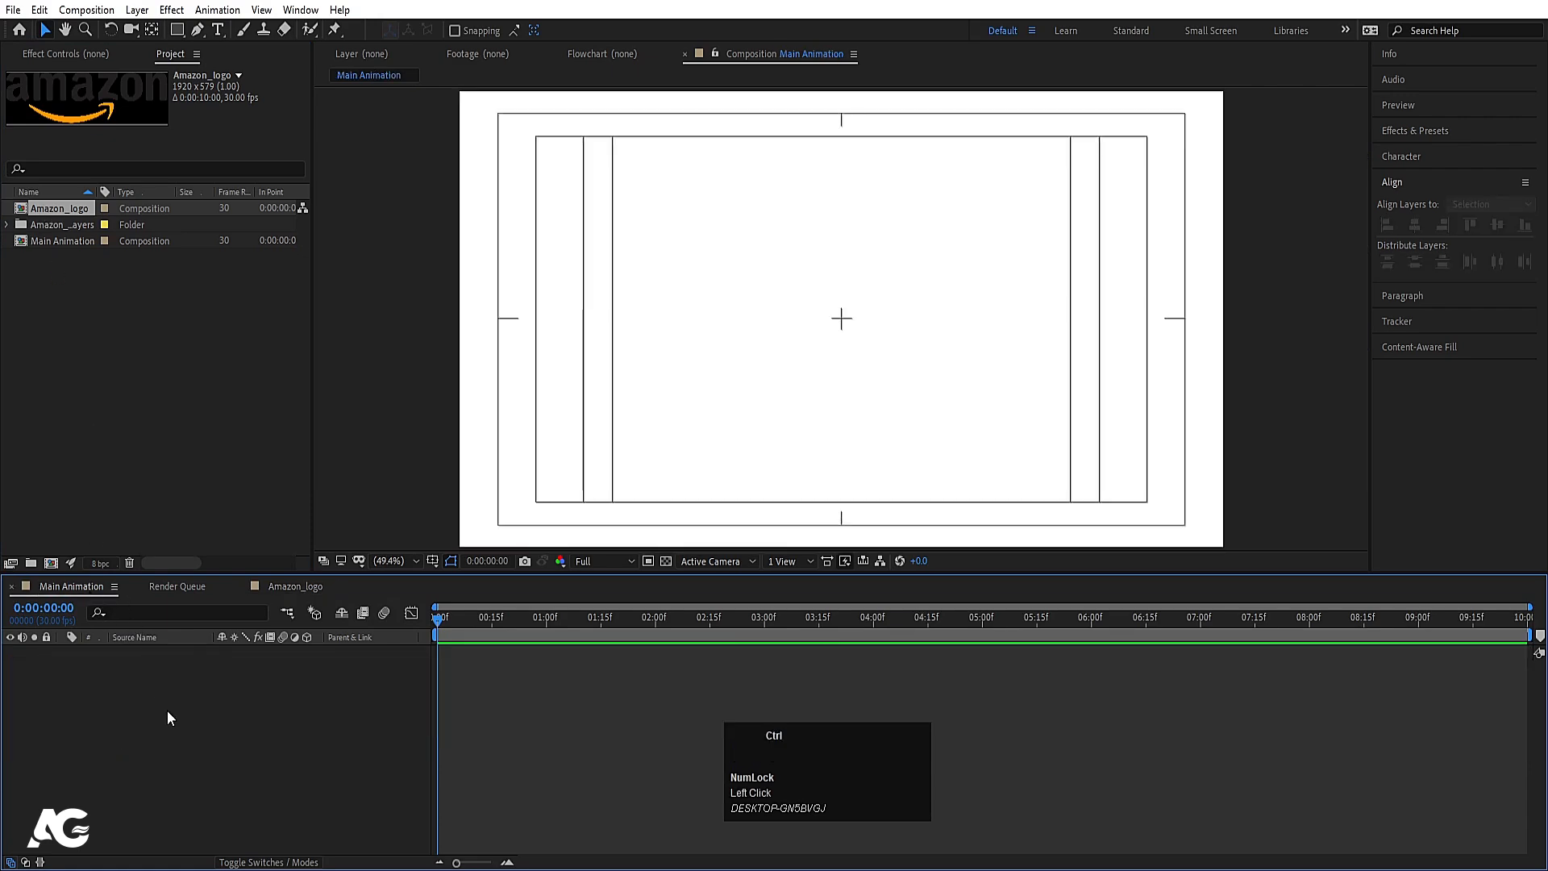
pyautogui.hotkey('ctrl', 'v')
pyautogui.moveTo(844, 225); pyautogui.dragTo(844, 364)
# Step: Add a null object to the Main Animation composition
pyautogui.click(178, 790)
pyautogui.rightClick(177, 790)
pyautogui.click(205, 614)
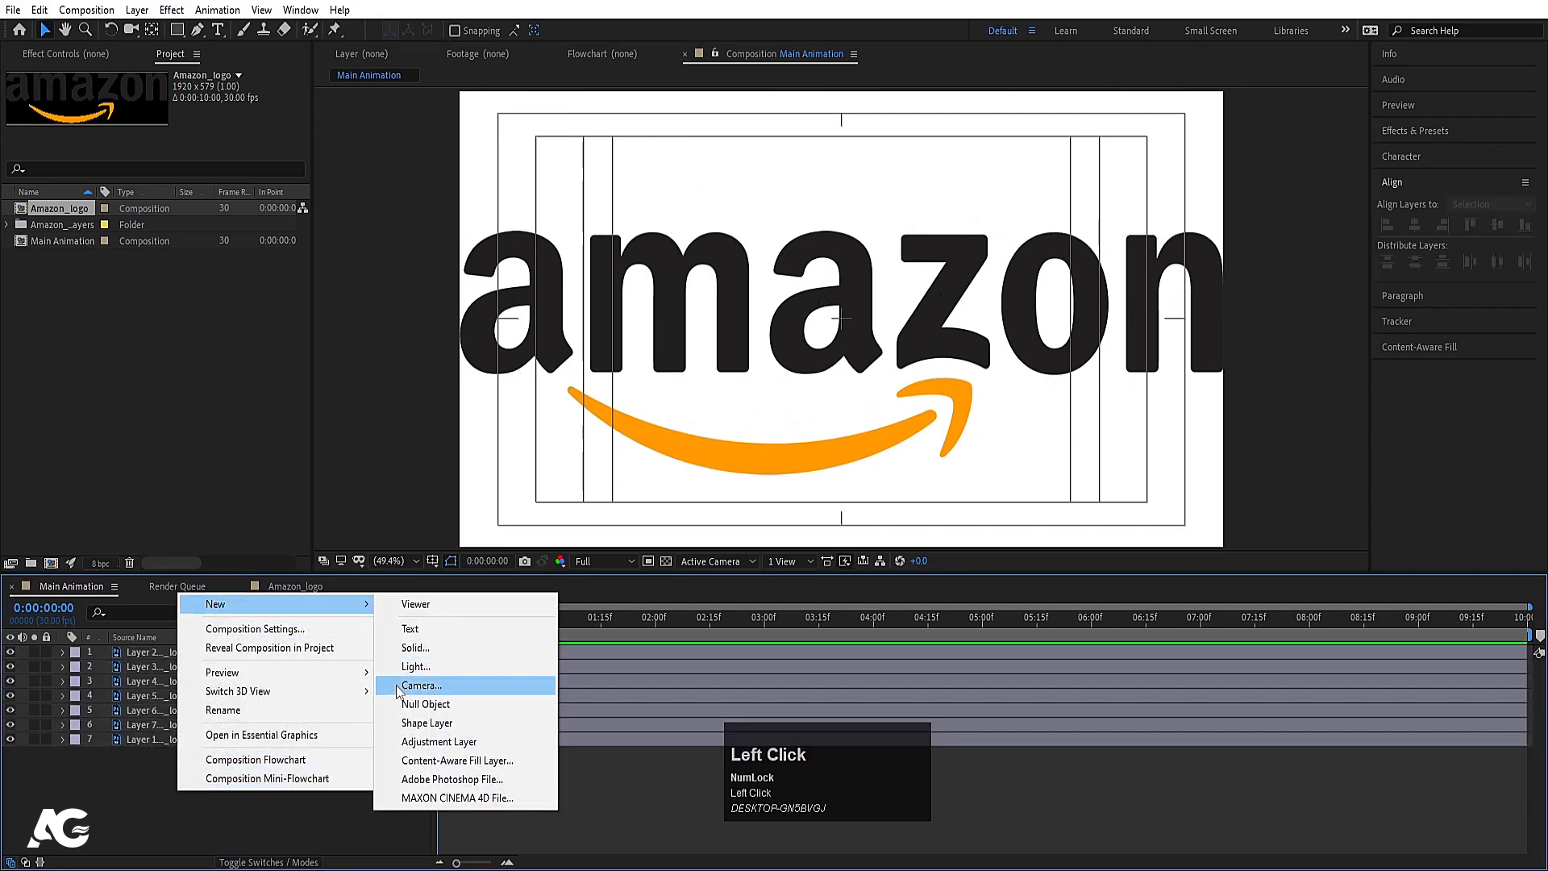
pyautogui.click(411, 704)
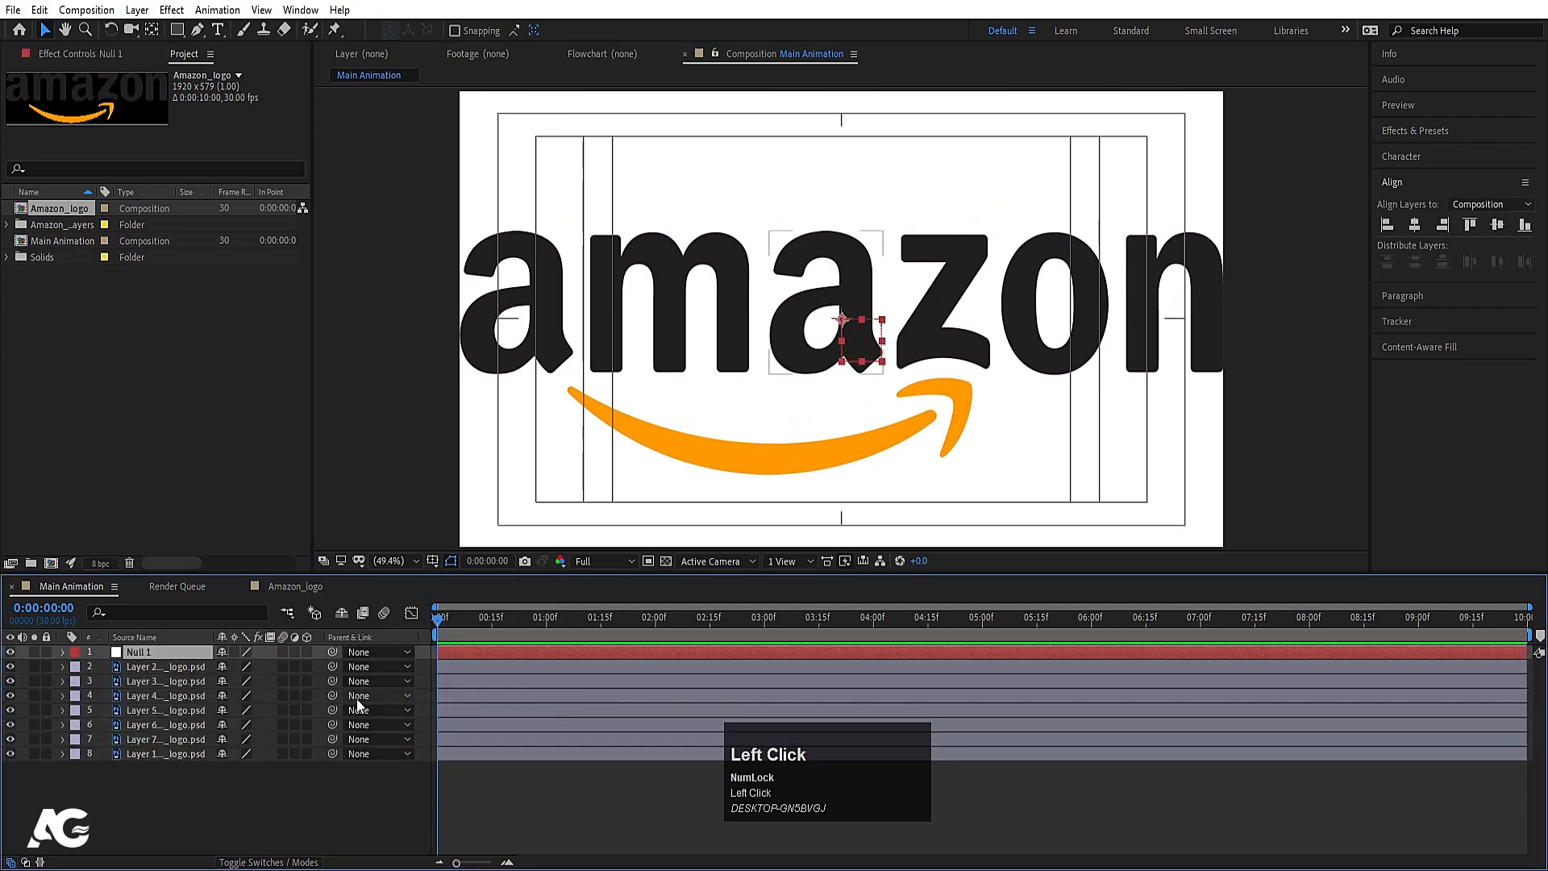
# Step: Parent all seven logo layers to the null object
pyautogui.click(139, 669)
pyautogui.keyDown('shift'); pyautogui.click(153, 739); pyautogui.keyUp('shift')
pyautogui.keyDown('shift'); pyautogui.click(158, 754); pyautogui.keyUp('shift')
pyautogui.moveTo(332, 681); pyautogui.dragTo(196, 662)
# Step: Scale the null object to 41% and nudge it slightly down to shrink and reposition the whole logo
pyautogui.press('s')
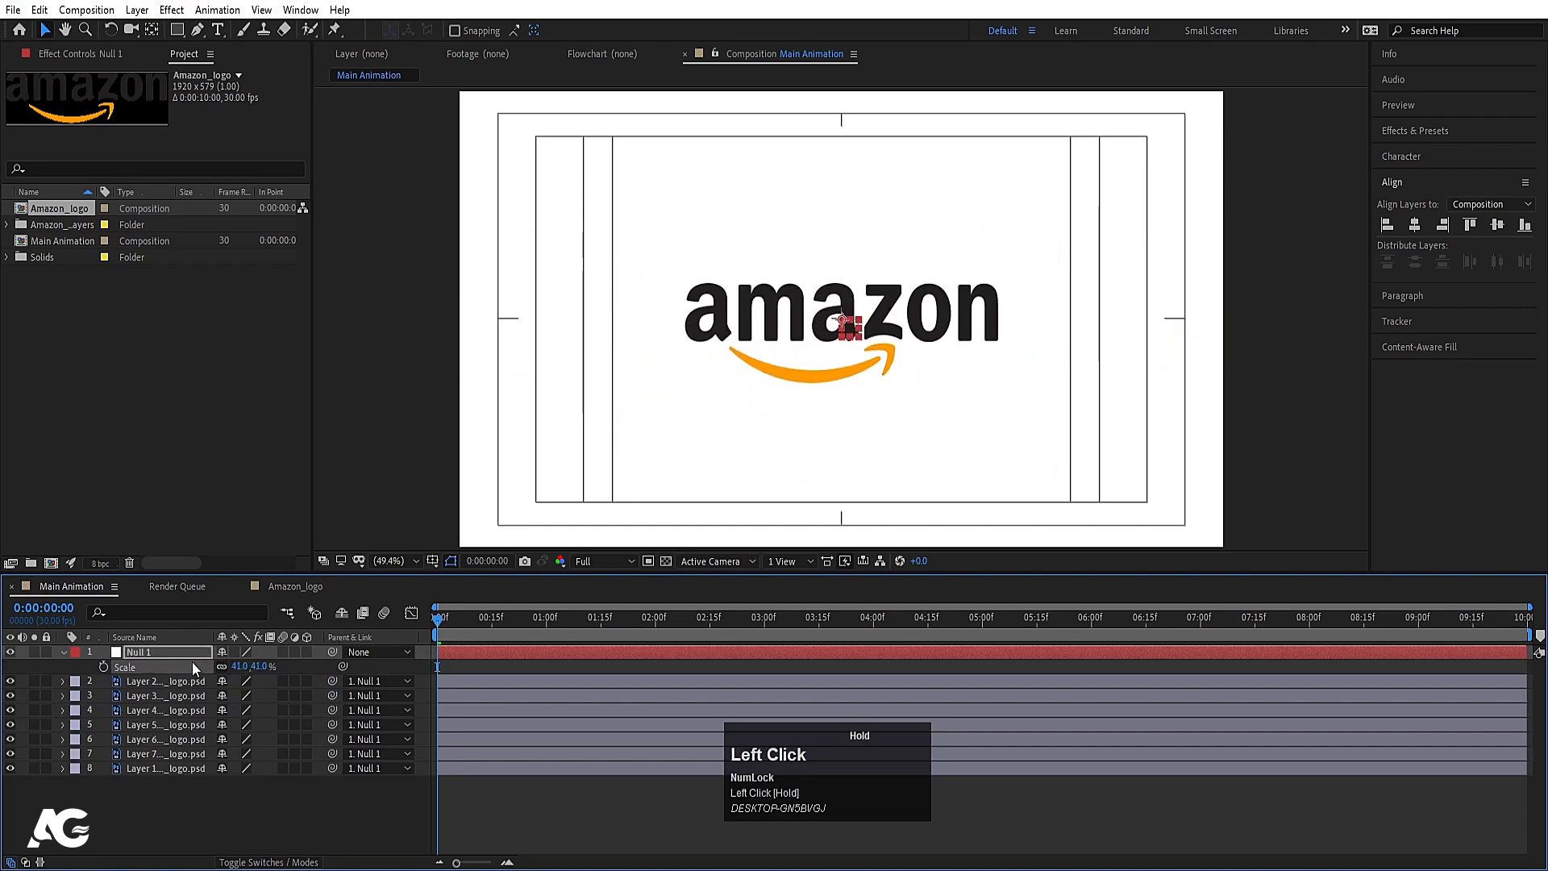
pyautogui.press('Down')
pyautogui.press('Down')
pyautogui.press('Down')
pyautogui.press('Down')
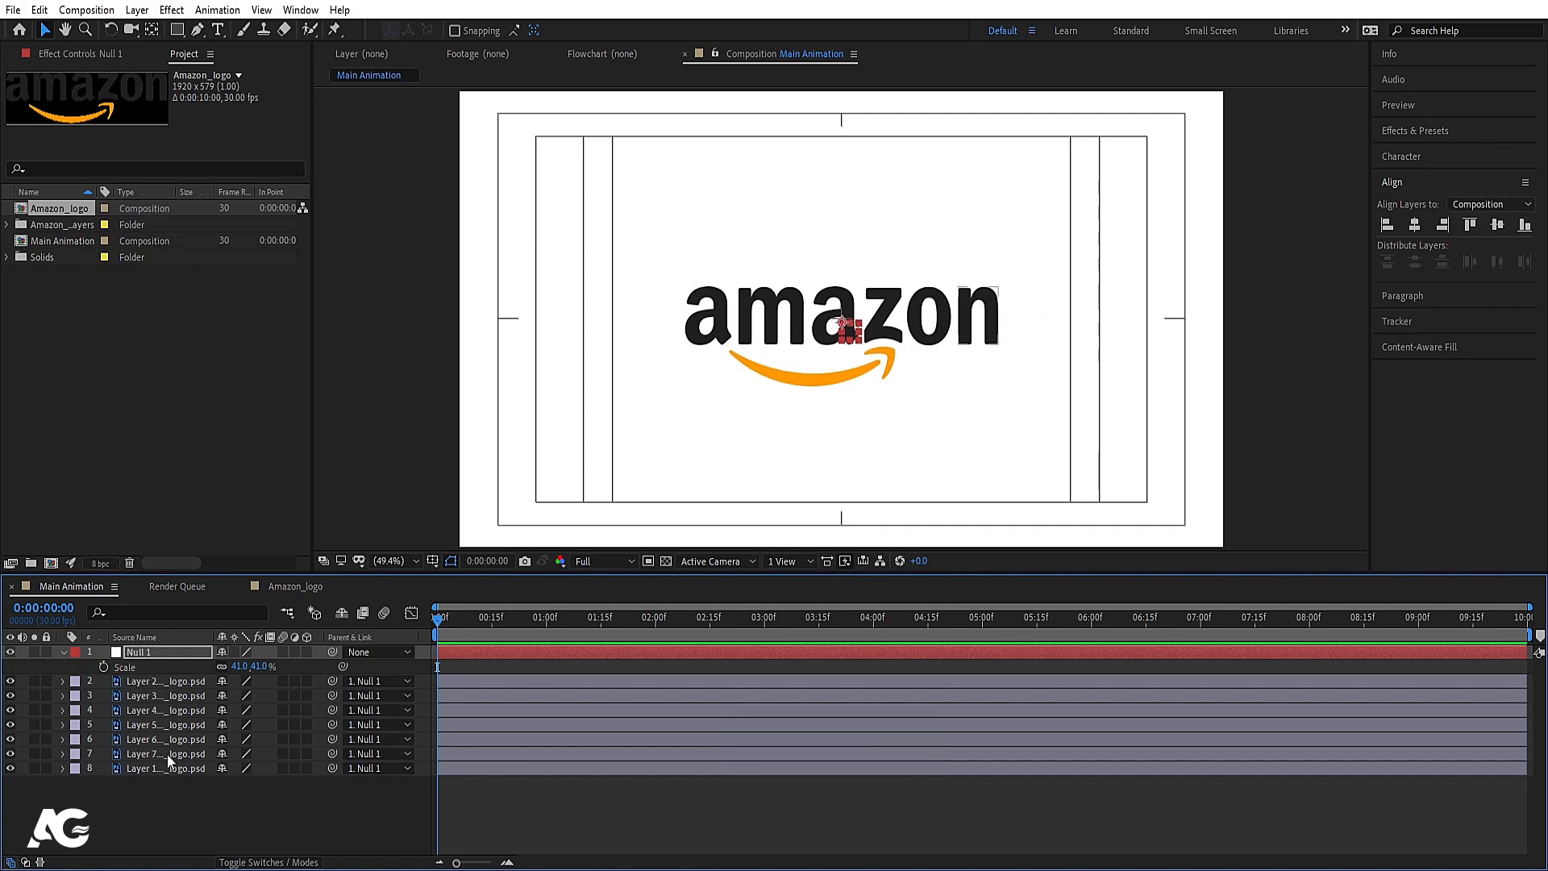
# Step: Hide all layers in the Main Animation composition, including the null and the seven logo layers
pyautogui.click(152, 801)
pyautogui.hotkey('ctrl', 'a')
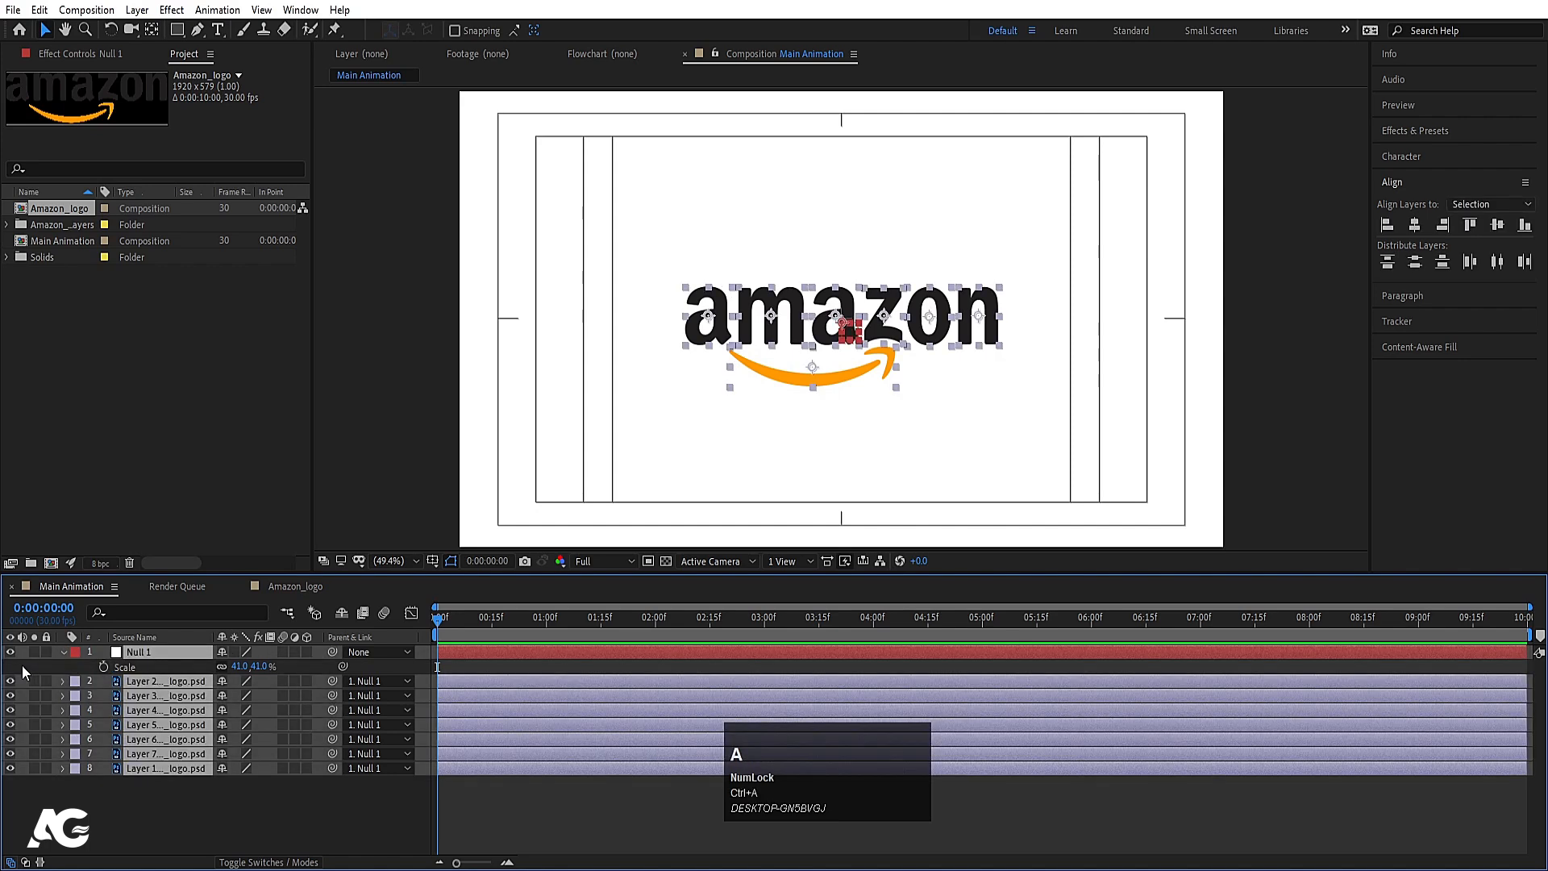
pyautogui.click(11, 651)
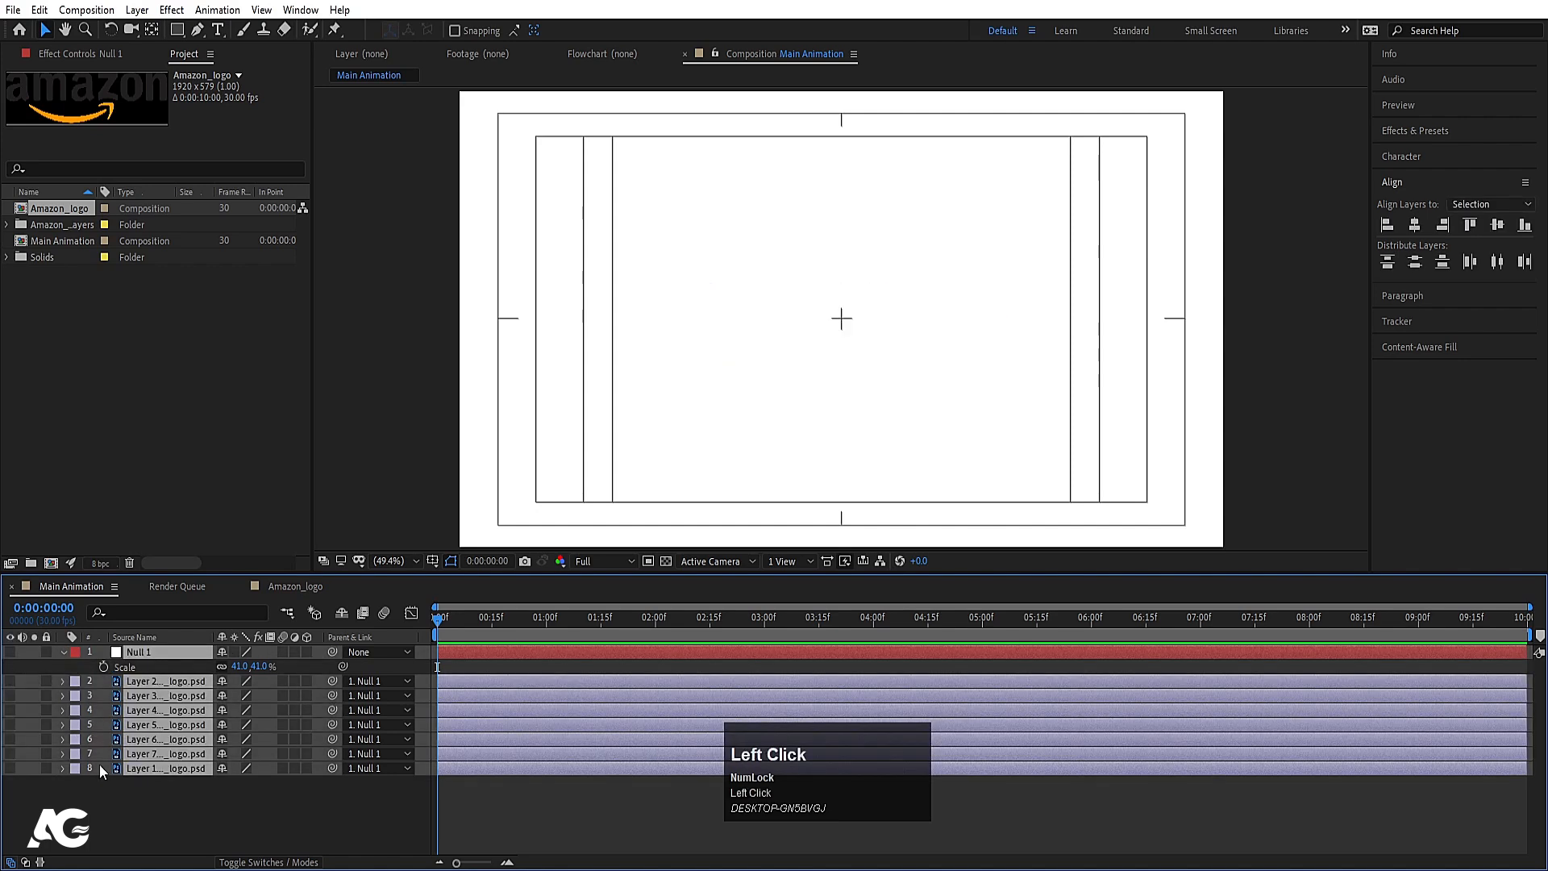
pyautogui.click(111, 776)
# Step: Draw a green rectangle shape near the middle of the frame and centre its anchor point
pyautogui.click(175, 28)
pyautogui.moveTo(775, 294); pyautogui.dragTo(912, 367)
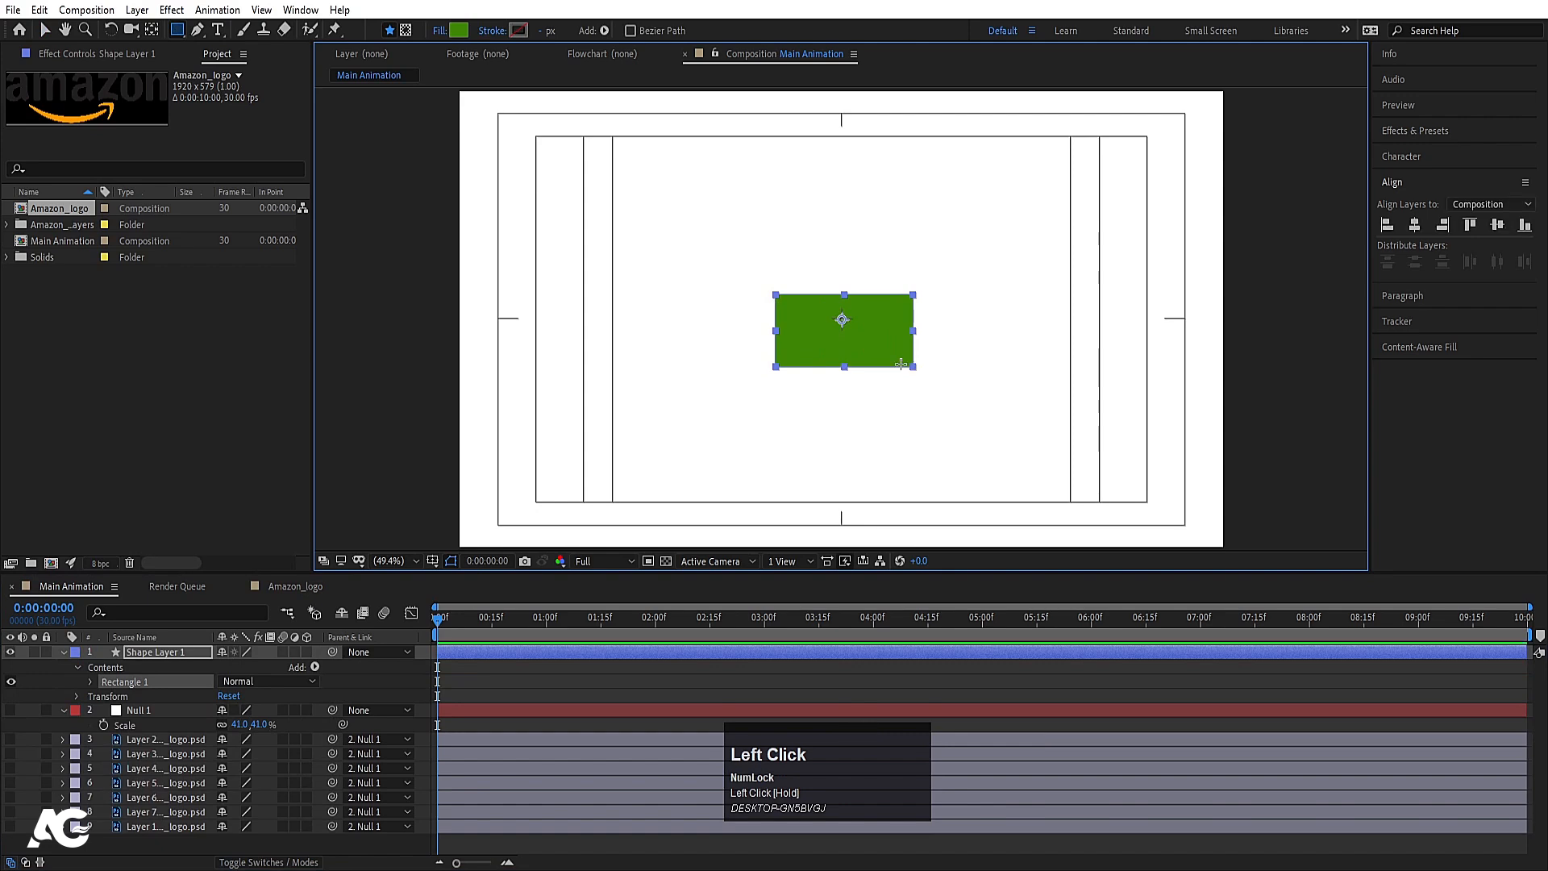
pyautogui.hotkey('ctrl', 'alt', 'Home')
# Step: Move the rectangle straight down to just below the frame's centre and scale it to 76%
pyautogui.press('v')
pyautogui.click(520, 671)
pyautogui.click(848, 326)
pyautogui.moveTo(874, 327); pyautogui.dragTo(880, 365)
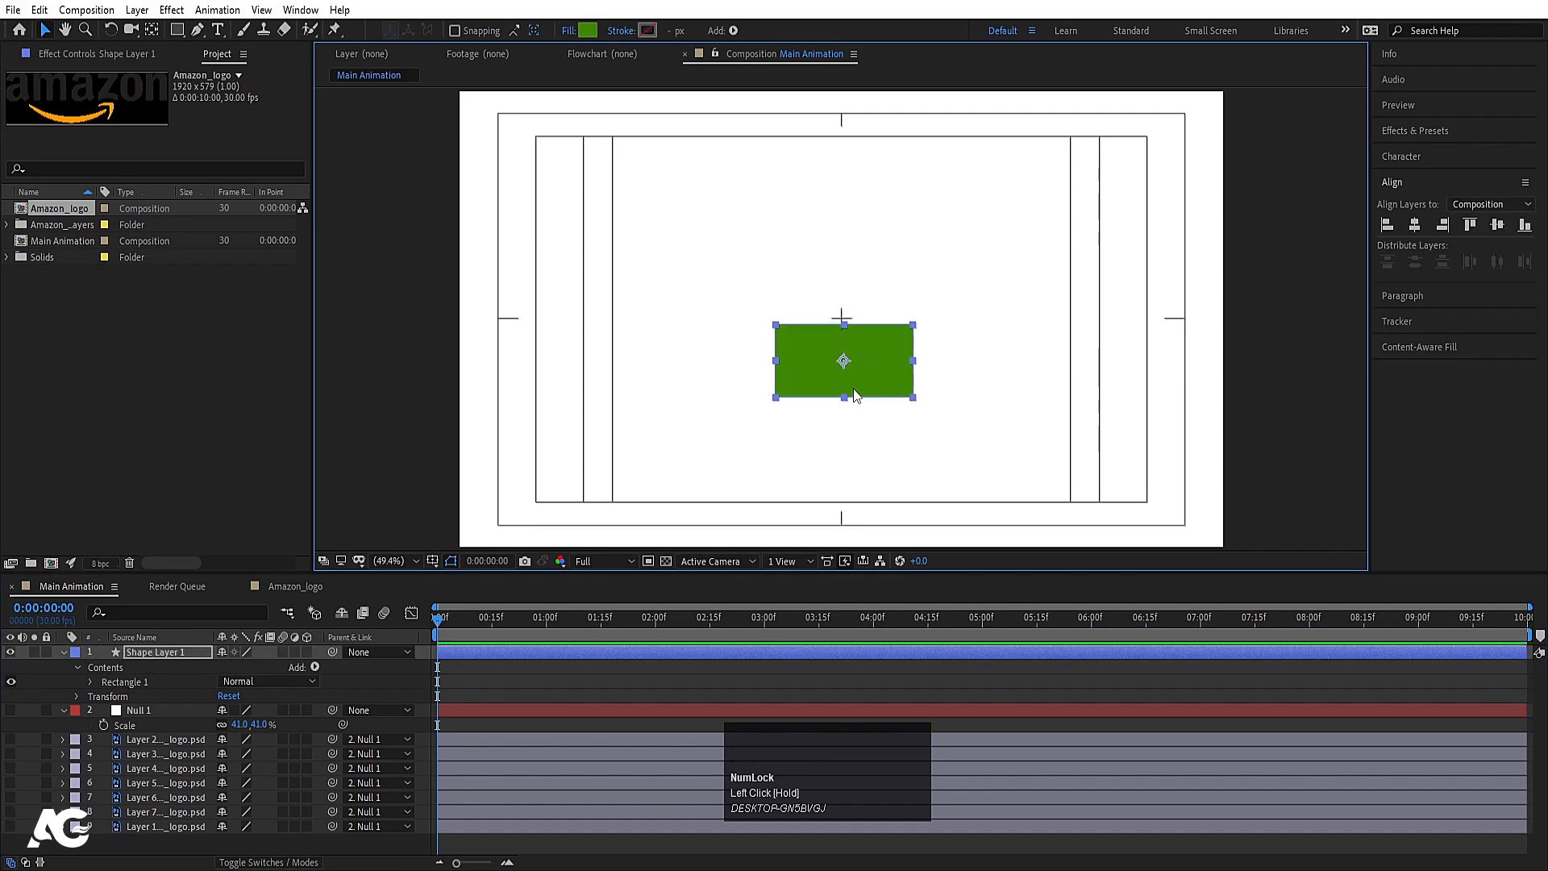
pyautogui.press('s')
pyautogui.moveTo(246, 666); pyautogui.dragTo(133, 803)
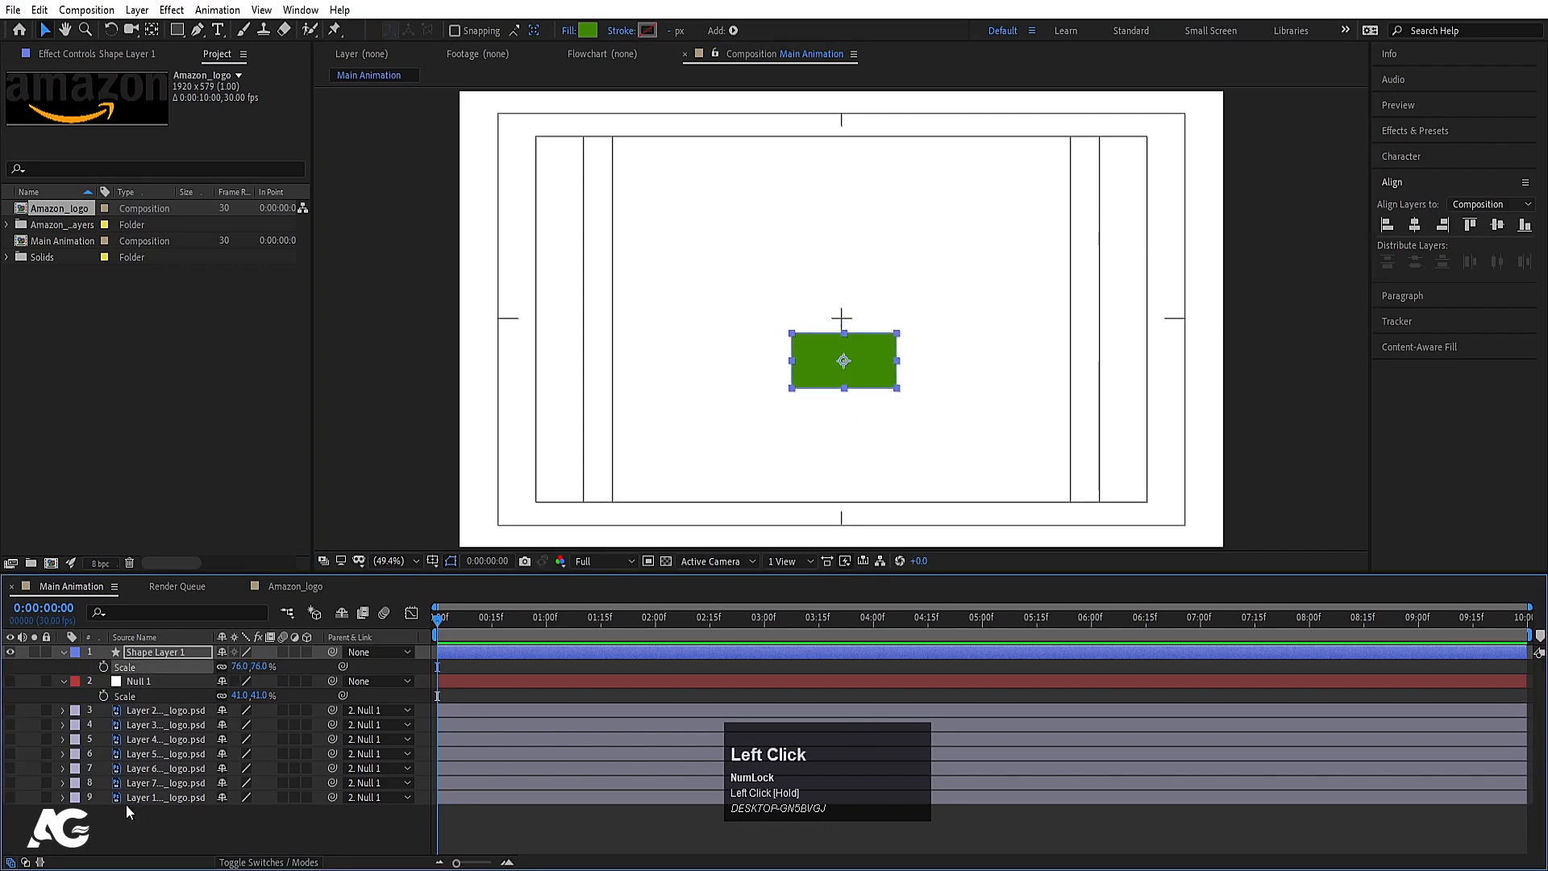
# Step: Duplicate the orange smile arrow layer, place the visible copy above the rectangle, and keep the original hidden
pyautogui.click(10, 797)
pyautogui.click(164, 797)
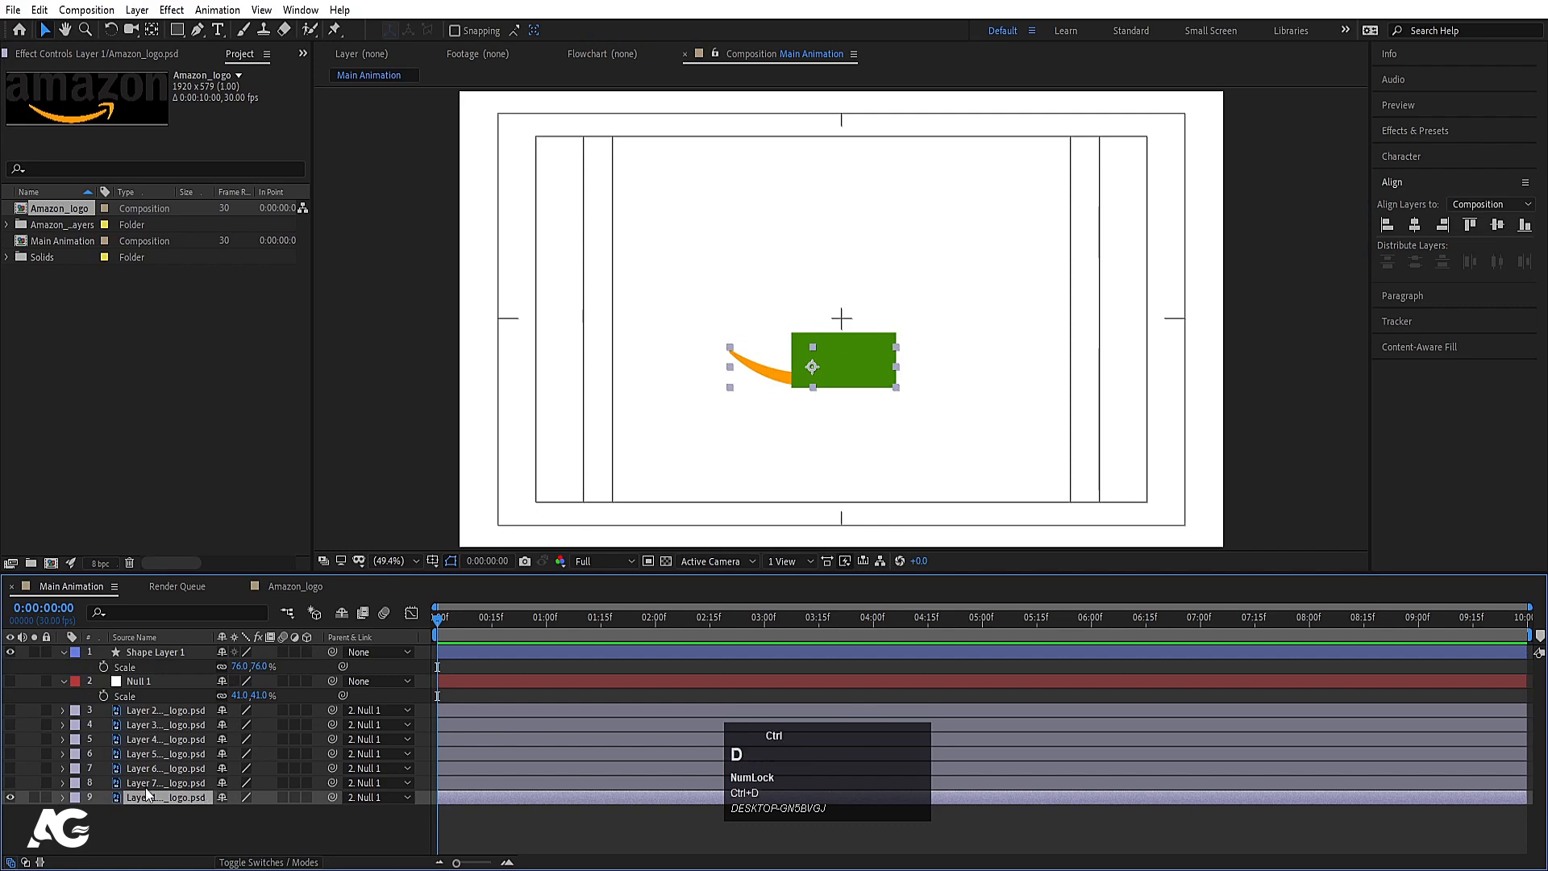
pyautogui.hotkey('ctrl', 'd')
pyautogui.moveTo(150, 799); pyautogui.dragTo(167, 650)
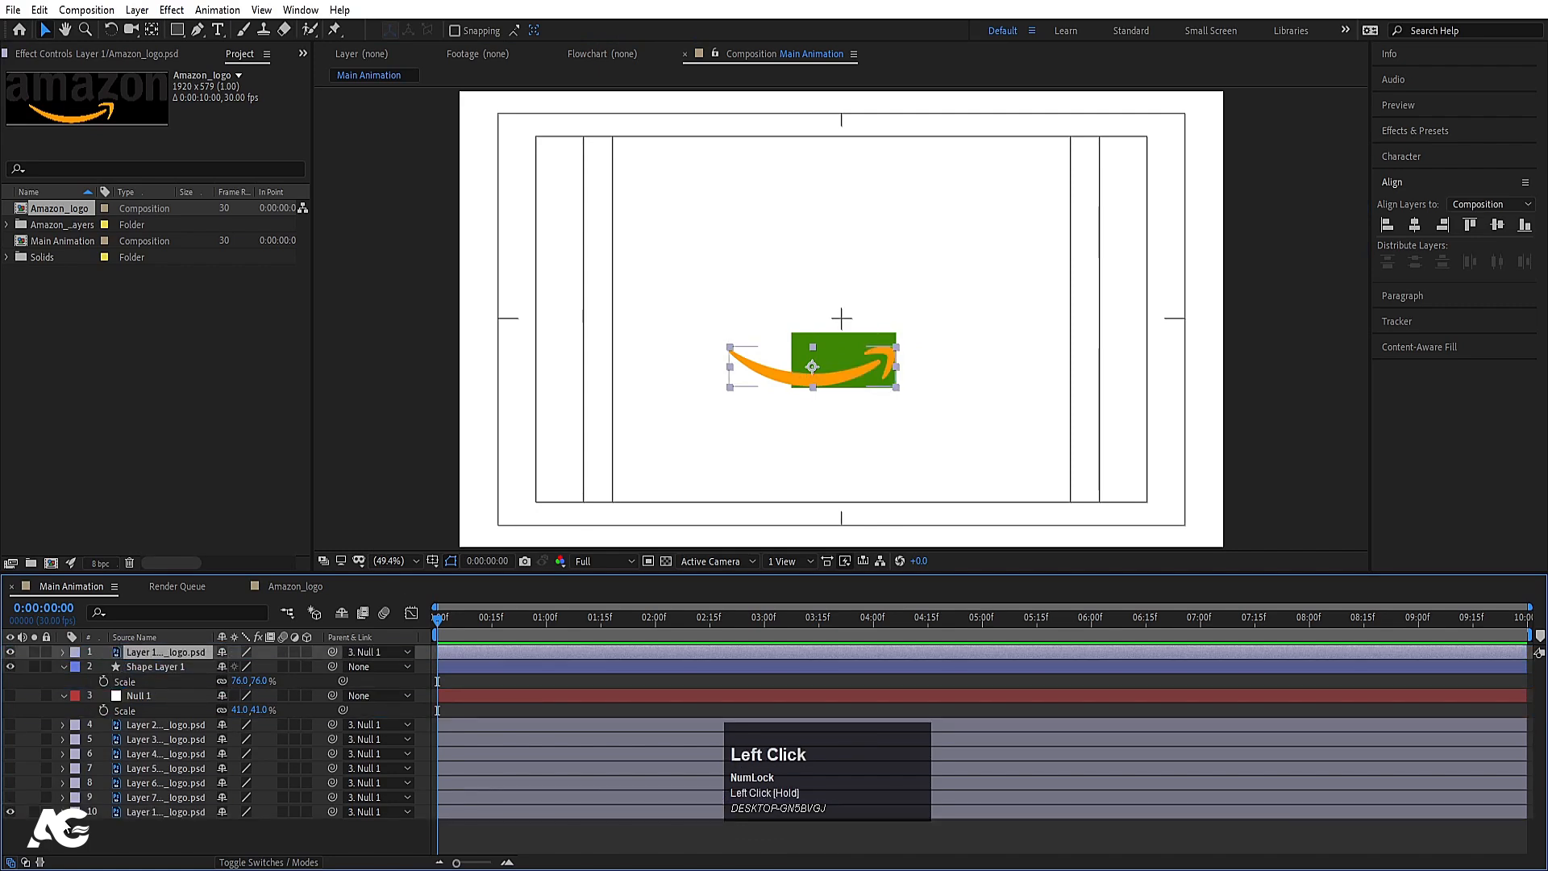
pyautogui.click(12, 812)
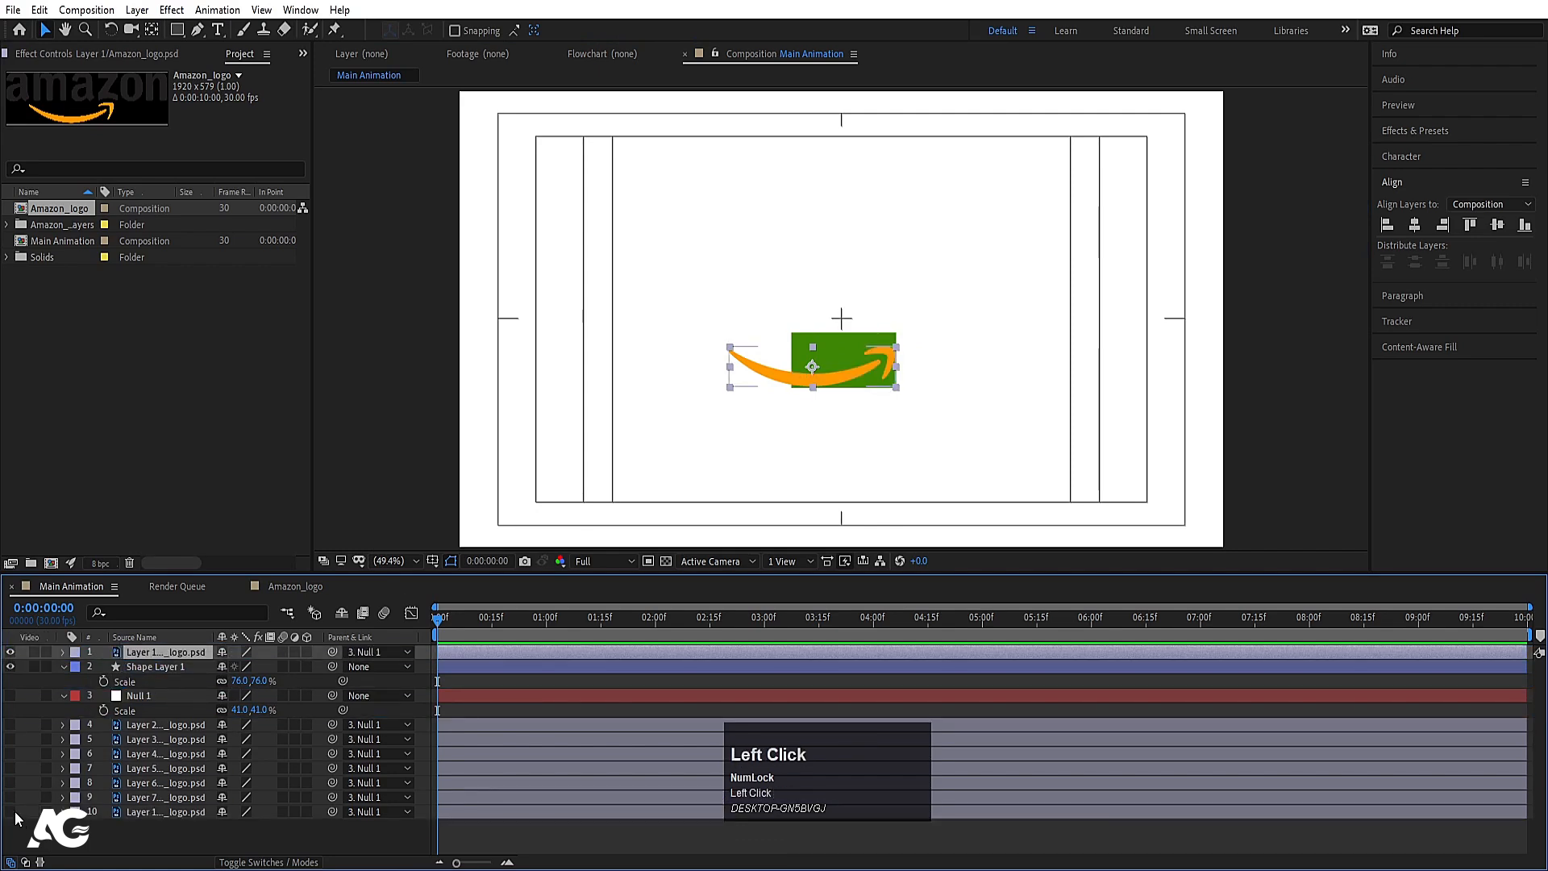
# Step: Change the rectangle's fill to light orange FFC670, based on the colour sampled from the smile arrow
pyautogui.click(138, 665)
pyautogui.keyDown('alt'); pyautogui.scroll(2, 869, 355); pyautogui.keyUp('alt')
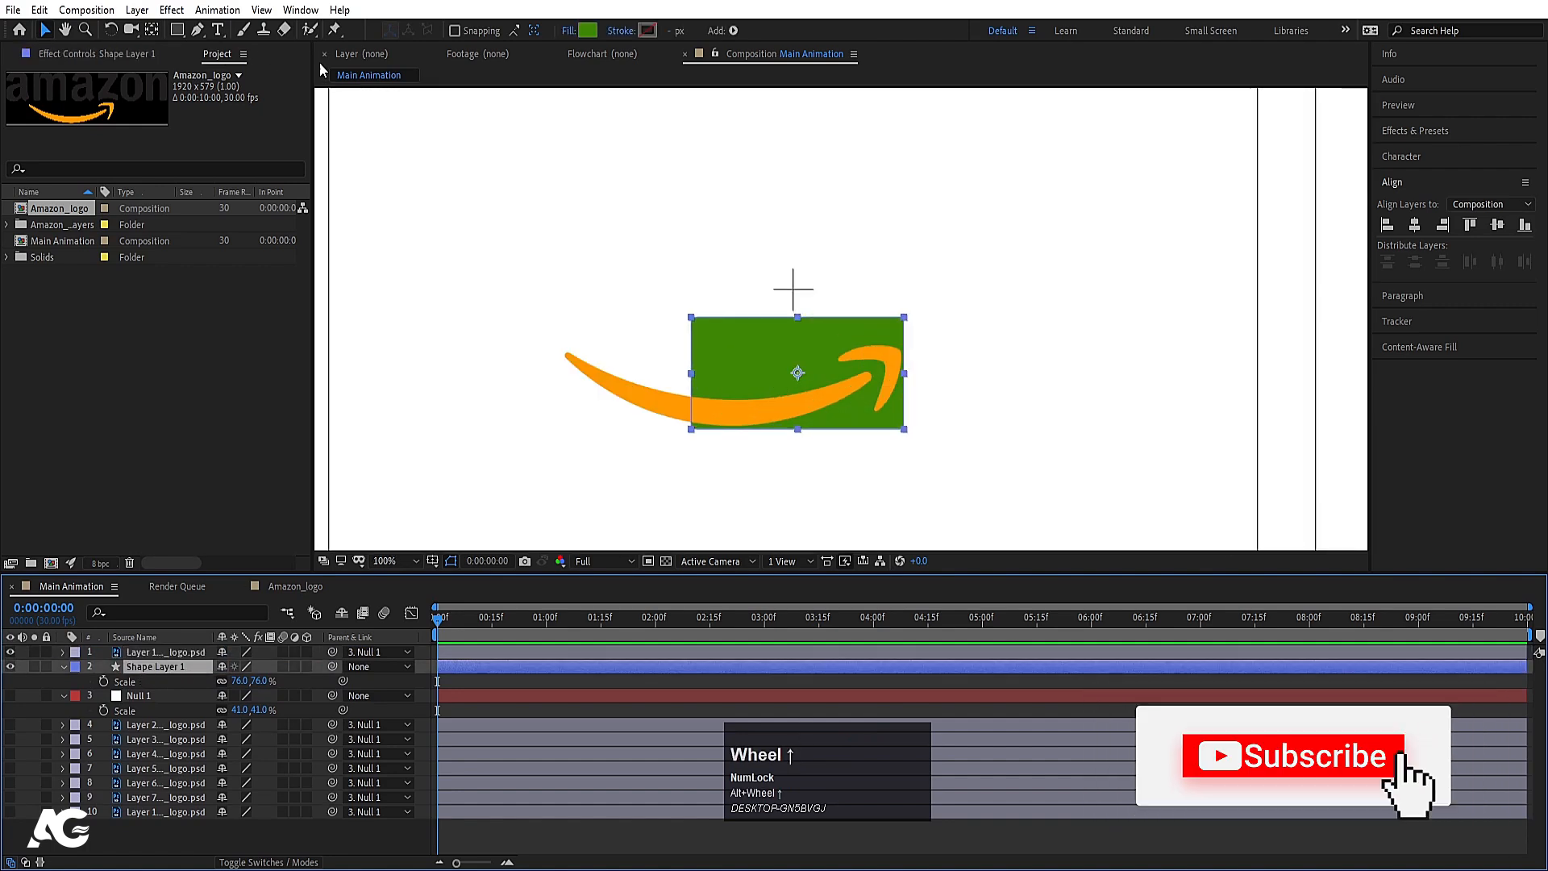
pyautogui.click(588, 30)
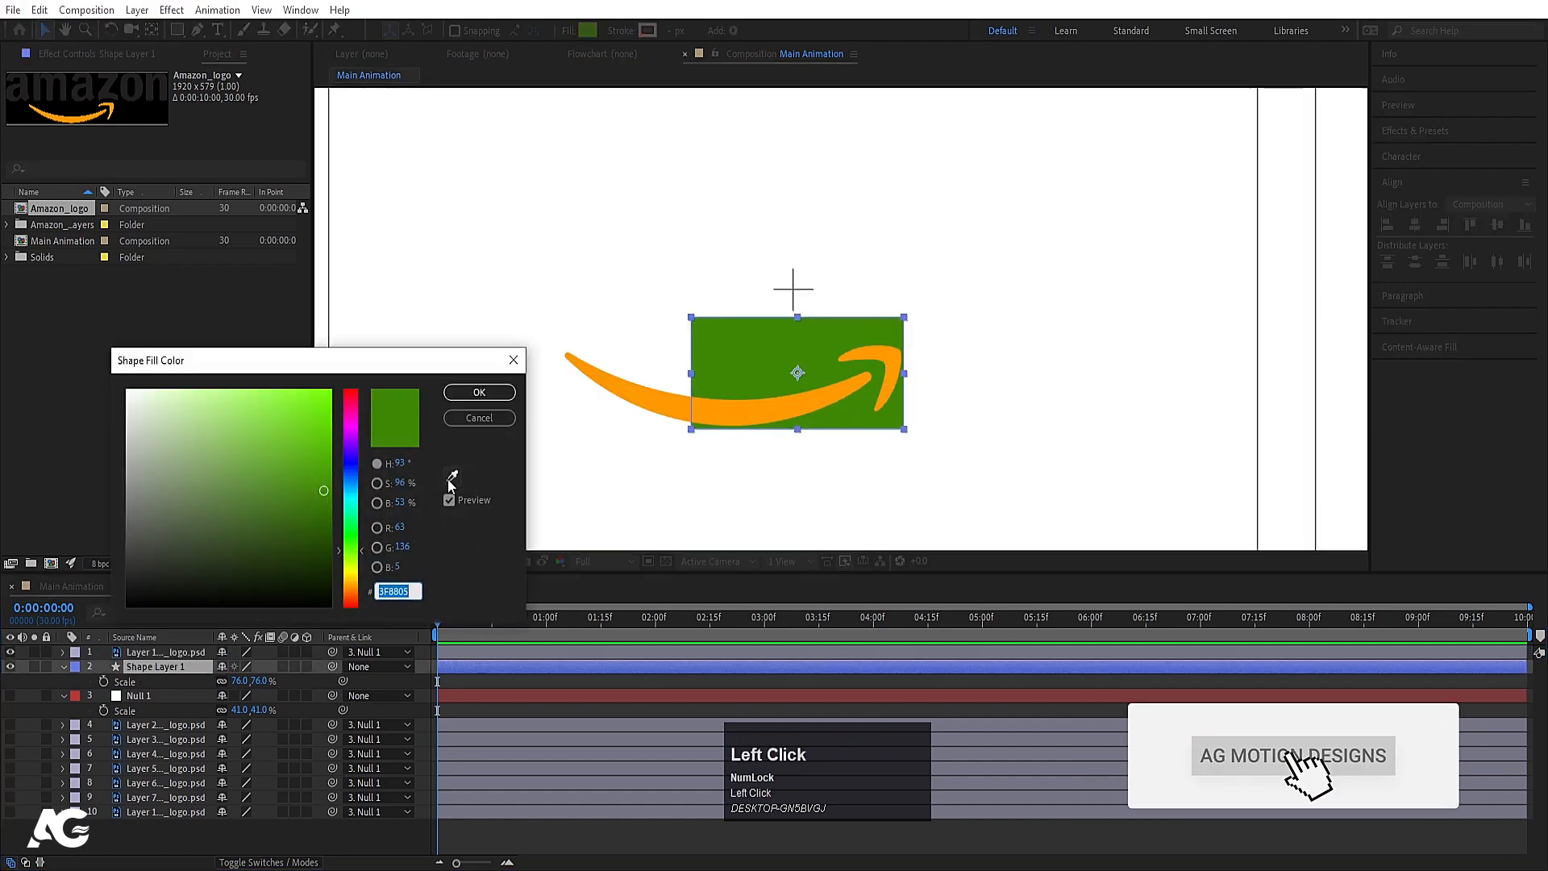
pyautogui.click(452, 476)
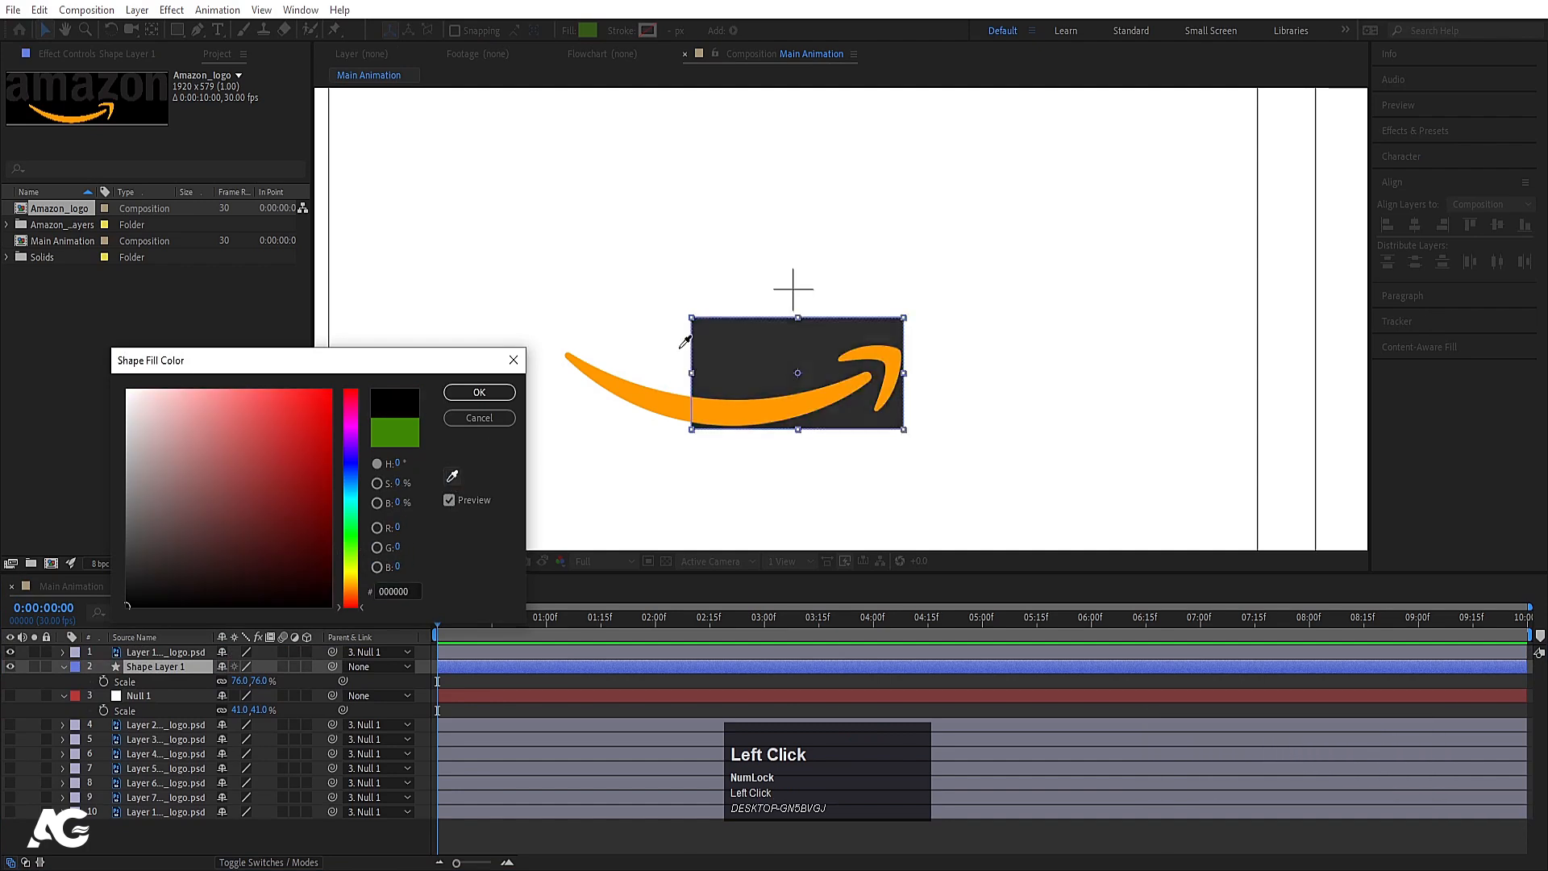
pyautogui.click(637, 395)
pyautogui.moveTo(307, 395); pyautogui.dragTo(241, 379)
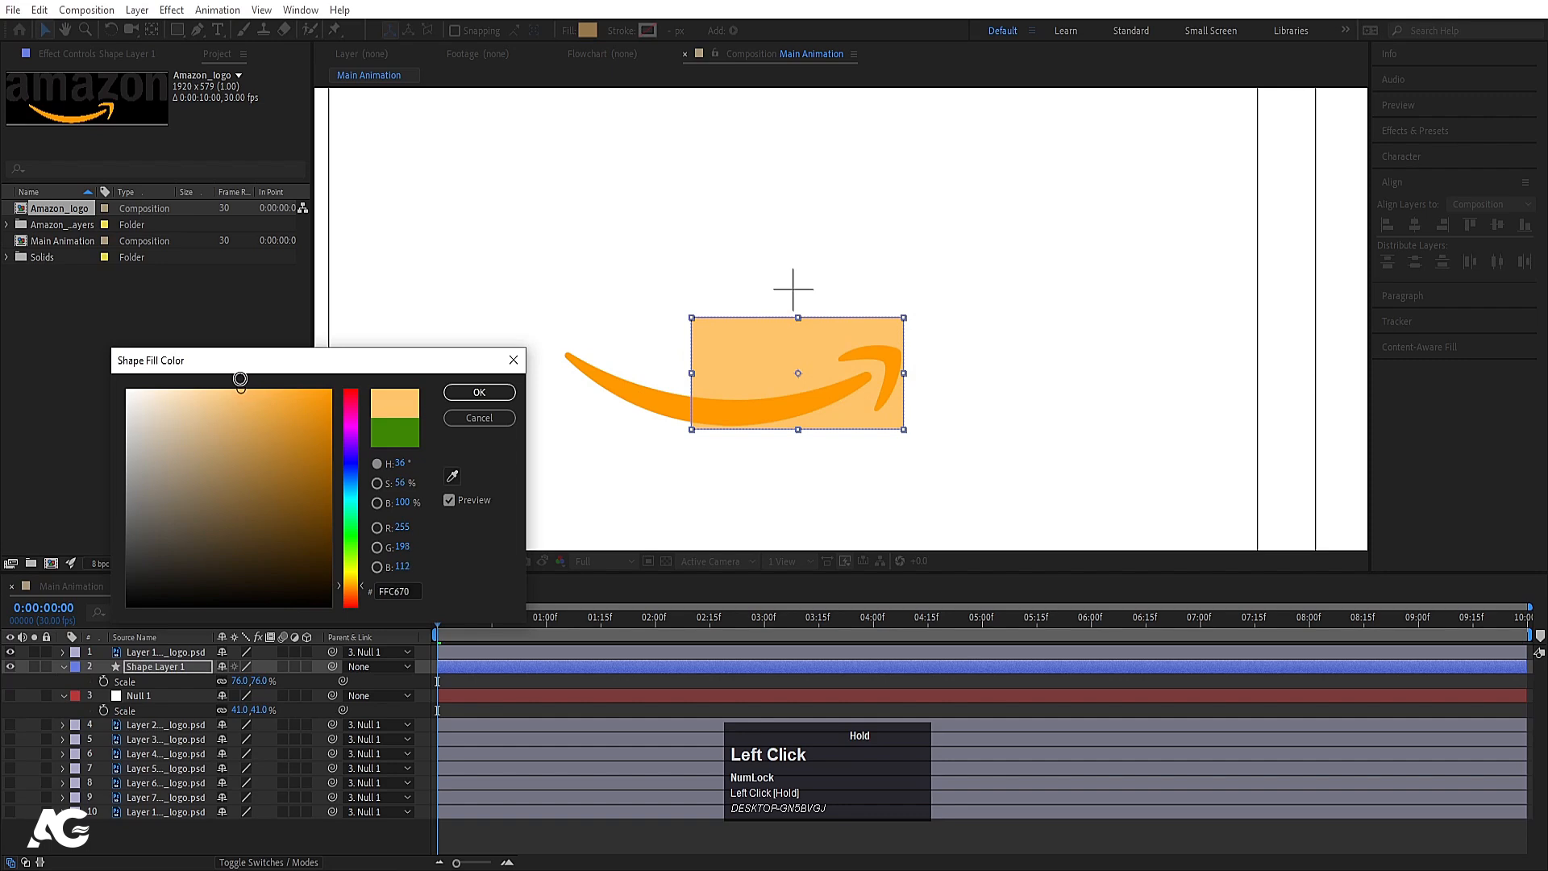
pyautogui.click(467, 393)
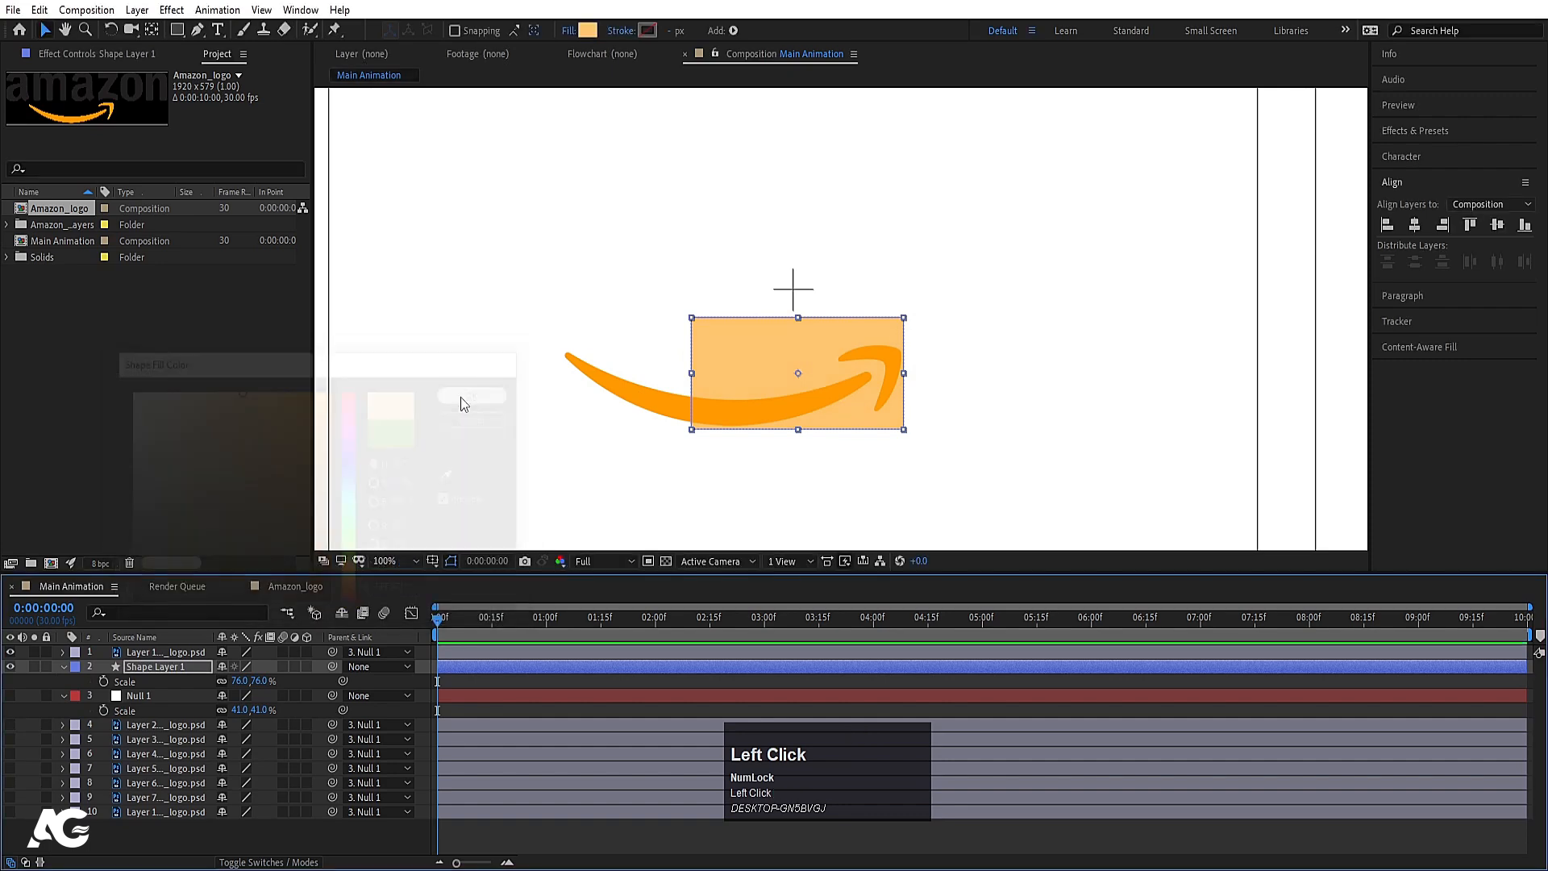
# Step: Scale the copied smile arrow to 53% and centre it inside the light orange rectangle
pyautogui.click(156, 652)
pyautogui.press('s')
pyautogui.moveTo(242, 672); pyautogui.dragTo(197, 668)
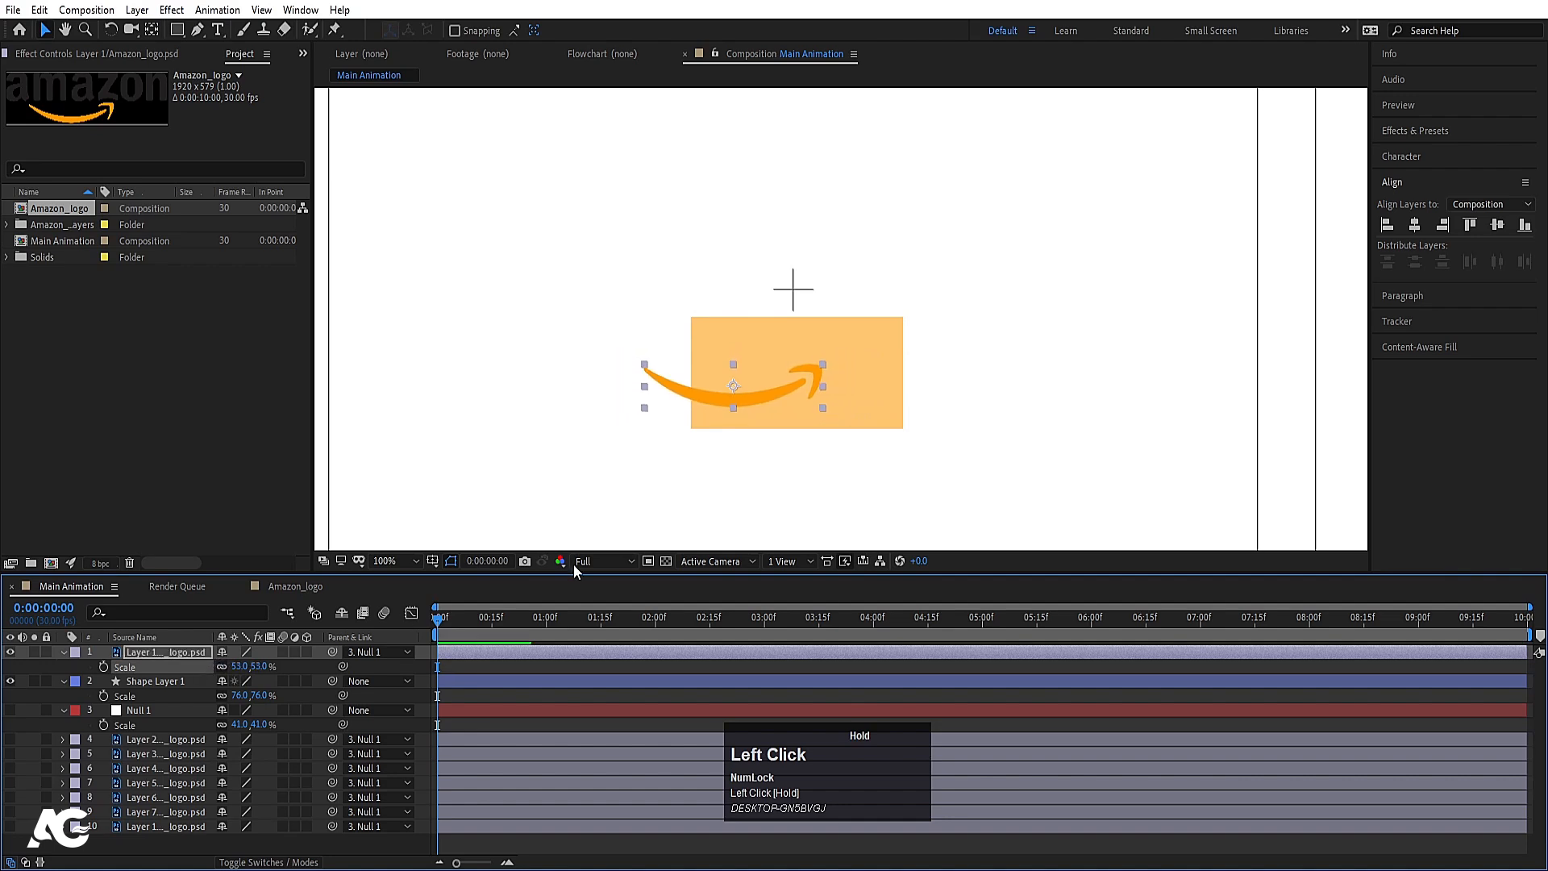
pyautogui.moveTo(753, 397); pyautogui.dragTo(816, 395)
# Step: Parent the copied smile arrow to Shape Layer 1 and collapse the revealed layer properties
pyautogui.click(166, 656)
pyautogui.moveTo(333, 651); pyautogui.dragTo(196, 688)
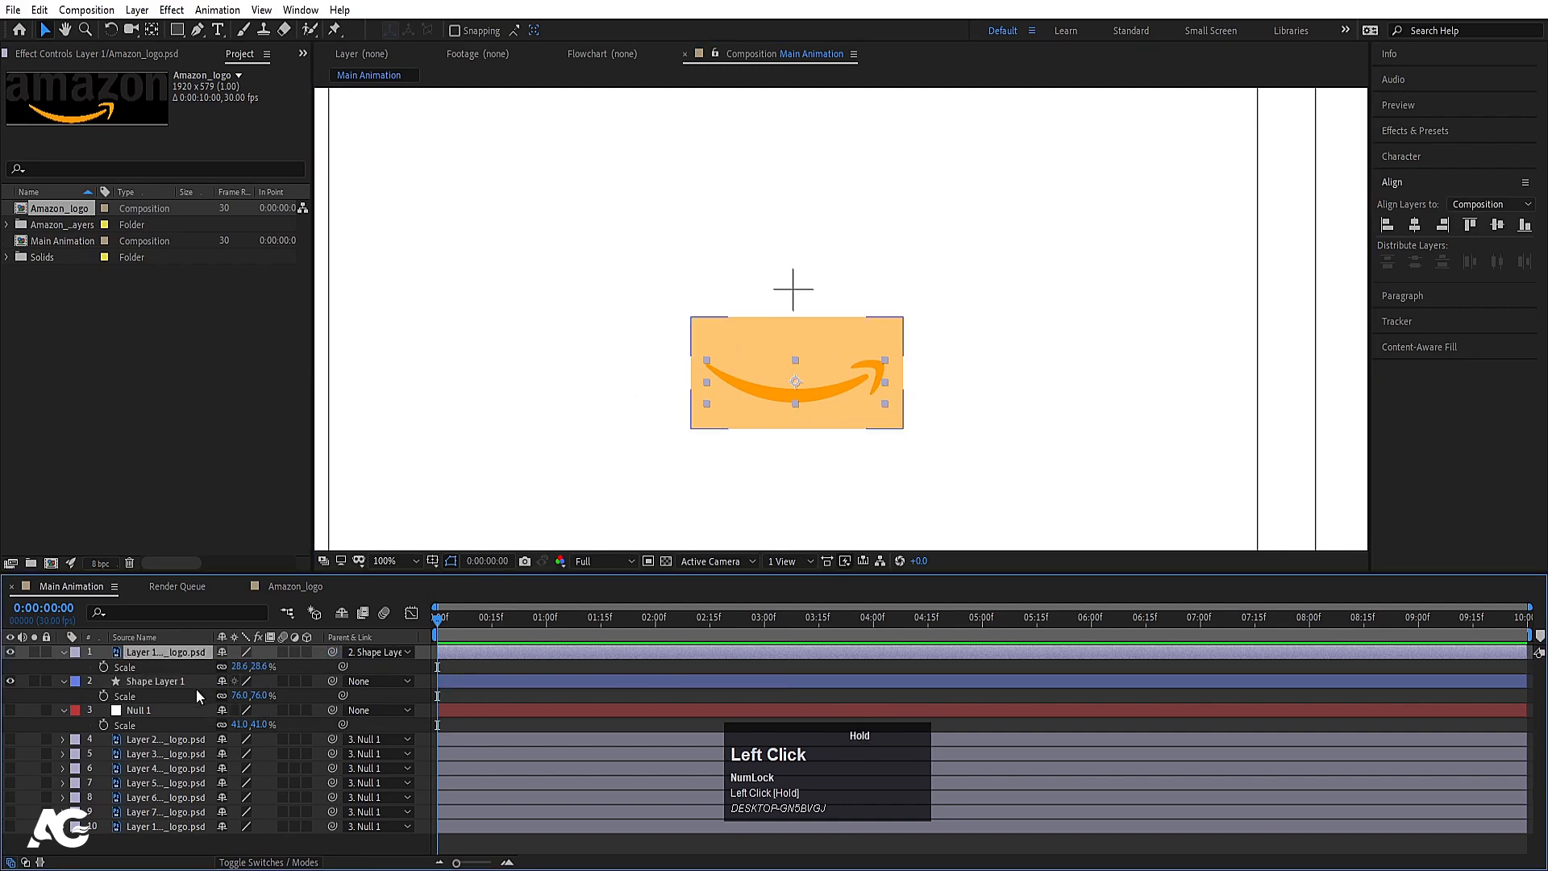
pyautogui.click(467, 672)
pyautogui.press('u')
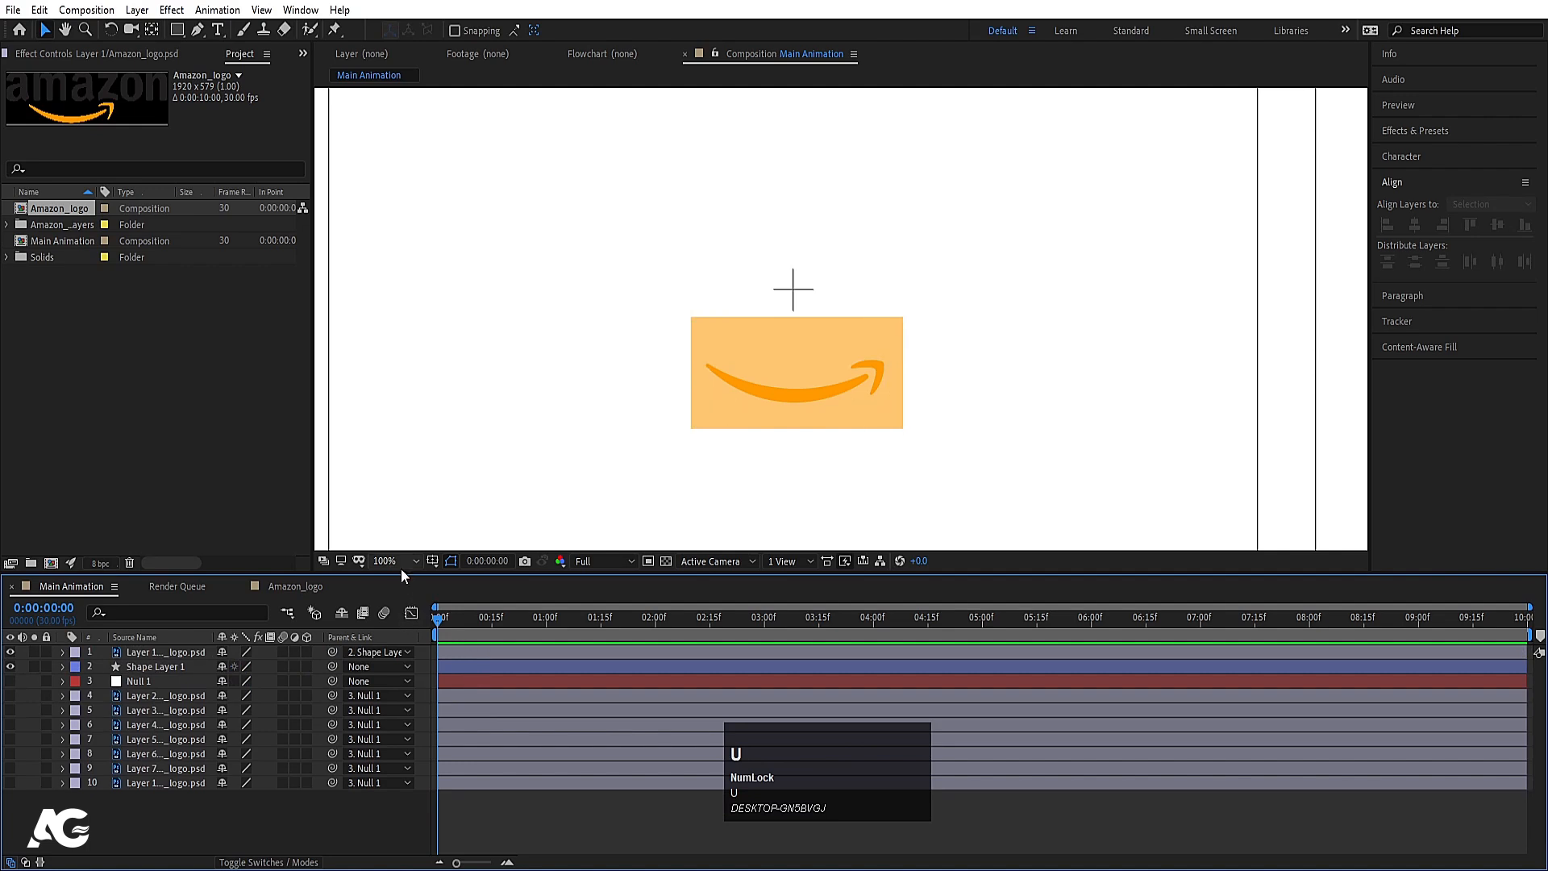
# Step: Mark every layer except Shape Layer 1 as shy and hide the shy layers in the timeline
pyautogui.click(399, 562)
pyautogui.click(377, 258)
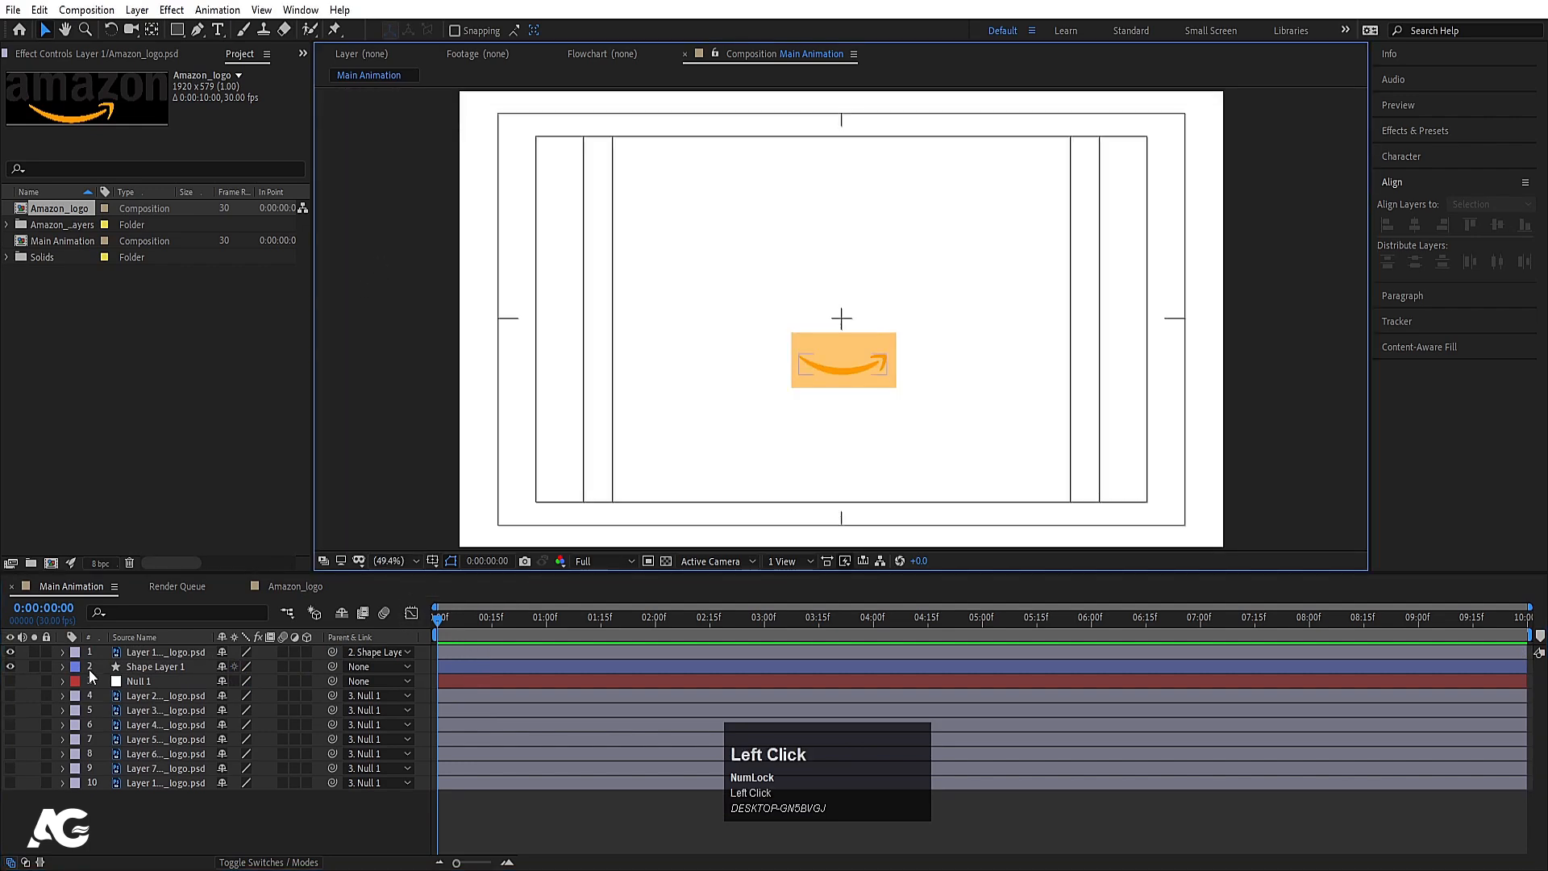
pyautogui.click(160, 665)
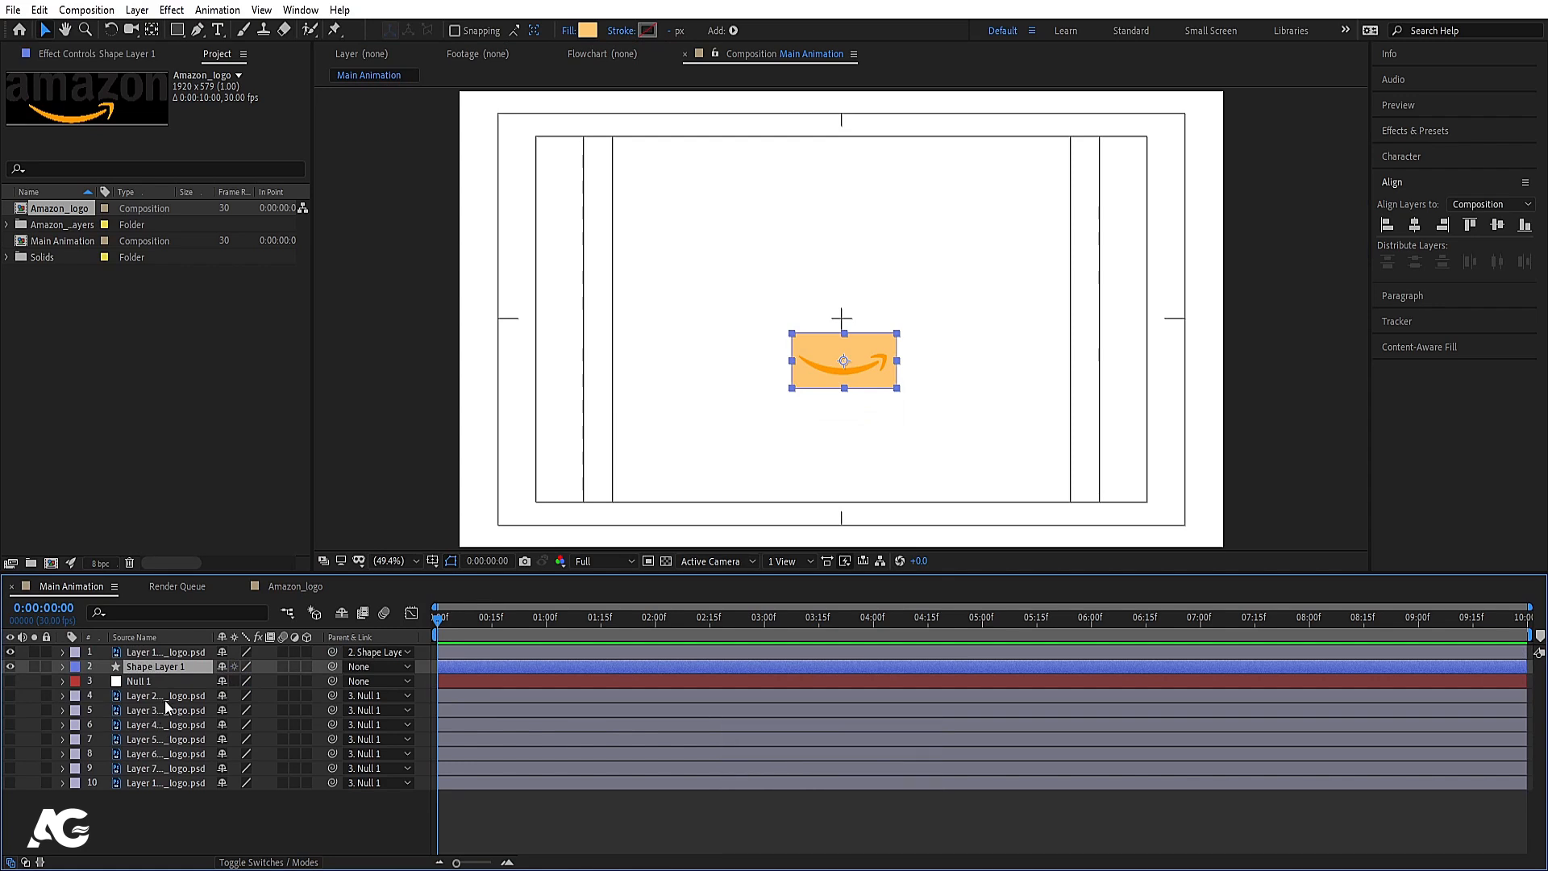
pyautogui.hotkey('ctrl', 'a')
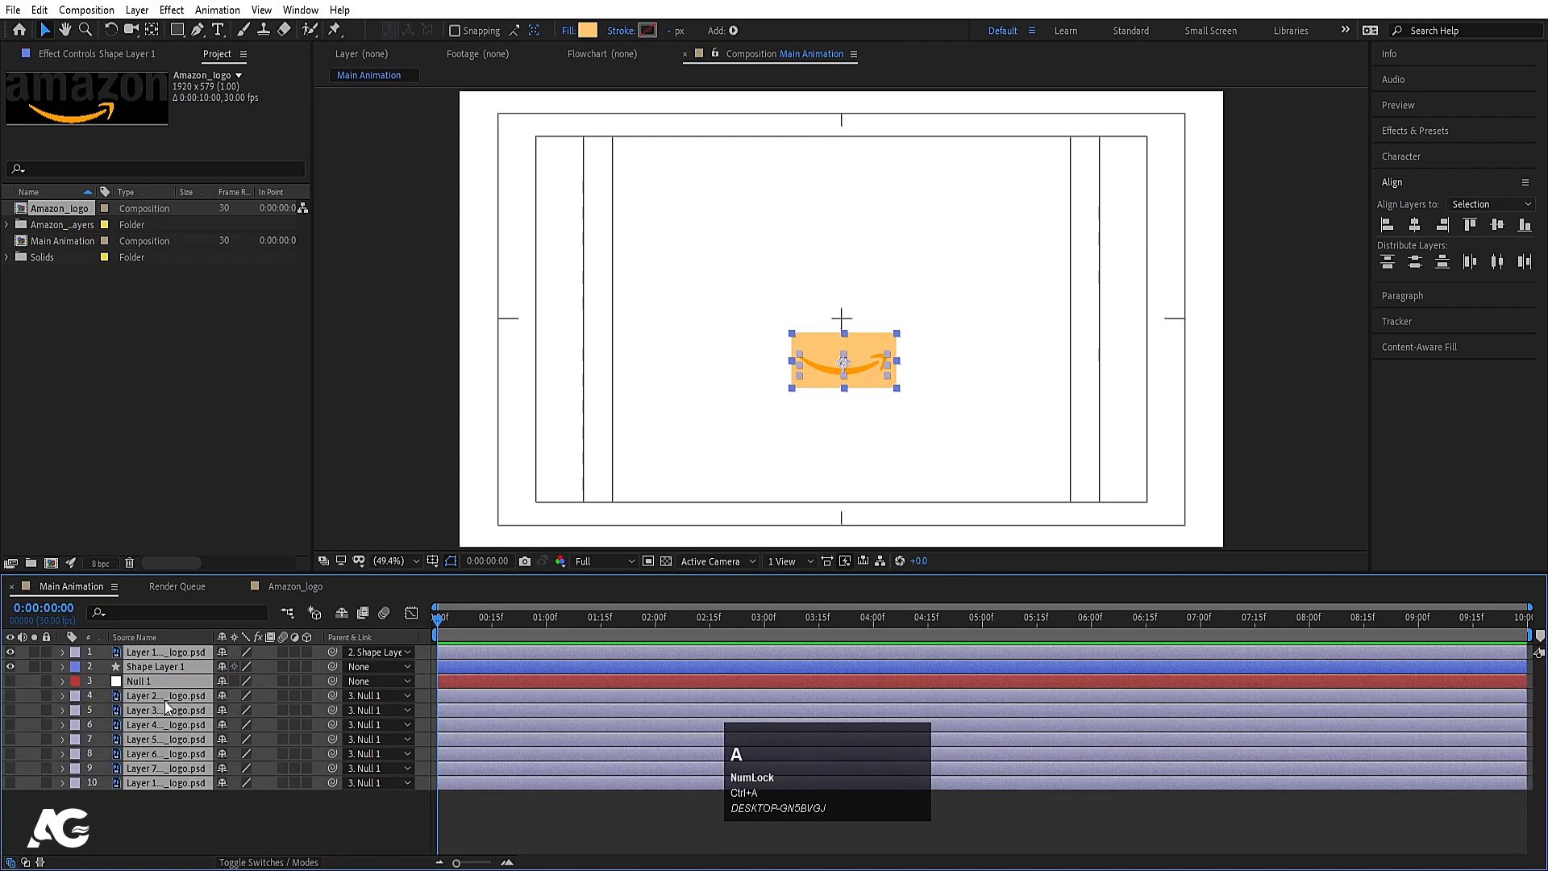
pyautogui.keyDown('ctrl'); pyautogui.click(172, 670); pyautogui.keyUp('ctrl')
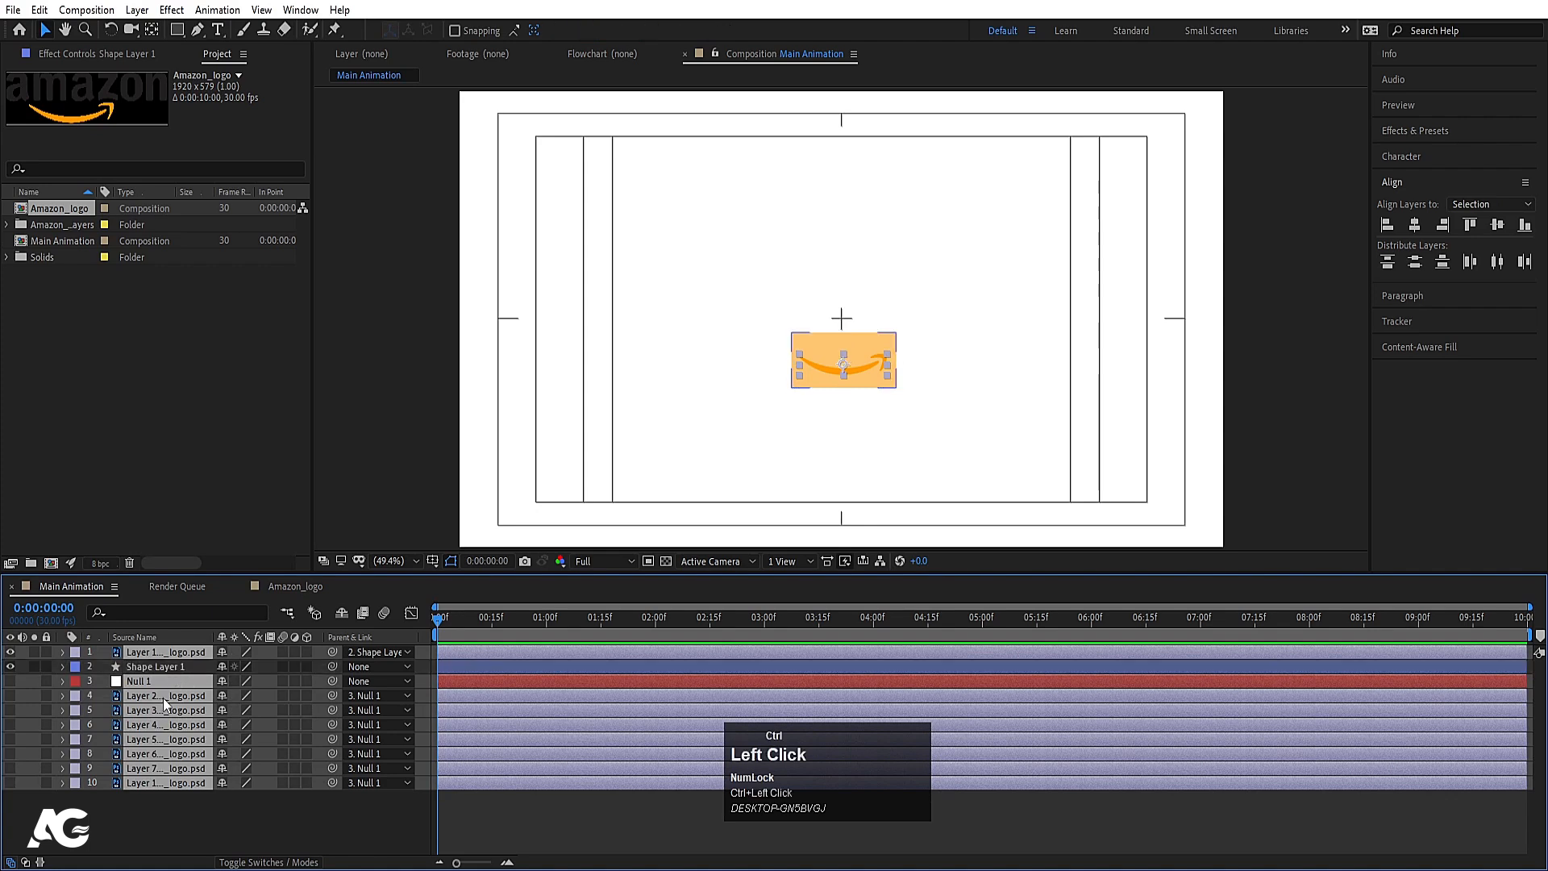
pyautogui.click(222, 653)
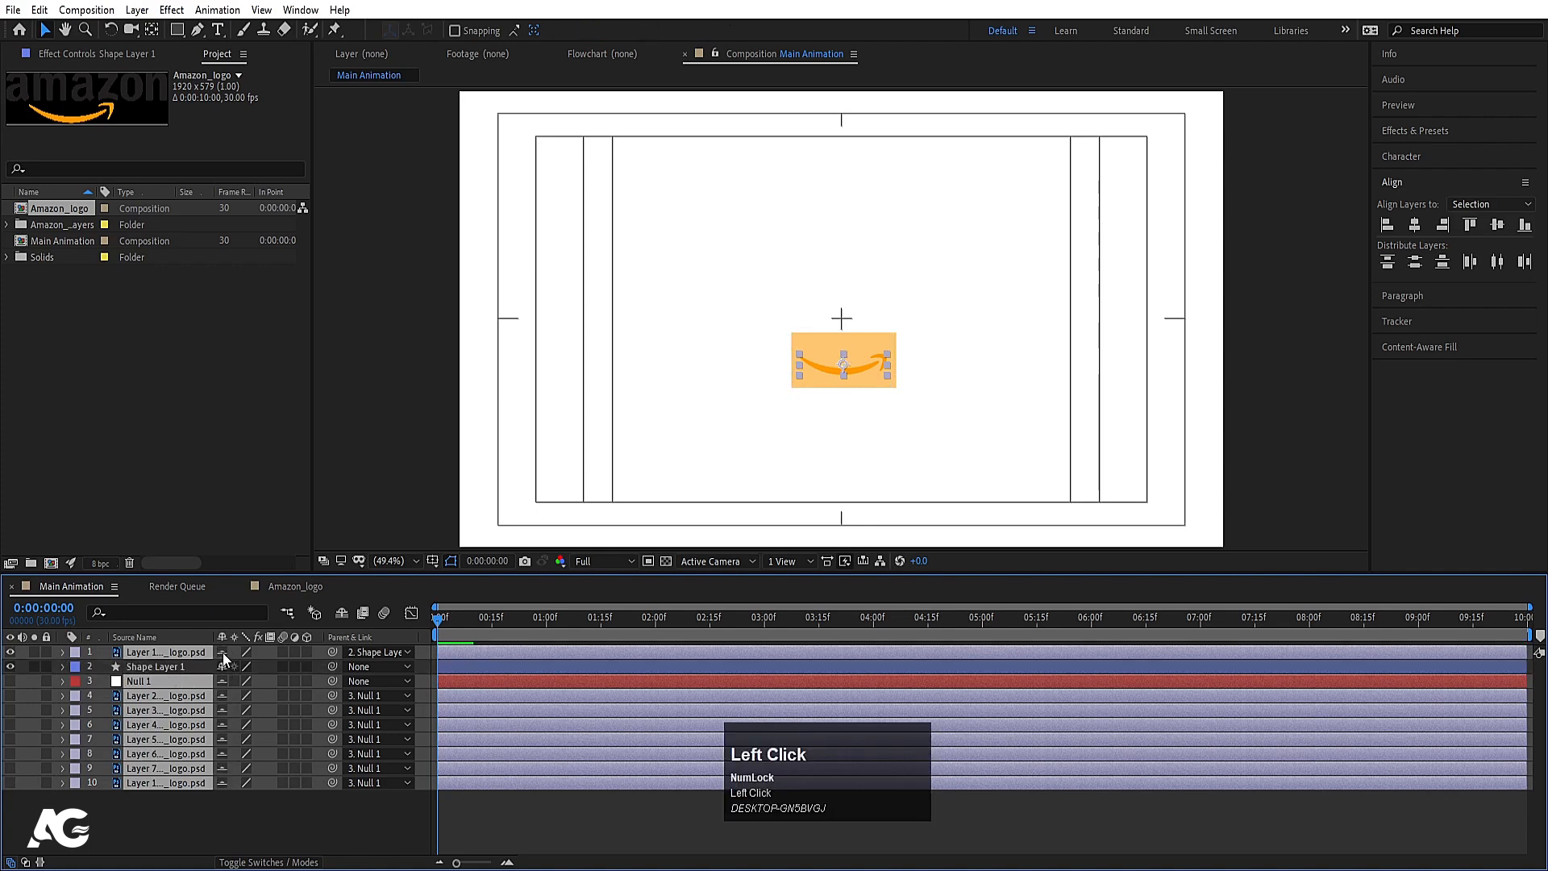
pyautogui.click(340, 615)
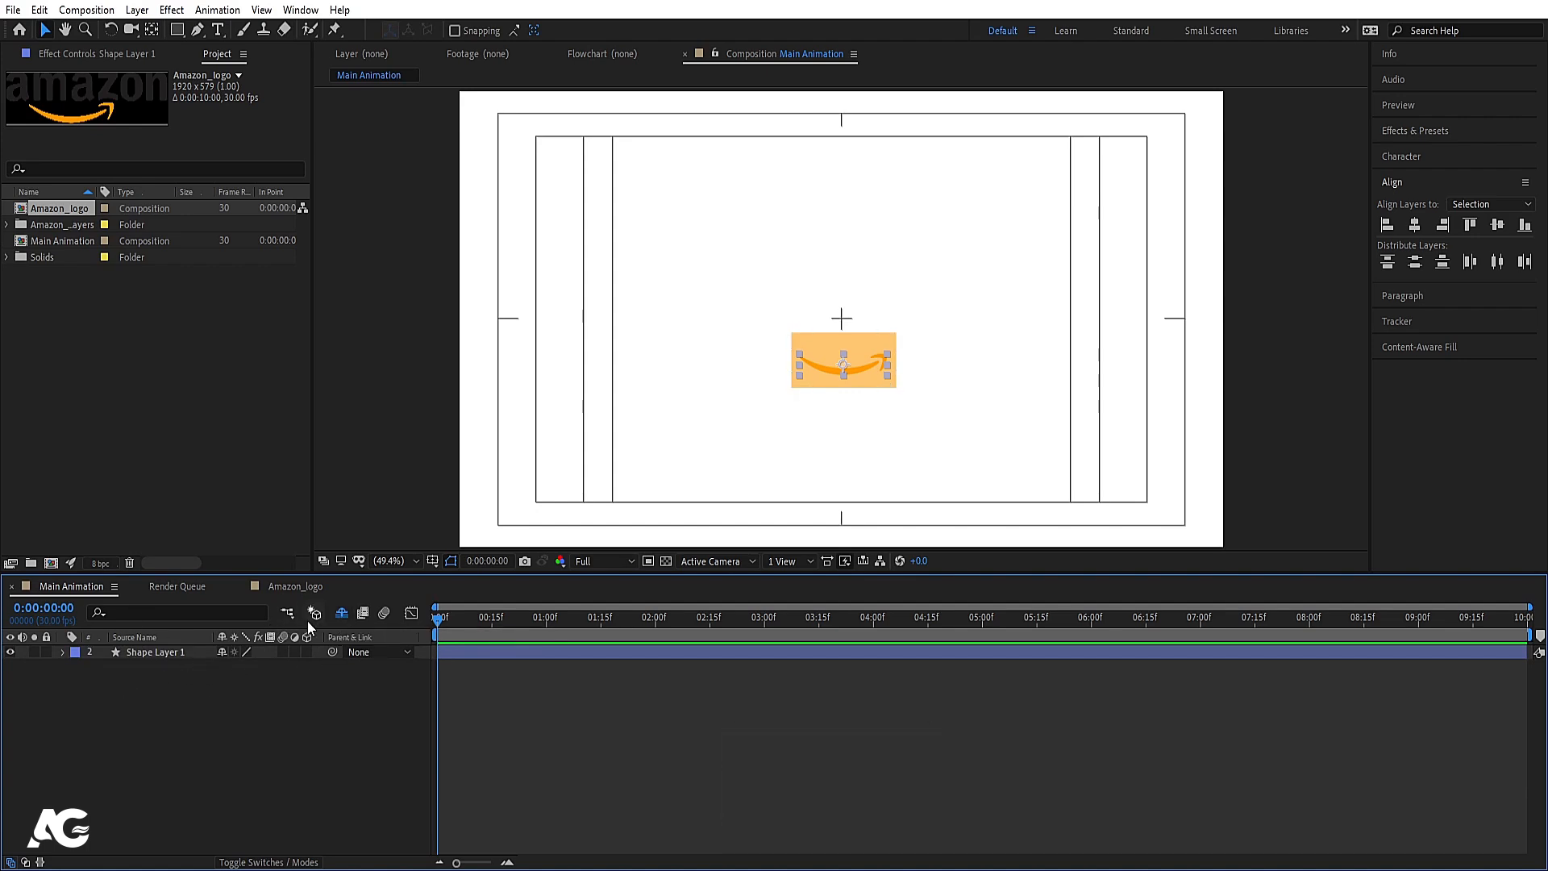
pyautogui.click(341, 614)
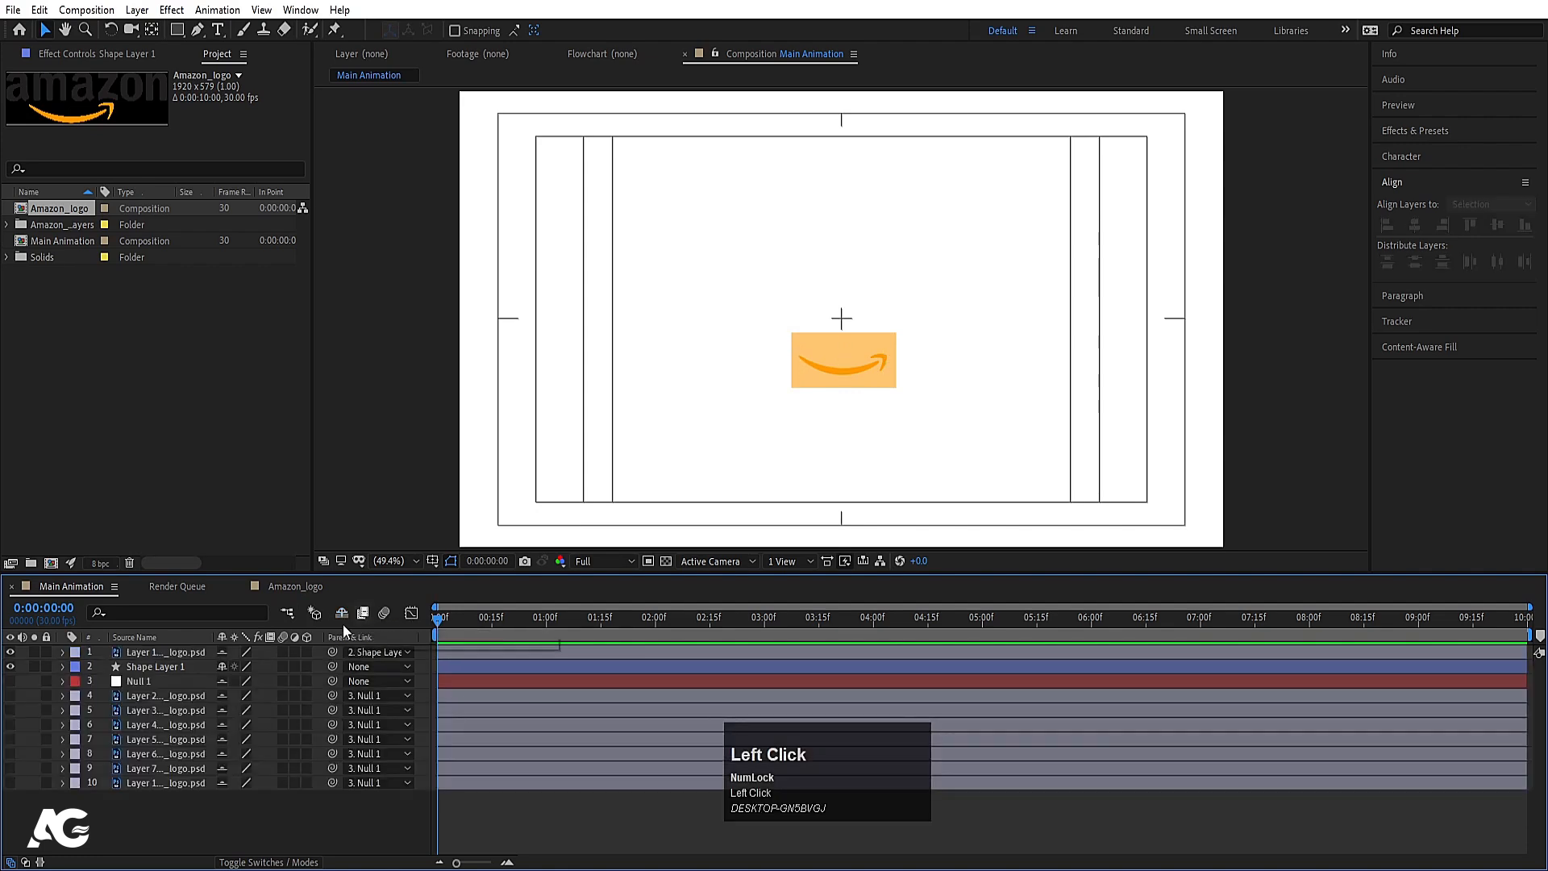
pyautogui.click(341, 614)
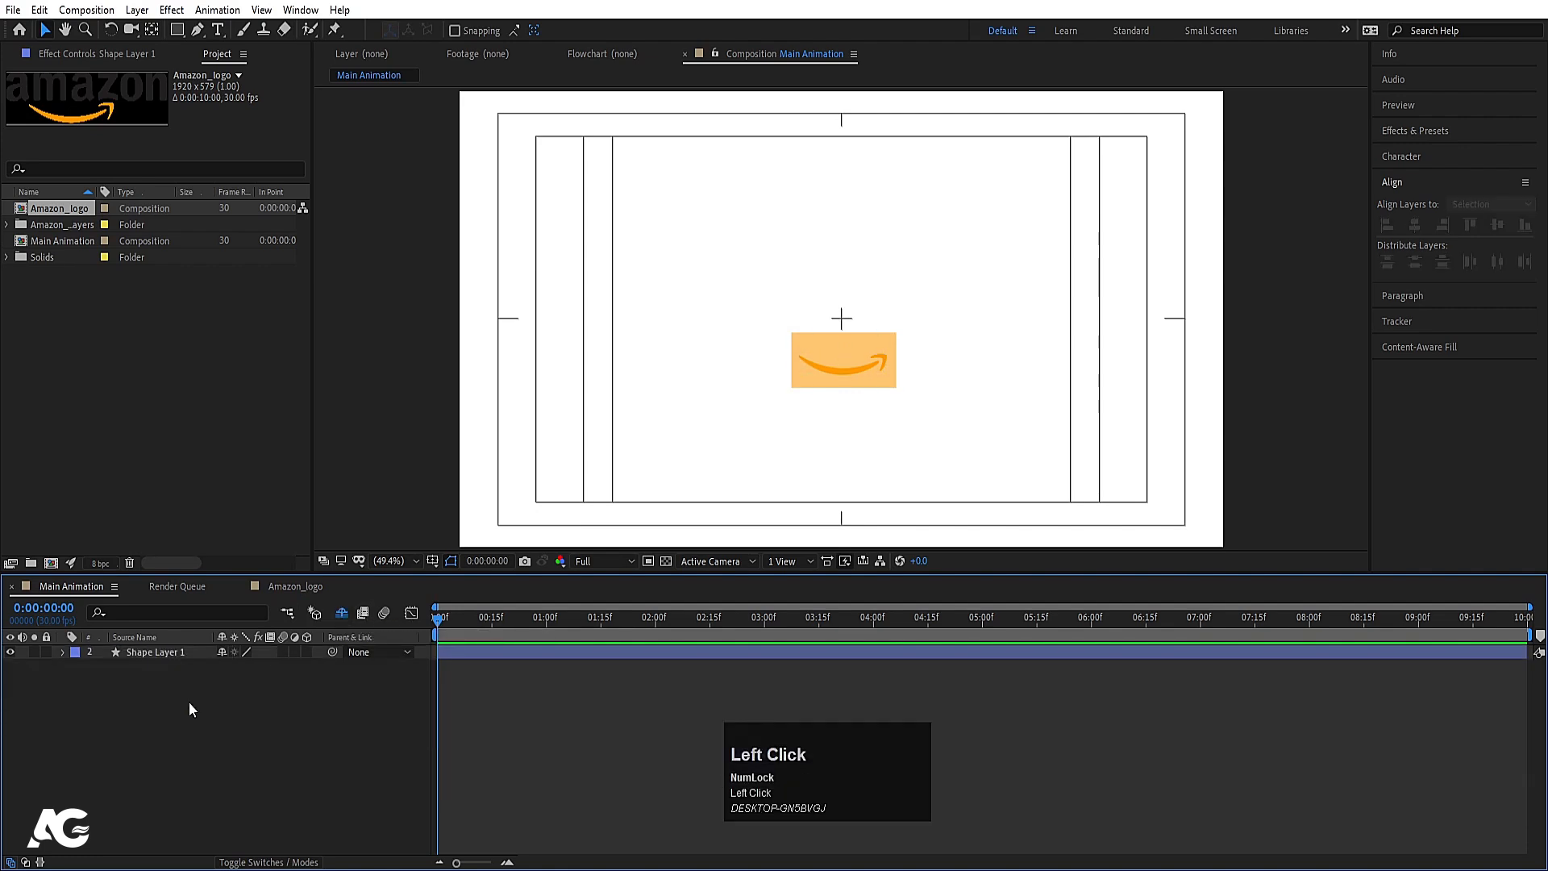
# Step: Reveal Shape Layer 1's Position property and separate its dimensions into X and Y
pyautogui.click(142, 652)
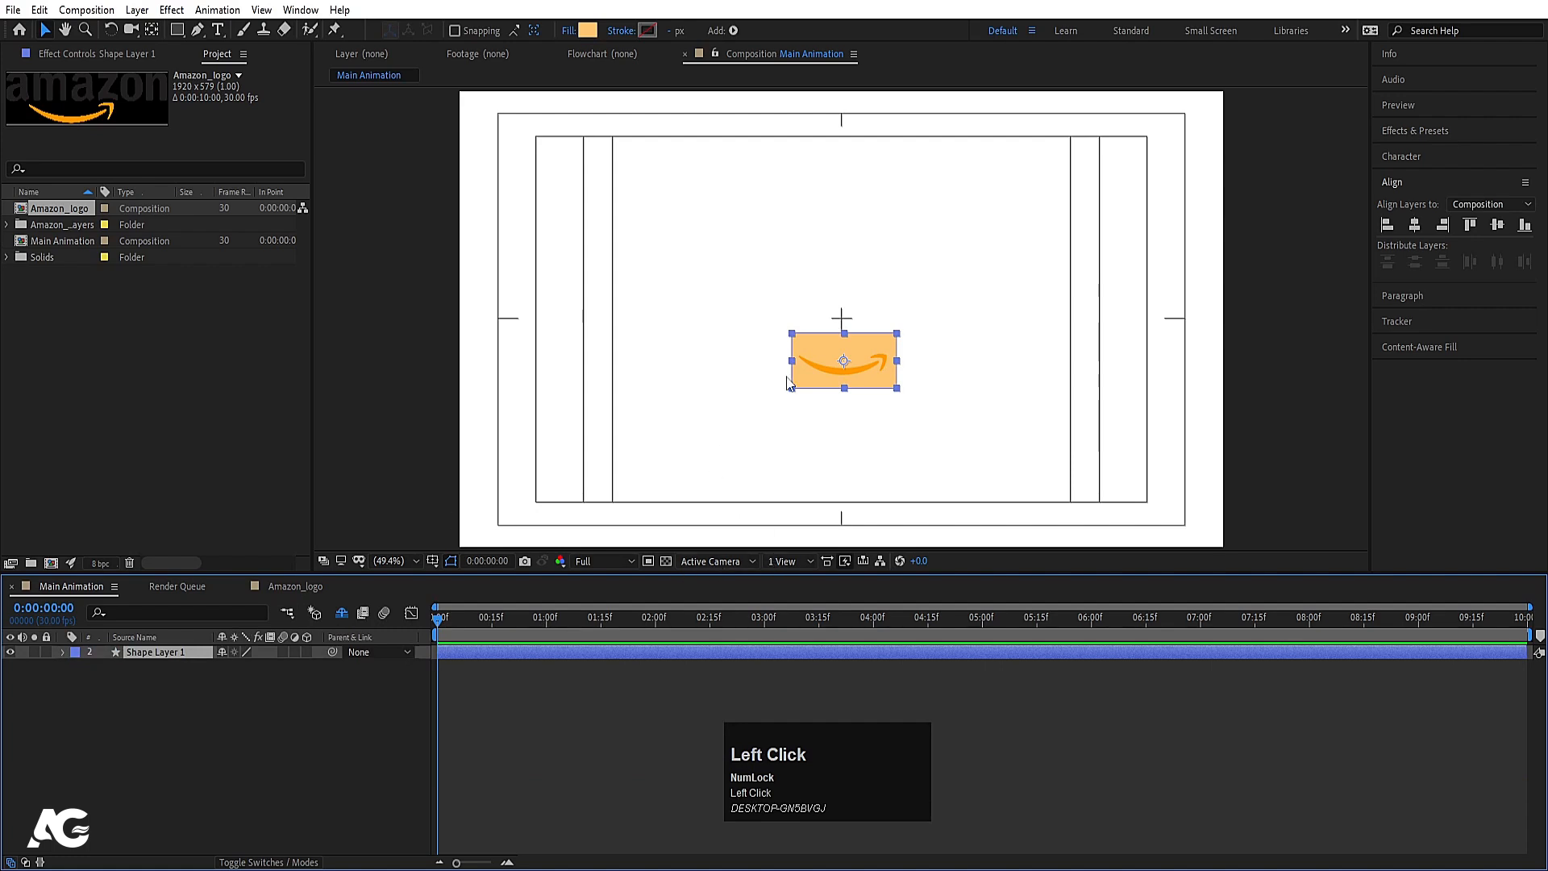
pyautogui.press('p')
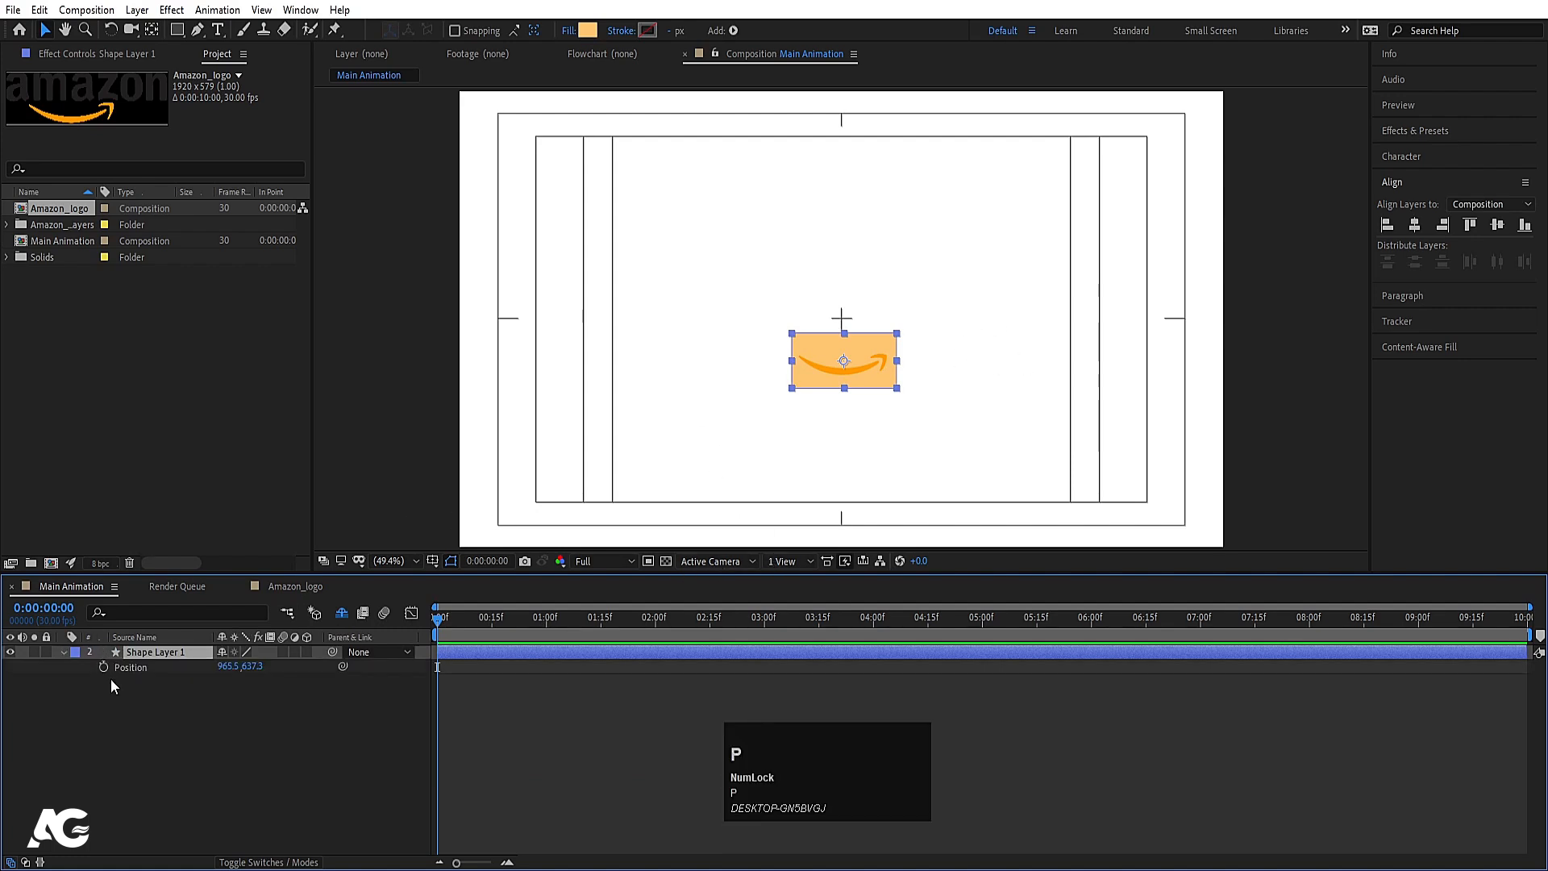
pyautogui.click(140, 668)
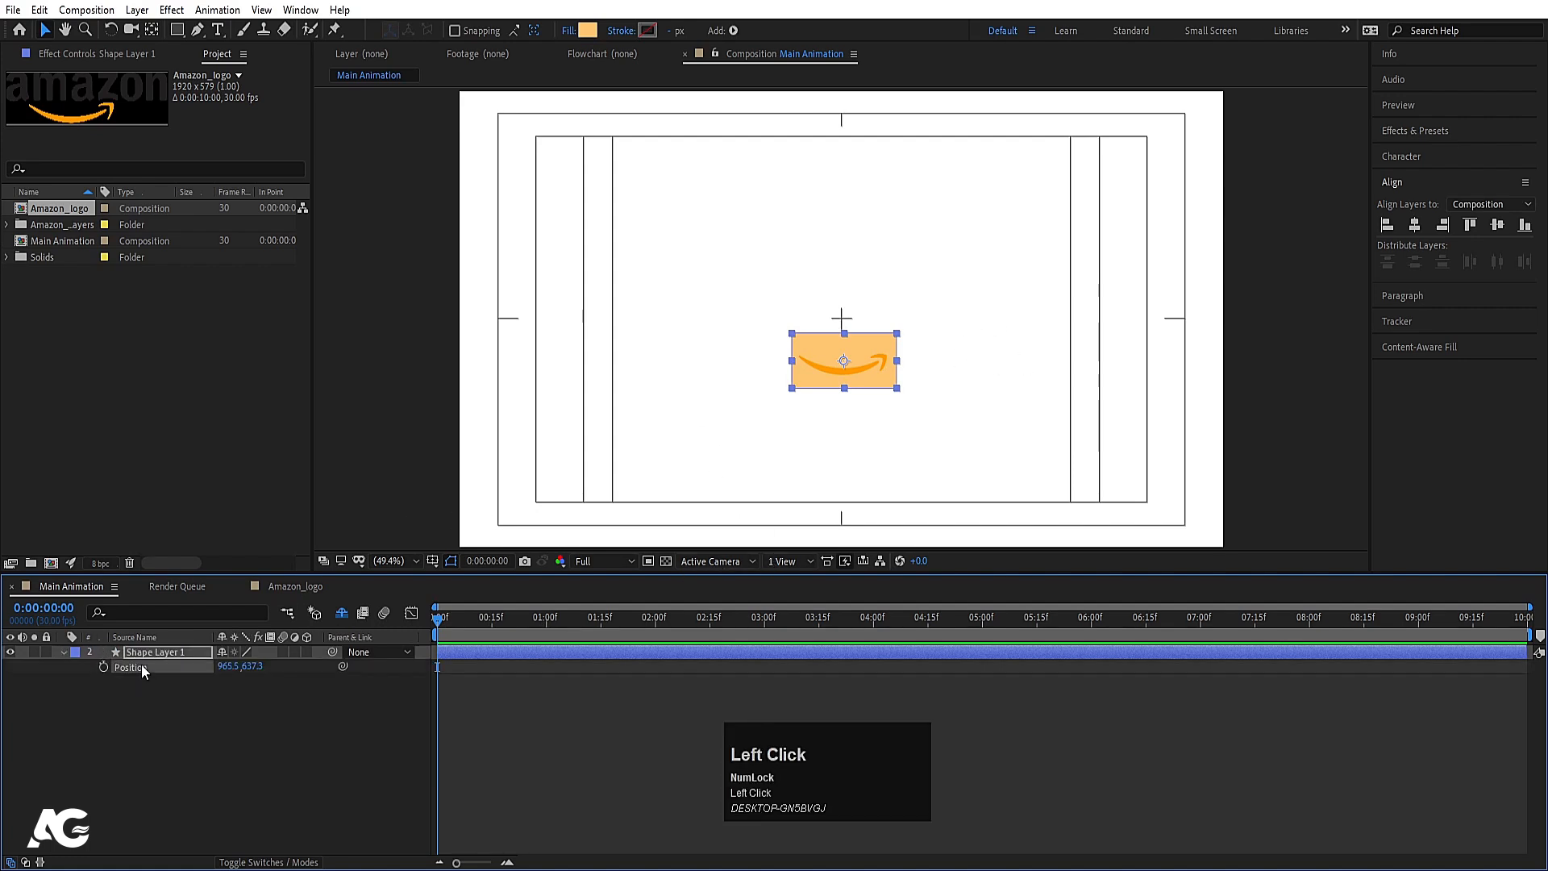
pyautogui.rightClick(139, 664)
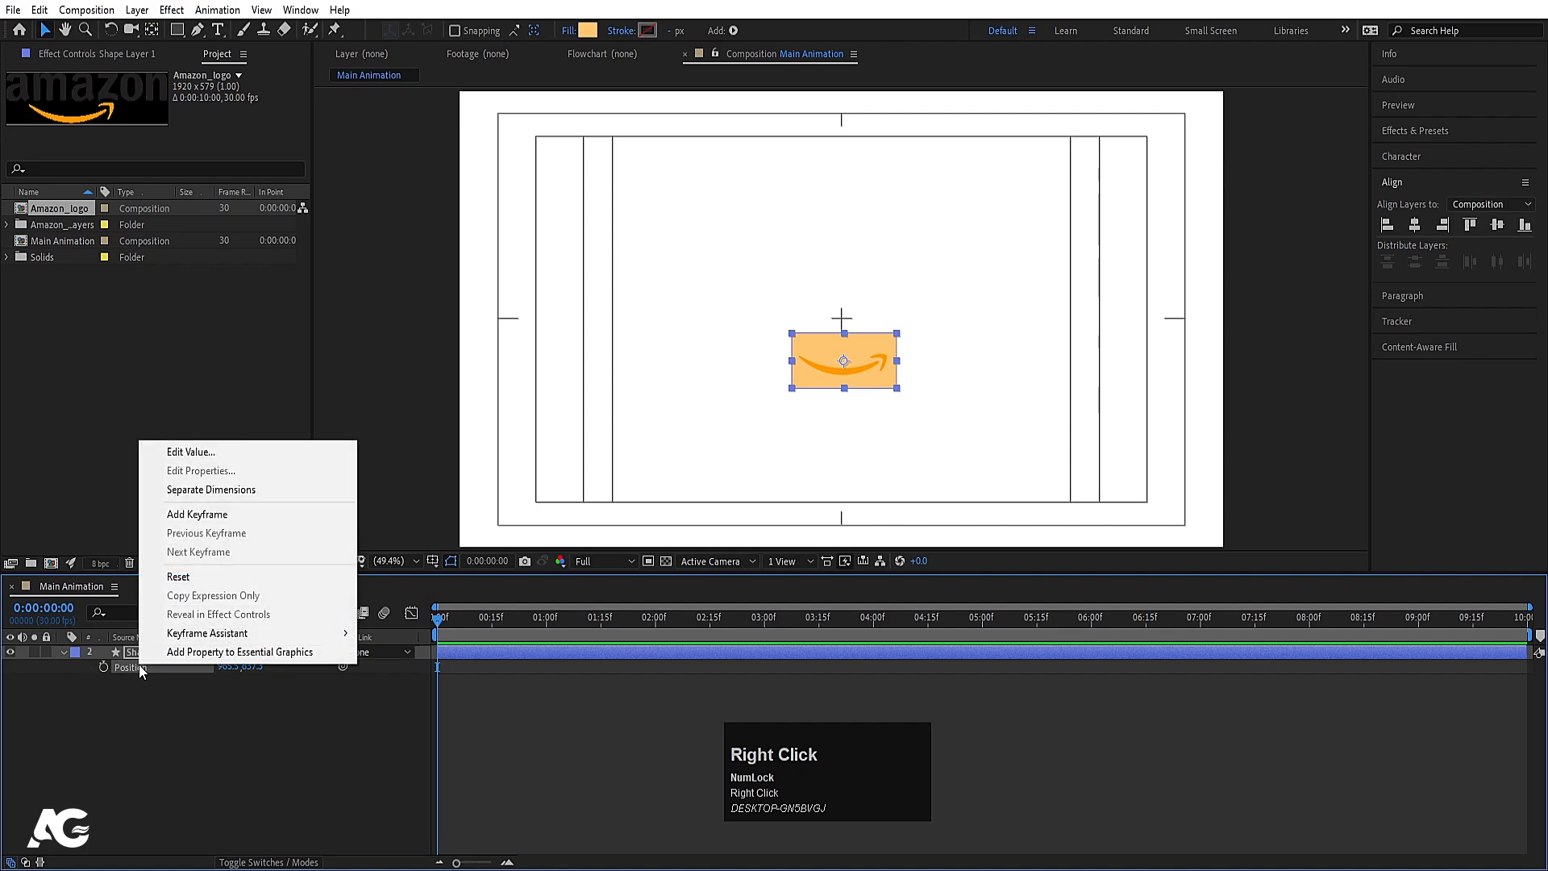
pyautogui.click(186, 490)
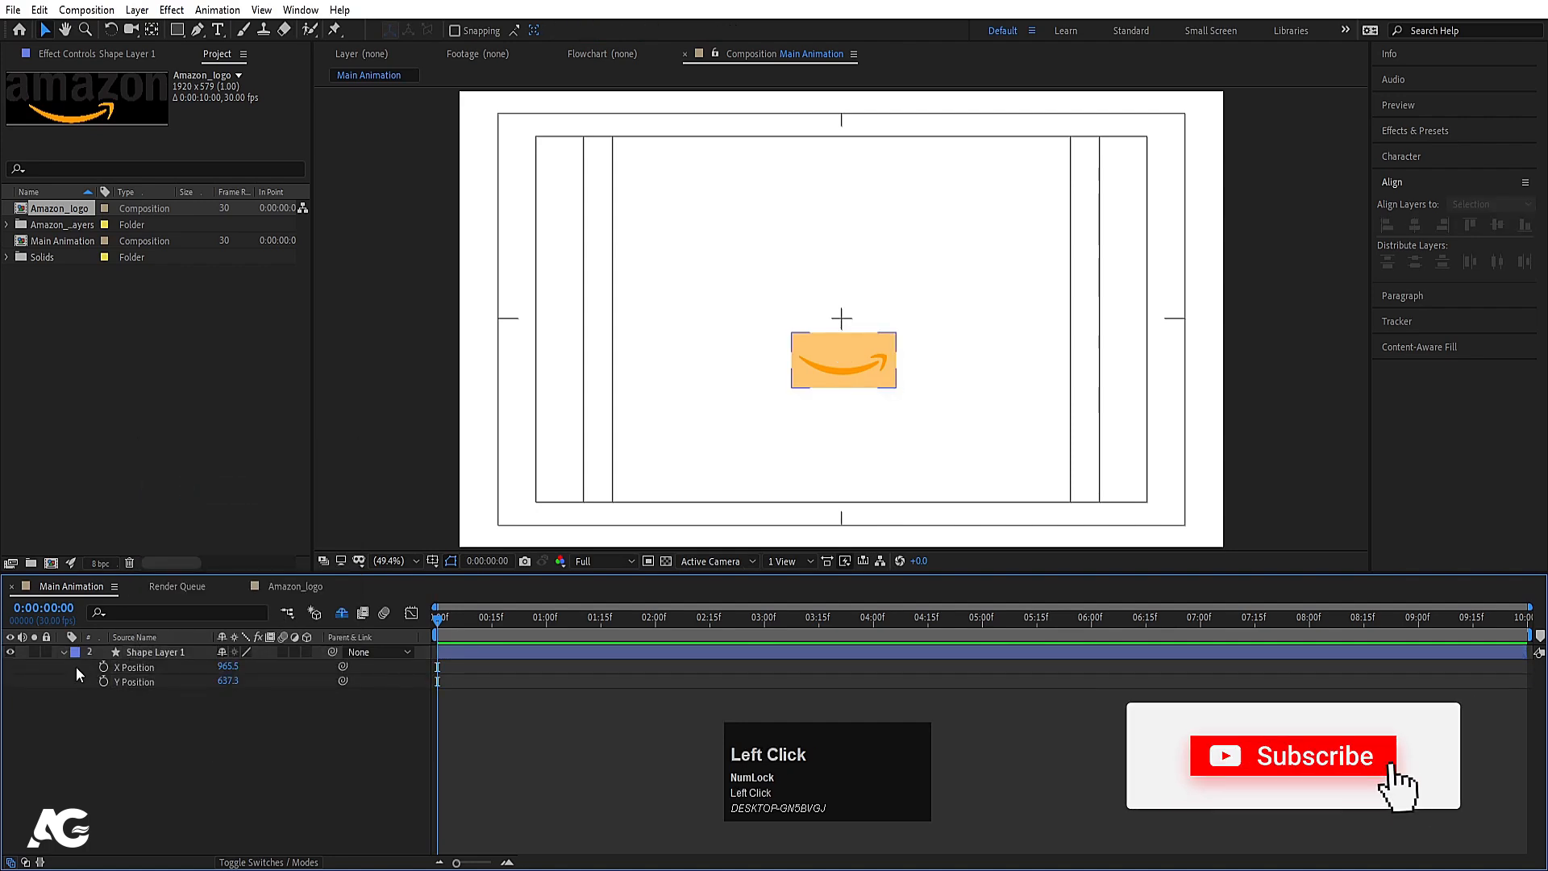
# Step: Add X and Y Position keyframes to Shape Layer 1 at 0:00 and 2:00 seconds, and return to the start
pyautogui.moveTo(104, 666); pyautogui.dragTo(105, 686)
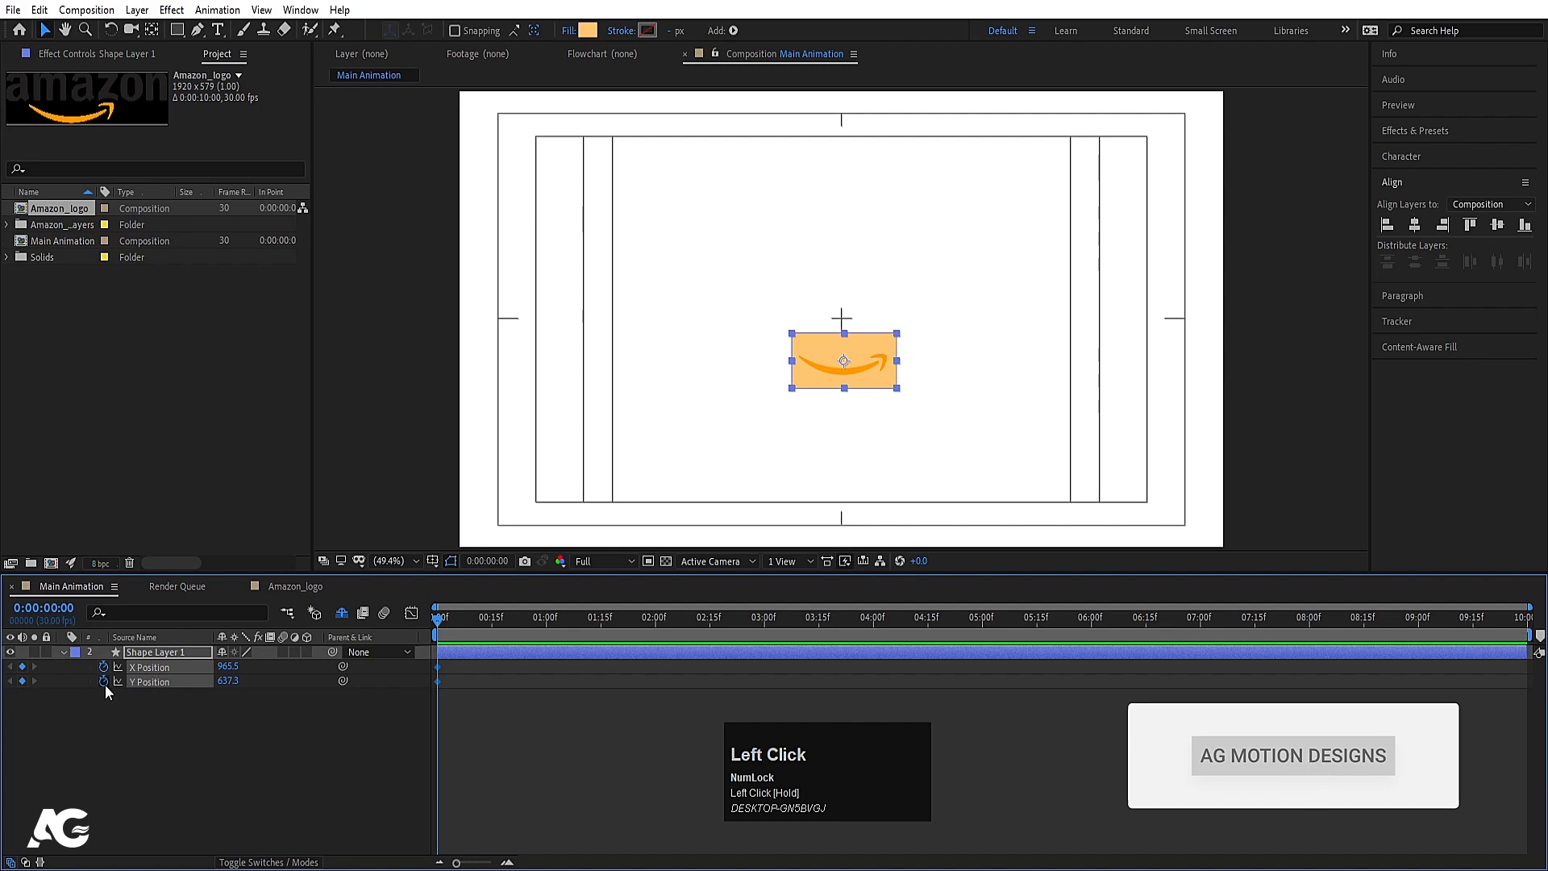
pyautogui.click(655, 619)
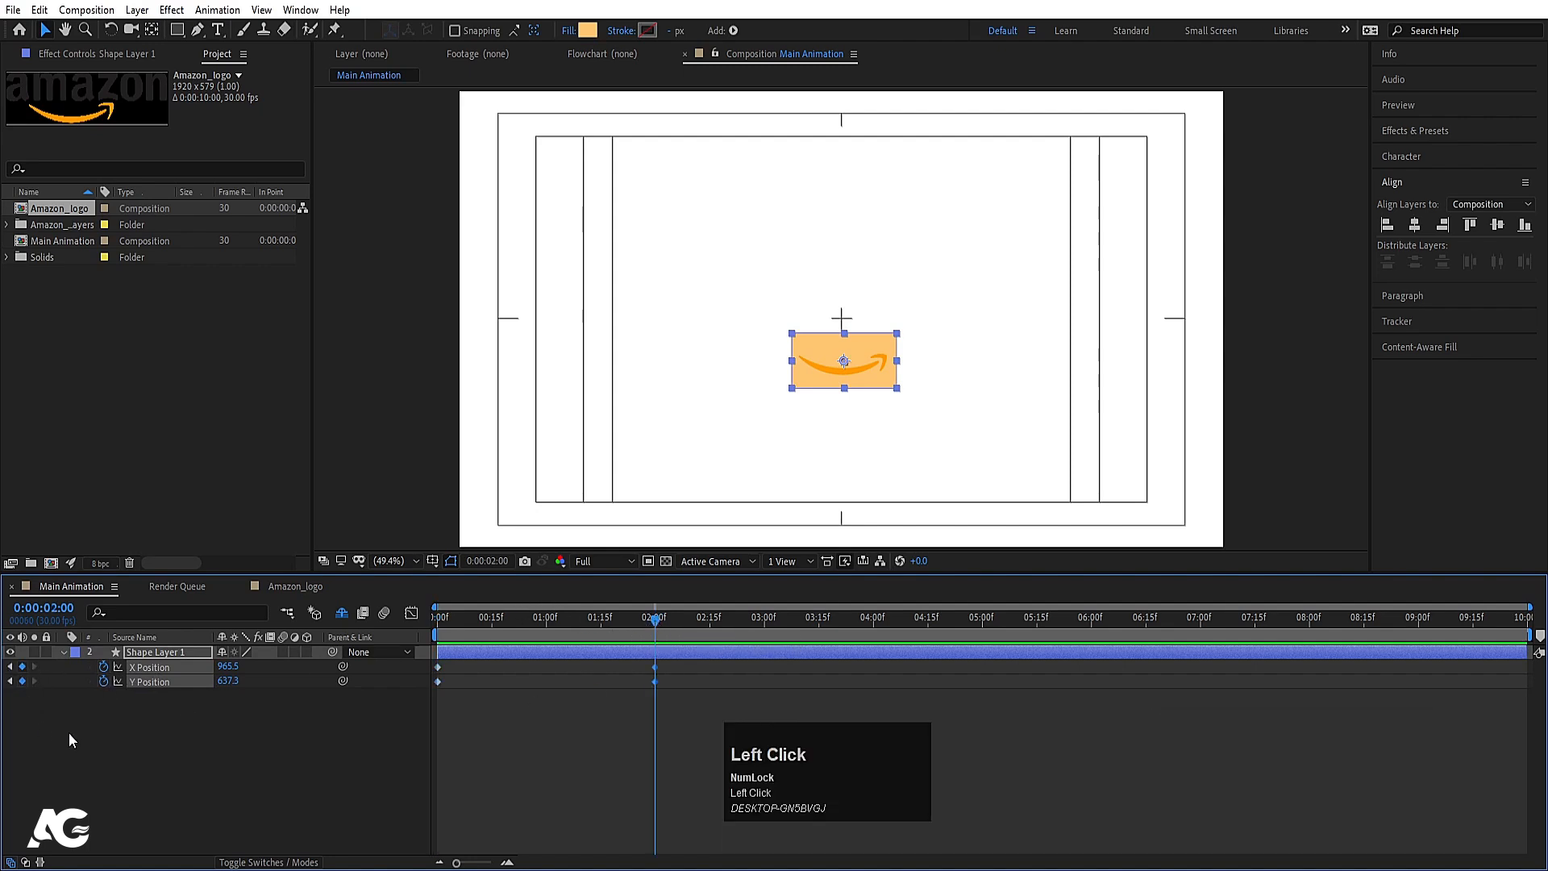
pyautogui.click(242, 709)
pyautogui.moveTo(481, 619); pyautogui.dragTo(254, 773)
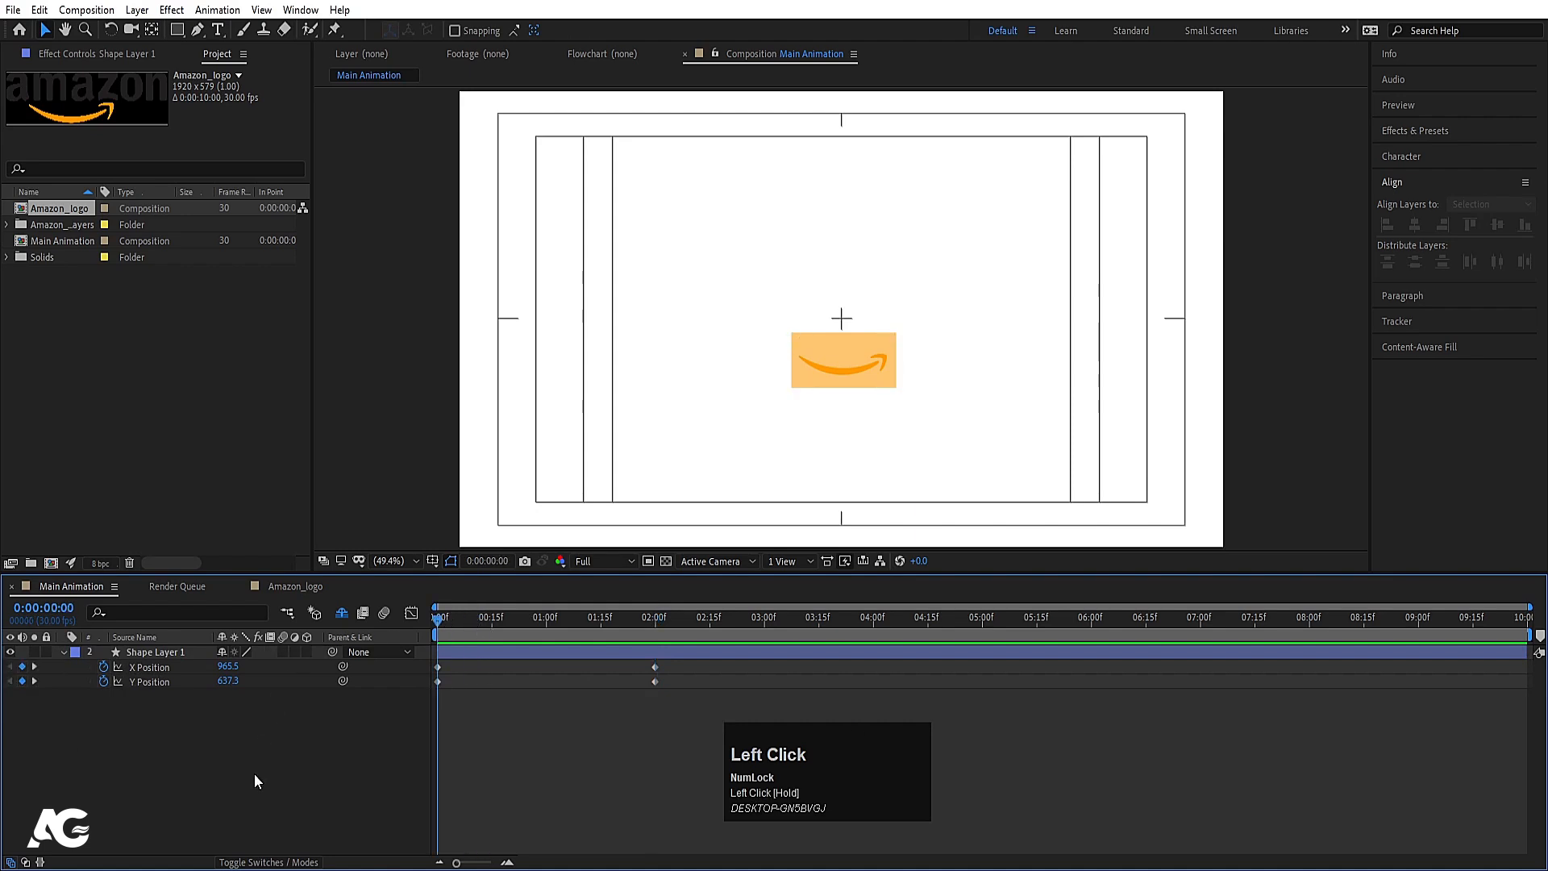
pyautogui.click(173, 653)
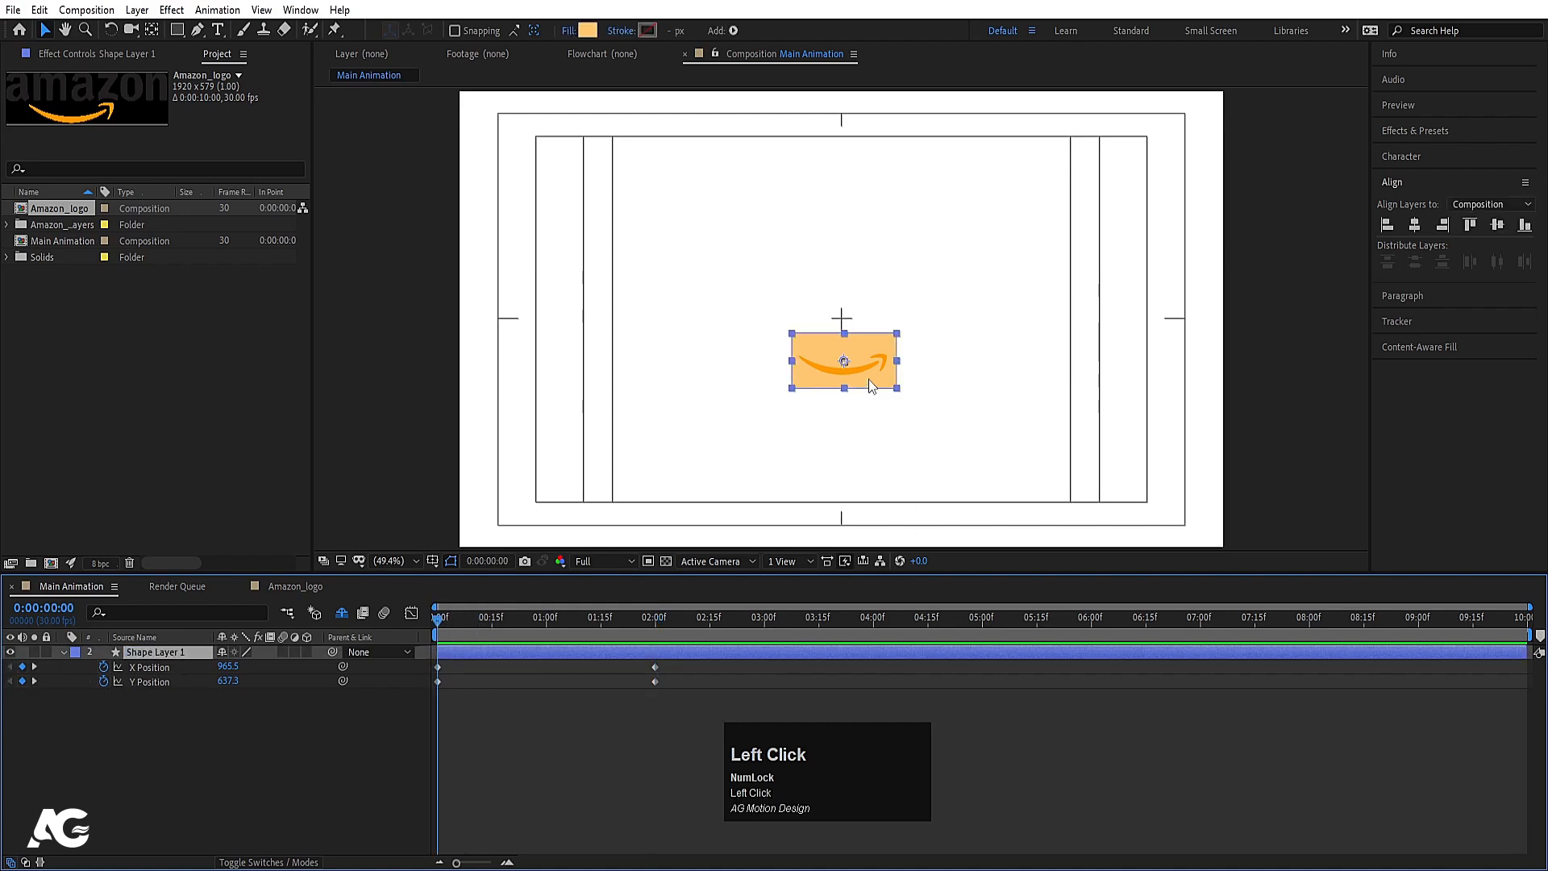
# Step: At 0:00, move Shape Layer 1 off the canvas to X Position -157 and raise its Y Position to 371.3
pyautogui.press('v')
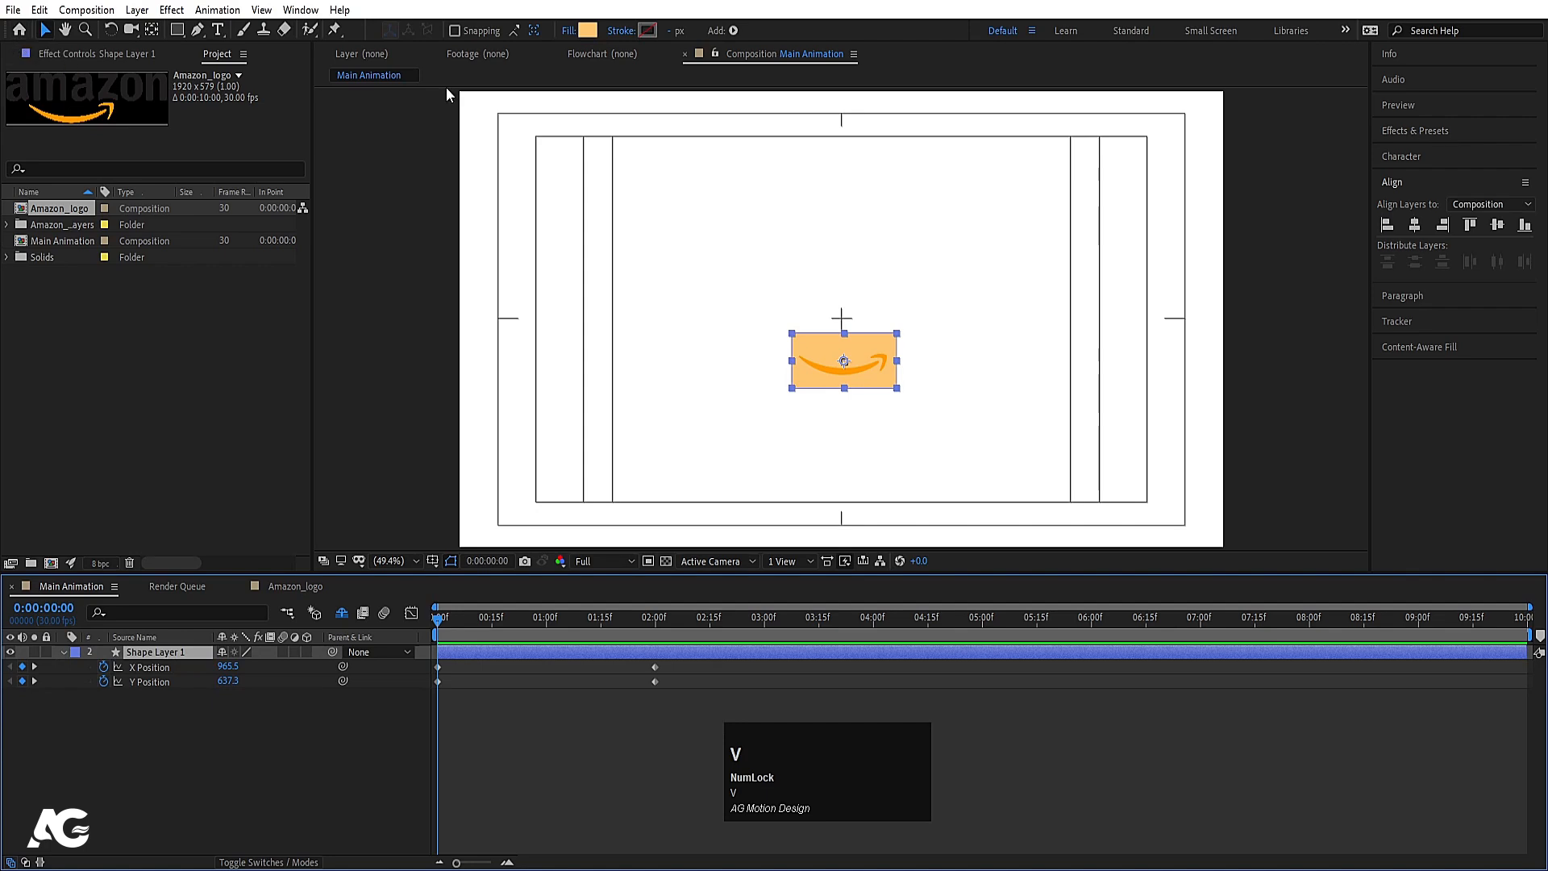
pyautogui.moveTo(872, 371); pyautogui.dragTo(424, 370)
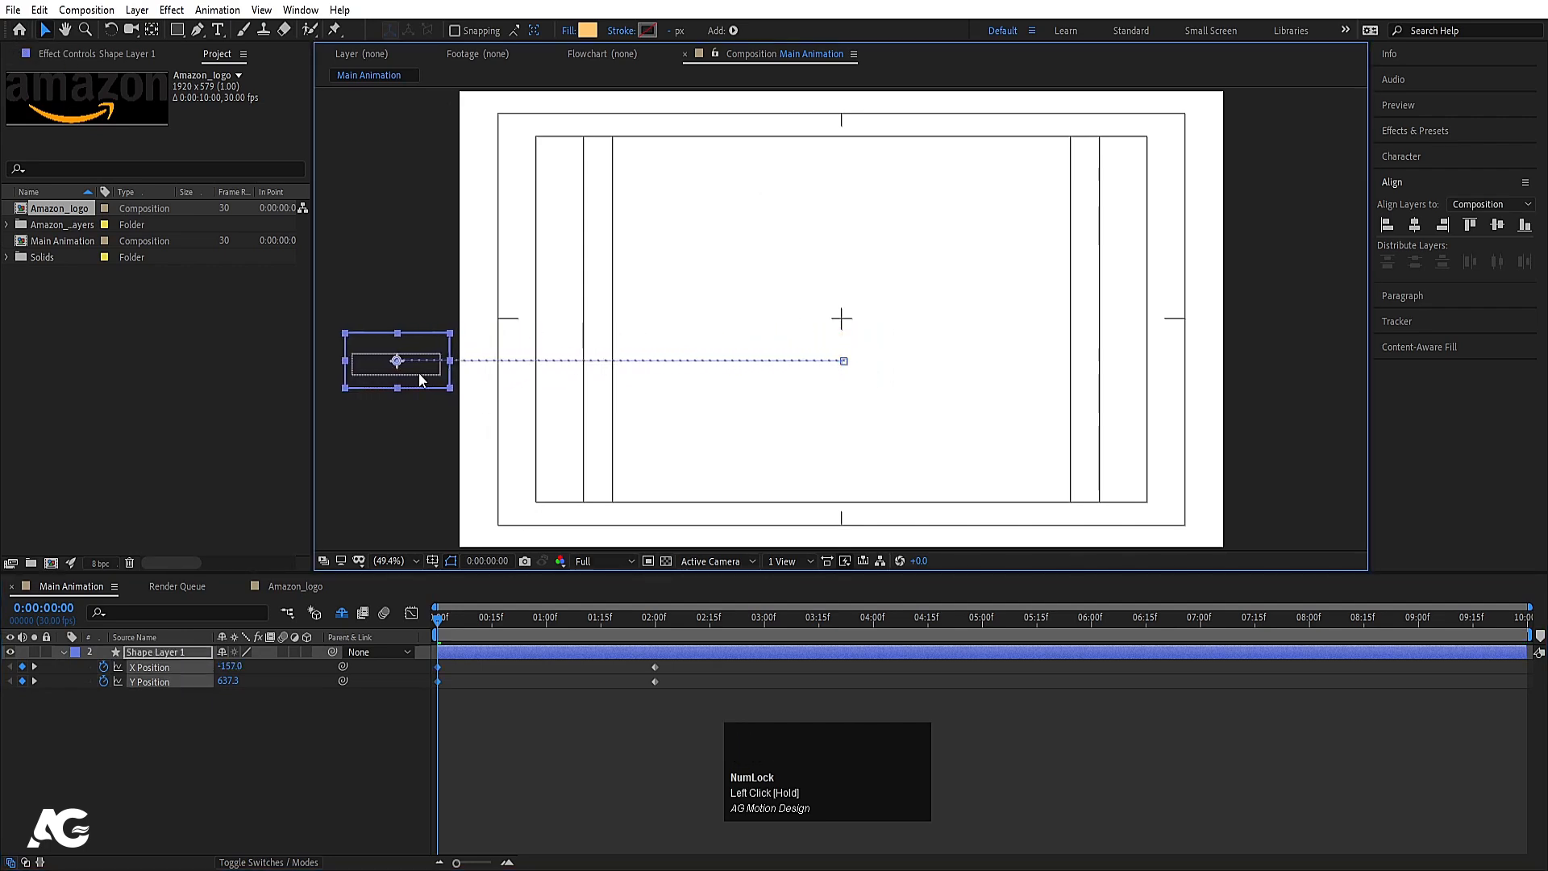
pyautogui.click(214, 708)
pyautogui.moveTo(239, 684); pyautogui.dragTo(148, 612)
# Step: Add Y Position keyframes of 637.3 to Shape Layer 1 at 0:17, copied from the 2:00 keyframe, and at 1:11
pyautogui.press('=')
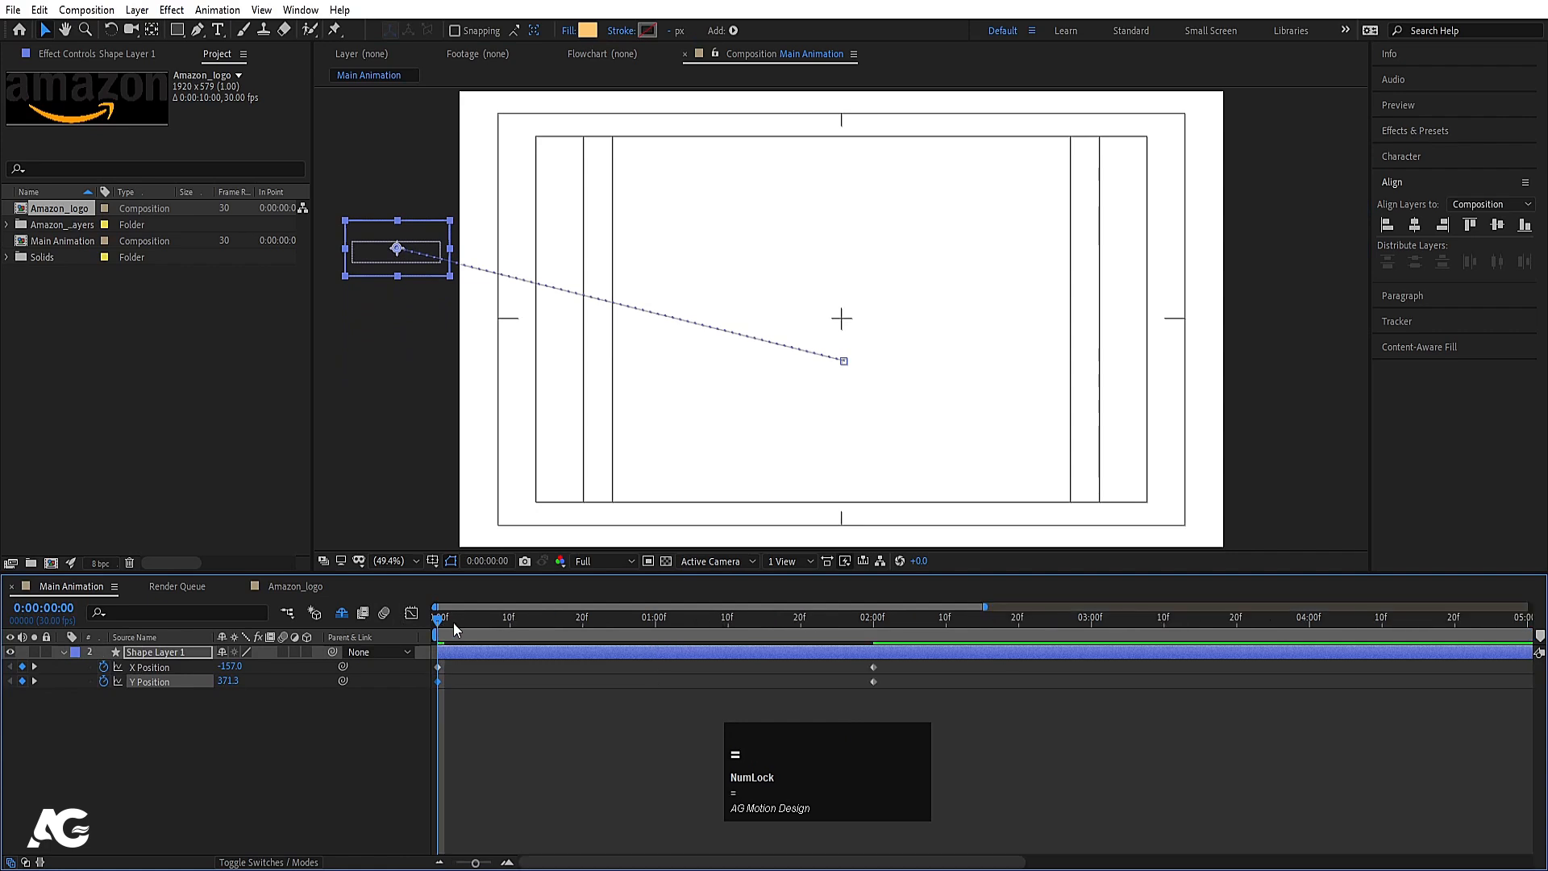
pyautogui.moveTo(524, 619); pyautogui.dragTo(561, 627)
pyautogui.moveTo(227, 684); pyautogui.dragTo(385, 732)
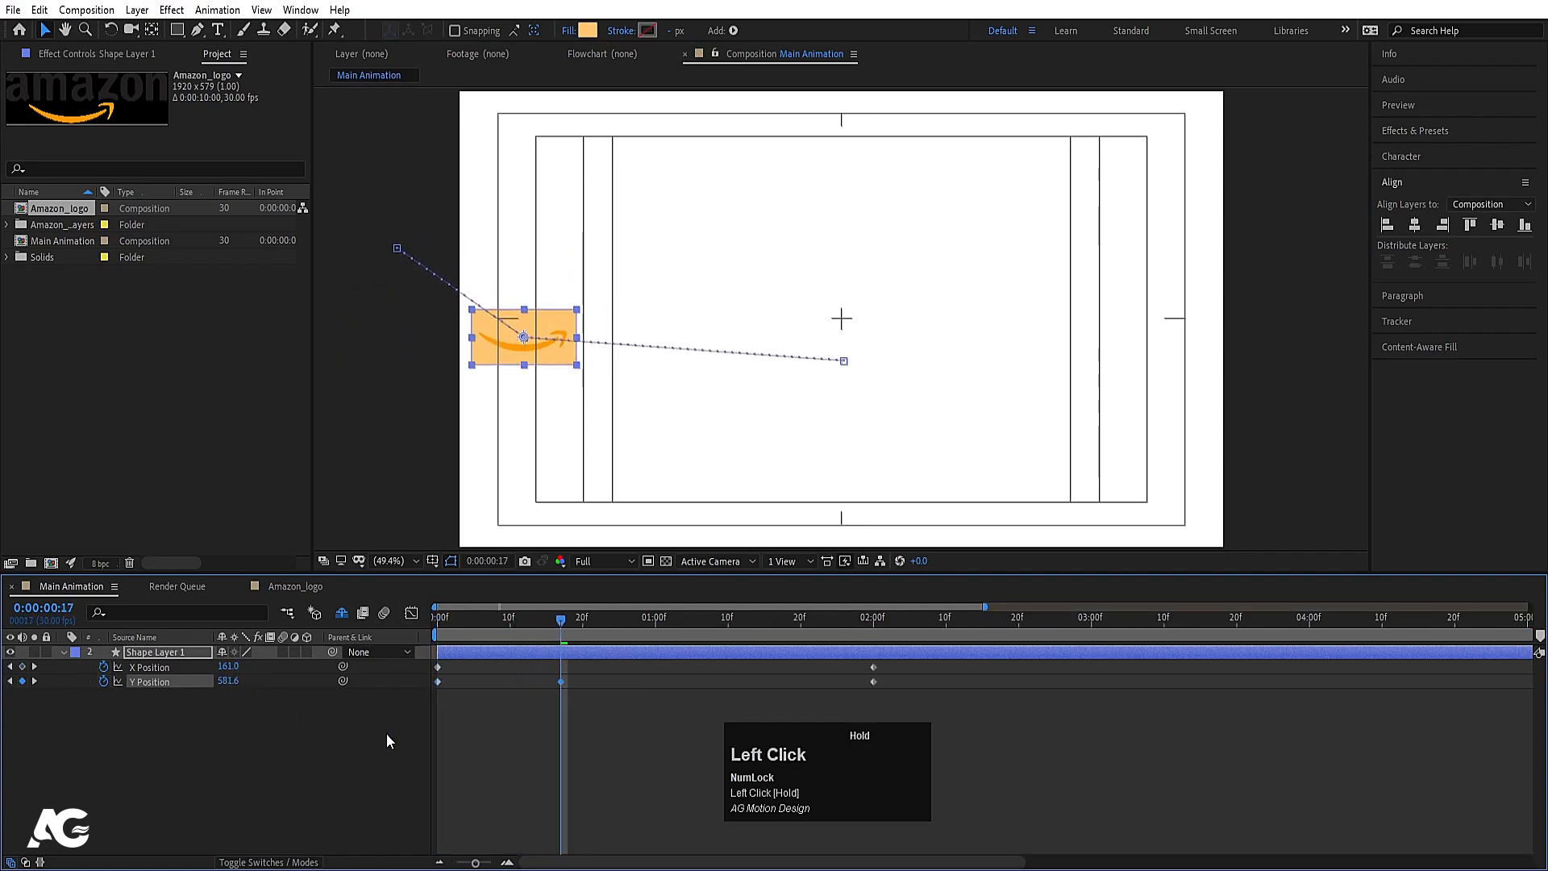
pyautogui.click(874, 681)
pyautogui.hotkey('ctrl', 'c')
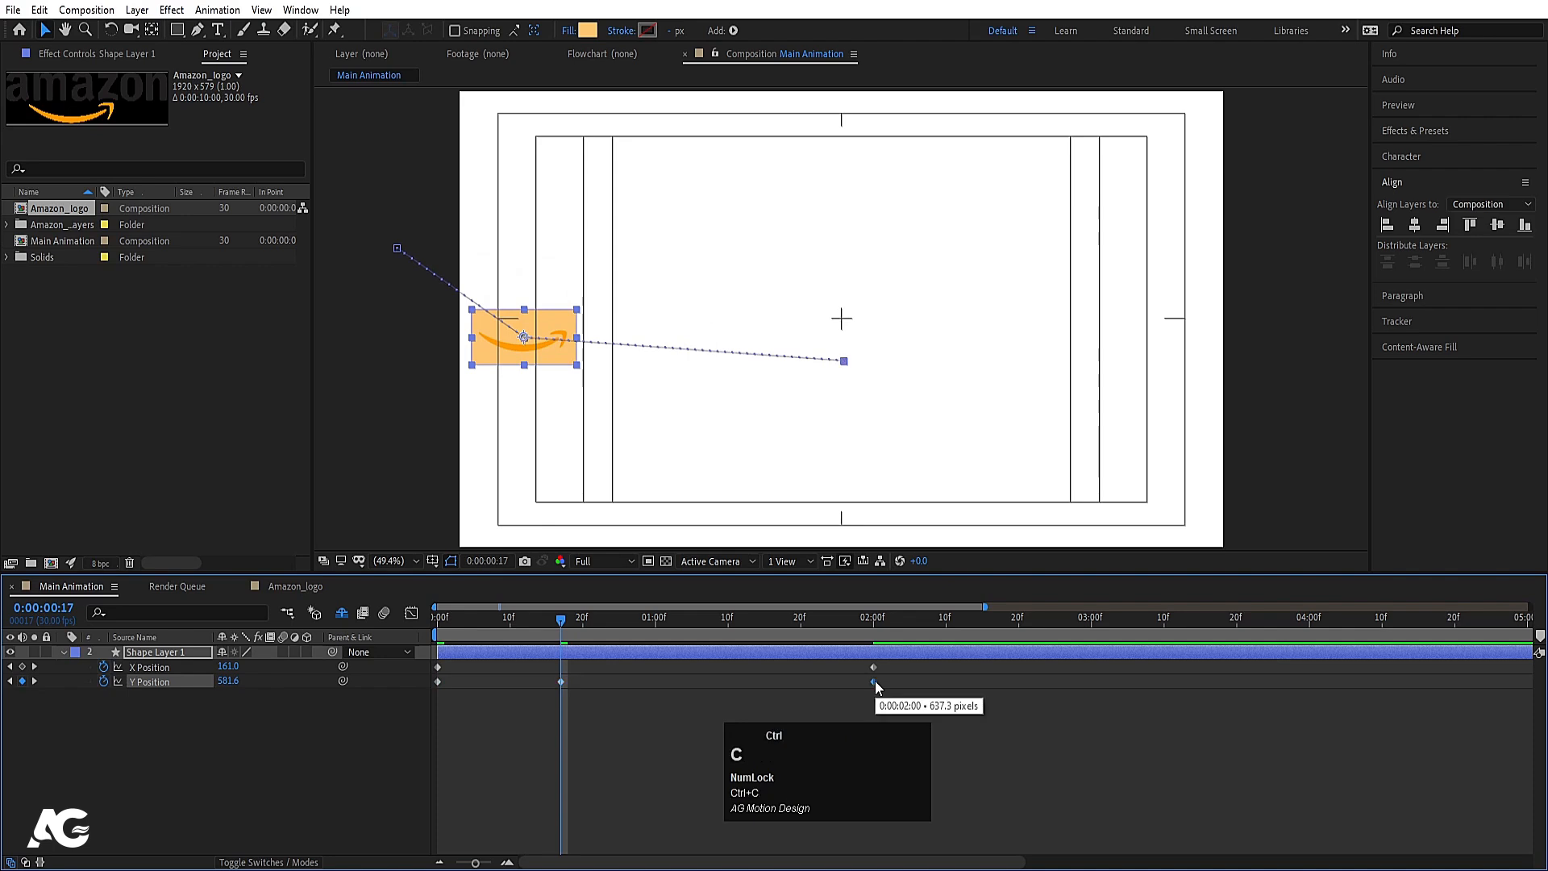
pyautogui.hotkey('ctrl', 'v')
pyautogui.moveTo(646, 637); pyautogui.dragTo(736, 644)
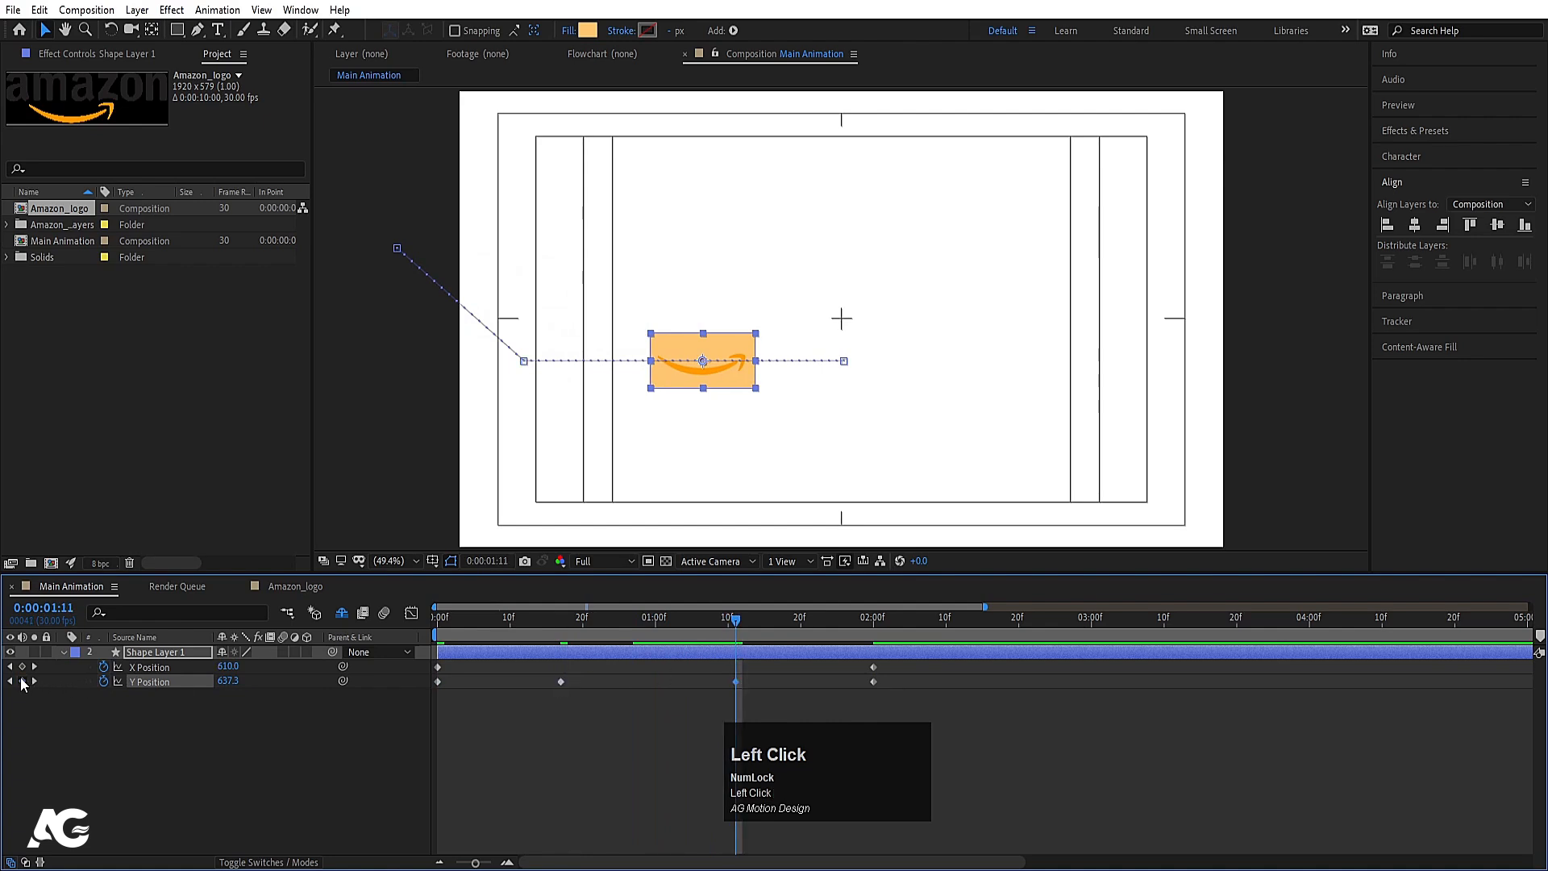
# Step: Add bounce peaks with Y Position 364.3 at 0:29 and 516.3 at 1:21, and Easy Ease all Y Position keyframes
pyautogui.moveTo(659, 627); pyautogui.dragTo(647, 621)
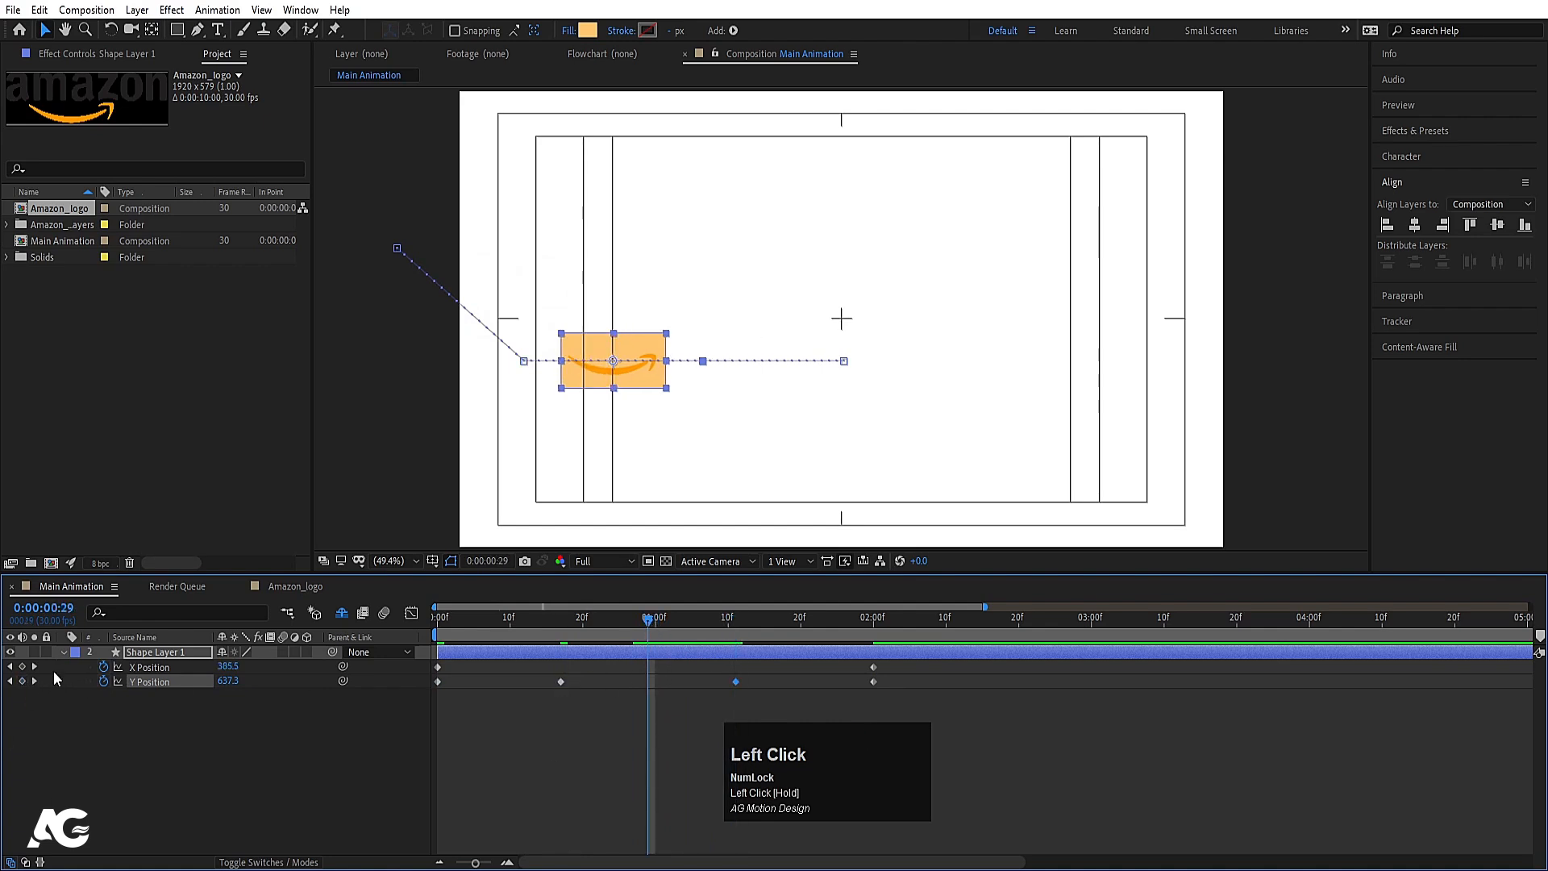
pyautogui.moveTo(216, 689); pyautogui.dragTo(211, 681)
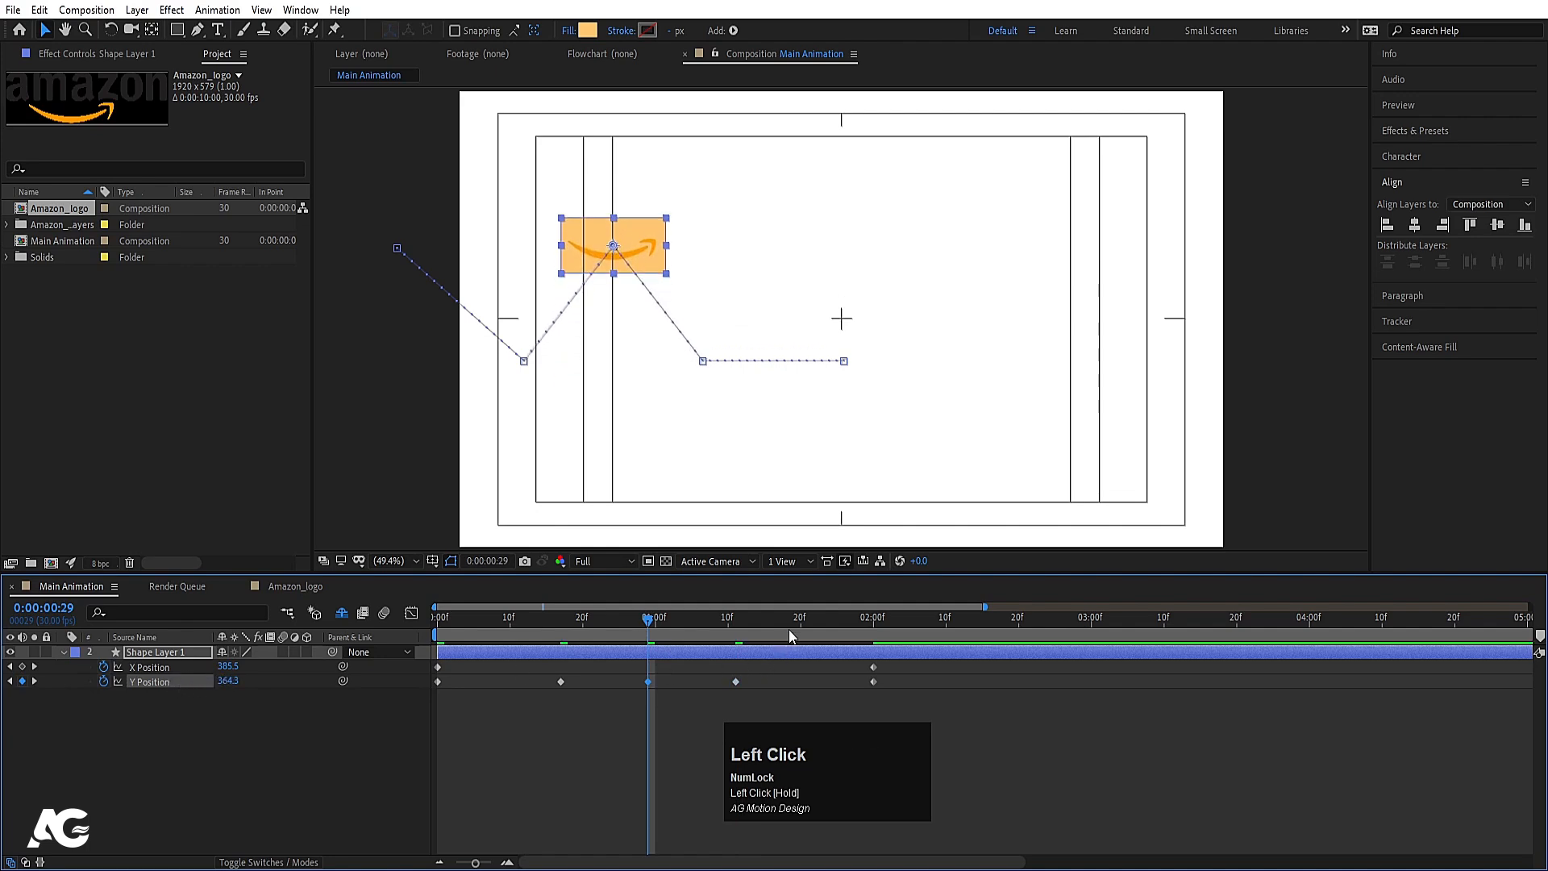
pyautogui.click(809, 623)
pyautogui.moveTo(227, 680); pyautogui.dragTo(213, 681)
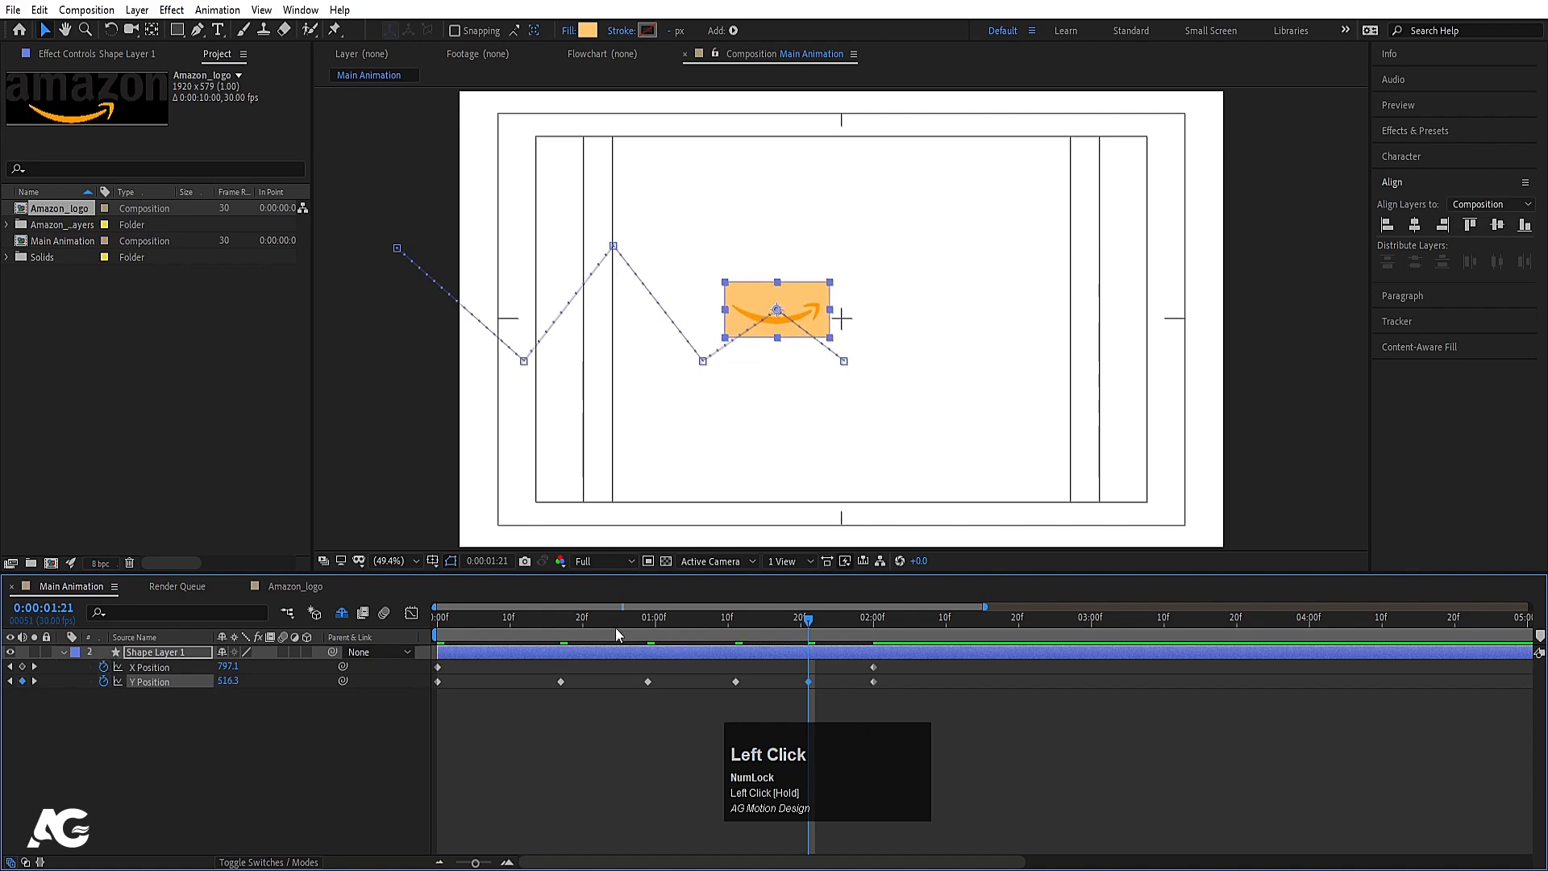
pyautogui.press('F9')
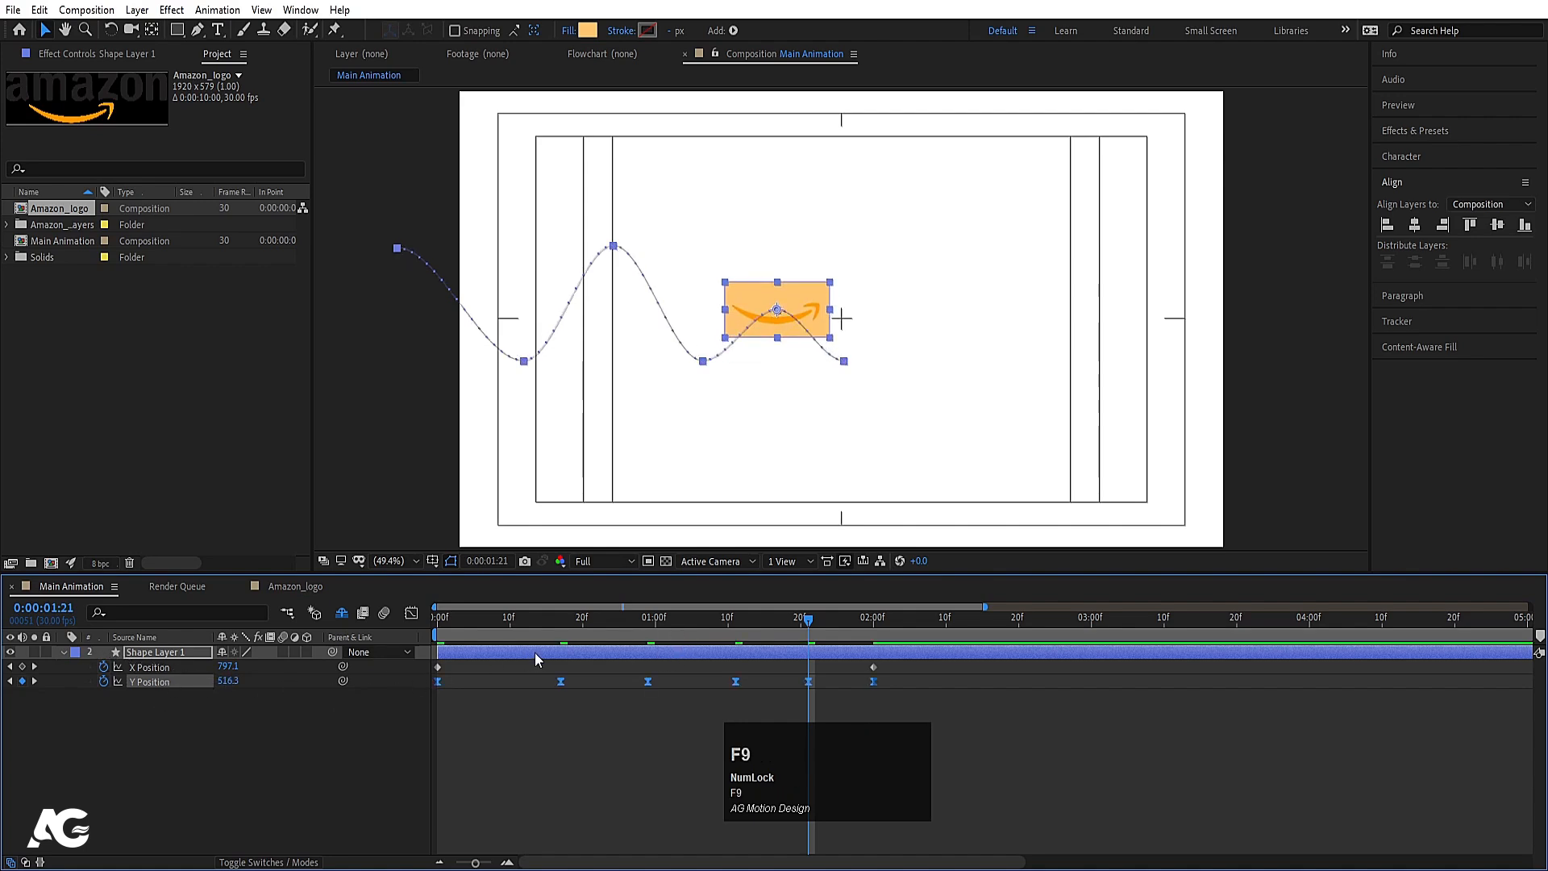
pyautogui.press('k')
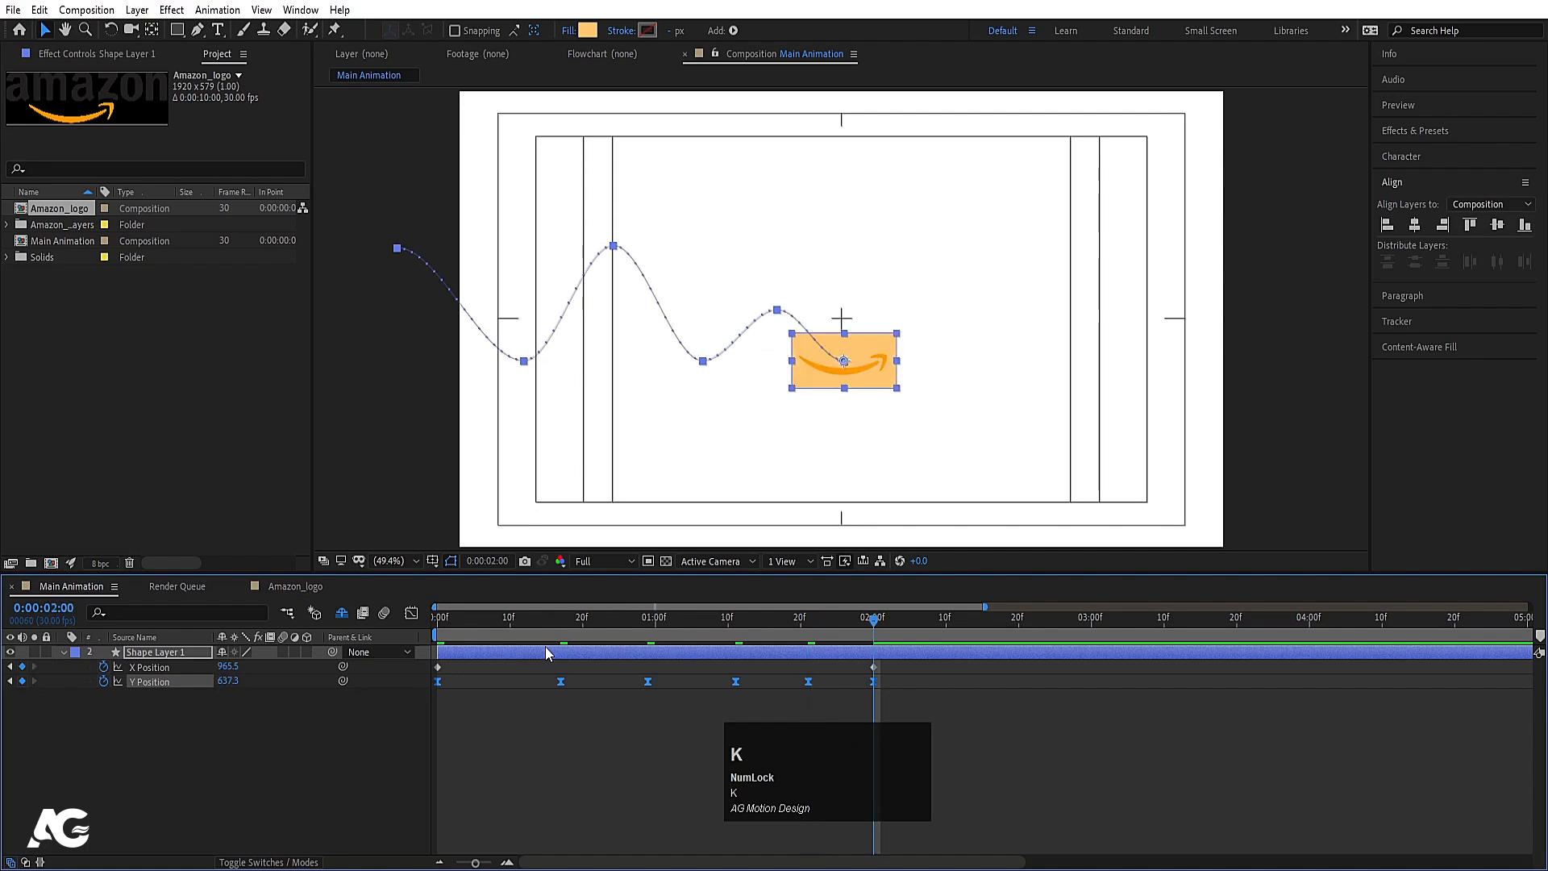
# Step: Reveal Shape Layer 1's Scale and reduce it to 65%
pyautogui.click(258, 714)
pyautogui.click(143, 652)
pyautogui.press('s')
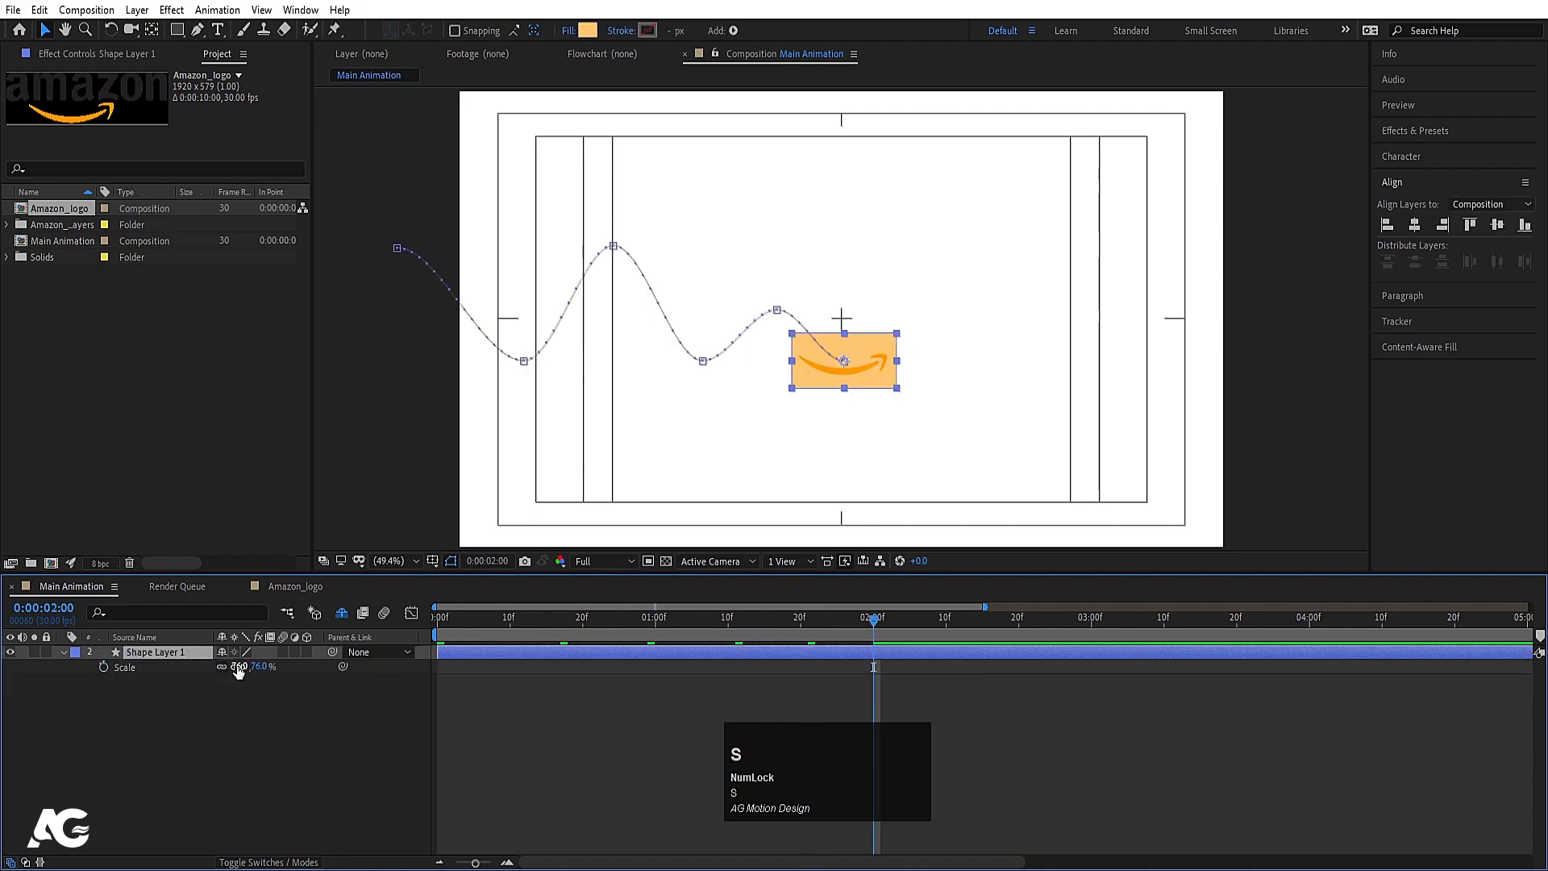
pyautogui.click(238, 666)
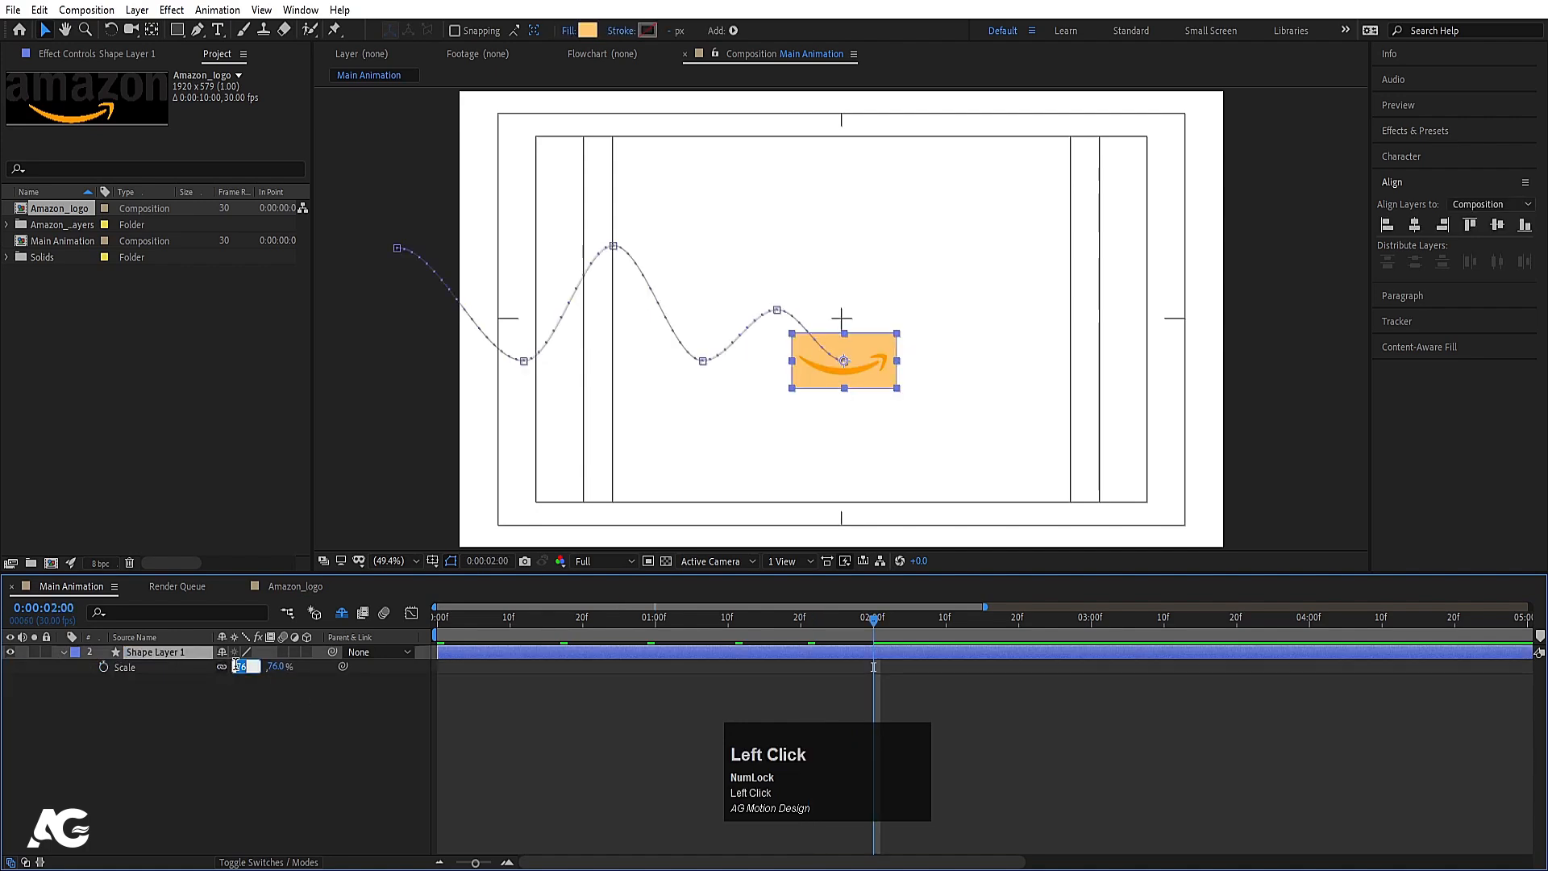
pyautogui.press('Return')
pyautogui.click(235, 667)
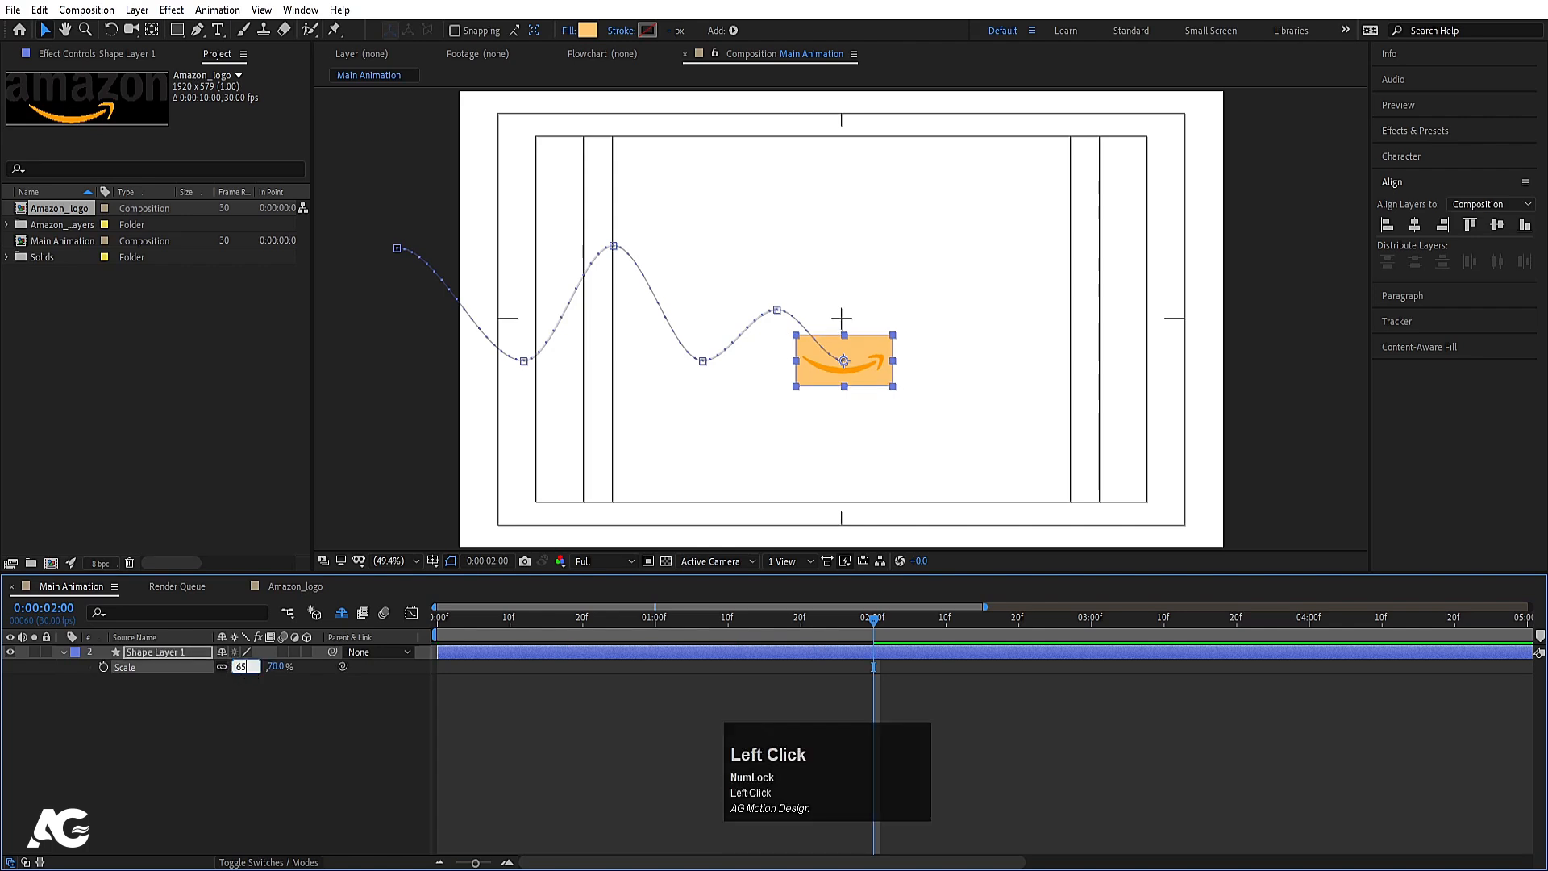
pyautogui.press('\\')
# Step: Reveal Shape Layer 1's Position keyframes and play back the bouncing movement from the start
pyautogui.click(539, 744)
pyautogui.click(510, 655)
pyautogui.press('p')
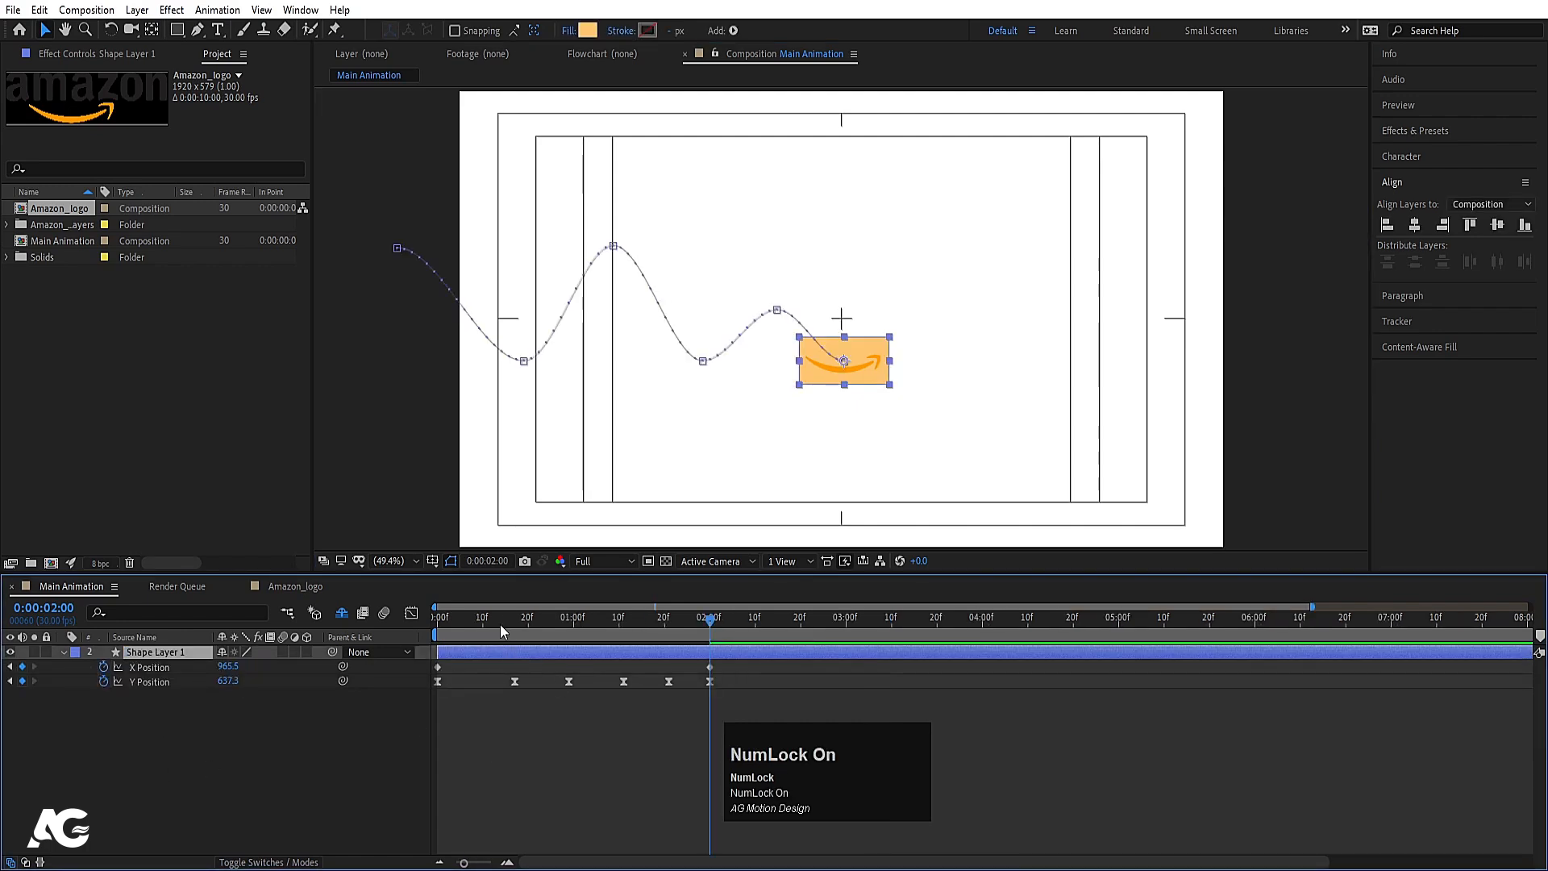
pyautogui.moveTo(500, 624); pyautogui.dragTo(405, 621)
pyautogui.press('space')
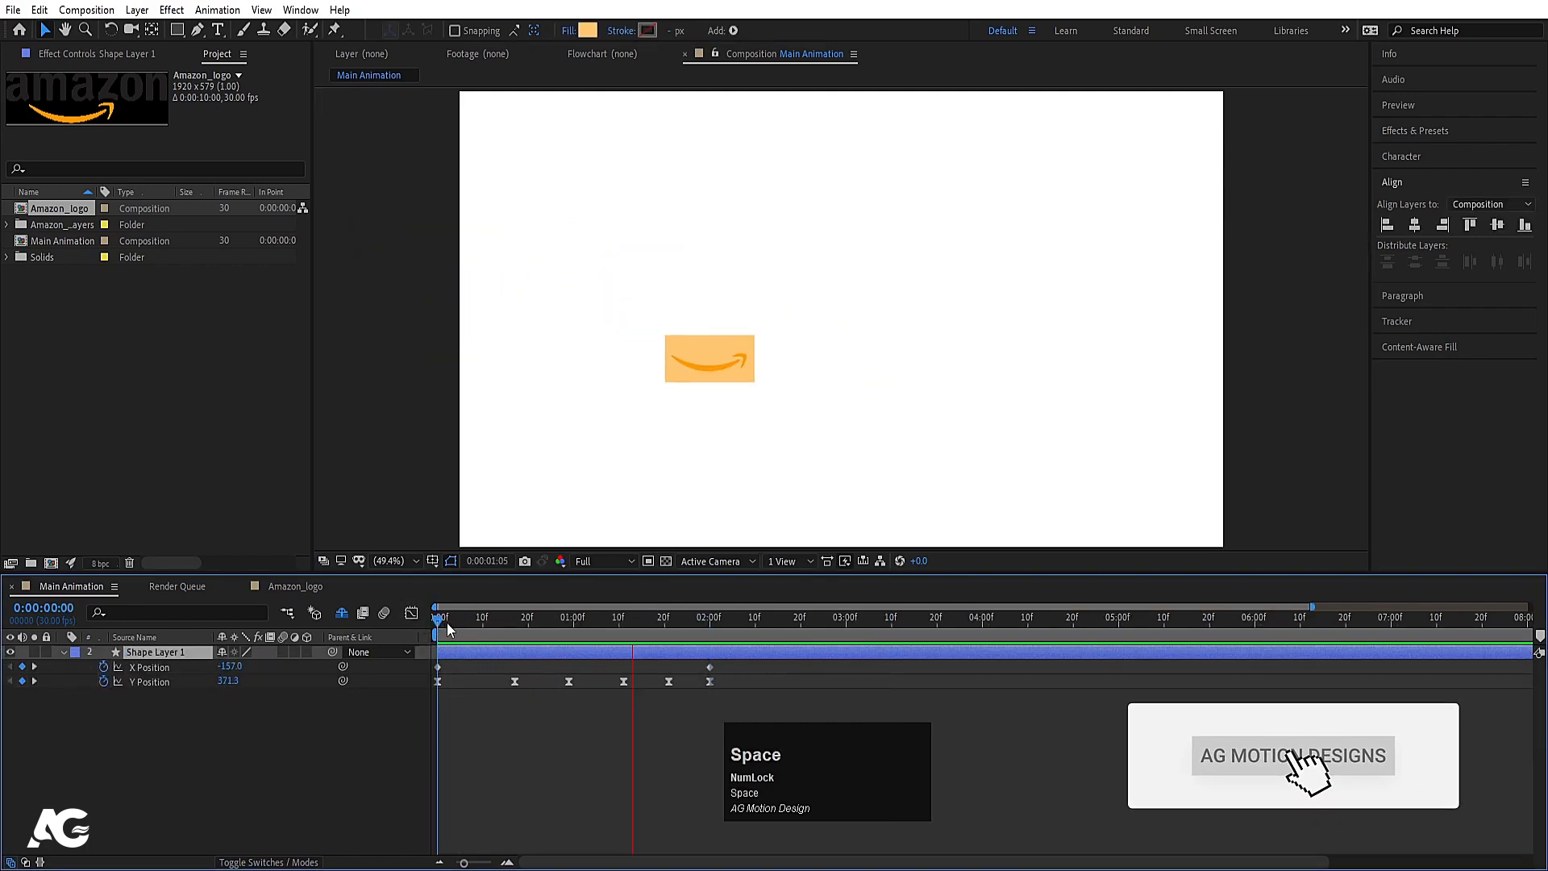
pyautogui.press('space')
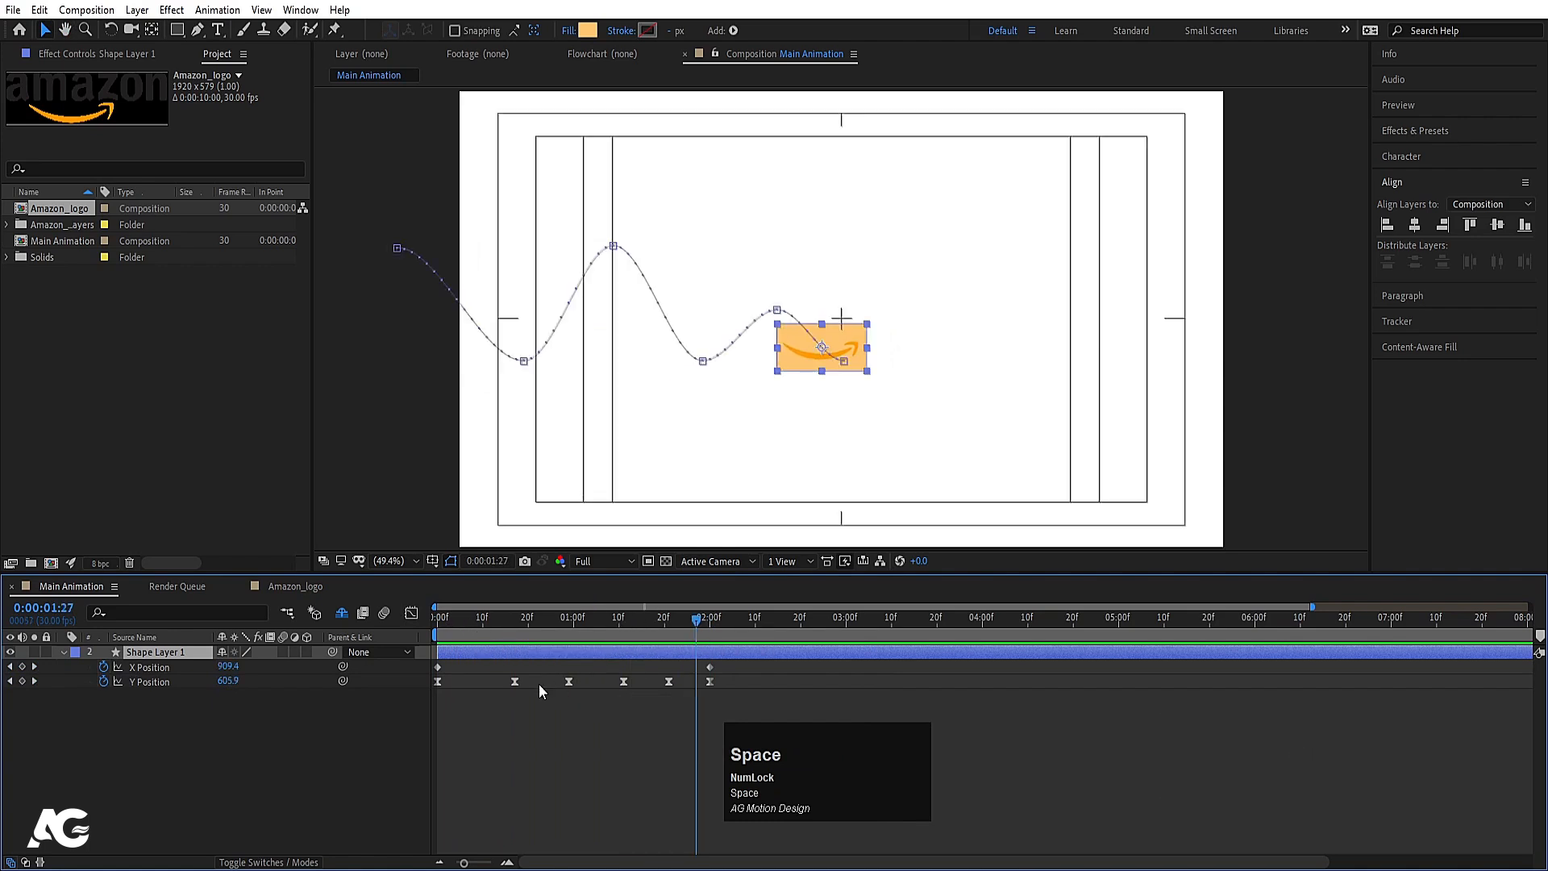
pyautogui.click(515, 627)
pyautogui.press('space')
pyautogui.press('space')
# Step: Shift all Position keyframes after the first ones earlier, so the first landing falls at 0:09, and play back the result
pyautogui.moveTo(515, 627); pyautogui.dragTo(496, 629)
pyautogui.moveTo(749, 697); pyautogui.dragTo(513, 641)
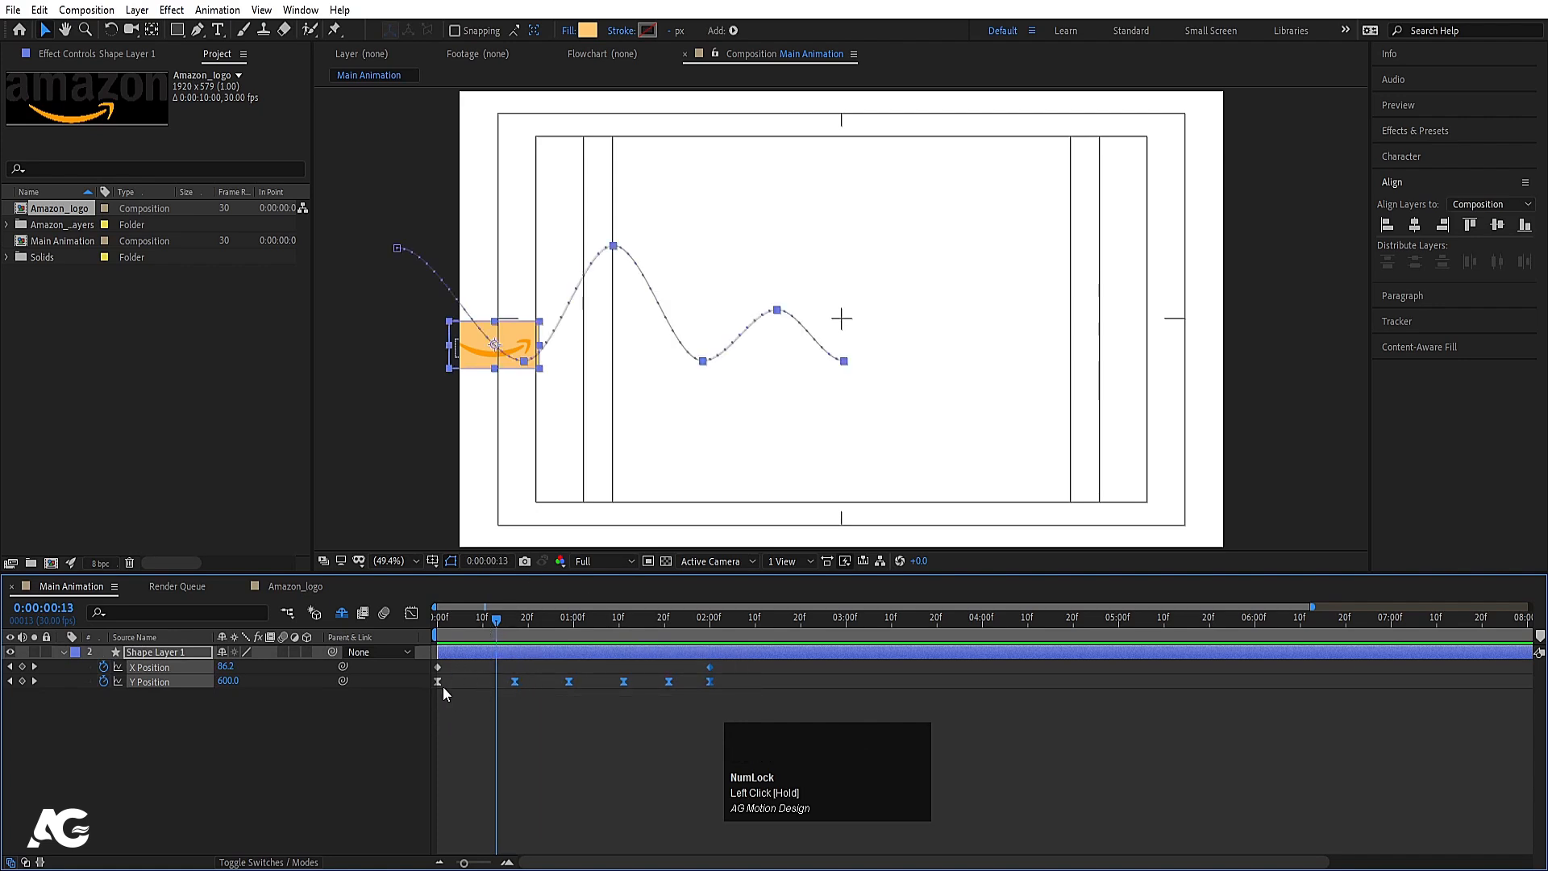
pyautogui.click(488, 626)
pyautogui.moveTo(514, 681); pyautogui.dragTo(479, 682)
pyautogui.press('space')
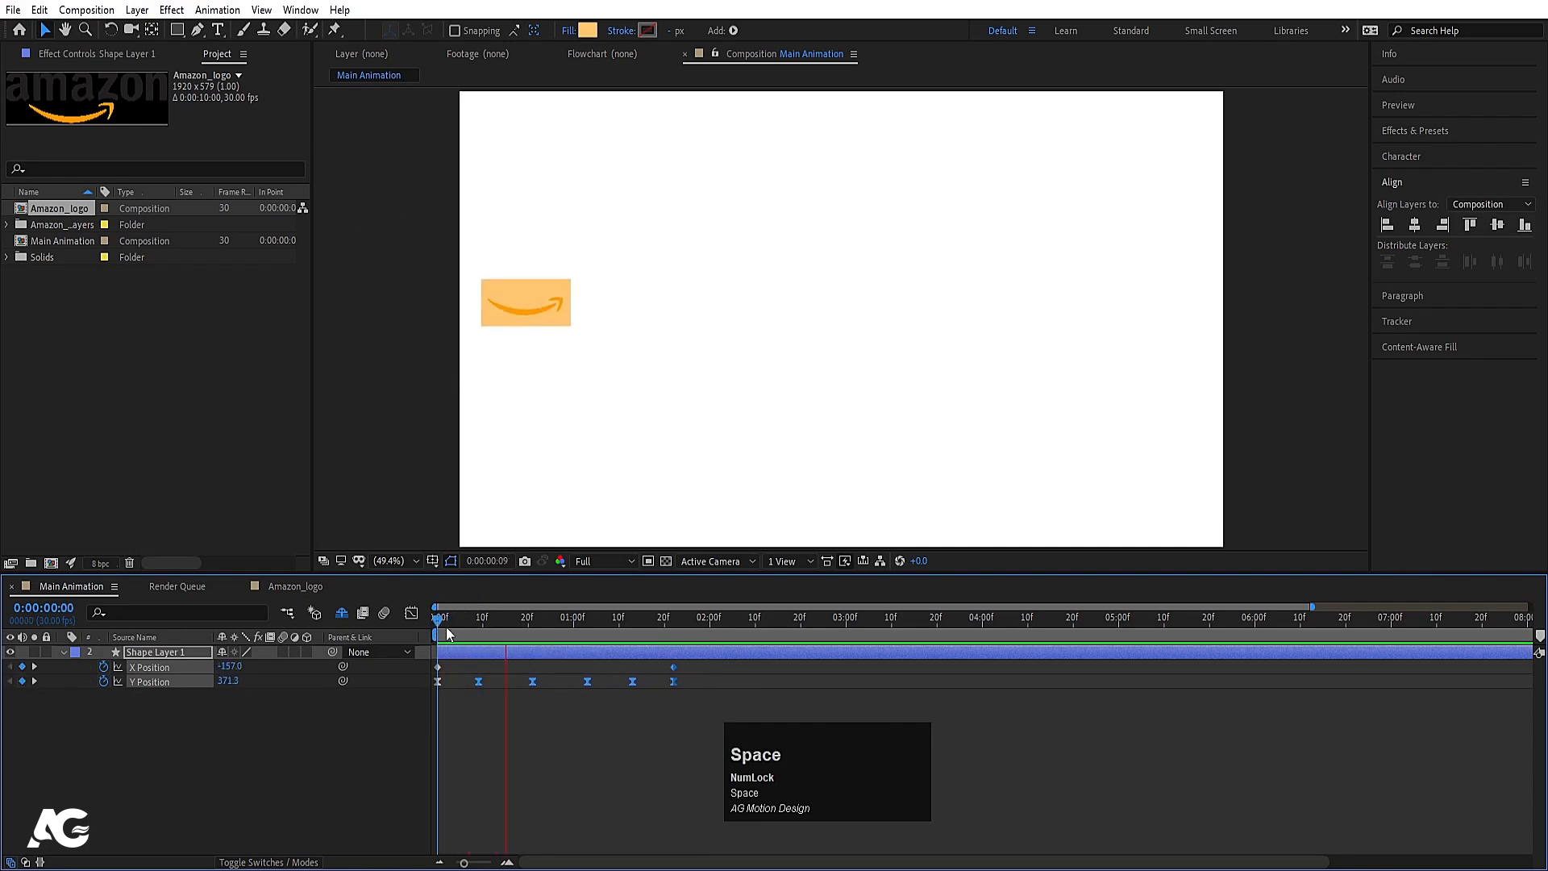
pyautogui.click(188, 682)
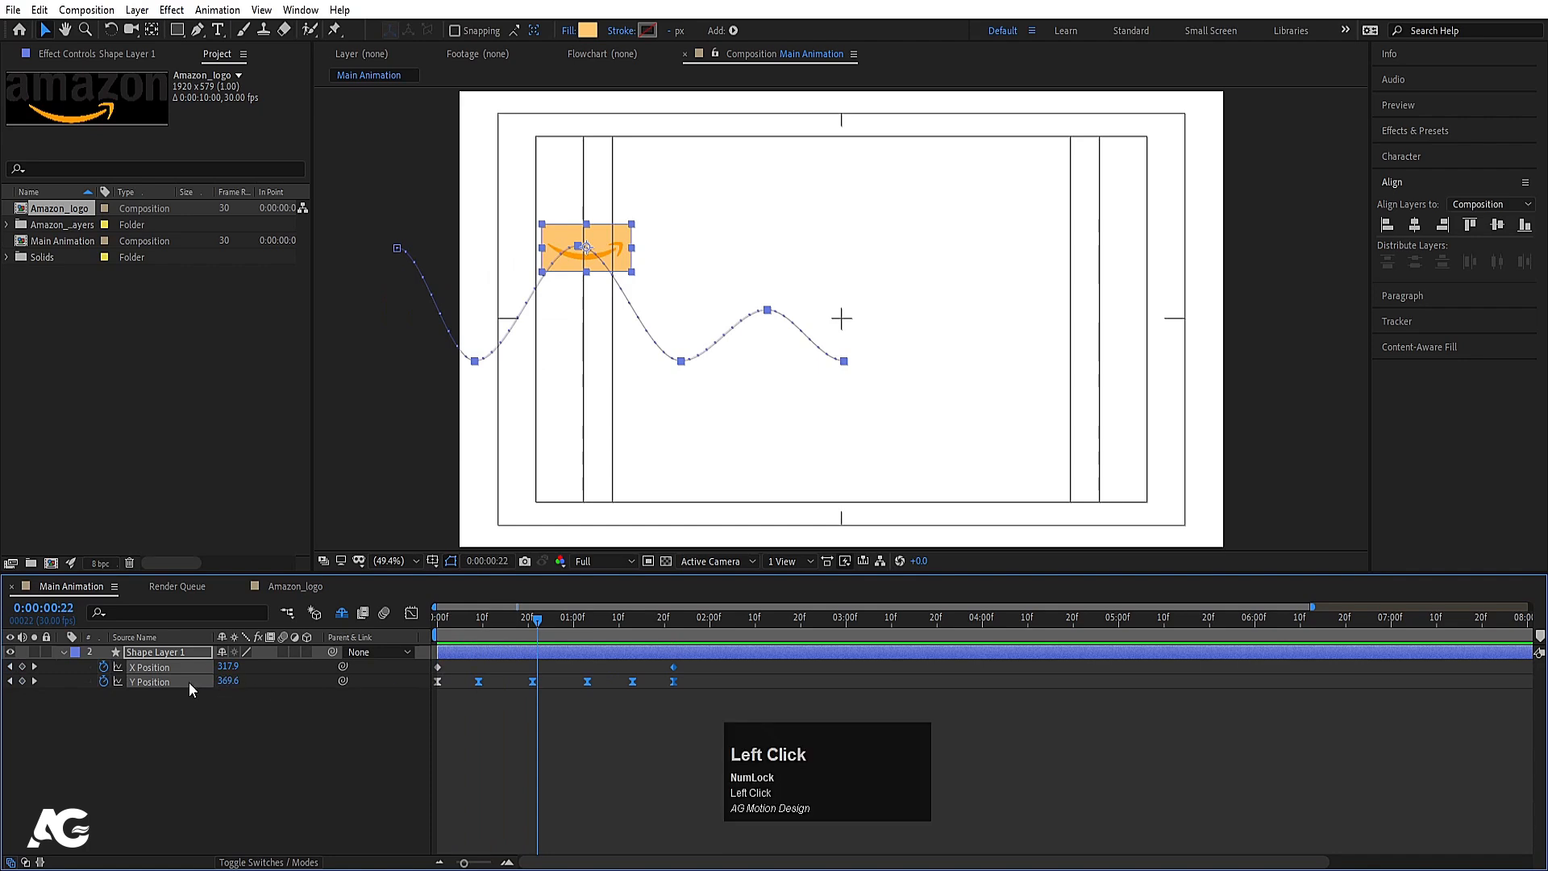
# Step: Switch to the graph editor and display only Shape Layer 1's Y Position speed graph at a workable zoom
pyautogui.click(412, 617)
pyautogui.press('=')
pyautogui.press('=')
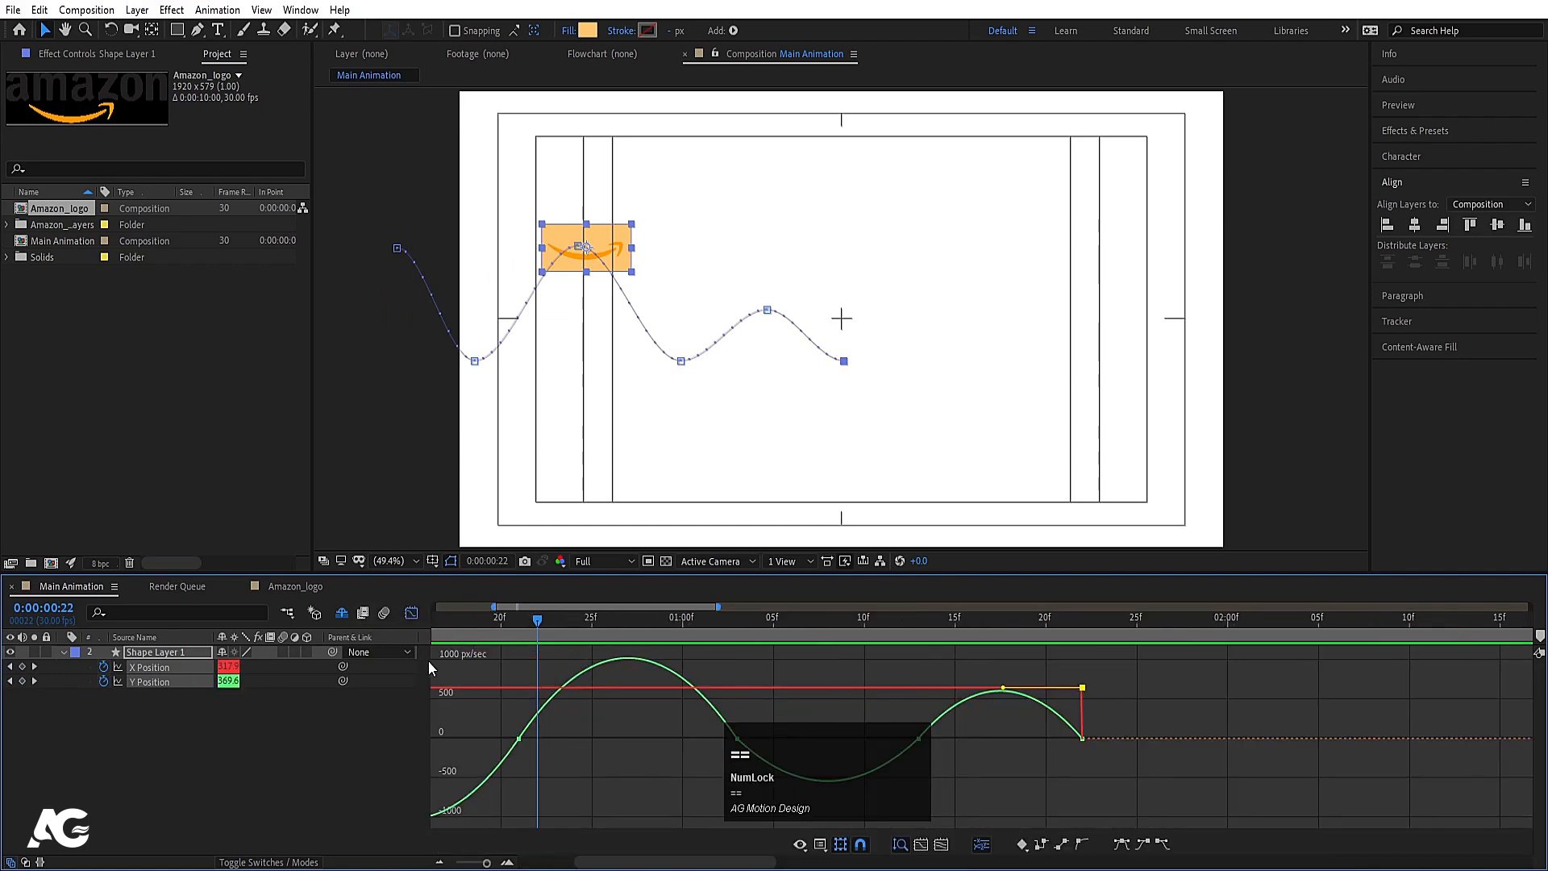
pyautogui.click(356, 733)
pyautogui.click(172, 685)
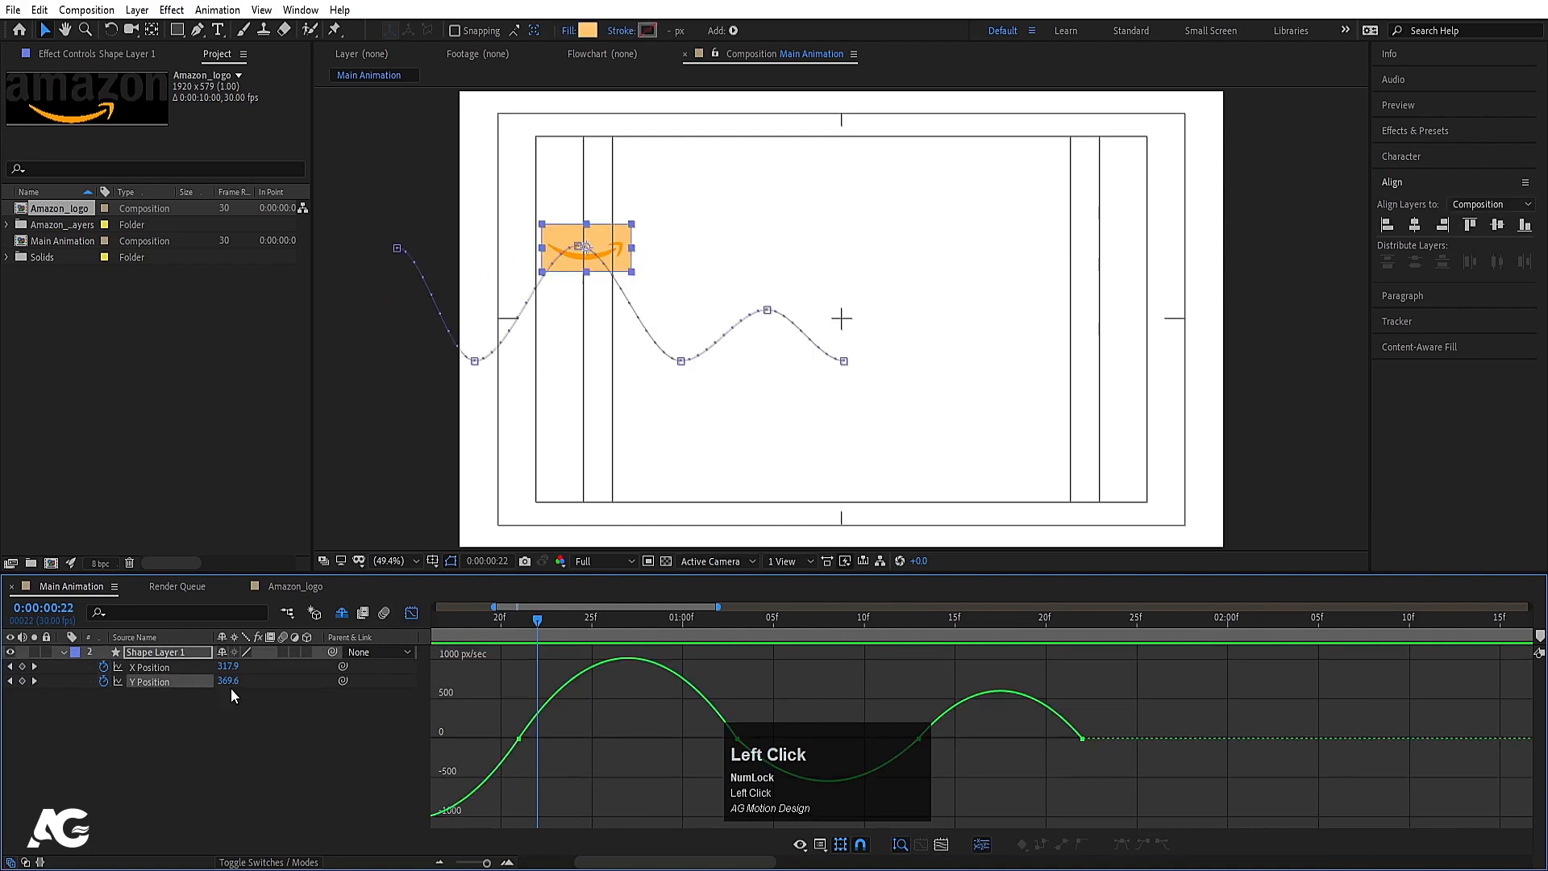
pyautogui.press('-')
pyautogui.press('-')
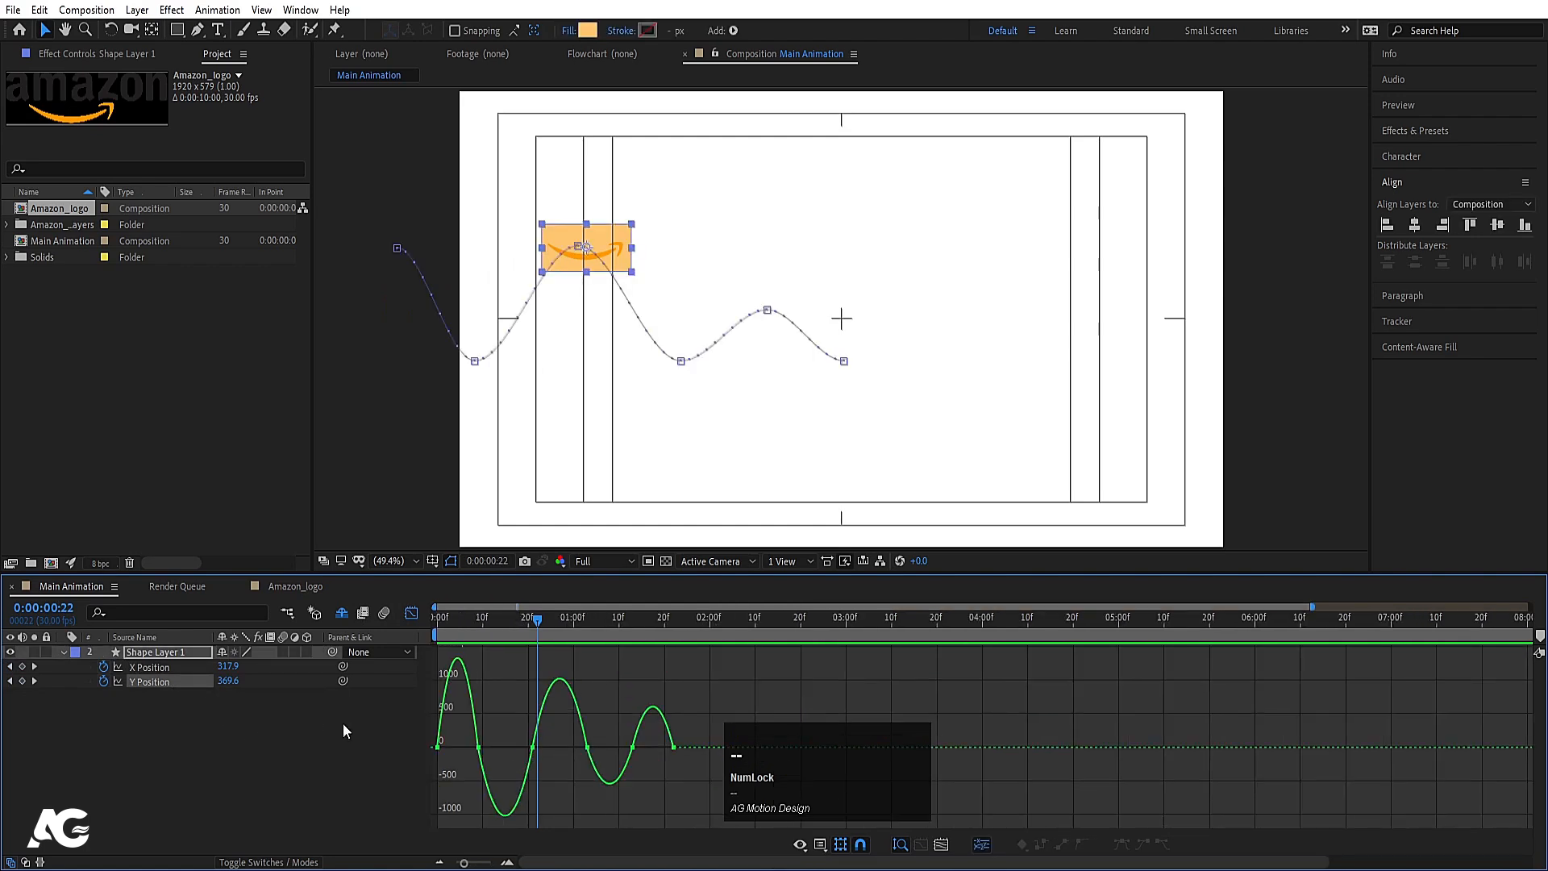
pyautogui.press('=')
pyautogui.press('=')
# Step: Lengthen the Y speed handles at the 0:00 and 0:21 peaks and shorten those at the 0:09 and 1:03 landings, then preview
pyautogui.moveTo(617, 863); pyautogui.dragTo(494, 840)
pyautogui.moveTo(476, 724); pyautogui.dragTo(587, 782)
pyautogui.moveTo(786, 761); pyautogui.dragTo(826, 481)
pyautogui.moveTo(760, 703); pyautogui.dragTo(704, 781)
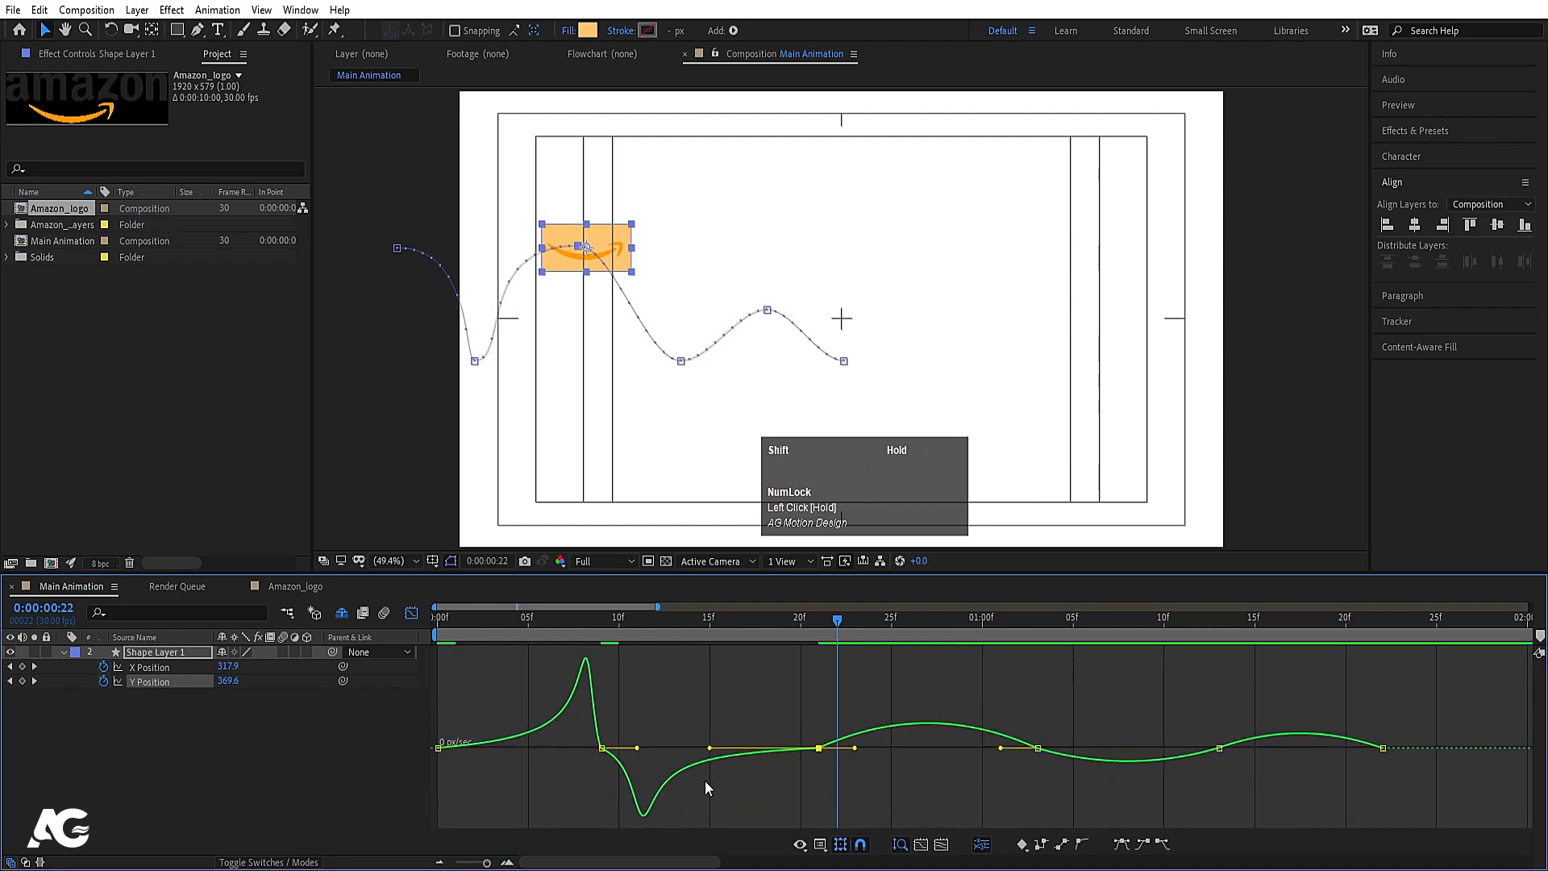
pyautogui.moveTo(857, 746); pyautogui.dragTo(927, 748)
pyautogui.moveTo(636, 753); pyautogui.dragTo(618, 751)
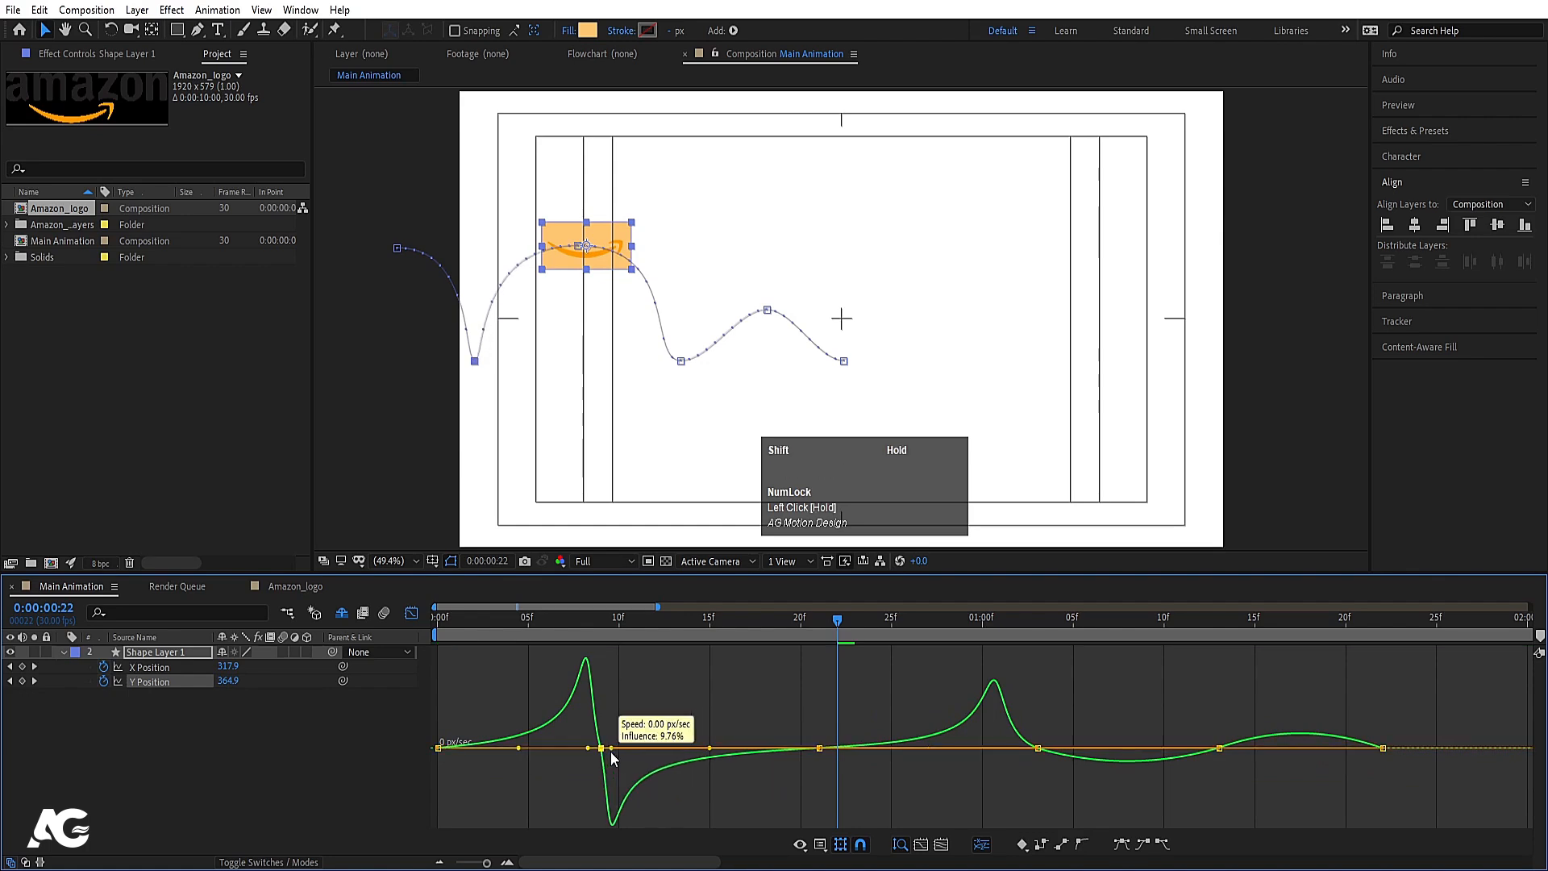
pyautogui.moveTo(1067, 761); pyautogui.dragTo(1016, 743)
pyautogui.press('space')
pyautogui.press('space')
# Step: Lengthen the Y speed handles around the 1:13 peak, shorten the outgoing handle at the 1:03 landing, and play back the bounce
pyautogui.moveTo(1186, 703); pyautogui.dragTo(1130, 743)
pyautogui.moveTo(1247, 745); pyautogui.dragTo(1371, 743)
pyautogui.hotkey('ctrl', 'z')
pyautogui.moveTo(1107, 710); pyautogui.dragTo(1049, 744)
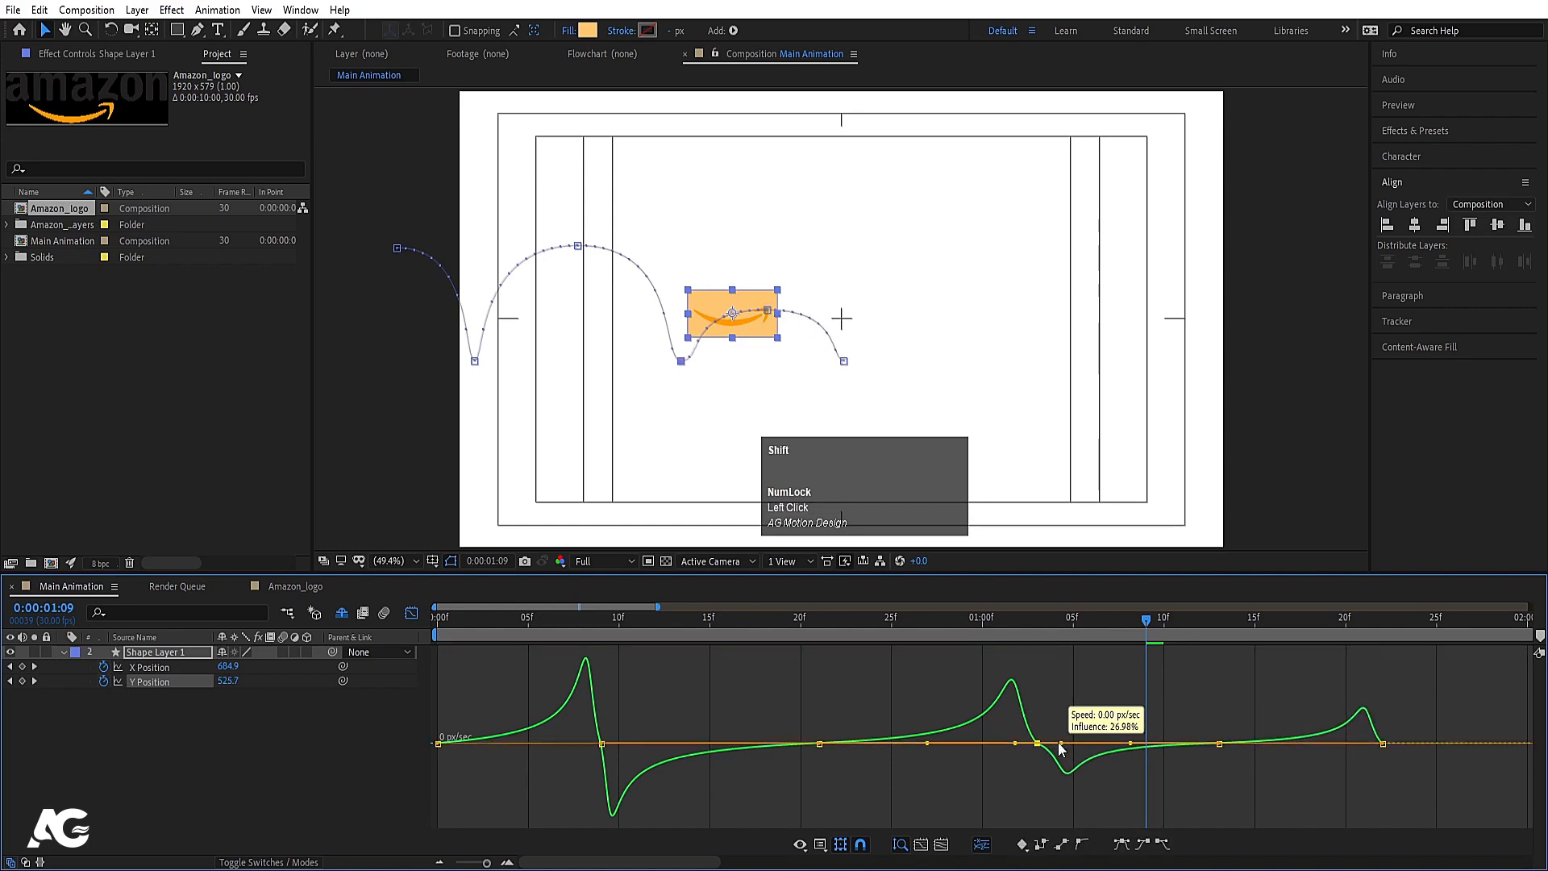
pyautogui.click(586, 621)
pyautogui.press('space')
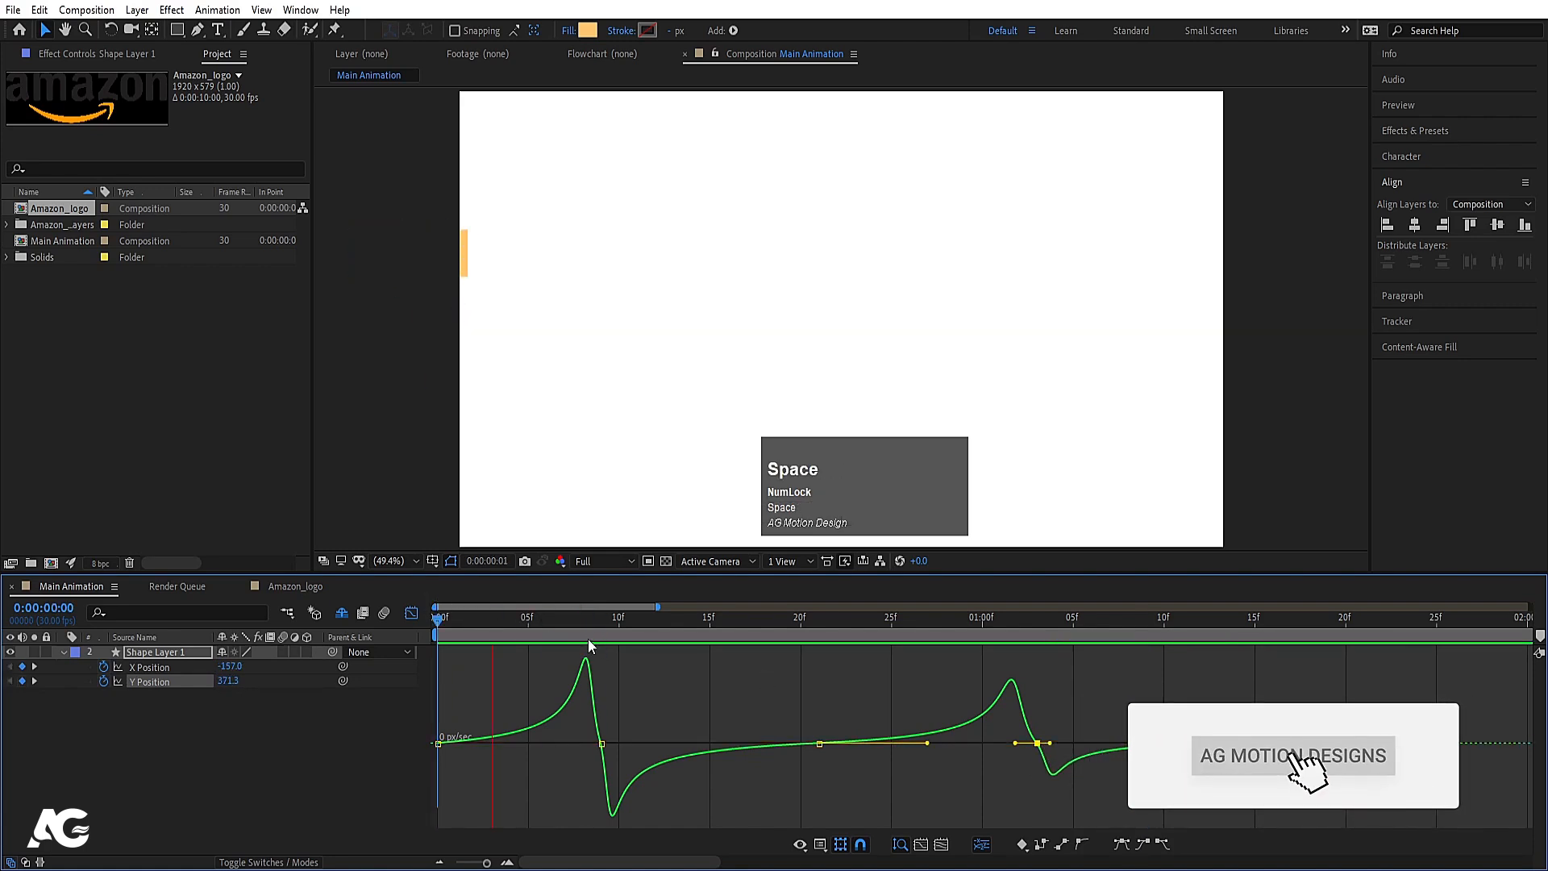
pyautogui.press('space')
# Step: Lower the bounce peak at 0:21 by setting Shape Layer 1's Y Position to 423.3, and preview the motion
pyautogui.moveTo(579, 635); pyautogui.dragTo(819, 630)
pyautogui.click(322, 687)
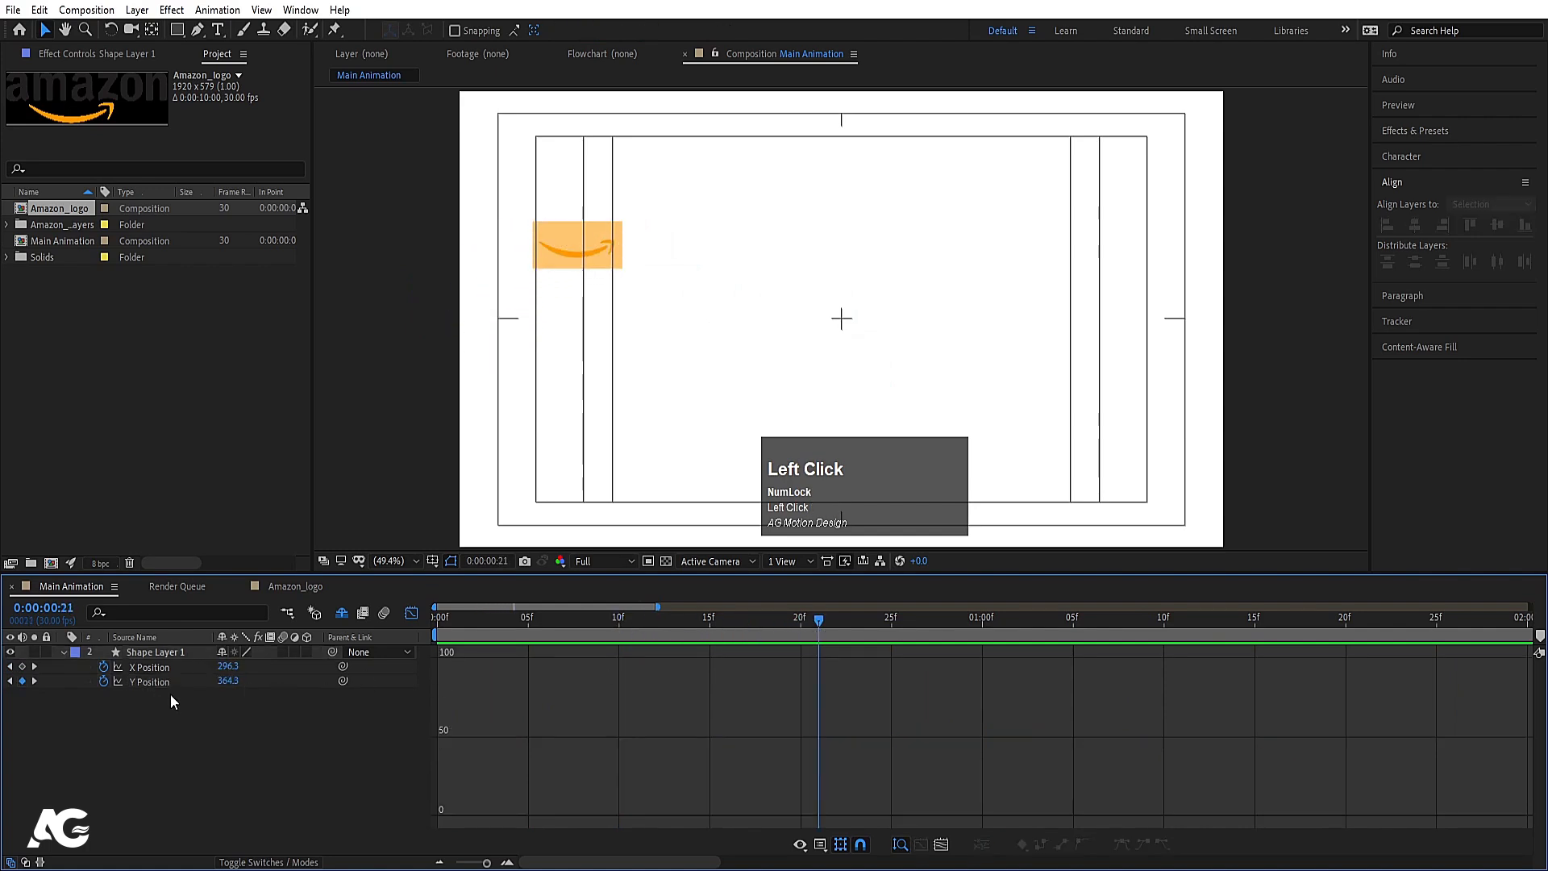
pyautogui.click(178, 654)
pyautogui.moveTo(229, 679); pyautogui.dragTo(599, 641)
pyautogui.moveTo(710, 616); pyautogui.dragTo(519, 601)
pyautogui.press('space')
pyautogui.press('space')
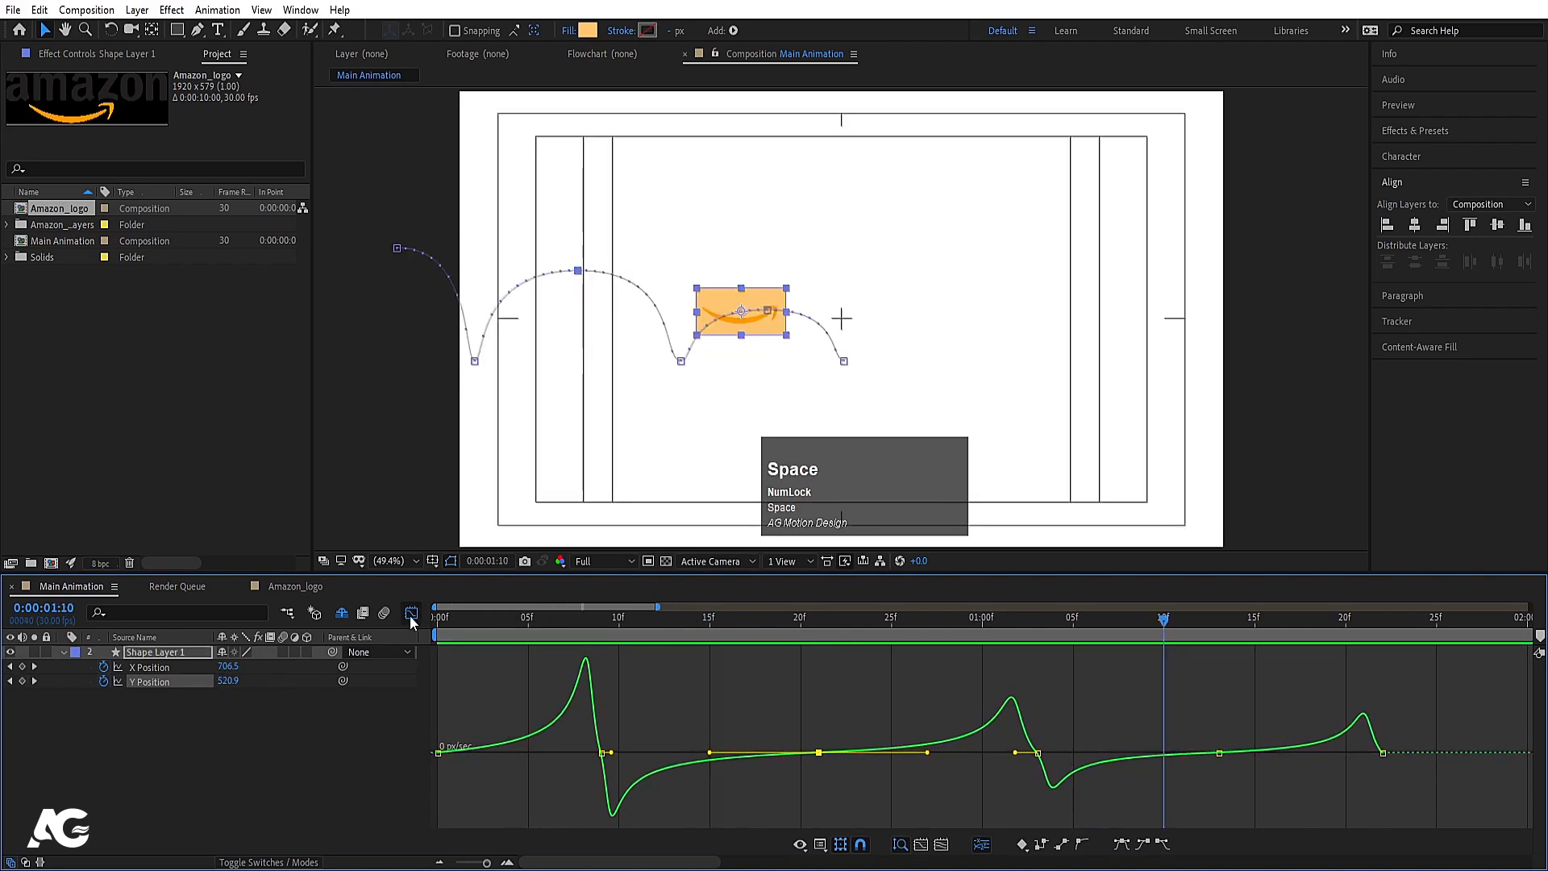
# Step: Return to the keyframe timeline, add a 0° Rotation keyframe to Shape Layer 1 at 0:00, and show its keyframed properties
pyautogui.click(411, 612)
pyautogui.moveTo(466, 620); pyautogui.dragTo(329, 645)
pyautogui.press('r')
pyautogui.press('u')
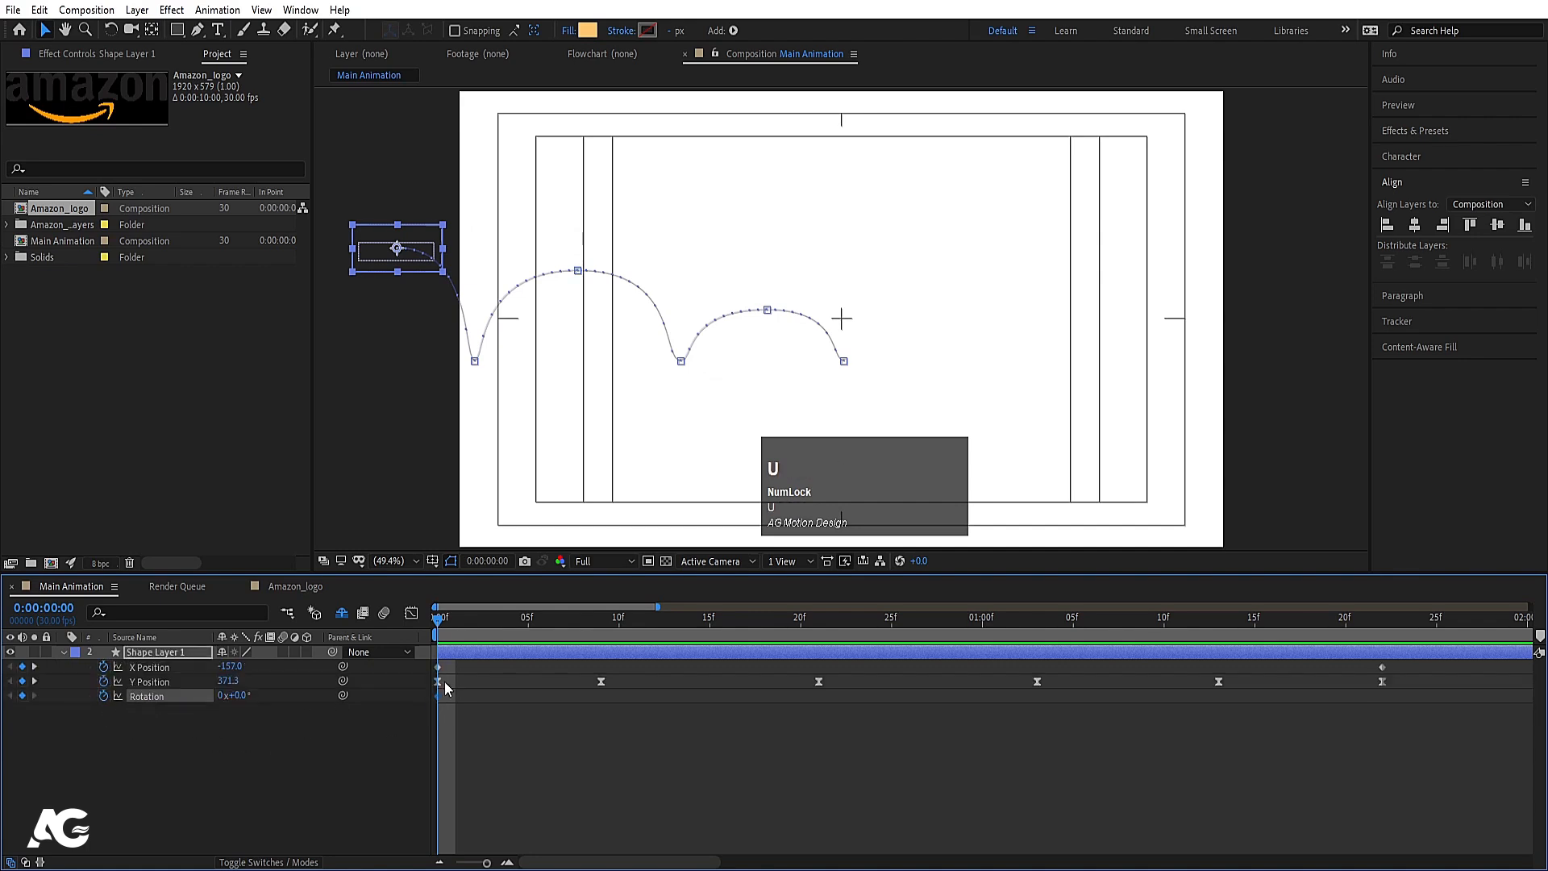
# Step: At the 0:09 landing, show the rulers and place a horizontal guide along the box's lower edge
pyautogui.press('k')
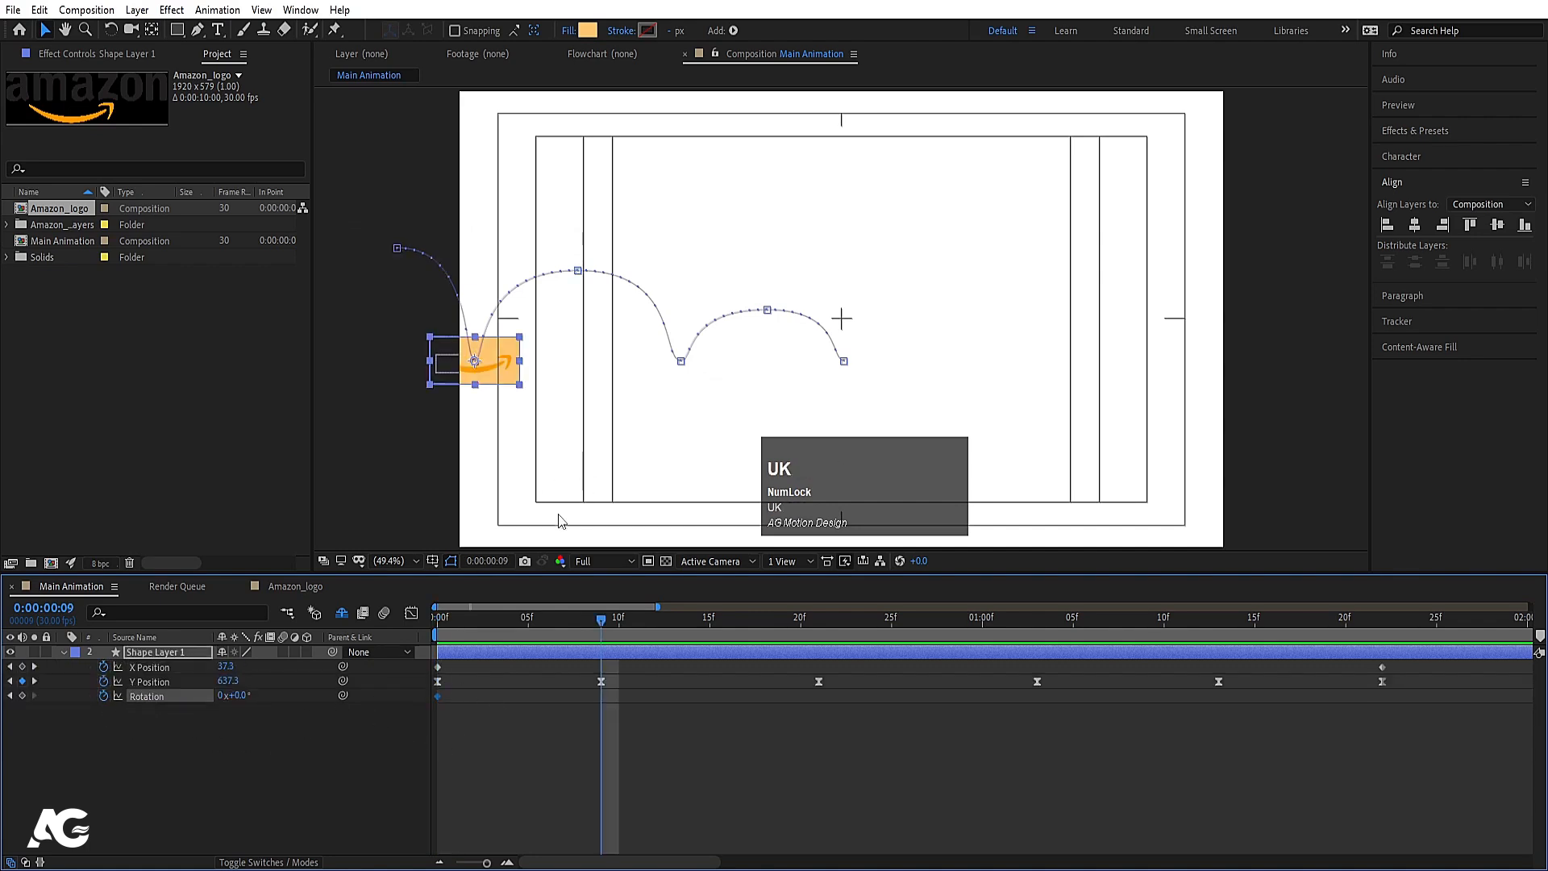
pyautogui.hotkey('ctrl', 'r')
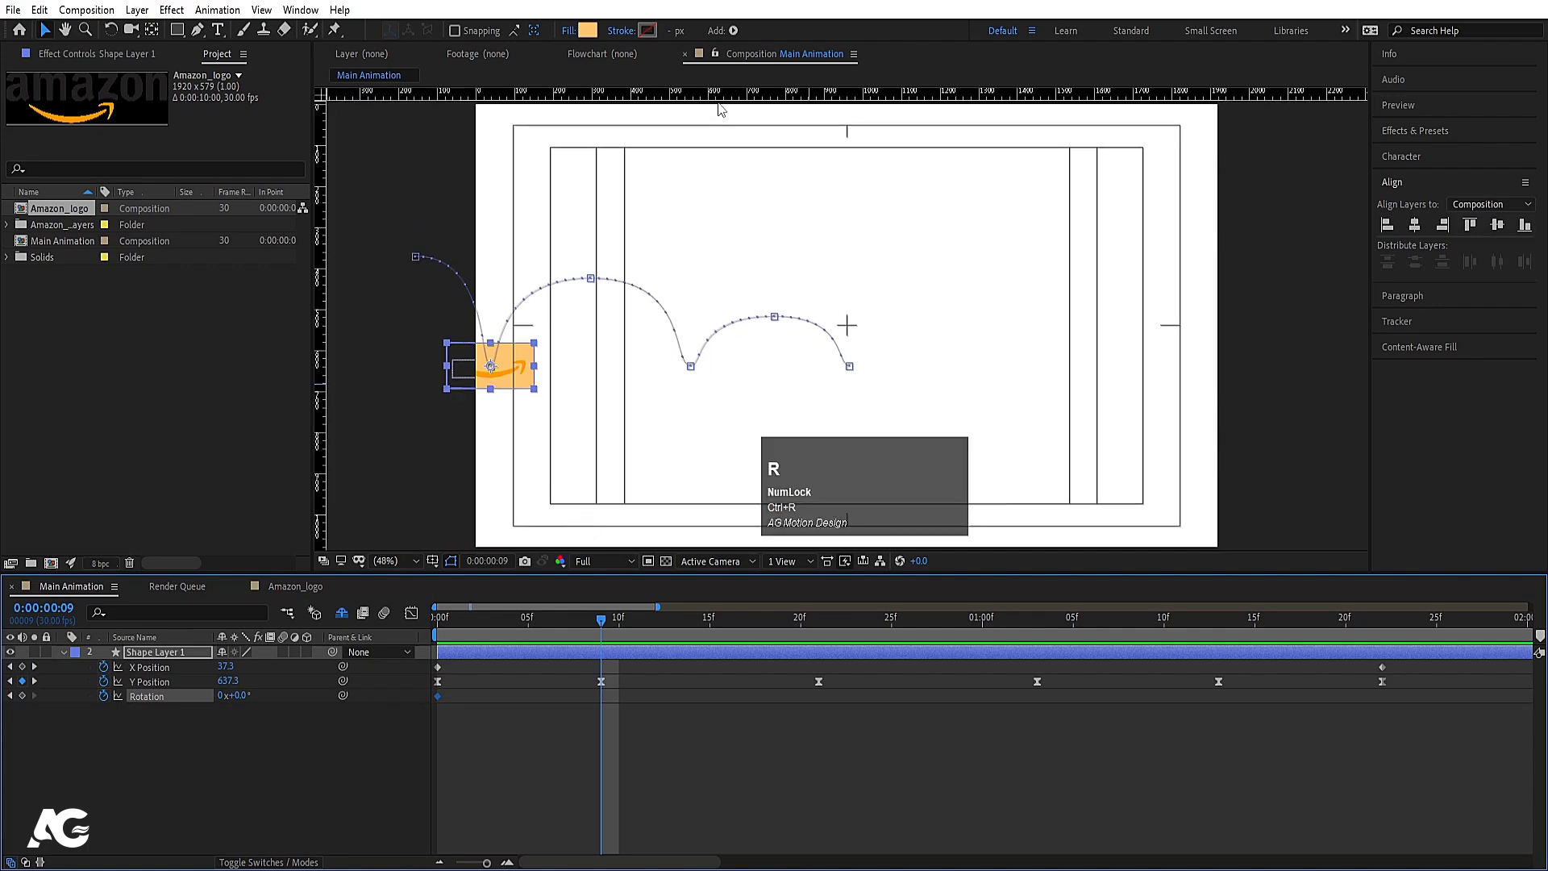
pyautogui.moveTo(743, 95); pyautogui.dragTo(825, 388)
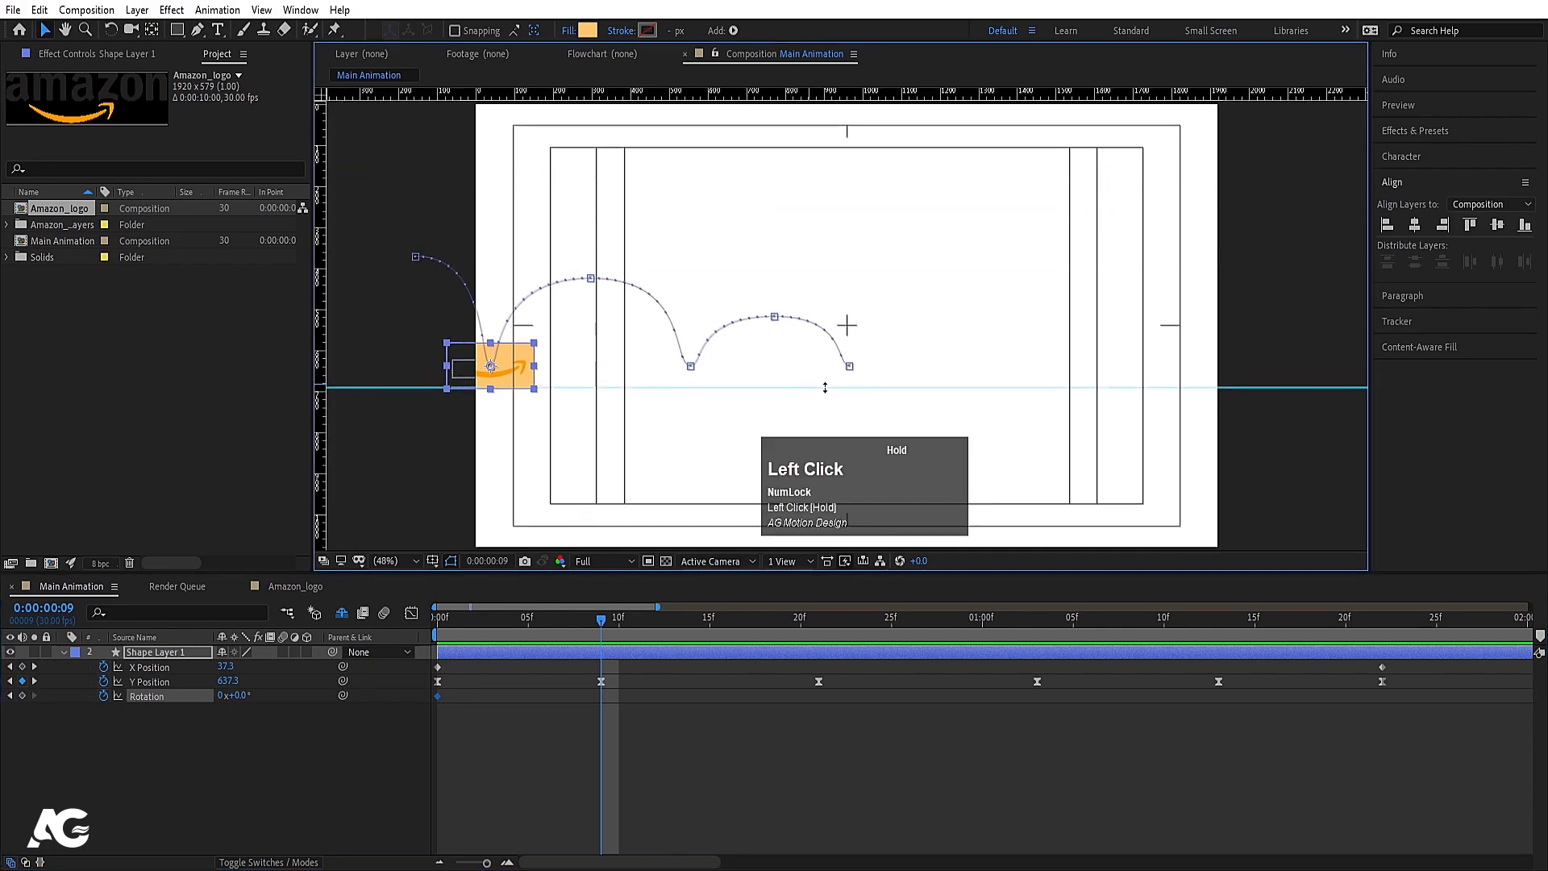
# Step: Set Shape Layer 1's Rotation at 0:09 to 90° and raise its Y Position until the box rests on the guide
pyautogui.moveTo(238, 698); pyautogui.dragTo(252, 696)
pyautogui.click(242, 694)
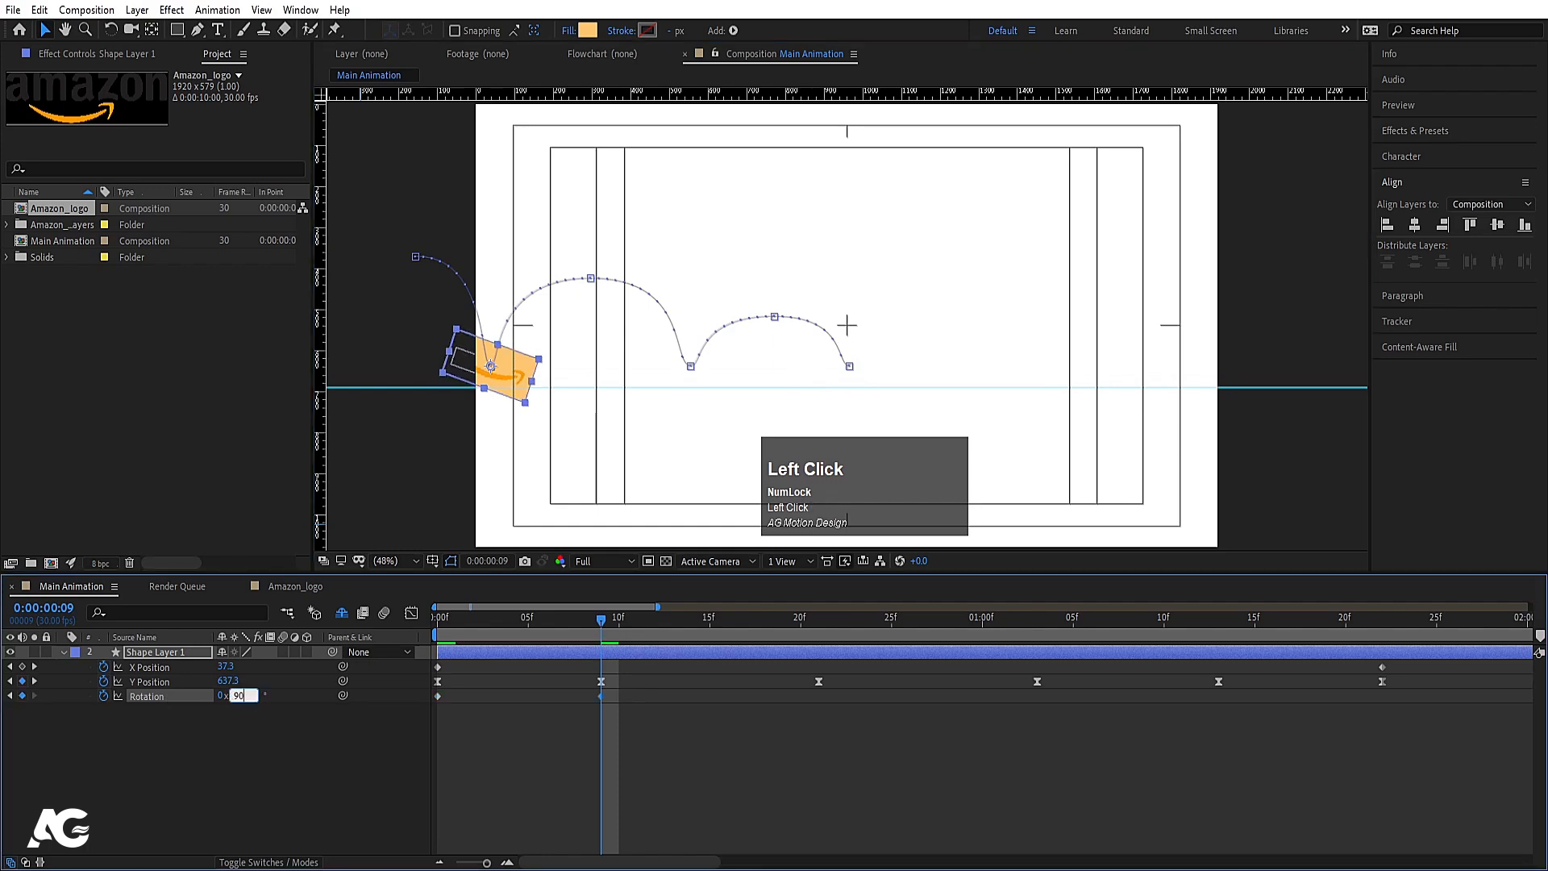
pyautogui.write('90')
pyautogui.press('Return')
pyautogui.moveTo(228, 681); pyautogui.dragTo(173, 670)
pyautogui.press('k')
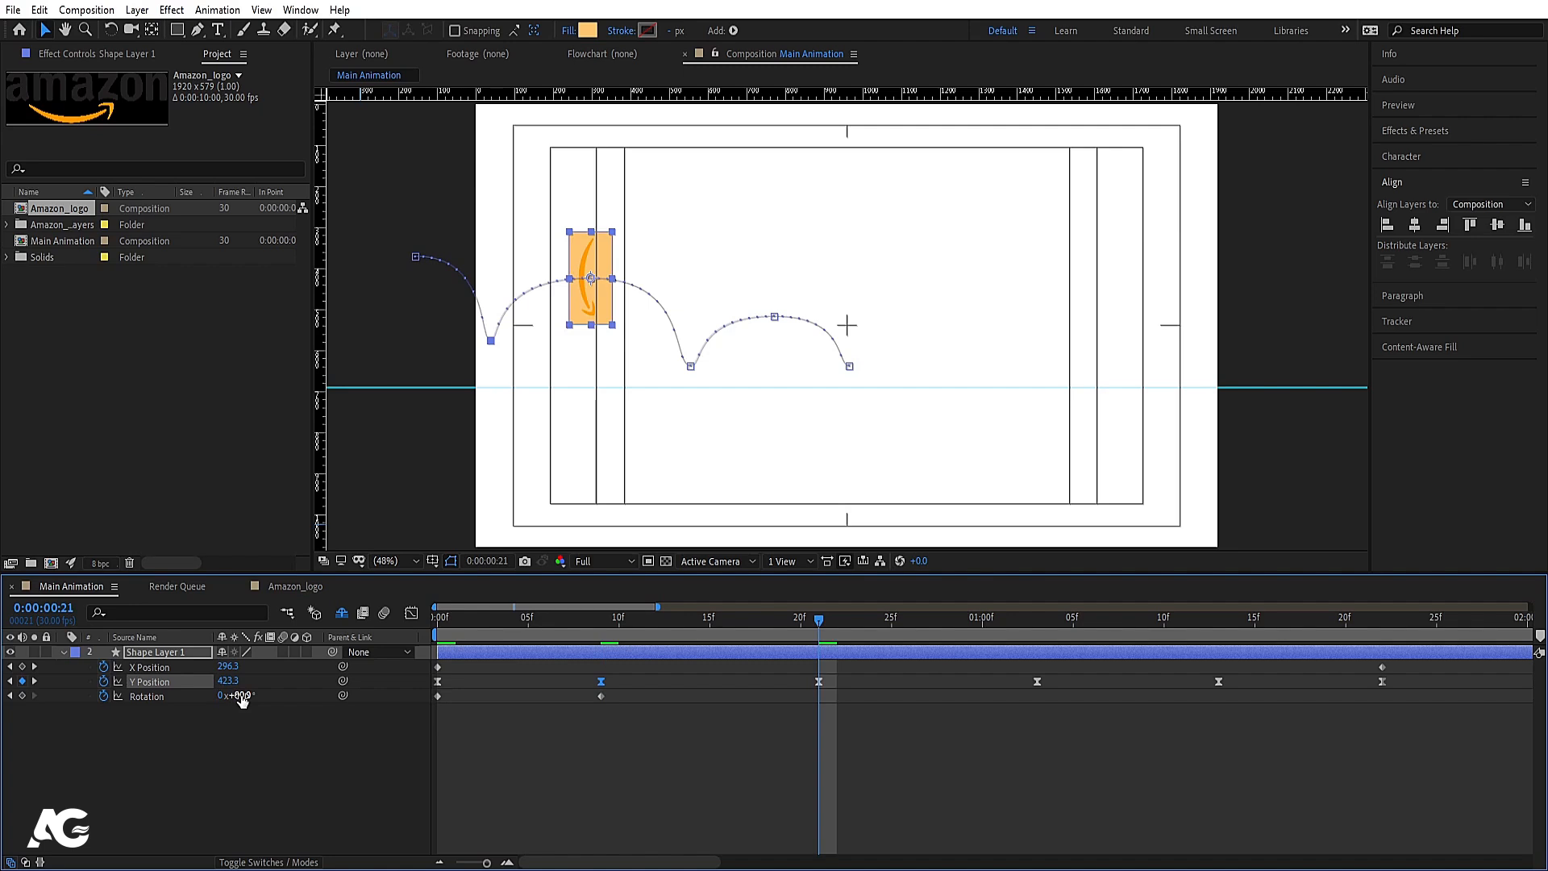
# Step: At the 0:00:01:03 landing, set Shape Layer 1's Rotation to 270° and raise its Y Position to 576.3 so the box rests on the guide
pyautogui.press('k')
pyautogui.click(241, 697)
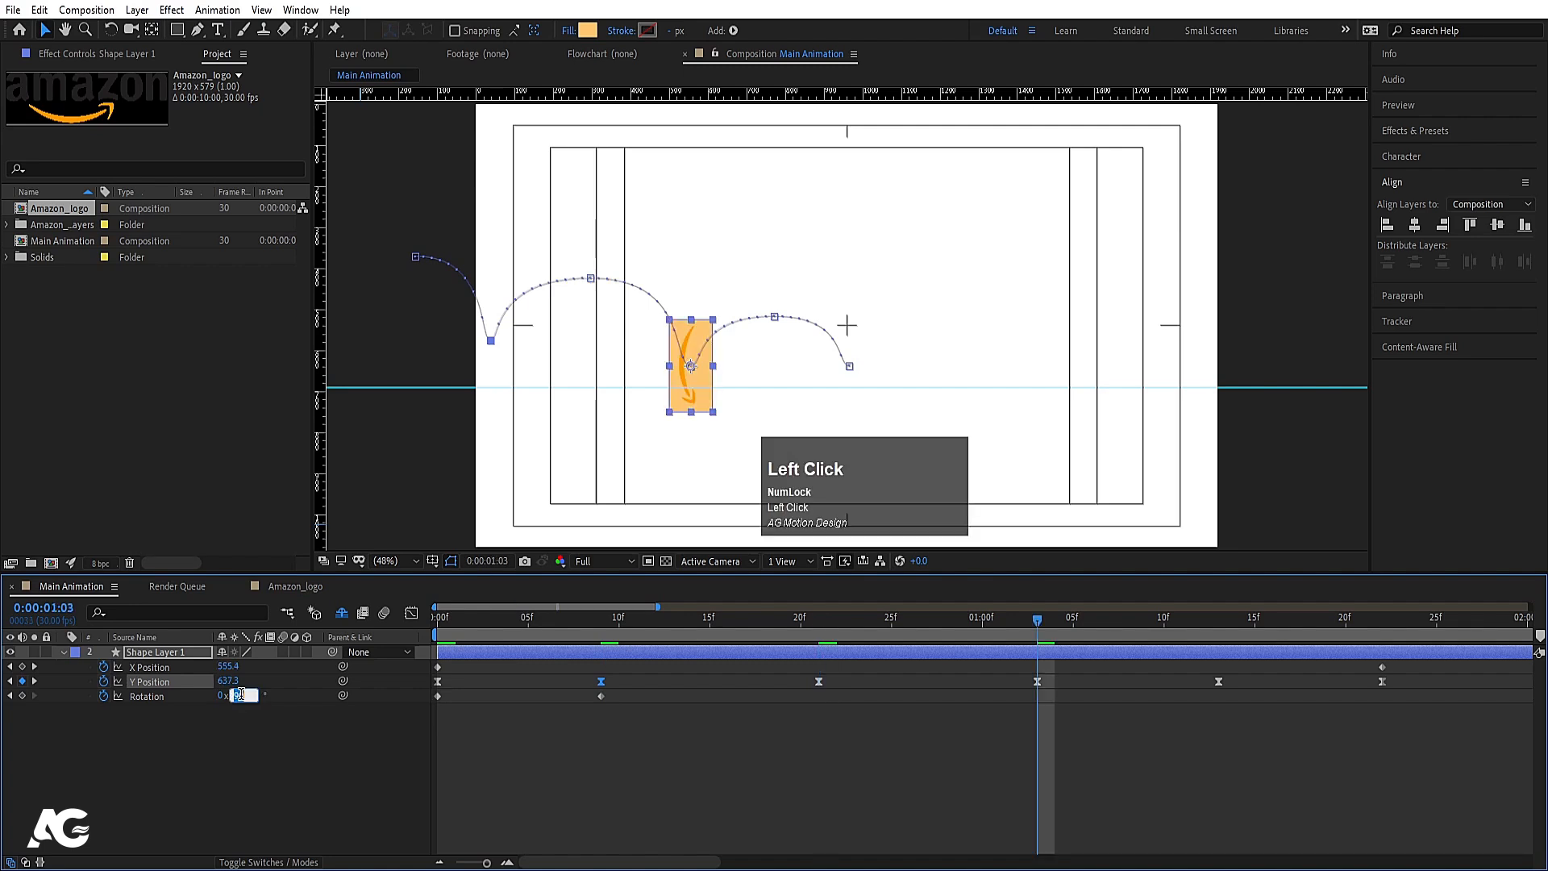
pyautogui.write('270')
pyautogui.press('Return')
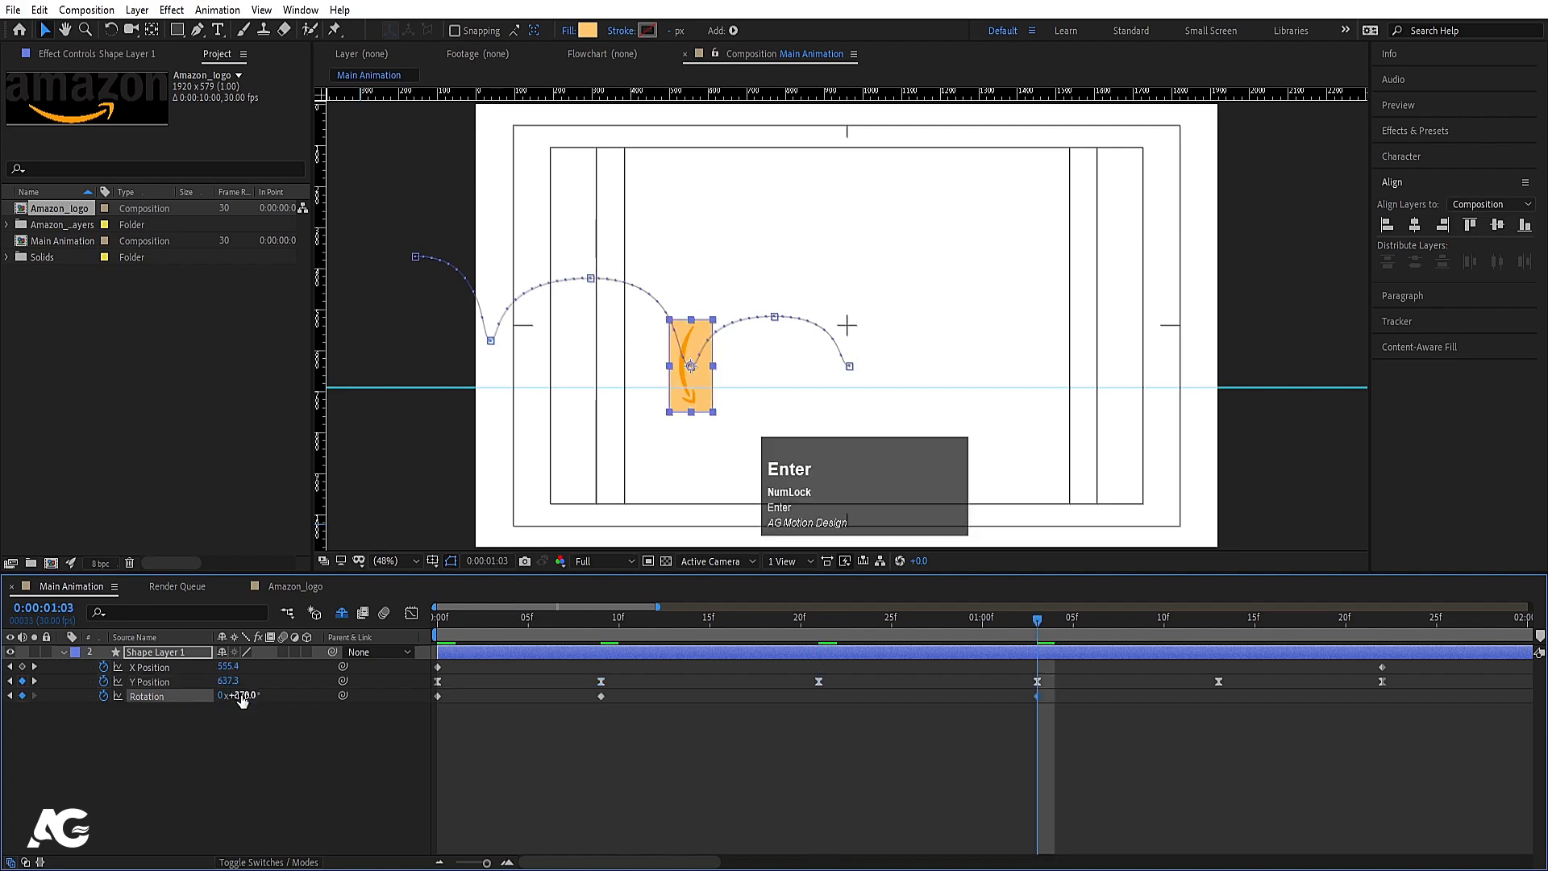
pyautogui.moveTo(228, 681); pyautogui.dragTo(168, 669)
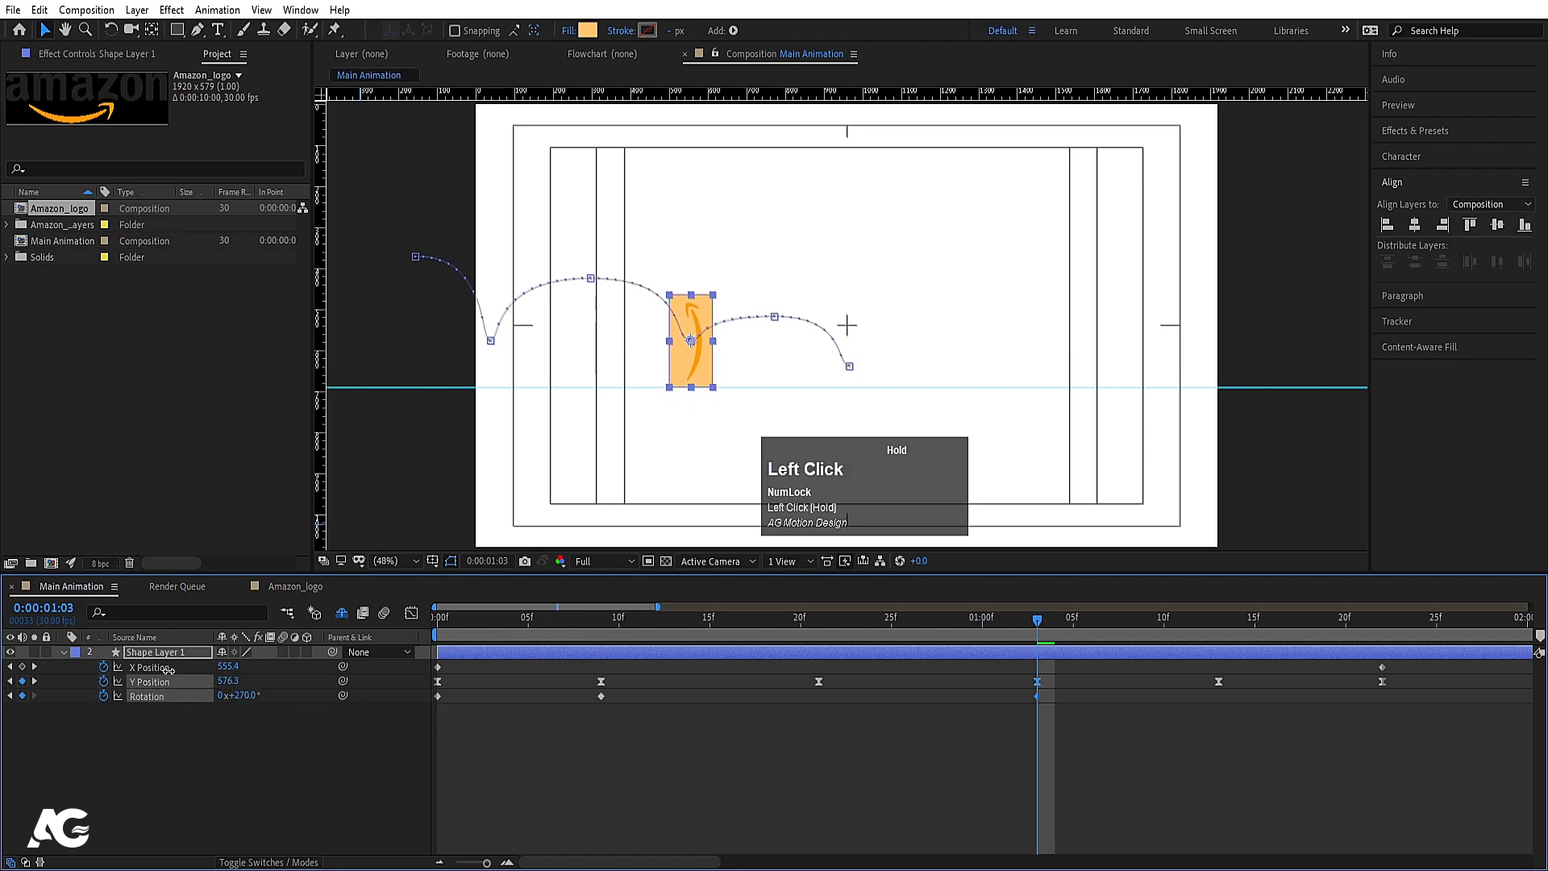
# Step: At the final landing at 0:00:01:22, set Shape Layer 1's Rotation to one full turn (1x+0.0°)
pyautogui.press('k')
pyautogui.press('k')
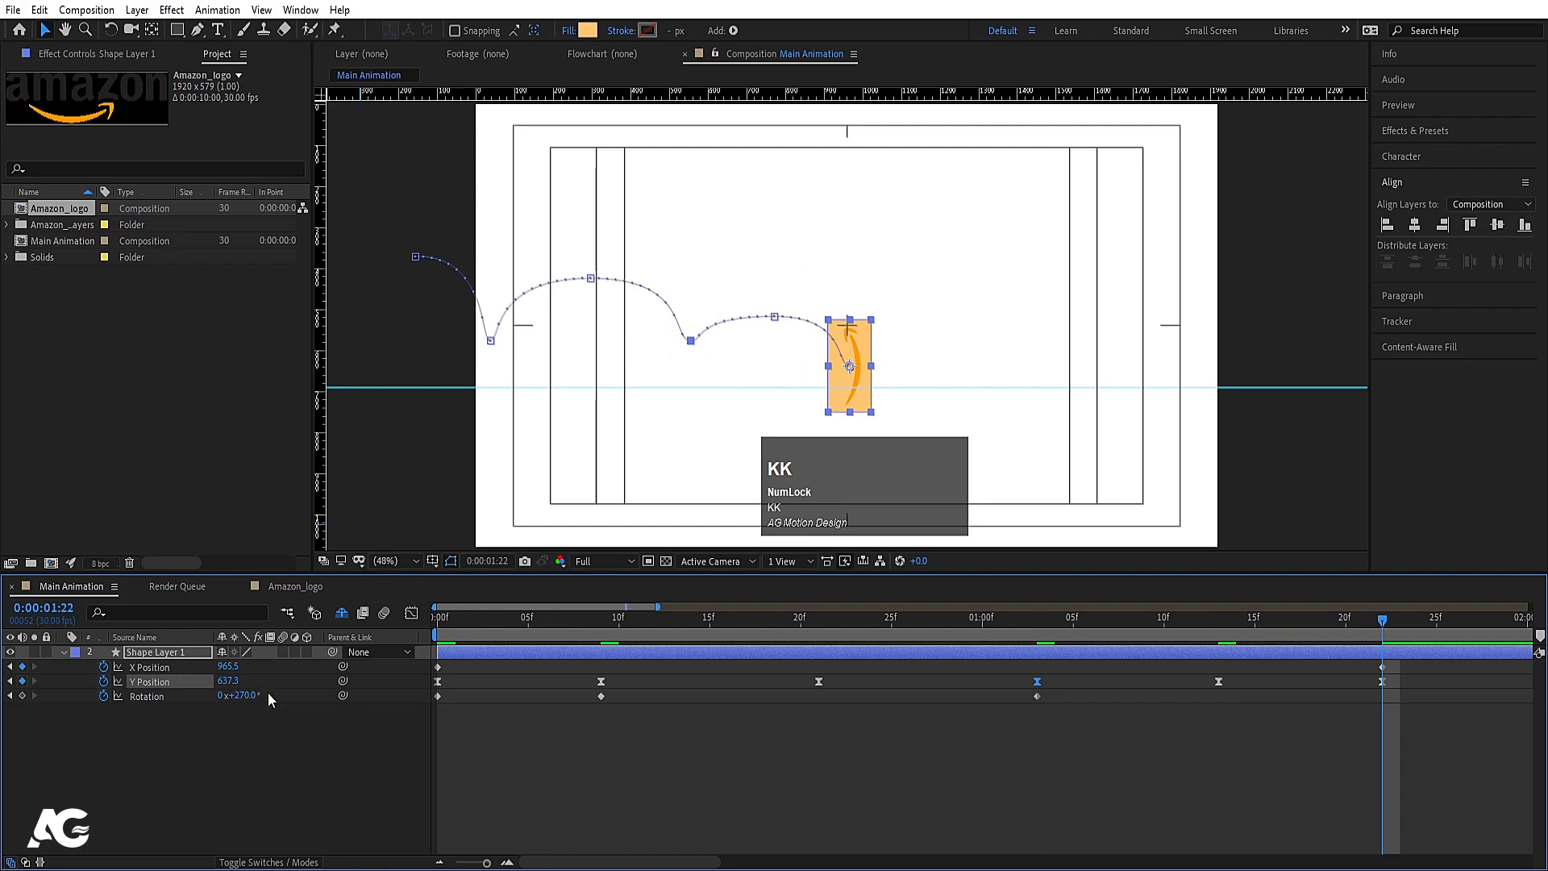
pyautogui.moveTo(240, 696); pyautogui.dragTo(255, 700)
pyautogui.click(249, 696)
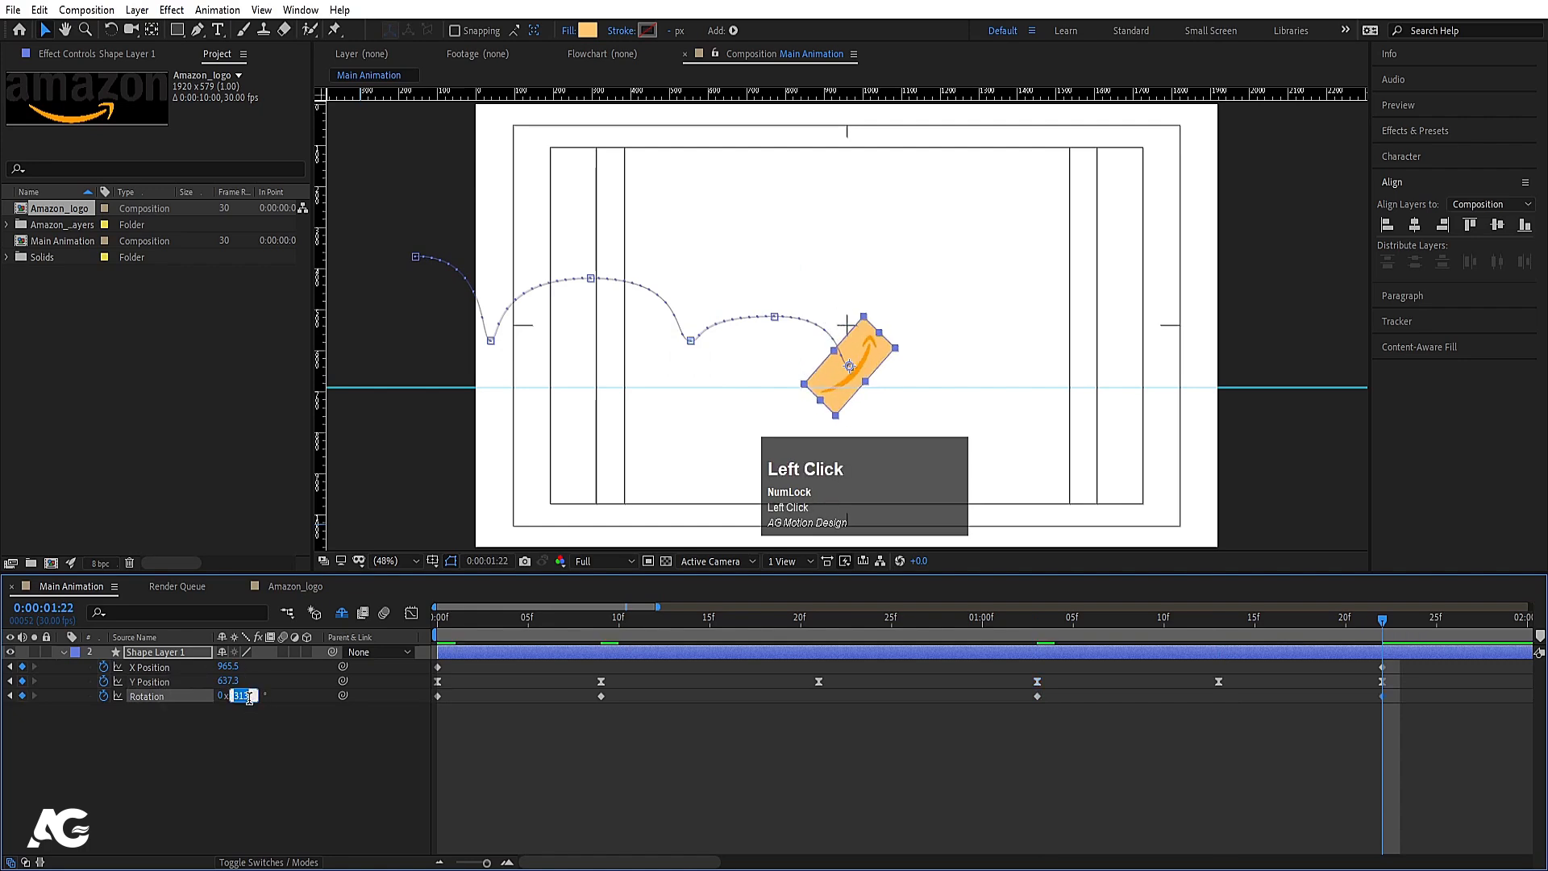
pyautogui.press('Return')
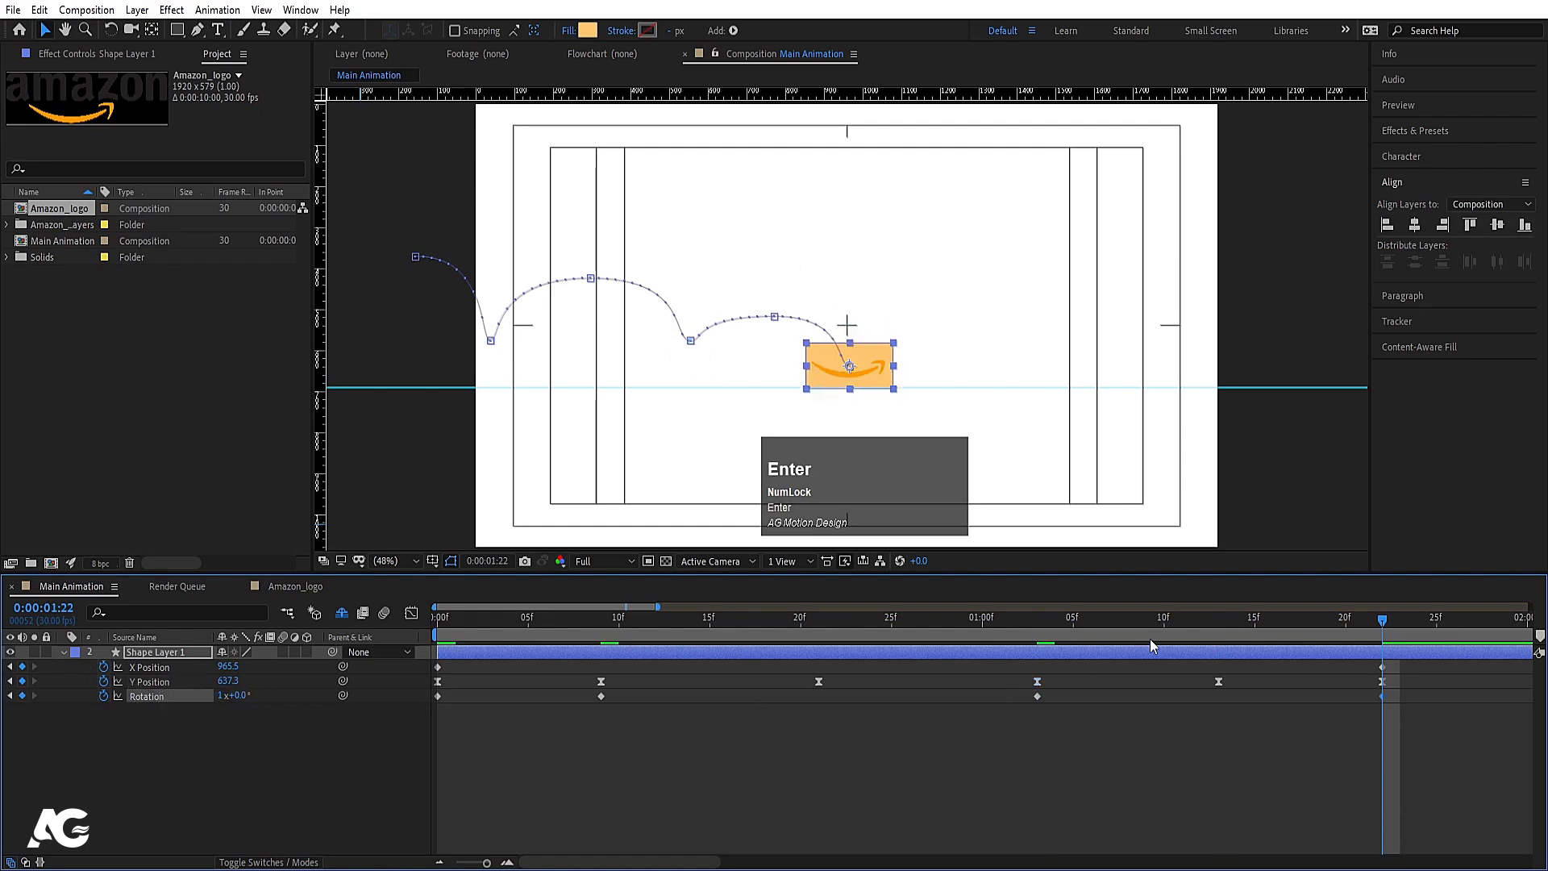
# Step: Apply Easy Ease to all of Shape Layer 1's Rotation keyframes and preview the tumbling motion
pyautogui.click(147, 698)
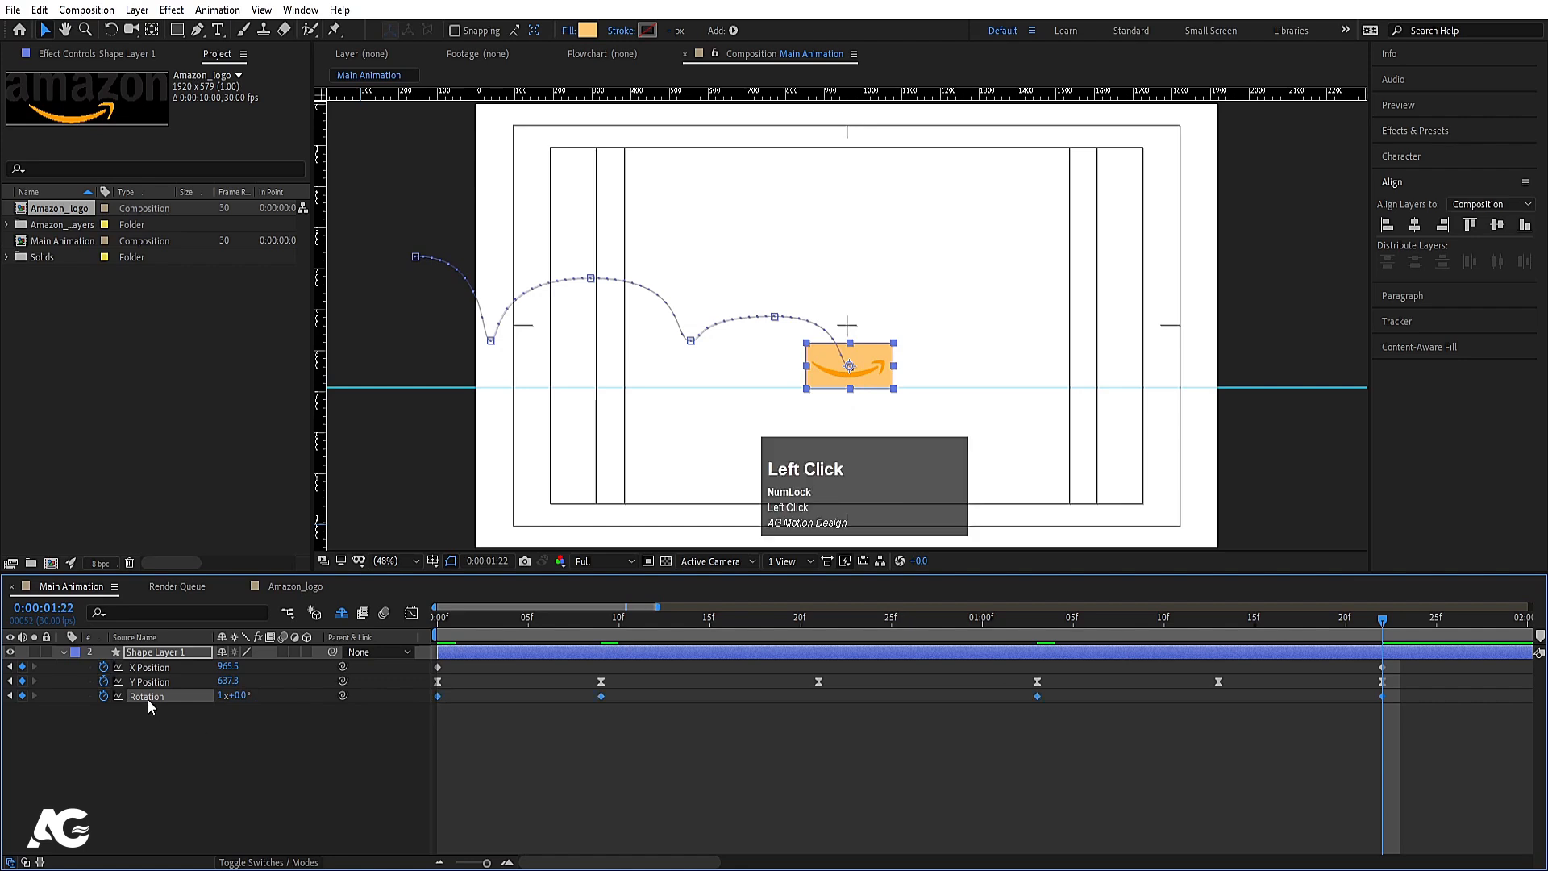
pyautogui.press('F9')
pyautogui.click(437, 640)
pyautogui.press('space')
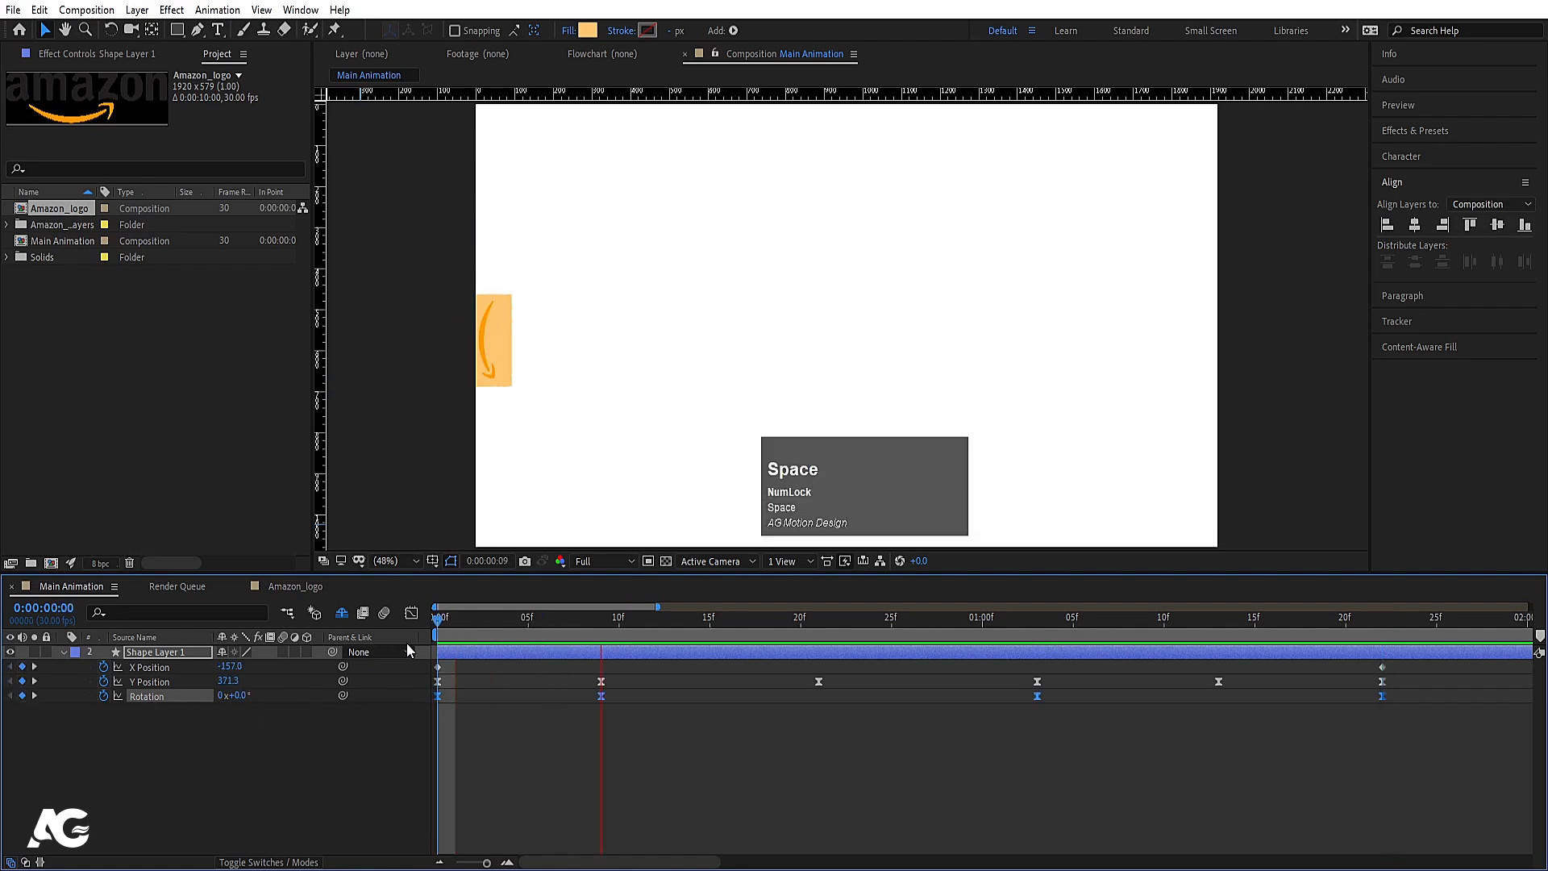
pyautogui.press('space')
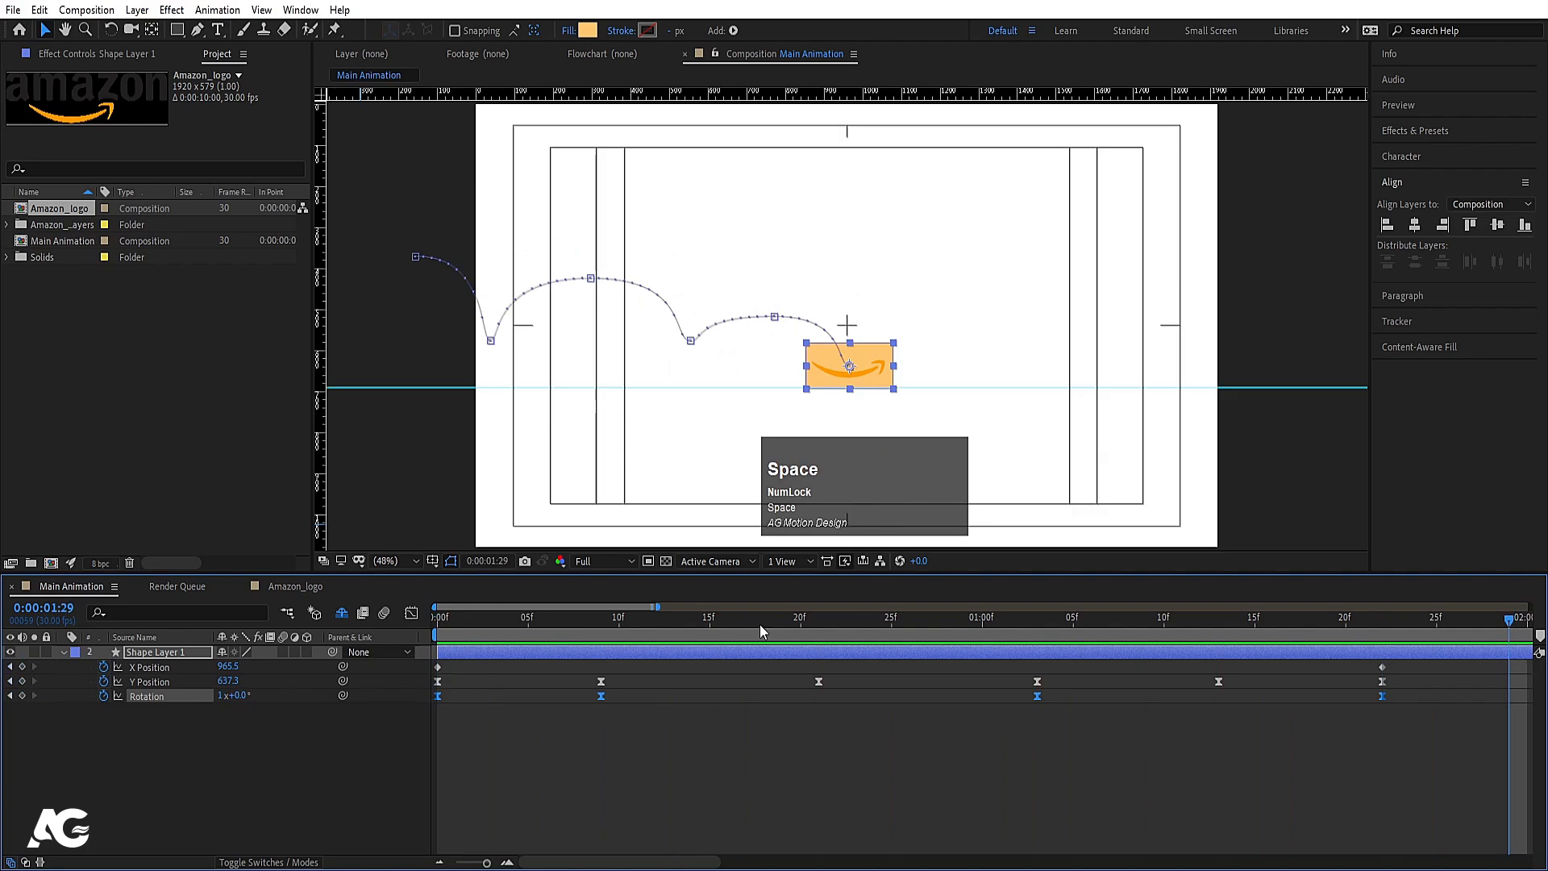
pyautogui.click(571, 645)
pyautogui.press('space')
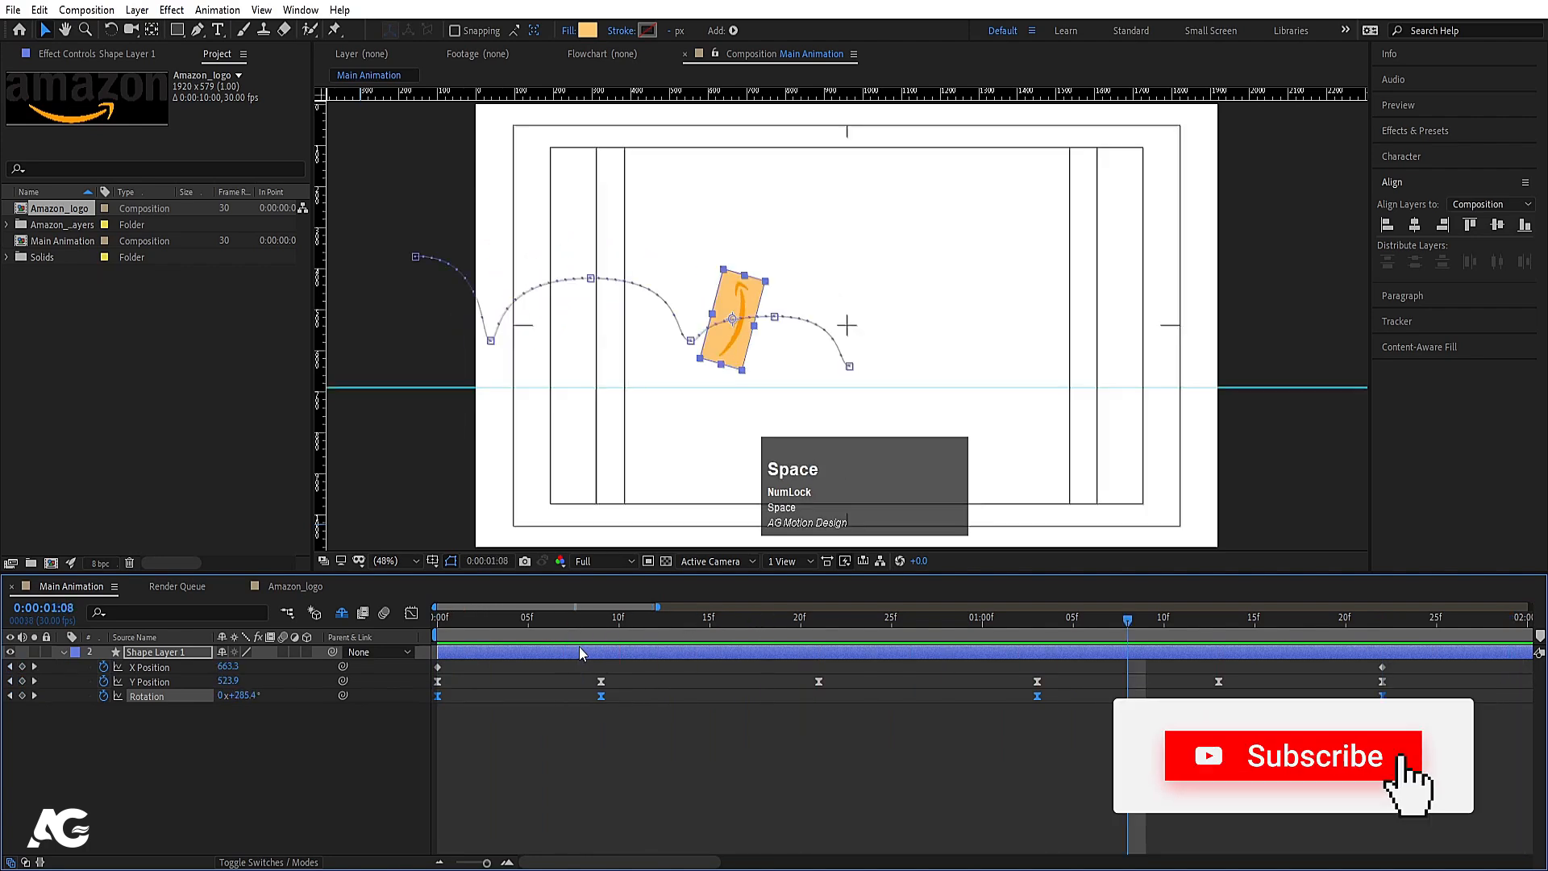
# Step: Enable motion blur for Shape Layer 1
pyautogui.press('-')
pyautogui.press('-')
pyautogui.press('-')
pyautogui.press('-')
pyautogui.press('-')
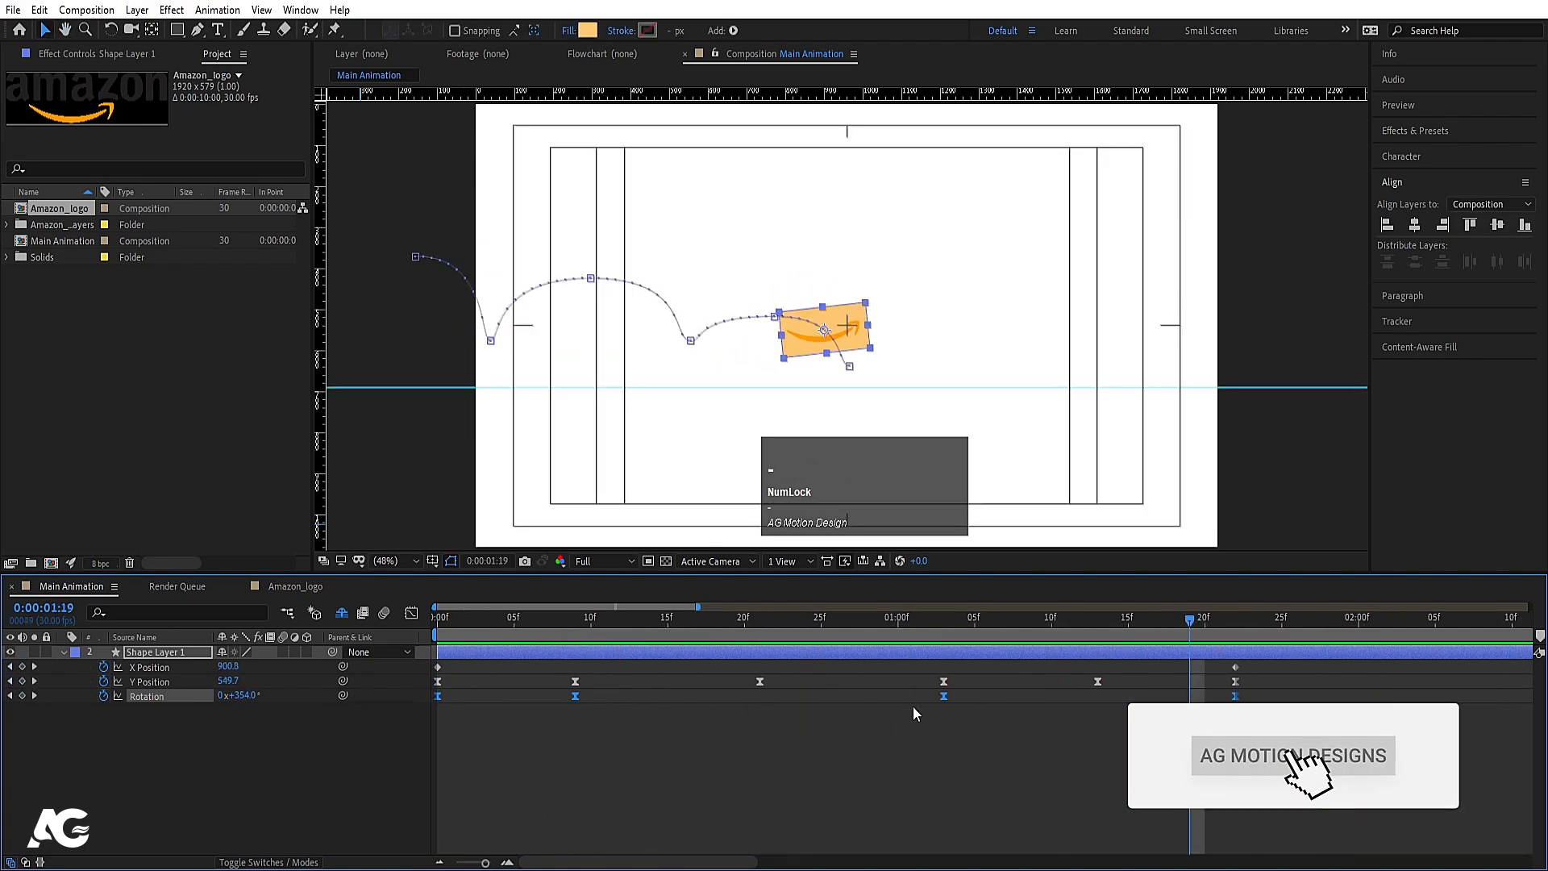
pyautogui.click(282, 651)
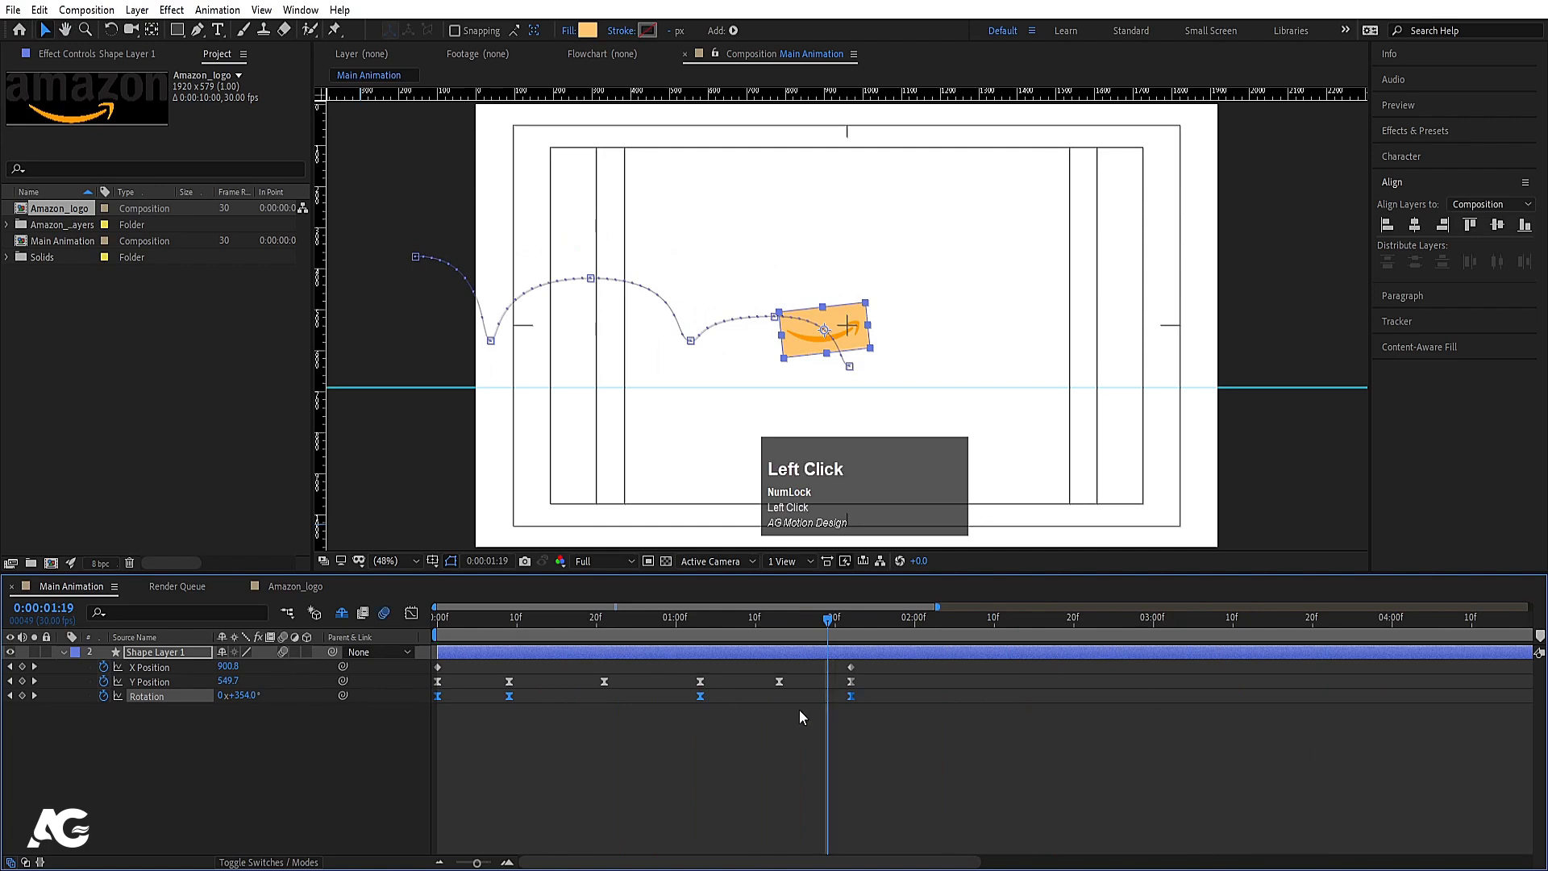
# Step: Compress all of Shape Layer 1's keyframes proportionally so the last ones fall at 0:00:00:29, and preview the faster bounce
pyautogui.moveTo(906, 738); pyautogui.dragTo(168, 644)
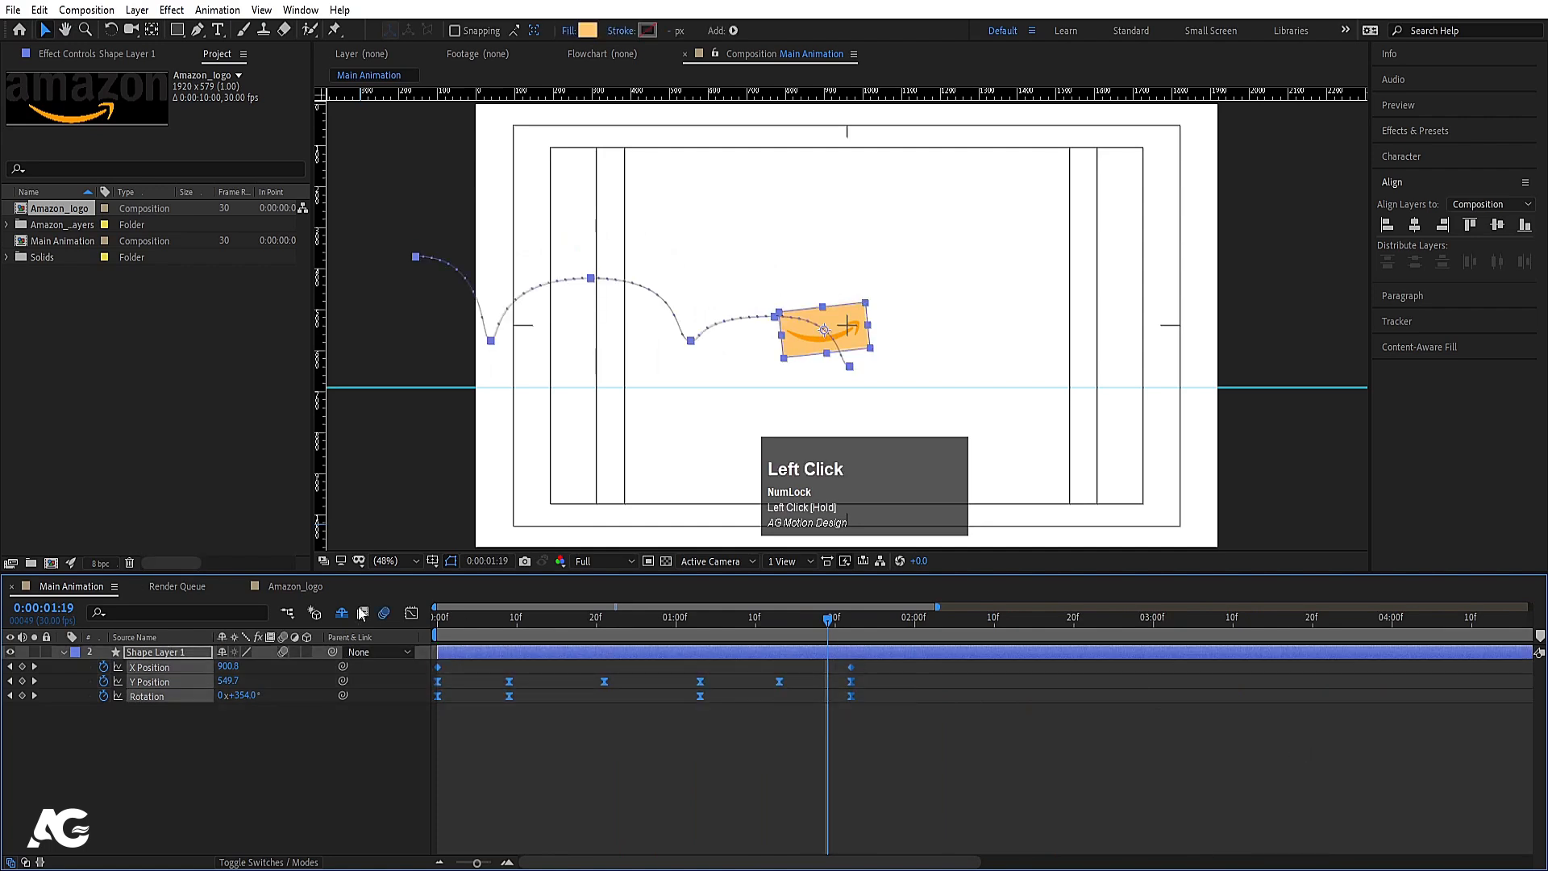
pyautogui.moveTo(852, 667); pyautogui.dragTo(673, 662)
pyautogui.press('space')
pyautogui.press('space')
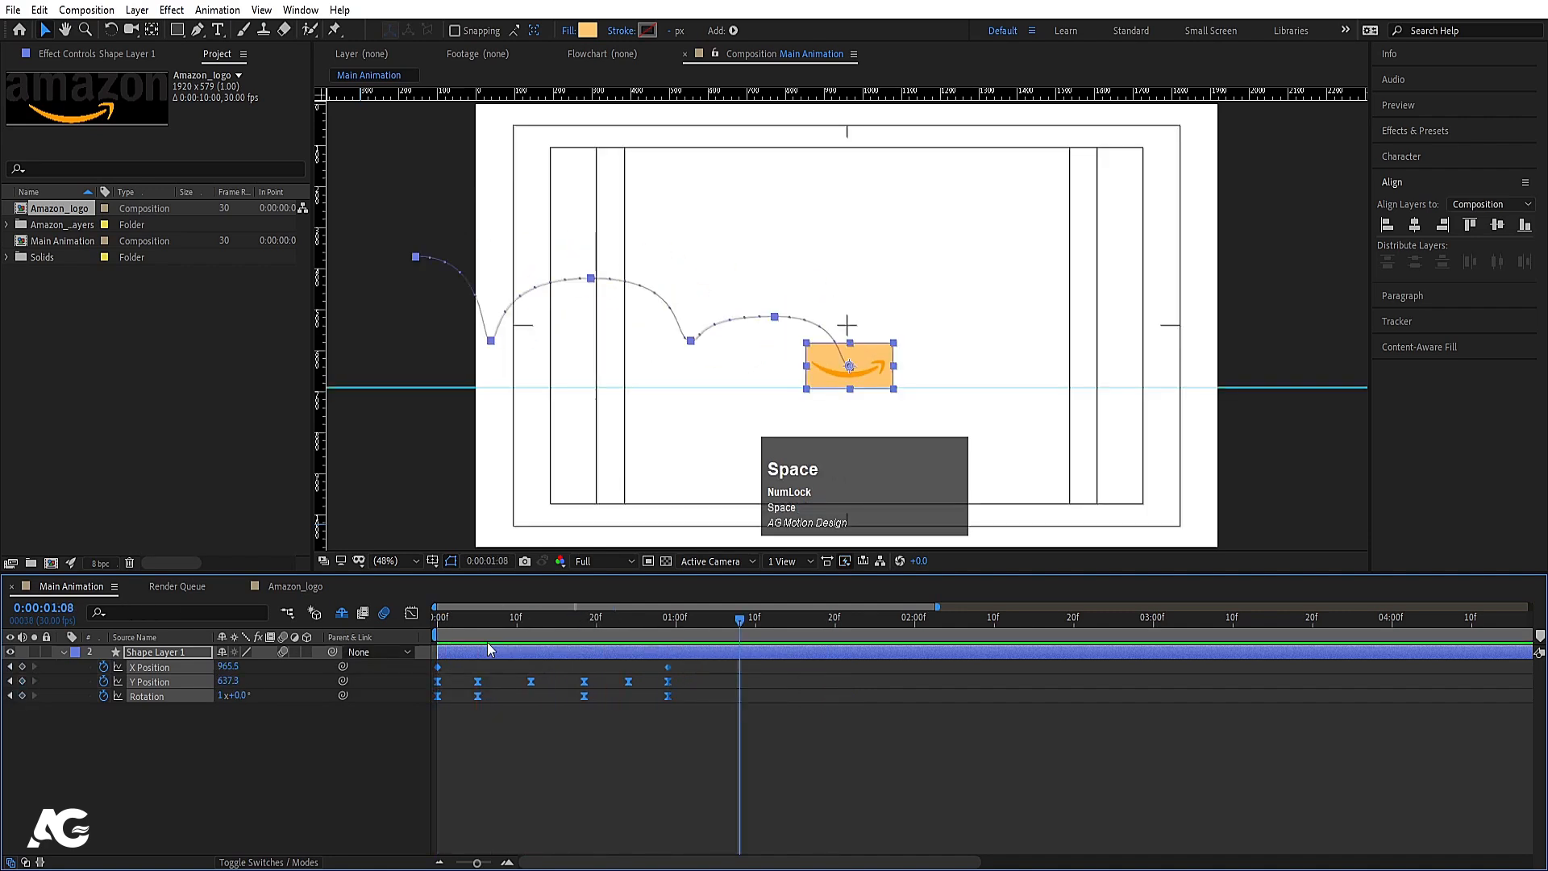
pyautogui.click(436, 620)
pyautogui.press('space')
pyautogui.press('space')
pyautogui.click(437, 617)
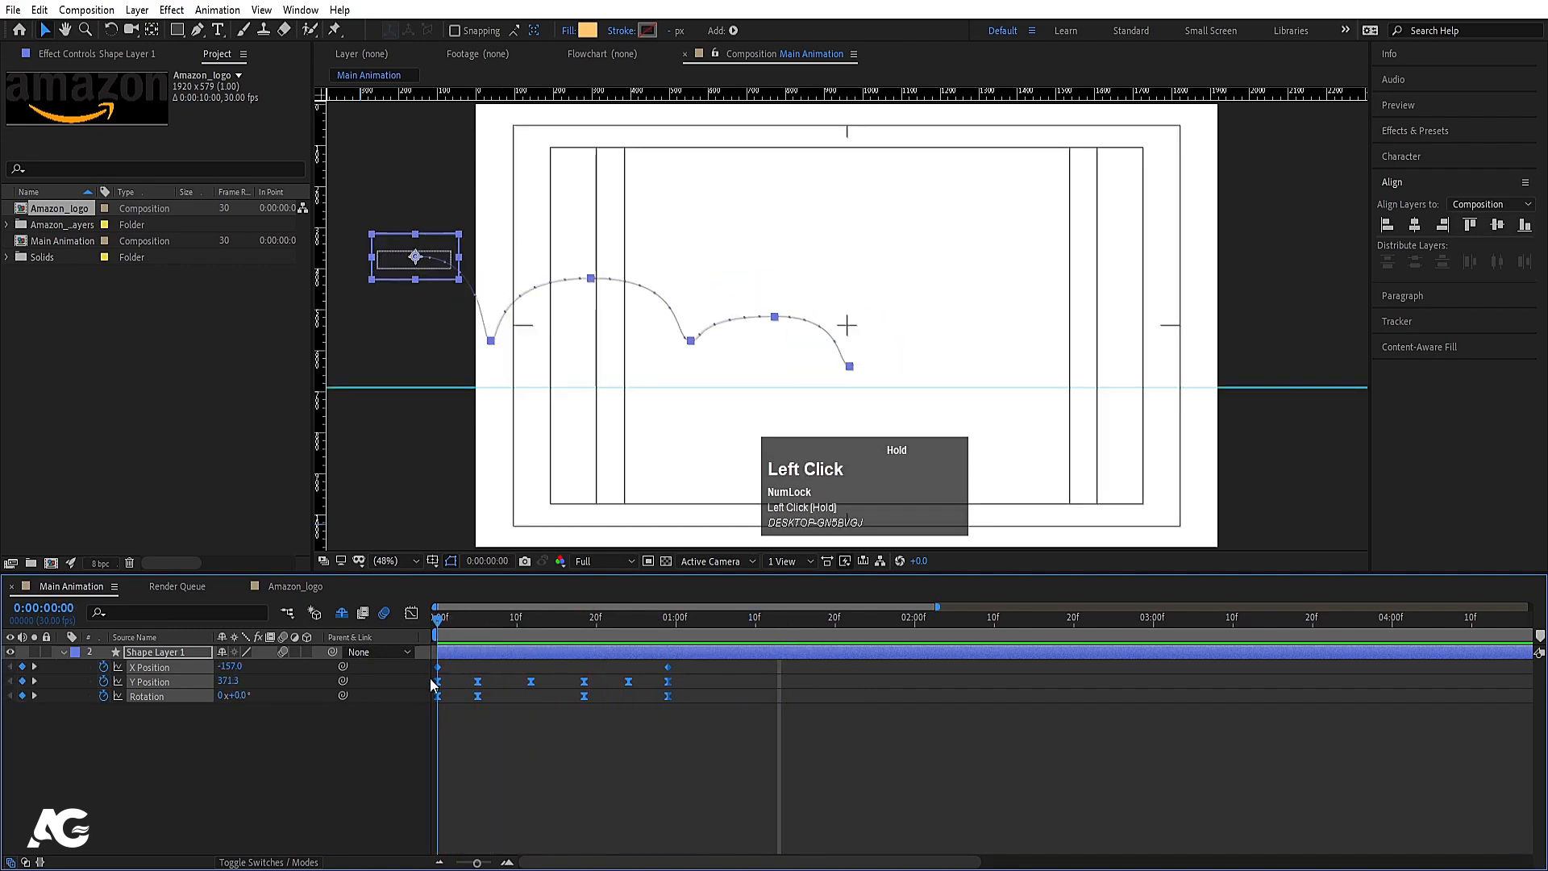
pyautogui.press('space')
pyautogui.press('space')
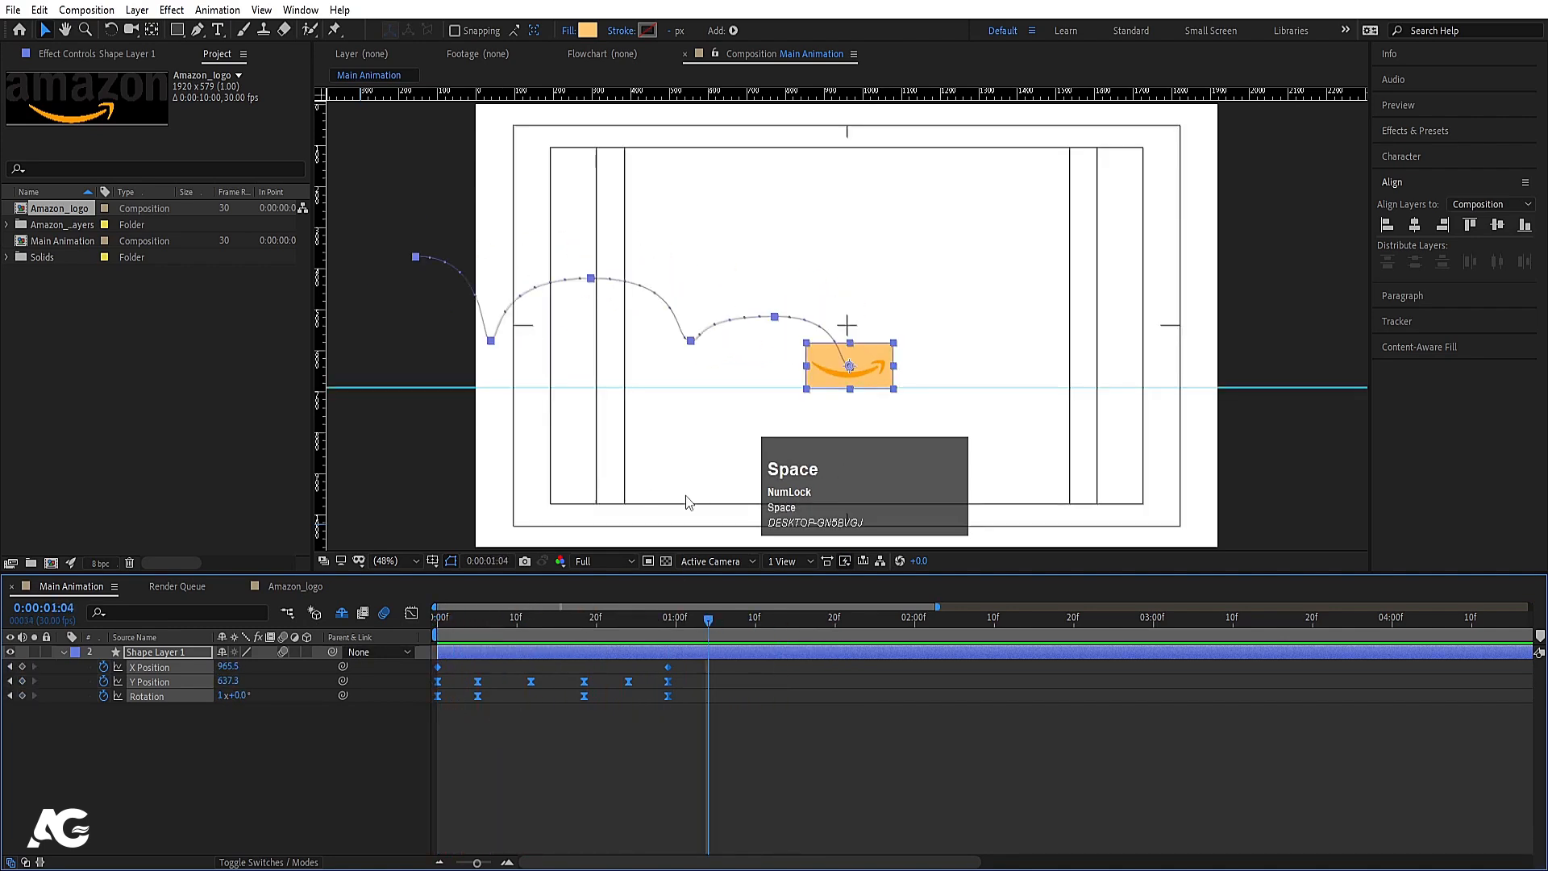
# Step: Go to Shape Layer 1's last keyframe at 0:00:00:29 and add a null object to the composition
pyautogui.click(678, 730)
pyautogui.press('j')
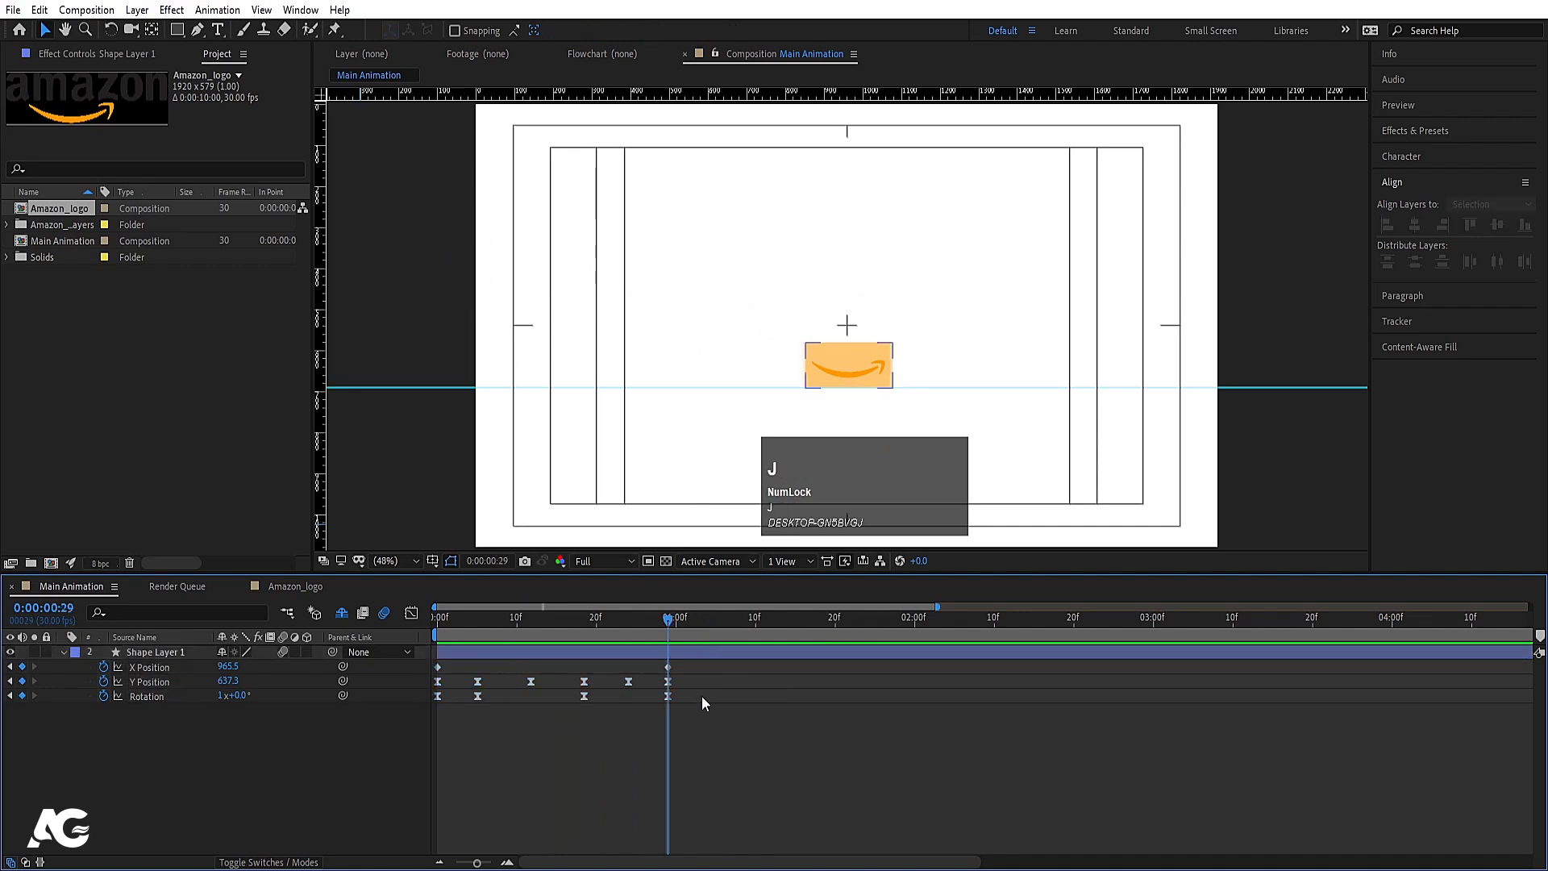
pyautogui.click(697, 649)
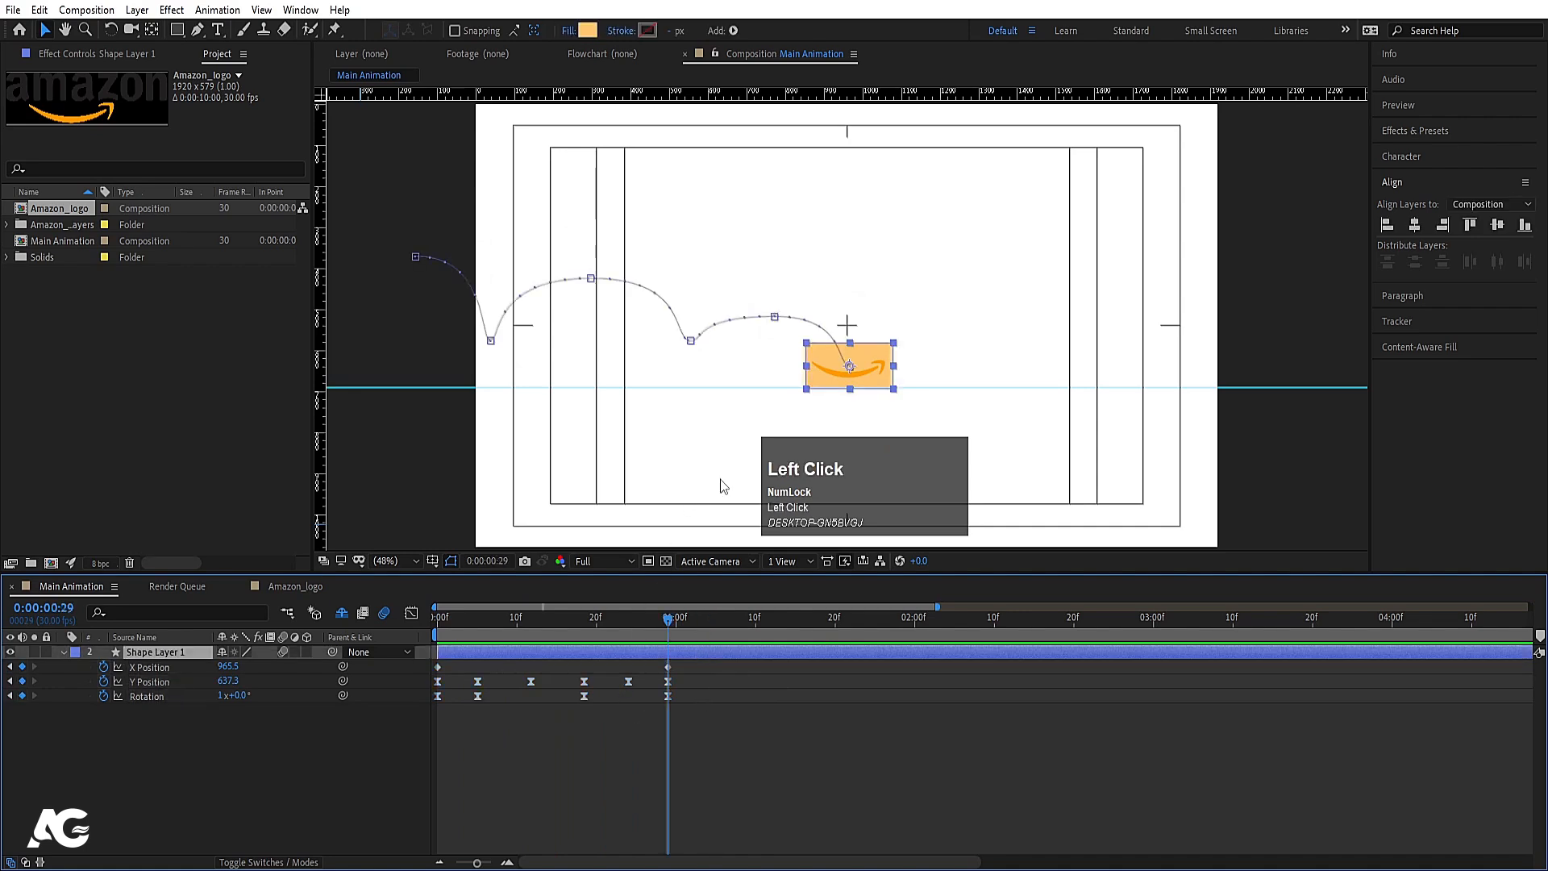
pyautogui.click(234, 791)
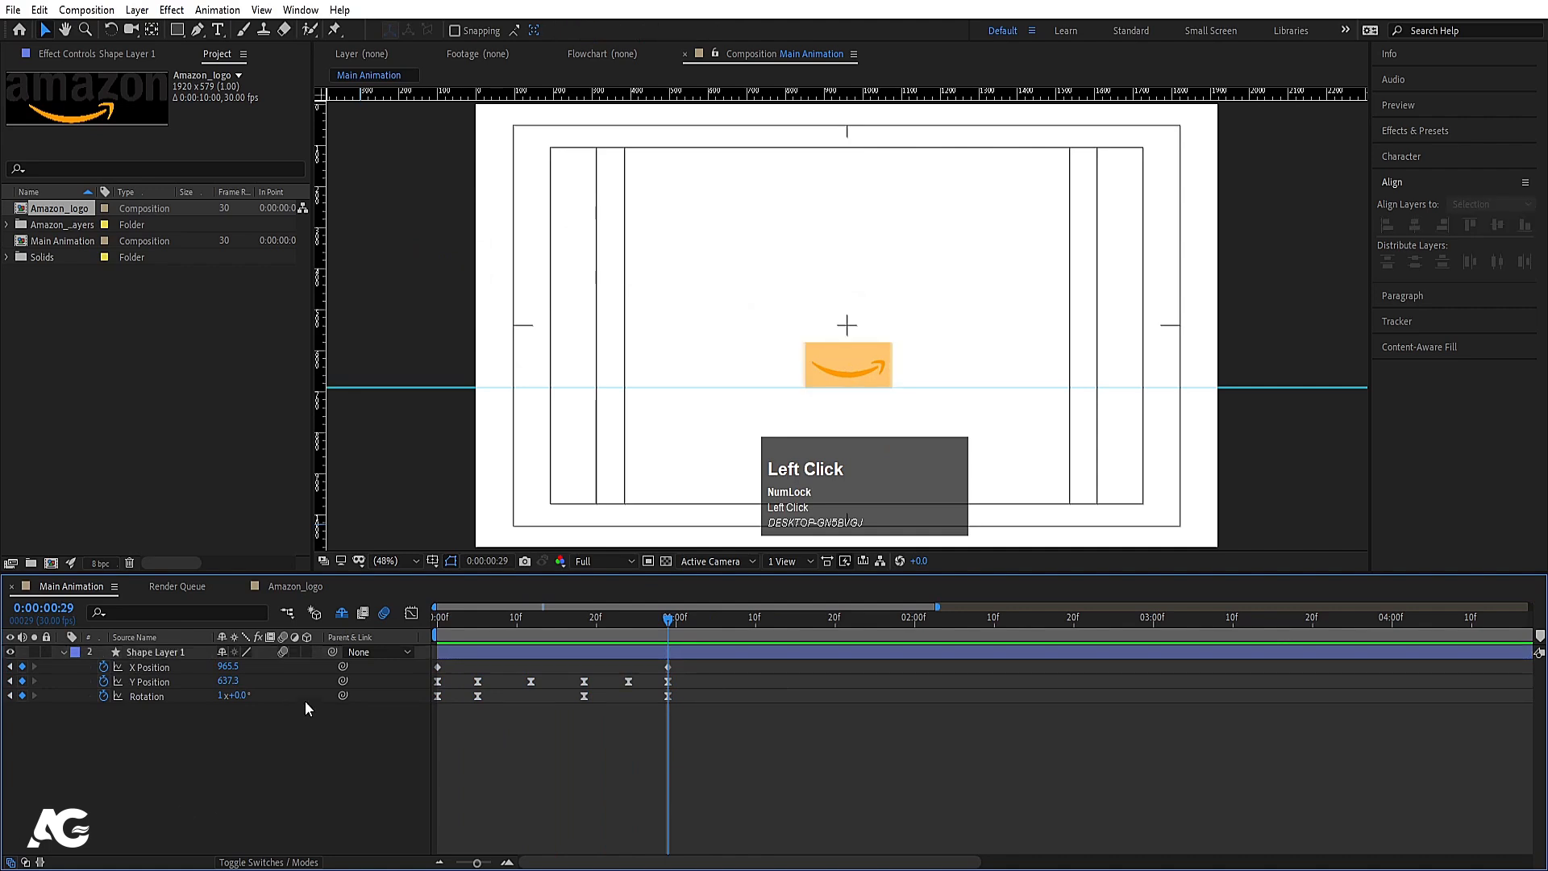
pyautogui.rightClick(298, 790)
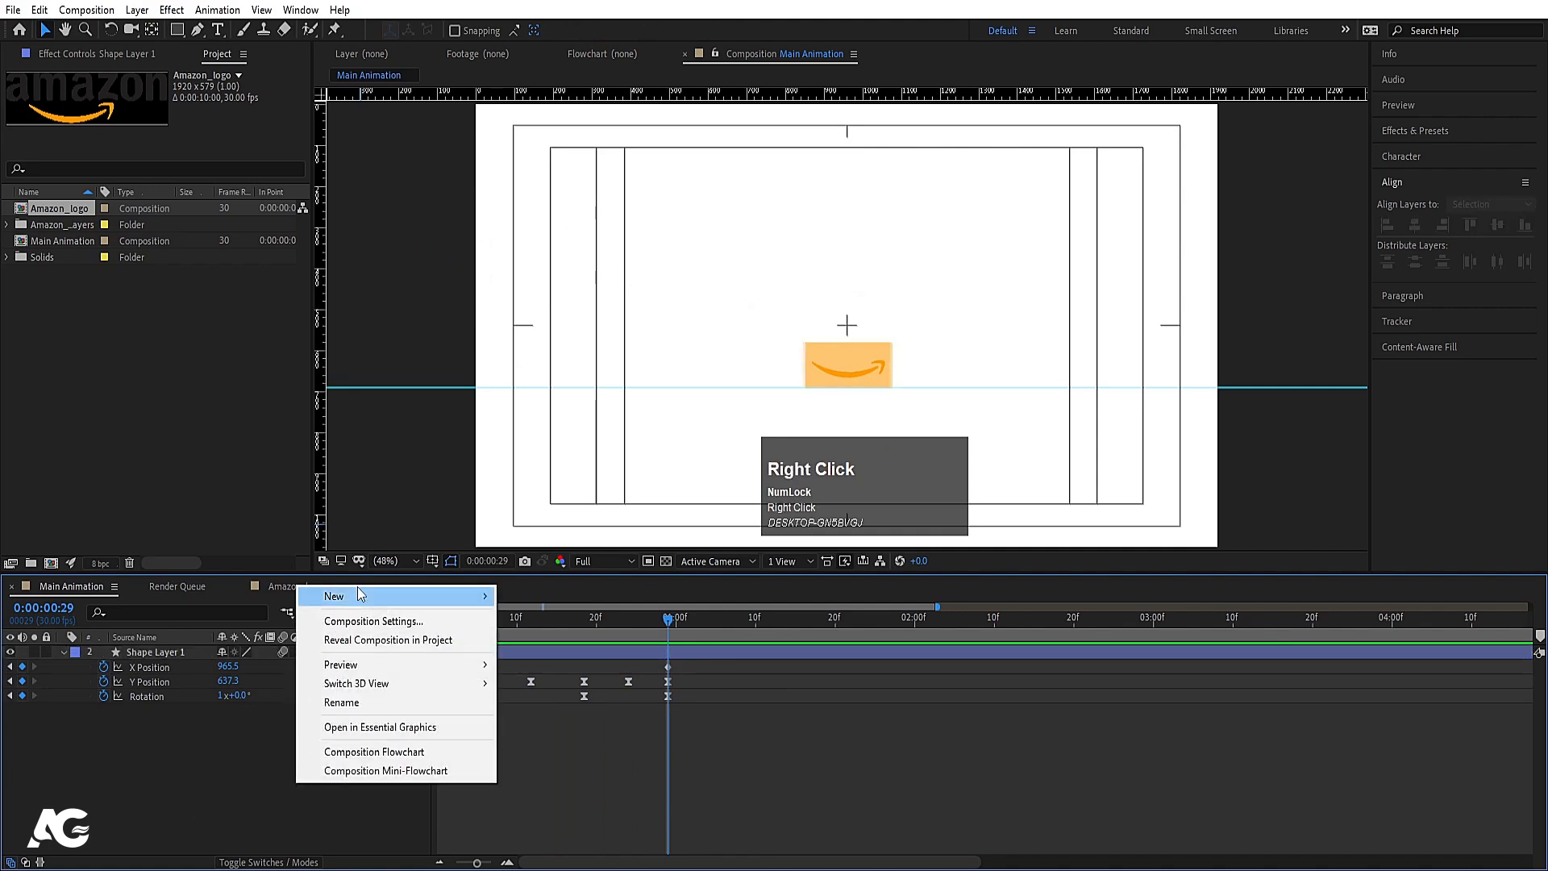
pyautogui.click(353, 597)
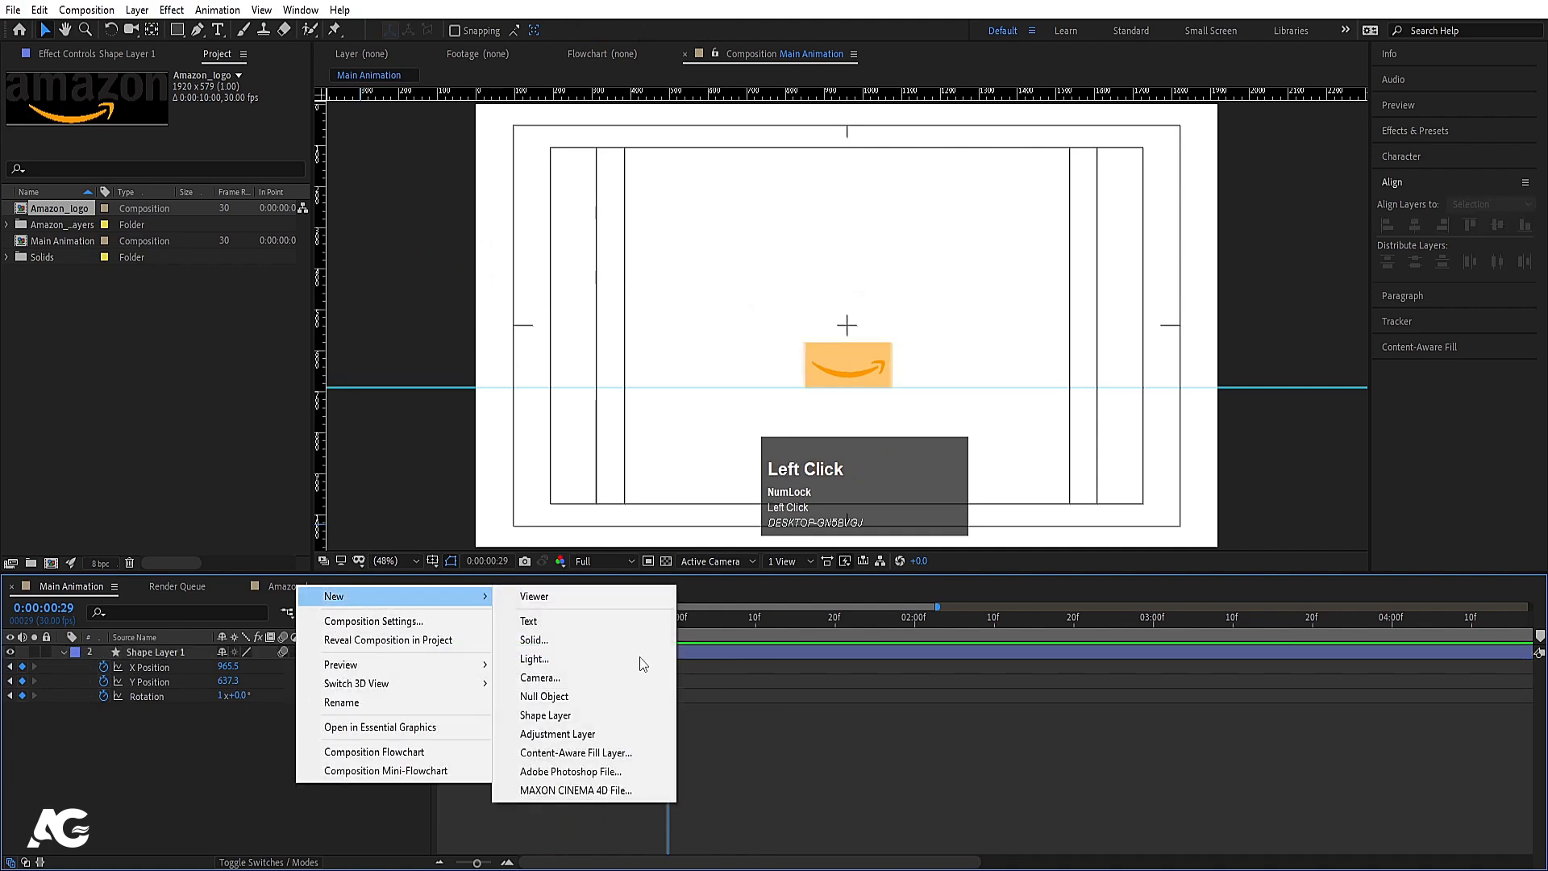
pyautogui.click(604, 695)
pyautogui.click(136, 664)
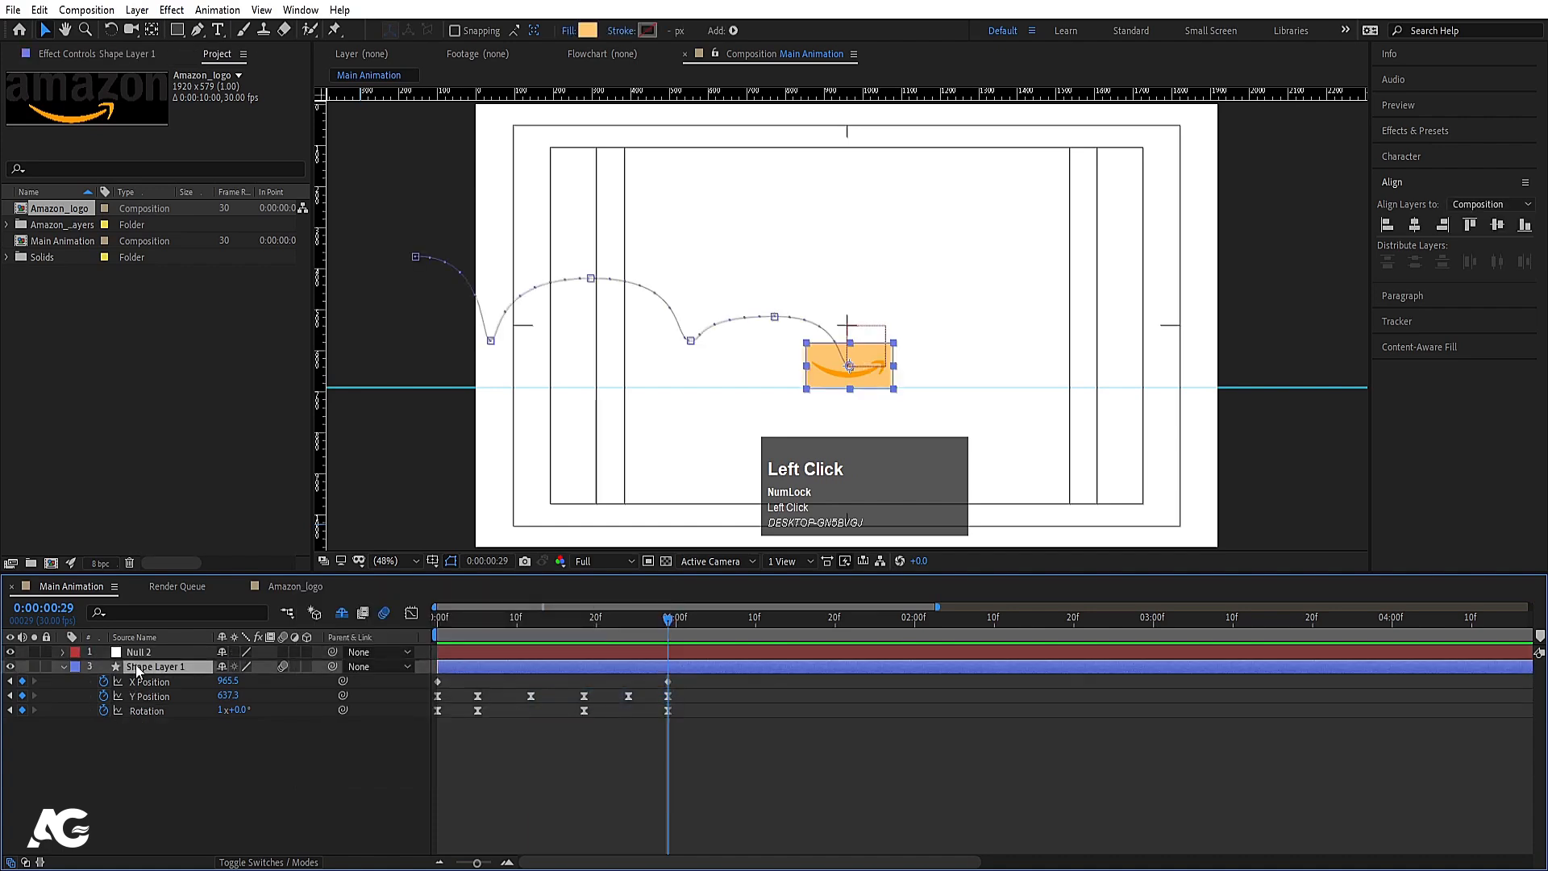
pyautogui.click(138, 651)
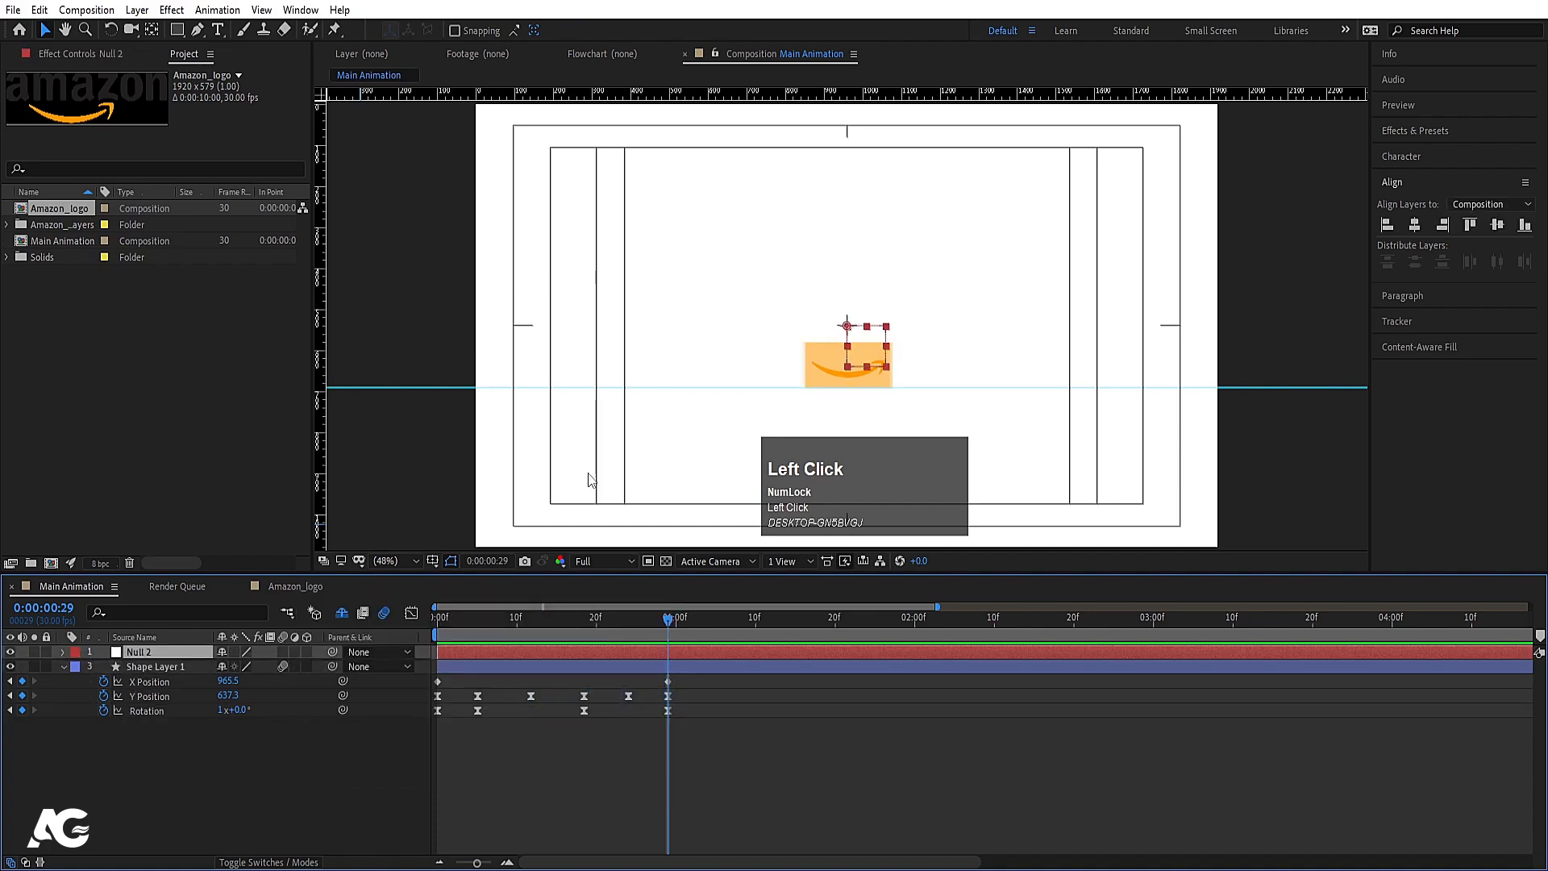
# Step: Move Null 2 down to the guide at the box's lower edge and parent Shape Layer 1 to it
pyautogui.scroll(4, 865, 366)
pyautogui.moveTo(865, 365); pyautogui.dragTo(868, 398)
pyautogui.click(184, 667)
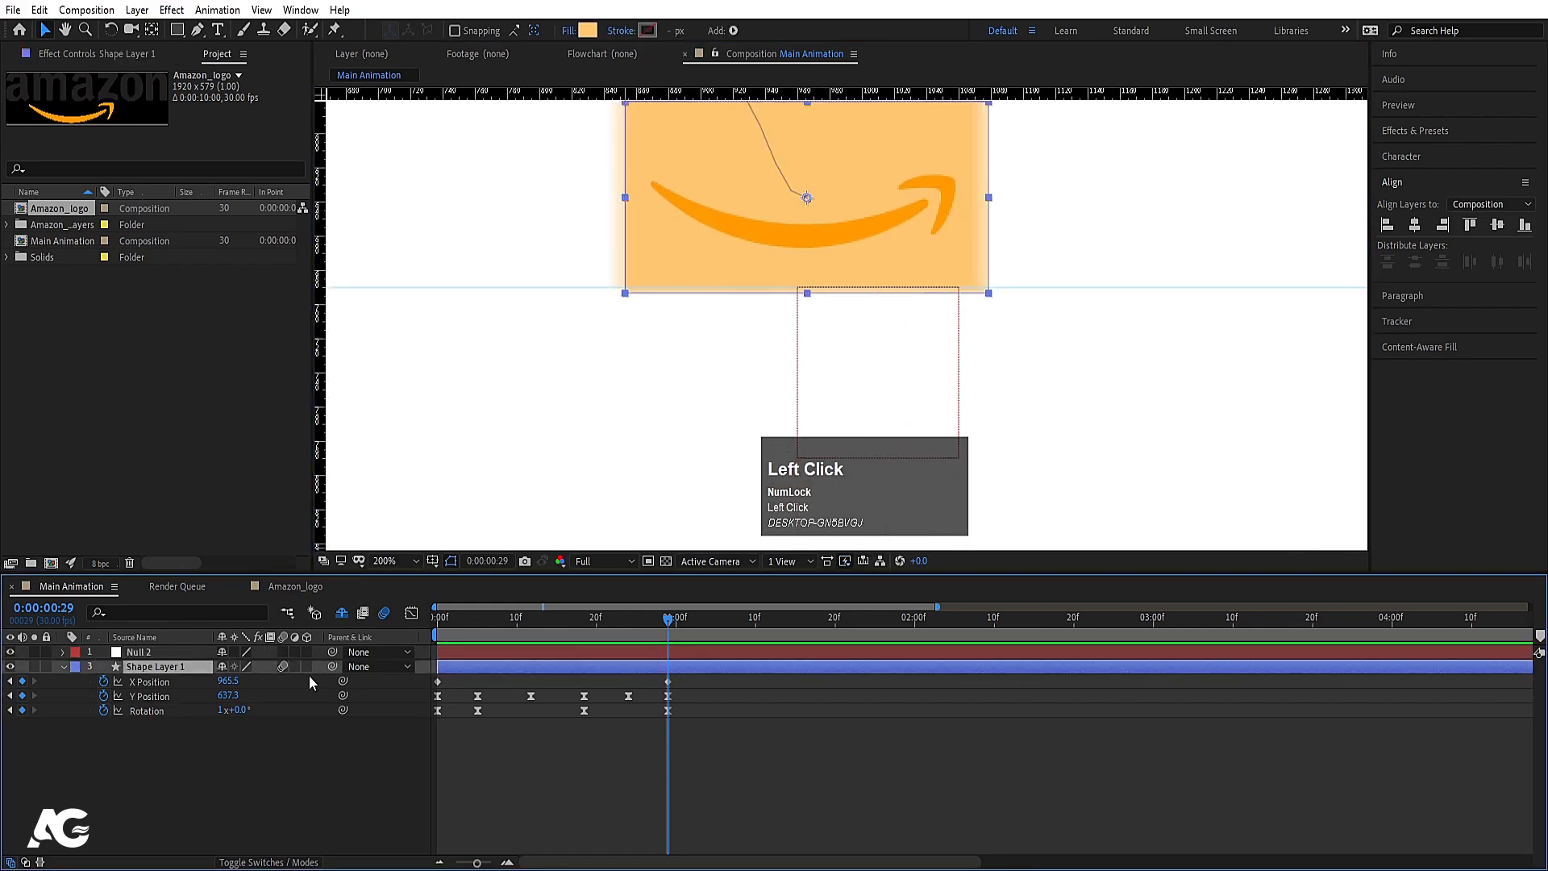
pyautogui.moveTo(332, 666); pyautogui.dragTo(162, 651)
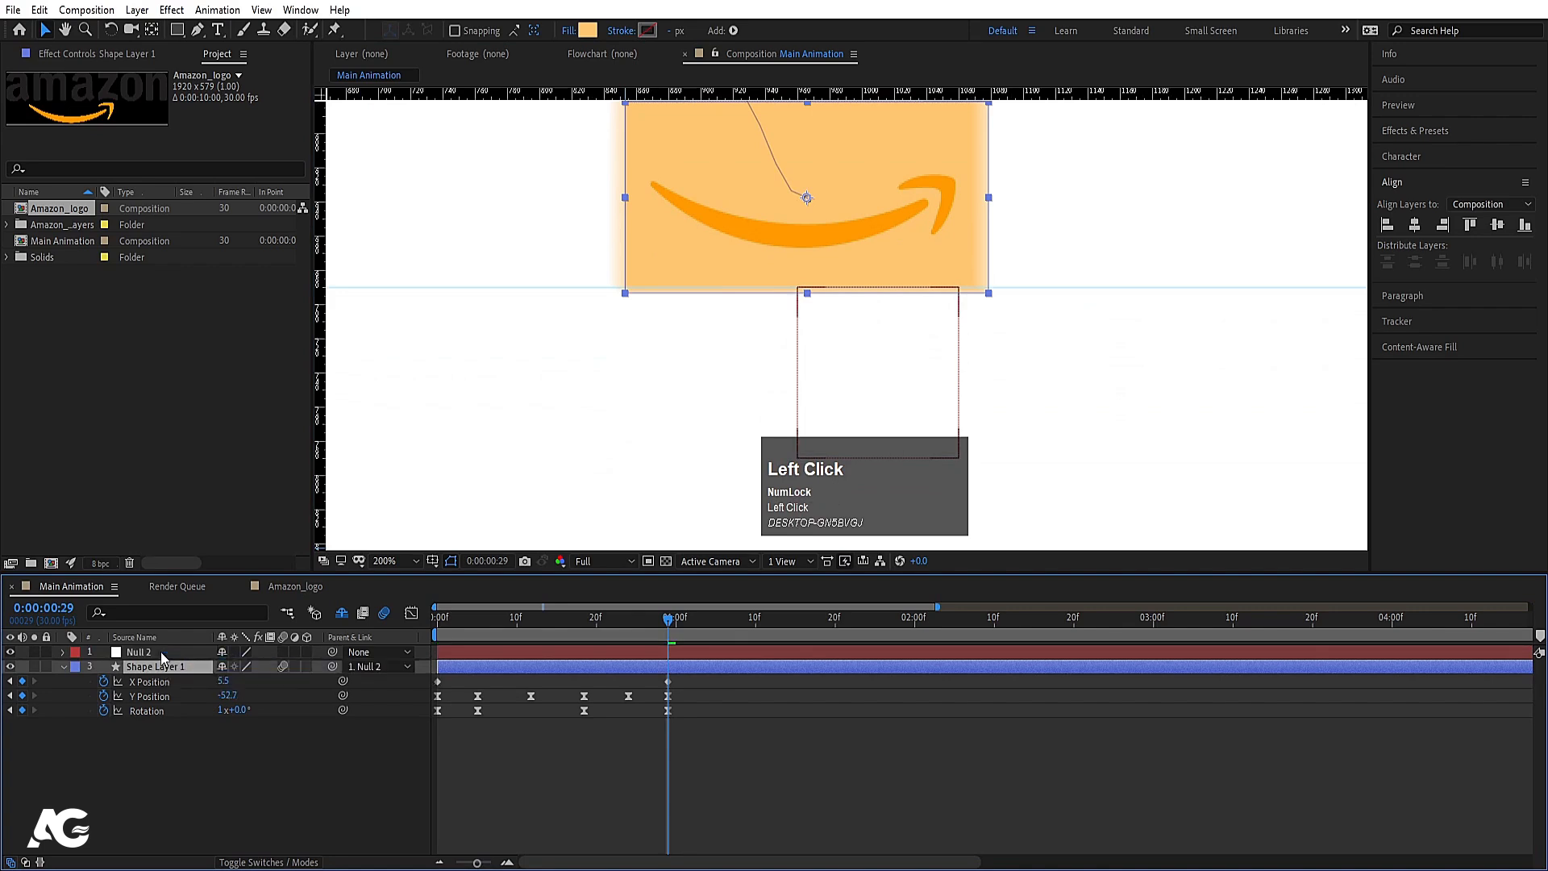
# Step: Keyframe Null 2's Scale with Easy Ease from 100% at 0:00:00:29 to a squashed 142, 58% at 0:00:01:08
pyautogui.click(161, 652)
pyautogui.press('s')
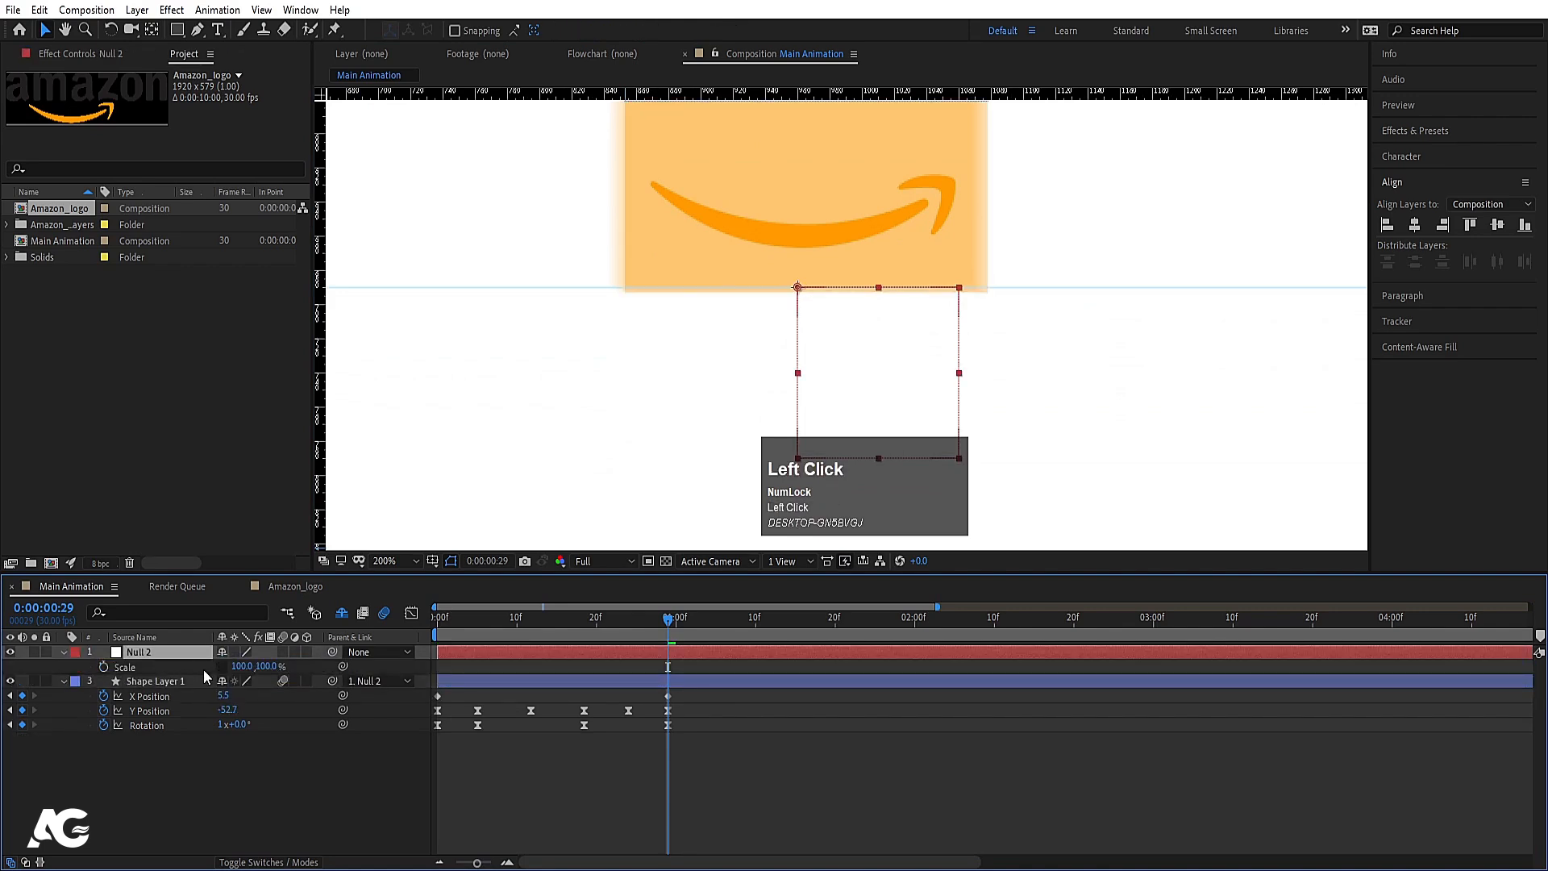
pyautogui.click(103, 667)
pyautogui.press('space')
pyautogui.press('space')
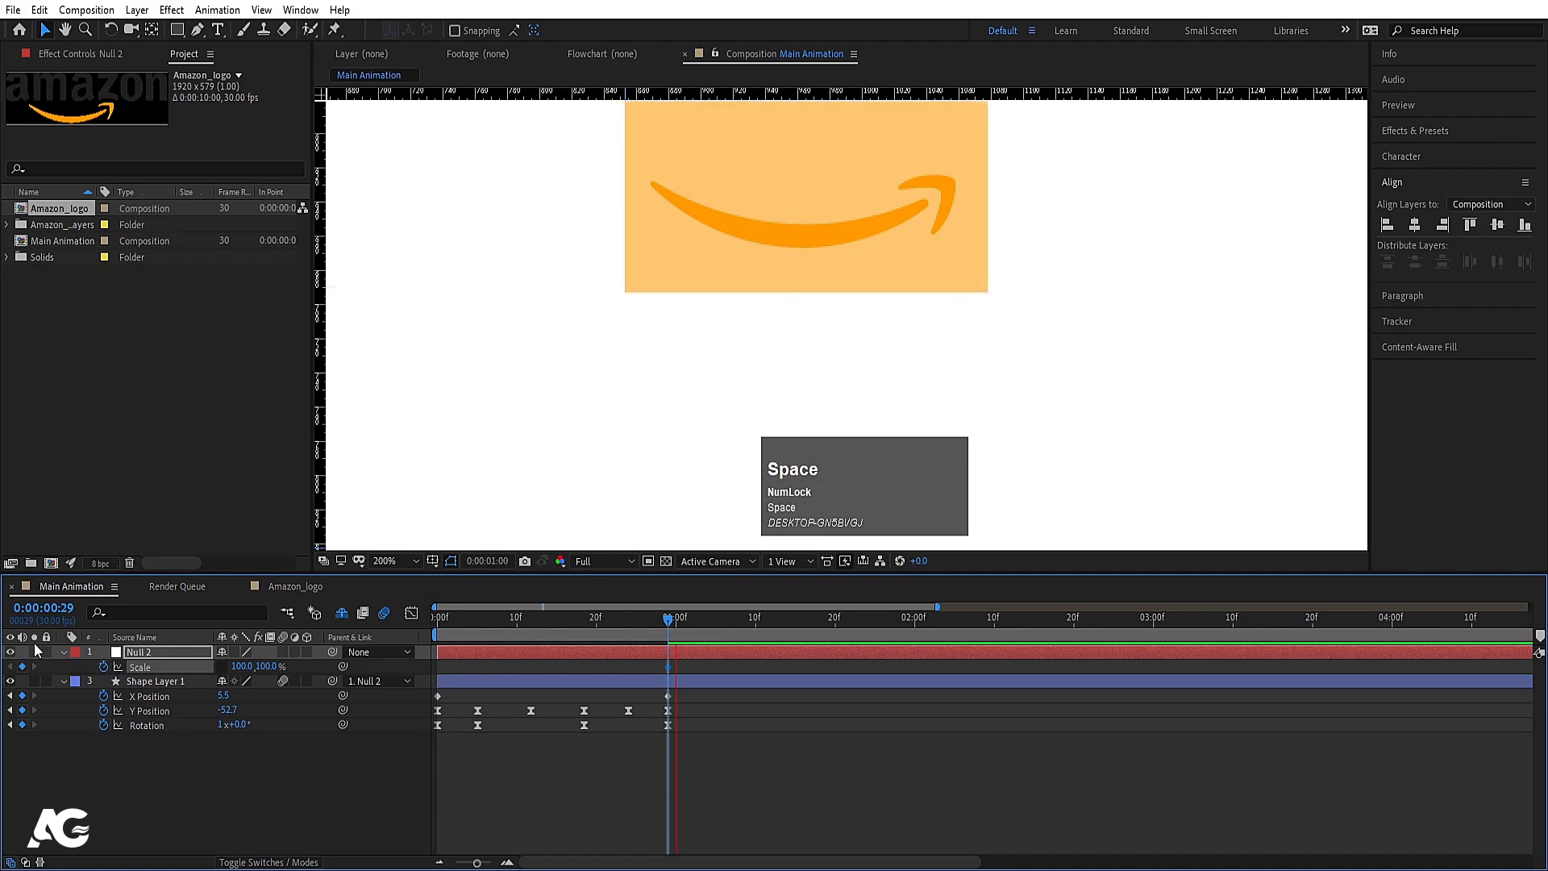
pyautogui.moveTo(268, 666); pyautogui.dragTo(510, 674)
pyautogui.moveTo(645, 667); pyautogui.dragTo(751, 674)
pyautogui.press('F9')
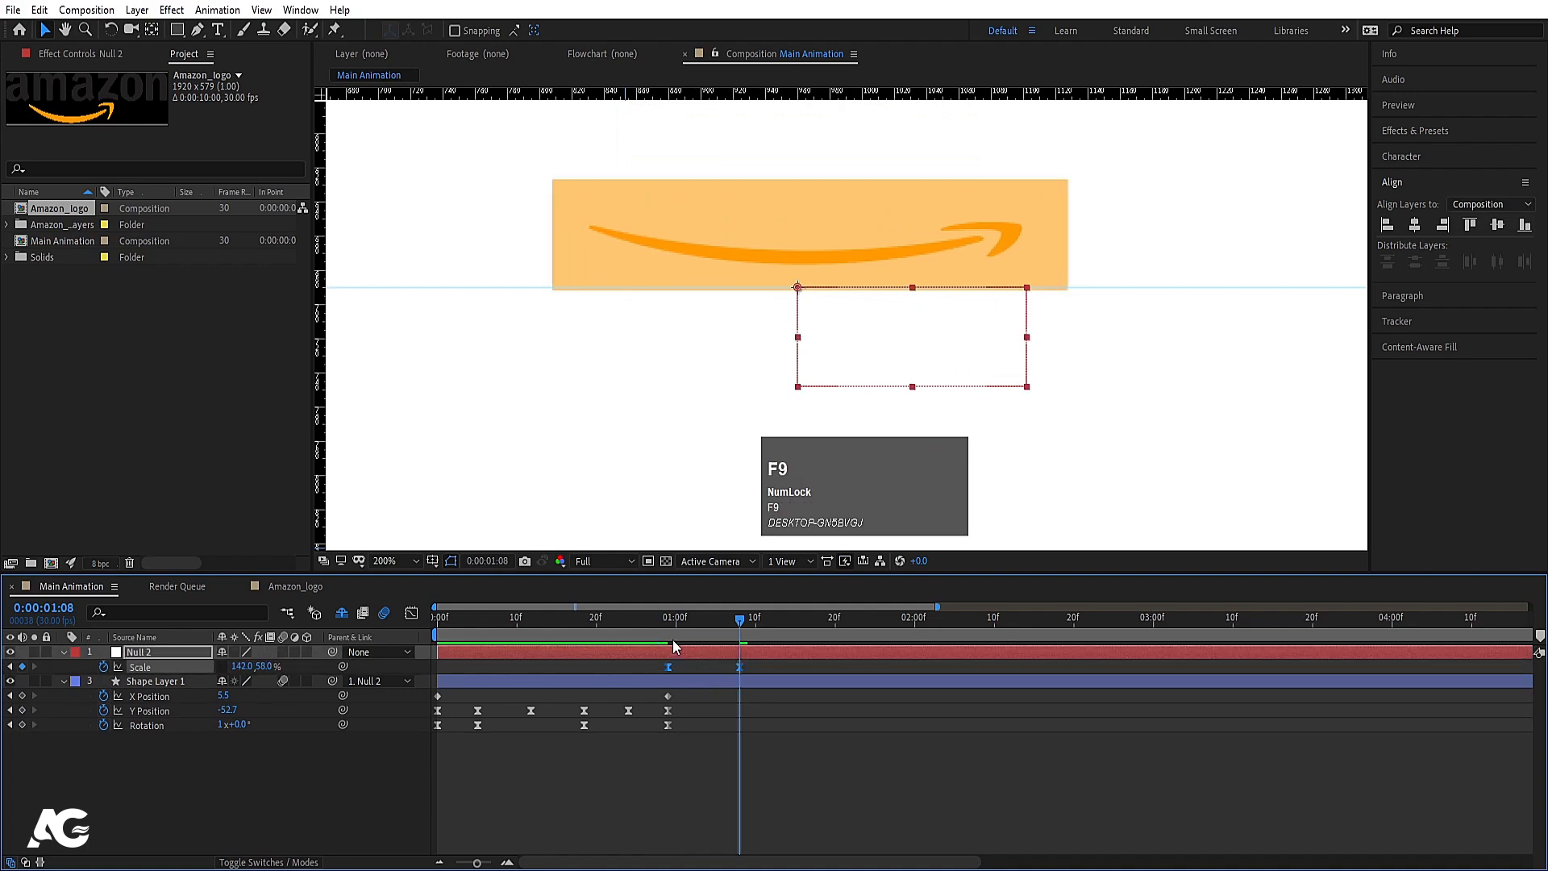
# Step: Fit the composition in the viewer and preview the squash from 0:00:00:29
pyautogui.click(669, 637)
pyautogui.click(408, 562)
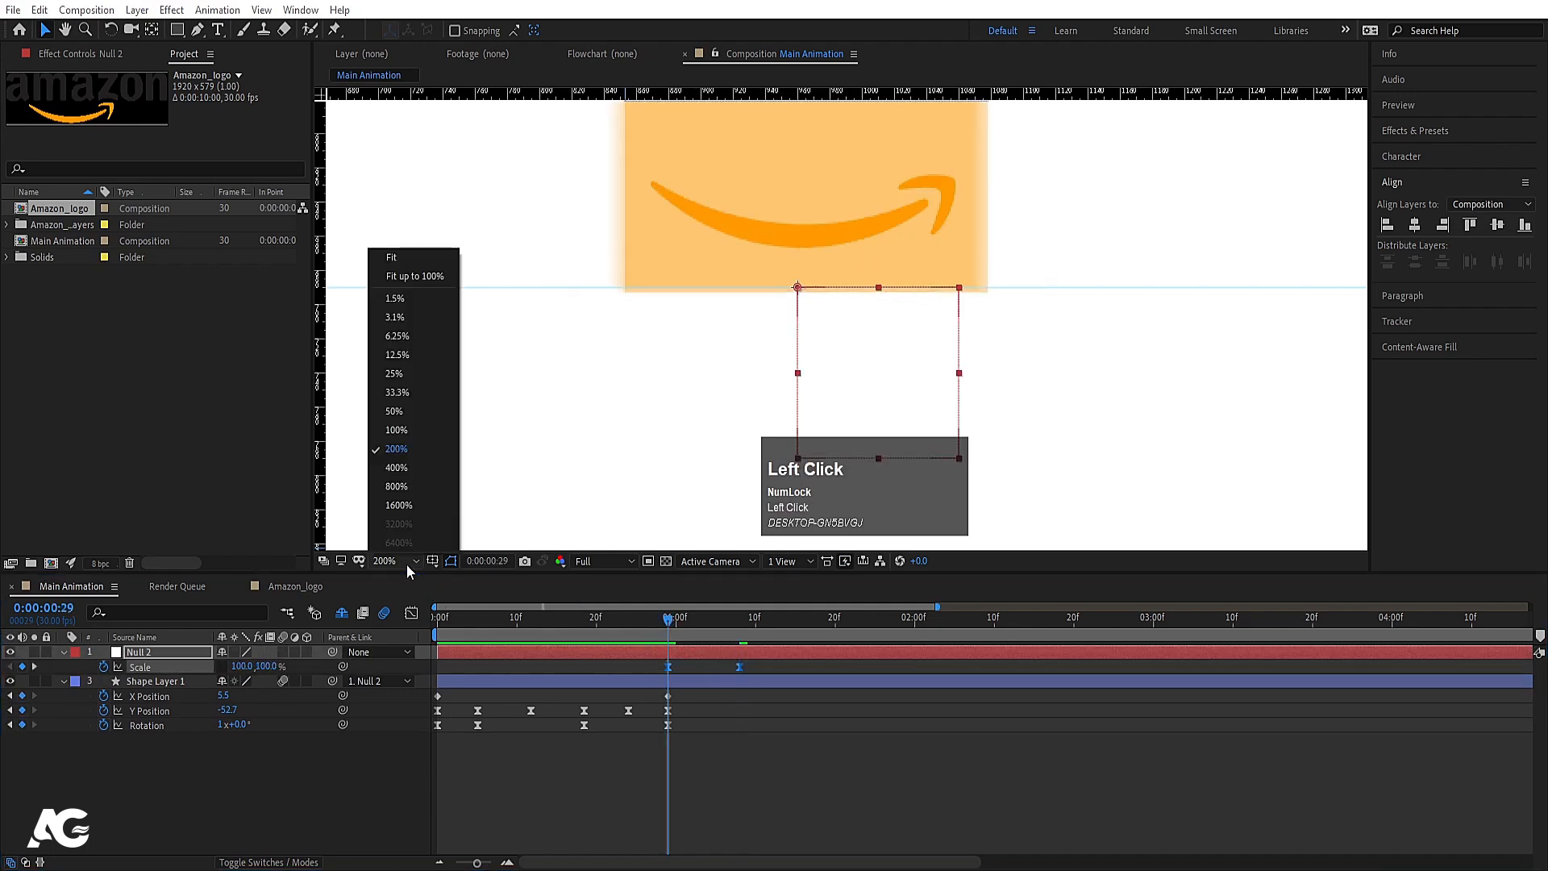
pyautogui.click(387, 275)
pyautogui.press('space')
pyautogui.click(670, 636)
pyautogui.press('space')
# Step: Strengthen the squash by setting Null 2's Scale at 0:00:01:08 to 192, 42%, and preview it from 0:00:00:29
pyautogui.press('k')
pyautogui.press('j')
pyautogui.moveTo(275, 663)
pyautogui.mouseDown()
pyautogui.moveTo(244, 668)
pyautogui.moveTo(287, 666)
pyautogui.mouseUp()
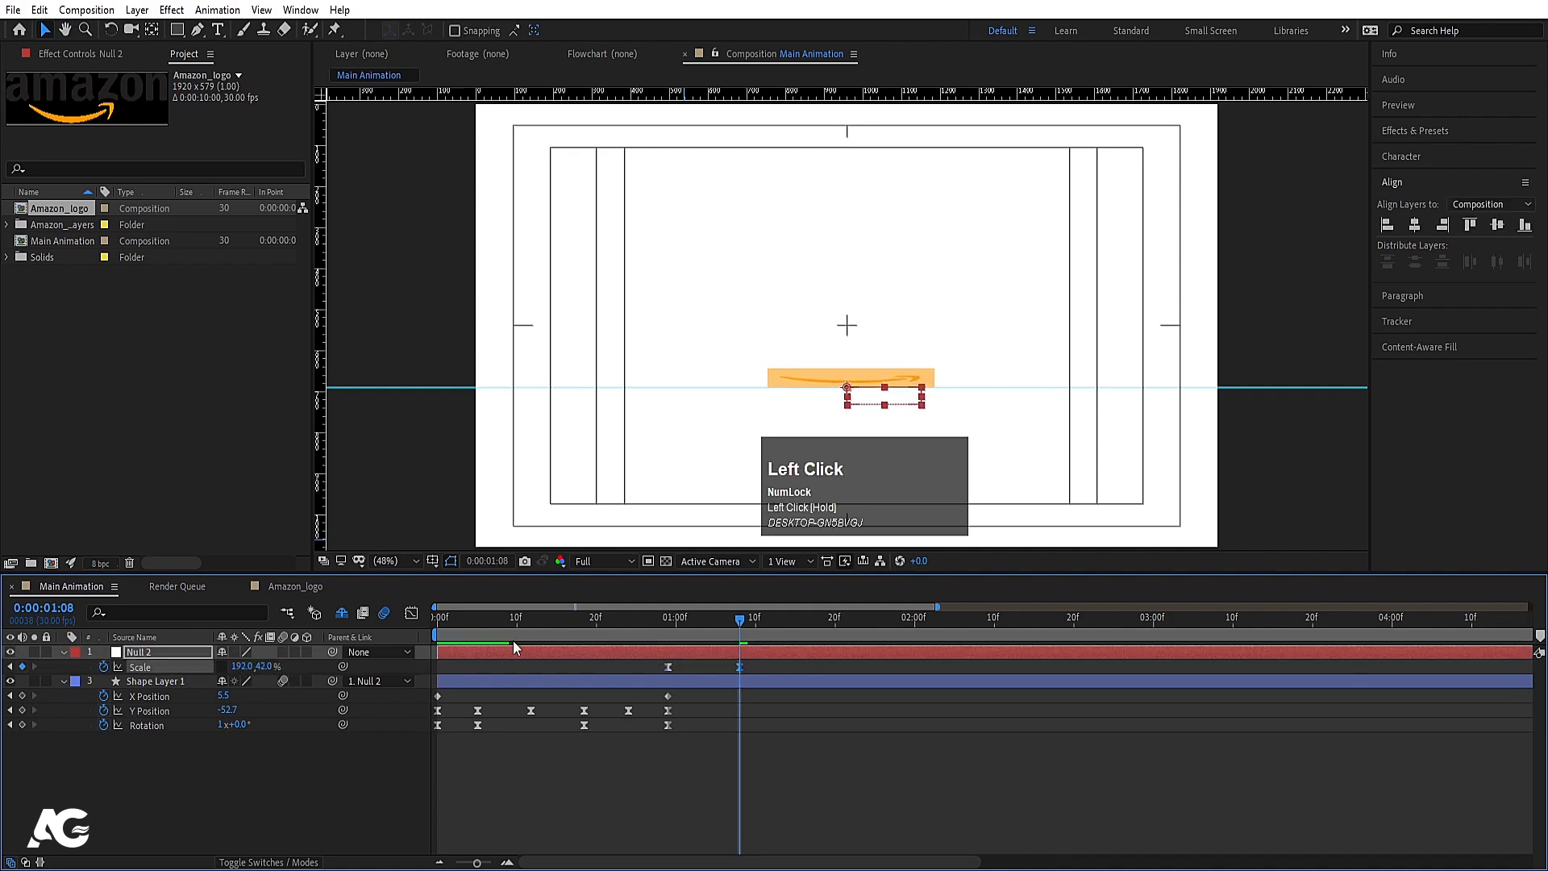
pyautogui.click(668, 623)
pyautogui.press('space')
# Step: Add a stretched Scale keyframe of 69, 139% to Null 2 at 0:00:01:16 and shift it slightly later
pyautogui.moveTo(786, 629); pyautogui.dragTo(803, 636)
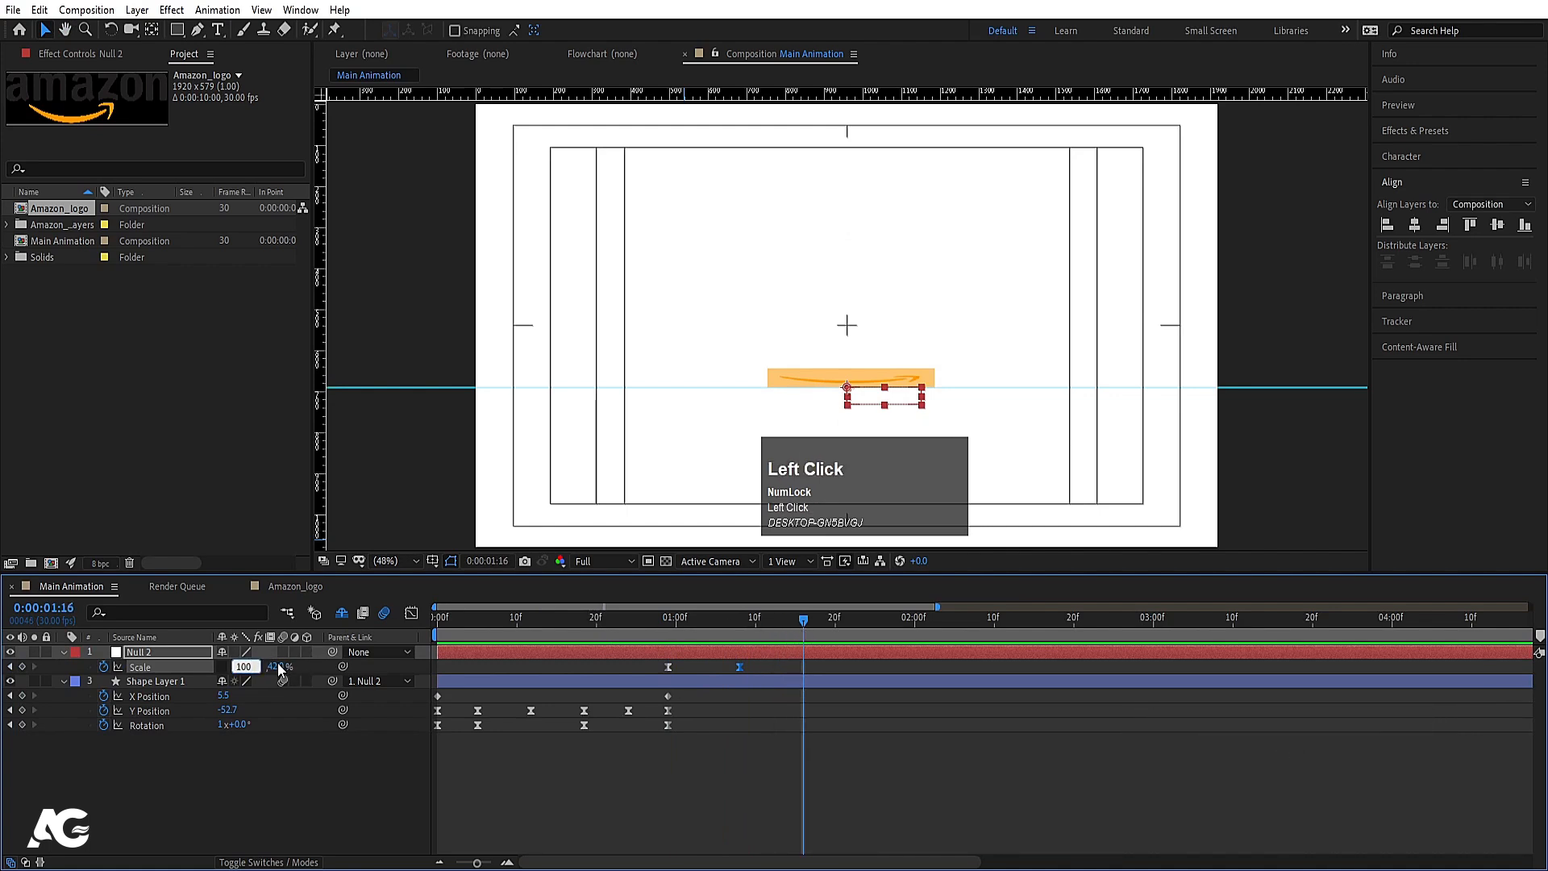
pyautogui.press('Return')
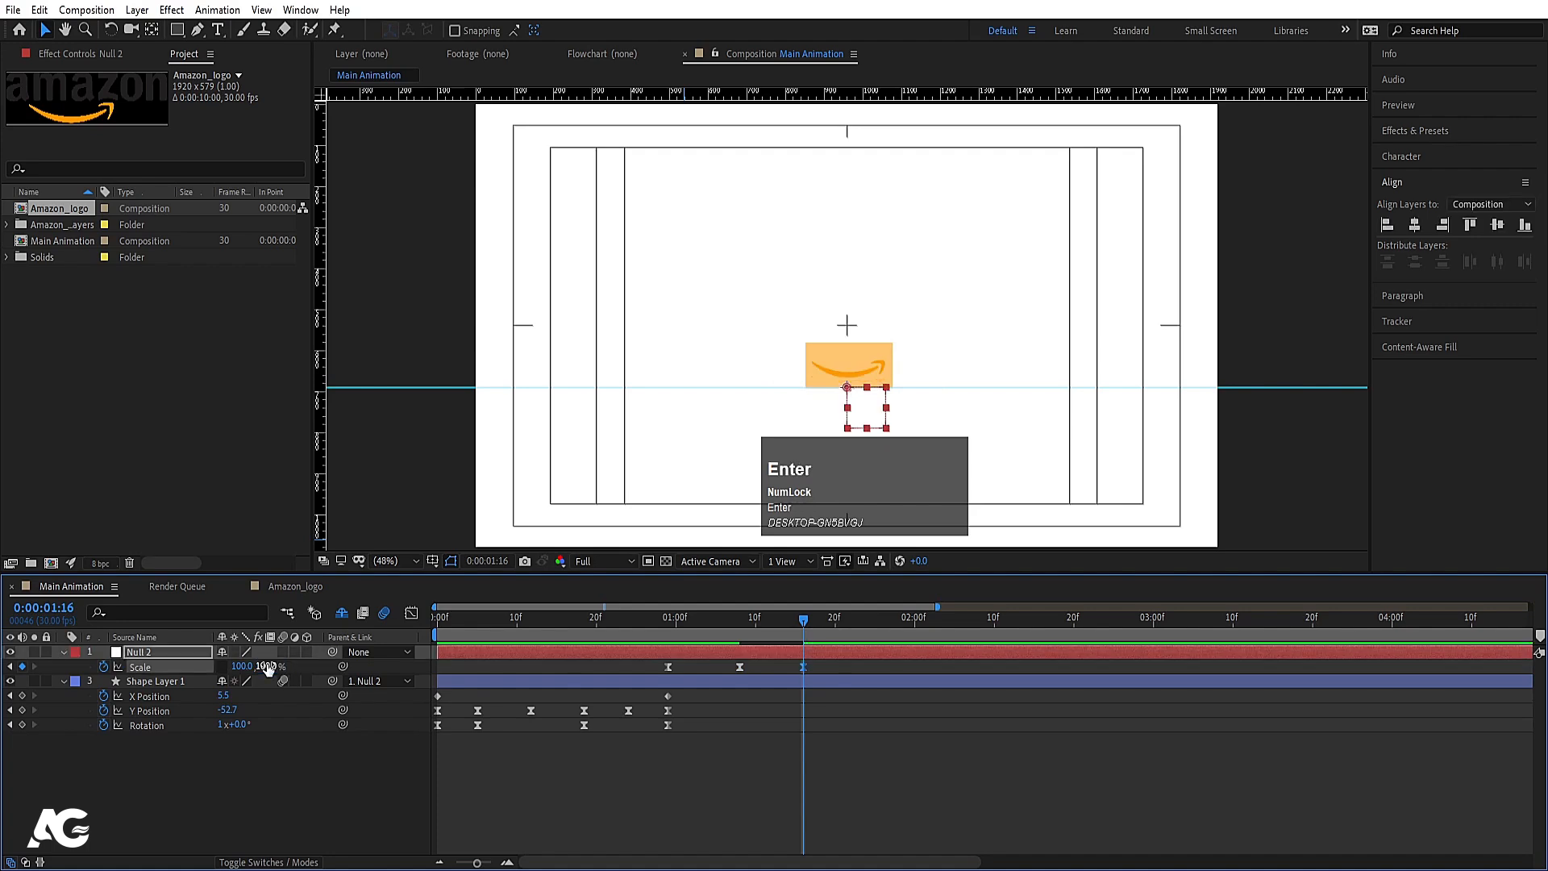
pyautogui.moveTo(255, 666); pyautogui.dragTo(289, 667)
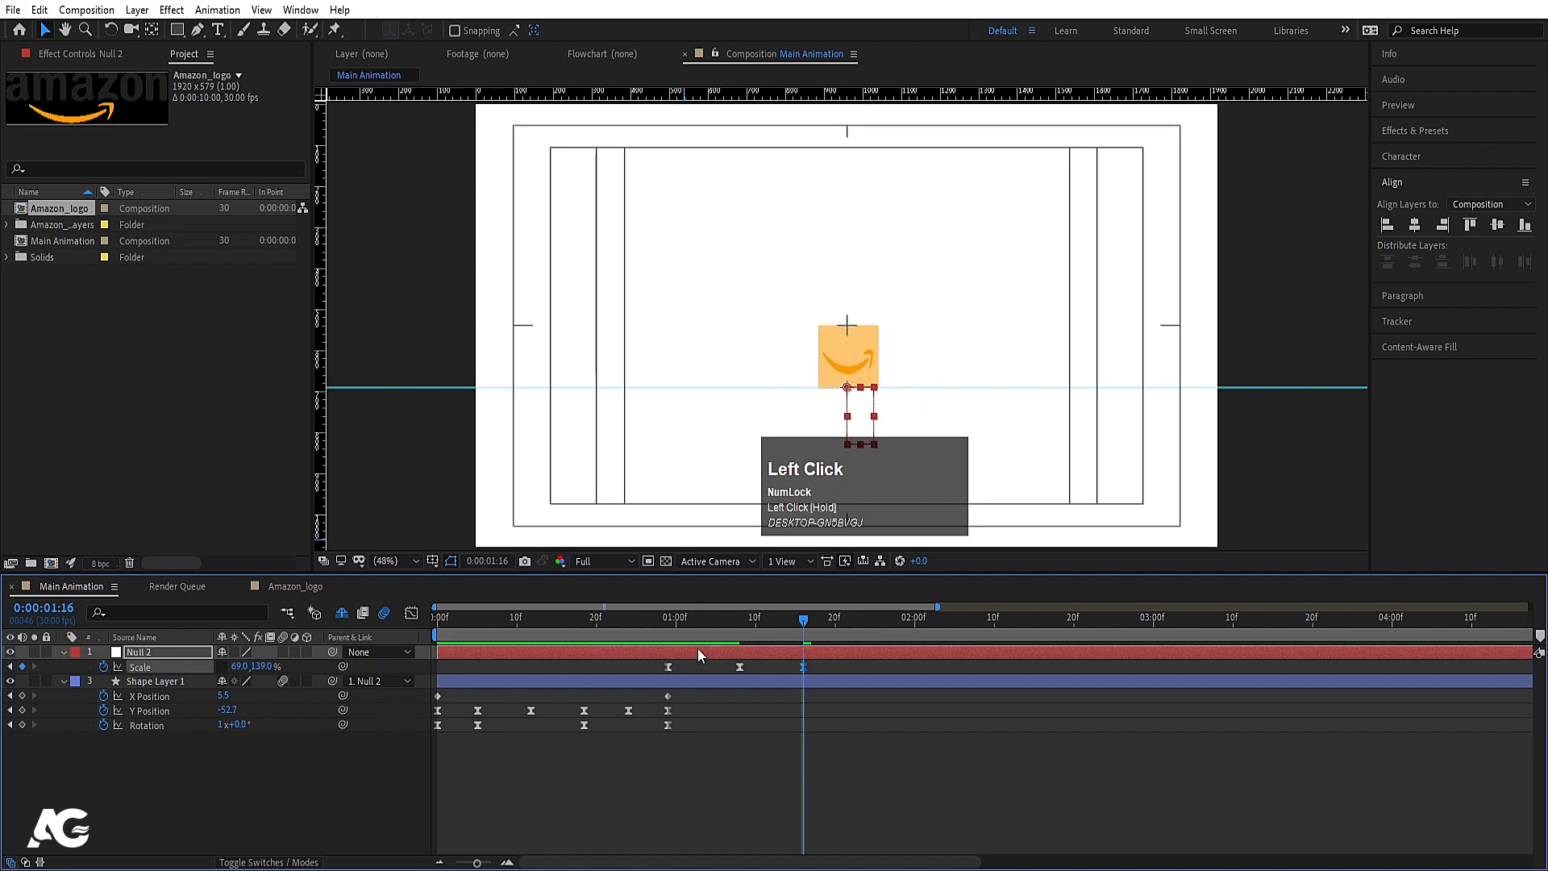
pyautogui.moveTo(802, 666); pyautogui.dragTo(809, 666)
# Step: Return Null 2's Scale to 100% at 0:00:01:25 and preview the squash and stretch from 0:00:00:29
pyautogui.moveTo(834, 630); pyautogui.dragTo(873, 630)
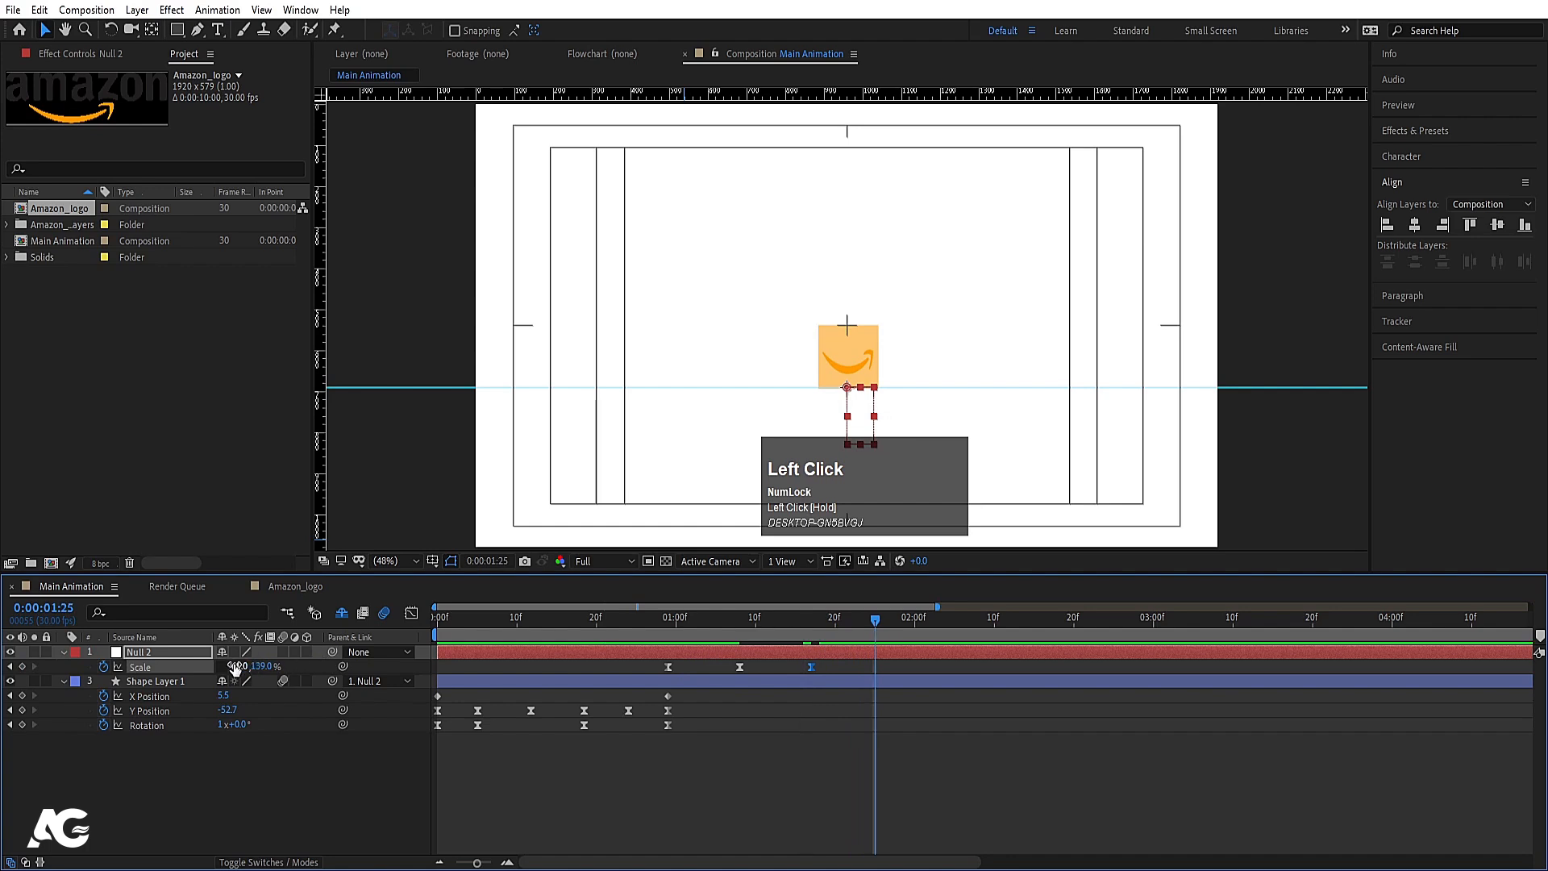
pyautogui.click(273, 663)
pyautogui.write('100')
pyautogui.press('Return')
pyautogui.click(669, 630)
pyautogui.press('space')
# Step: Add a Position keyframe to Null 2 at 0:00:00:29
pyautogui.click(664, 635)
pyautogui.click(149, 650)
pyautogui.press('p')
pyautogui.click(101, 662)
pyautogui.press('u')
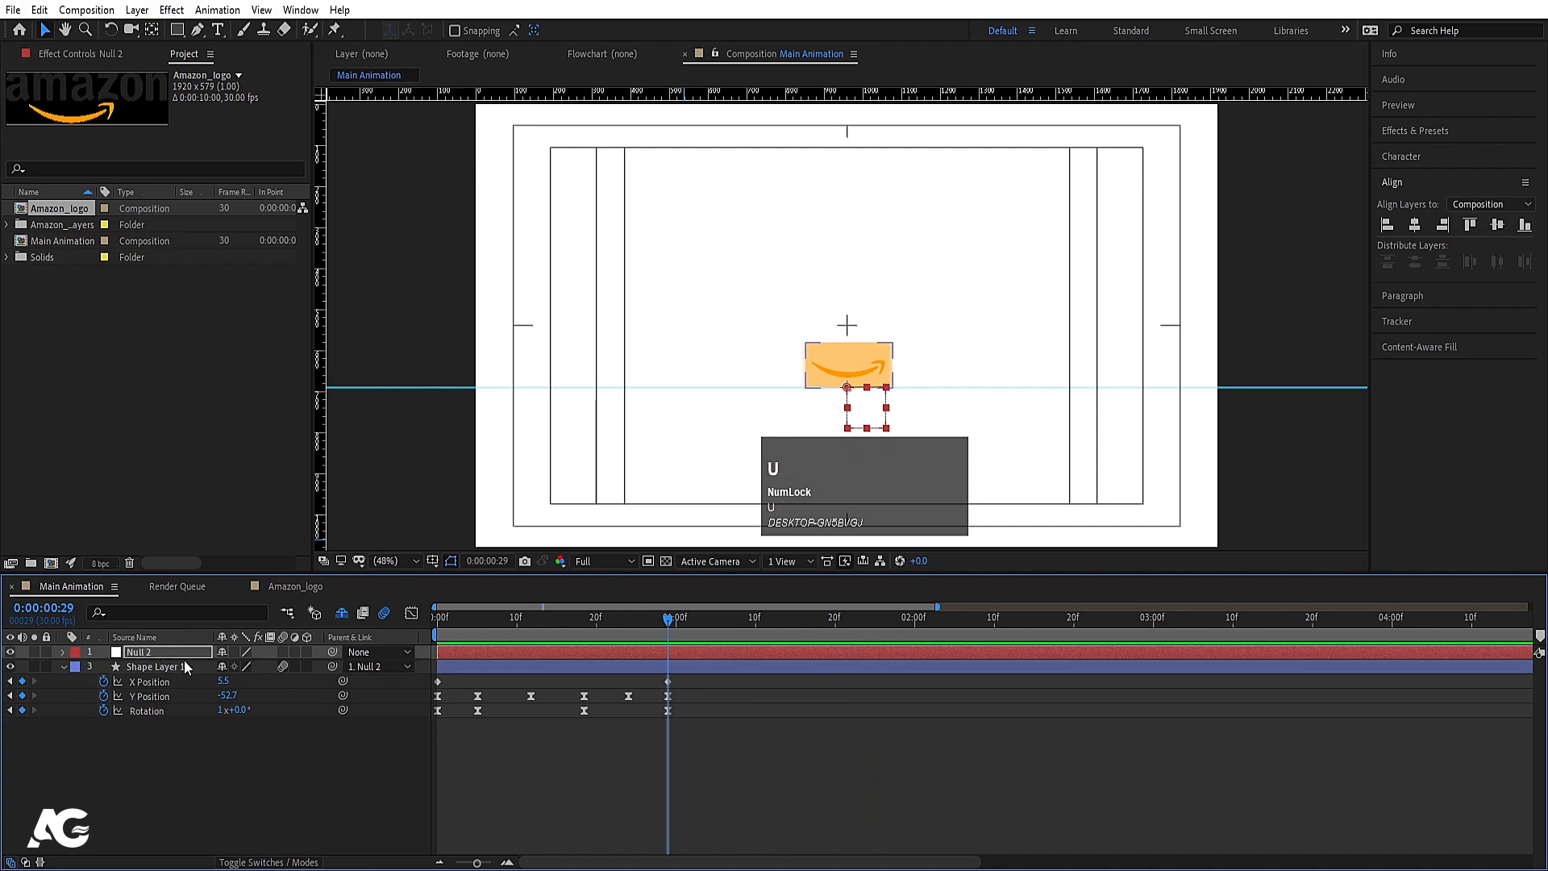
# Step: Add Position keyframes to Null 2 at 0:00:01:08 and 0:00:01:17, raising the null at 0:00:01:17
pyautogui.press('u')
pyautogui.press('k')
pyautogui.click(23, 667)
pyautogui.press('k')
pyautogui.click(250, 665)
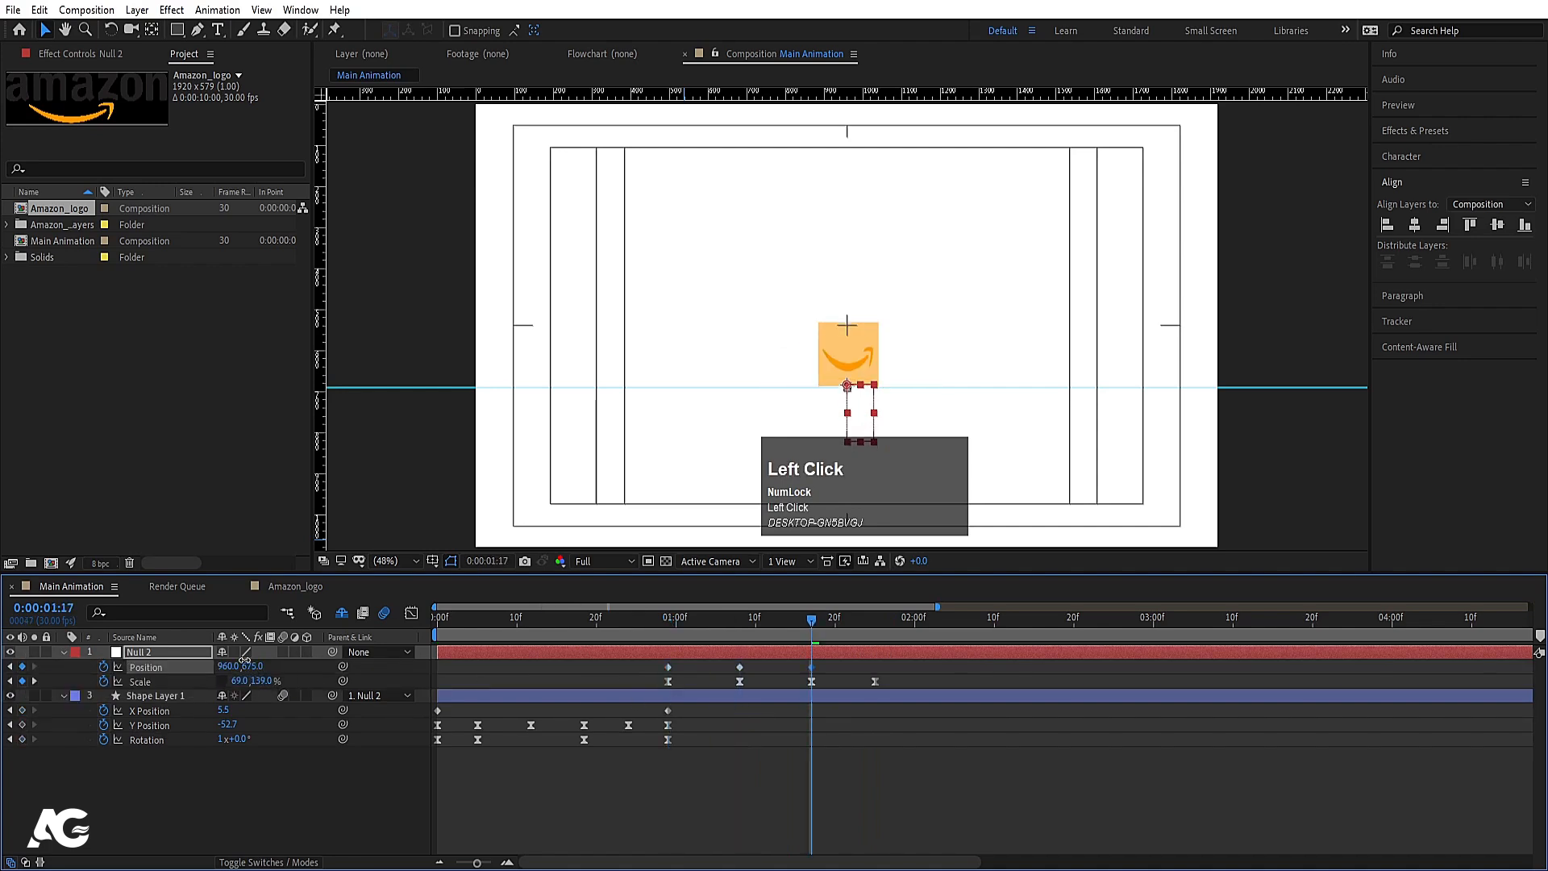
pyautogui.moveTo(250, 665); pyautogui.dragTo(201, 665)
# Step: Copy Null 2's 0:00:01:08 Position keyframe to 0:00:01:25, and apply Easy Ease to all its Position and Scale keyframes
pyautogui.press('k')
pyautogui.click(740, 666)
pyautogui.hotkey('ctrl', 'c')
pyautogui.hotkey('ctrl', 'v')
pyautogui.moveTo(632, 672); pyautogui.dragTo(918, 682)
pyautogui.press('F9')
# Step: Compress the timing of Null 2's Position and Scale keyframes so they end at about 0:00:01:12, and preview the jump
pyautogui.click(669, 629)
pyautogui.press('space')
pyautogui.click(667, 632)
pyautogui.moveTo(875, 666); pyautogui.dragTo(774, 667)
pyautogui.press('space')
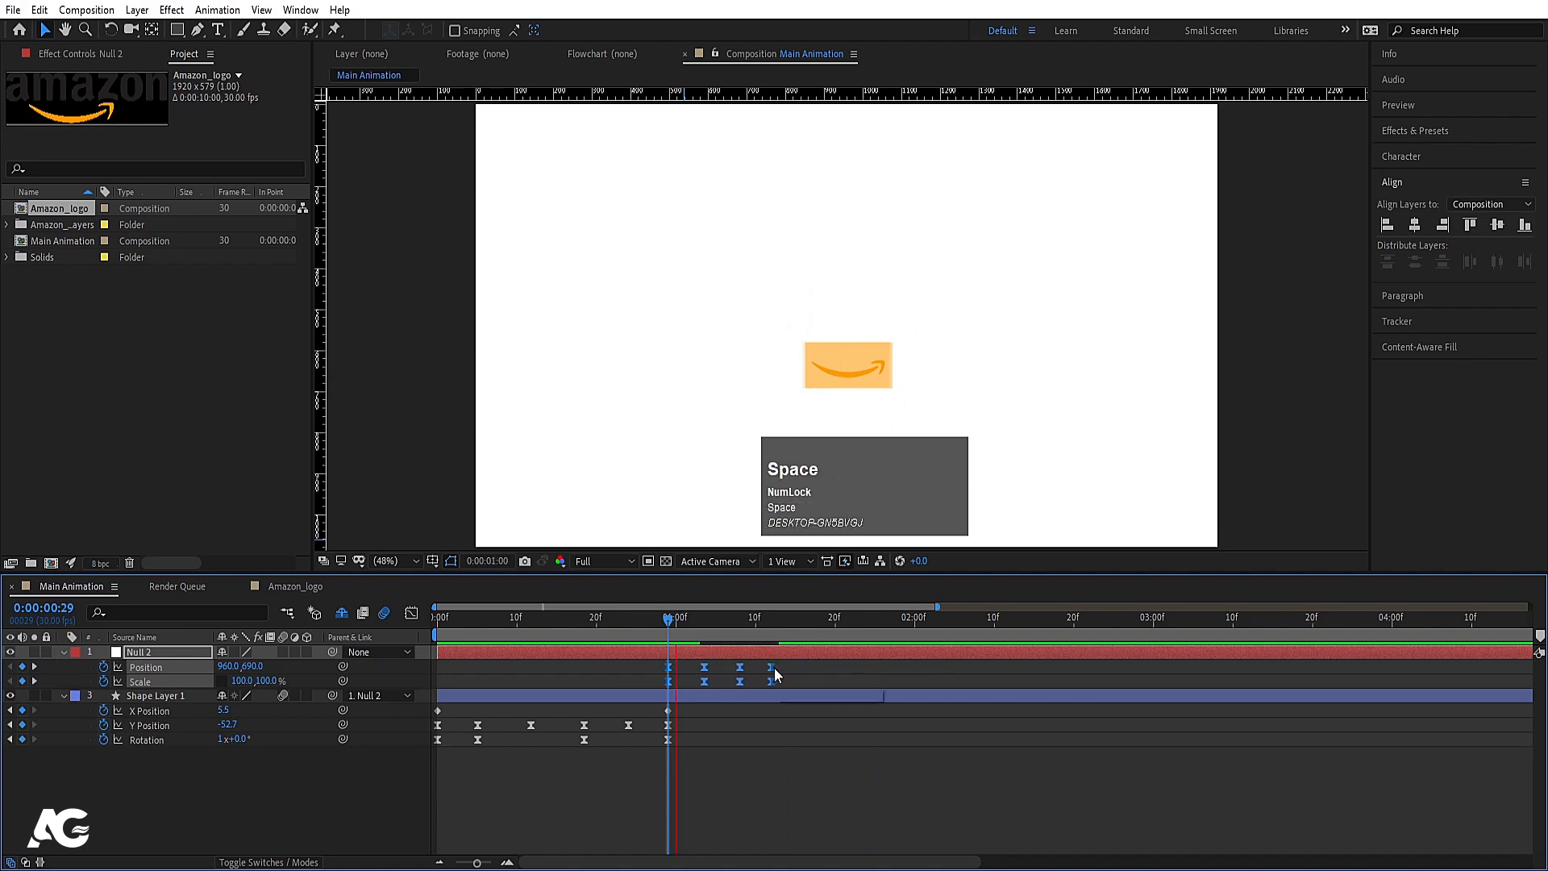
pyautogui.click(663, 632)
pyautogui.press('space')
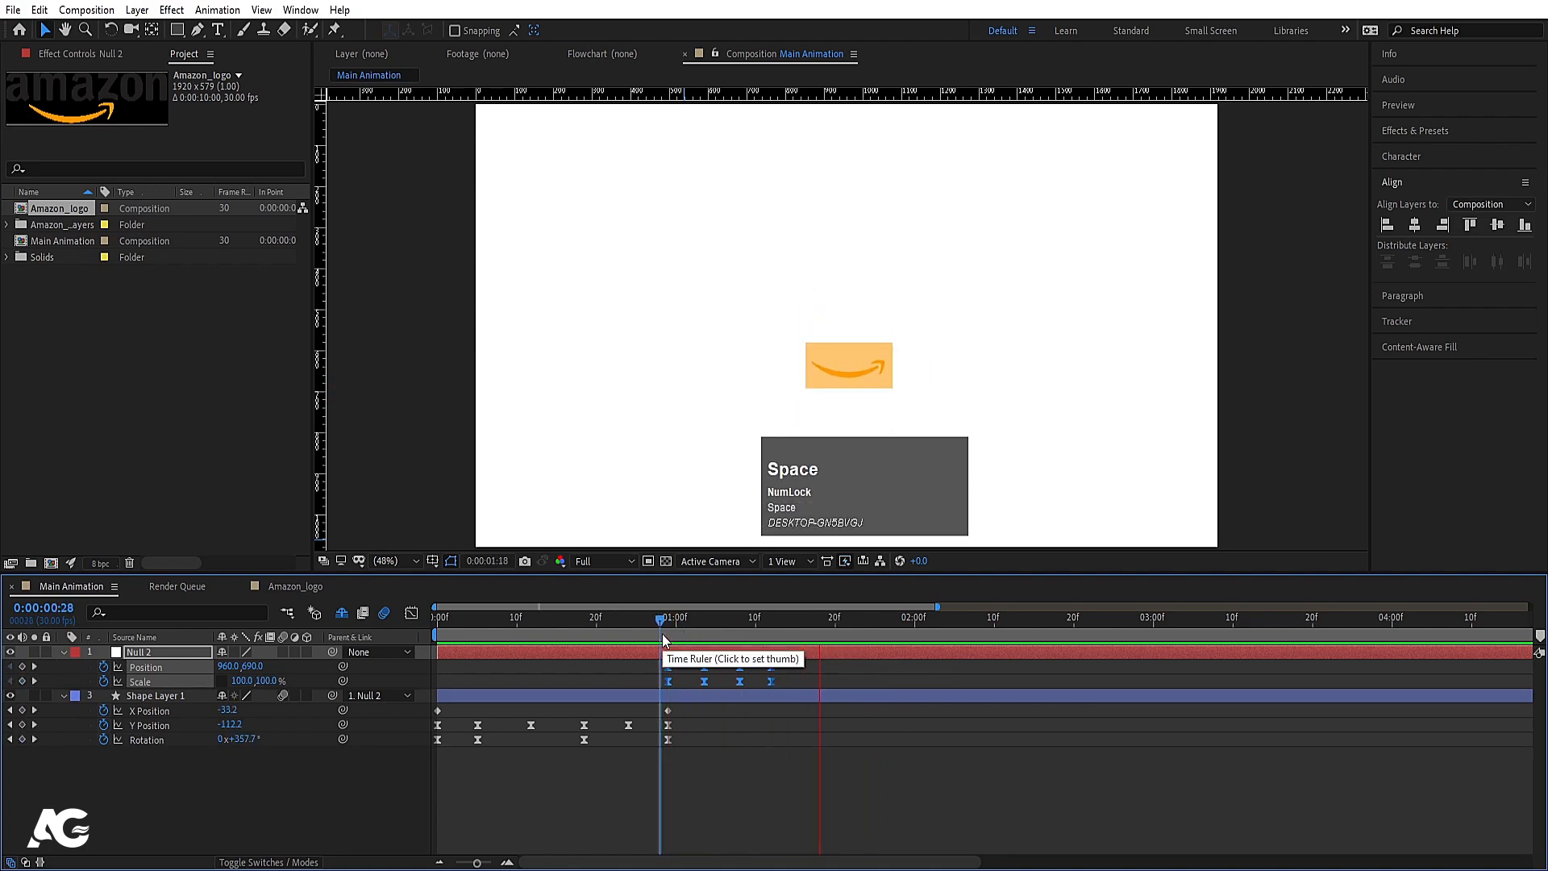
# Step: Shift Null 2's Position and Scale keyframes to start at 0:00:01:04 and preview the animation
pyautogui.moveTo(668, 671); pyautogui.dragTo(709, 671)
pyautogui.press('Home')
pyautogui.press('space')
pyautogui.click(706, 635)
pyautogui.press('space')
pyautogui.press('space')
pyautogui.click(809, 630)
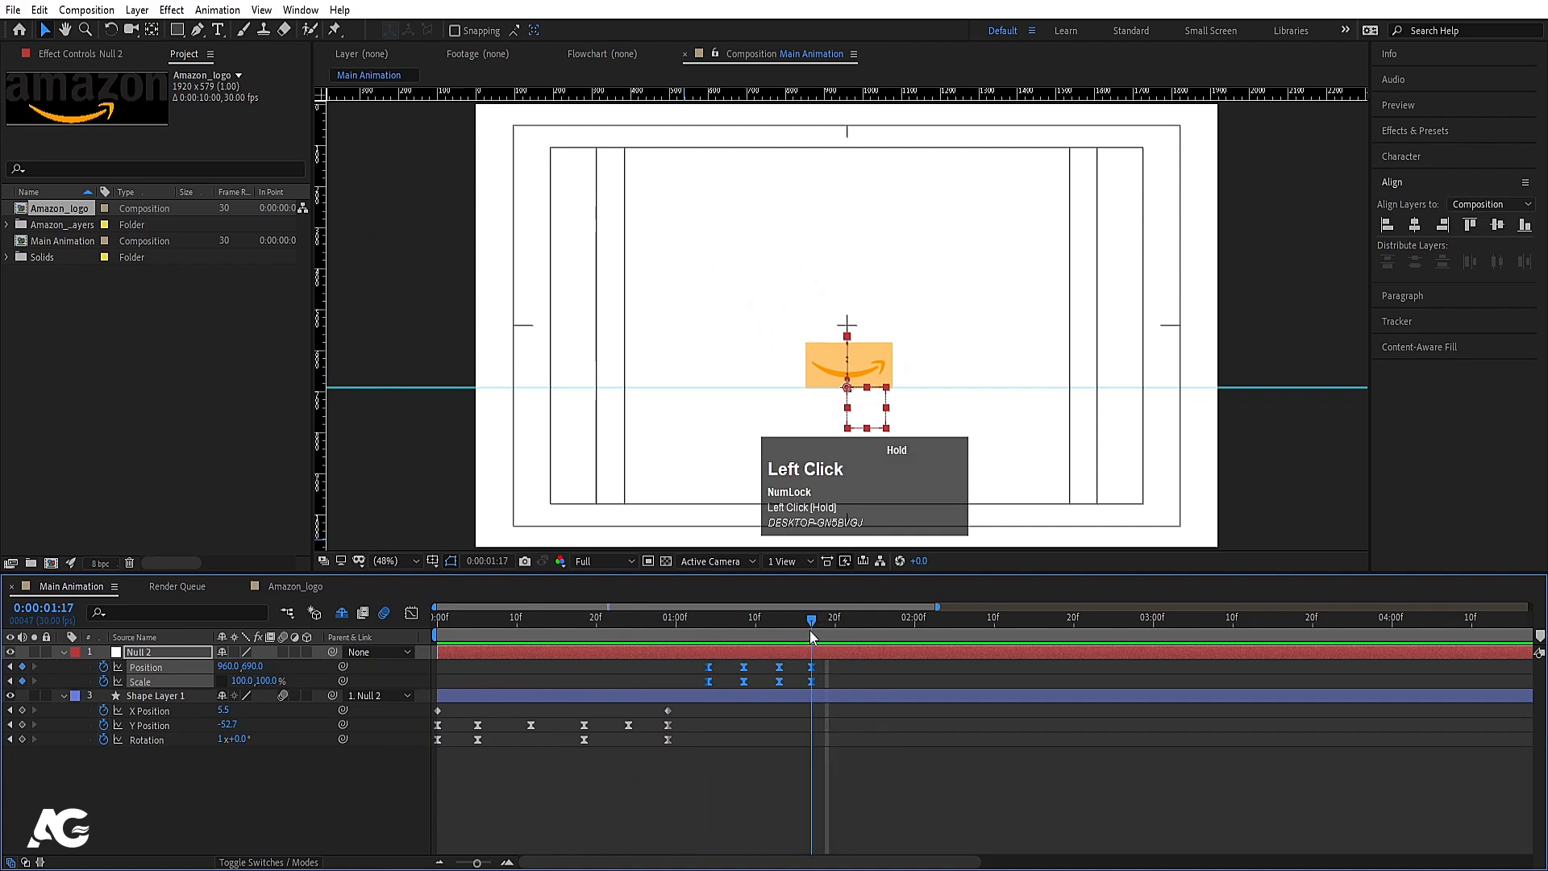
pyautogui.click(830, 682)
pyautogui.click(700, 632)
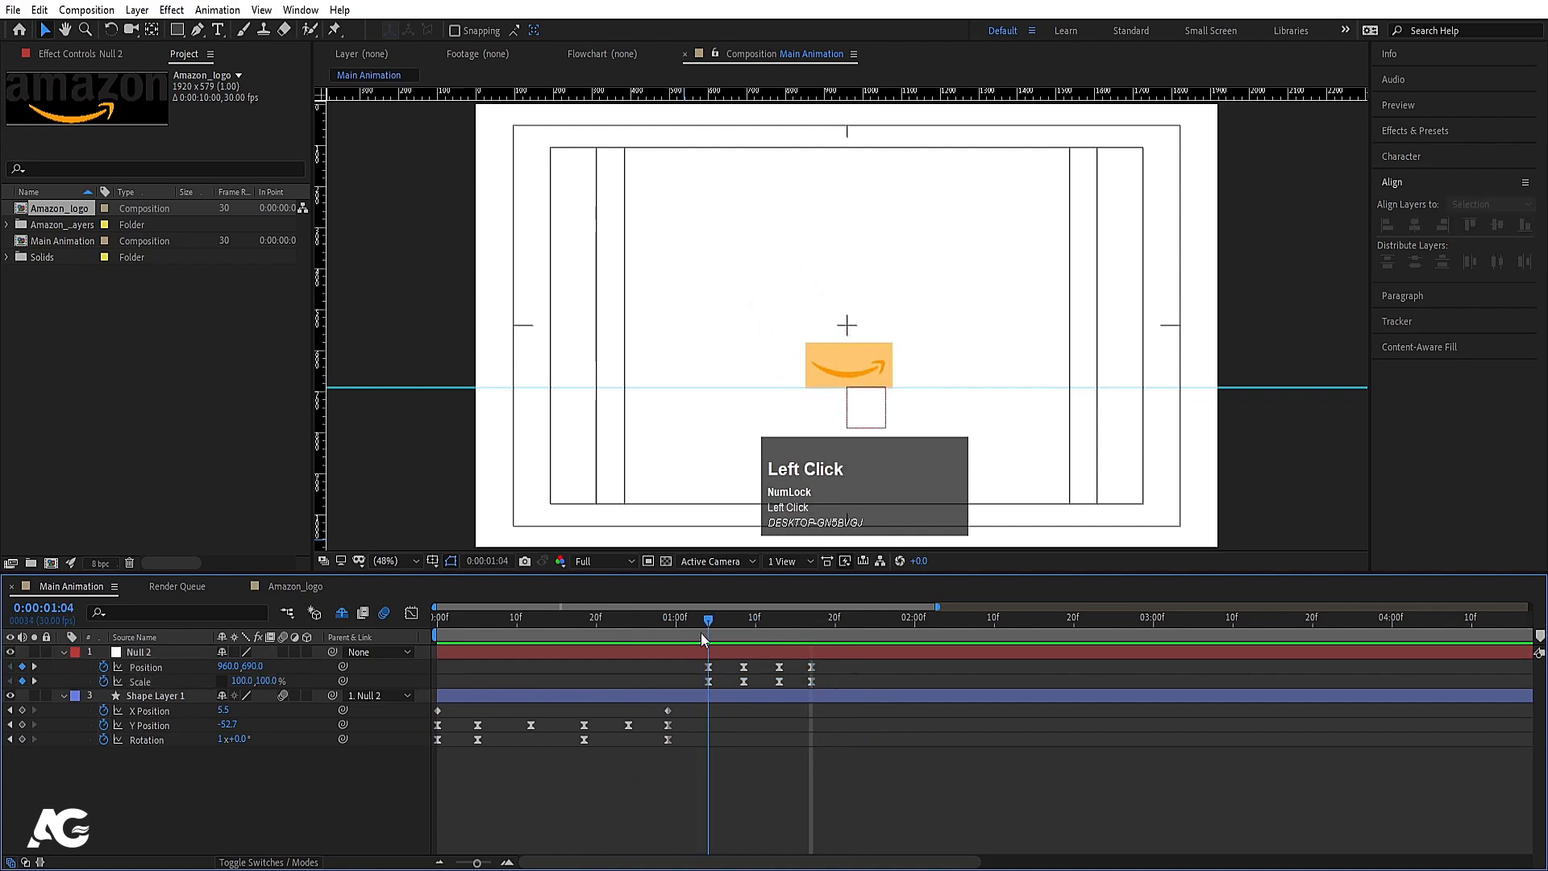
pyautogui.press('space')
pyautogui.click(712, 632)
pyautogui.press('space')
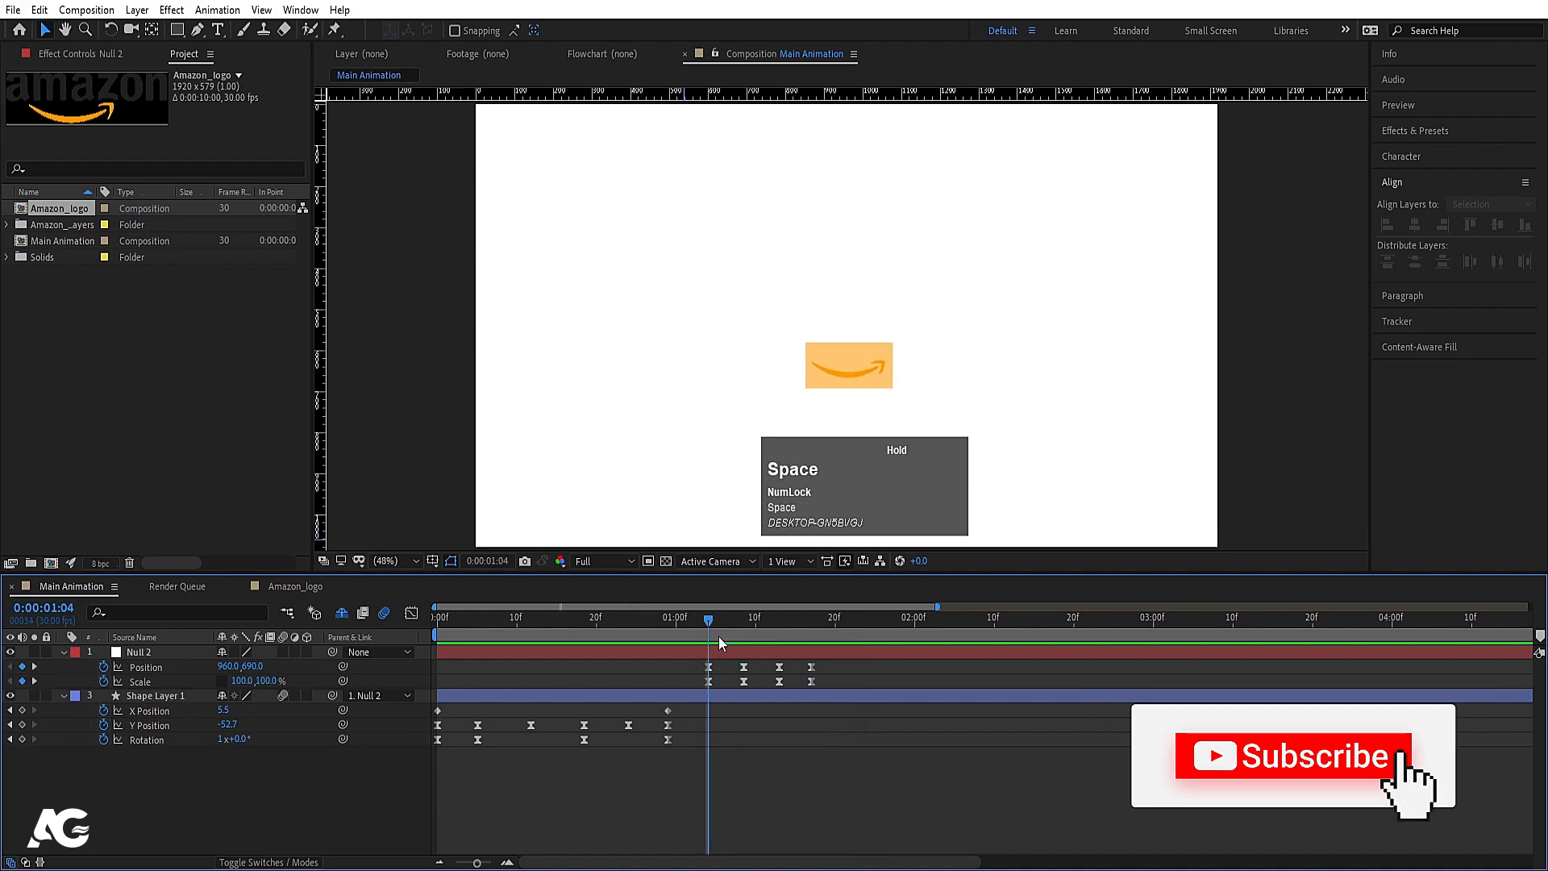
pyautogui.press('space')
# Step: Set Null 2's Scale to 145, 60% at 0:00:01:17 and 100, 100% at 0:00:01:21, and preview the landing squash
pyautogui.click(815, 648)
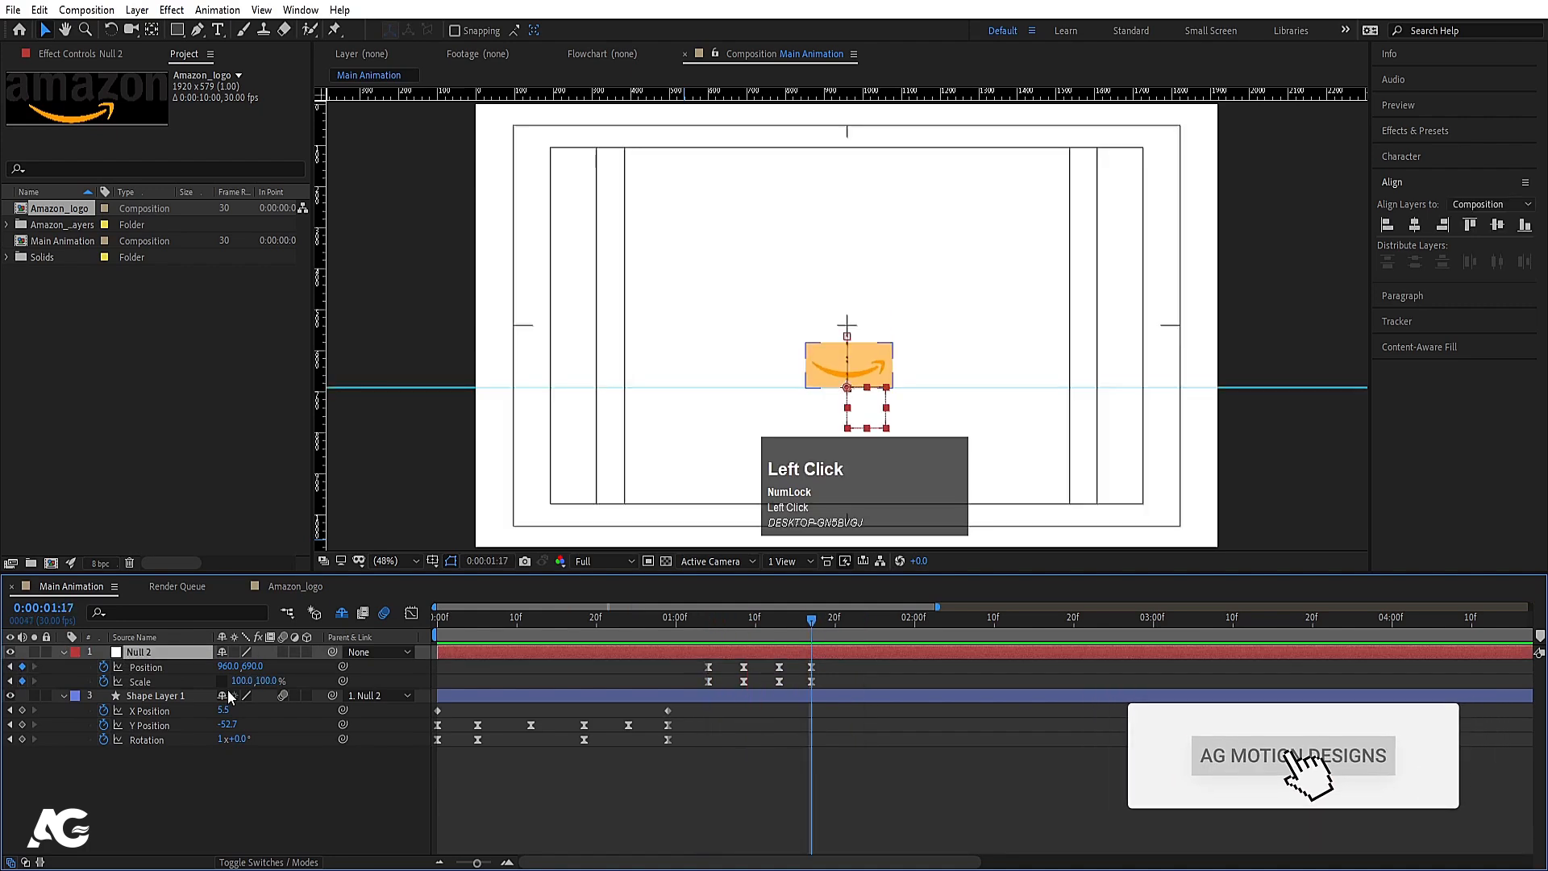
pyautogui.moveTo(267, 681)
pyautogui.mouseDown()
pyautogui.moveTo(239, 689)
pyautogui.moveTo(275, 685)
pyautogui.mouseUp()
pyautogui.press('space')
pyautogui.press('space')
pyautogui.click(845, 625)
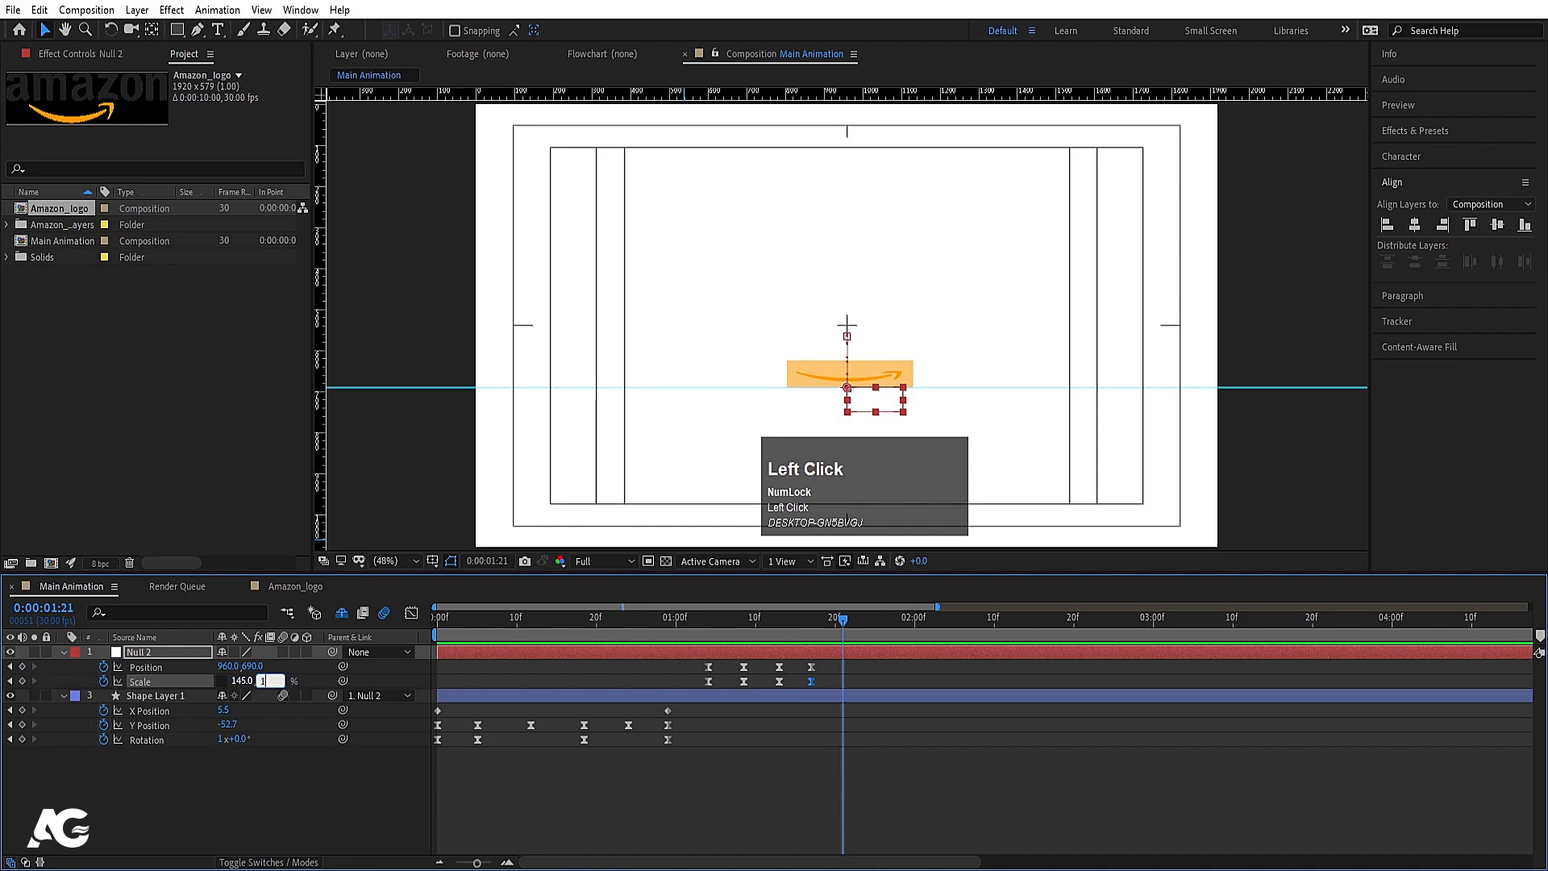
pyautogui.press('Return')
pyautogui.click(703, 632)
pyautogui.press('space')
pyautogui.click(669, 632)
pyautogui.press('space')
pyautogui.click(675, 641)
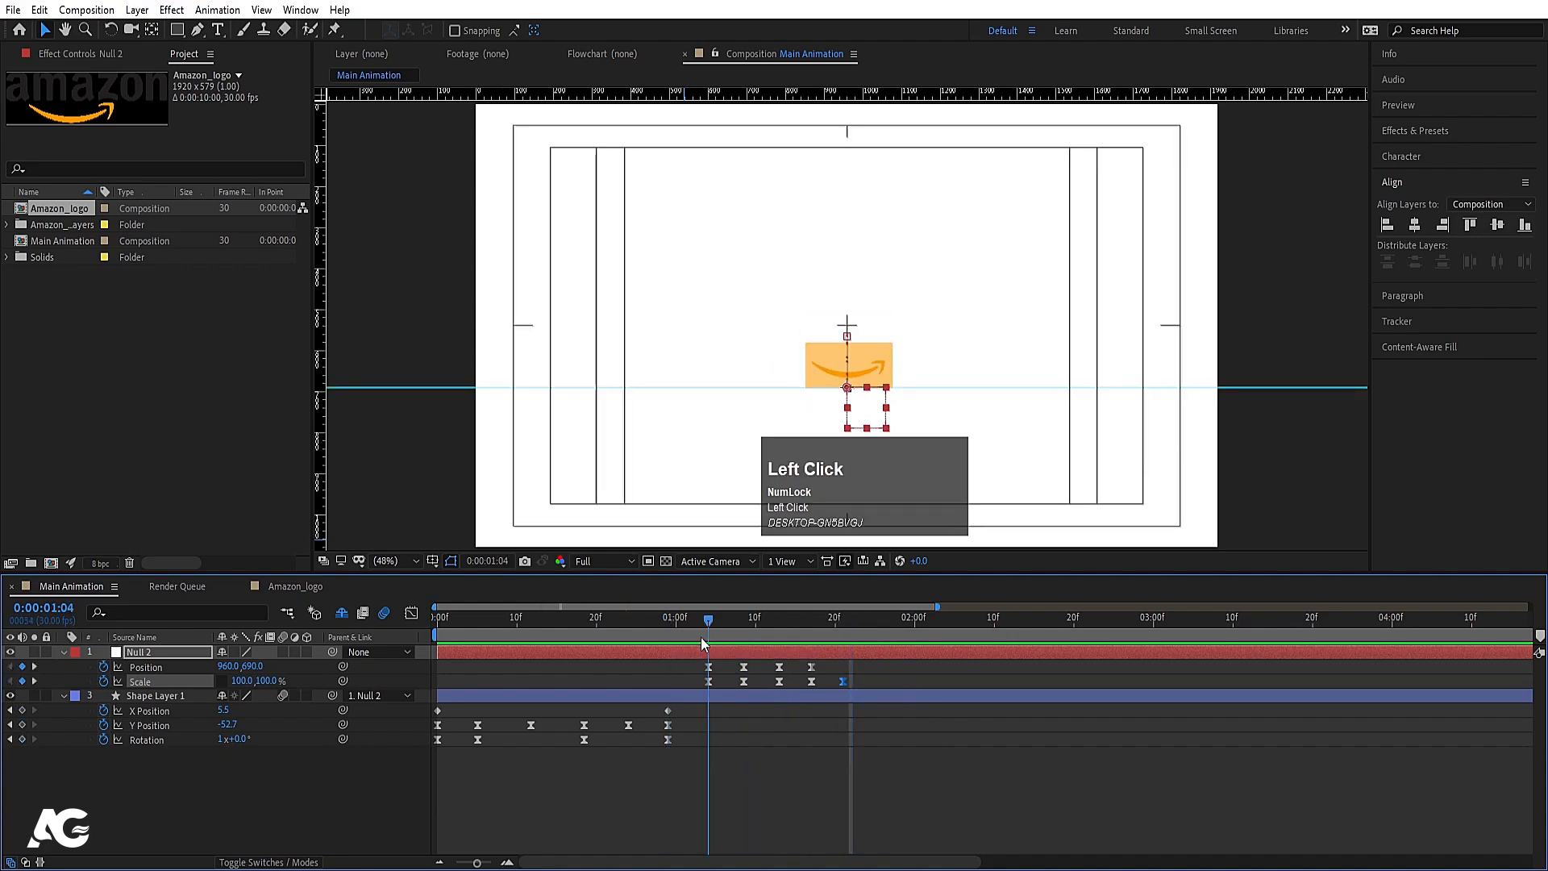
pyautogui.press('space')
pyautogui.press('space')
# Step: At 0:00:01:17, set up the Ellipse tool with no fill and a stroke colour of FFC671 sampled from the orange box
pyautogui.moveTo(796, 632)
pyautogui.mouseDown()
pyautogui.moveTo(779, 627)
pyautogui.moveTo(810, 632)
pyautogui.mouseUp()
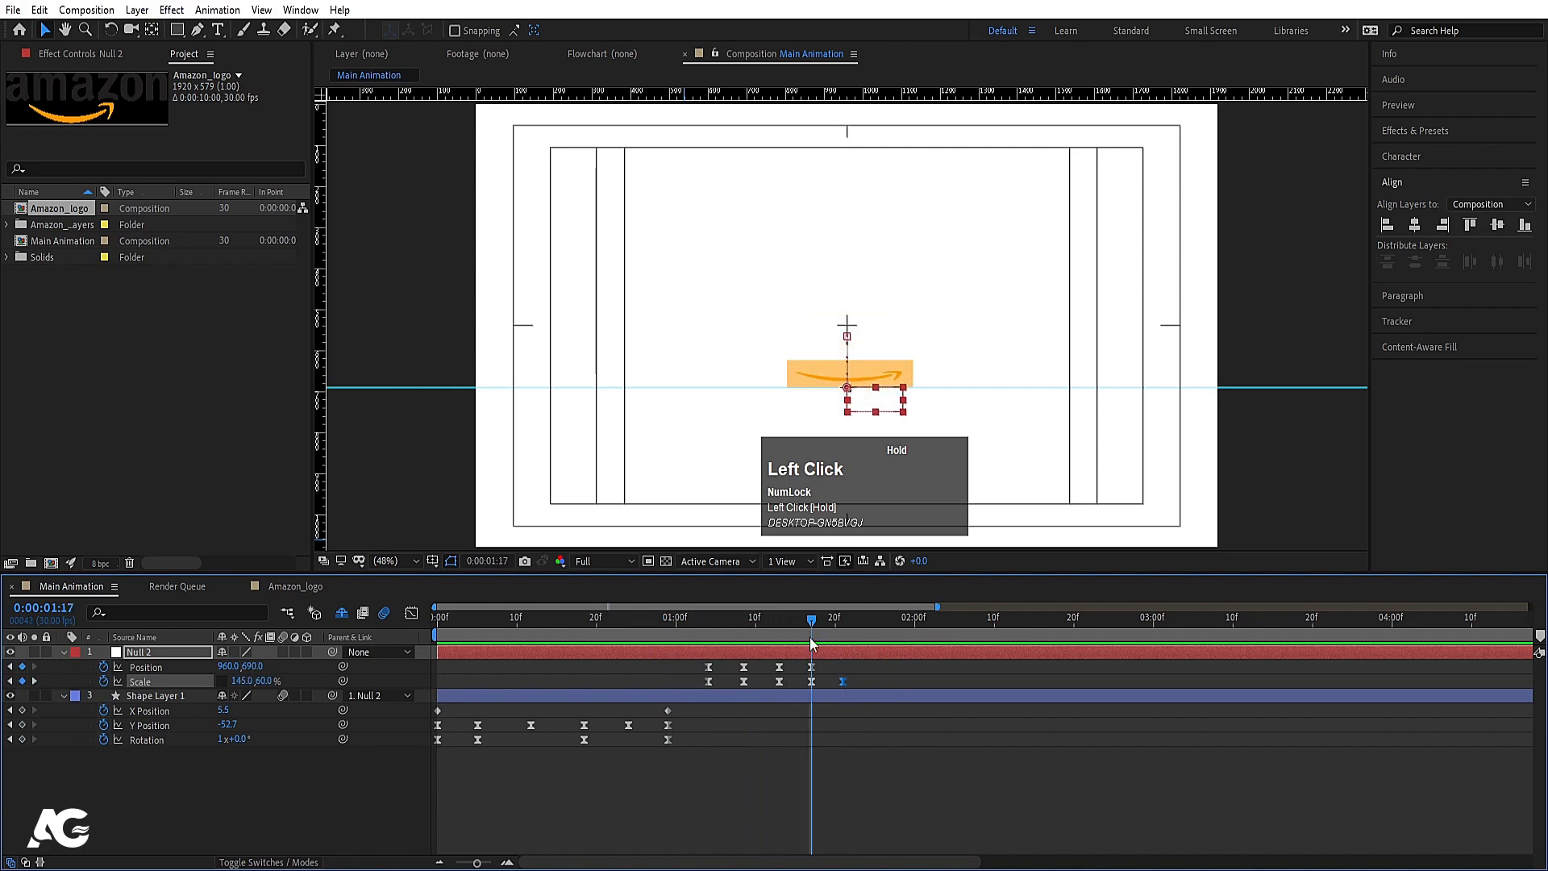
pyautogui.click(800, 692)
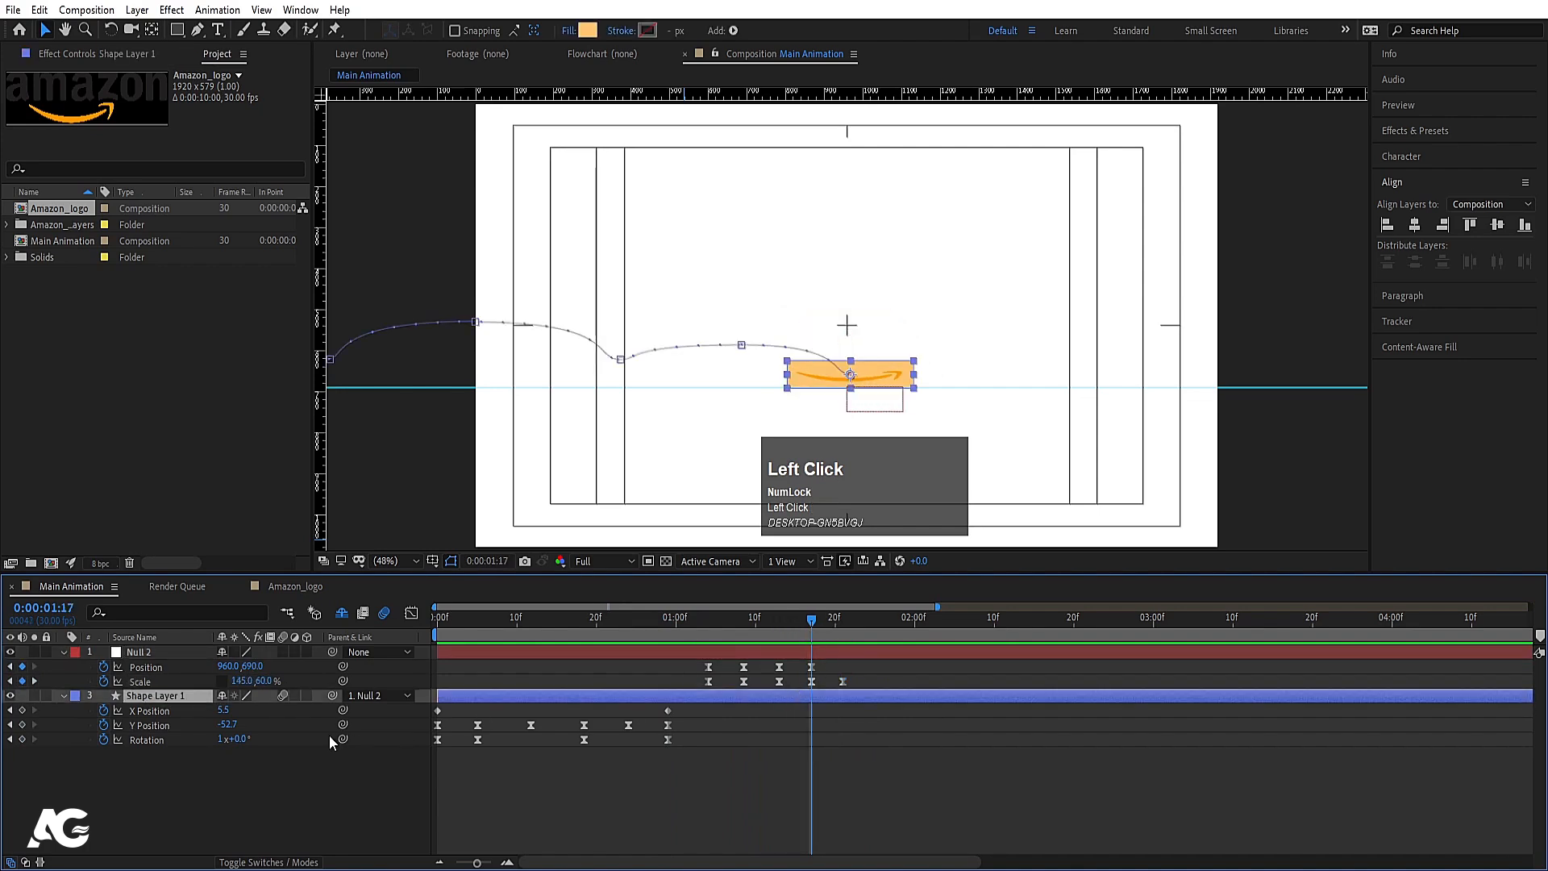
pyautogui.click(169, 782)
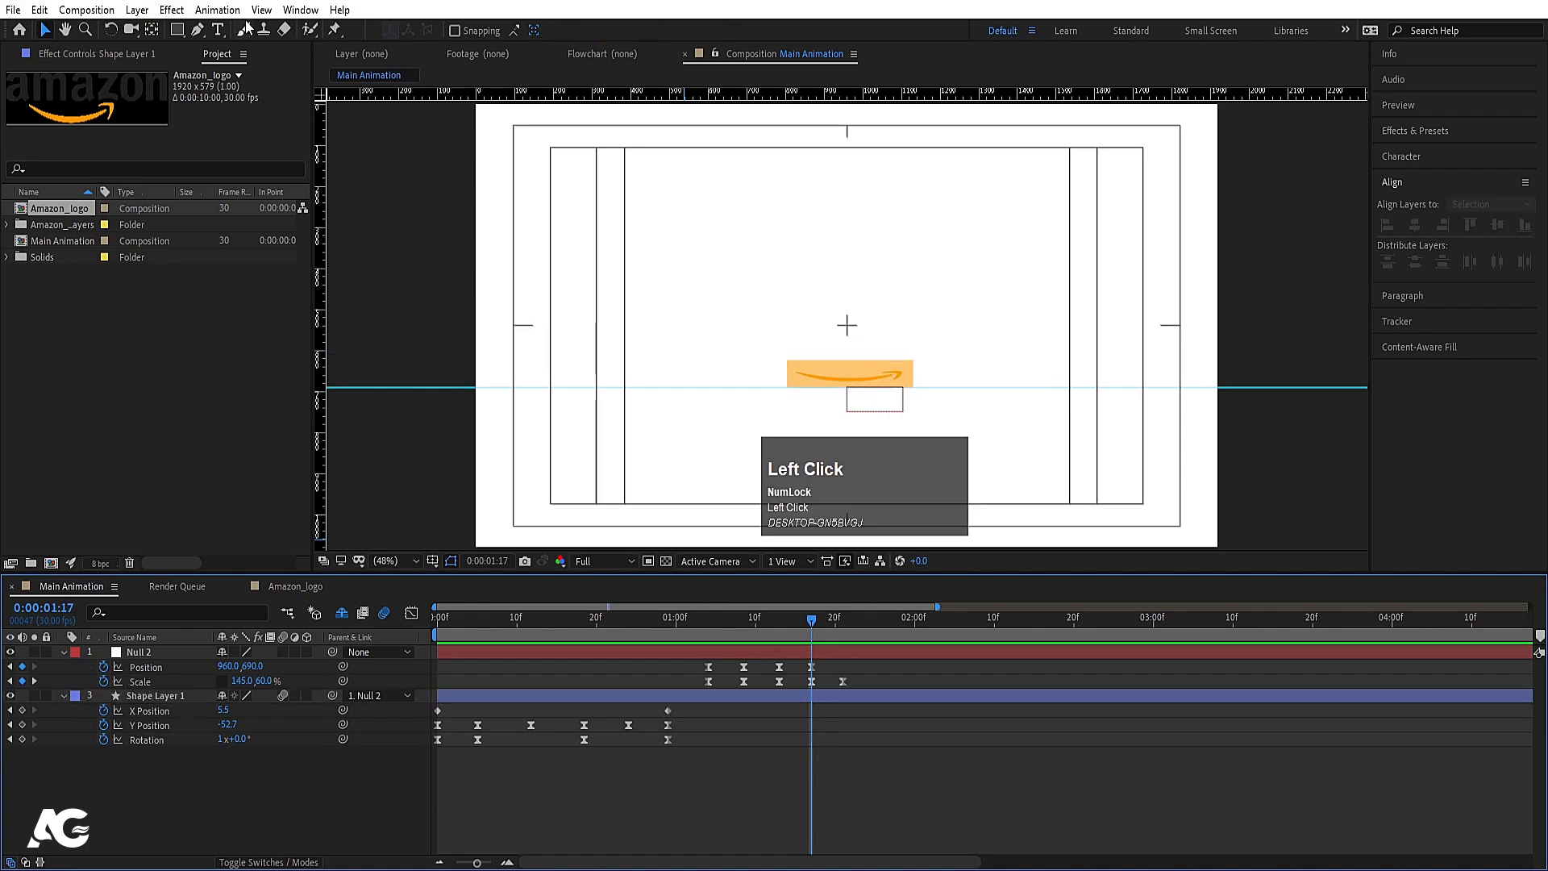
pyautogui.click(177, 30)
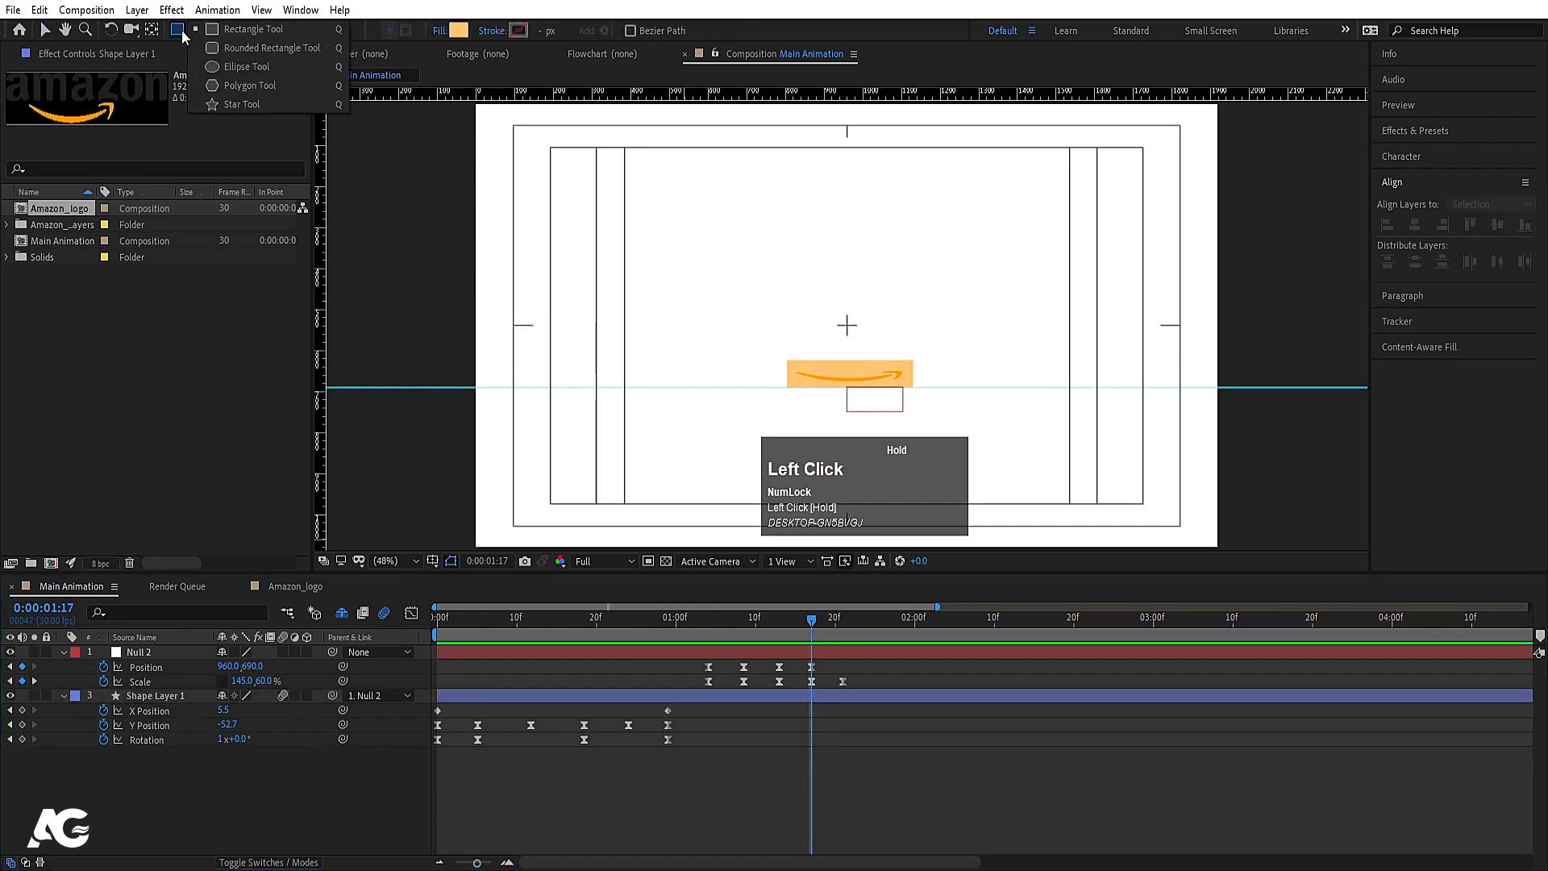
pyautogui.click(234, 71)
pyautogui.click(438, 32)
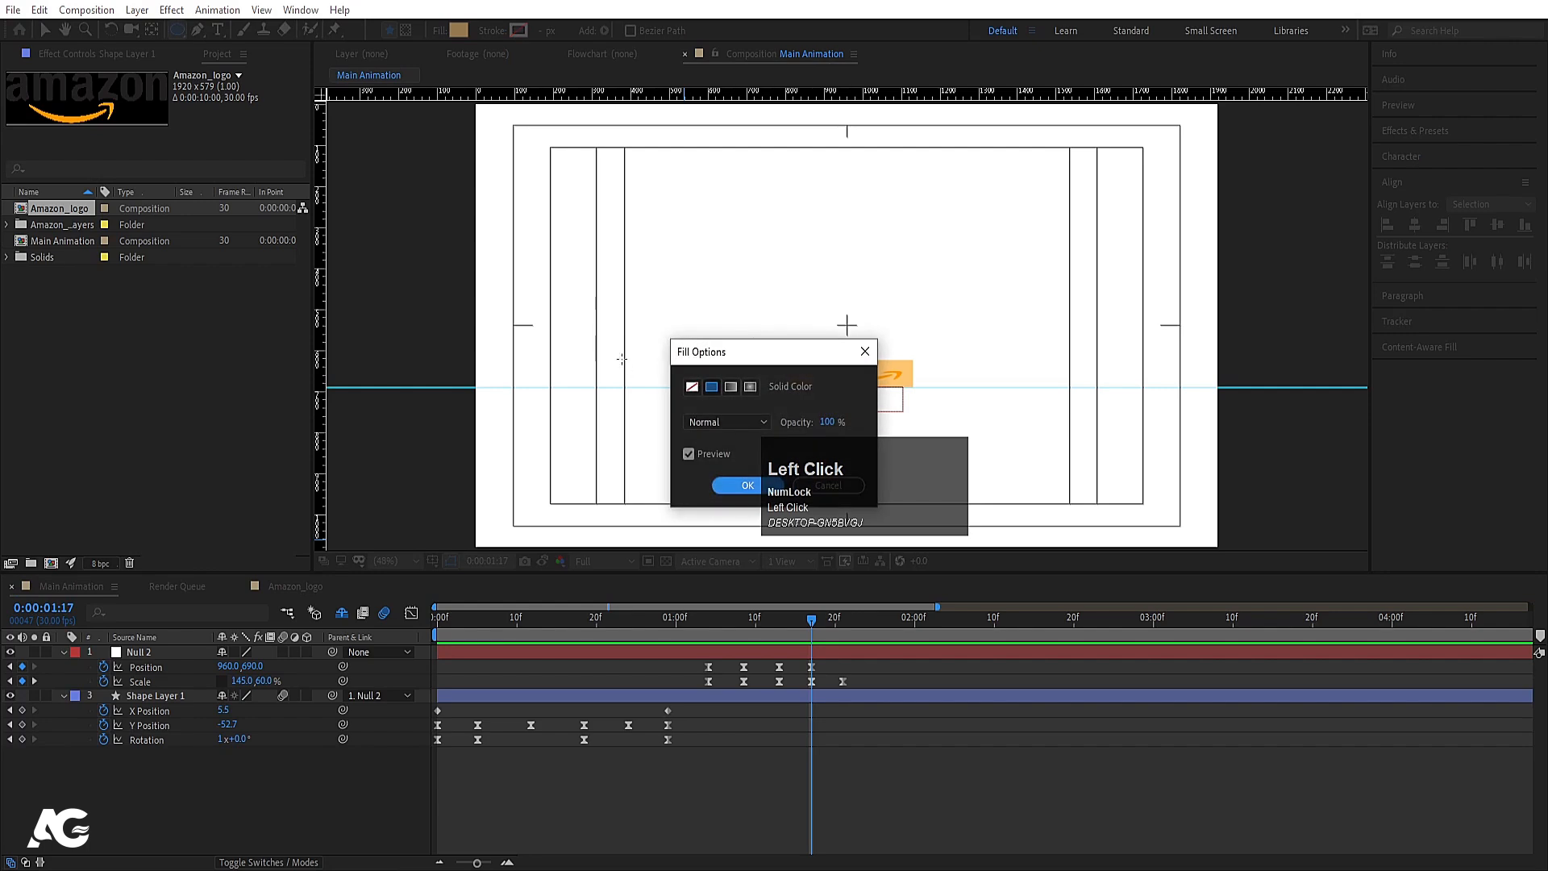
pyautogui.click(691, 387)
pyautogui.click(736, 490)
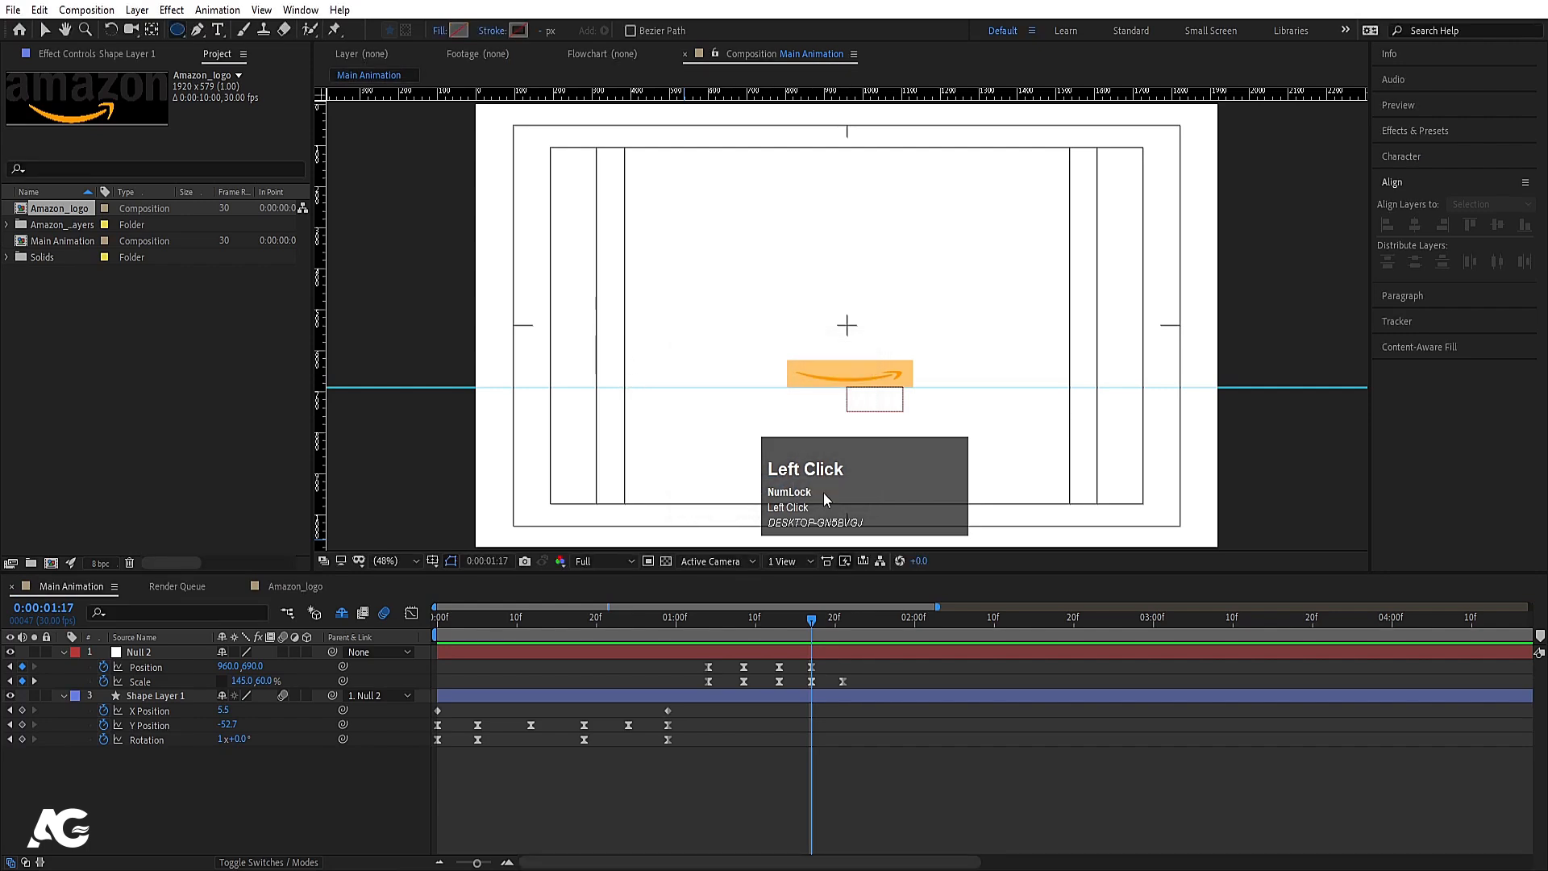
pyautogui.click(517, 32)
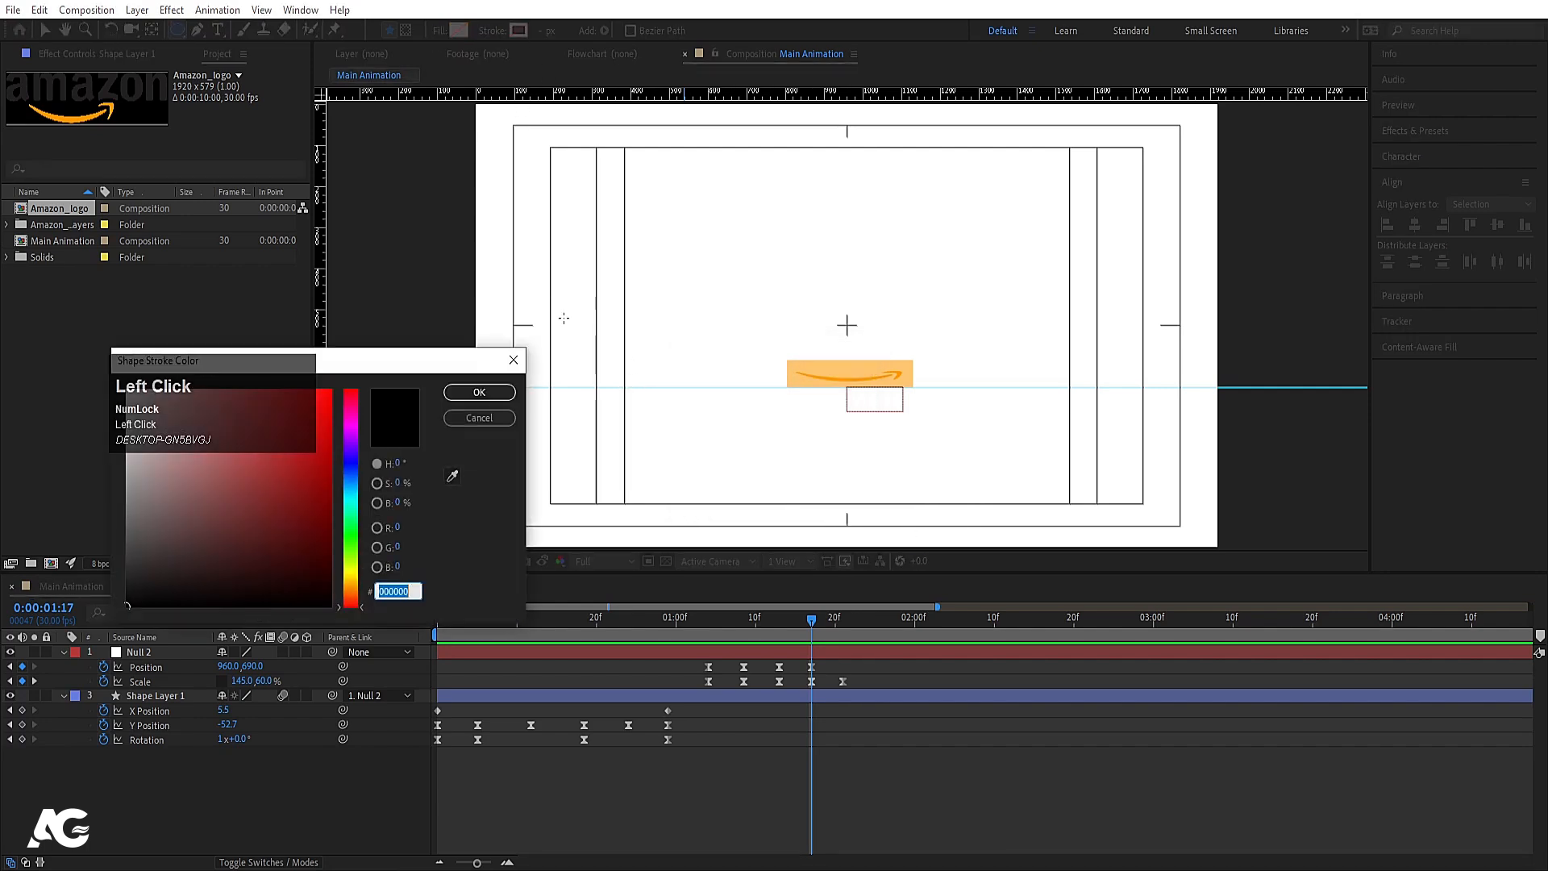
pyautogui.click(452, 476)
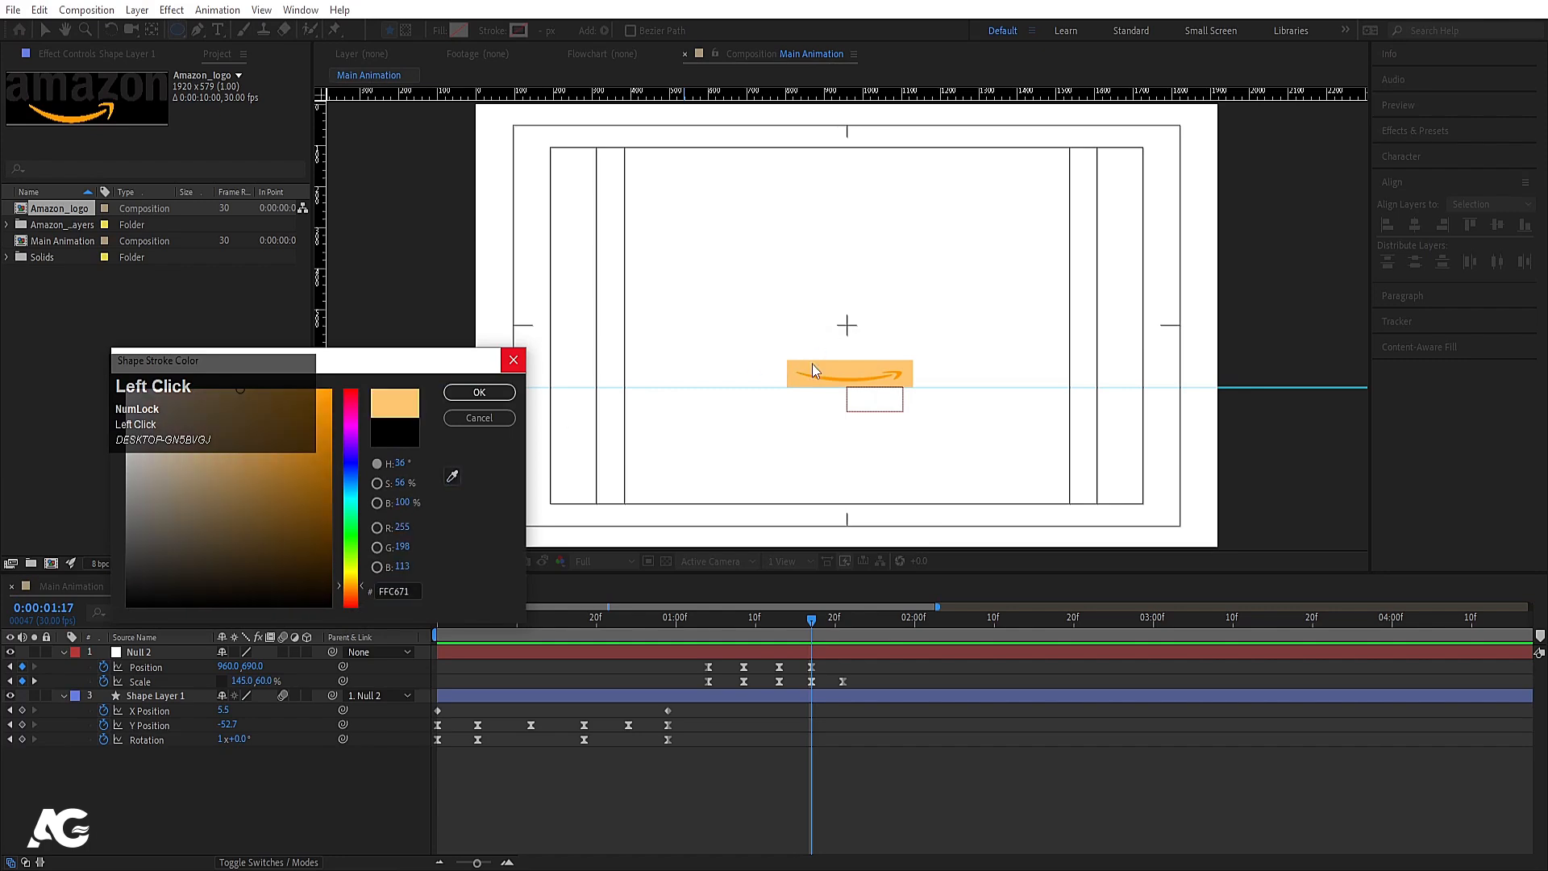
pyautogui.click(467, 393)
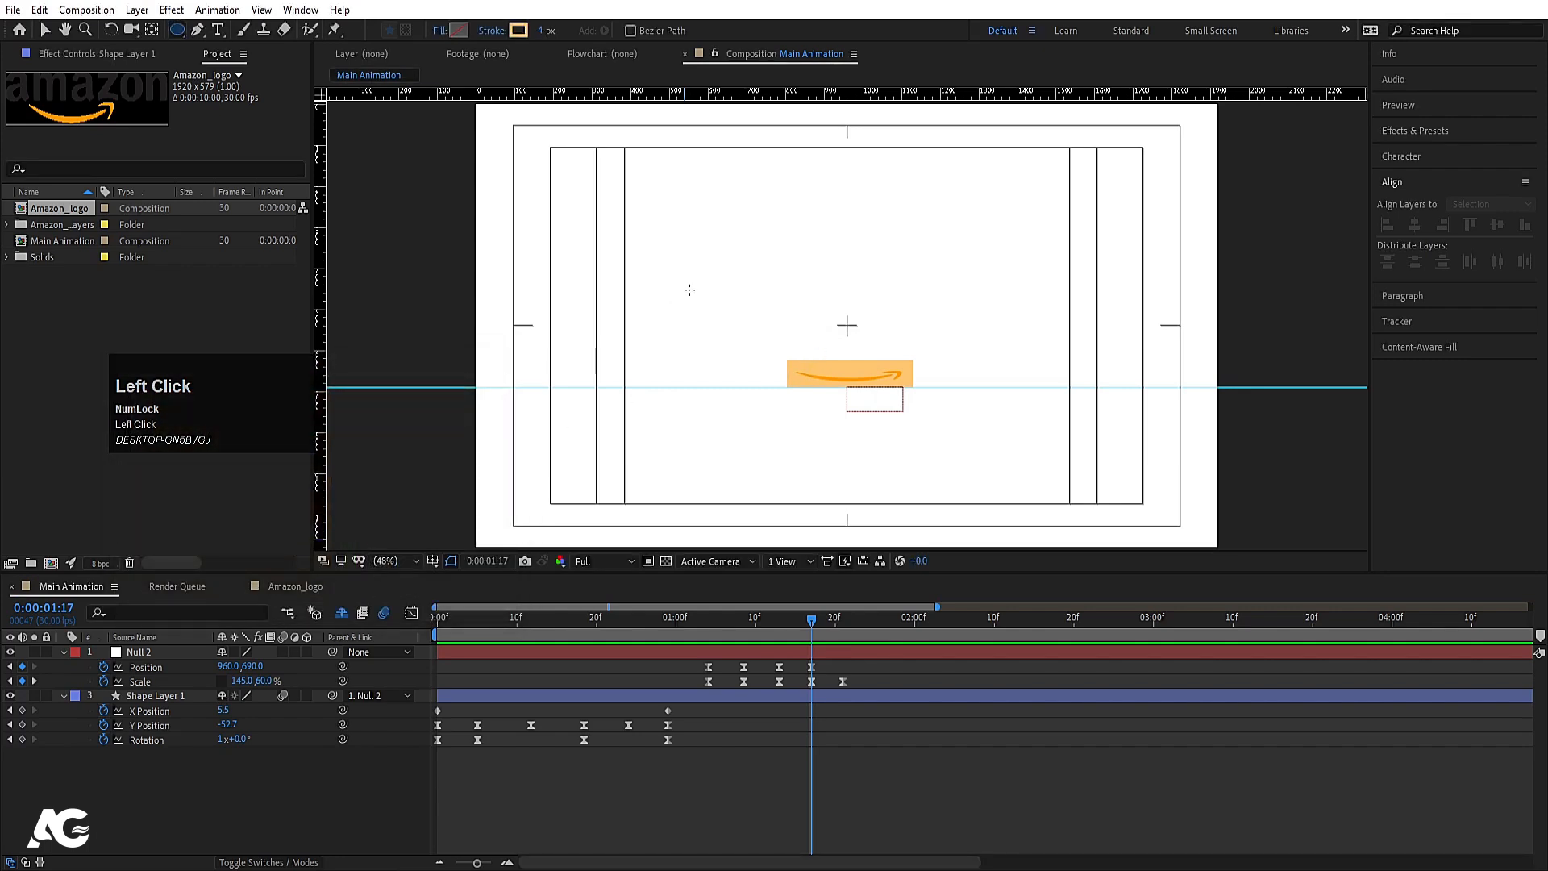
# Step: Draw a wide, flat ellipse with its lower edge crossing the box, and centre its anchor point on the shape
pyautogui.moveTo(644, 295); pyautogui.dragTo(1048, 374)
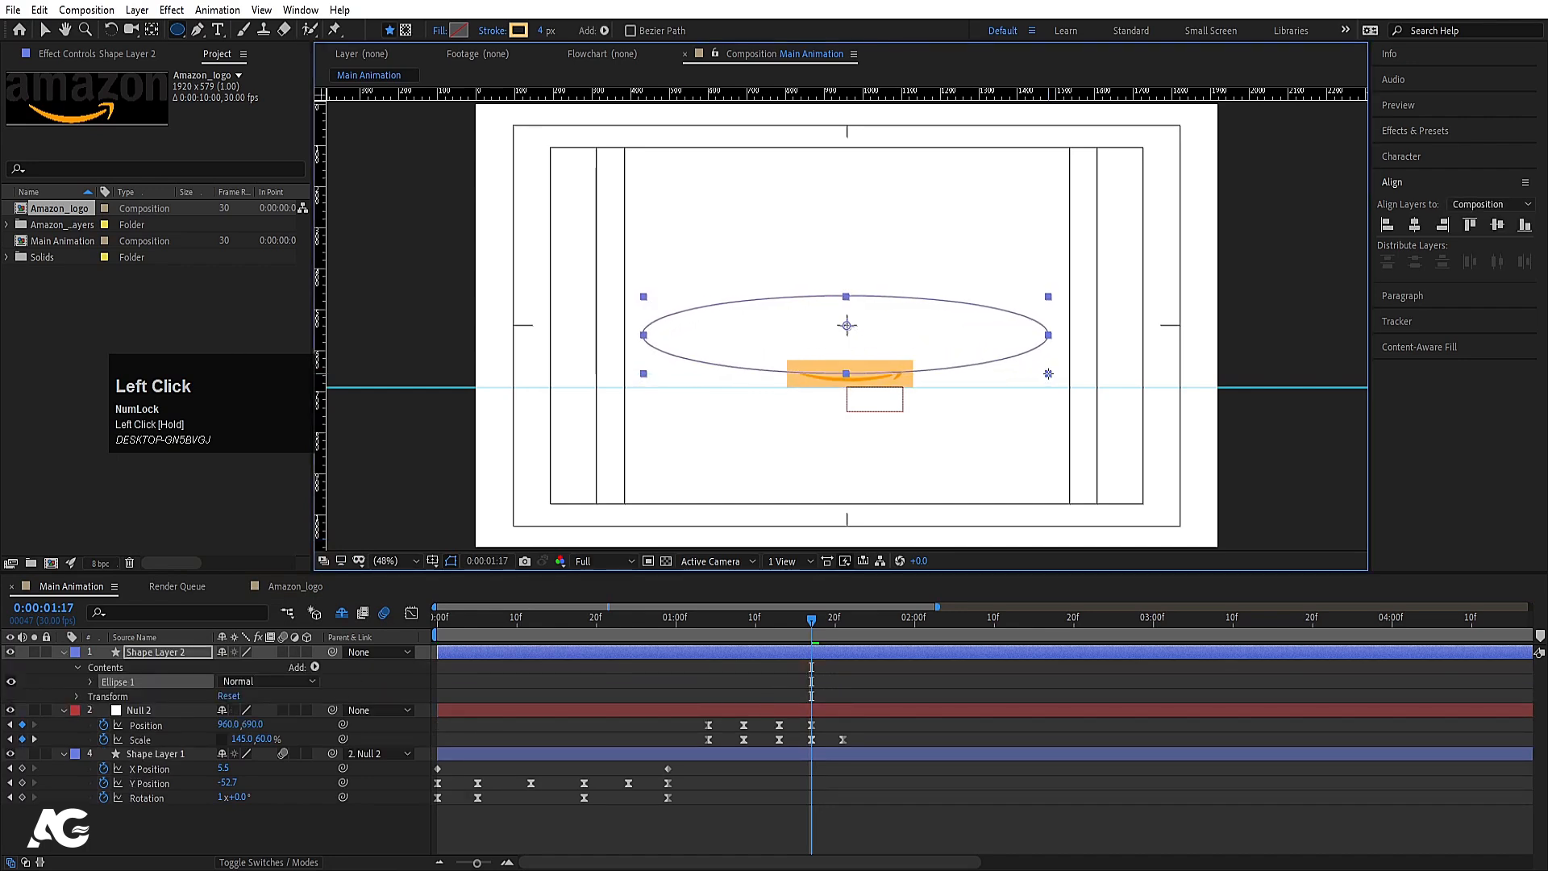
pyautogui.hotkey('ctrl', 'alt', 'Home')
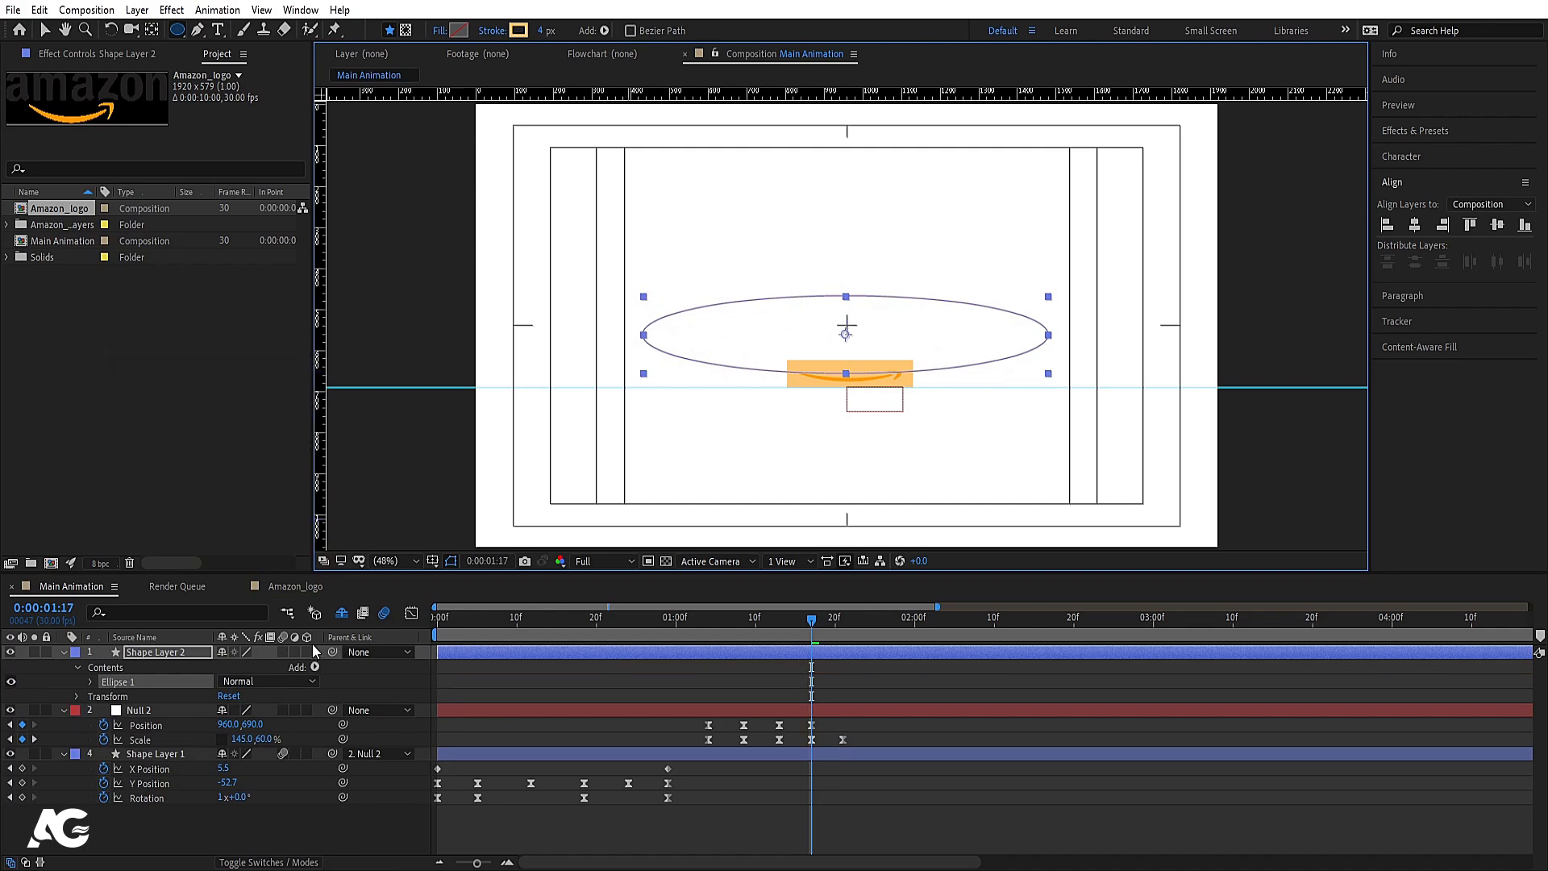
# Step: Set the ellipse's stroke width to 60 px and nudge it down to line up with the squashed box
pyautogui.click(164, 651)
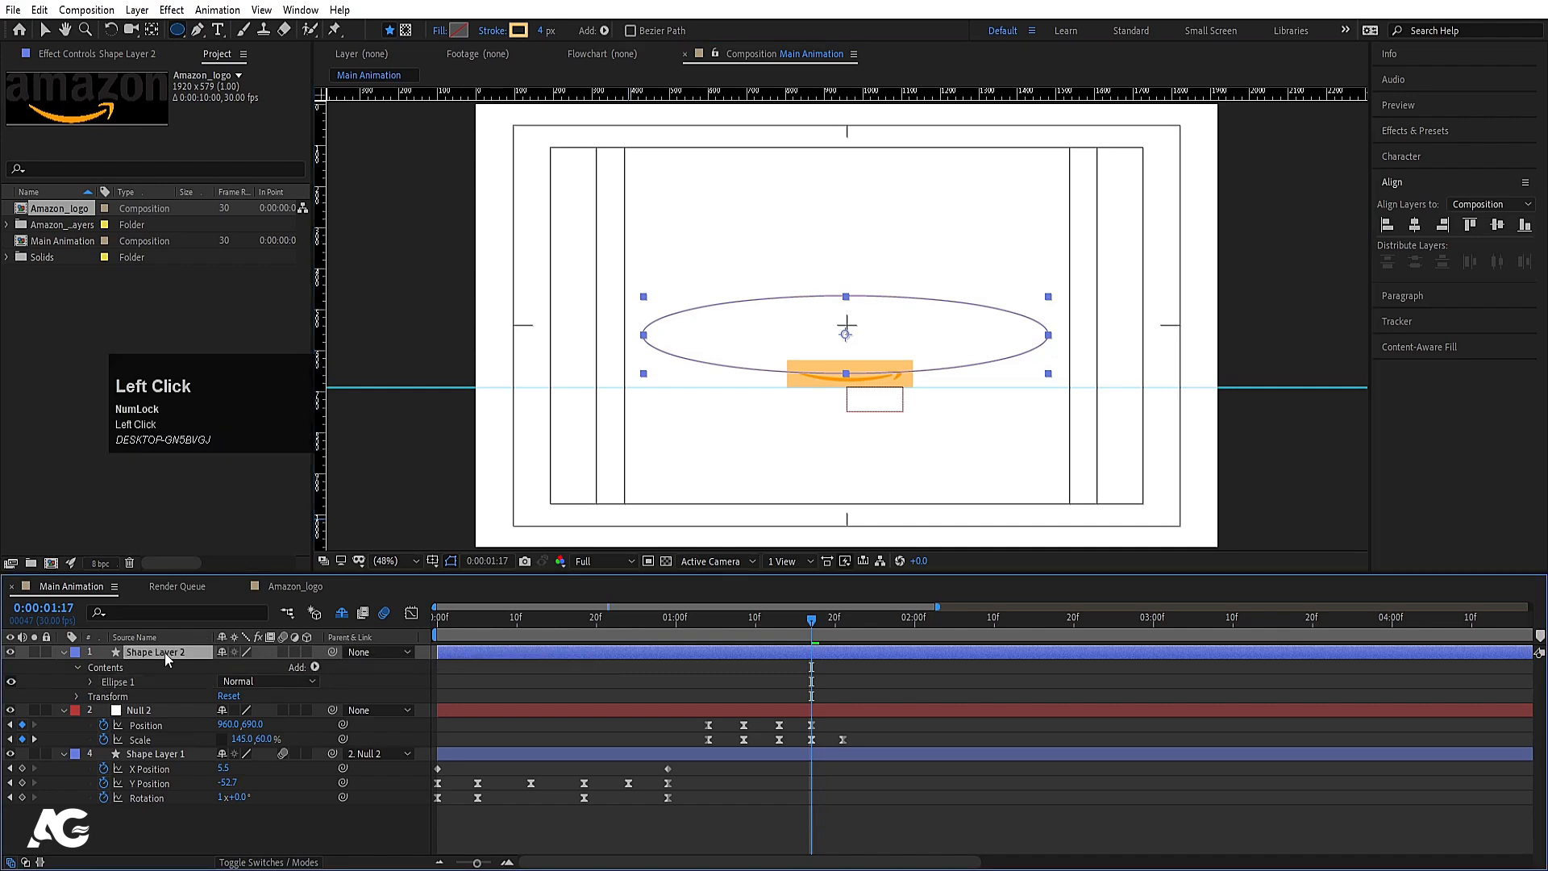
pyautogui.moveTo(547, 30); pyautogui.dragTo(589, 23)
pyautogui.press('Down')
pyautogui.press('Down')
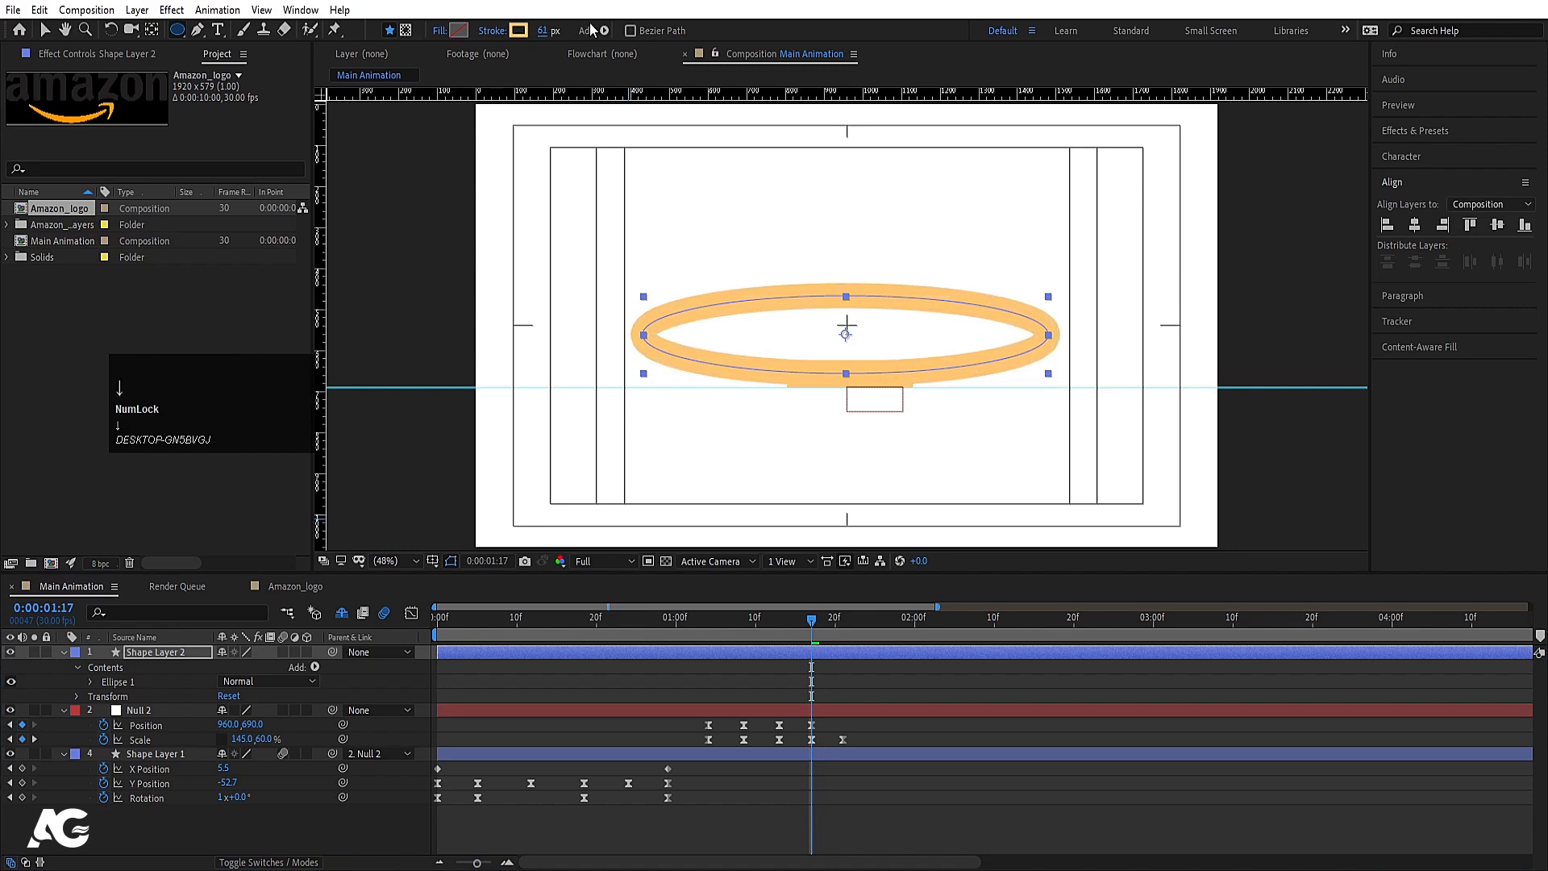
pyautogui.click(838, 650)
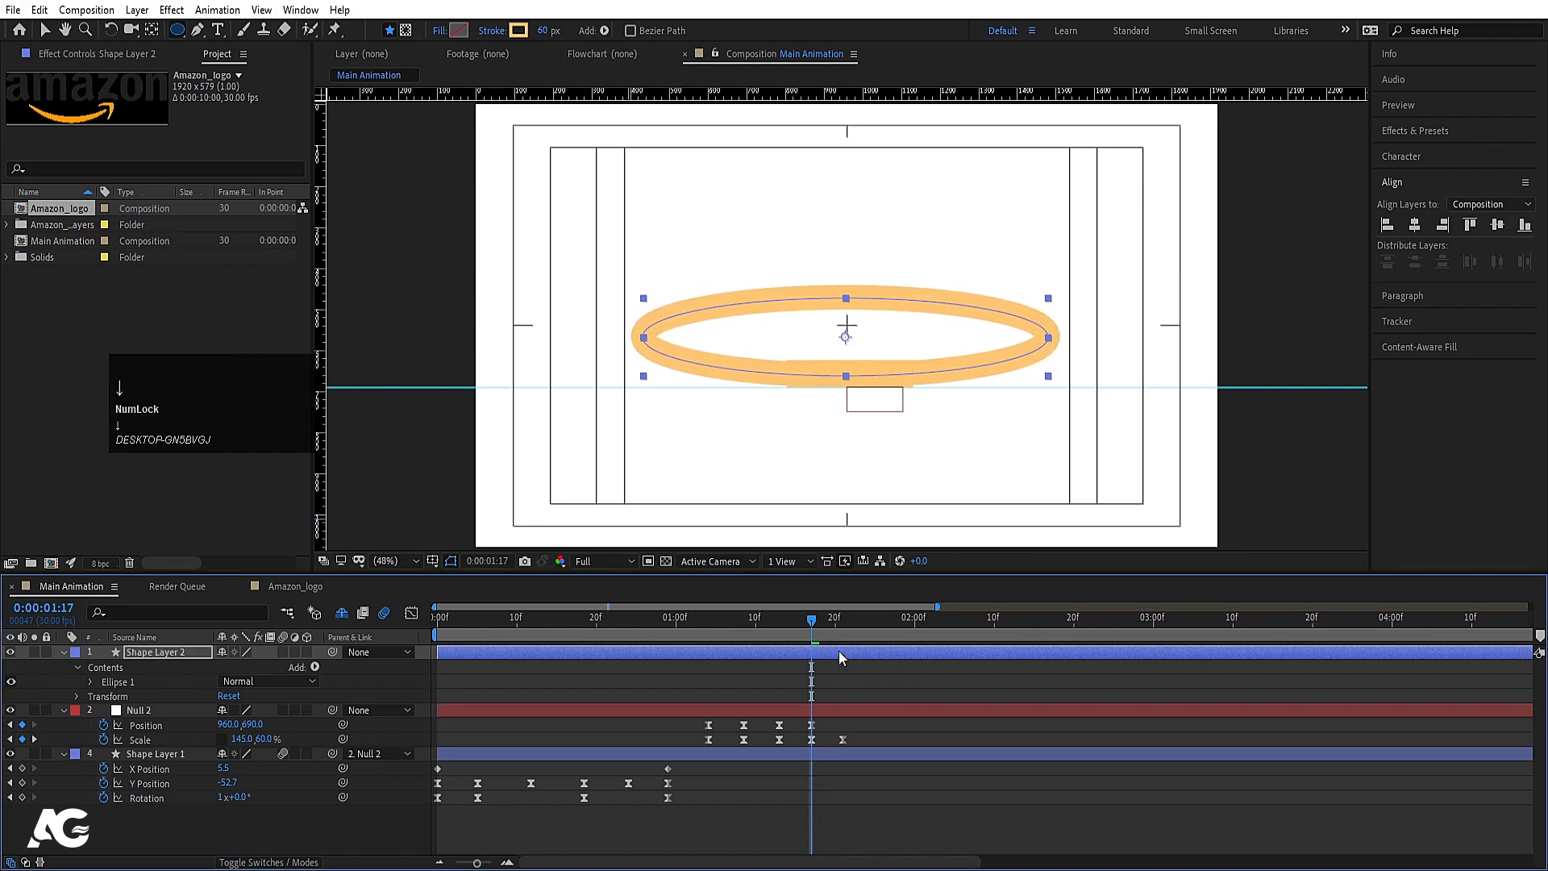
pyautogui.moveTo(812, 641)
pyautogui.mouseDown()
pyautogui.moveTo(742, 631)
pyautogui.moveTo(830, 637)
pyautogui.moveTo(811, 635)
pyautogui.mouseUp()
pyautogui.press('space')
pyautogui.press('space')
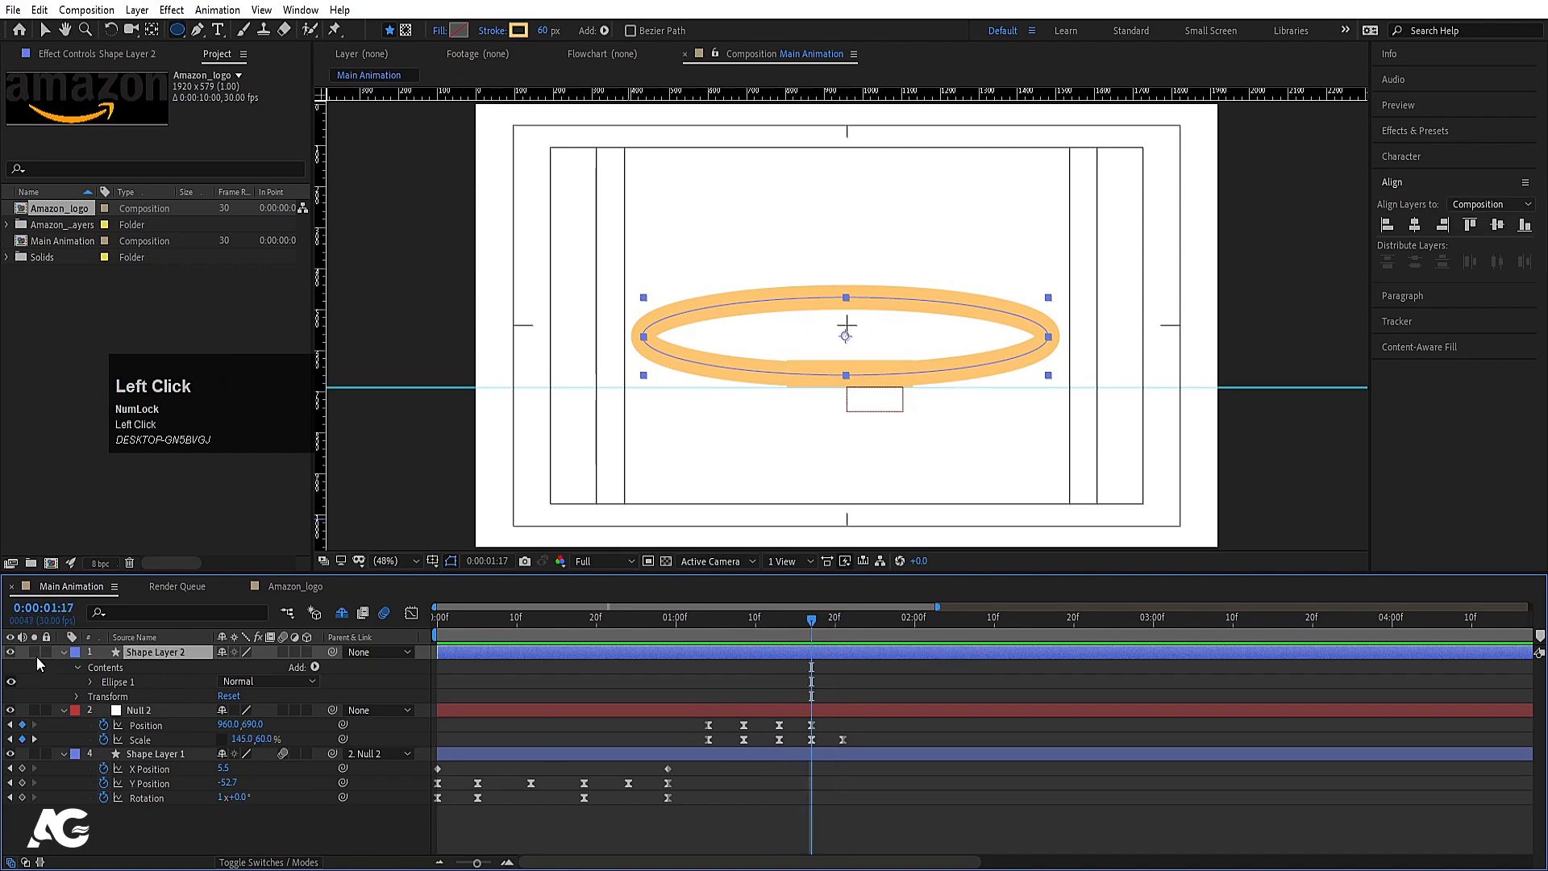
# Step: Add Trim Paths to Shape Layer 2 and set its Start to 50%
pyautogui.click(314, 669)
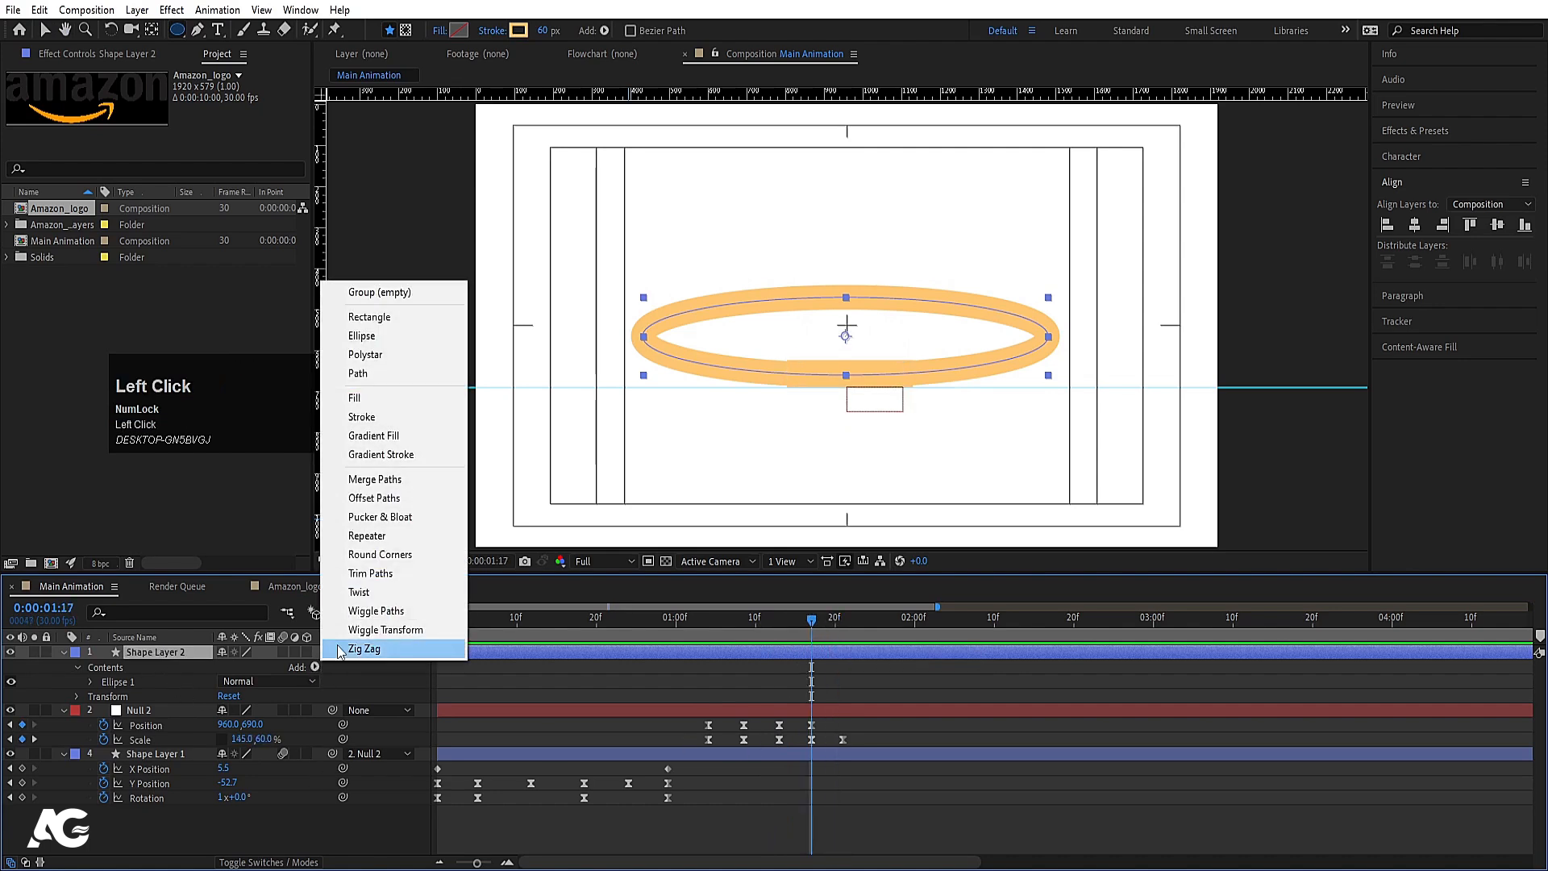
pyautogui.click(365, 573)
pyautogui.click(90, 696)
pyautogui.moveTo(228, 724)
pyautogui.mouseDown()
pyautogui.moveTo(184, 726)
pyautogui.moveTo(242, 725)
pyautogui.moveTo(228, 710)
pyautogui.moveTo(251, 707)
pyautogui.mouseUp()
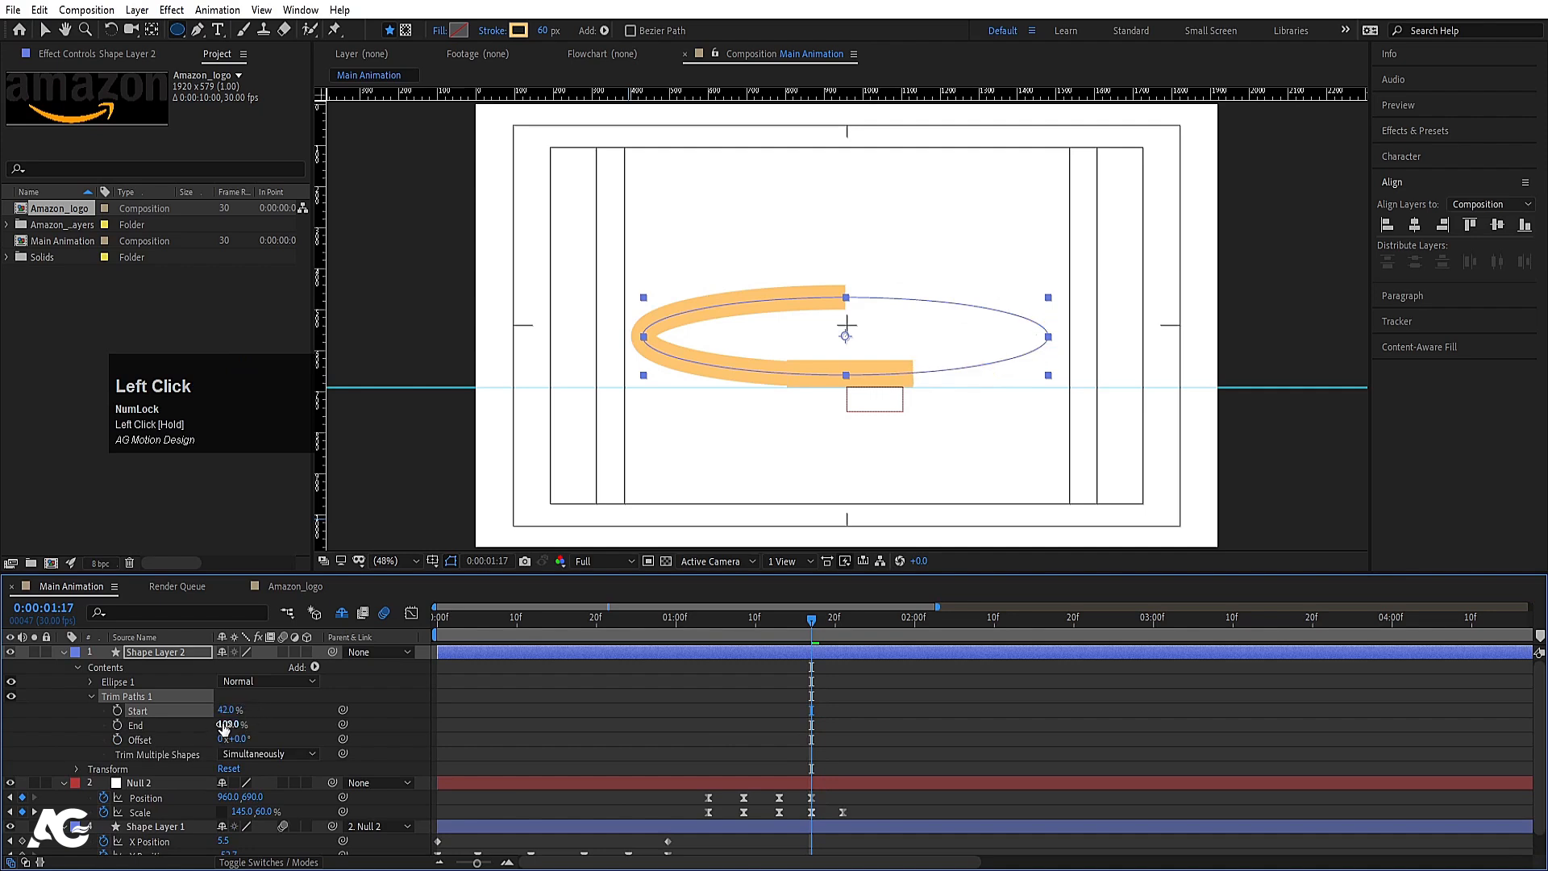
pyautogui.write('50')
pyautogui.press('Return')
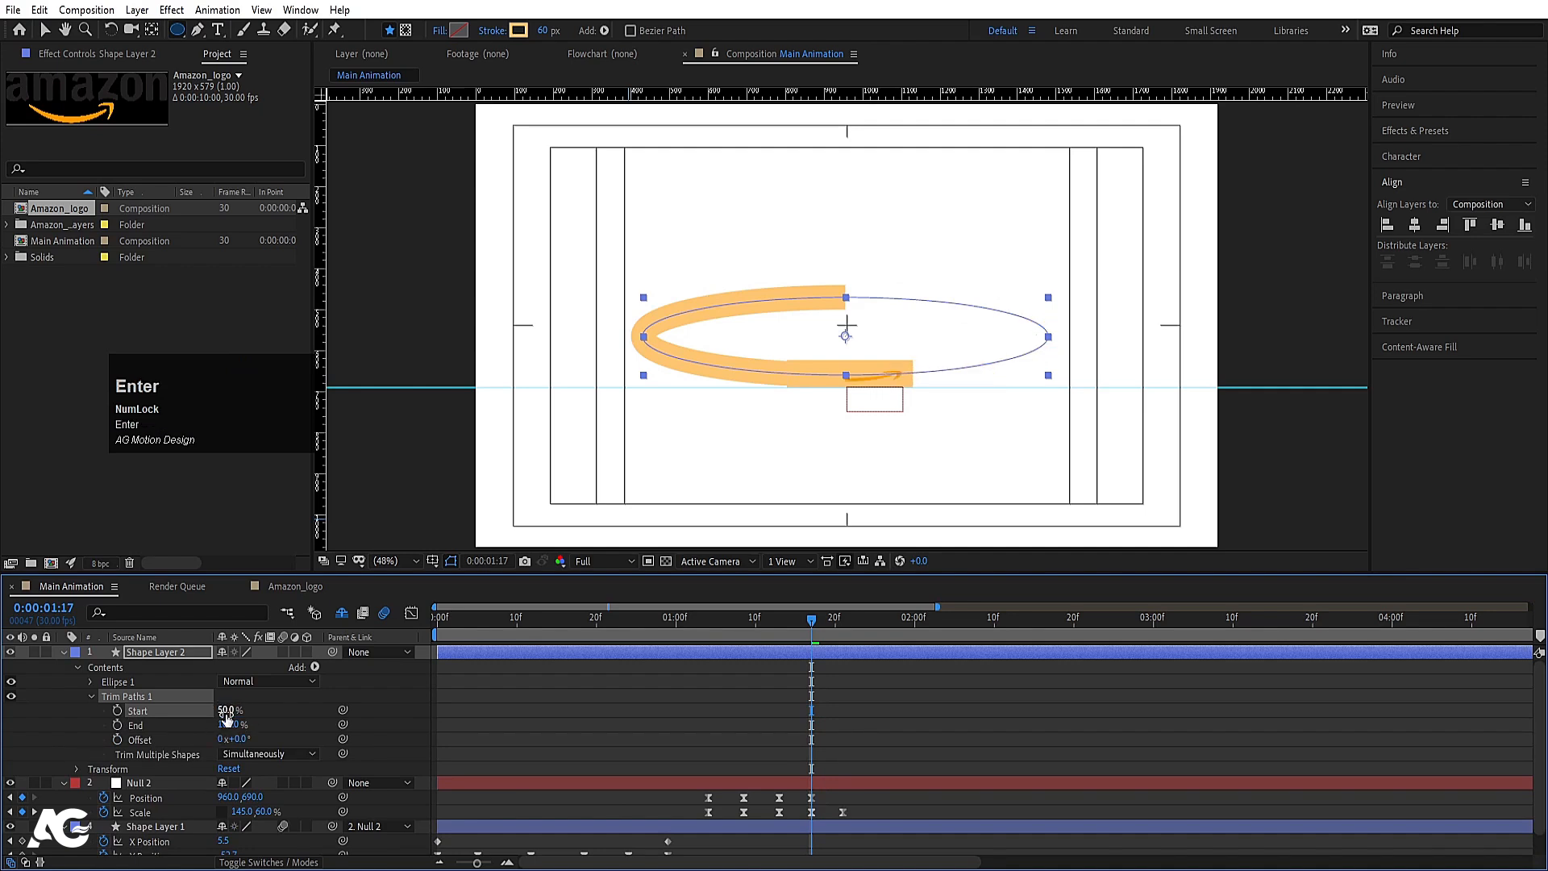
# Step: Set the Trim Paths End on Shape Layer 2 to 60%
pyautogui.click(231, 724)
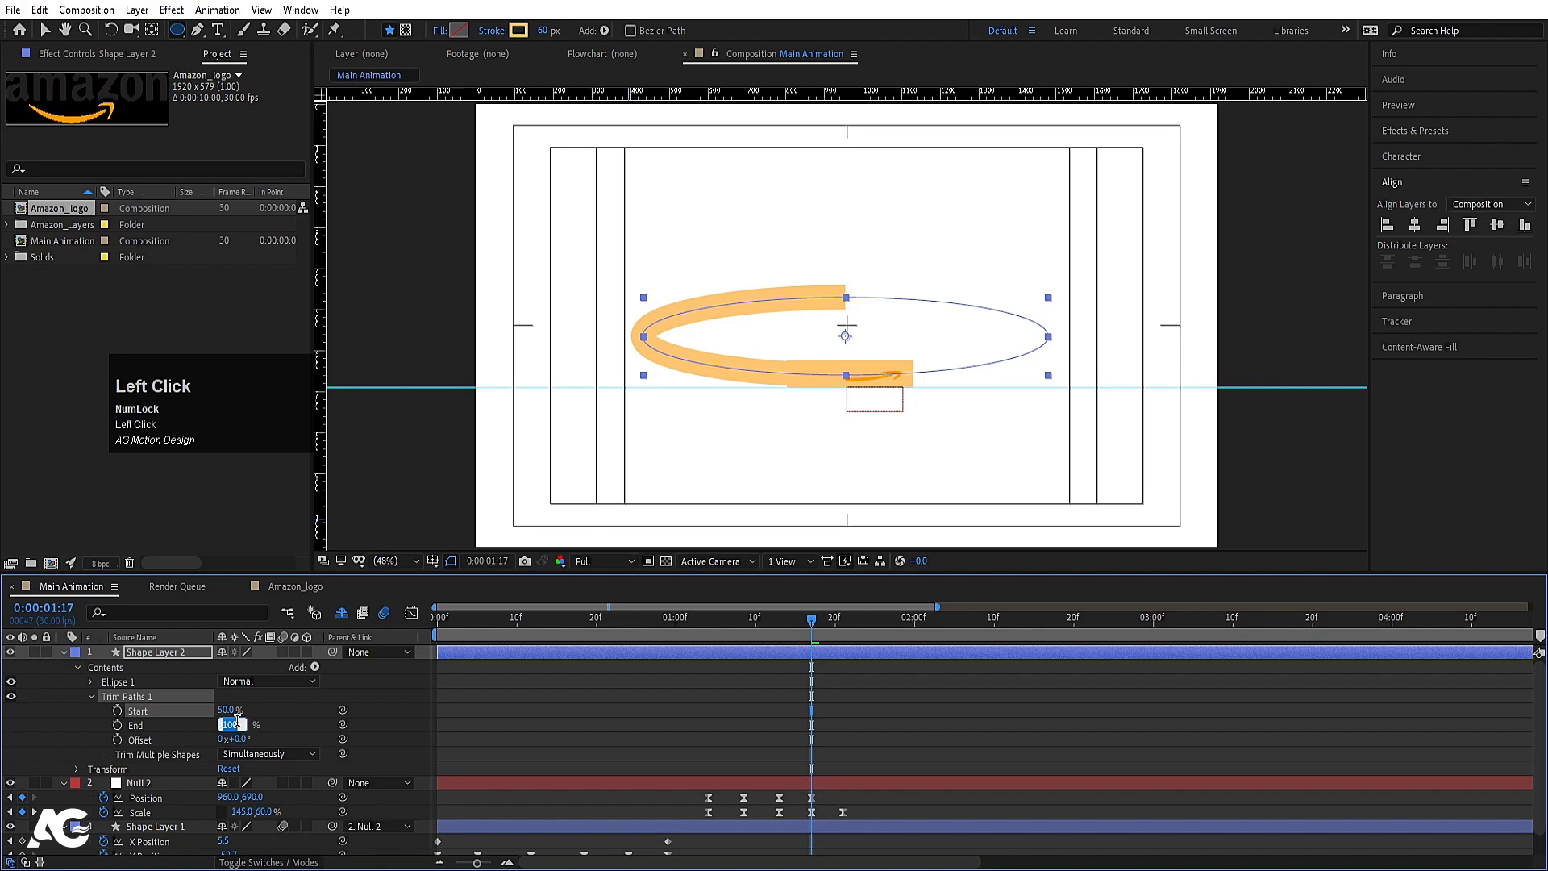
pyautogui.press('Return')
pyautogui.click(230, 725)
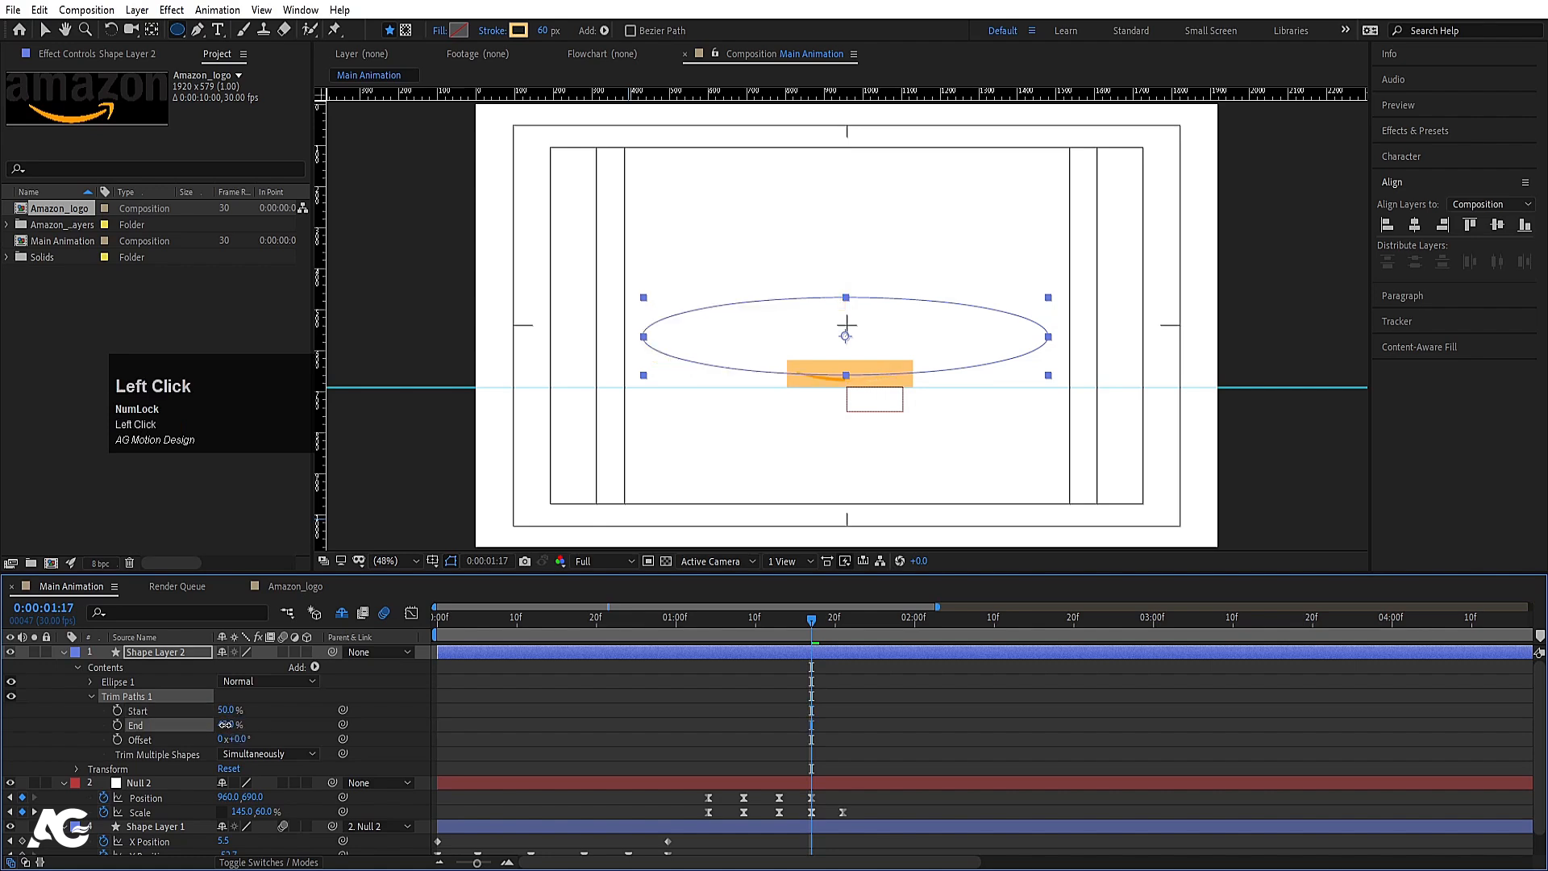
pyautogui.moveTo(235, 724); pyautogui.dragTo(241, 724)
pyautogui.click(228, 725)
pyautogui.write('60')
pyautogui.press('Return')
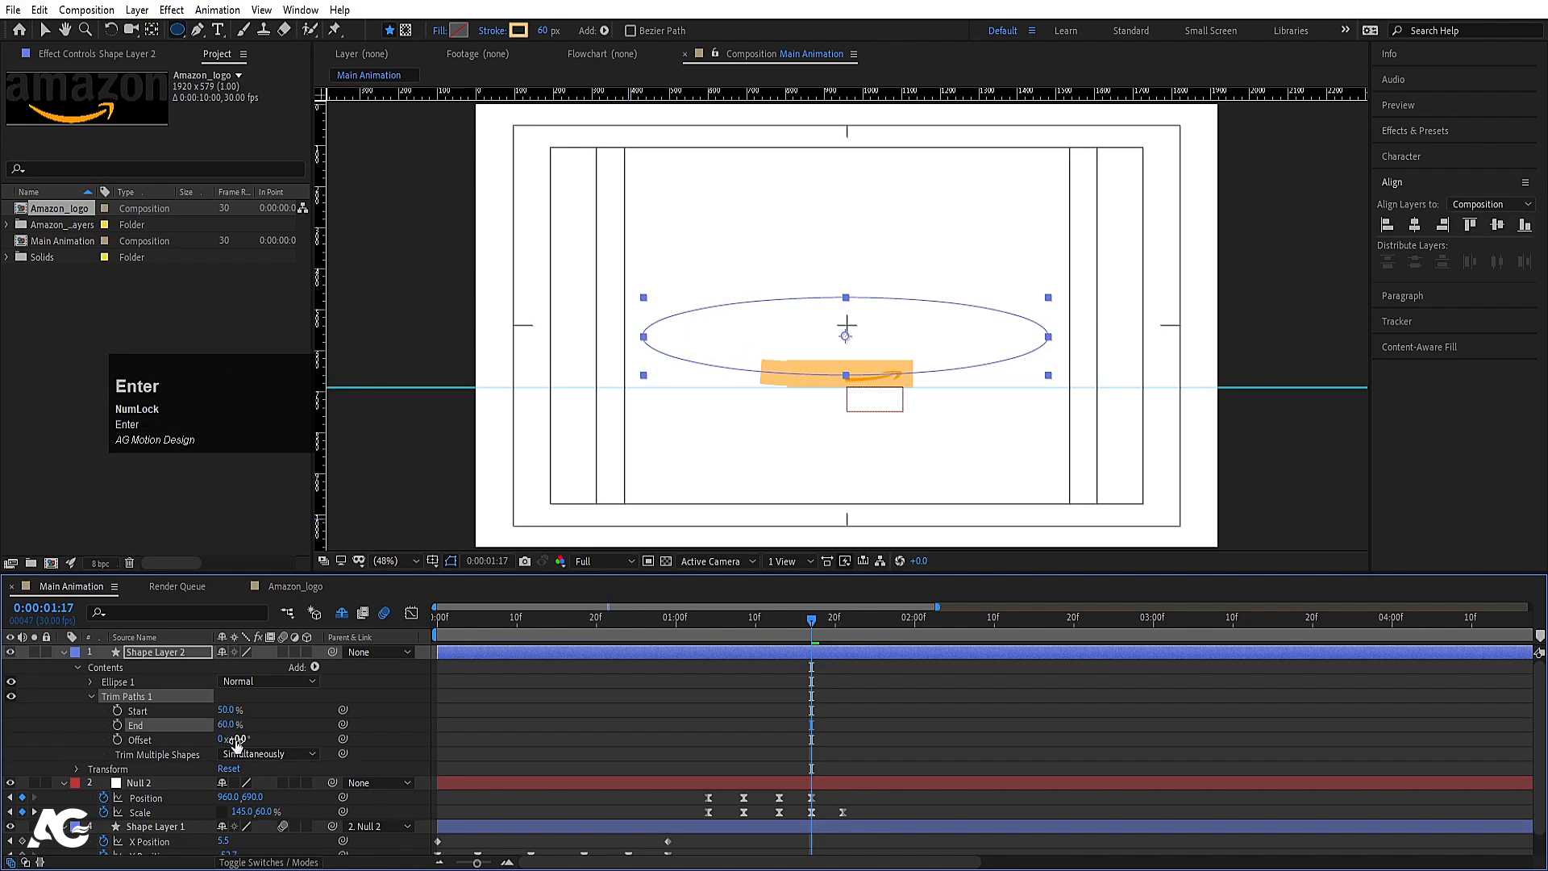
# Step: Adjust the Trim Paths Offset to -29° and End to 65% so the stroke segment sits over the box
pyautogui.moveTo(236, 743)
pyautogui.mouseDown()
pyautogui.moveTo(139, 740)
pyautogui.moveTo(221, 735)
pyautogui.moveTo(246, 711)
pyautogui.mouseUp()
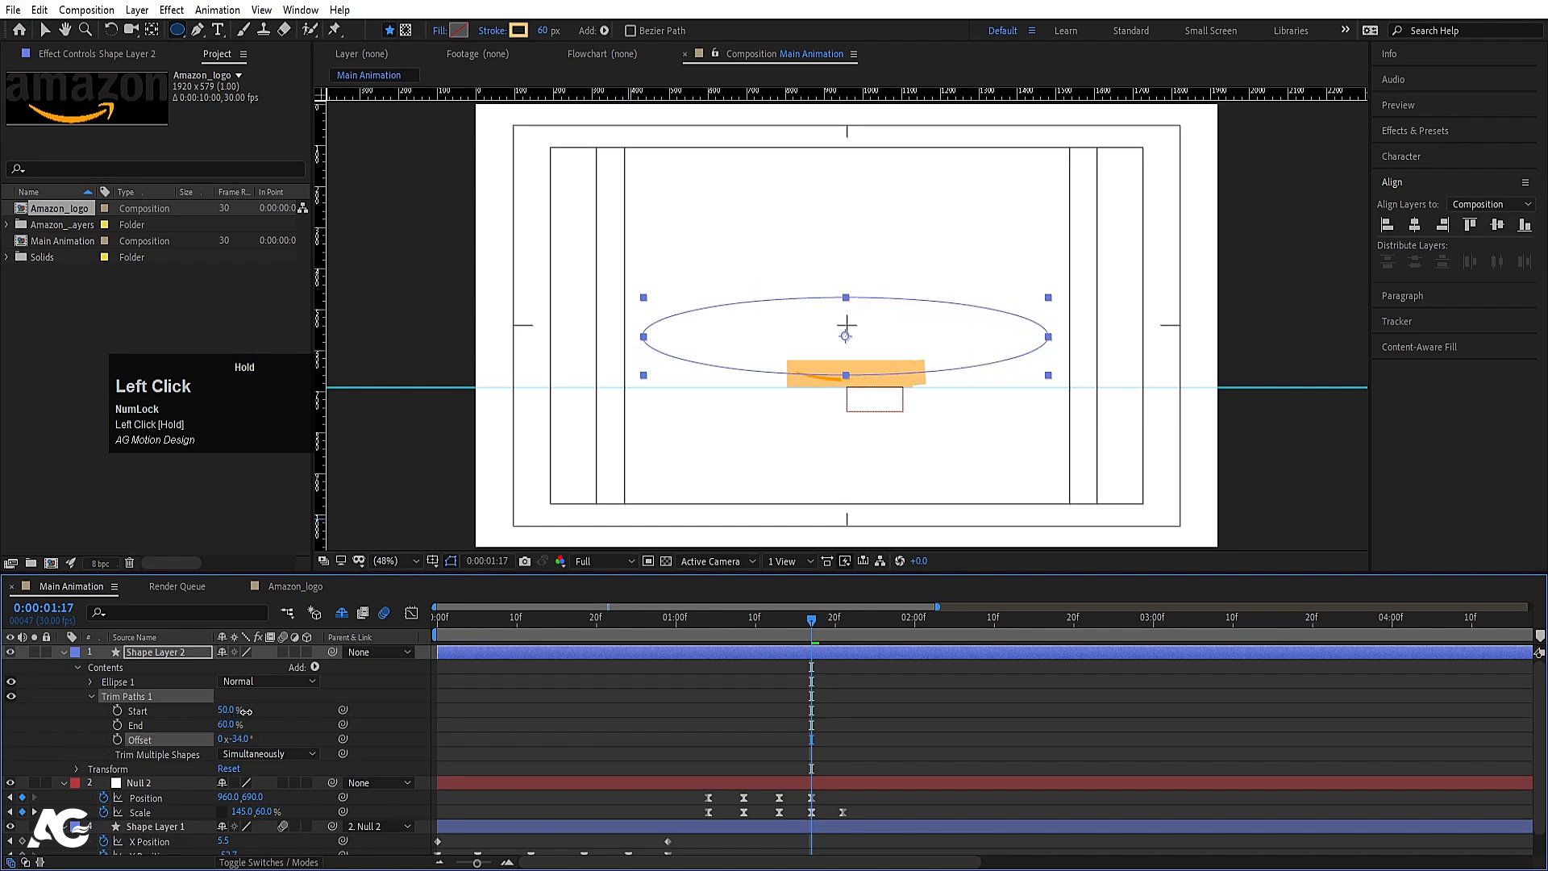
pyautogui.click(216, 727)
pyautogui.write('70')
pyautogui.press('Return')
pyautogui.moveTo(230, 731); pyautogui.dragTo(221, 726)
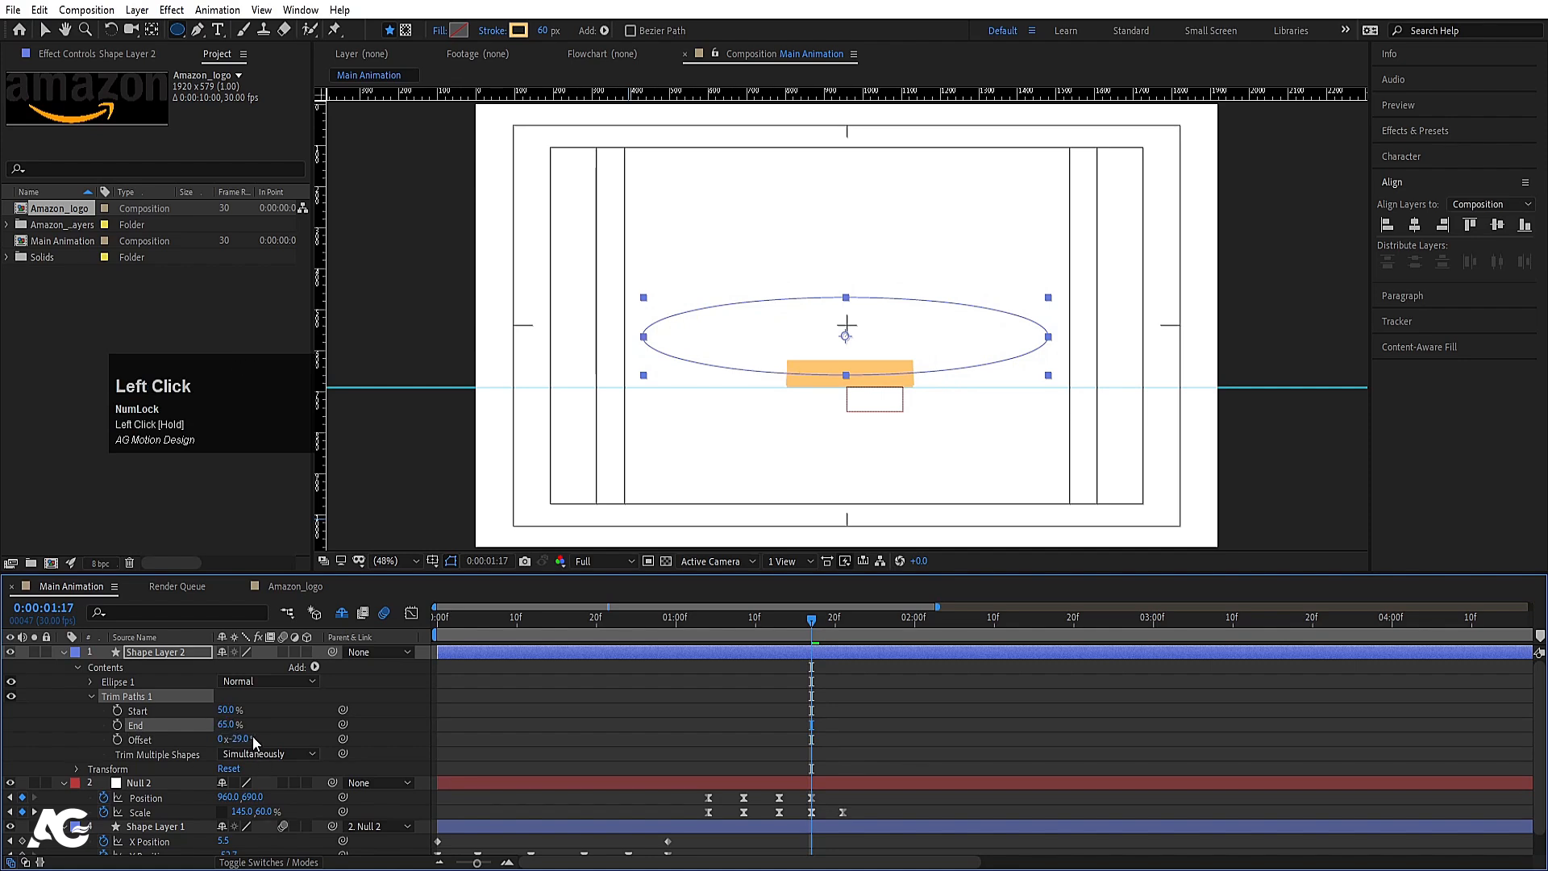
# Step: Keyframe the Trim Paths Offset at 0:00:01:17, trim Shape Layer 2's start to that time, and preview
pyautogui.click(117, 740)
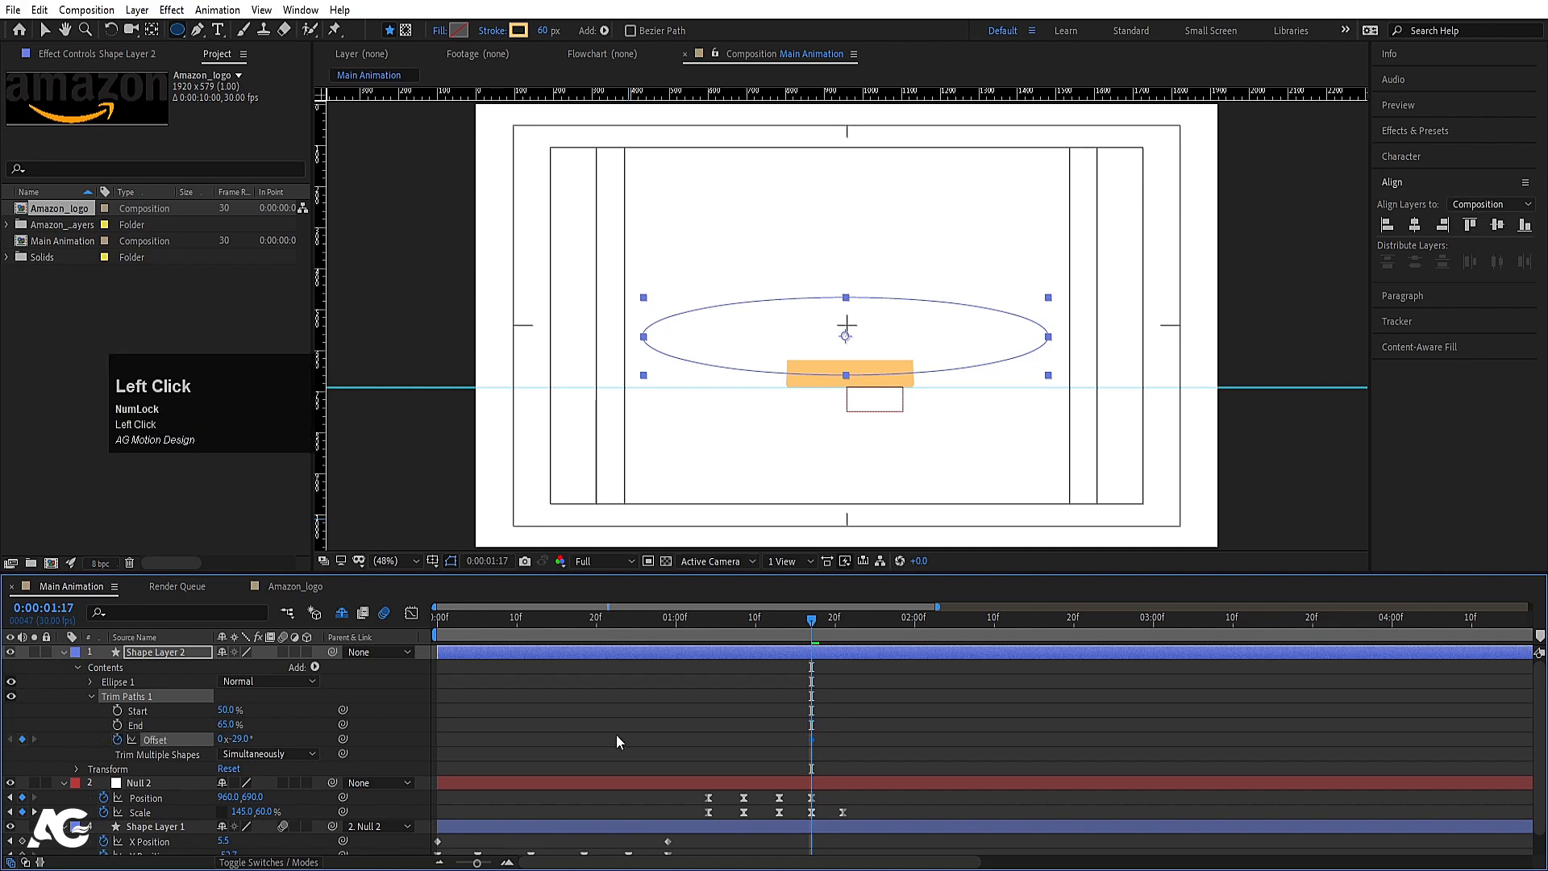
pyautogui.hotkey('alt', '[')
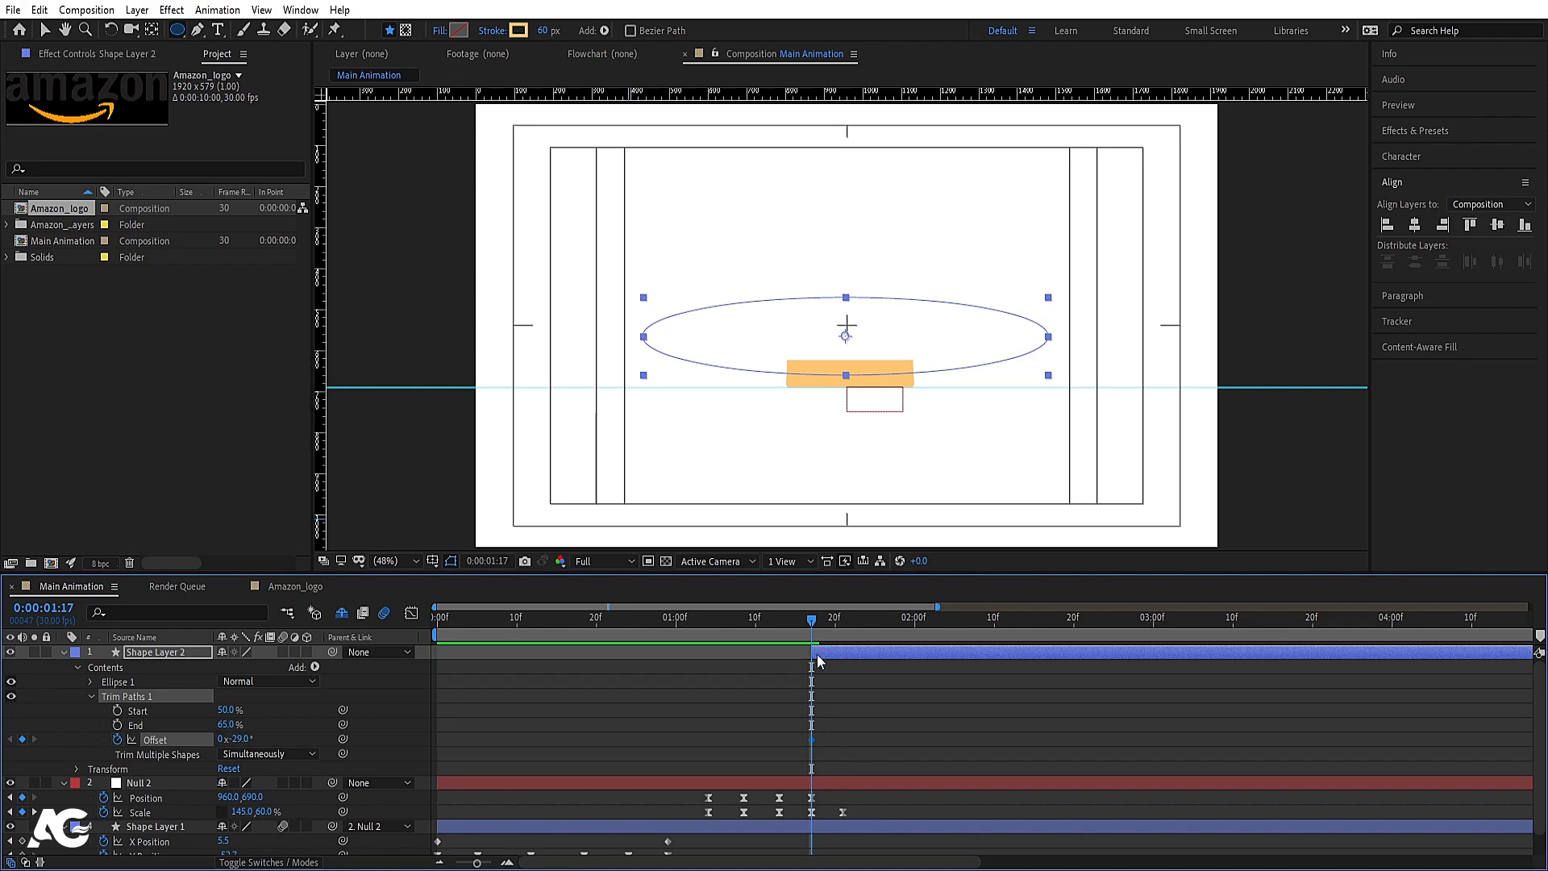
pyautogui.press('space')
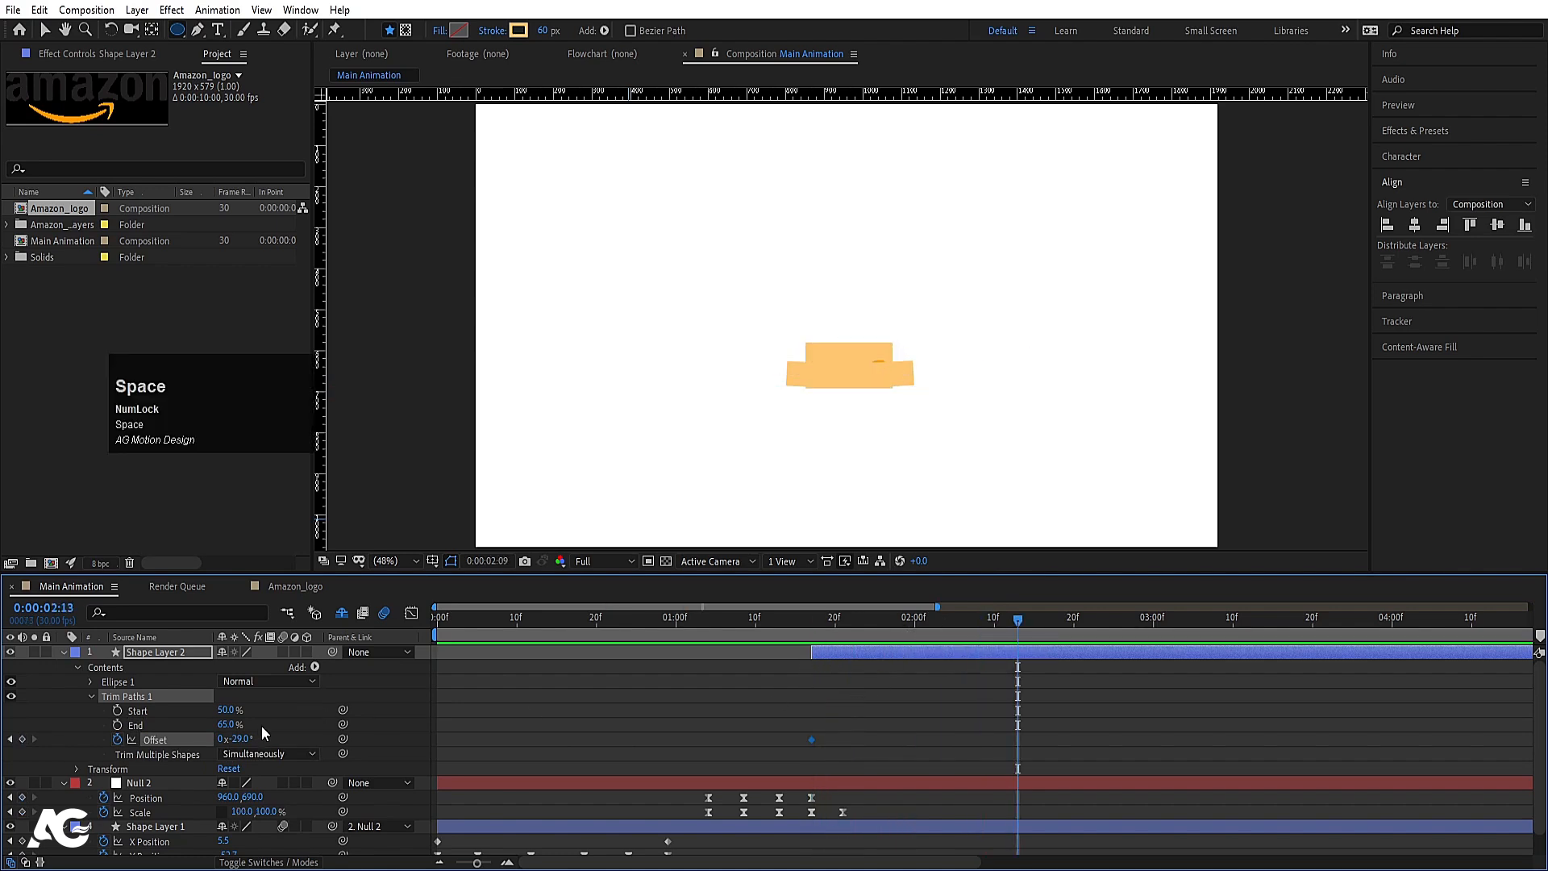
# Step: Set Shape Layer 2's Trim Paths Offset to -1x-19.0° at 0:00:02:13 and preview the moving stroke
pyautogui.click(237, 738)
pyautogui.moveTo(236, 738)
pyautogui.mouseDown()
pyautogui.moveTo(54, 754)
pyautogui.moveTo(6, 782)
pyautogui.mouseUp()
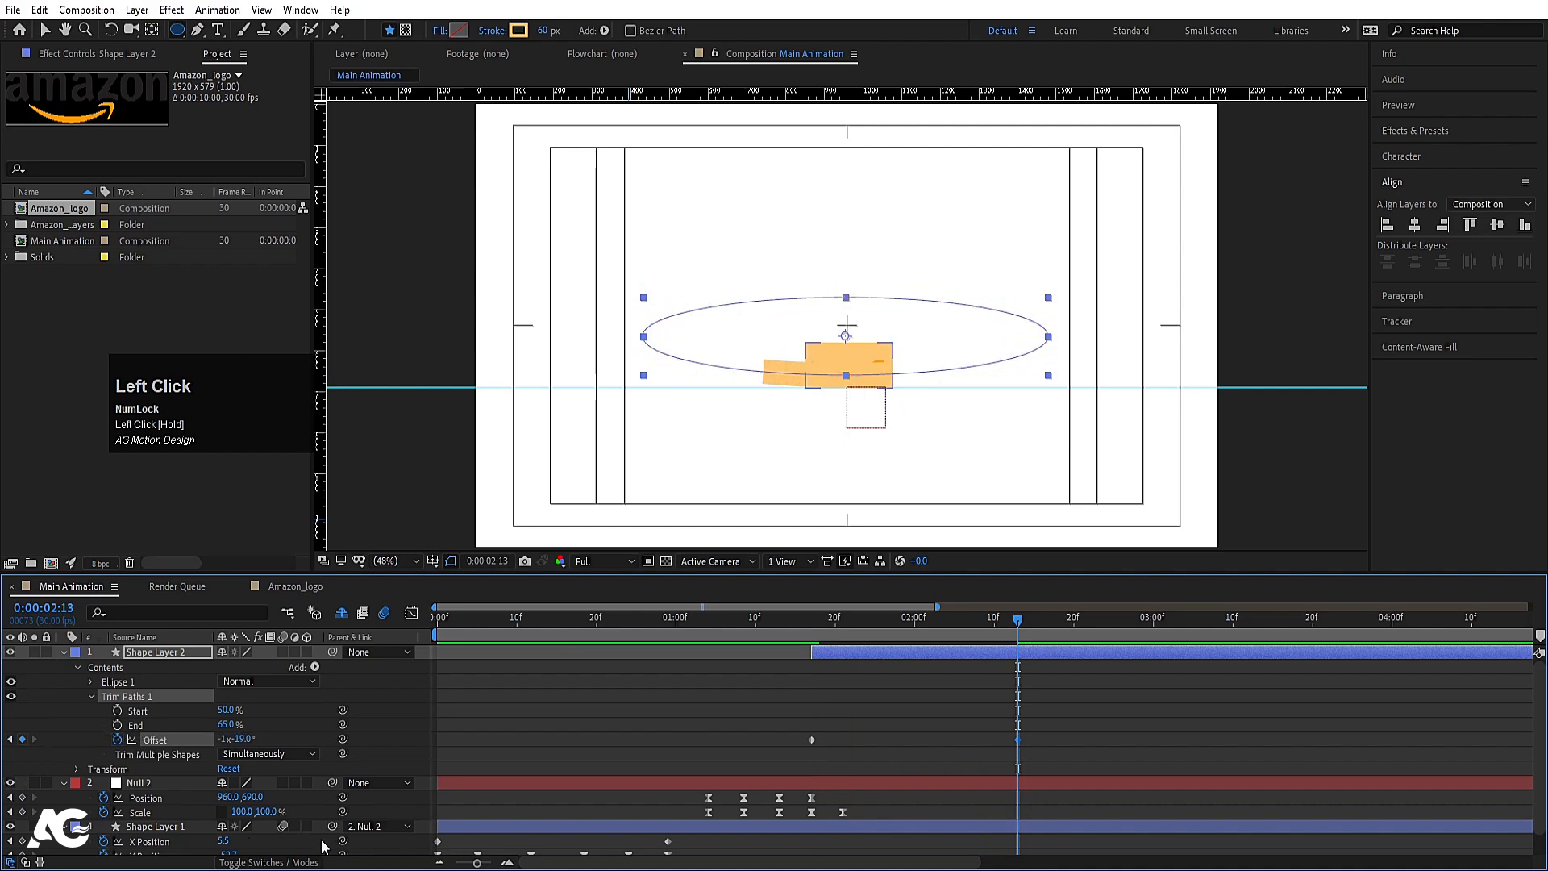
pyautogui.click(782, 630)
pyautogui.press('space')
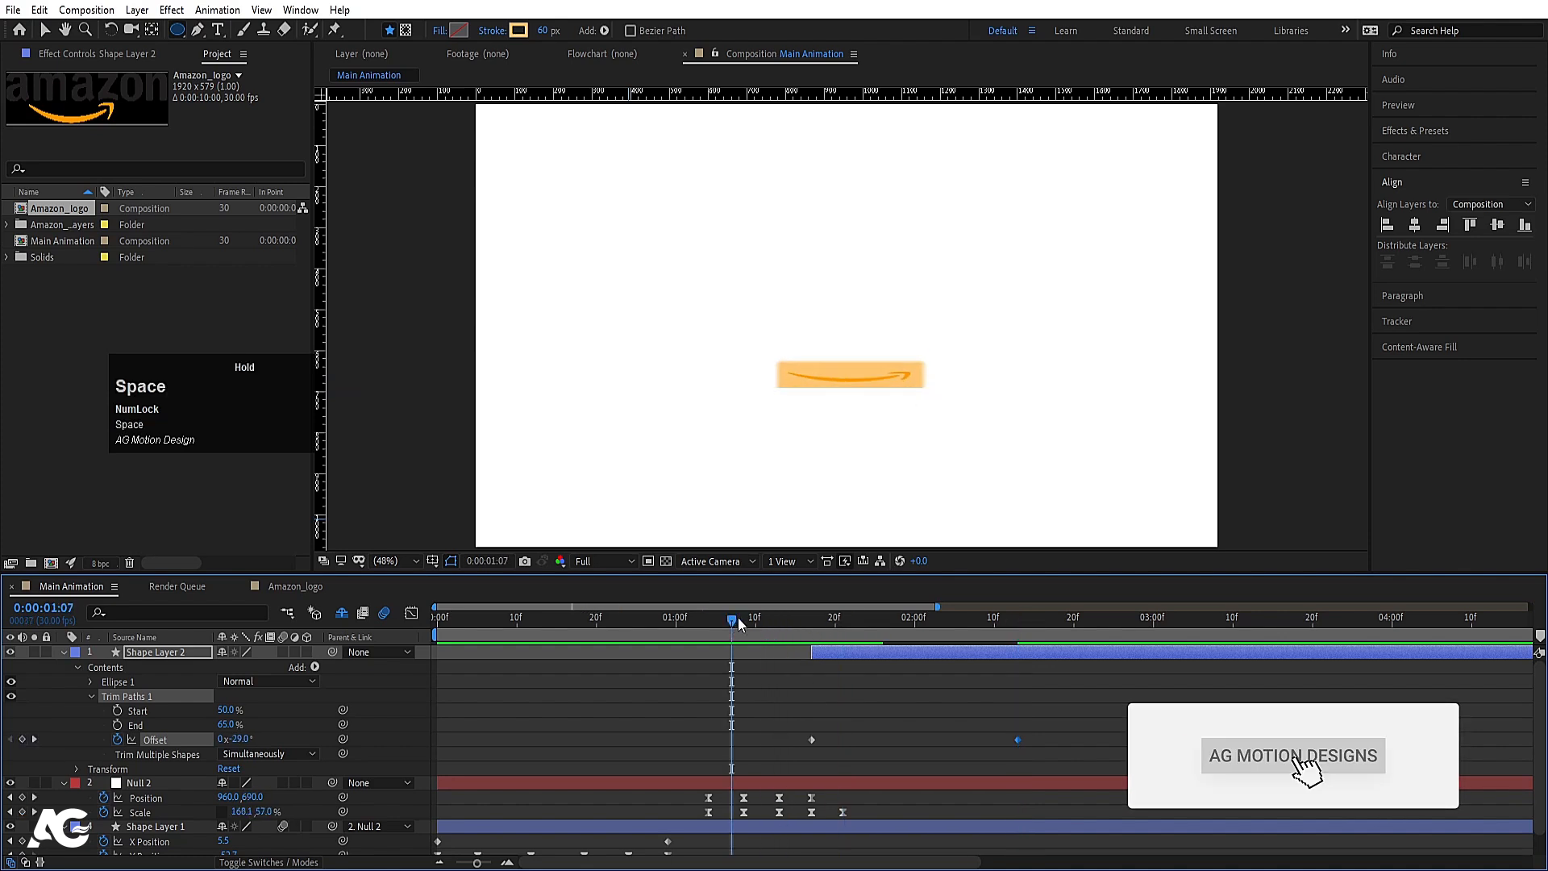
# Step: Apply Easy Ease to both Trim Paths Offset keyframes on Shape Layer 2 and preview
pyautogui.moveTo(753, 709); pyautogui.dragTo(1067, 744)
pyautogui.press('F9')
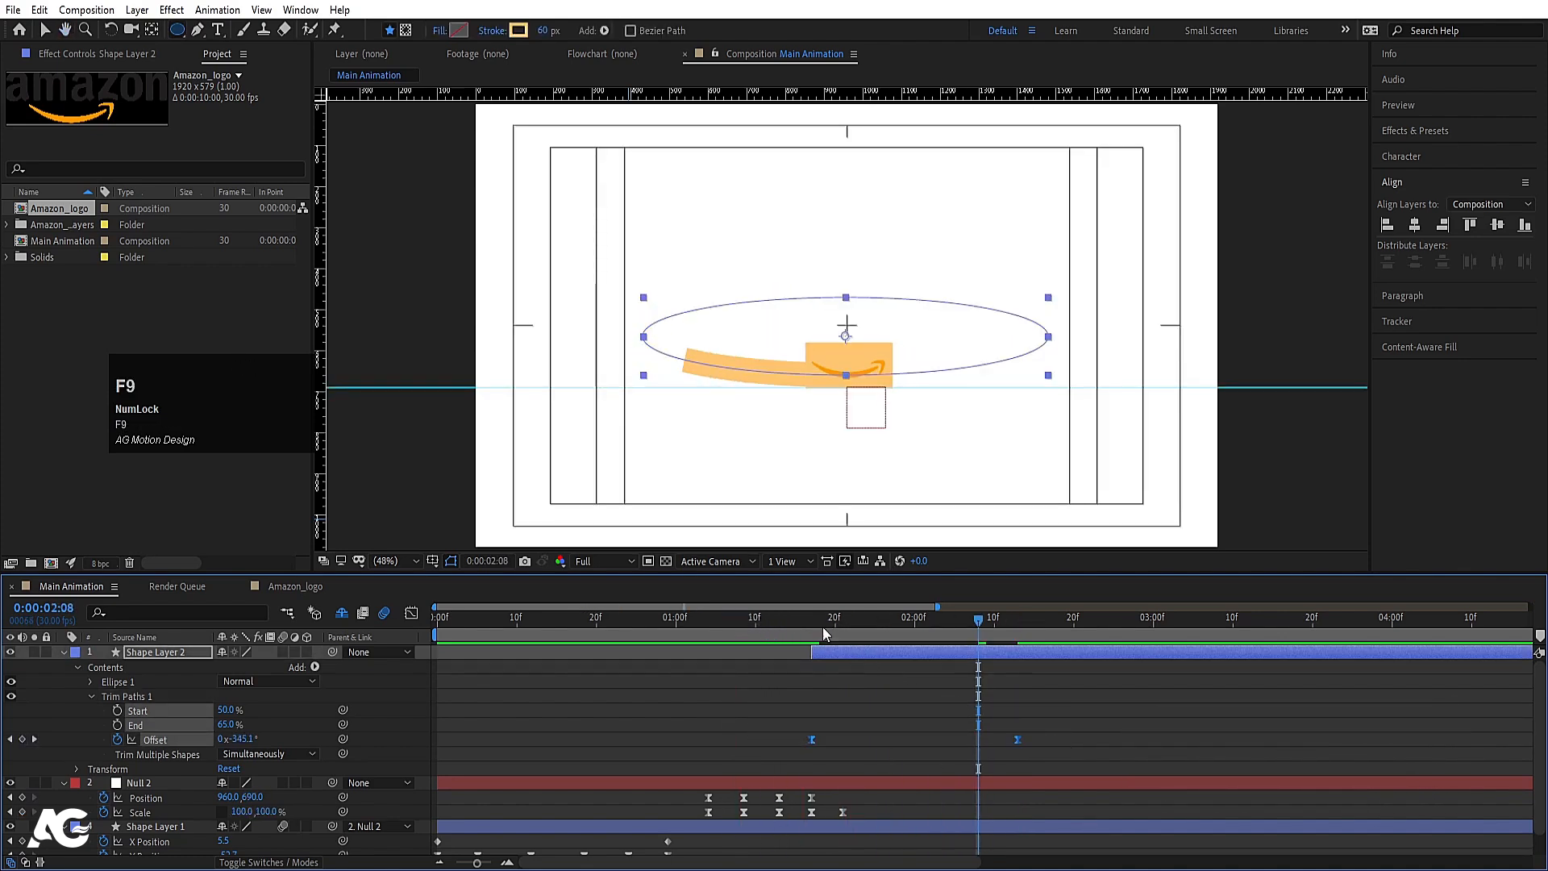
pyautogui.click(666, 629)
pyautogui.press('space')
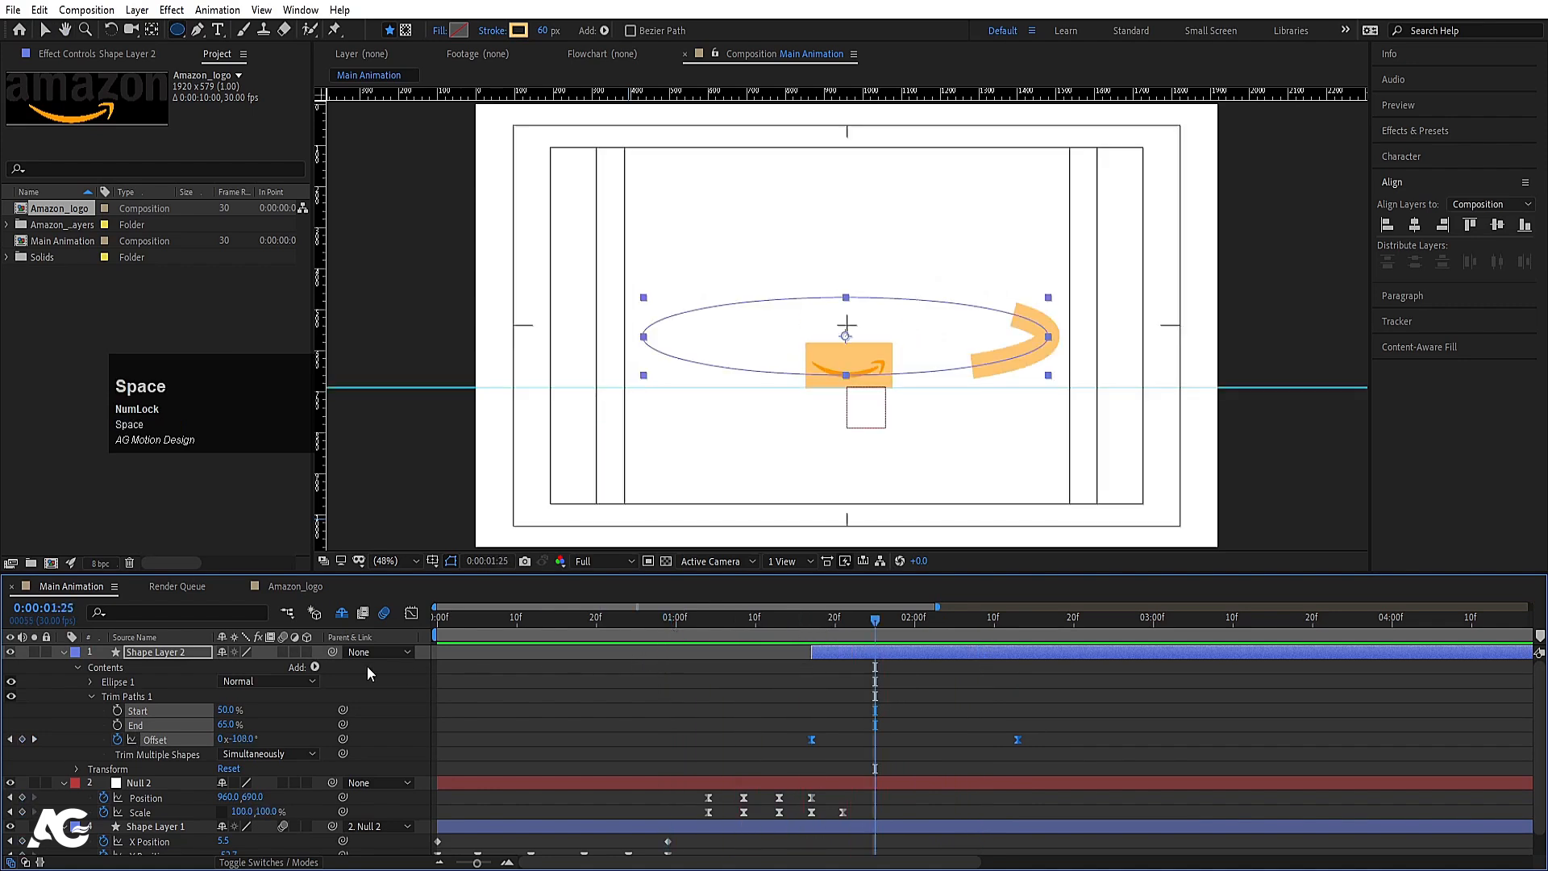
# Step: Enable motion blur on Shape Layer 2, shift the layer to start at 0:00:01:15, and preview
pyautogui.click(283, 652)
pyautogui.moveTo(886, 620); pyautogui.dragTo(834, 648)
pyautogui.press('space')
pyautogui.click(786, 629)
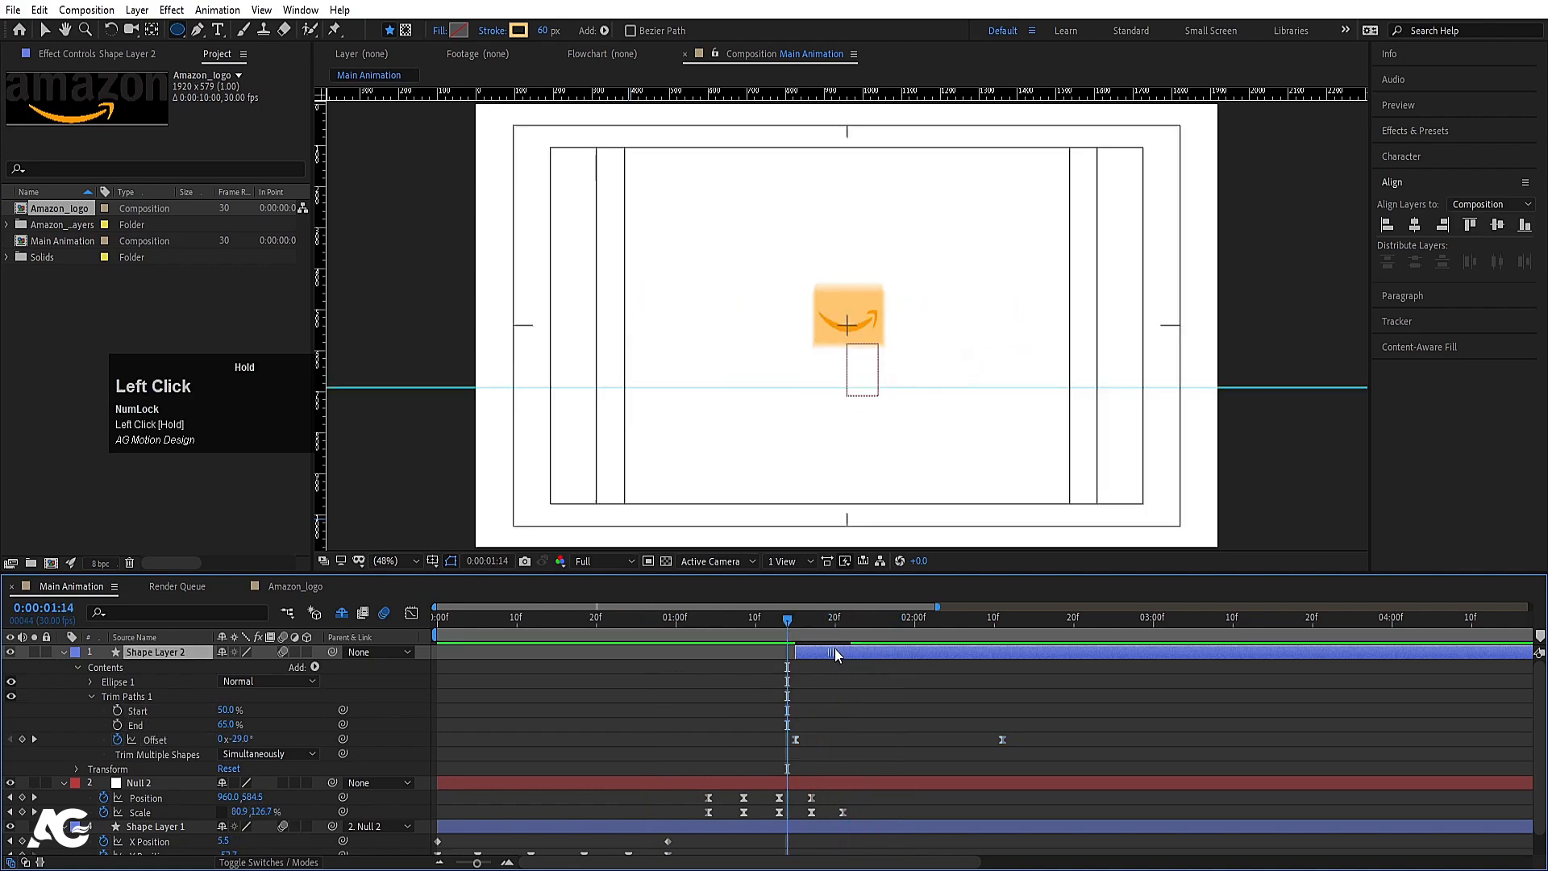
pyautogui.press('space')
pyautogui.press('space')
pyautogui.click(691, 629)
pyautogui.press('space')
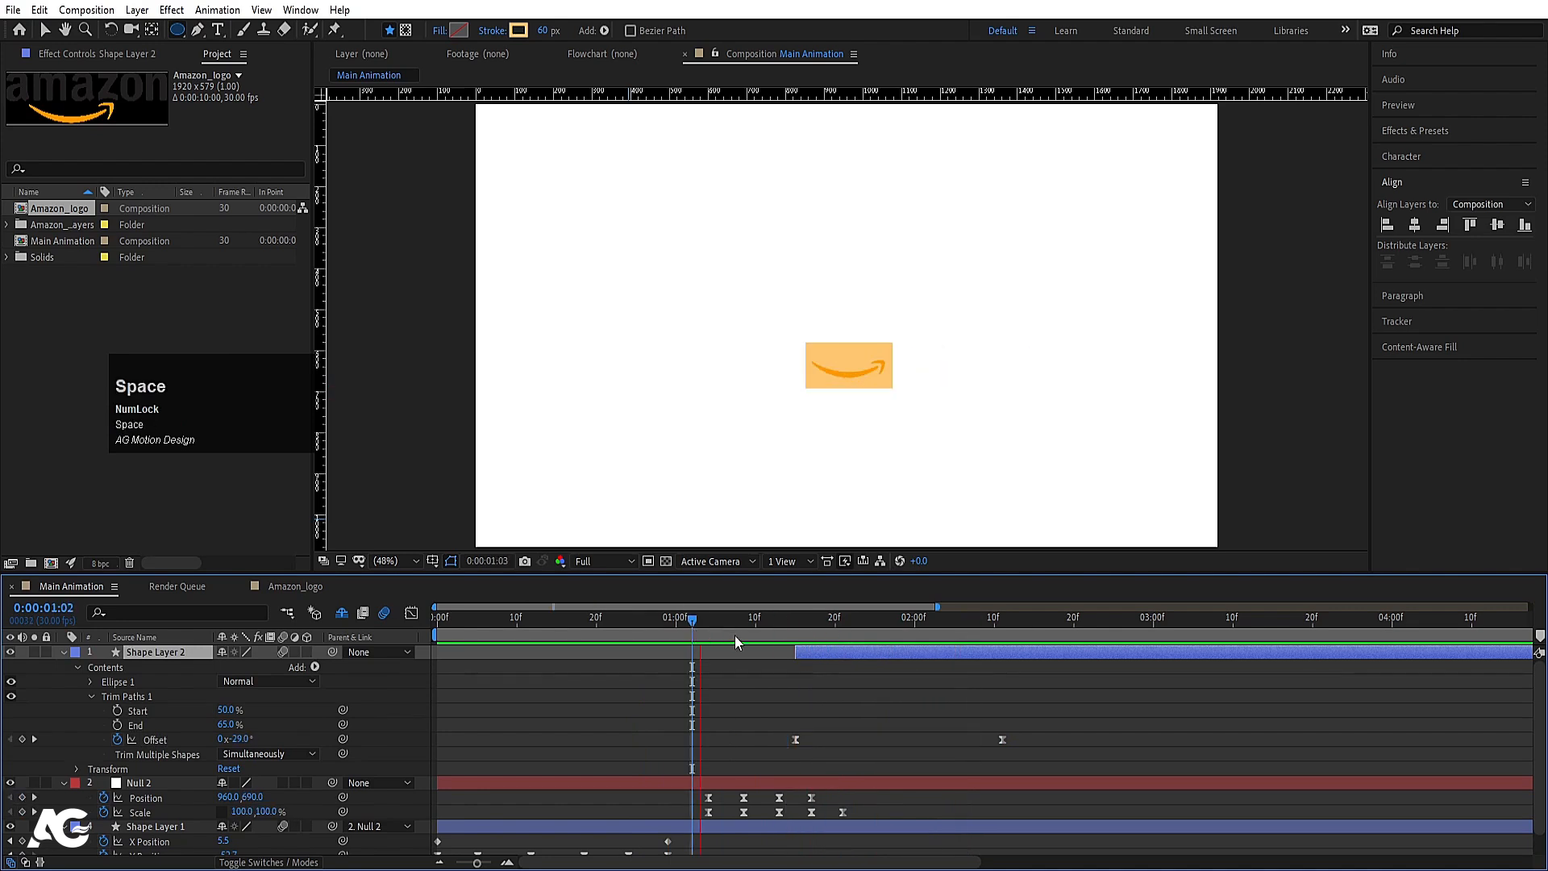
pyautogui.press('space')
# Step: Shift Shape Layer 2 one frame forward so it starts at 0:00:01:16
pyautogui.click(797, 628)
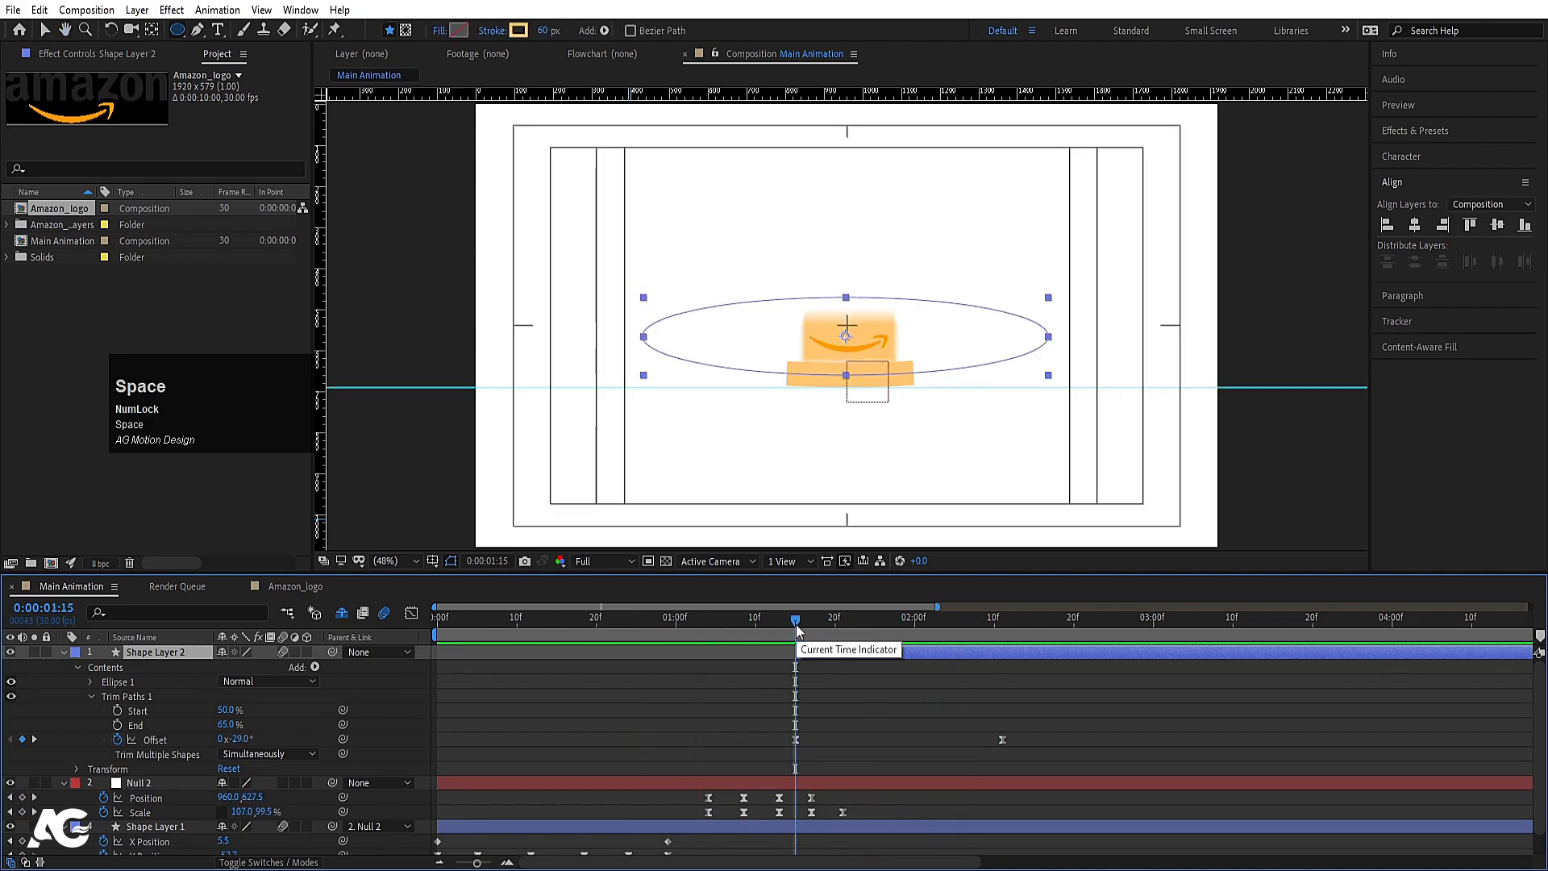
pyautogui.press('pagedown')
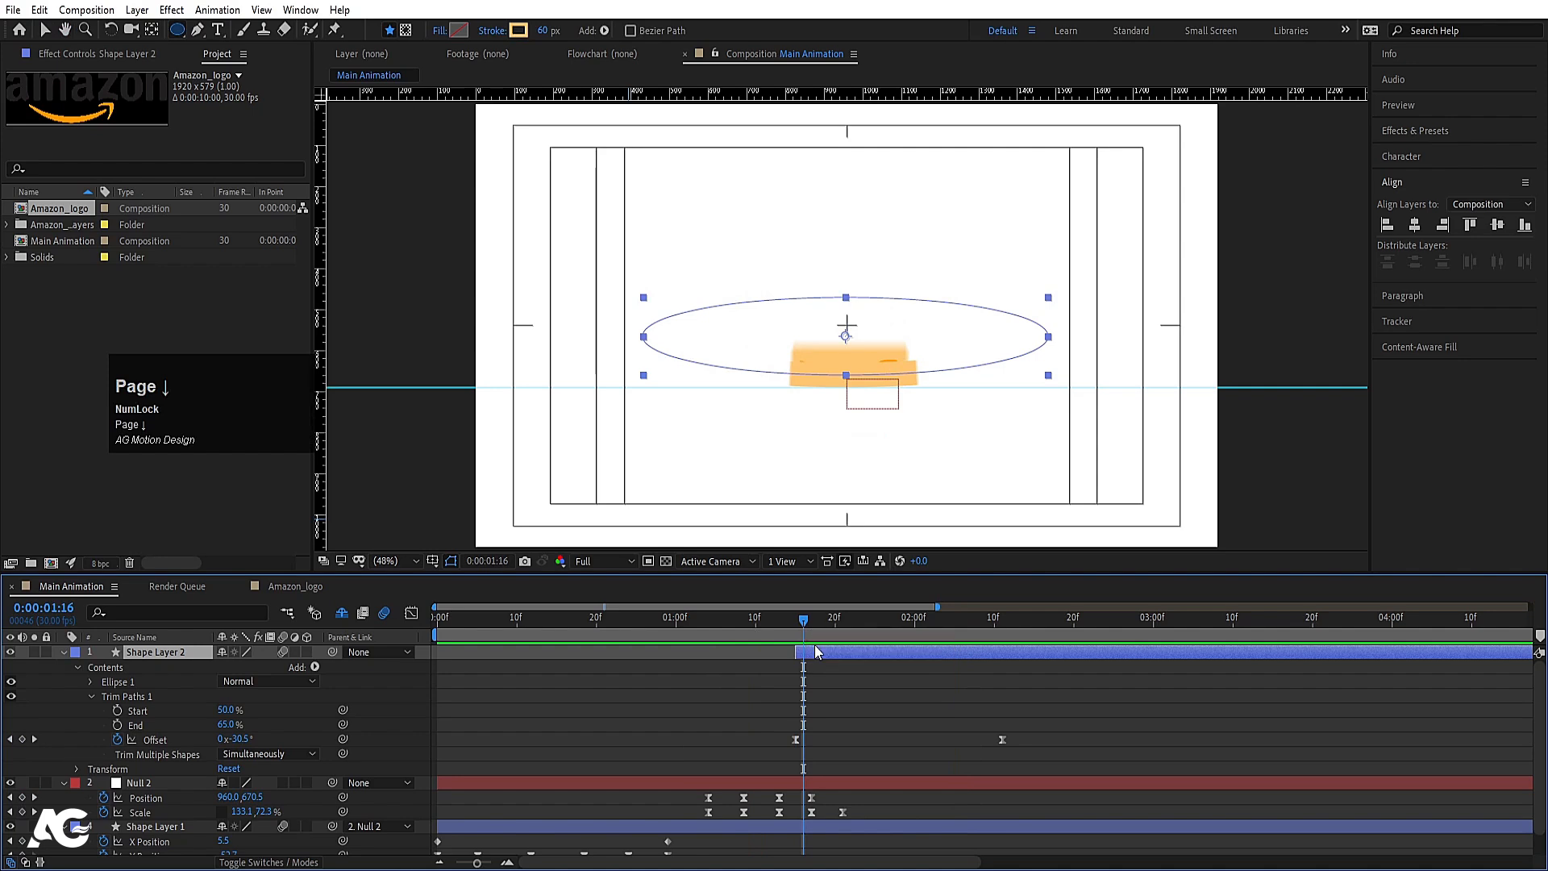
pyautogui.press('[')
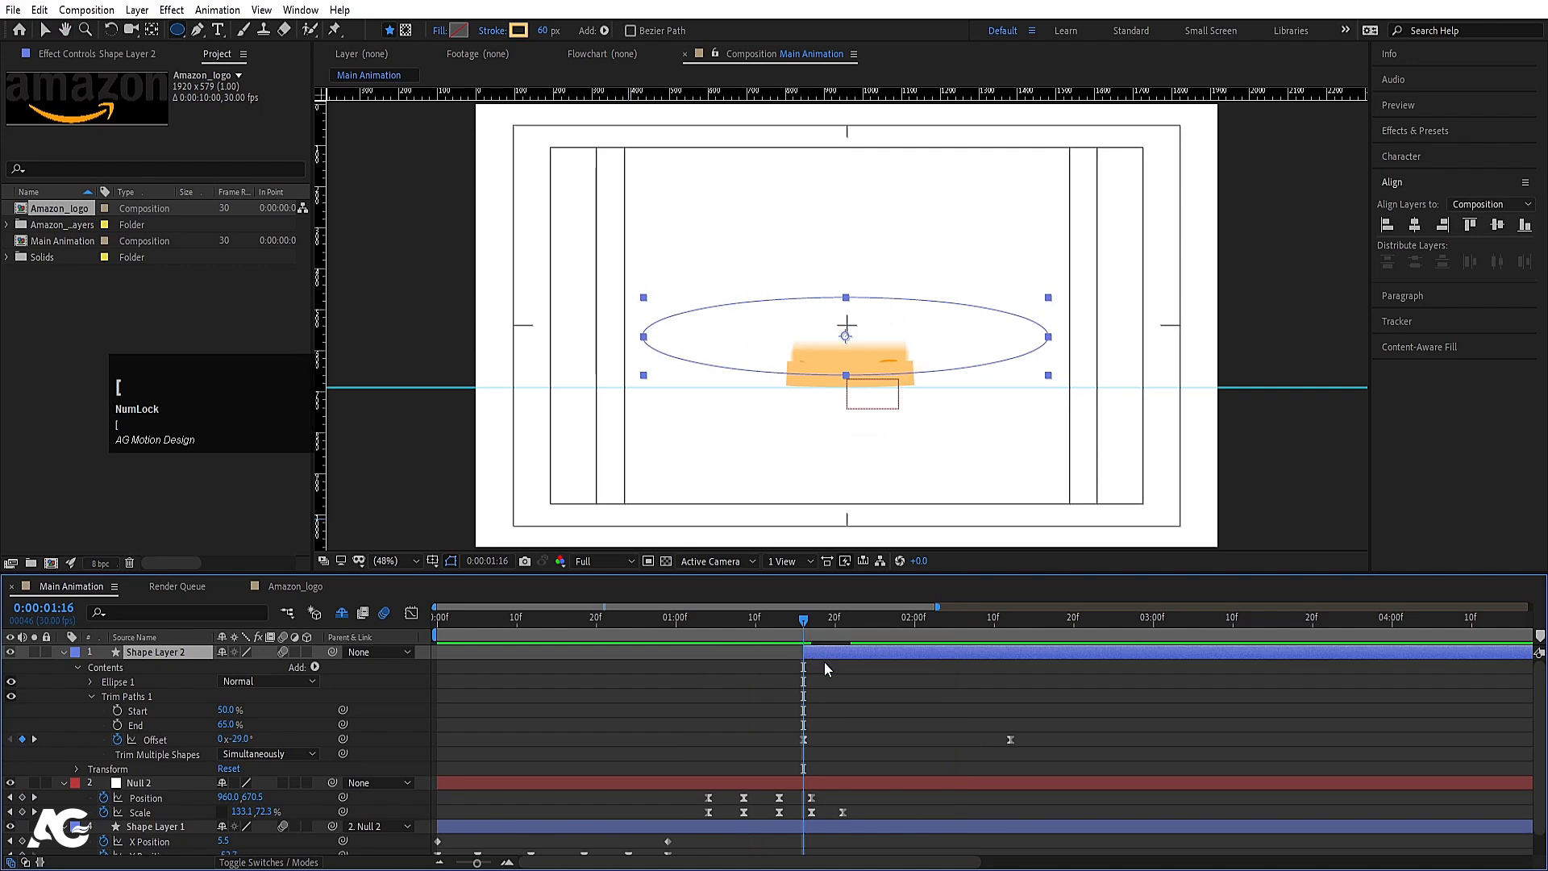
# Step: Keyframe Shape Layer 1's Opacity at 100% at 0:00:01:16
pyautogui.click(153, 825)
pyautogui.scroll(-1, 197, 802)
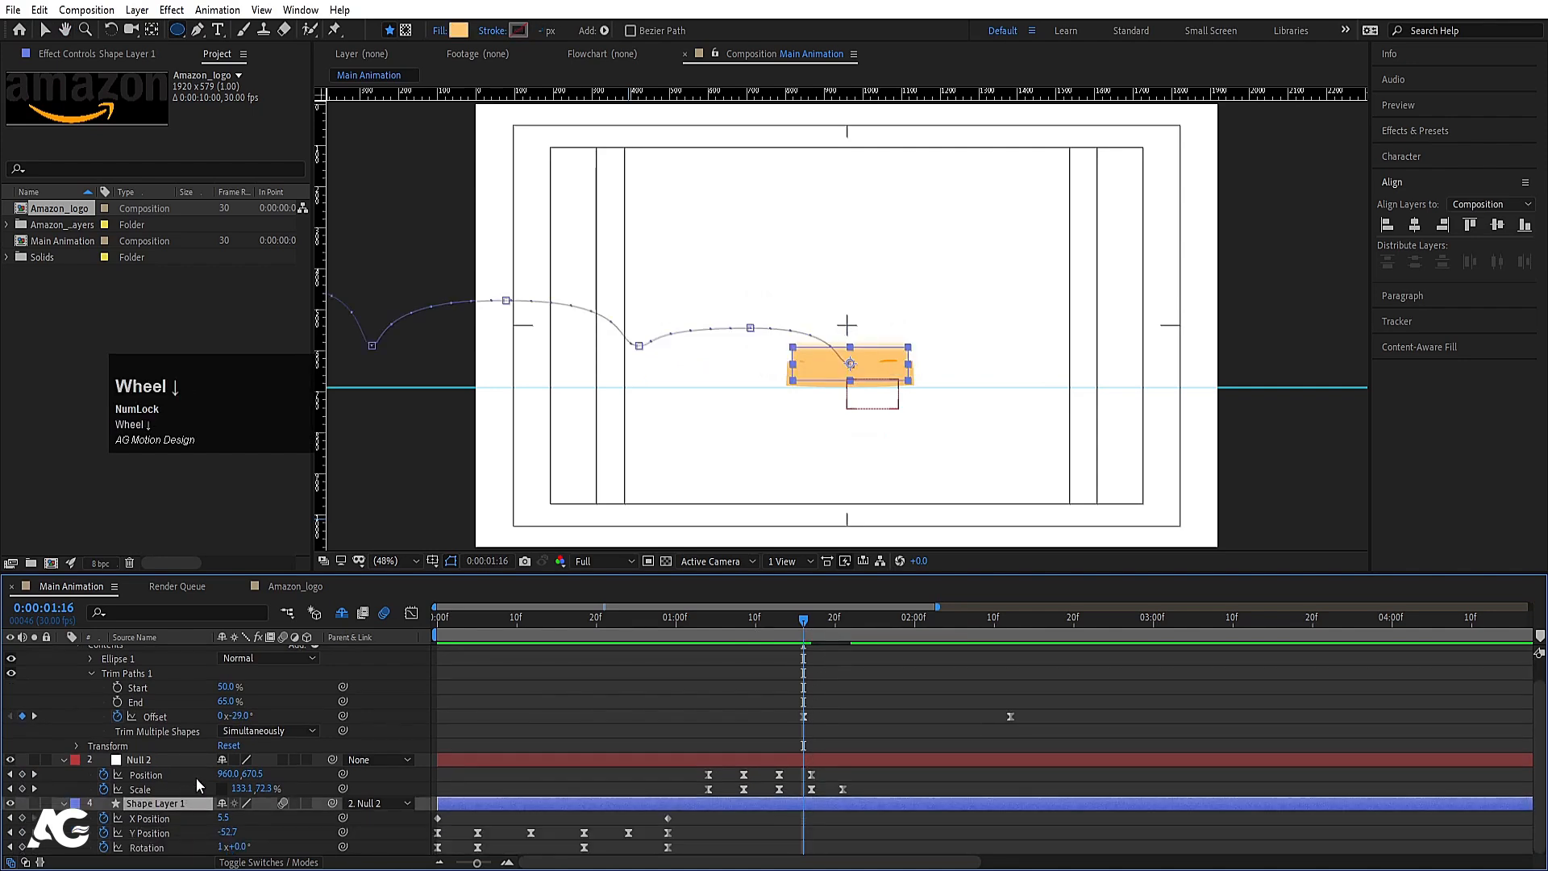
pyautogui.press('t')
pyautogui.click(103, 841)
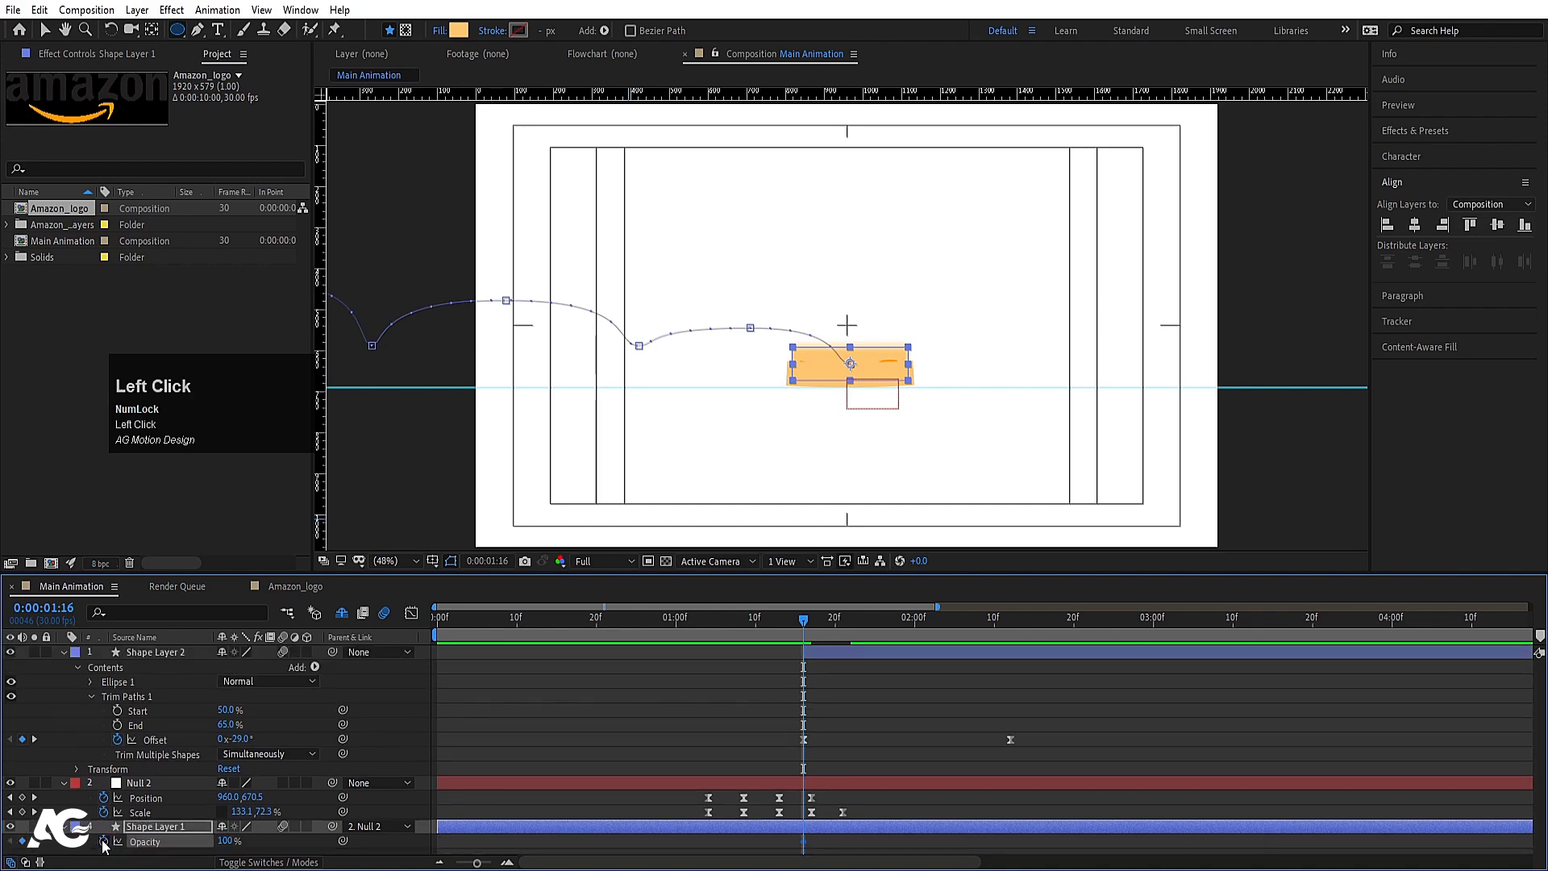
# Step: Set Shape Layer 1's Opacity to 0% at 0:00:01:19, three frames after its first opacity keyframe
pyautogui.press('pagedown')
pyautogui.press('pagedown')
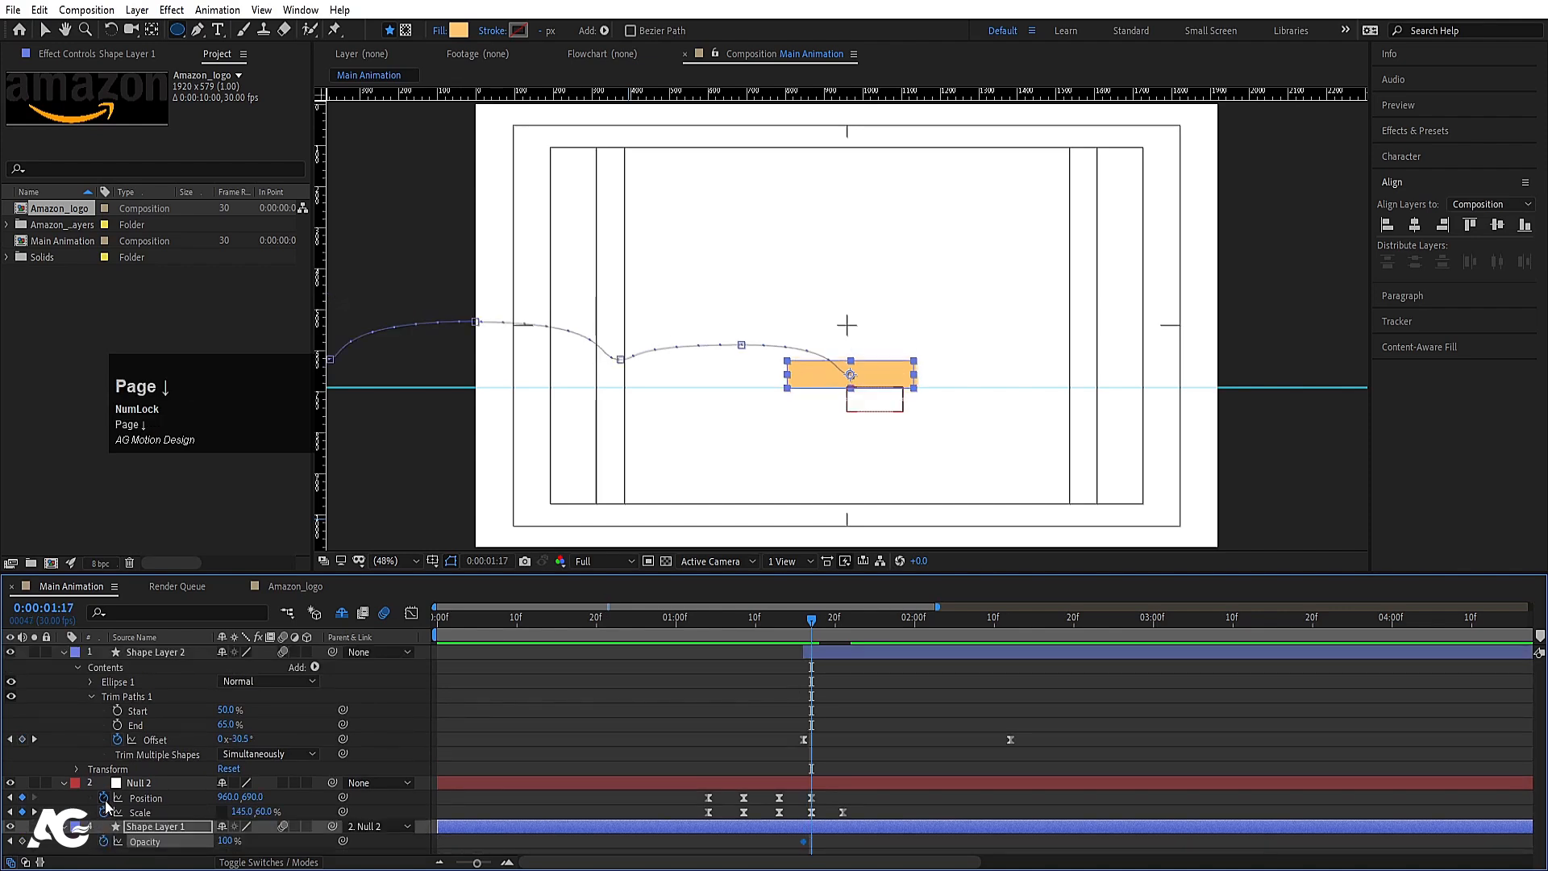
pyautogui.press('pagedown')
pyautogui.click(224, 840)
pyautogui.write('0')
pyautogui.press('Return')
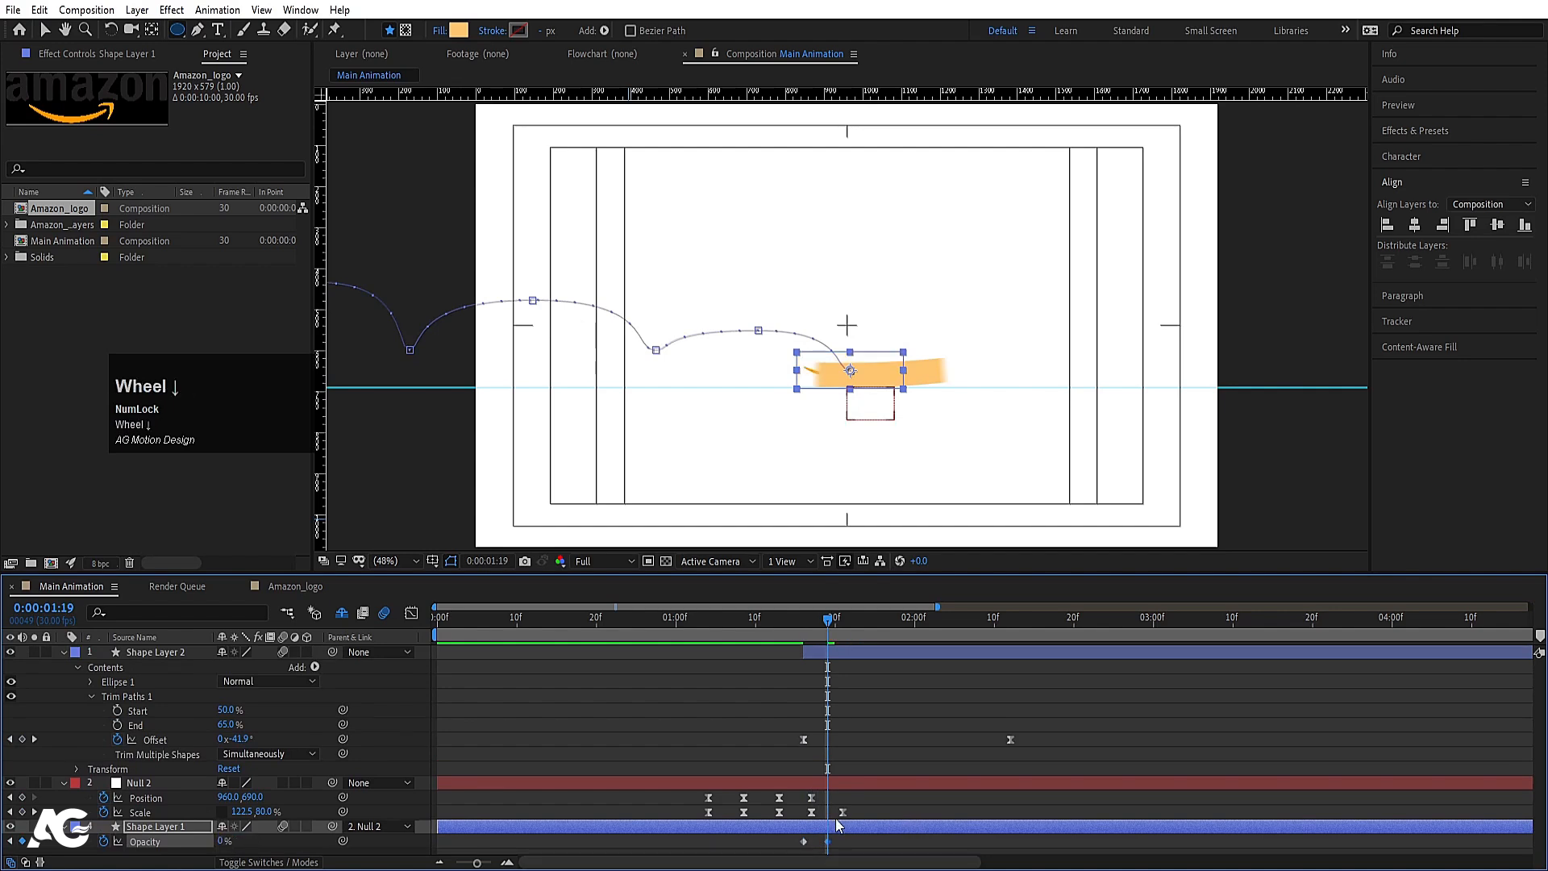
# Step: Apply Easy Ease to both Opacity keyframes on Shape Layer 1 and preview the fade-out
pyautogui.moveTo(788, 836); pyautogui.dragTo(840, 863)
pyautogui.press('F9')
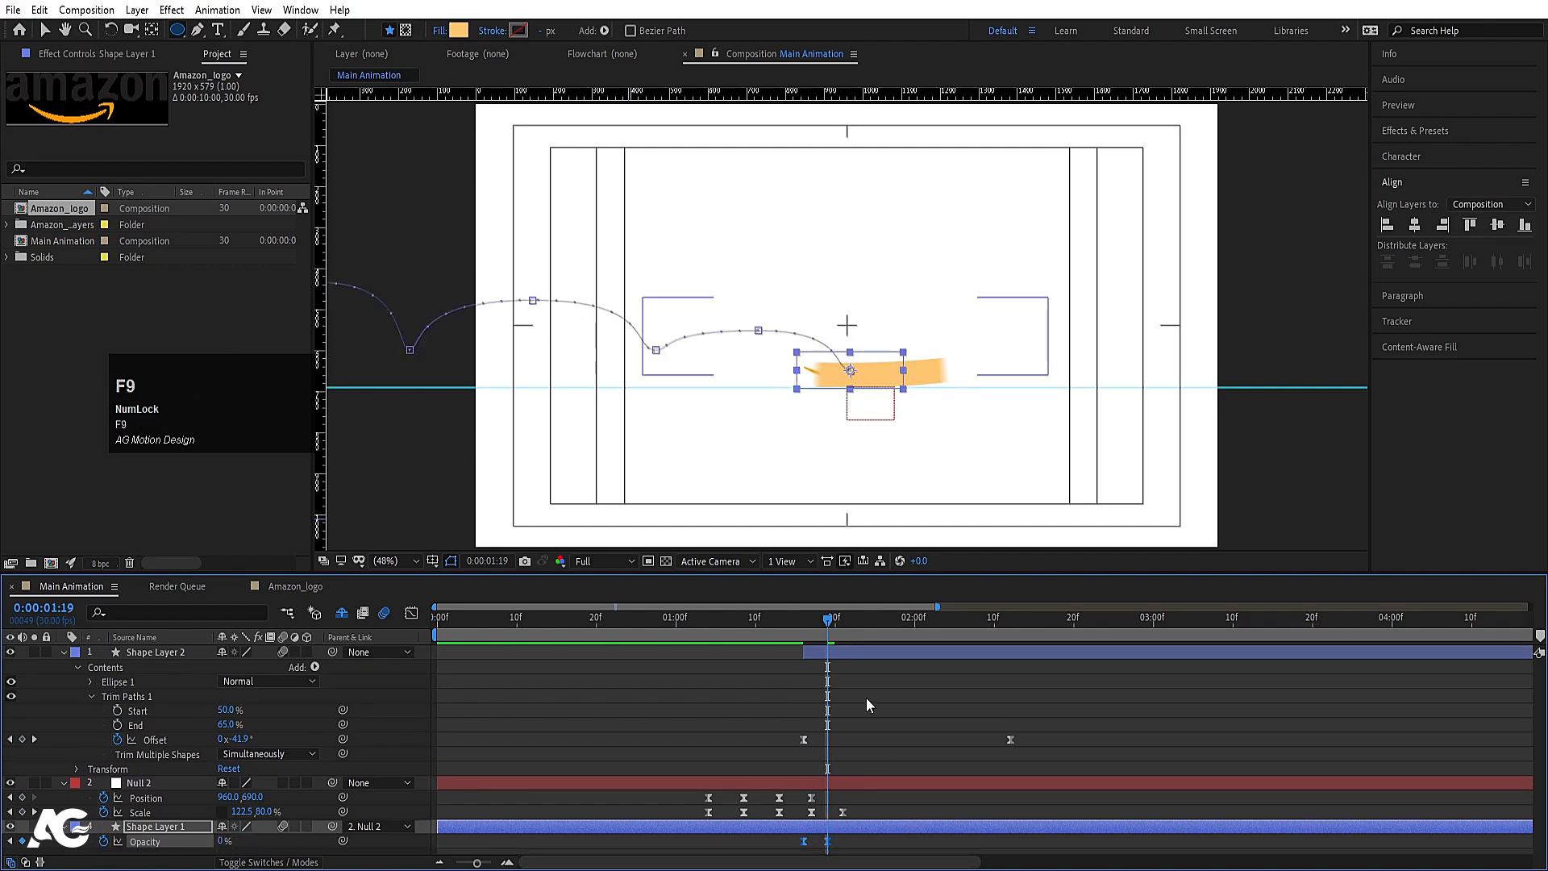
pyautogui.click(753, 622)
pyautogui.press('space')
pyautogui.moveTo(801, 627); pyautogui.dragTo(739, 635)
pyautogui.press('space')
# Step: Reshape the Trim Paths Offset speed curve on Shape Layer 2 to peak early and slow down gradually, and preview
pyautogui.moveTo(743, 705); pyautogui.dragTo(1073, 767)
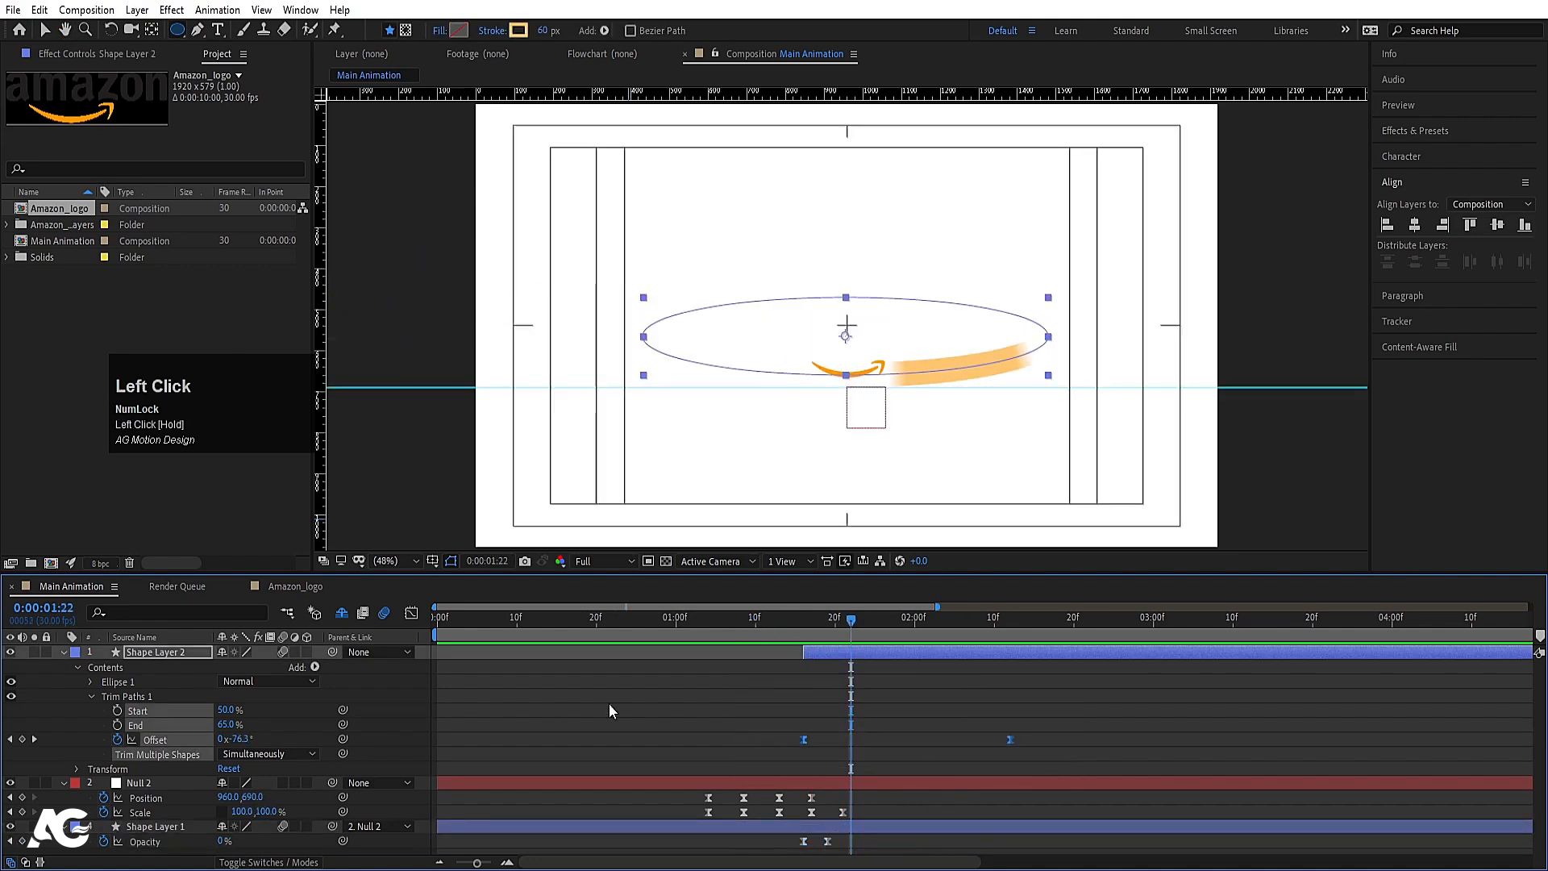
pyautogui.click(411, 616)
pyautogui.moveTo(1055, 746); pyautogui.dragTo(947, 661)
pyautogui.moveTo(852, 680); pyautogui.dragTo(821, 660)
pyautogui.click(776, 626)
pyautogui.press('space')
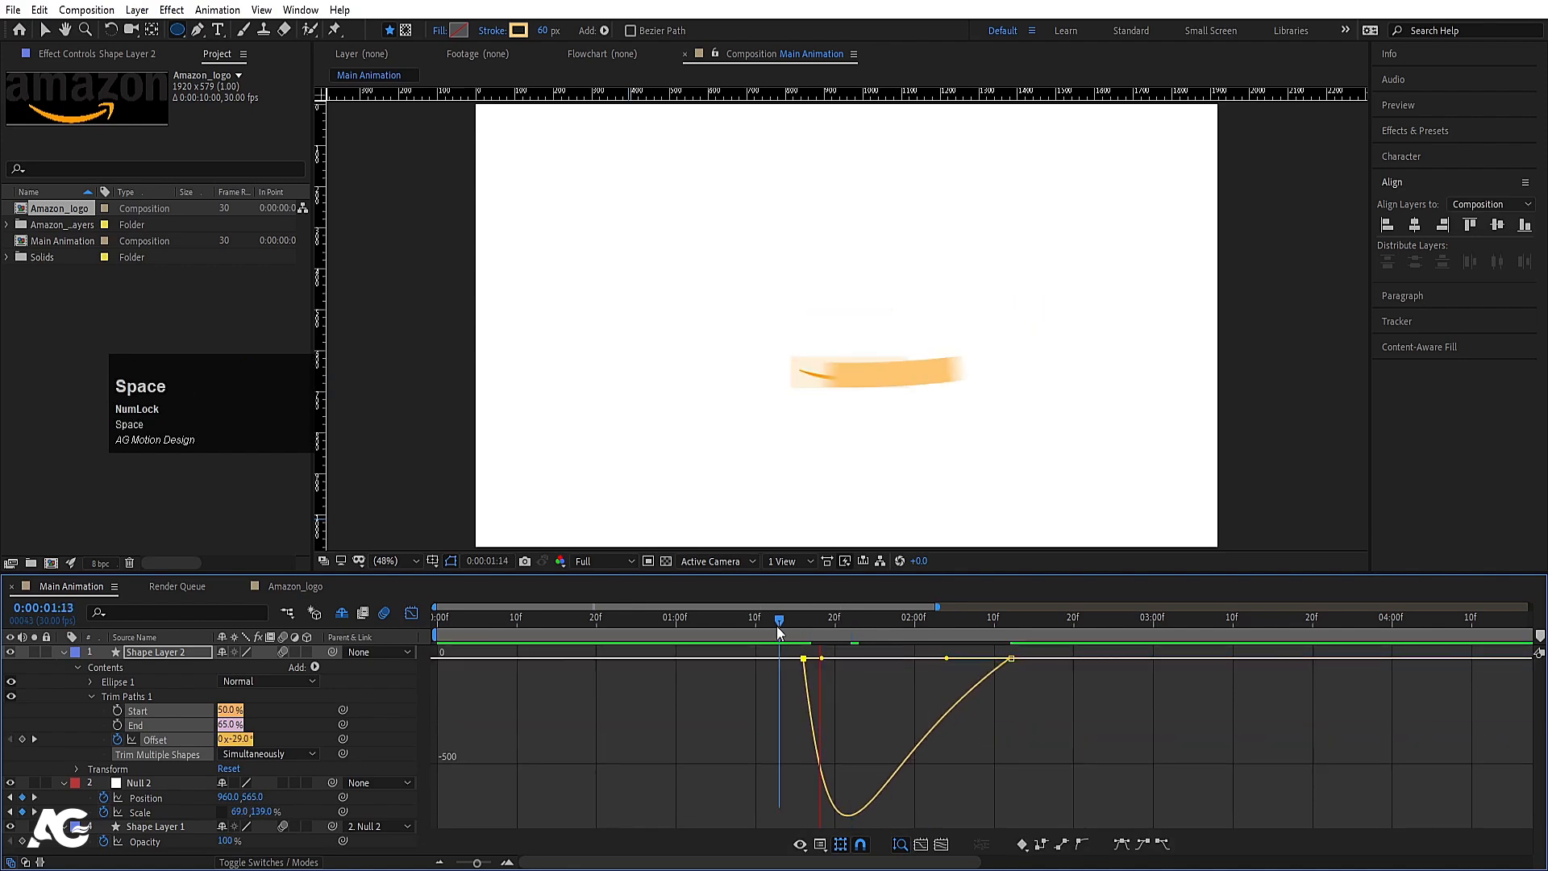
pyautogui.click(410, 613)
# Step: Preview the animation from several start times, checking the bounce and the handover from box to moving stroke
pyautogui.moveTo(840, 637); pyautogui.dragTo(597, 630)
pyautogui.press('space')
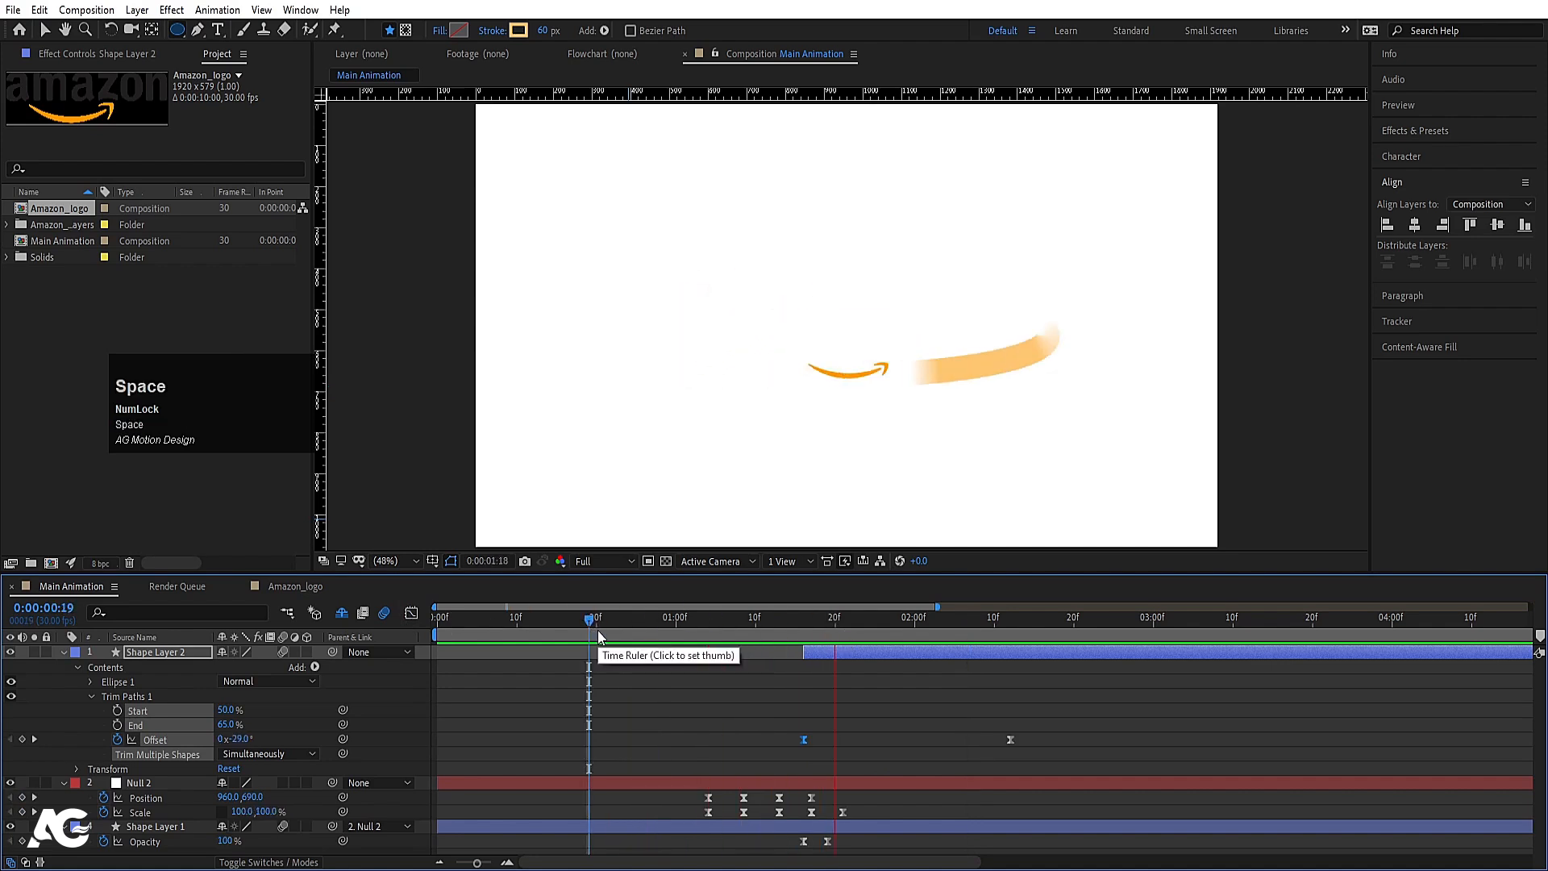
pyautogui.press('space')
pyautogui.press('space')
pyautogui.press('space')
pyautogui.moveTo(969, 632); pyautogui.dragTo(738, 636)
pyautogui.press('space')
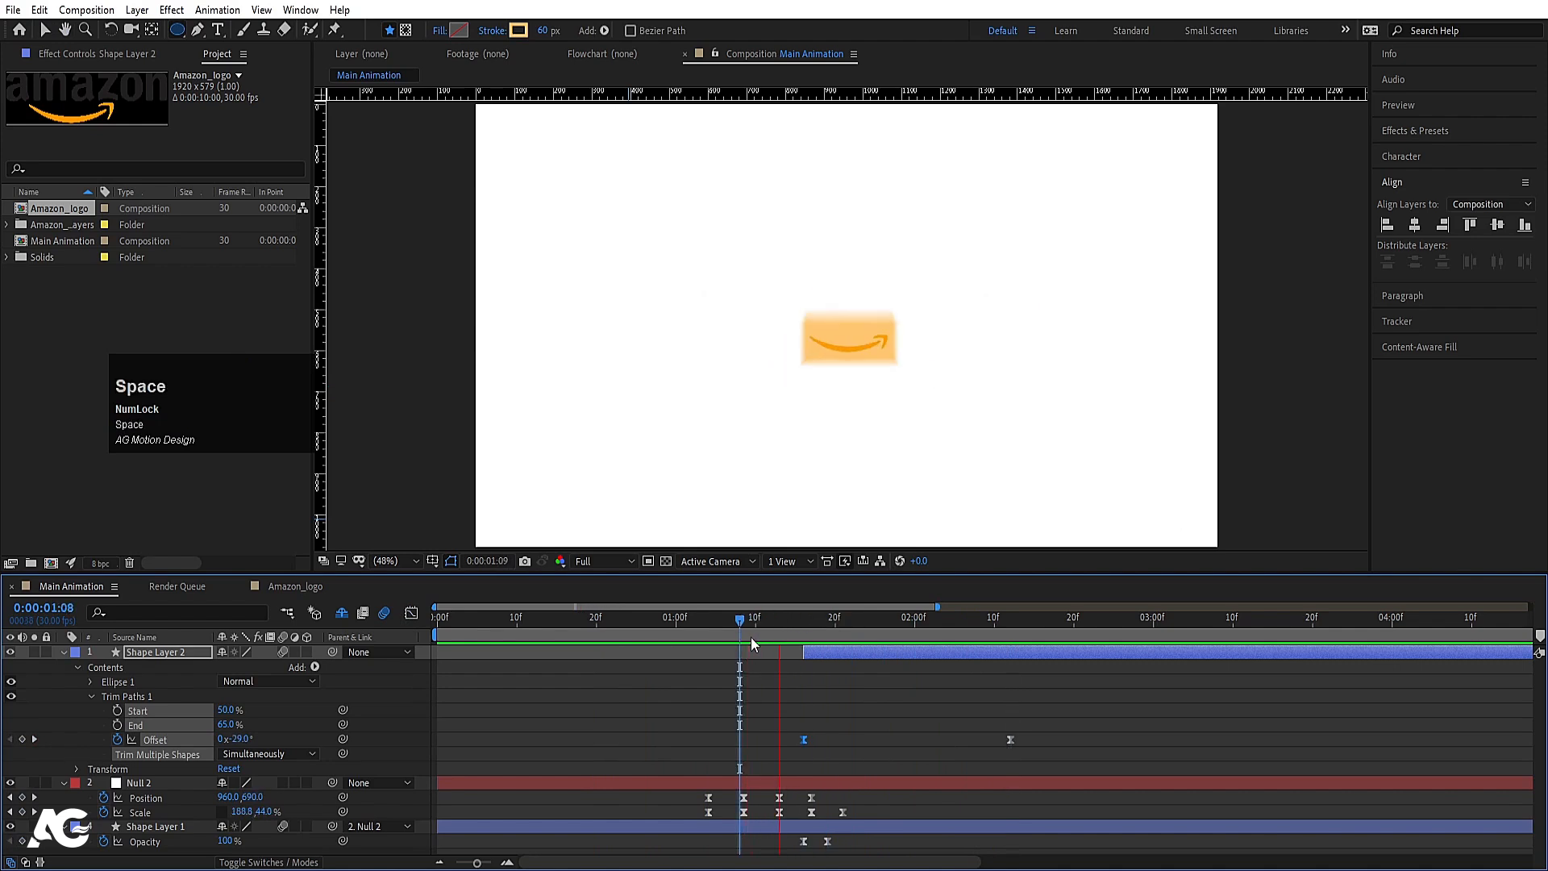
pyautogui.press('space')
pyautogui.moveTo(833, 631); pyautogui.dragTo(450, 637)
pyautogui.press('space')
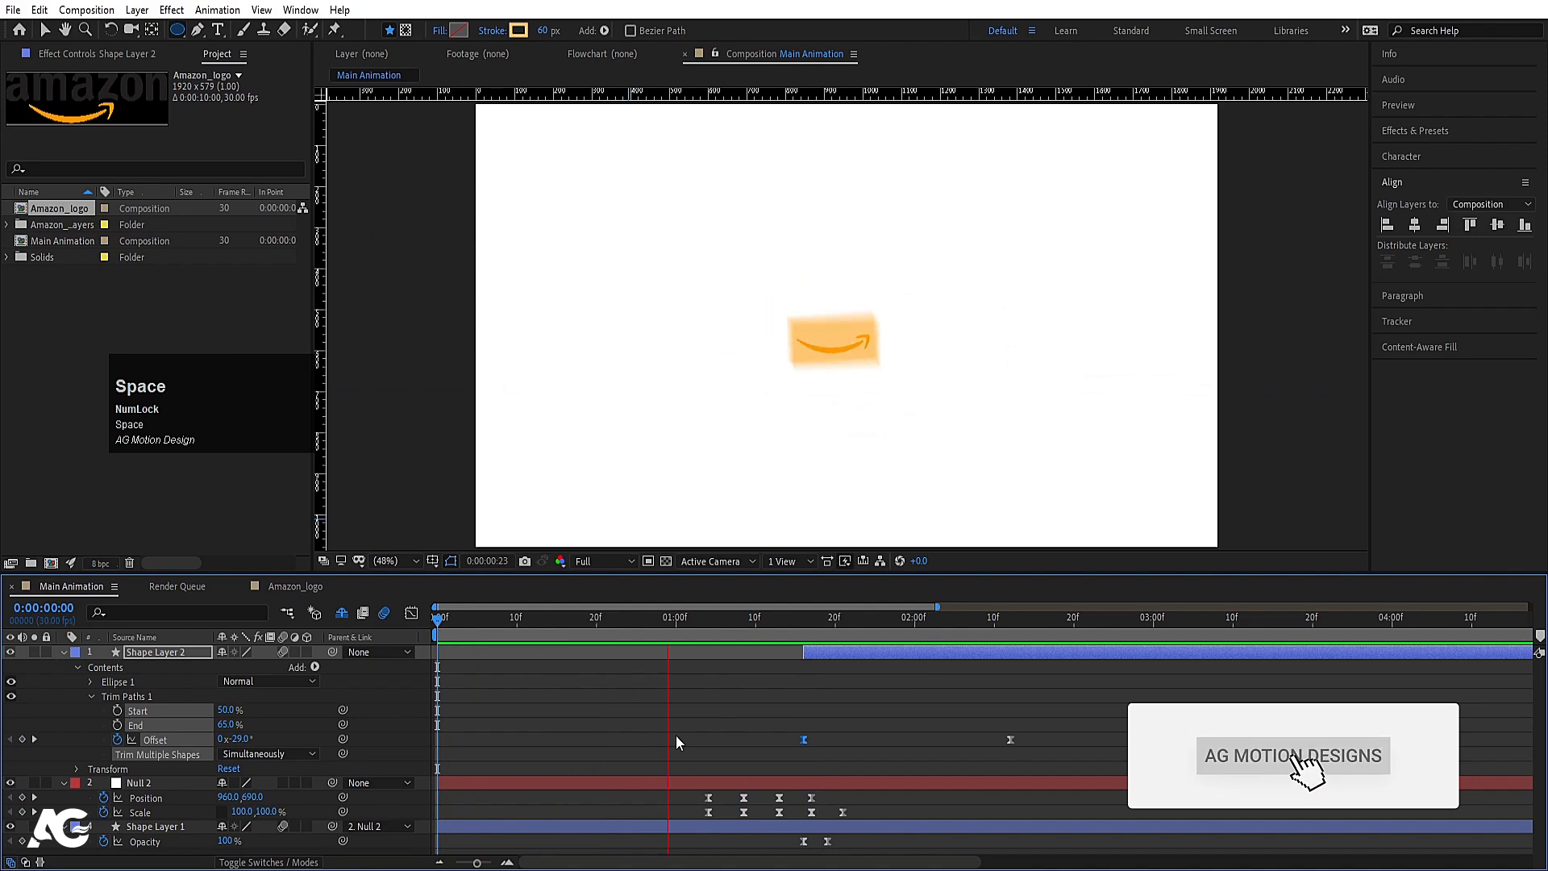
pyautogui.press('space')
pyautogui.click(803, 622)
pyautogui.press('space')
pyautogui.press('space')
# Step: Find Shape Layer 2's Stroke Width property and keyframe it at 60 at 0:00:01:16
pyautogui.moveTo(817, 633); pyautogui.dragTo(804, 634)
pyautogui.click(817, 655)
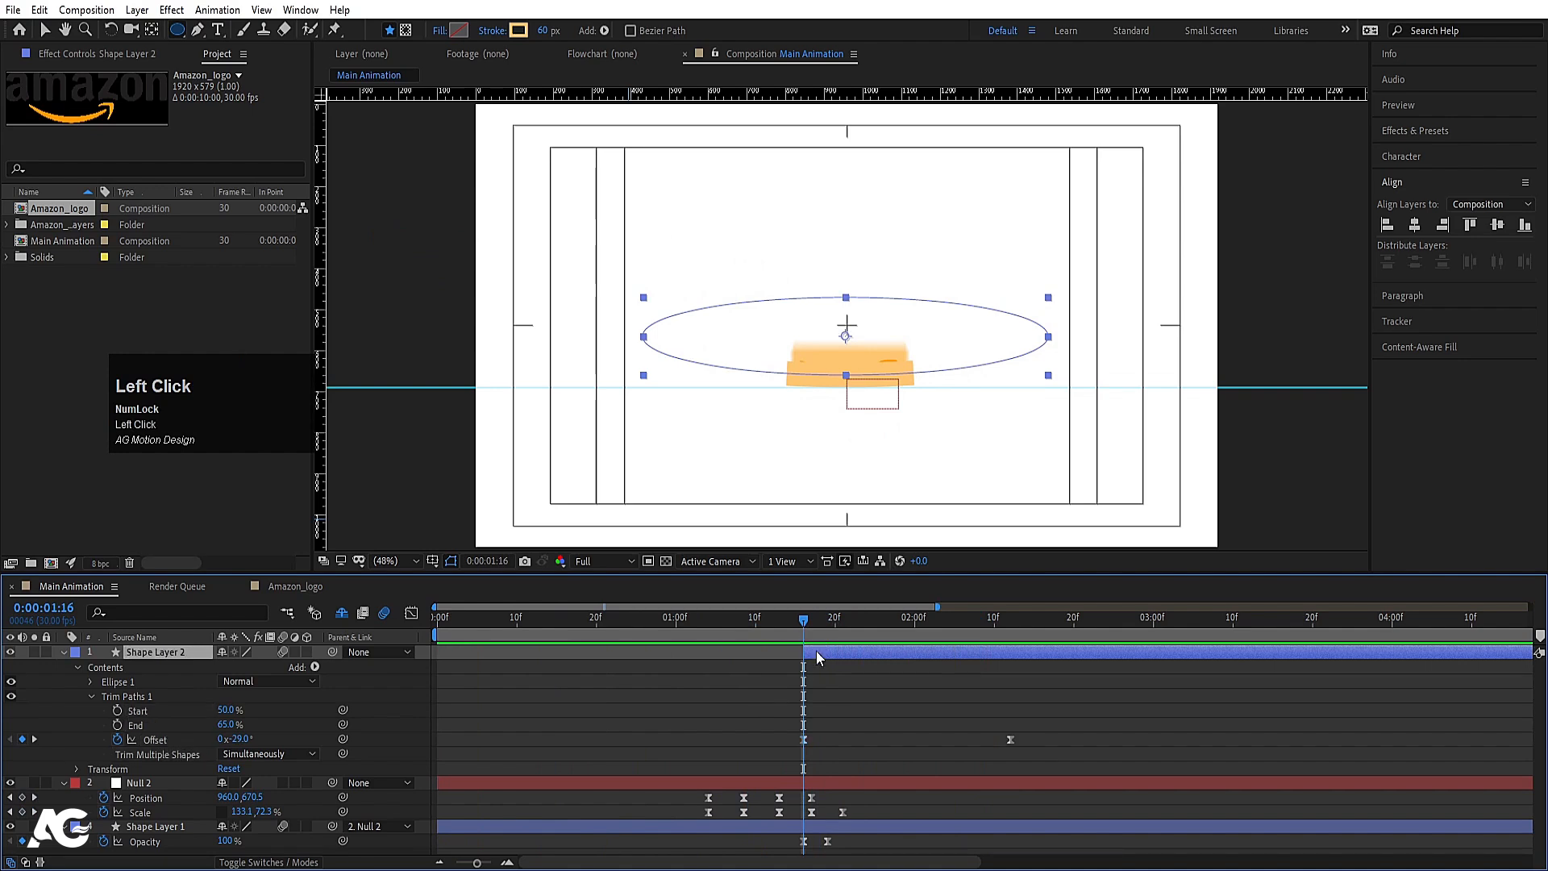
pyautogui.press('s')
pyautogui.click(139, 613)
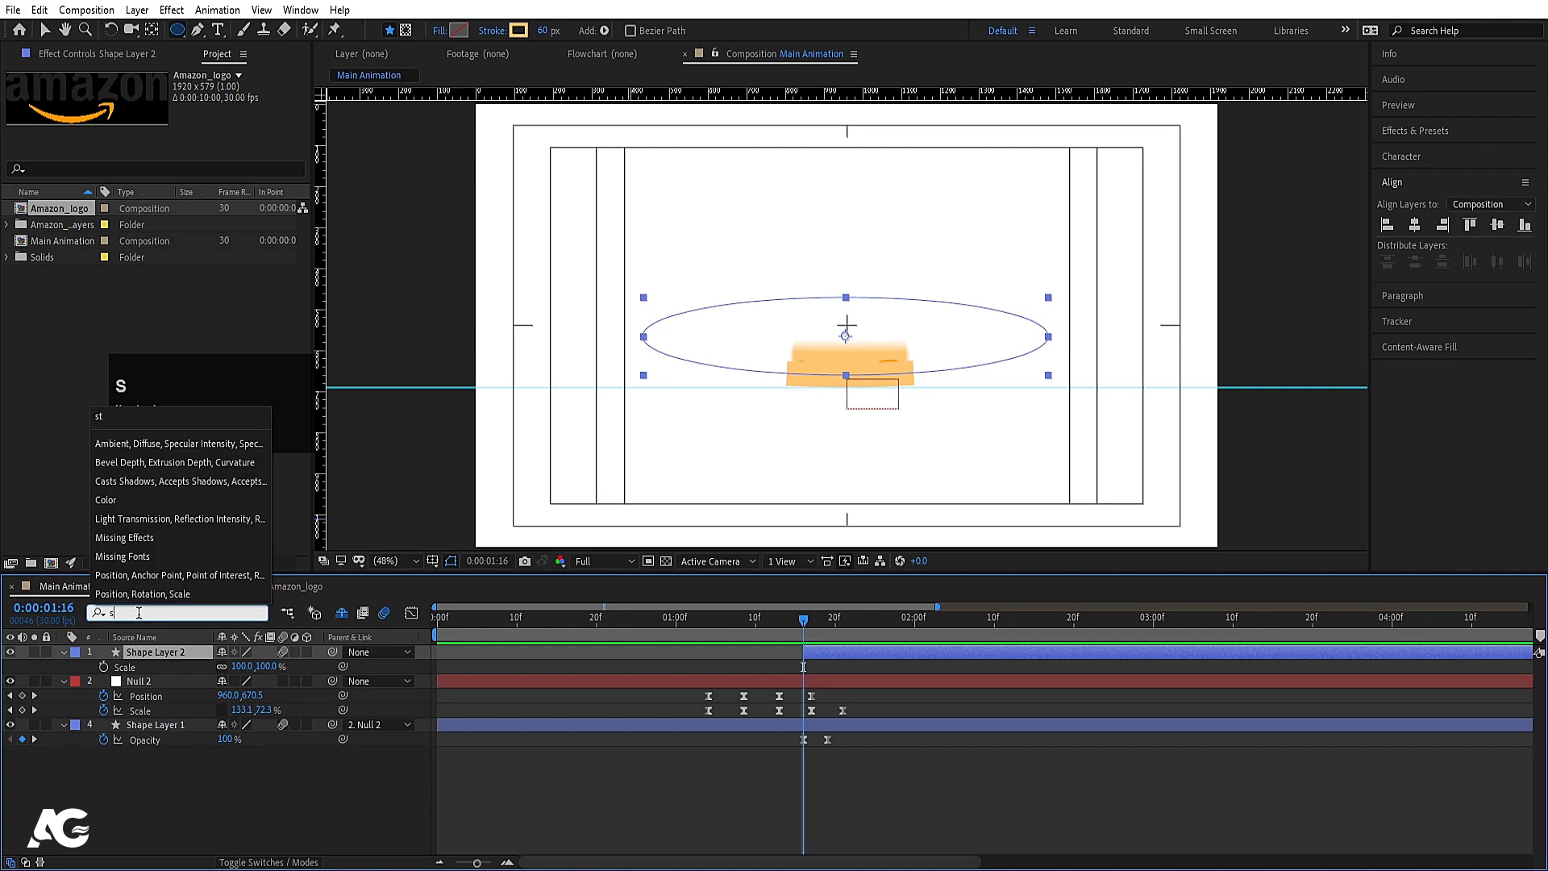
pyautogui.write('st')
pyautogui.click(132, 709)
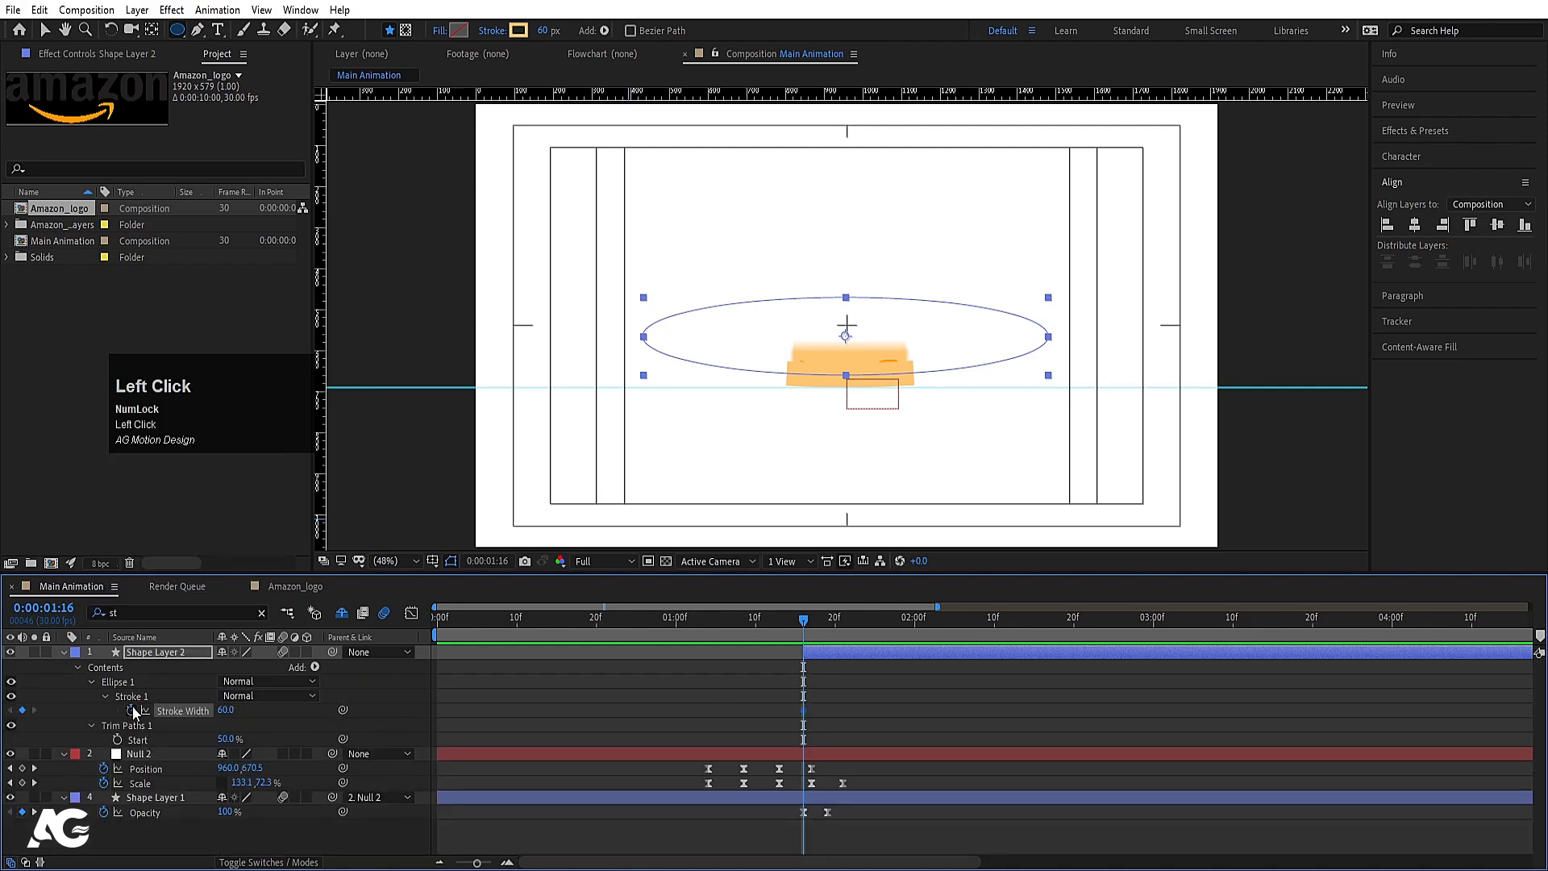
# Step: Collapse the properties of all layers and show the shy layers, including the bottom Layer 1/Amazon_logo.psd
pyautogui.click(621, 688)
pyautogui.press('u')
pyautogui.press('u')
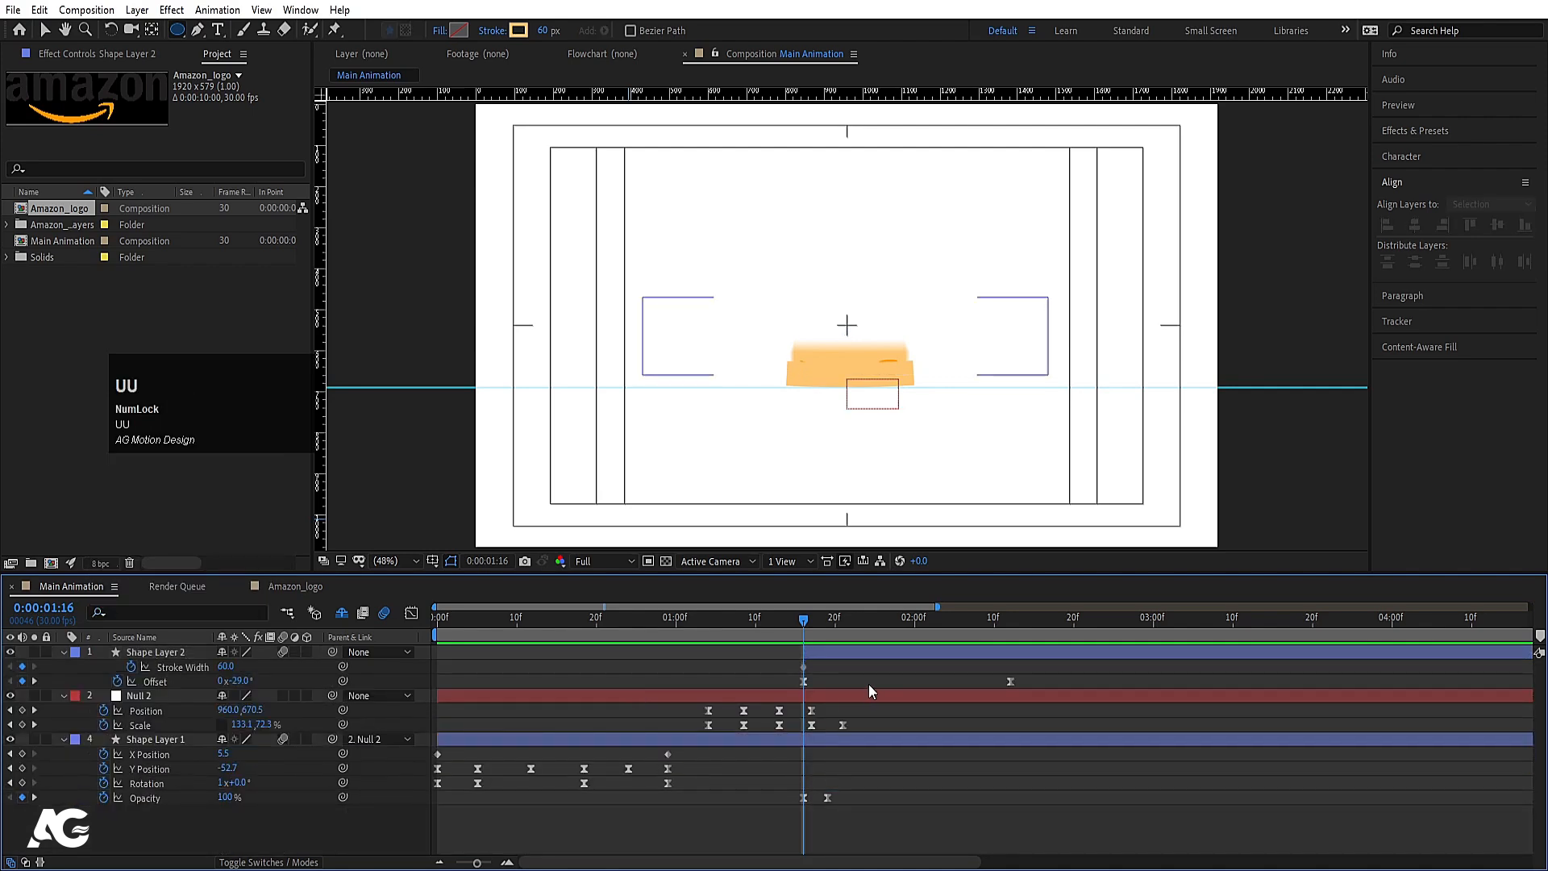
pyautogui.click(345, 609)
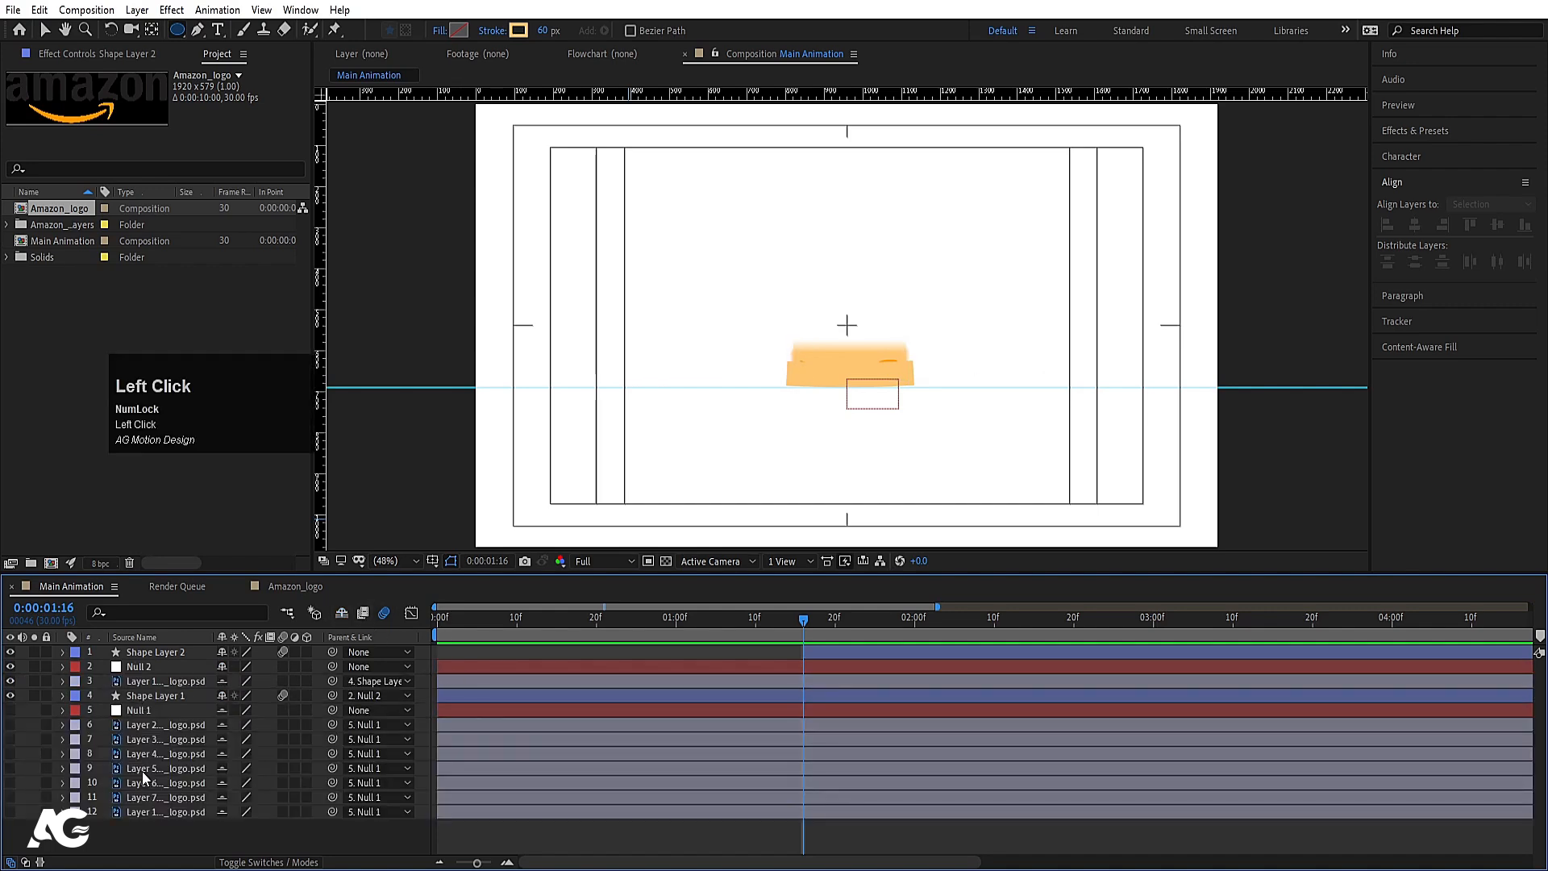
pyautogui.click(154, 812)
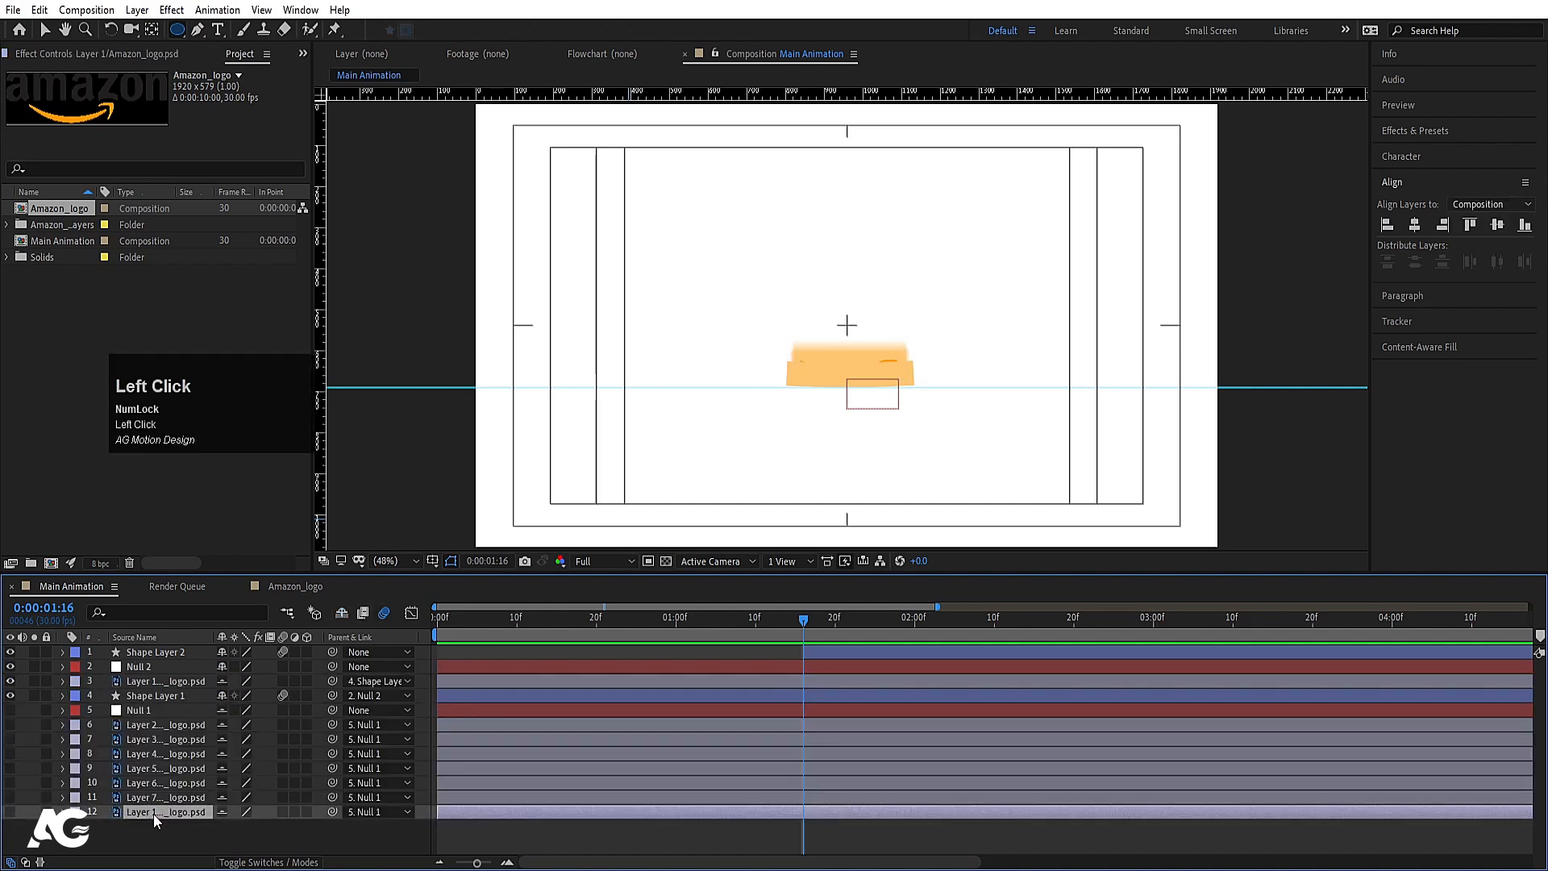
pyautogui.click(10, 811)
# Step: Trim the end of the logo layer parented to Shape Layer 1 to 0:00:01:16 and preview
pyautogui.click(142, 679)
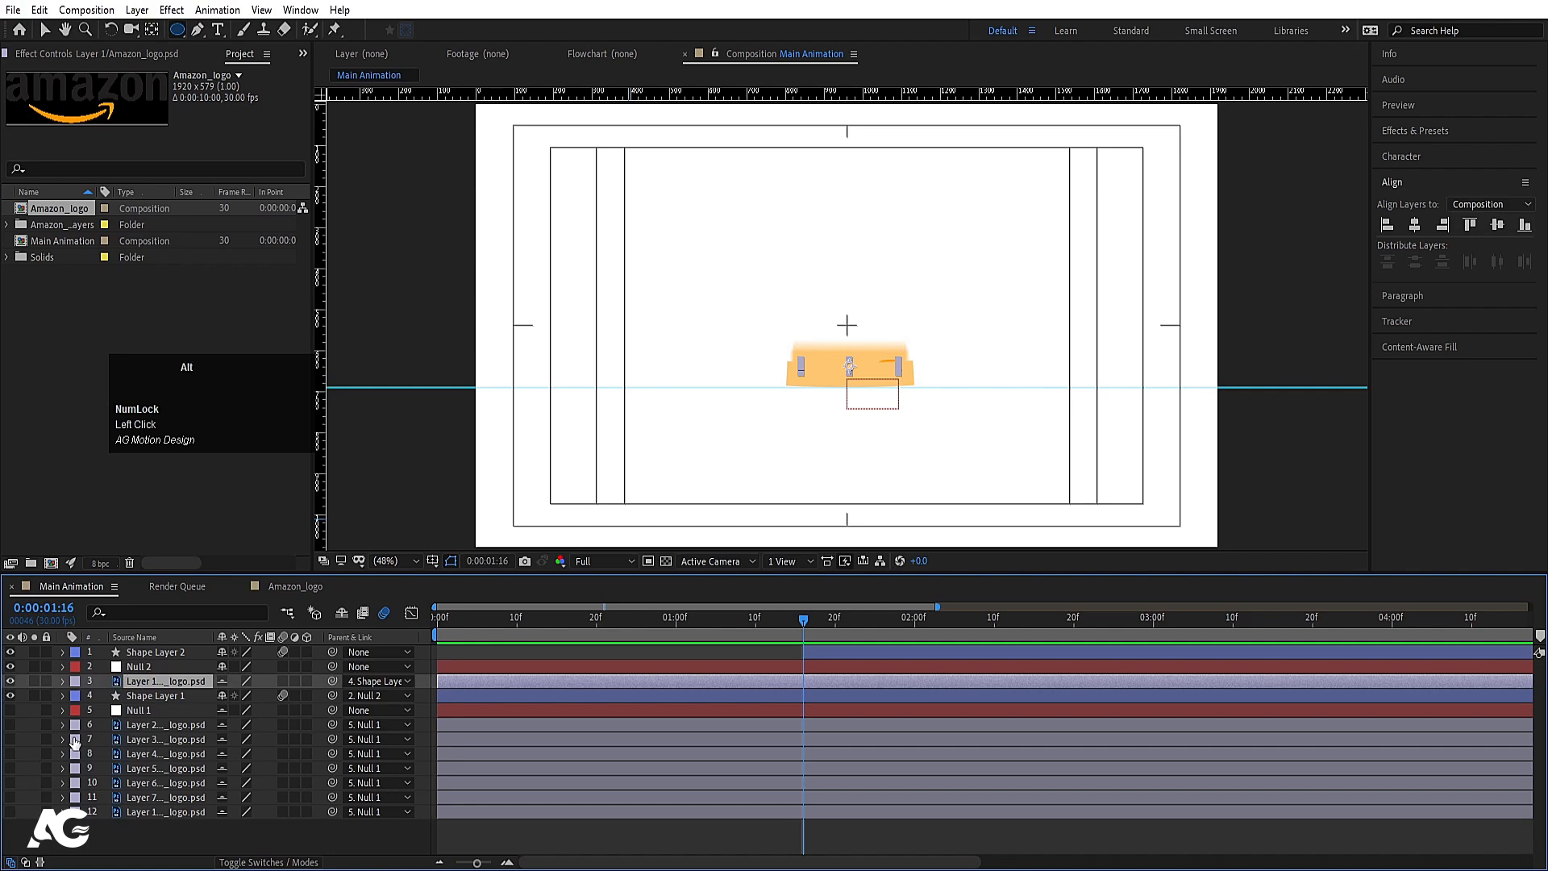
pyautogui.hotkey('alt', ']')
pyautogui.press('space')
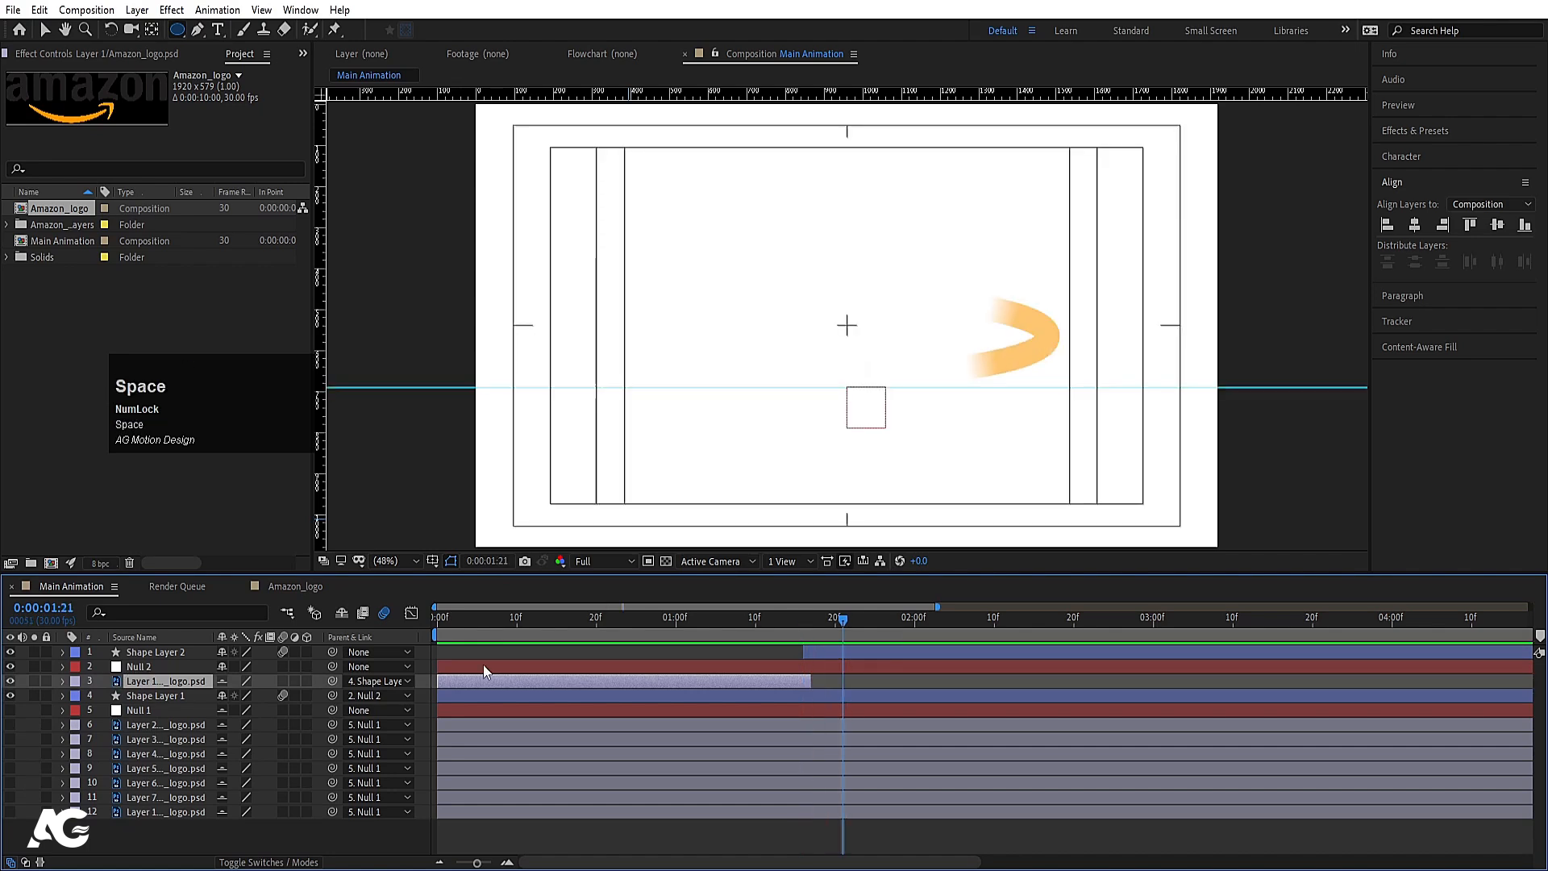
pyautogui.click(818, 622)
pyautogui.press('space')
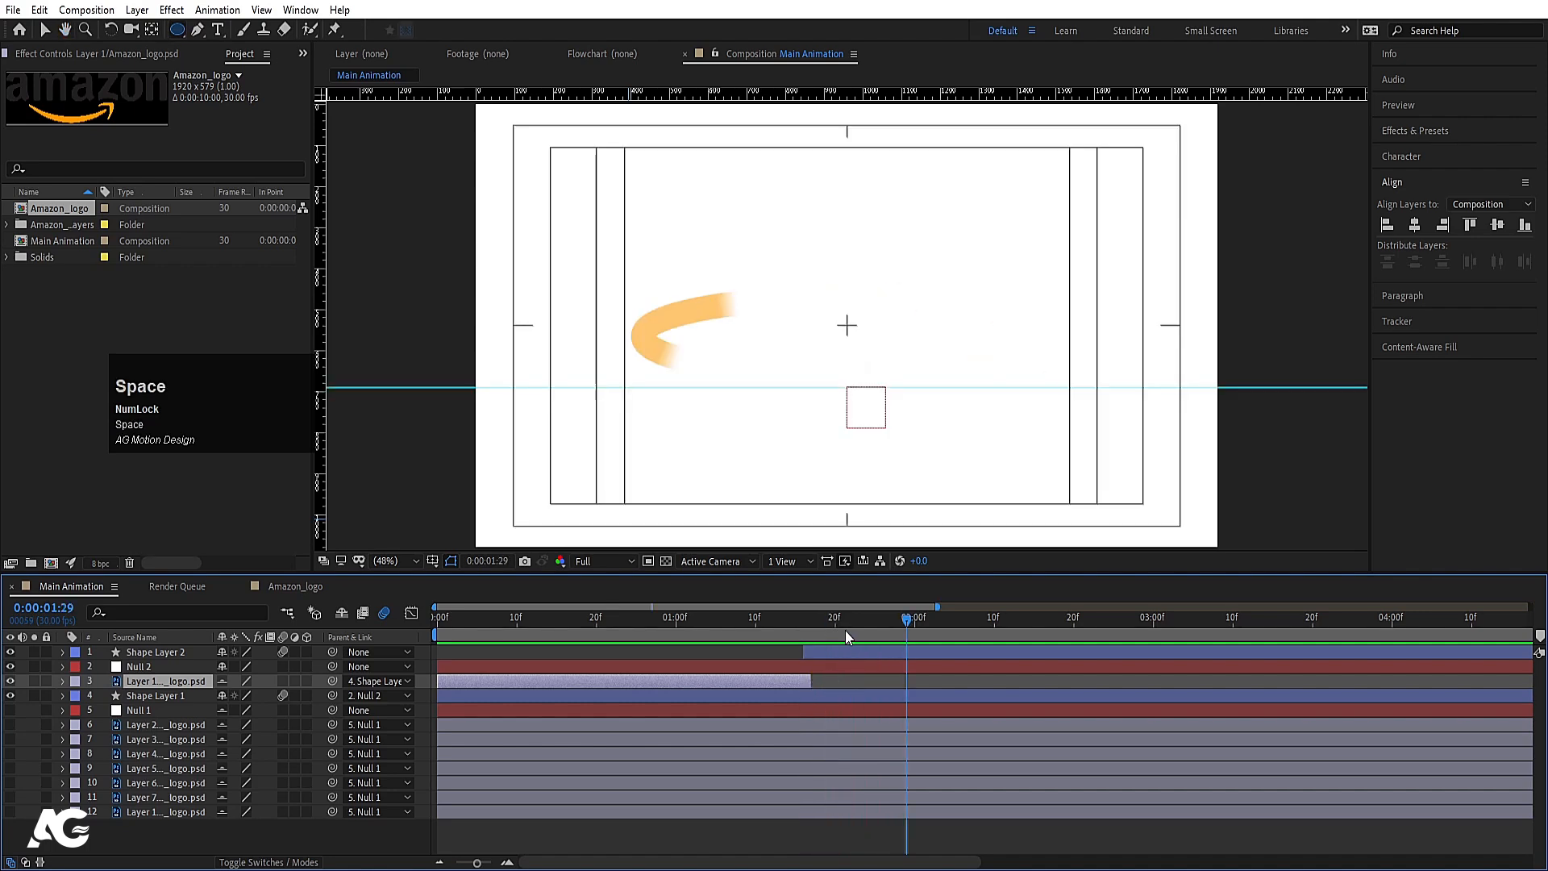
# Step: Make the bottom Layer 1/Amazon_logo.psd visible, preview the stroke passing over it, and set the time to 0:00:02:01
pyautogui.click(835, 623)
pyautogui.click(11, 811)
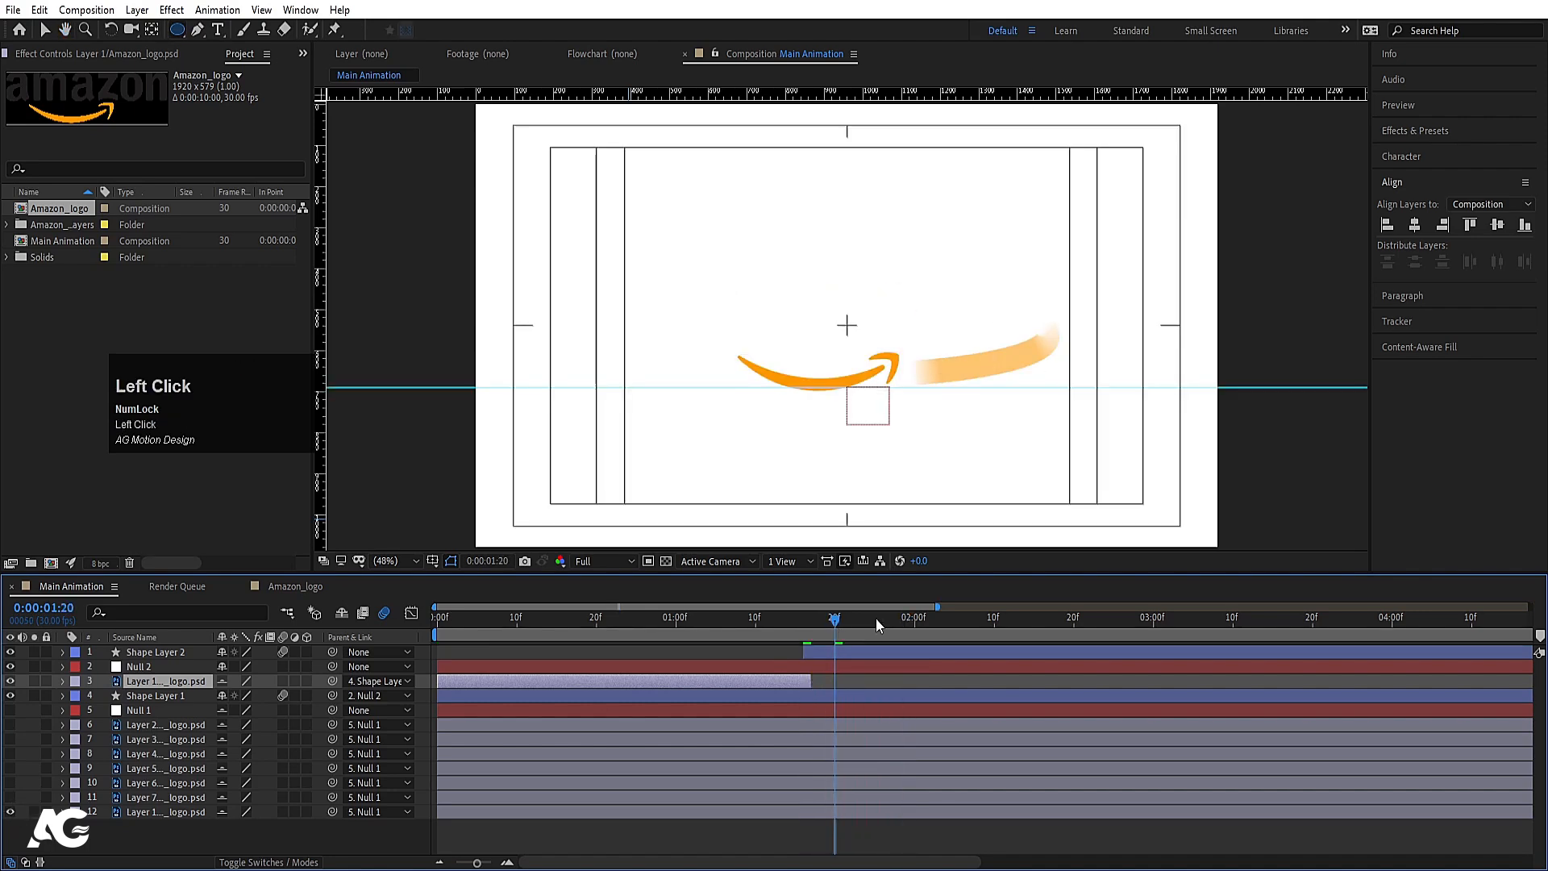
pyautogui.moveTo(833, 619); pyautogui.dragTo(922, 618)
pyautogui.click(161, 812)
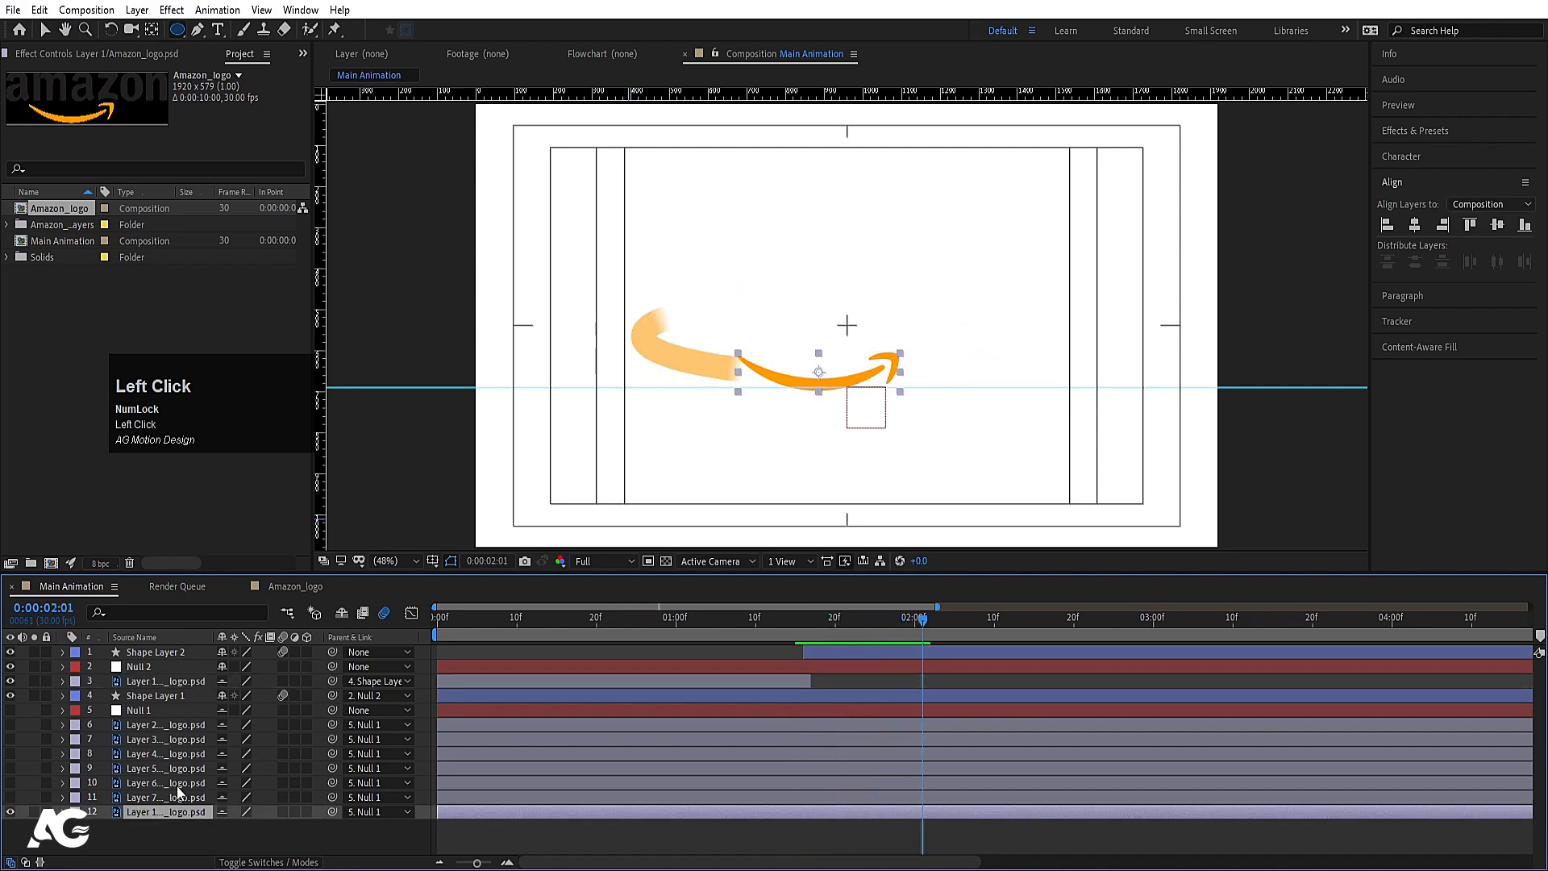
pyautogui.press('space')
pyautogui.press('space')
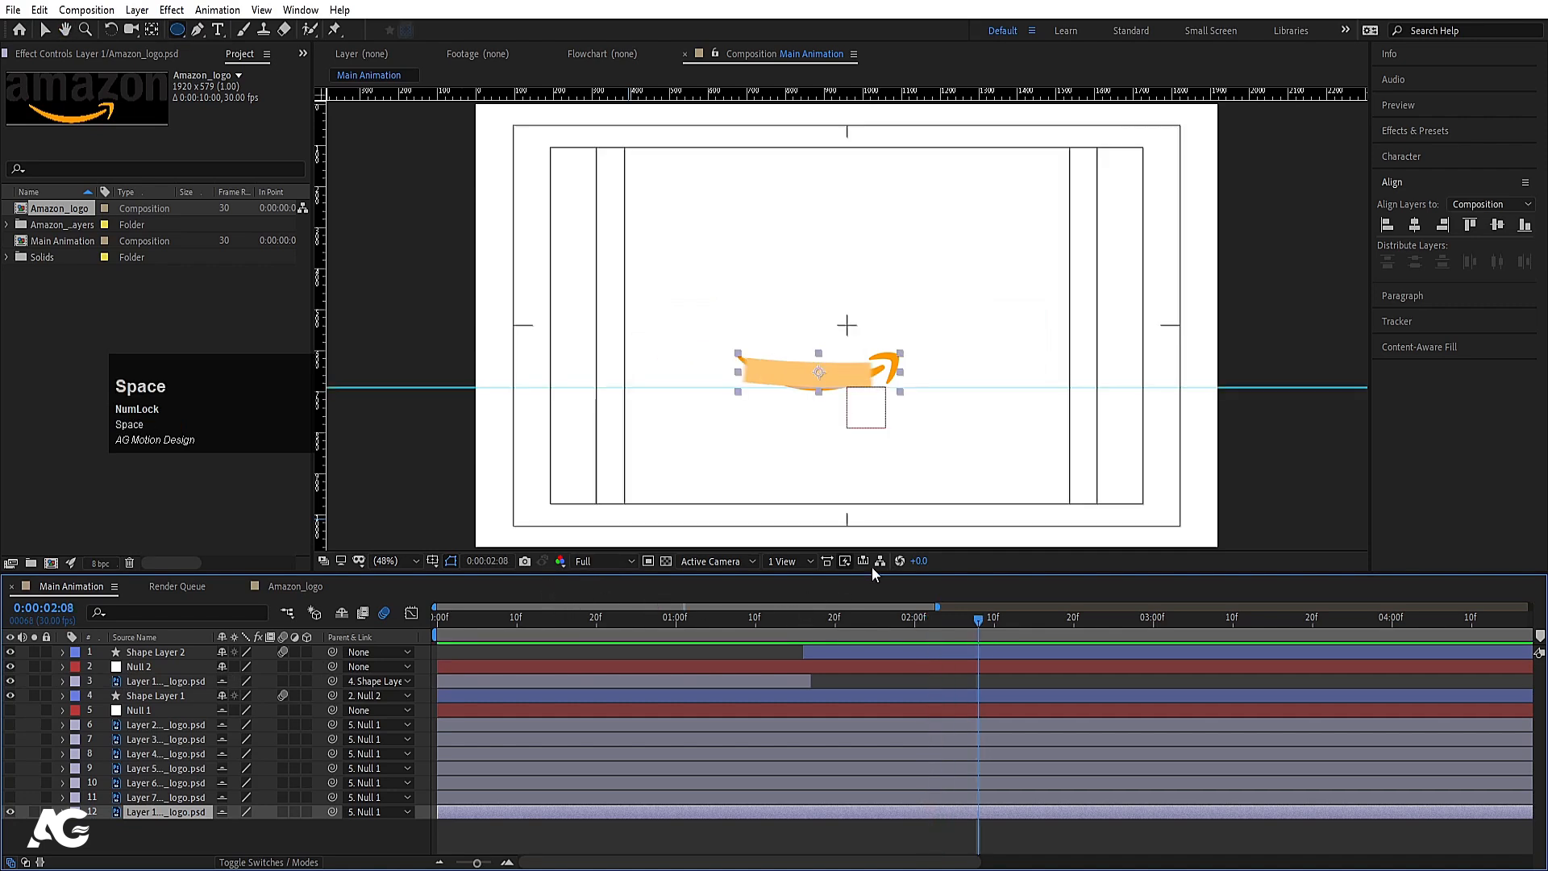
pyautogui.moveTo(961, 616); pyautogui.dragTo(922, 621)
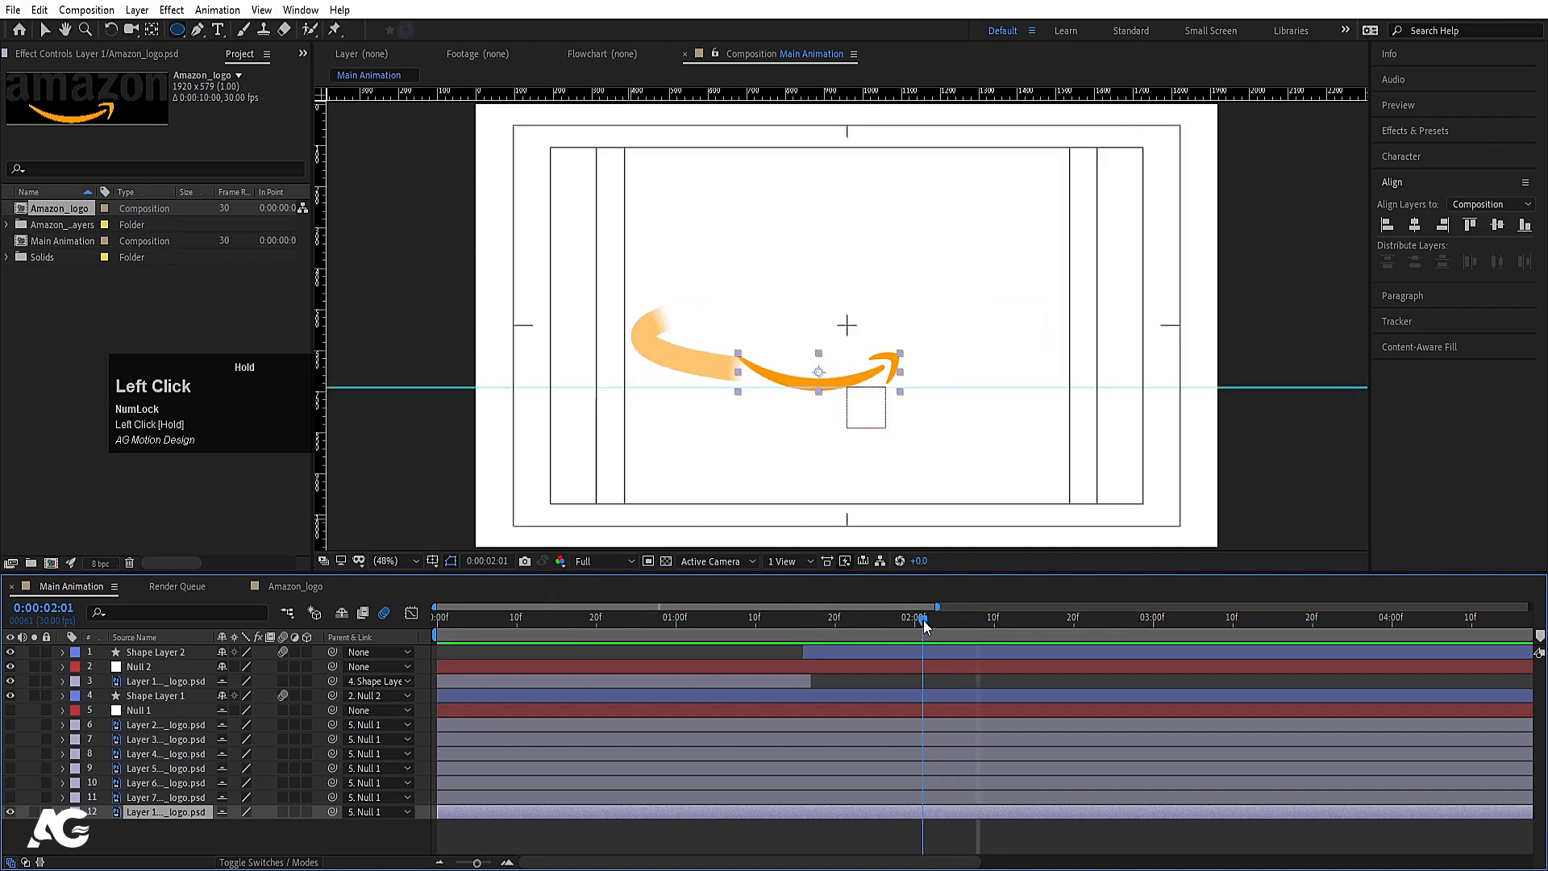
# Step: Search the effects for "linea" and apply the Linear Wipe transition to the bottom Layer 1/Amazon_logo.psd
pyautogui.click(1436, 129)
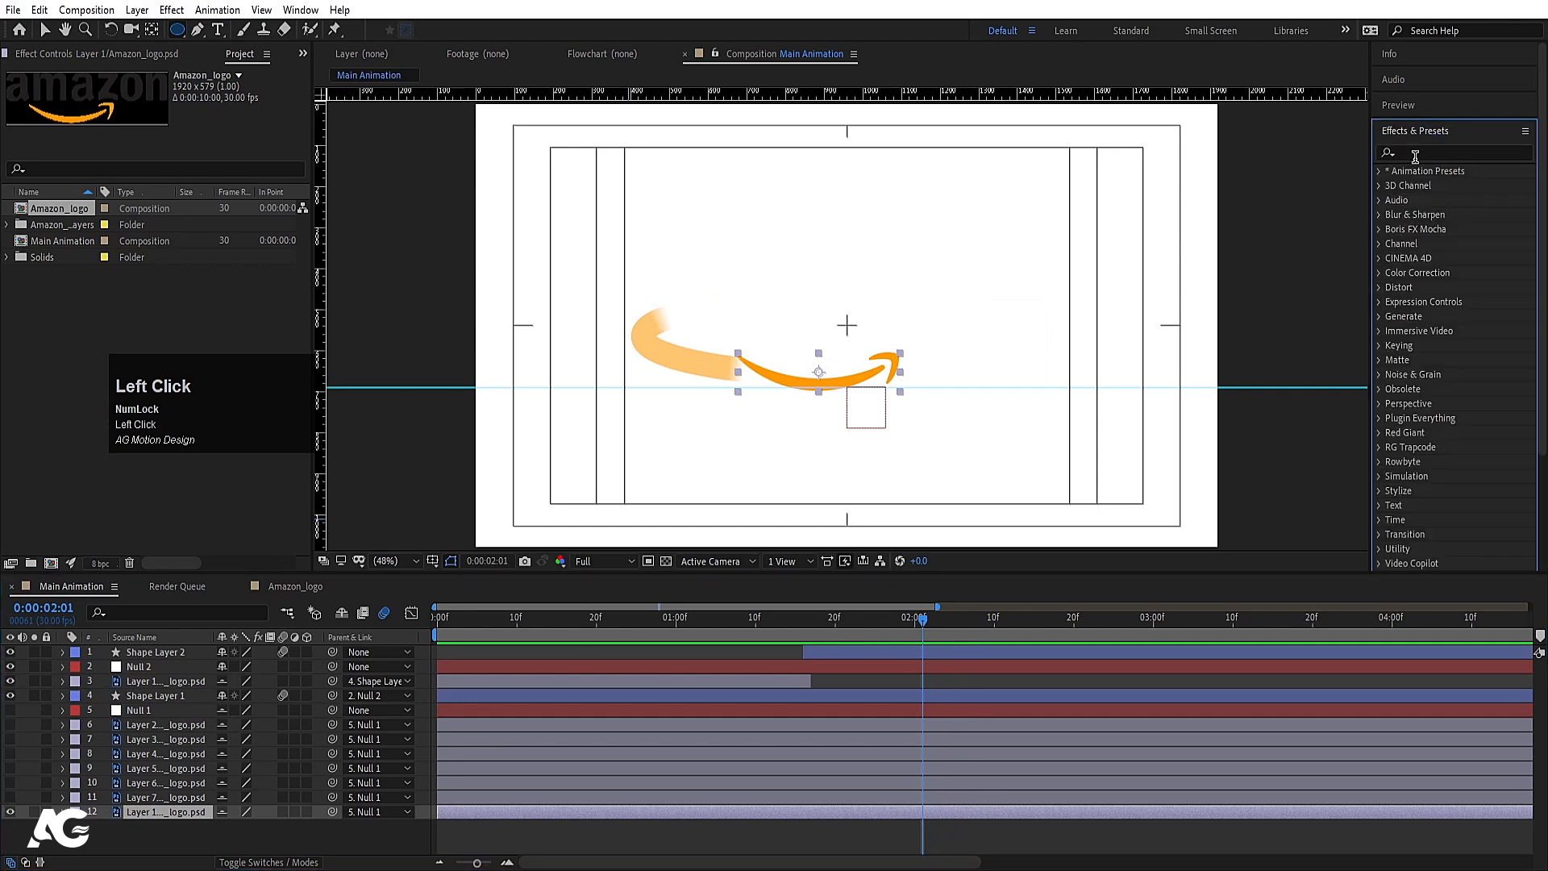
pyautogui.click(1415, 153)
pyautogui.write('linea')
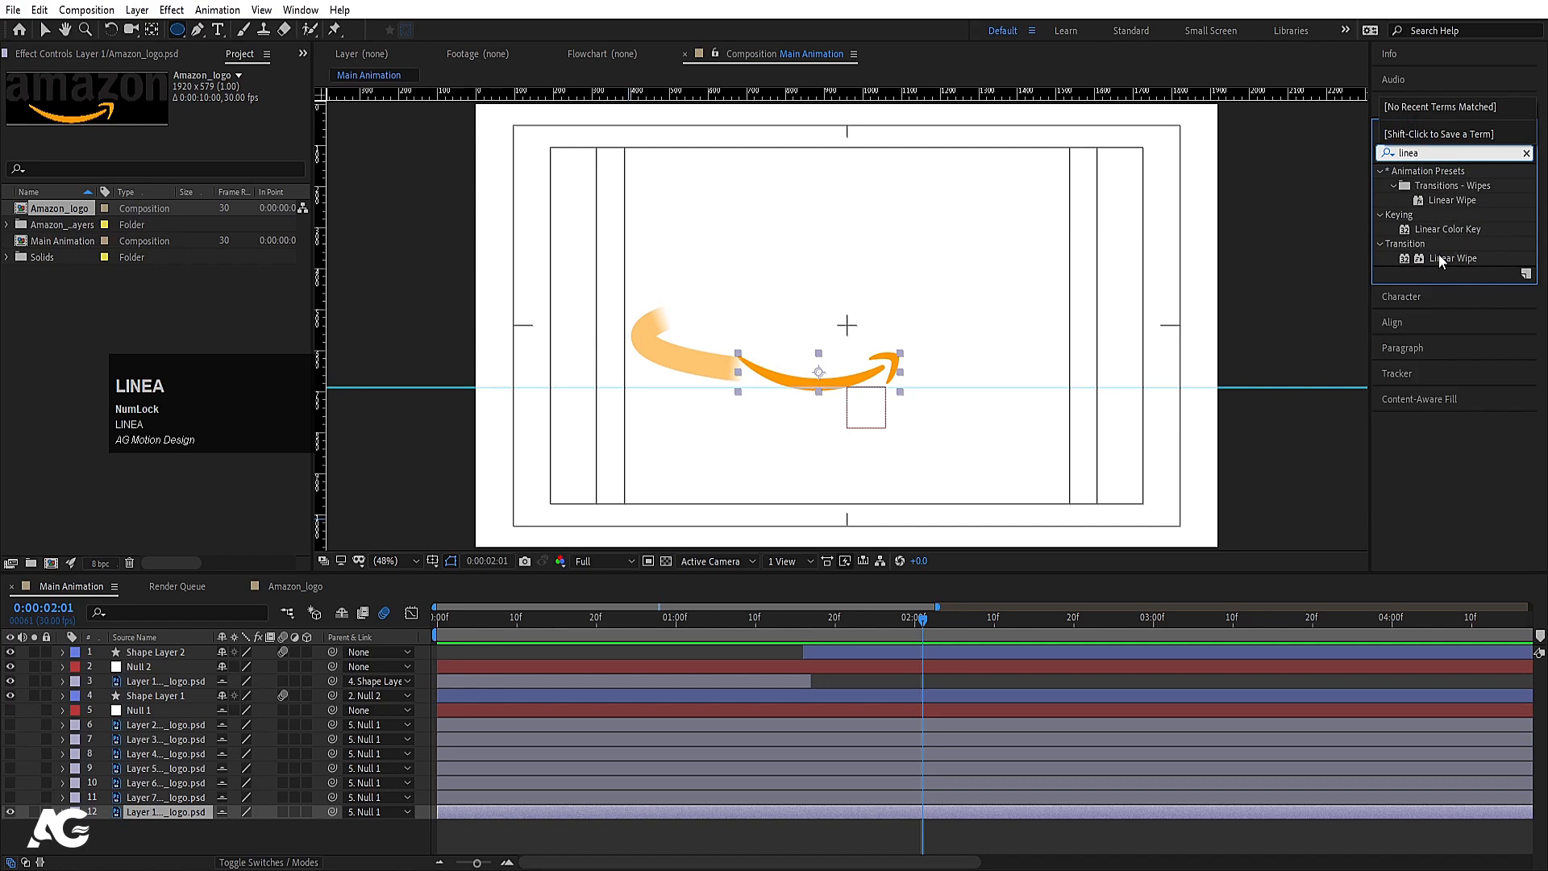
pyautogui.doubleClick(1438, 254)
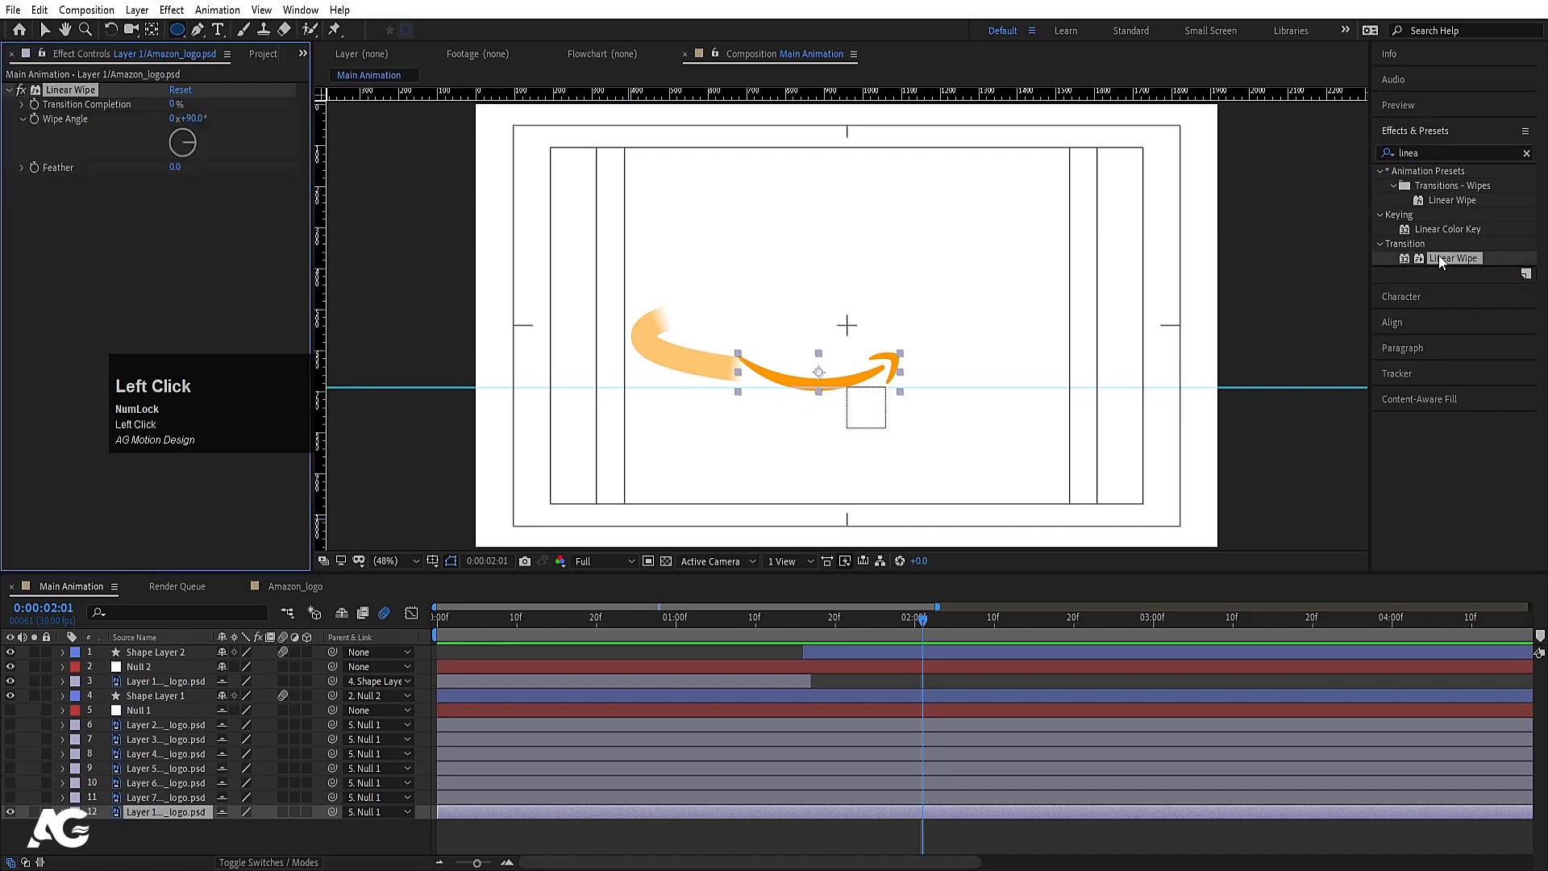
# Step: Set the Linear Wipe angle to -90° and make the bottom Layer 1/Amazon_logo.psd start at 0:00:02:01
pyautogui.moveTo(174, 104)
pyautogui.mouseDown()
pyautogui.moveTo(217, 104)
pyautogui.moveTo(180, 104)
pyautogui.mouseUp()
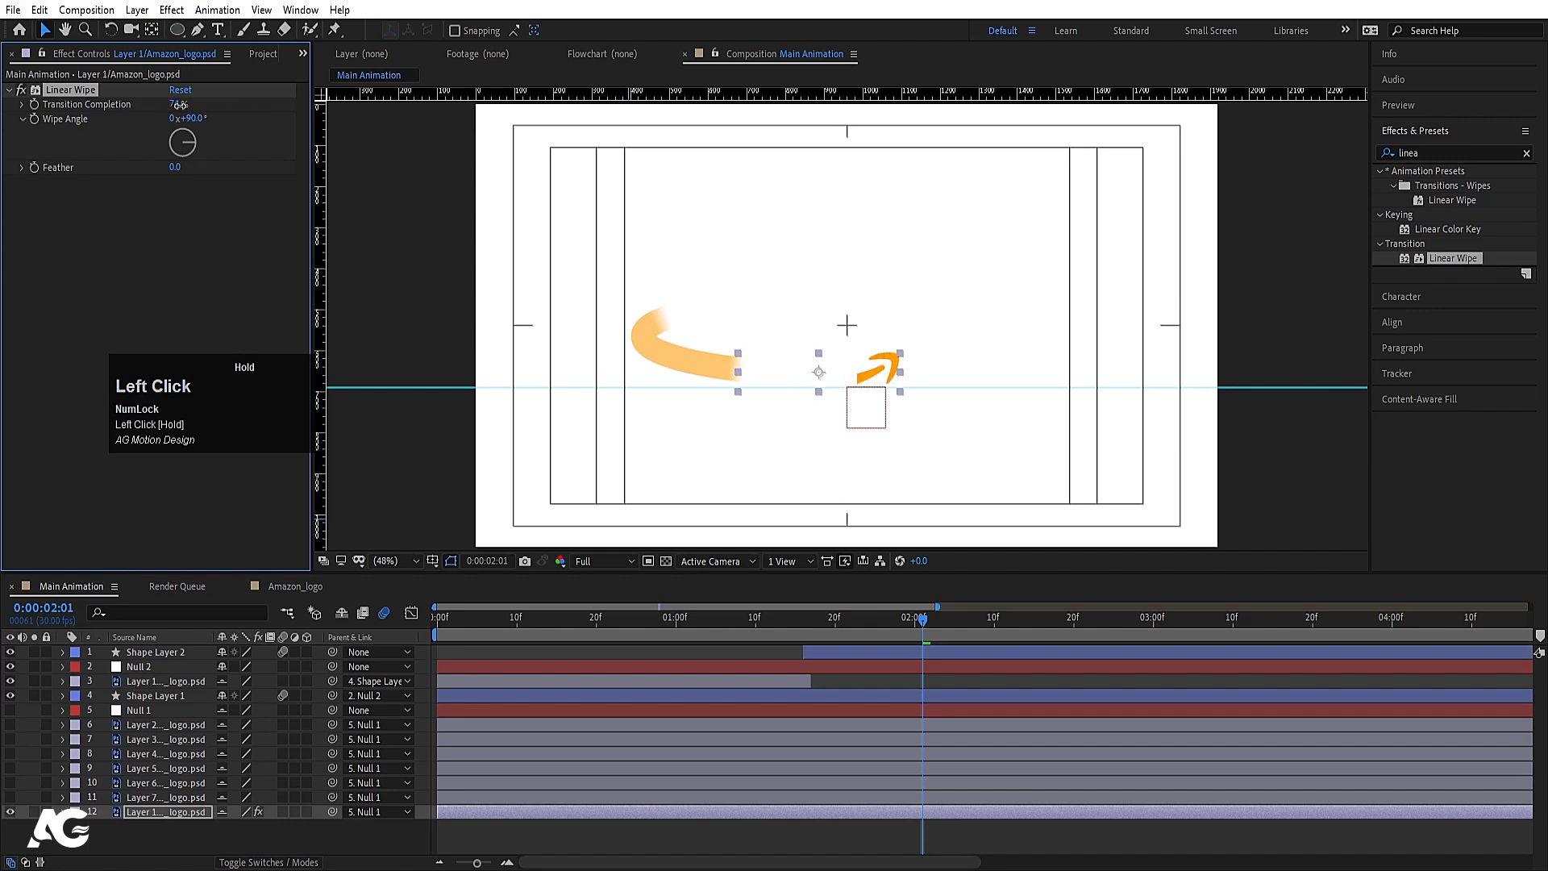
pyautogui.hotkey('ctrl', 'z')
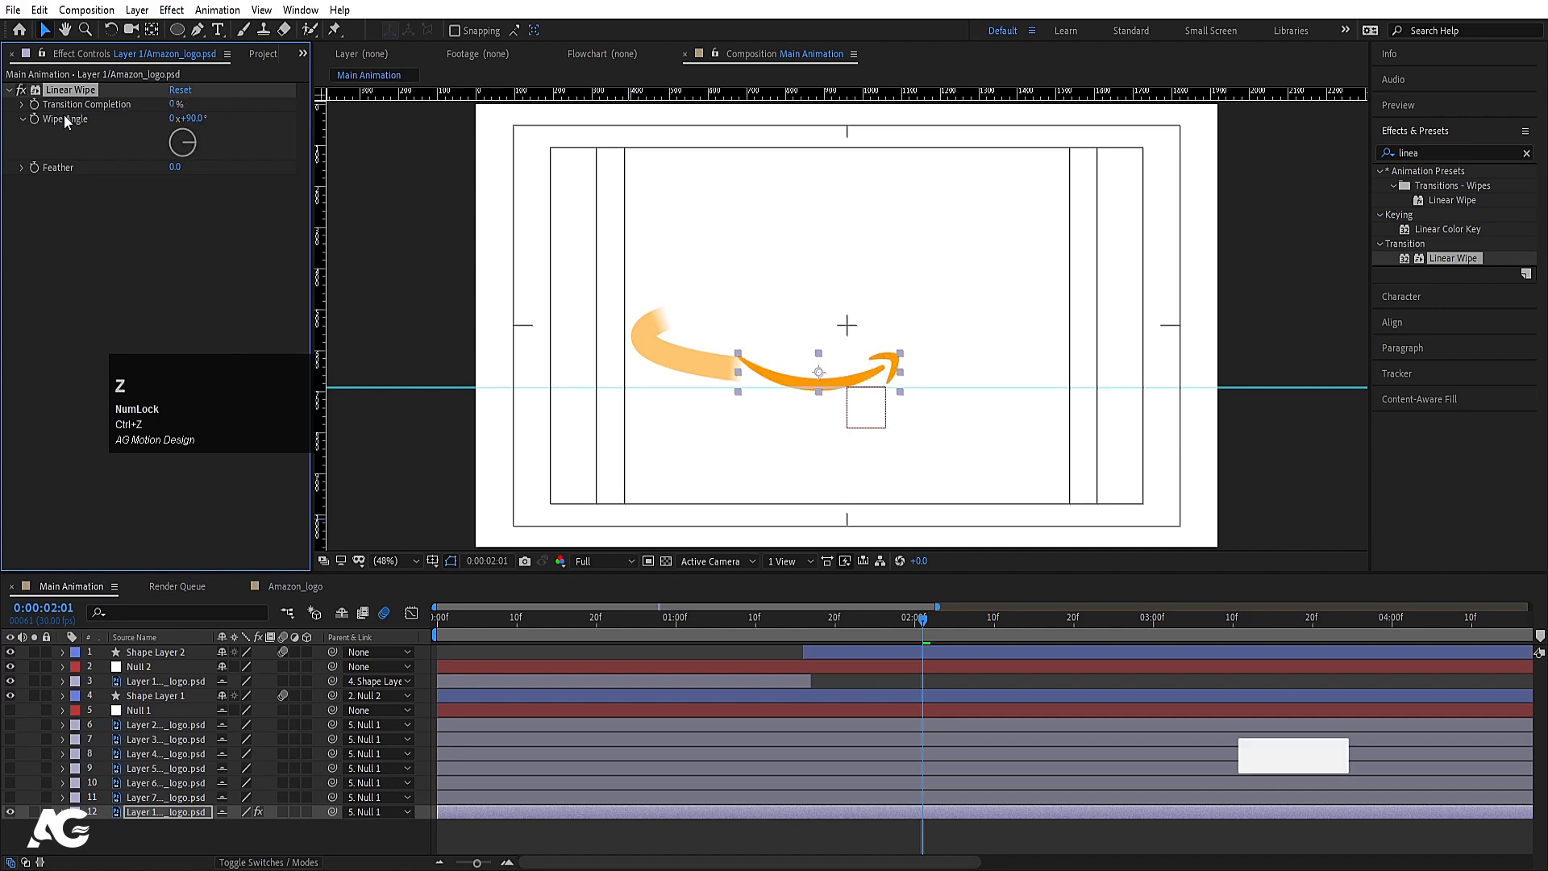
pyautogui.click(201, 117)
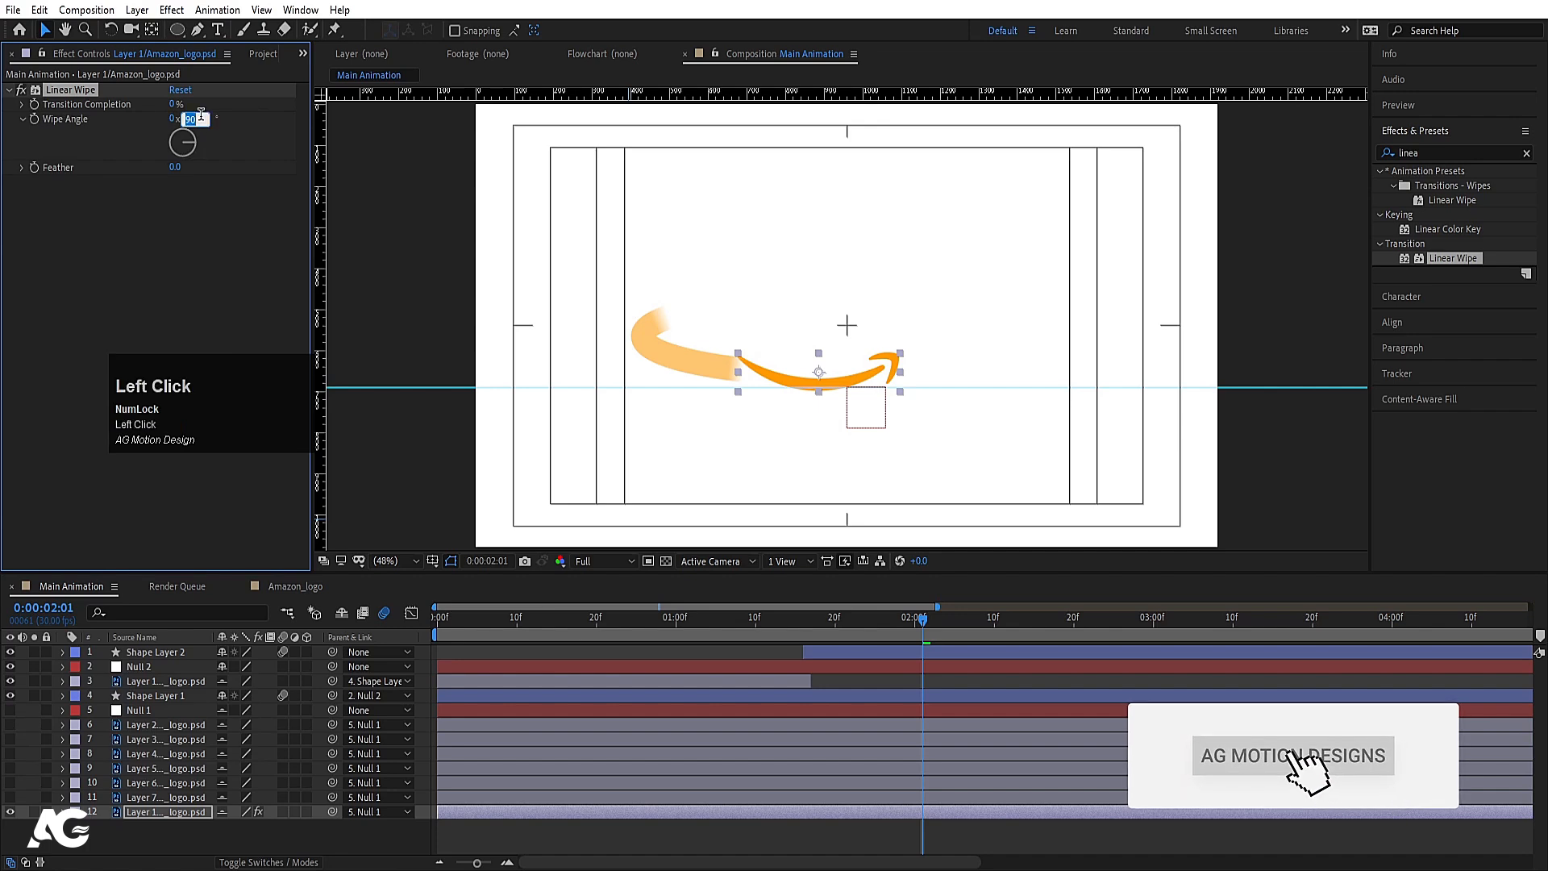
pyautogui.write('-90')
pyautogui.press('Return')
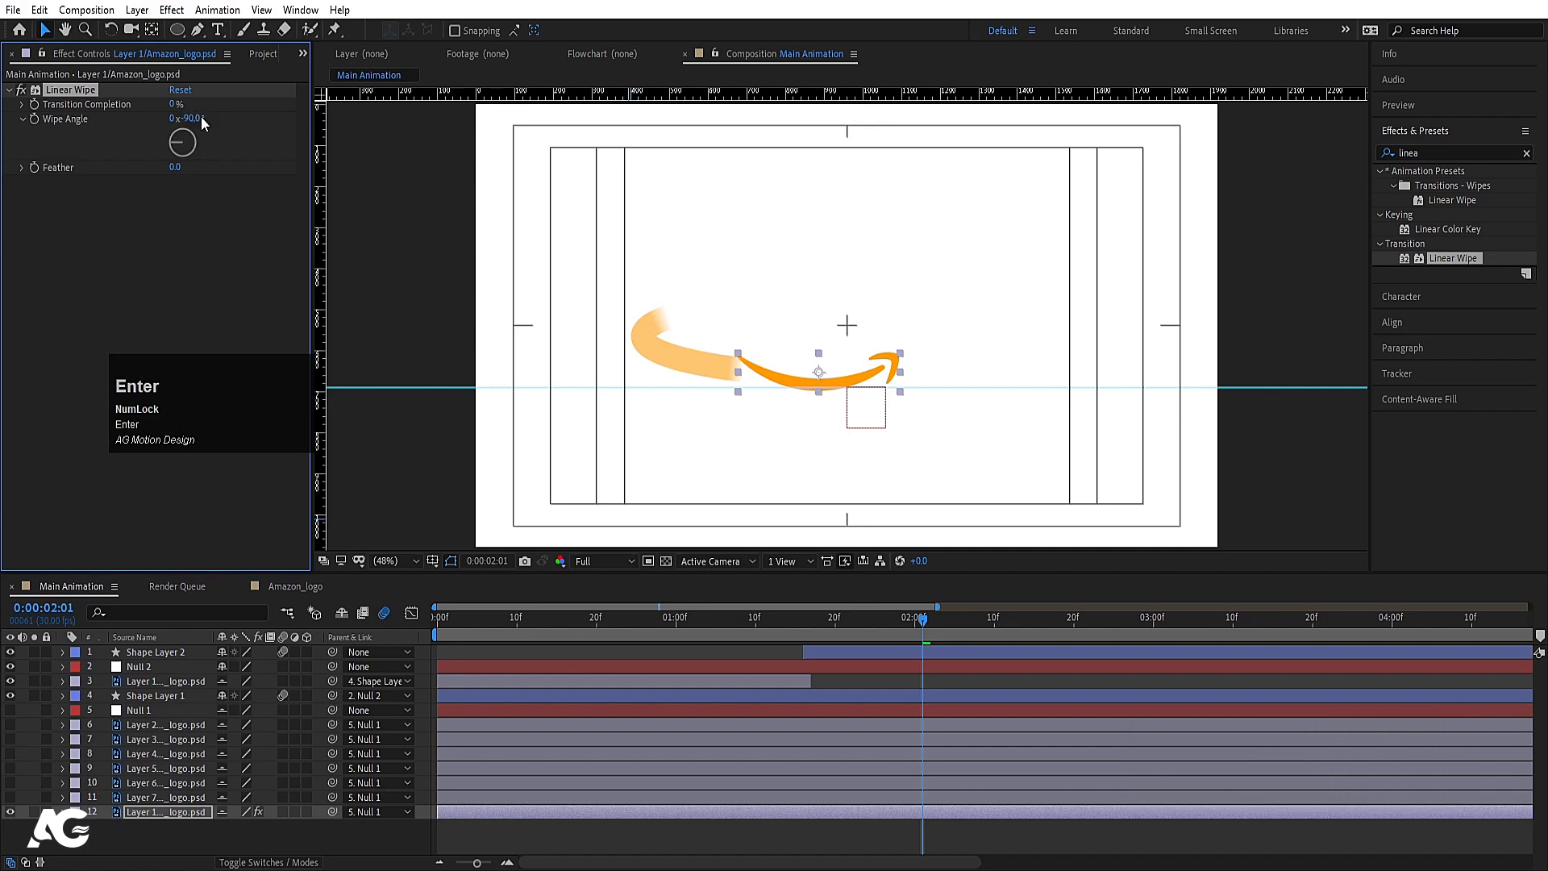
pyautogui.click(792, 811)
pyautogui.press('[')
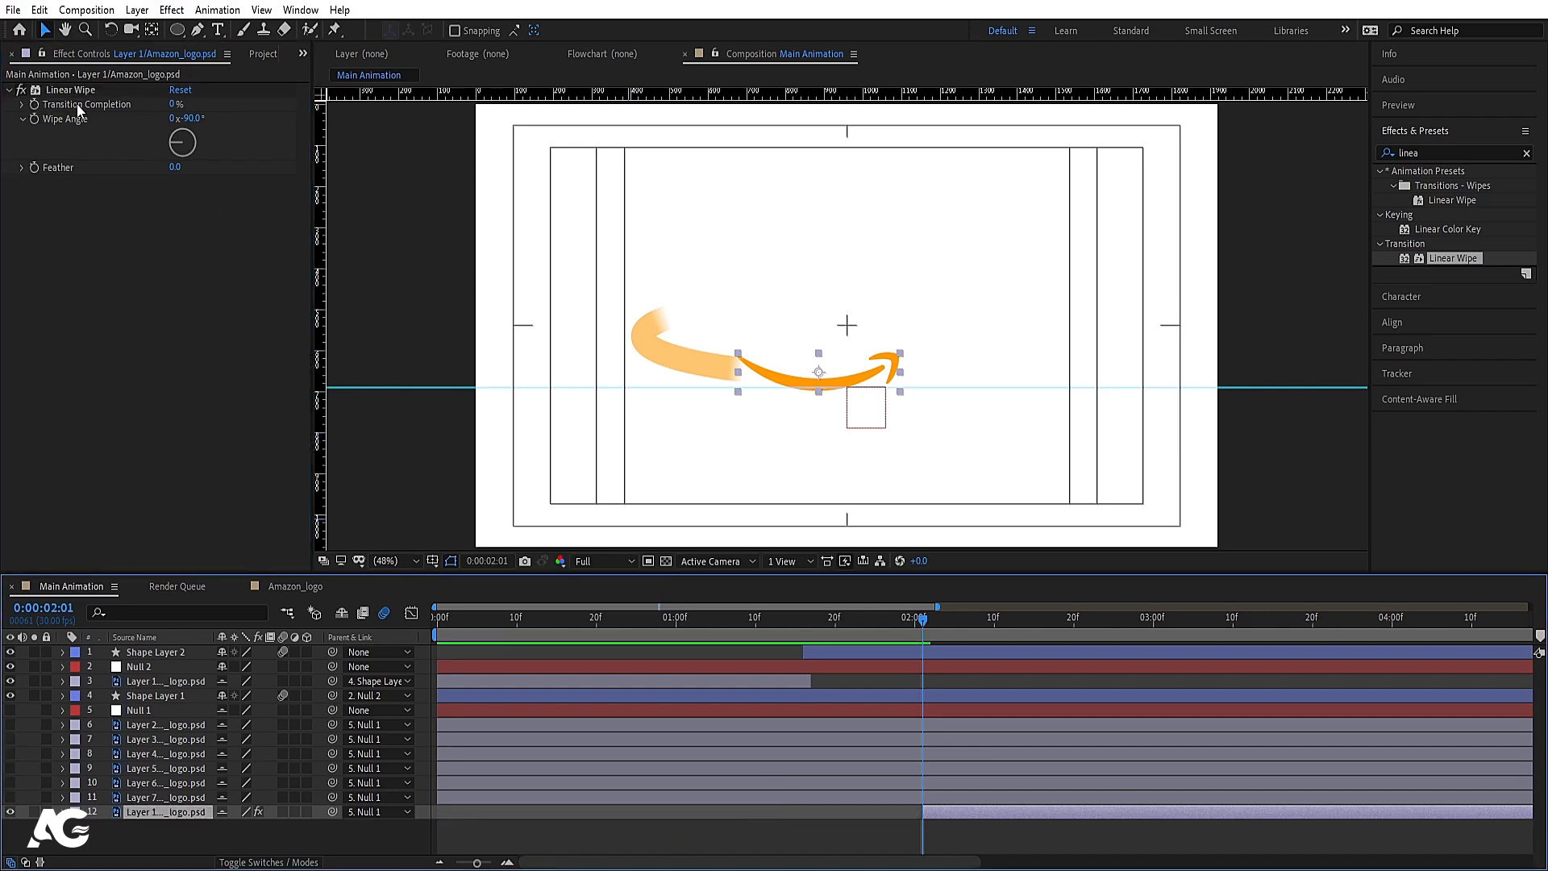
# Step: Animate Transition Completion from 100% at 0:00:02:01 to 0% at 0:00:02:10 and apply Easy Ease to both keyframes
pyautogui.moveTo(175, 104); pyautogui.dragTo(398, 88)
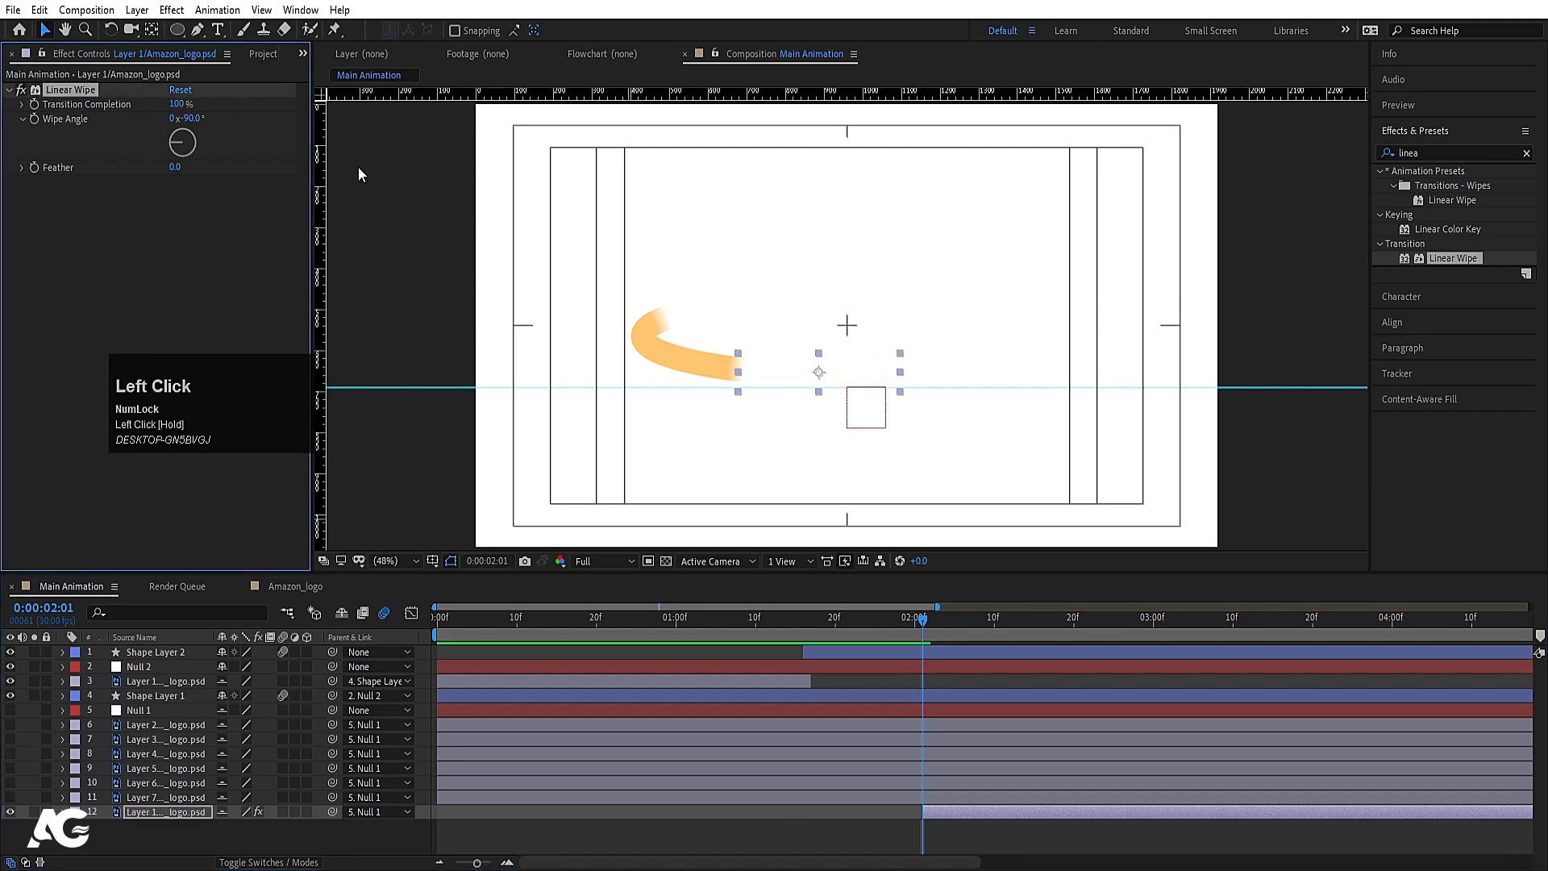
pyautogui.click(35, 104)
pyautogui.press('u')
pyautogui.press('space')
pyautogui.moveTo(222, 846); pyautogui.dragTo(34, 851)
pyautogui.press('j')
pyautogui.moveTo(911, 830); pyautogui.dragTo(1092, 844)
pyautogui.press('F9')
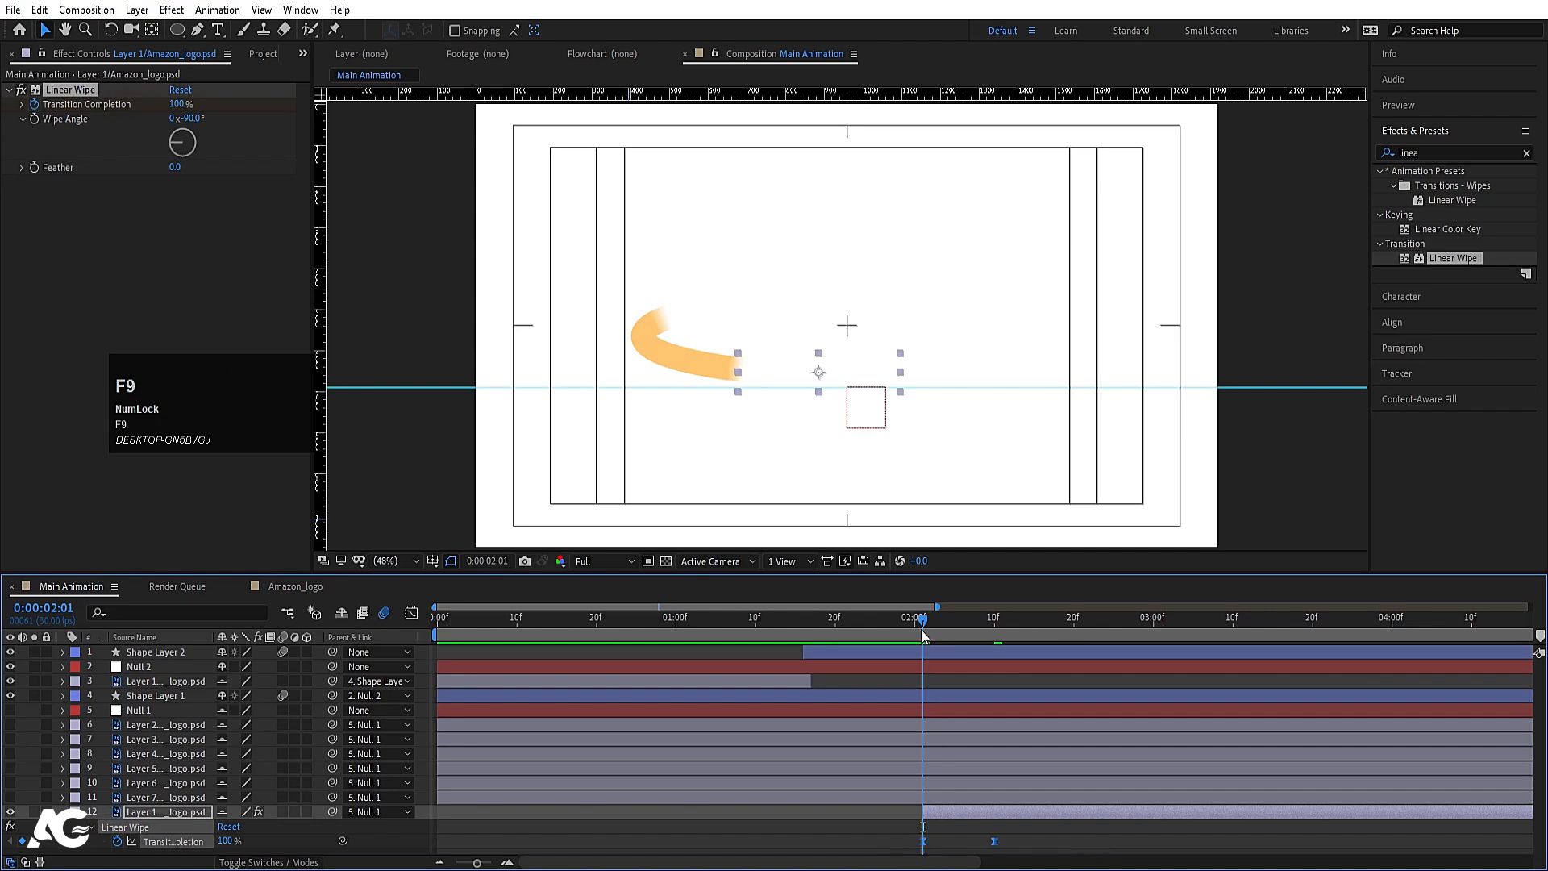
# Step: Preview the wipe and move the Layer 1/Amazon_logo.psd carrying it to the top of the layer stack
pyautogui.click(733, 624)
pyautogui.press('space')
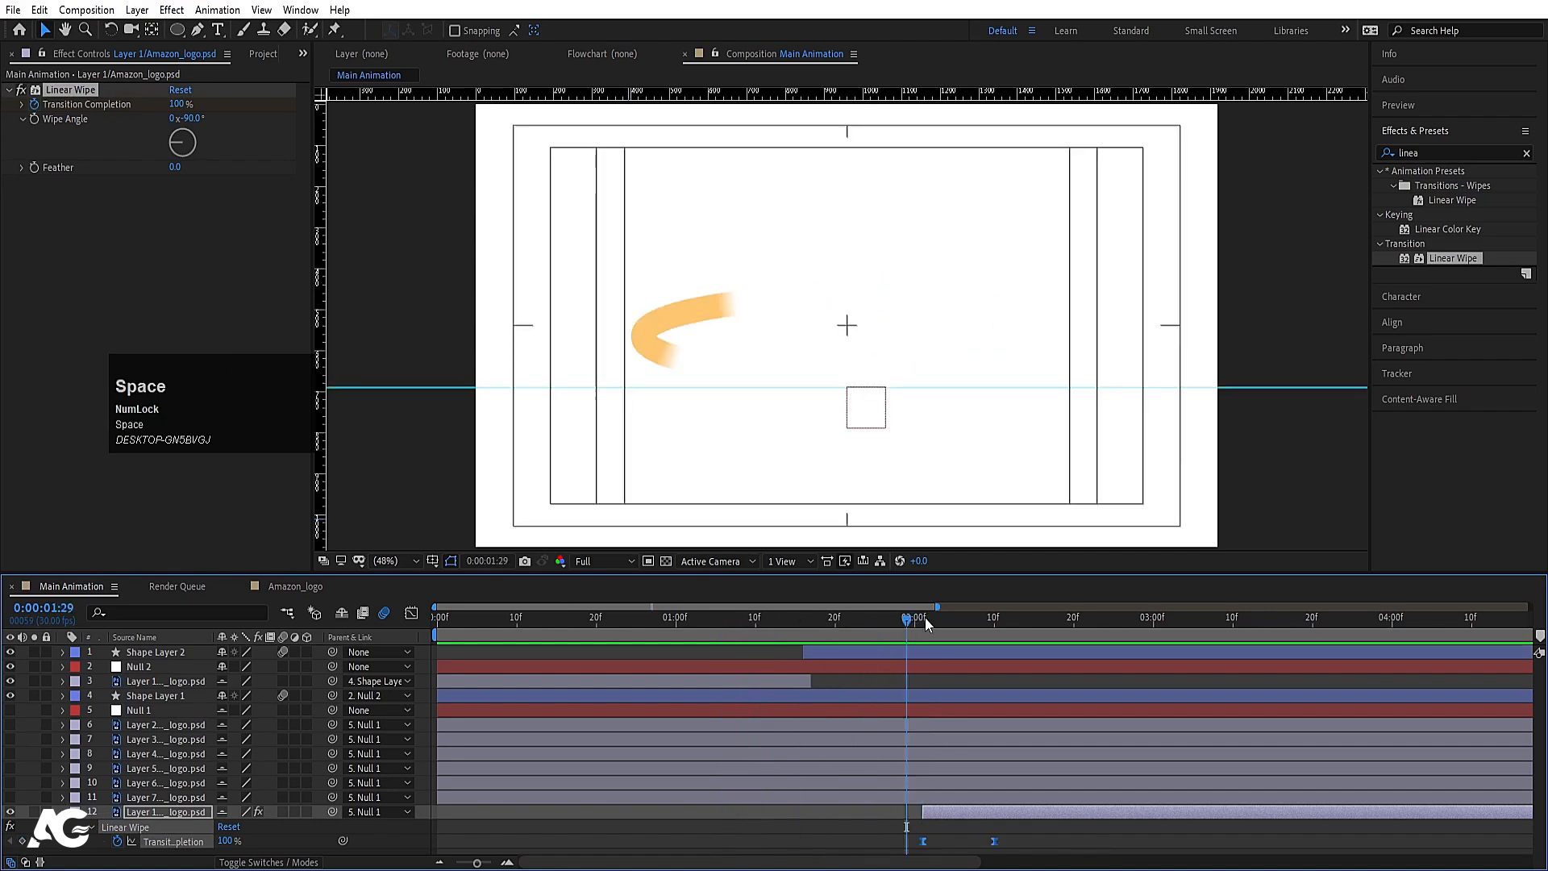
pyautogui.click(914, 650)
pyautogui.press('space')
pyautogui.press('space')
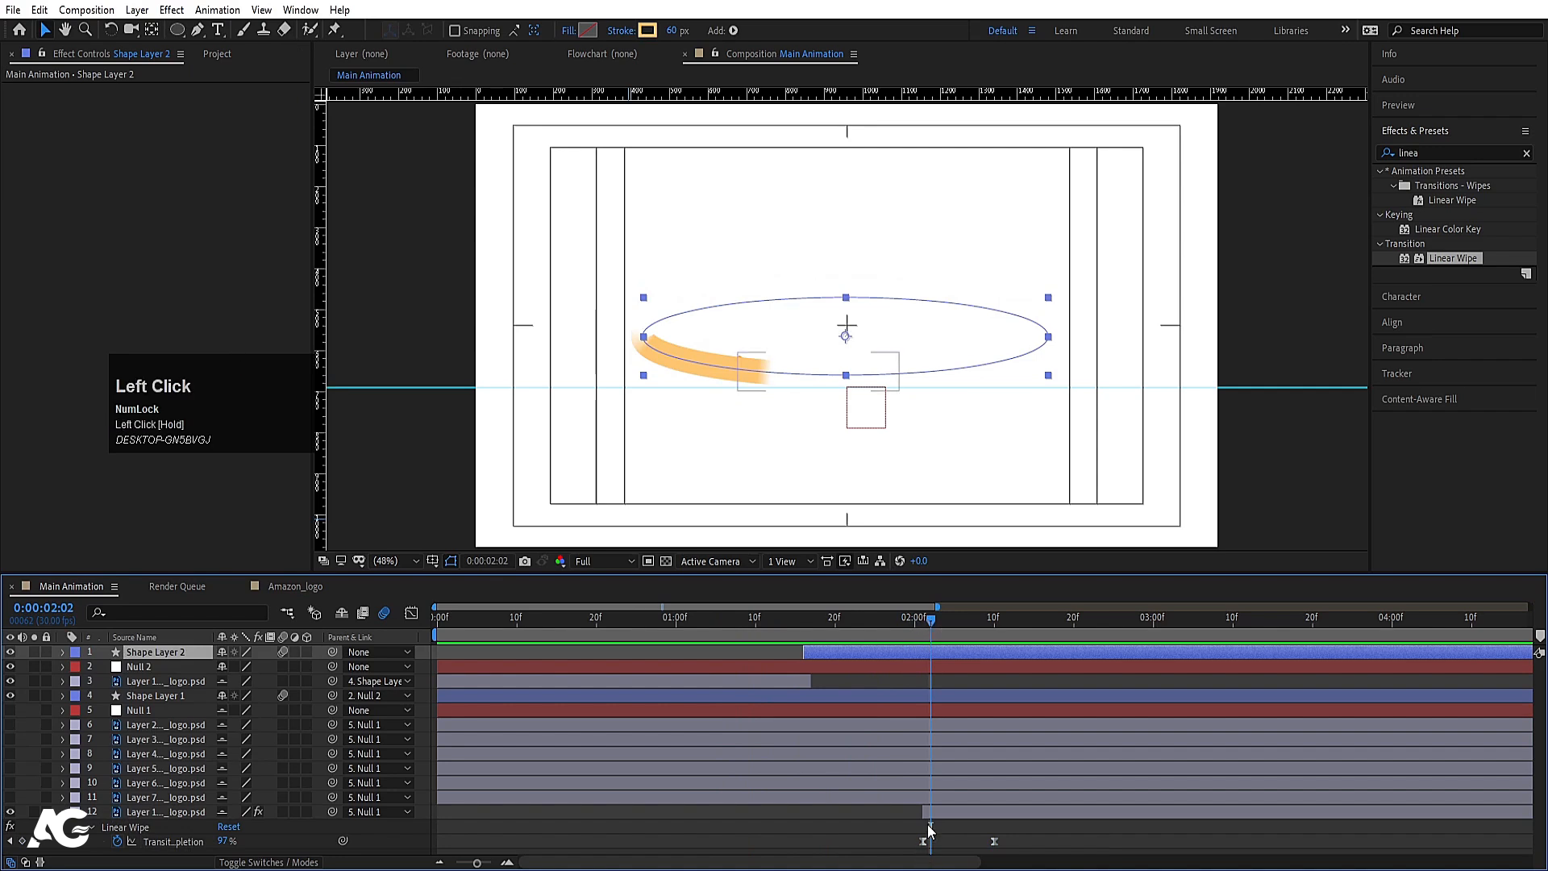
pyautogui.click(931, 815)
pyautogui.moveTo(185, 813); pyautogui.dragTo(206, 645)
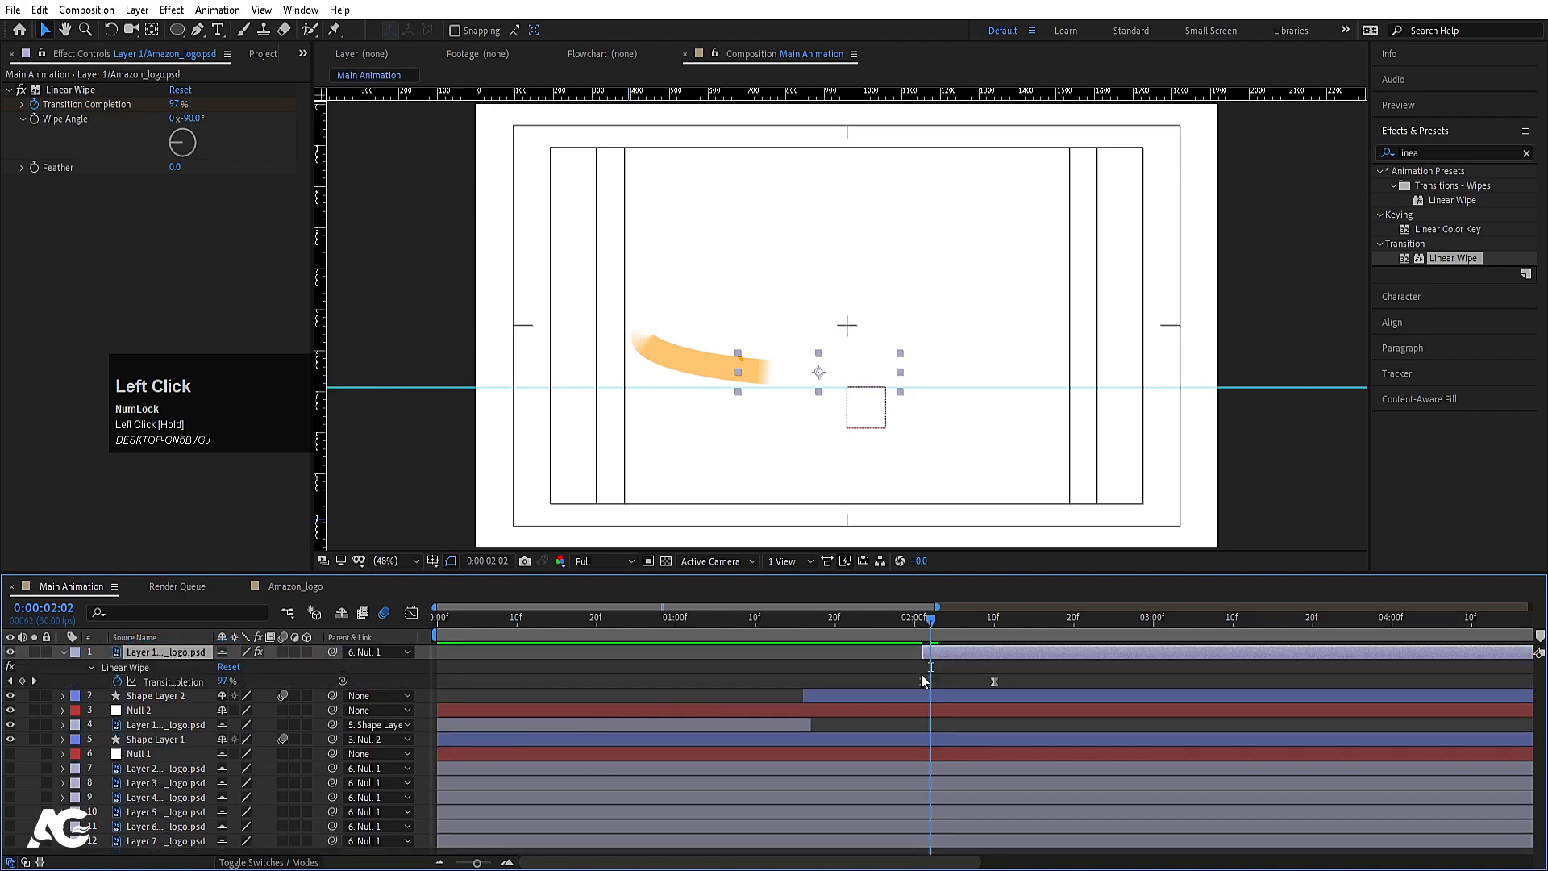
# Step: Reshape the Transition Completion speed curve into an early peak with a long slow ending, and preview it
pyautogui.press('j')
pyautogui.moveTo(908, 666); pyautogui.dragTo(996, 684)
pyautogui.press('=')
pyautogui.moveTo(1161, 704); pyautogui.dragTo(1040, 592)
pyautogui.moveTo(1042, 659); pyautogui.dragTo(938, 658)
pyautogui.press('space')
pyautogui.click(904, 622)
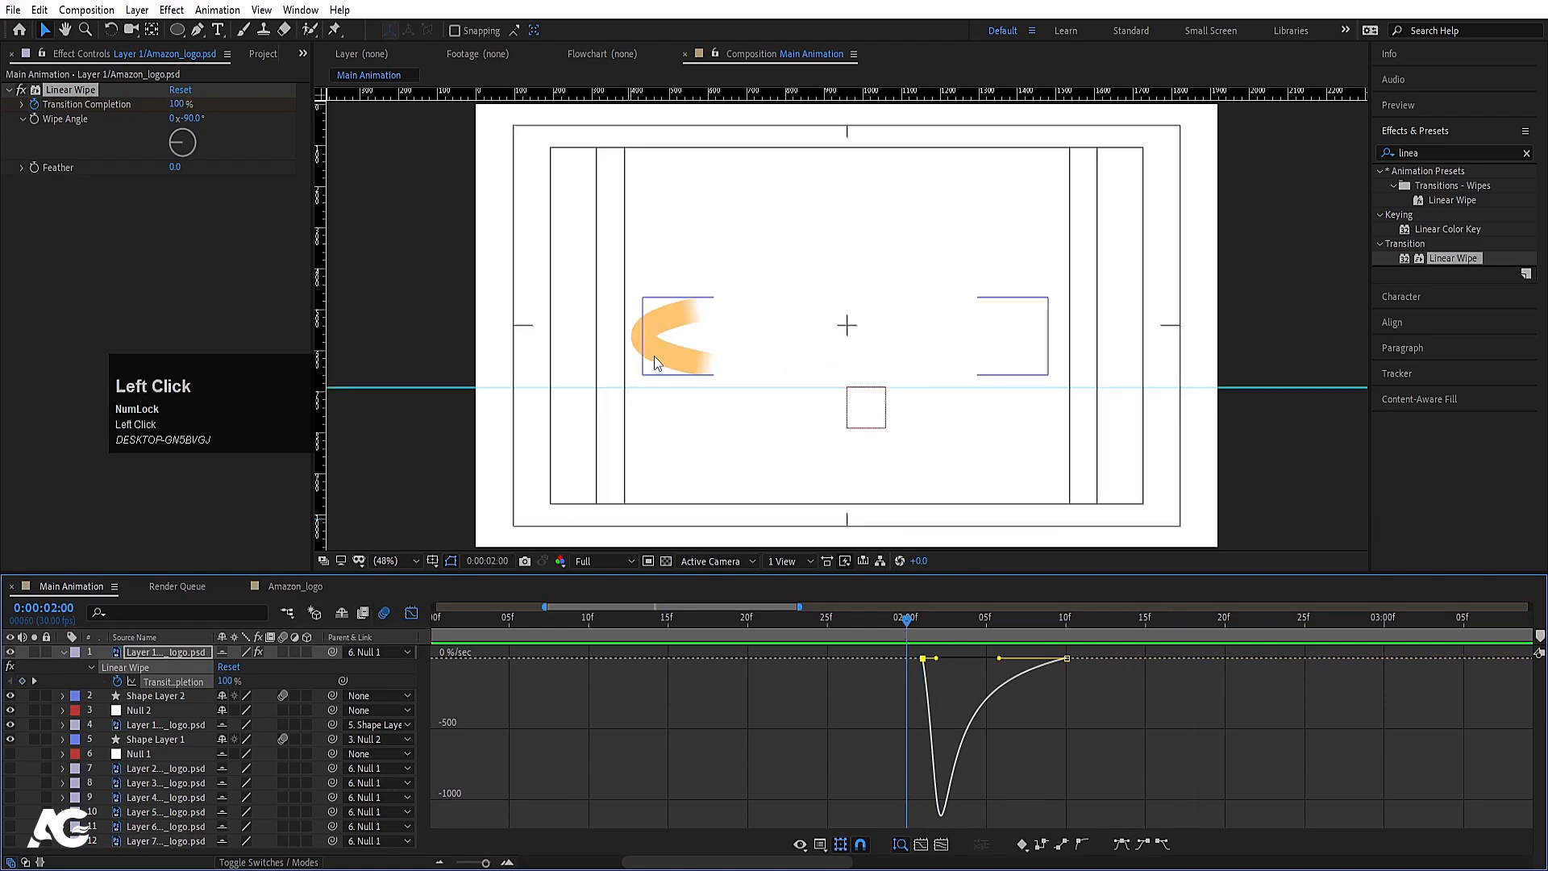
pyautogui.click(413, 613)
# Step: Keyframe Shape Layer 2's Stroke Width at its current value at 0:00:01:25 and at 20 at 0:00:02:01
pyautogui.moveTo(909, 626); pyautogui.dragTo(828, 622)
pyautogui.click(834, 695)
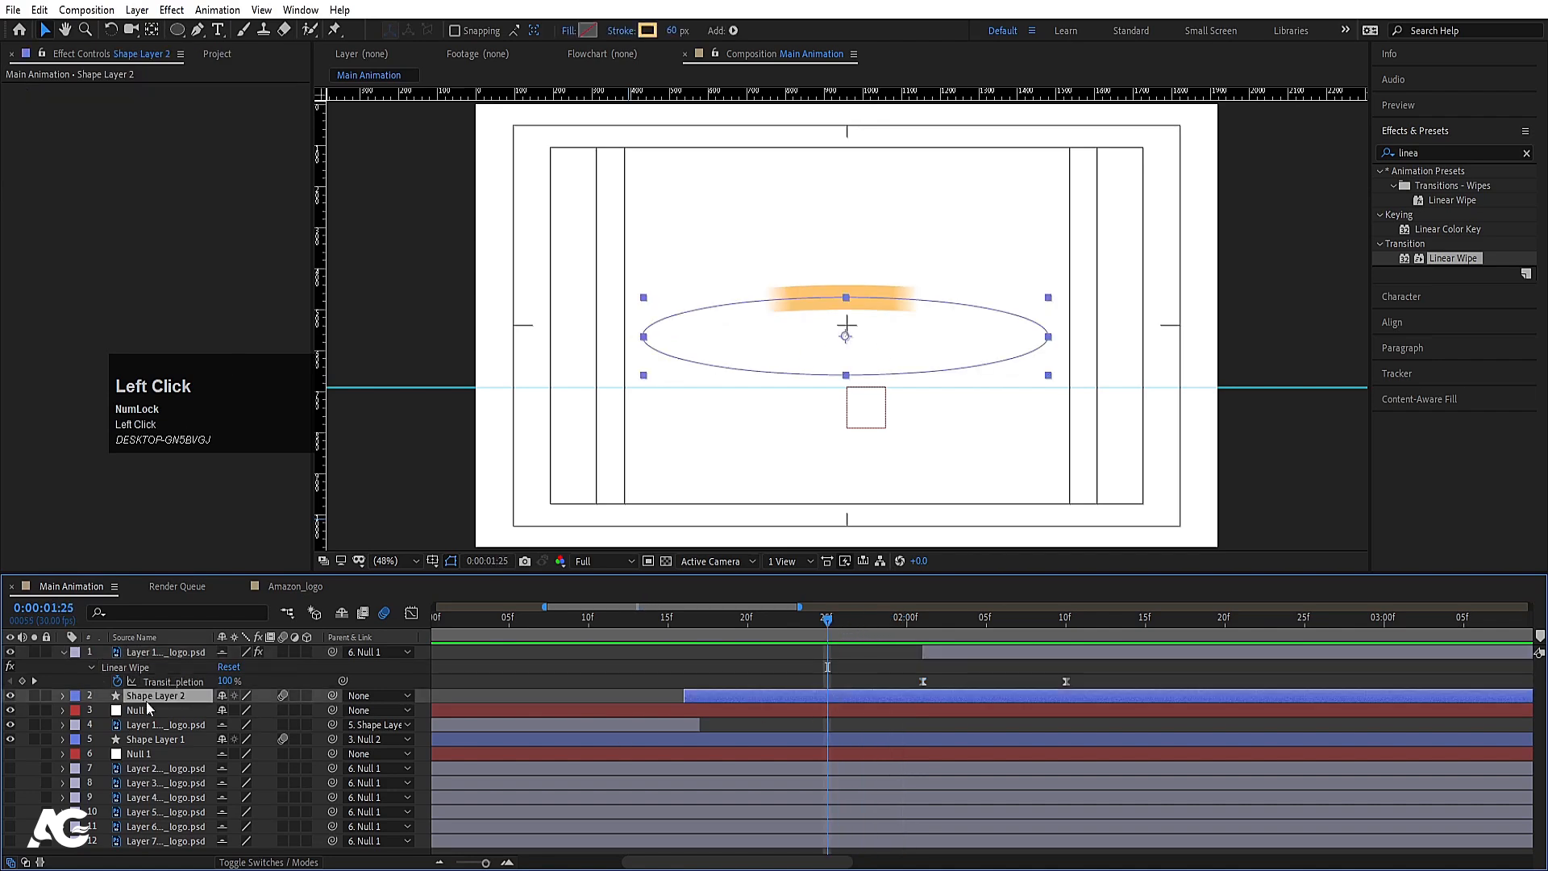
pyautogui.press('u')
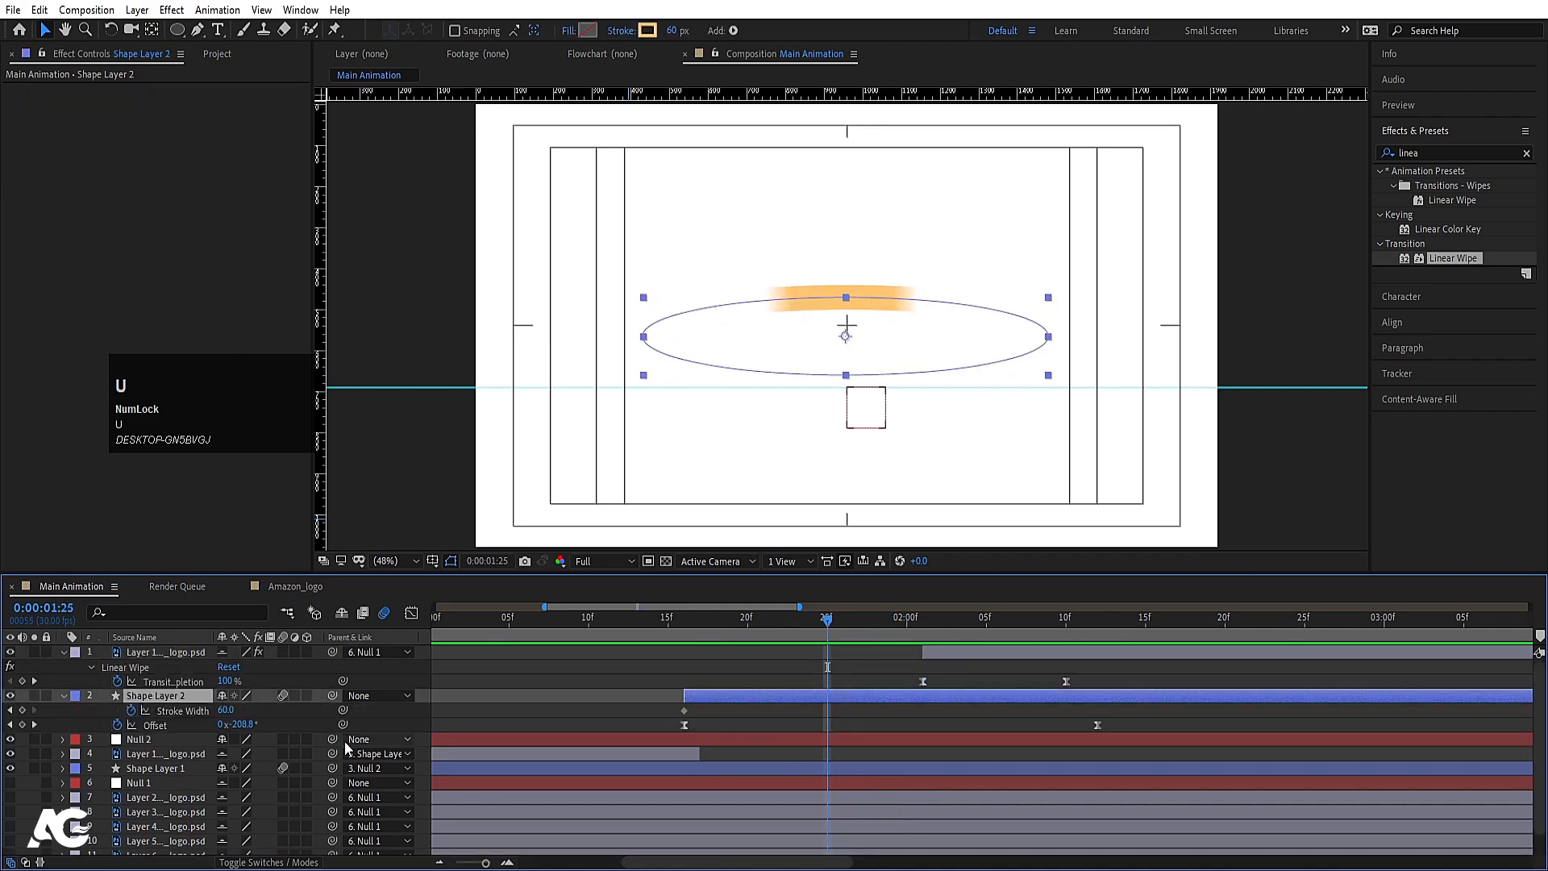
pyautogui.click(22, 711)
pyautogui.moveTo(911, 630); pyautogui.dragTo(918, 630)
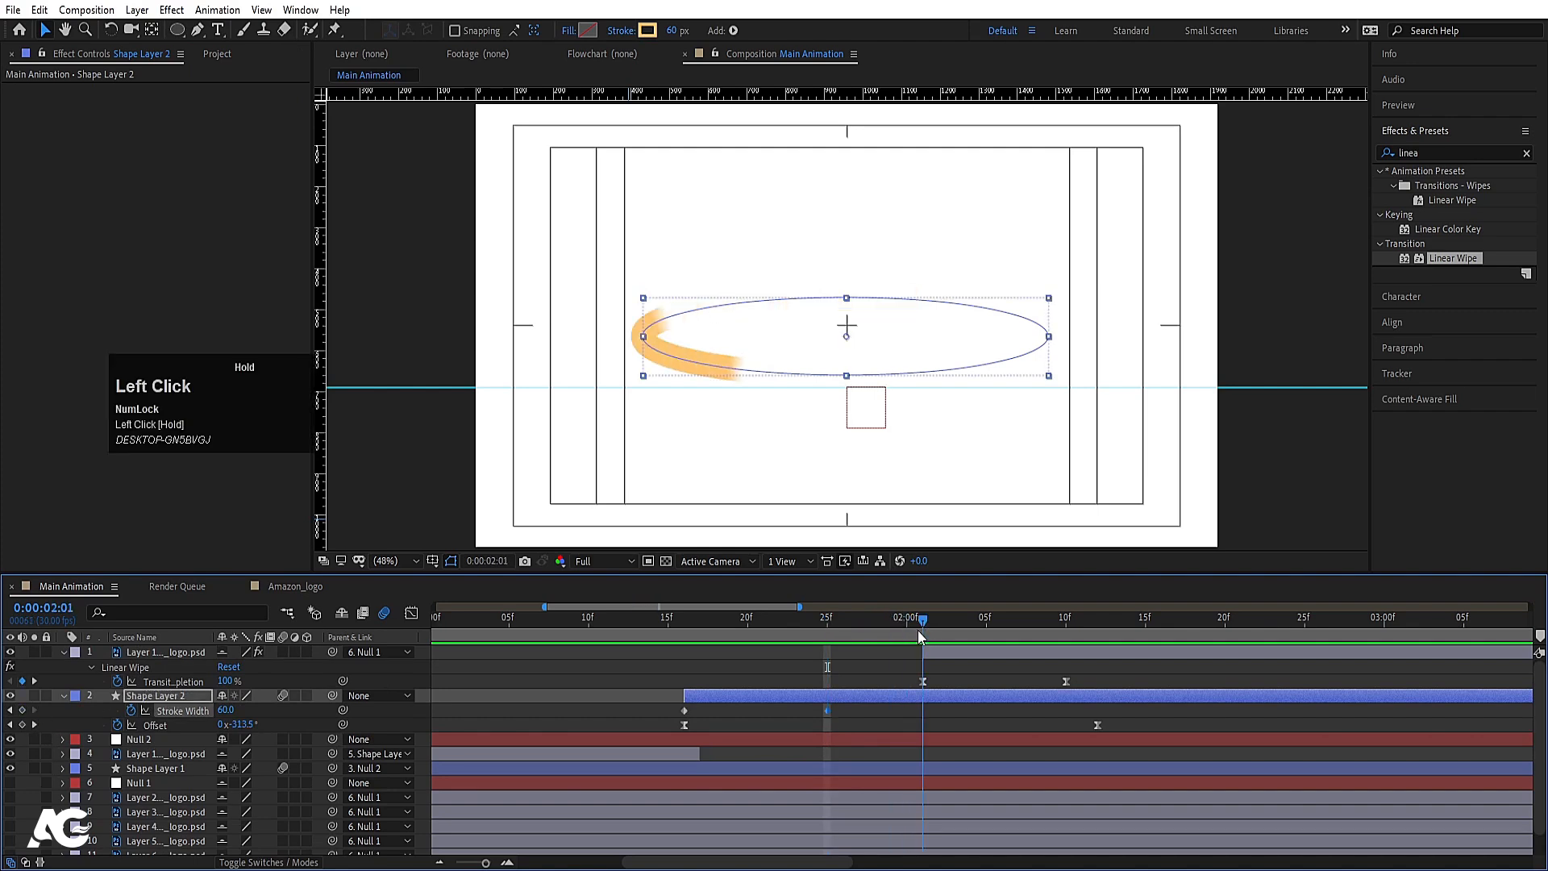
pyautogui.click(225, 713)
pyautogui.write('20')
pyautogui.press('Return')
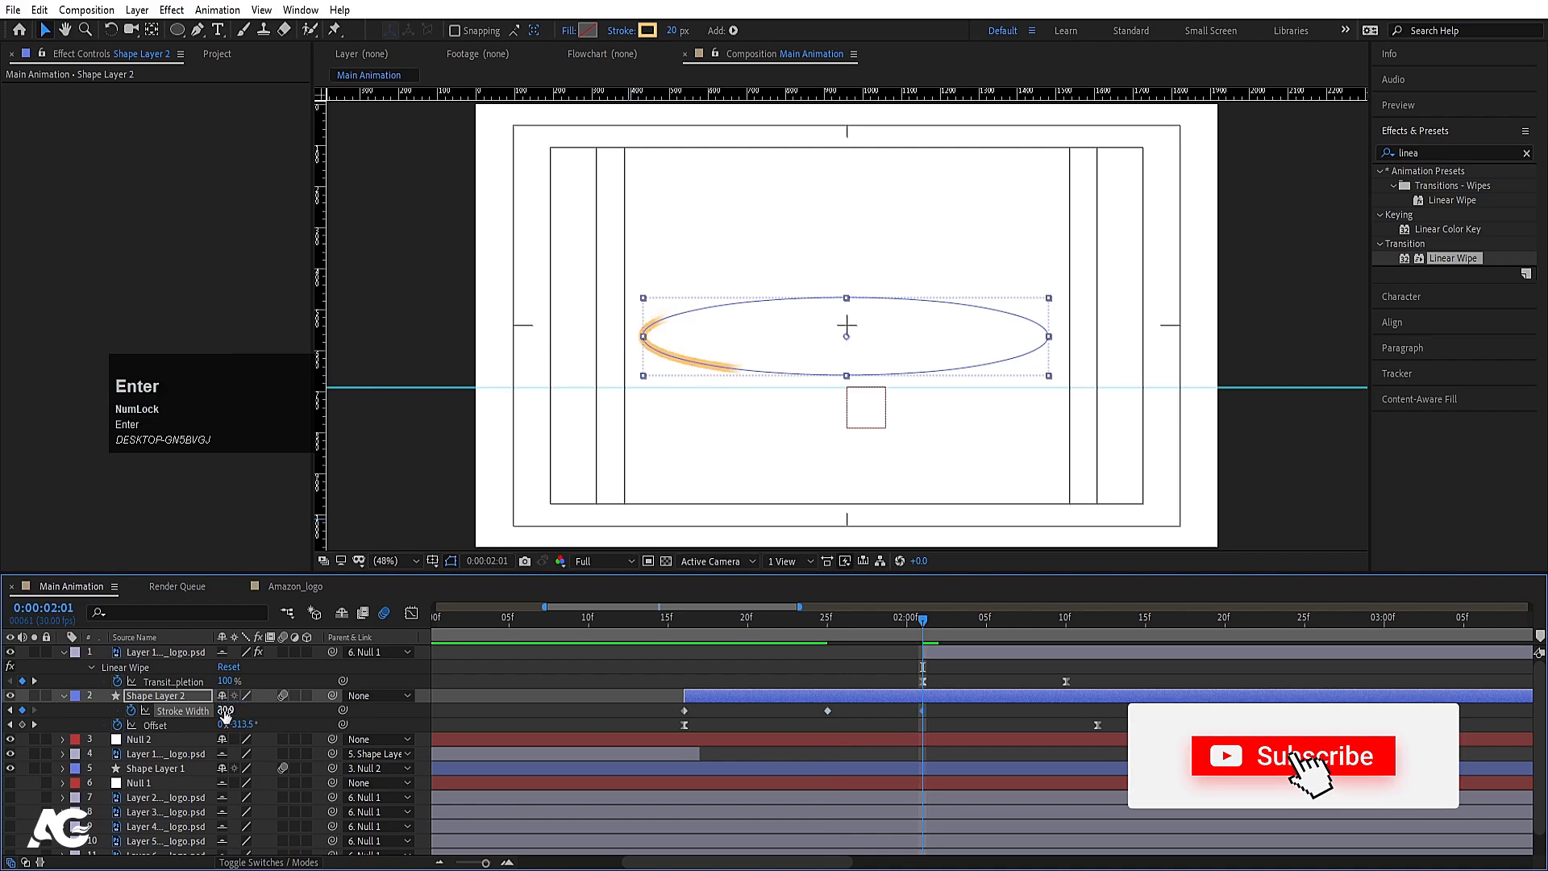
# Step: Apply Easy Ease to Shape Layer 2's last two Stroke Width keyframes and preview the thinning stroke
pyautogui.click(788, 652)
pyautogui.moveTo(805, 707); pyautogui.dragTo(941, 709)
pyautogui.press('F9')
pyautogui.click(831, 621)
pyautogui.press('space')
pyautogui.press('space')
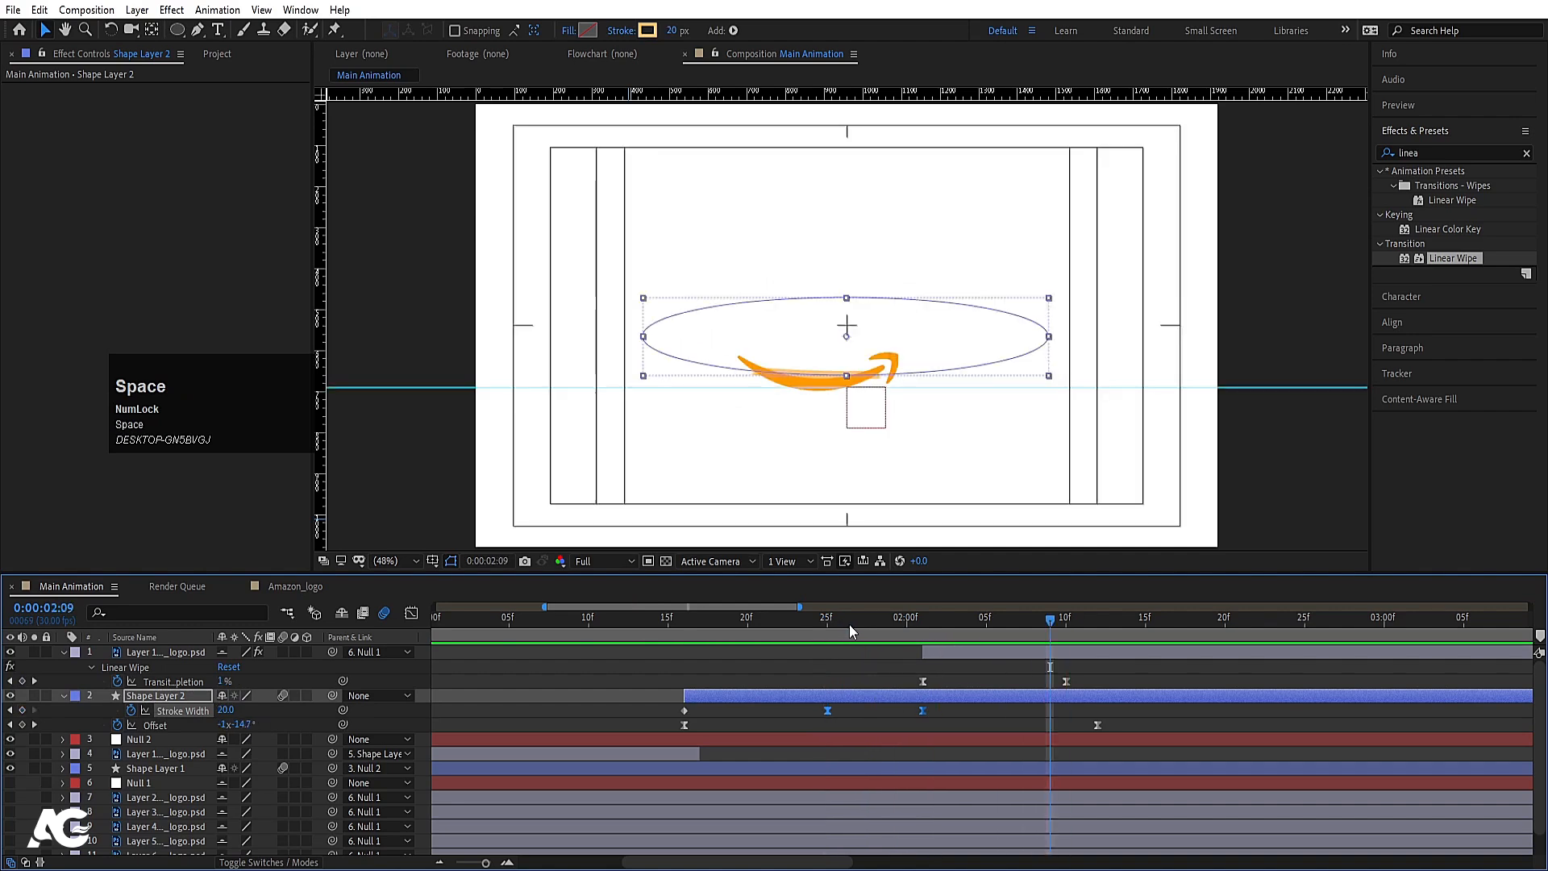
# Step: Add a keyframe for the stroke color of Shape Layer 2 at 0:00:01:25 and show only the animated properties
pyautogui.moveTo(961, 621); pyautogui.dragTo(829, 632)
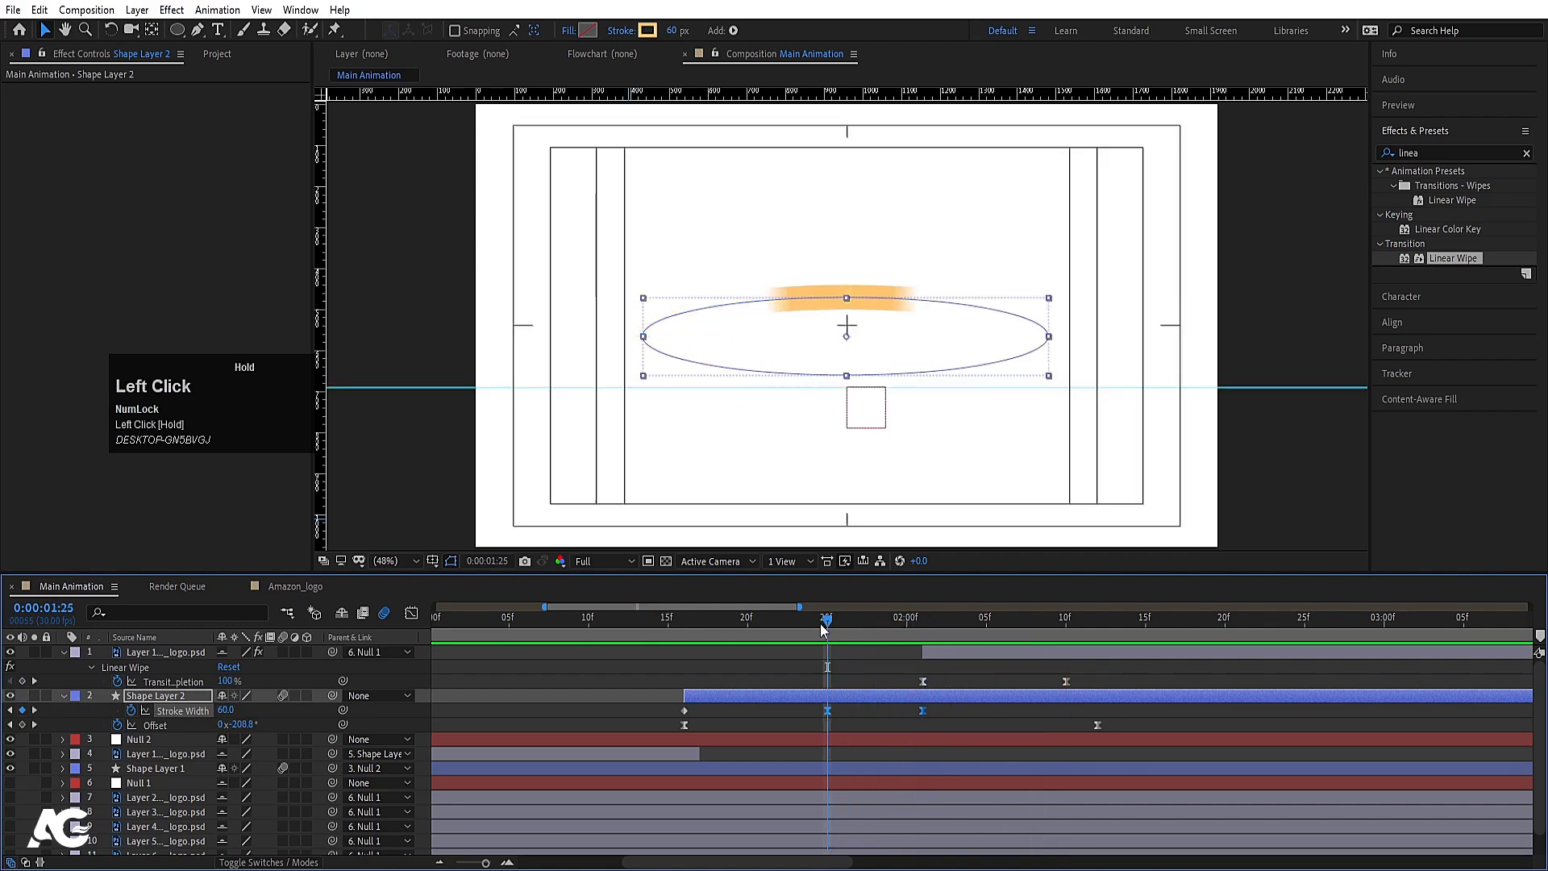
pyautogui.moveTo(948, 652)
pyautogui.mouseDown()
pyautogui.moveTo(982, 623)
pyautogui.moveTo(893, 637)
pyautogui.moveTo(828, 625)
pyautogui.mouseUp()
pyautogui.click(63, 700)
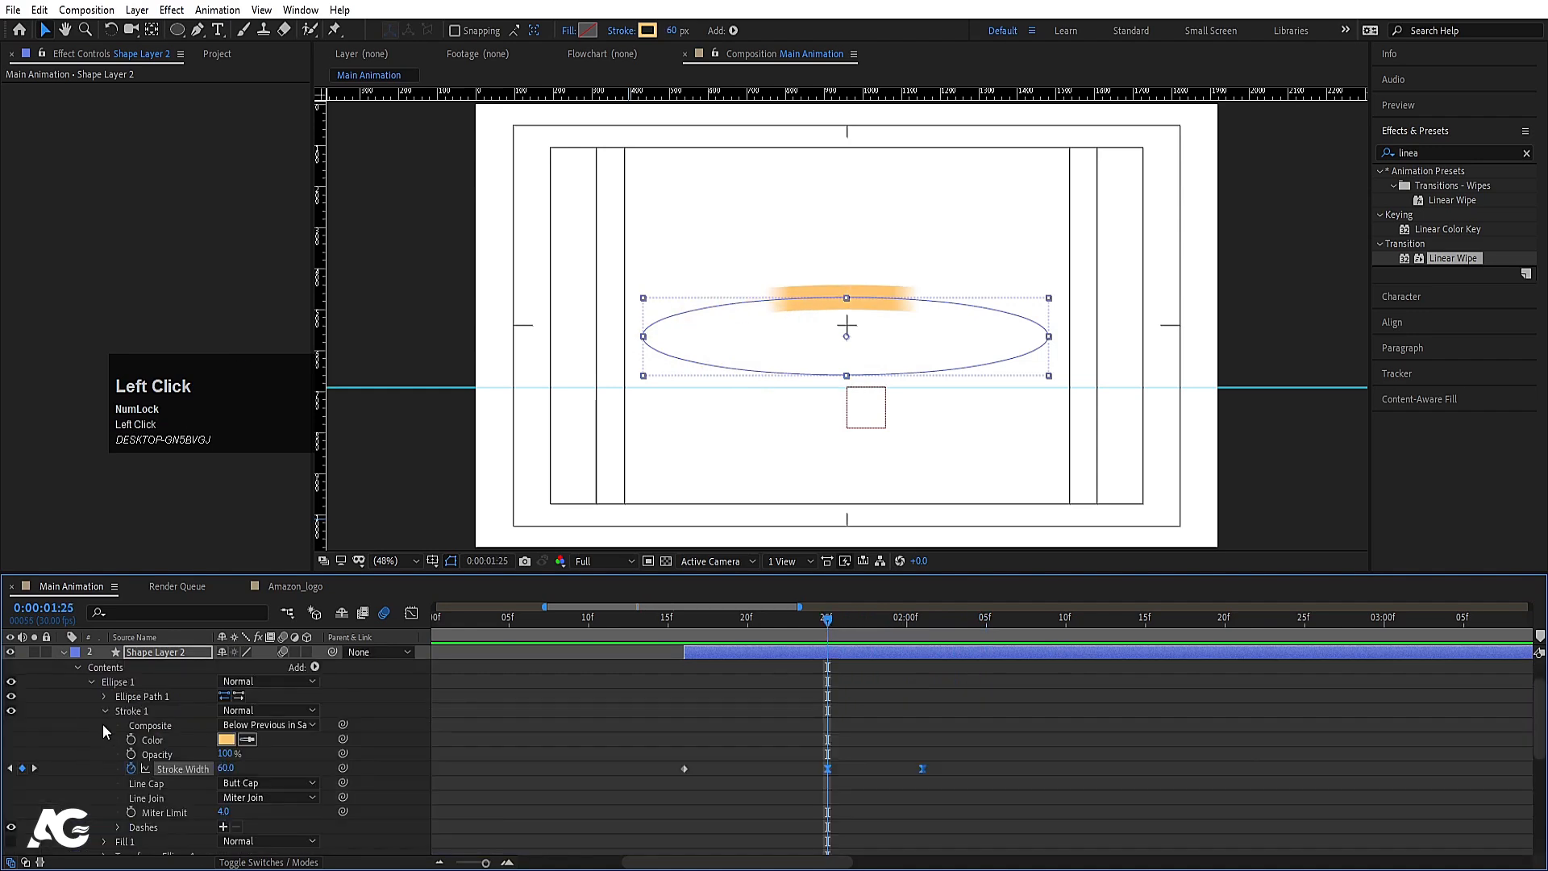
pyautogui.click(130, 739)
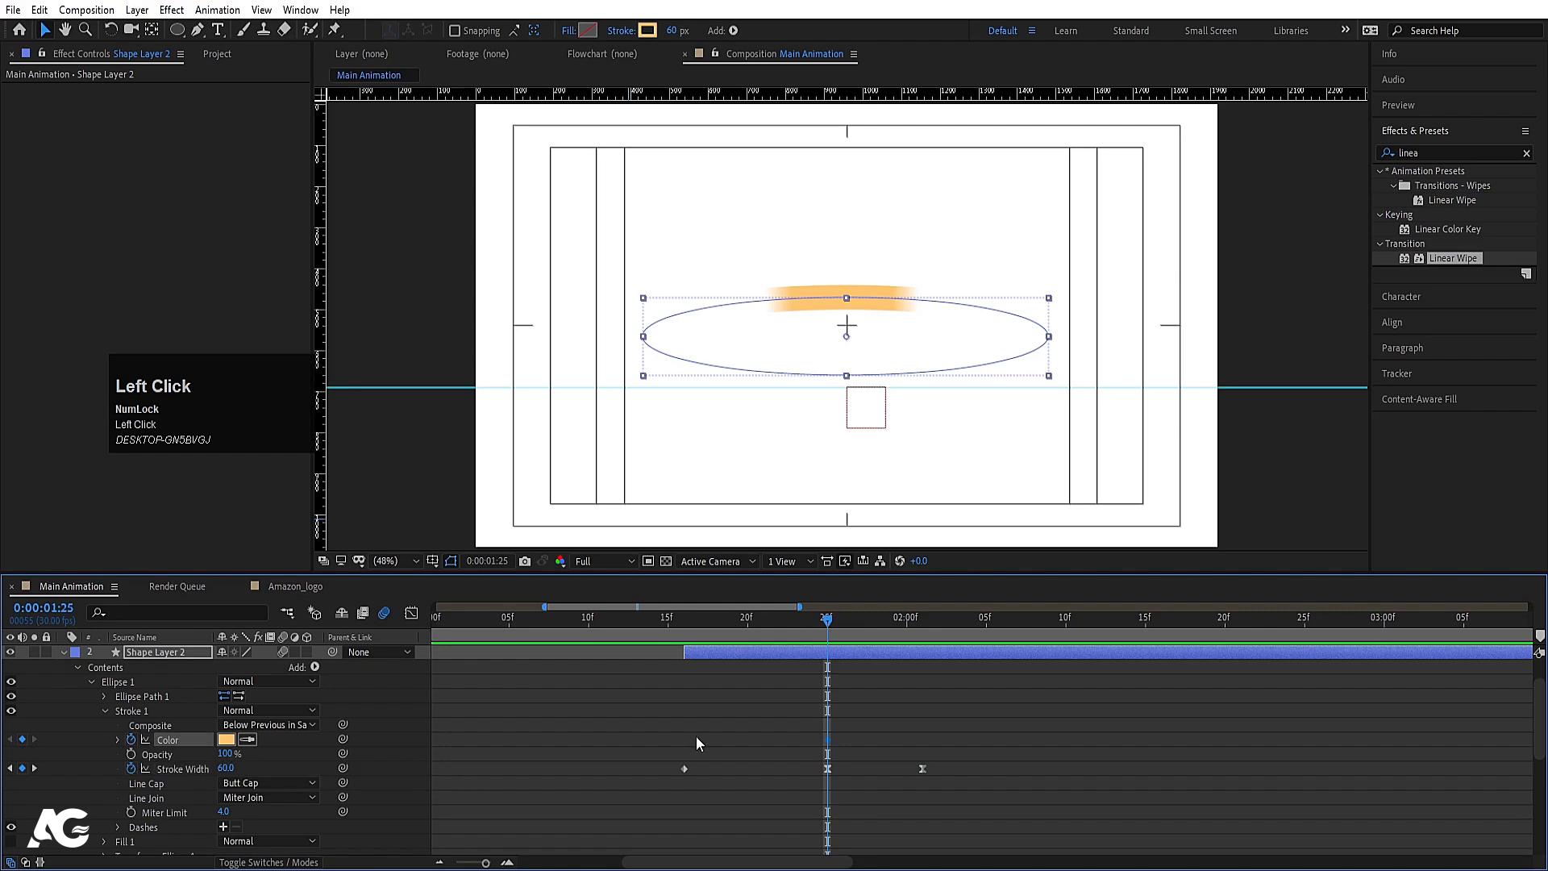
pyautogui.press('u')
# Step: At 0:00:02:04, set Shape Layer 2's stroke color to the orange sampled from the logo smile
pyautogui.press('pagedown')
pyautogui.press('pagedown')
pyautogui.press('pagedown')
pyautogui.moveTo(871, 637); pyautogui.dragTo(970, 629)
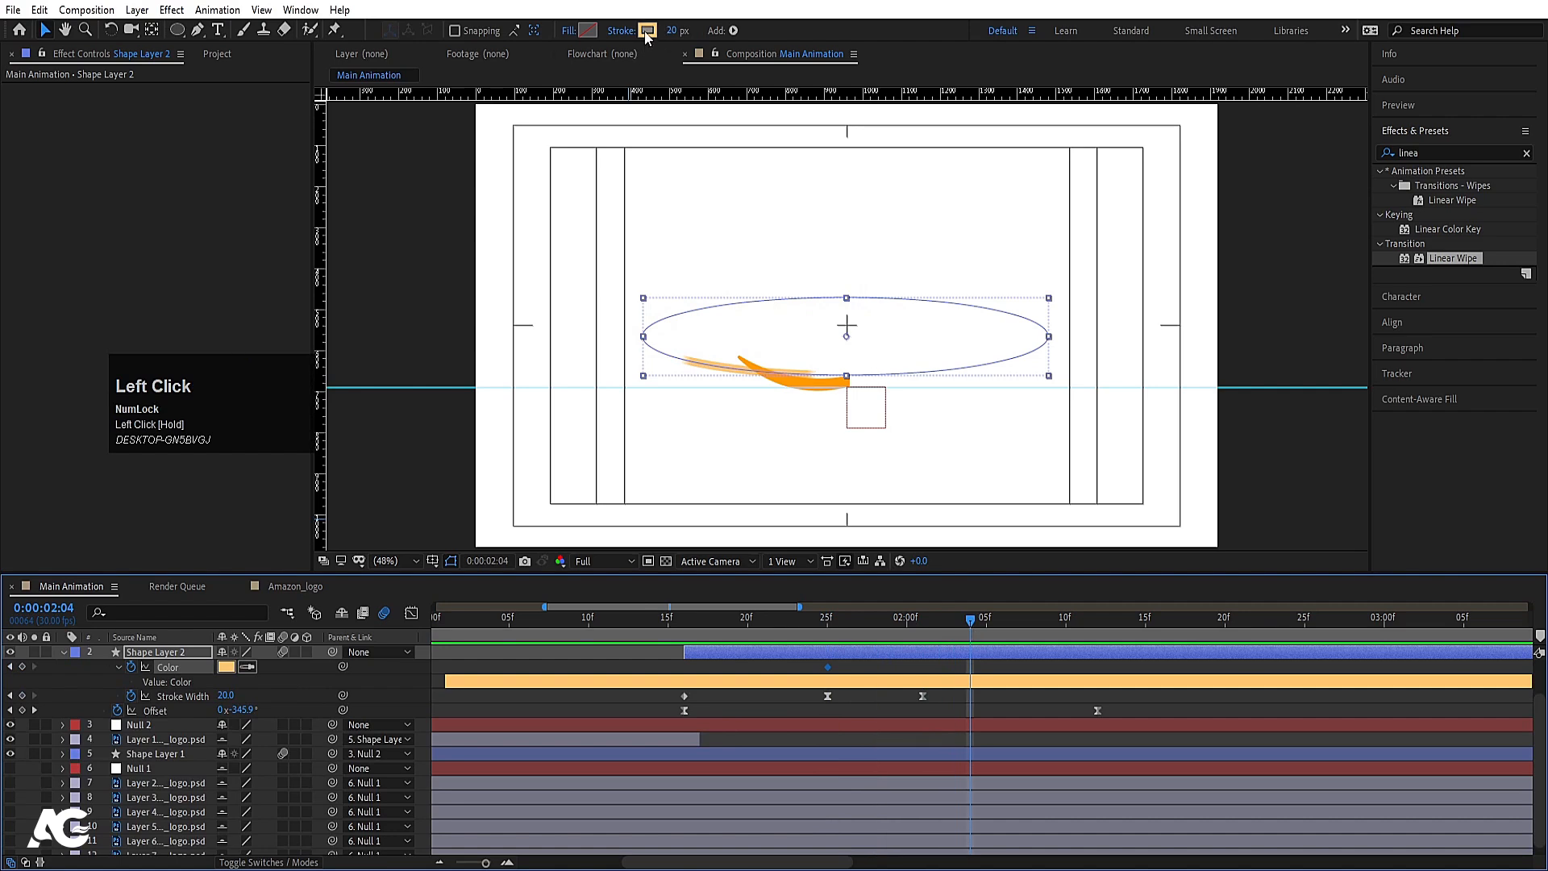
pyautogui.click(248, 667)
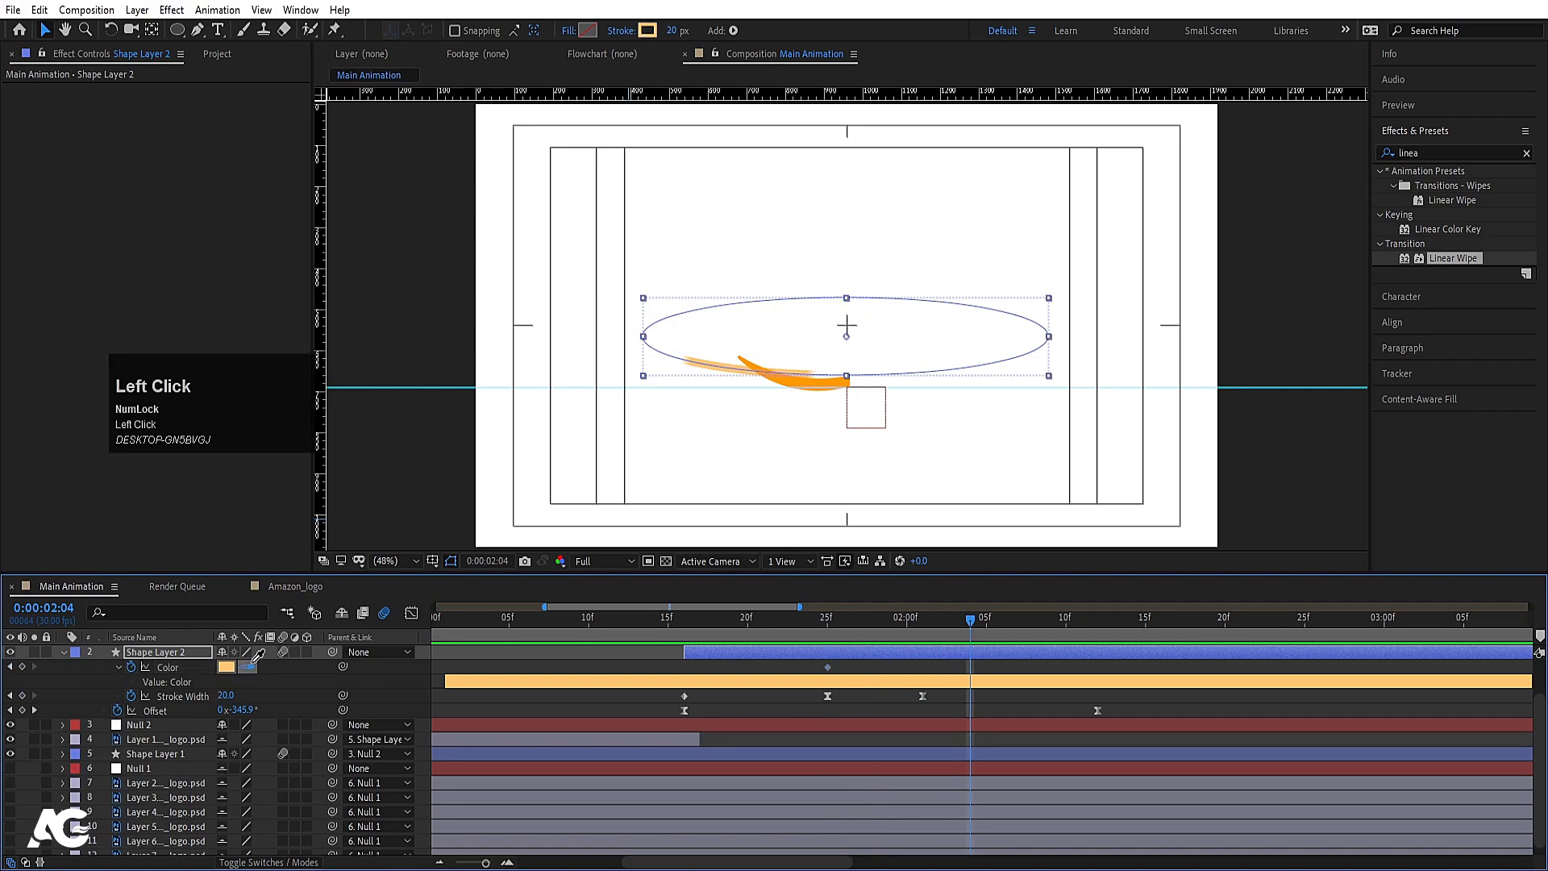
pyautogui.click(836, 375)
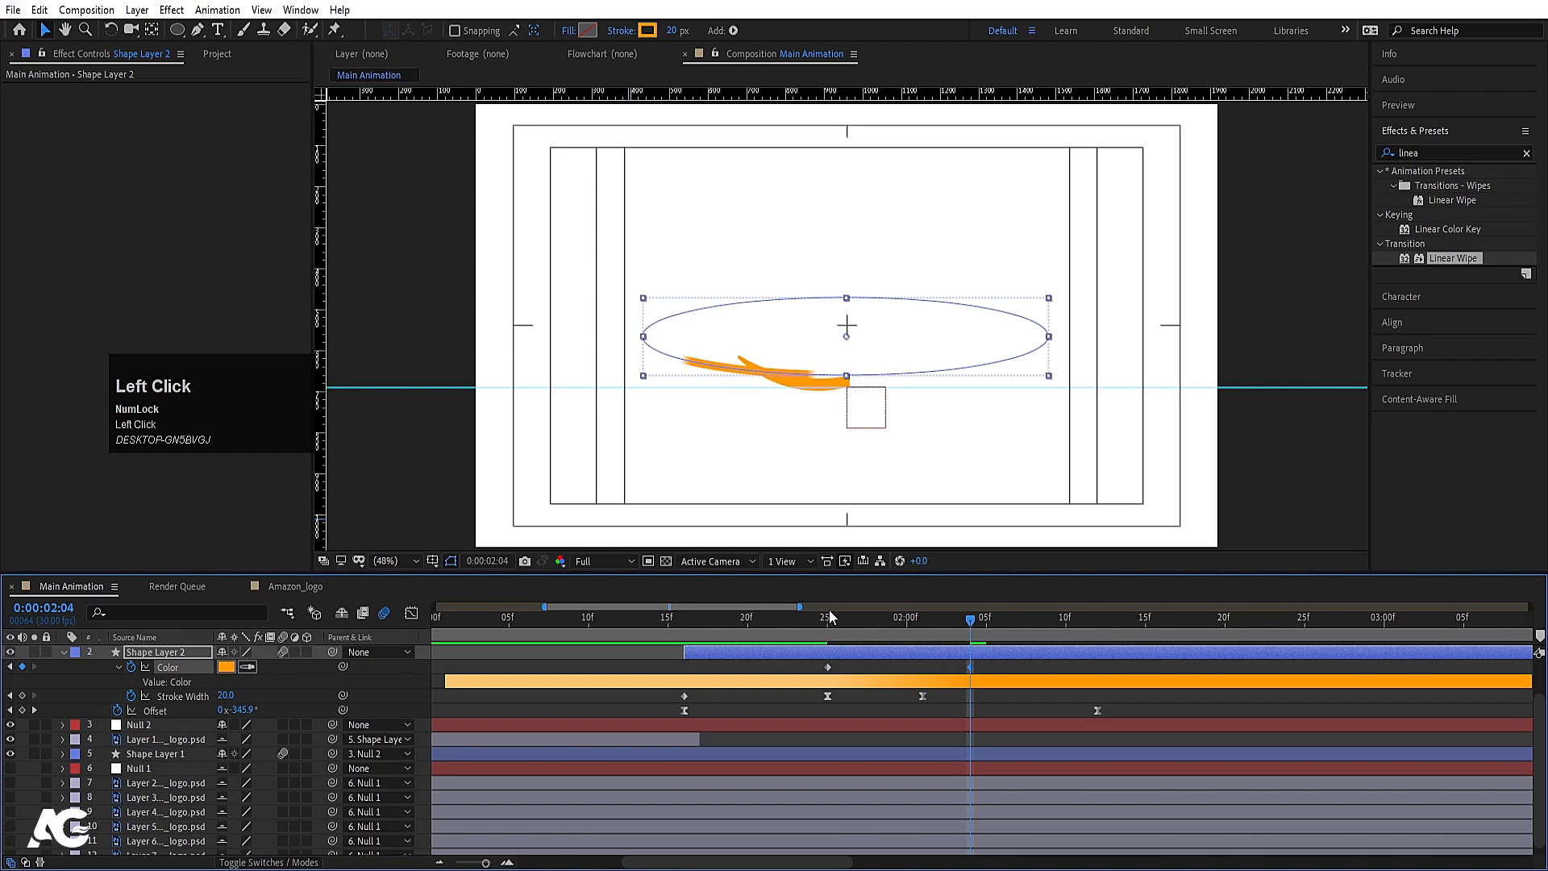
# Step: Preview the stroke's color change around 0:00:02:01 and collapse Shape Layer 2's properties
pyautogui.moveTo(829, 621); pyautogui.dragTo(776, 630)
pyautogui.press('space')
pyautogui.moveTo(940, 635); pyautogui.dragTo(926, 635)
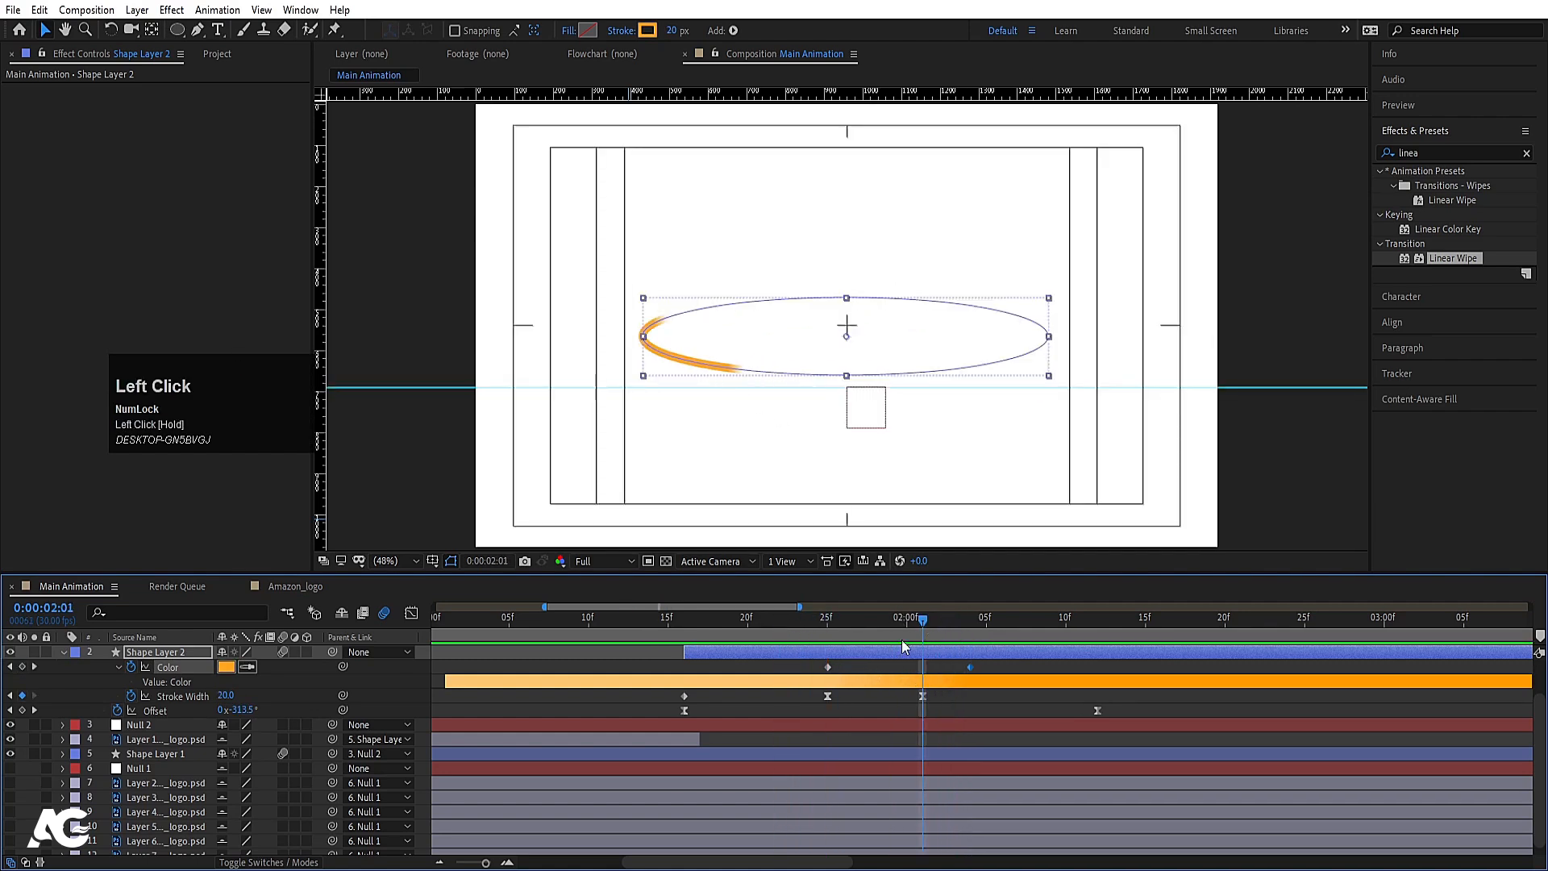
pyautogui.click(902, 651)
pyautogui.moveTo(916, 621)
pyautogui.mouseDown()
pyautogui.moveTo(891, 619)
pyautogui.moveTo(916, 636)
pyautogui.mouseUp()
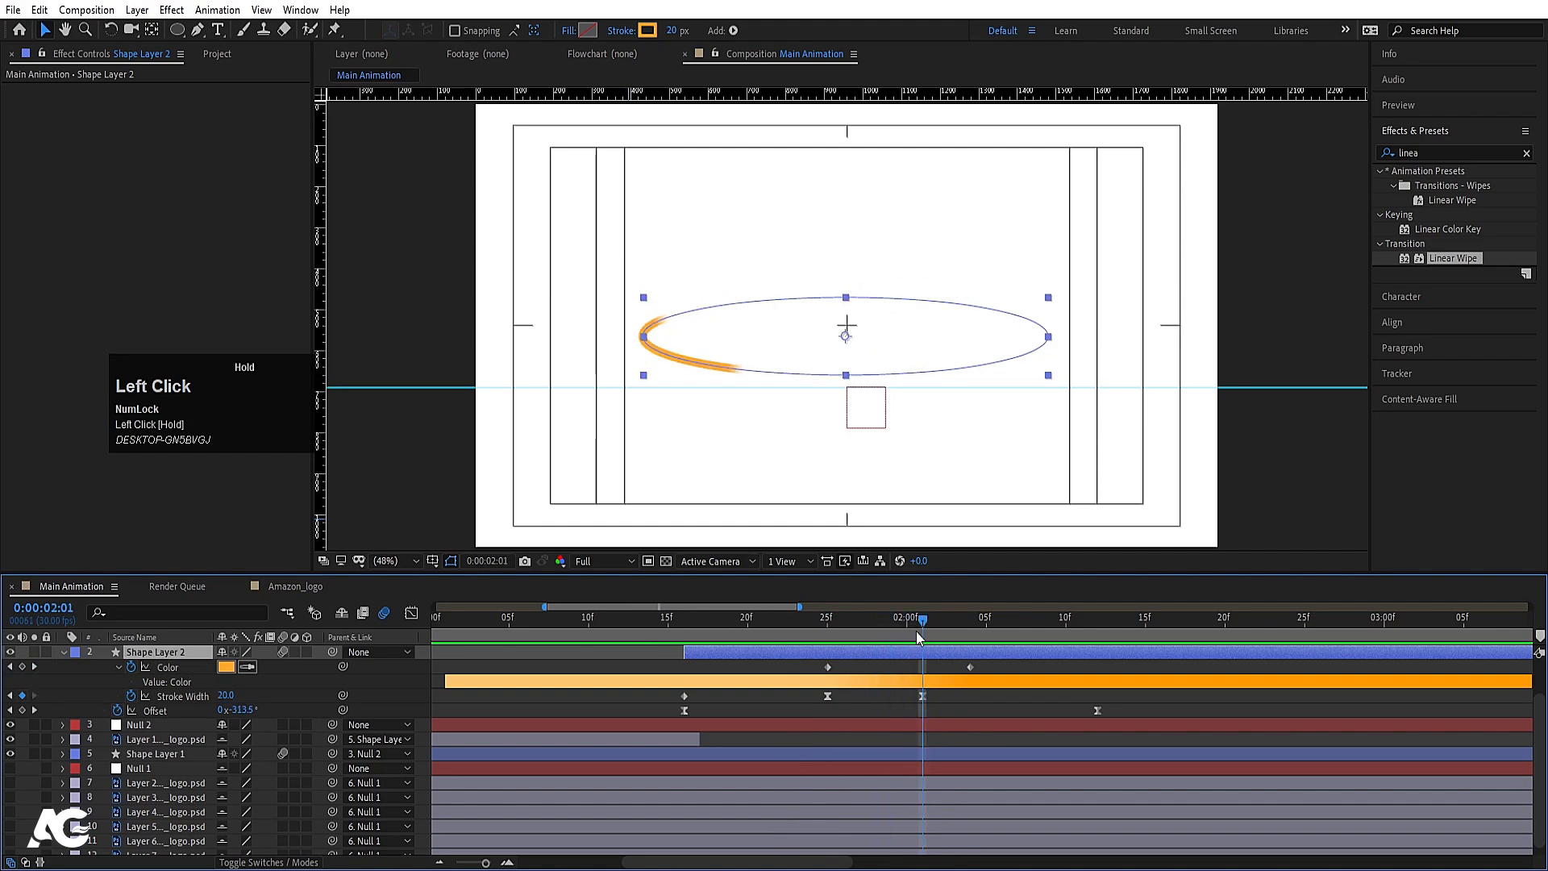
pyautogui.click(63, 652)
pyautogui.click(860, 670)
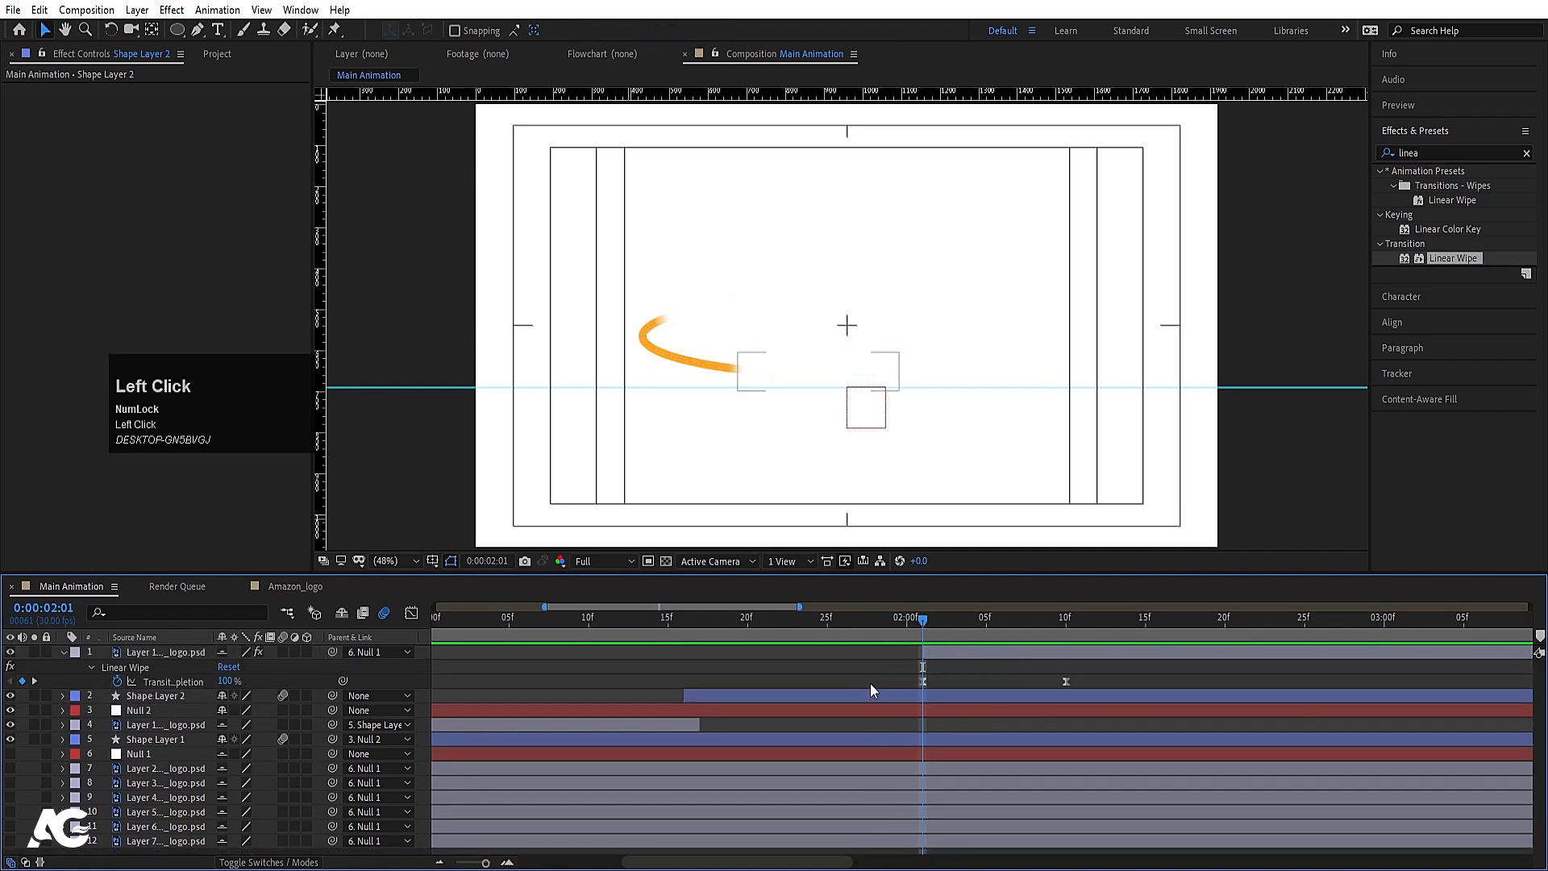
# Step: Split Shape Layer 2 at 0:00:02:00 and deselect the layers
pyautogui.click(874, 695)
pyautogui.moveTo(911, 622); pyautogui.dragTo(906, 621)
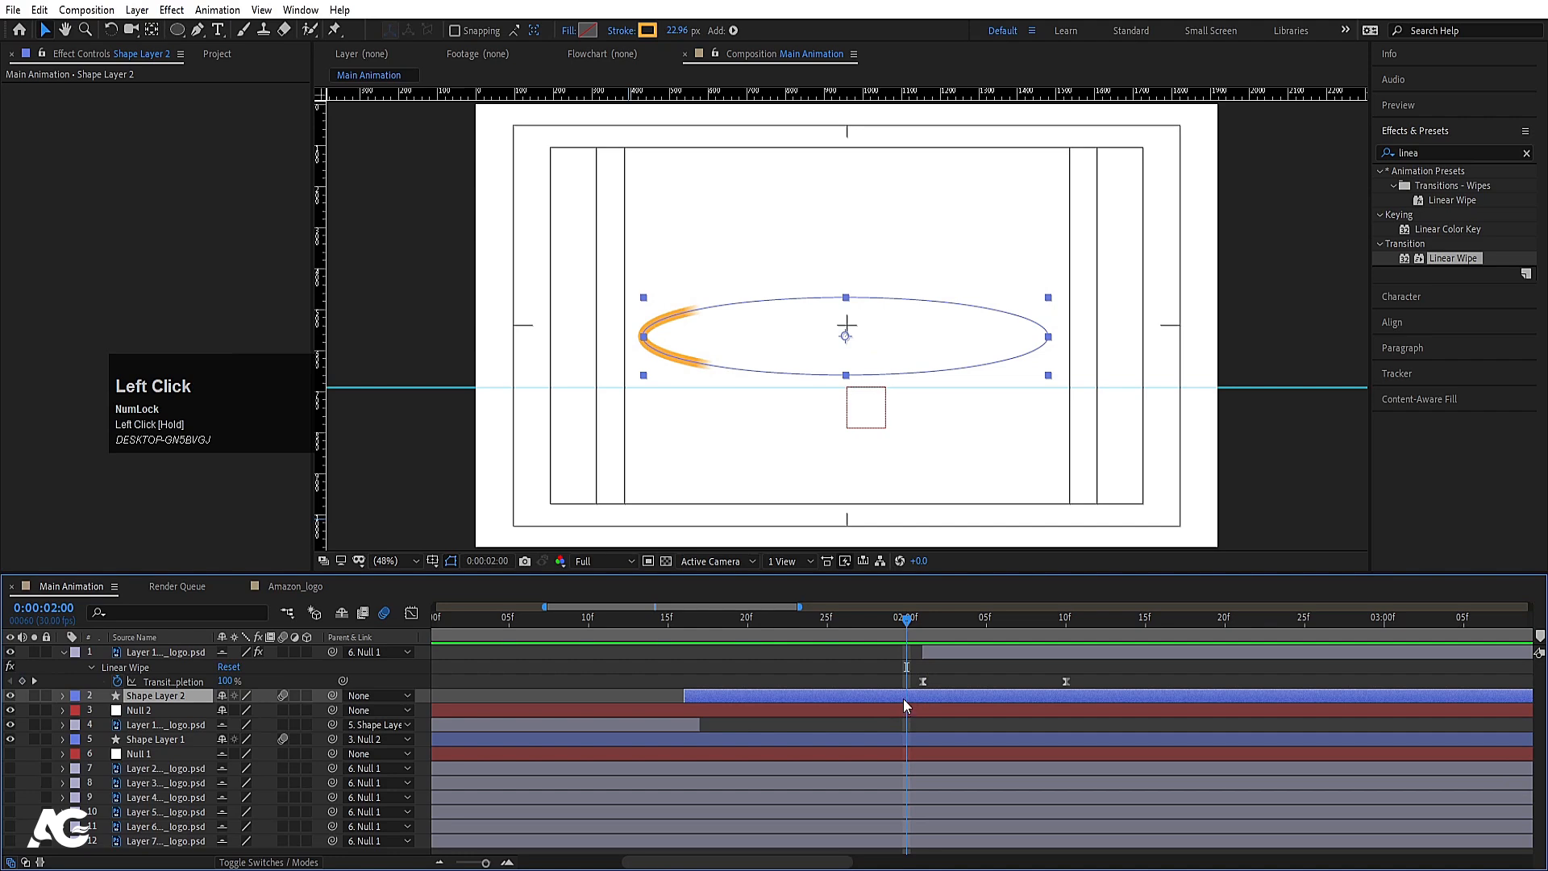
pyautogui.hotkey('ctrl', 'shift', 'd')
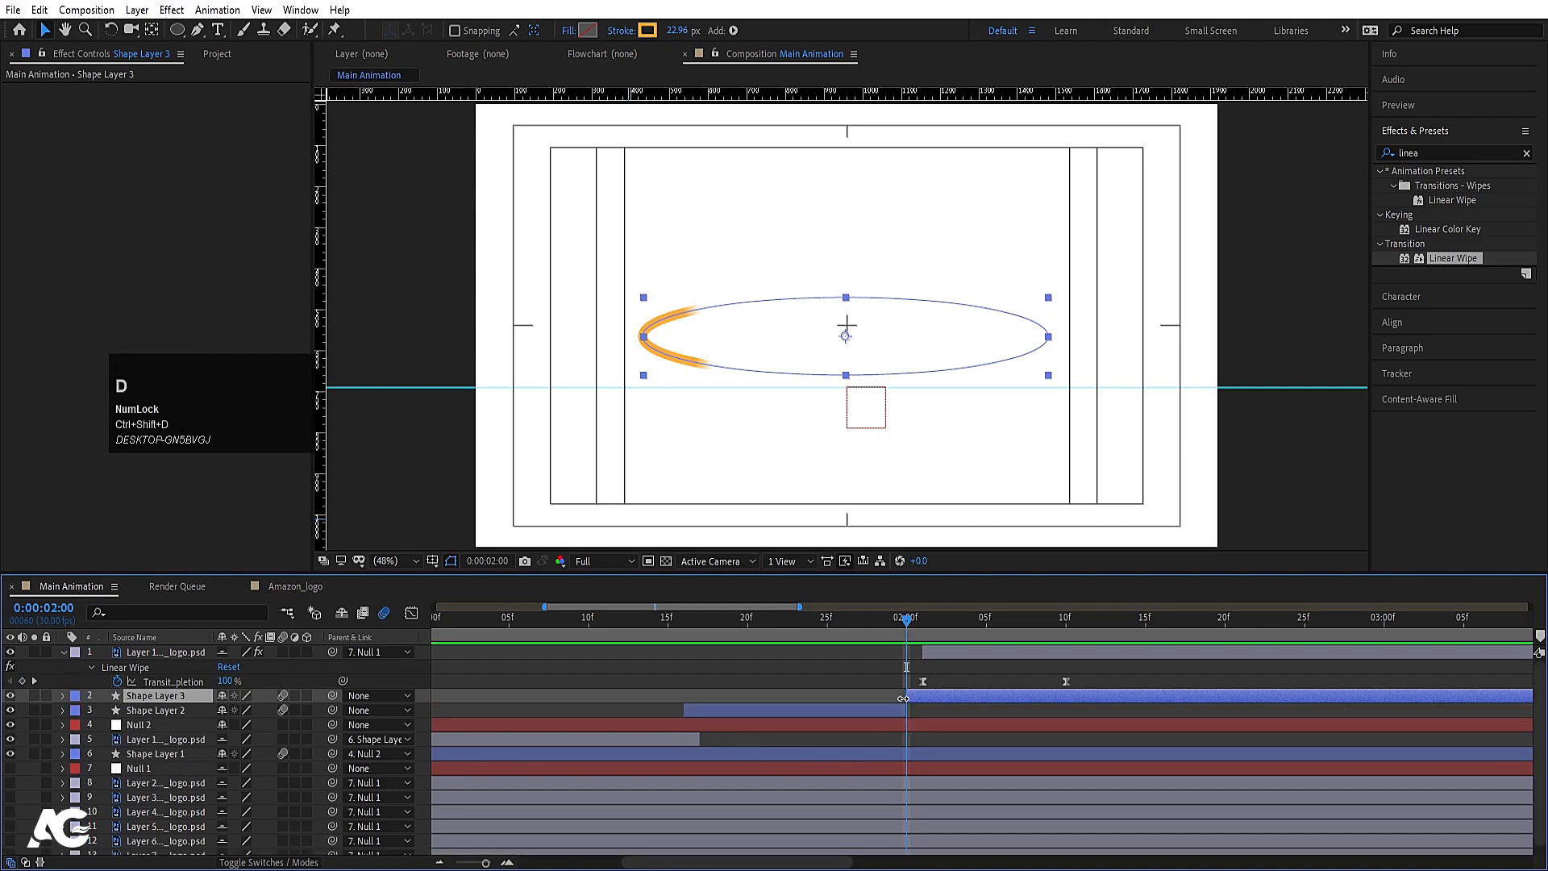
pyautogui.click(888, 674)
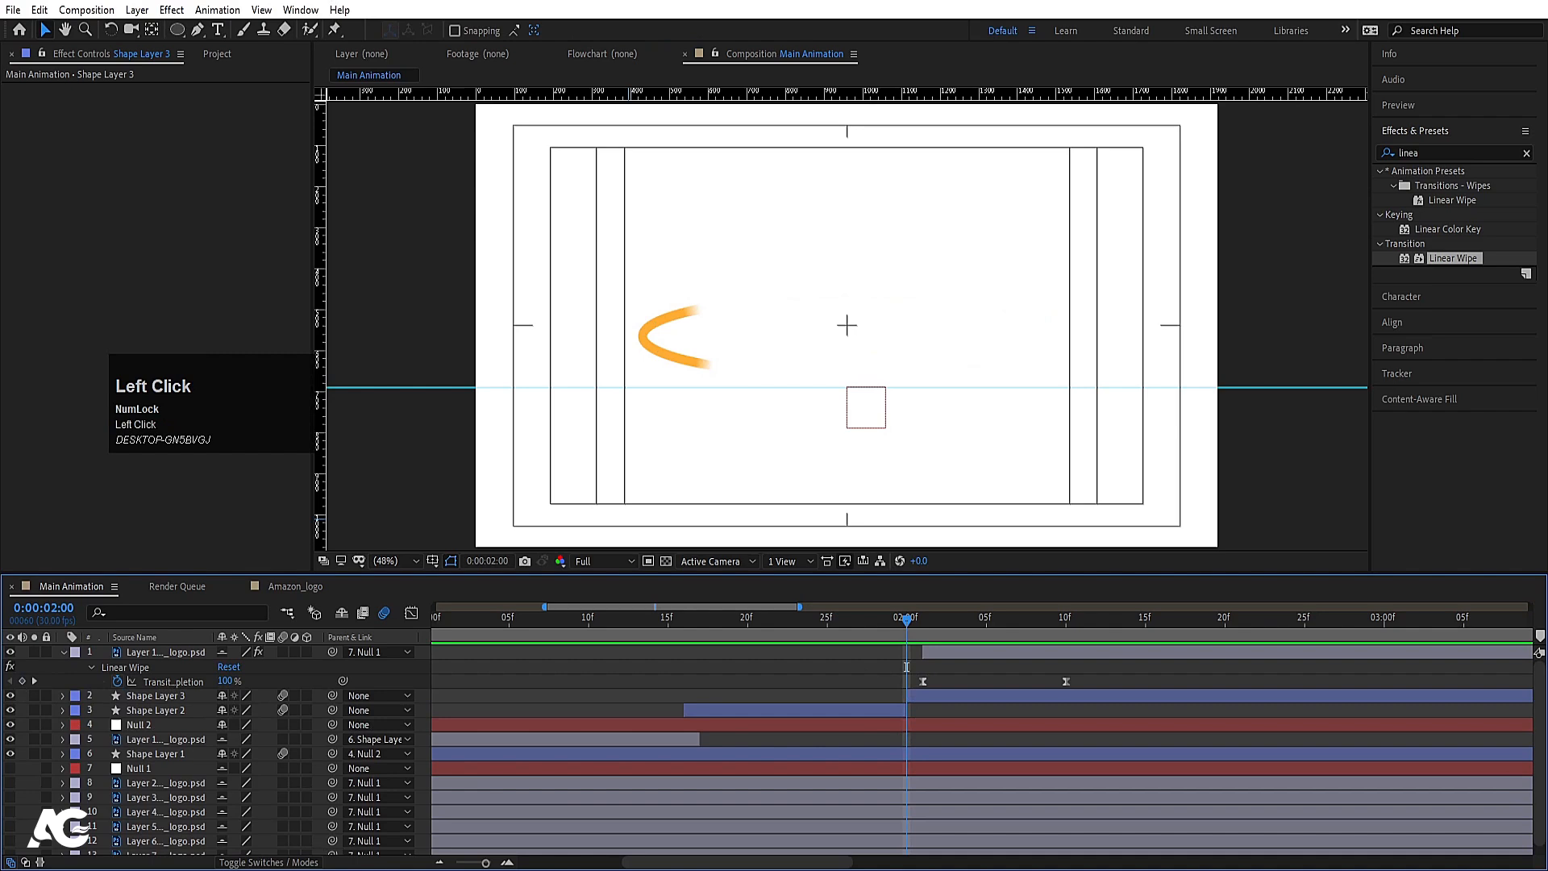
# Step: Draw a rectangle with fill FF9900 around the logo smile on a new shape layer at 0:00:02:04
pyautogui.click(182, 32)
pyautogui.moveTo(182, 32); pyautogui.dragTo(222, 45)
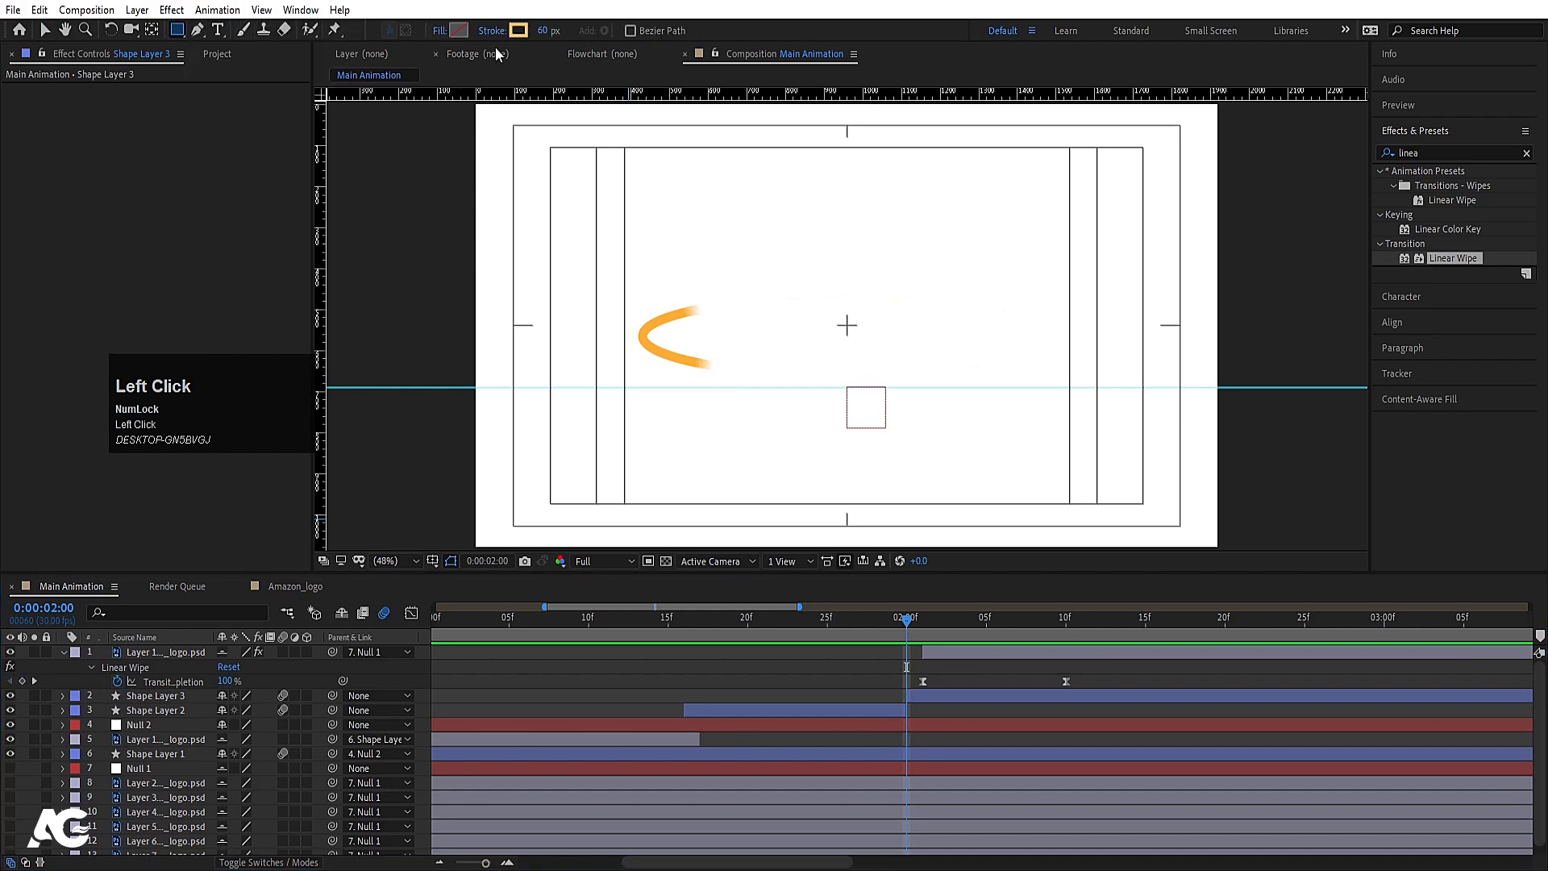
pyautogui.click(462, 33)
pyautogui.moveTo(302, 473); pyautogui.dragTo(366, 324)
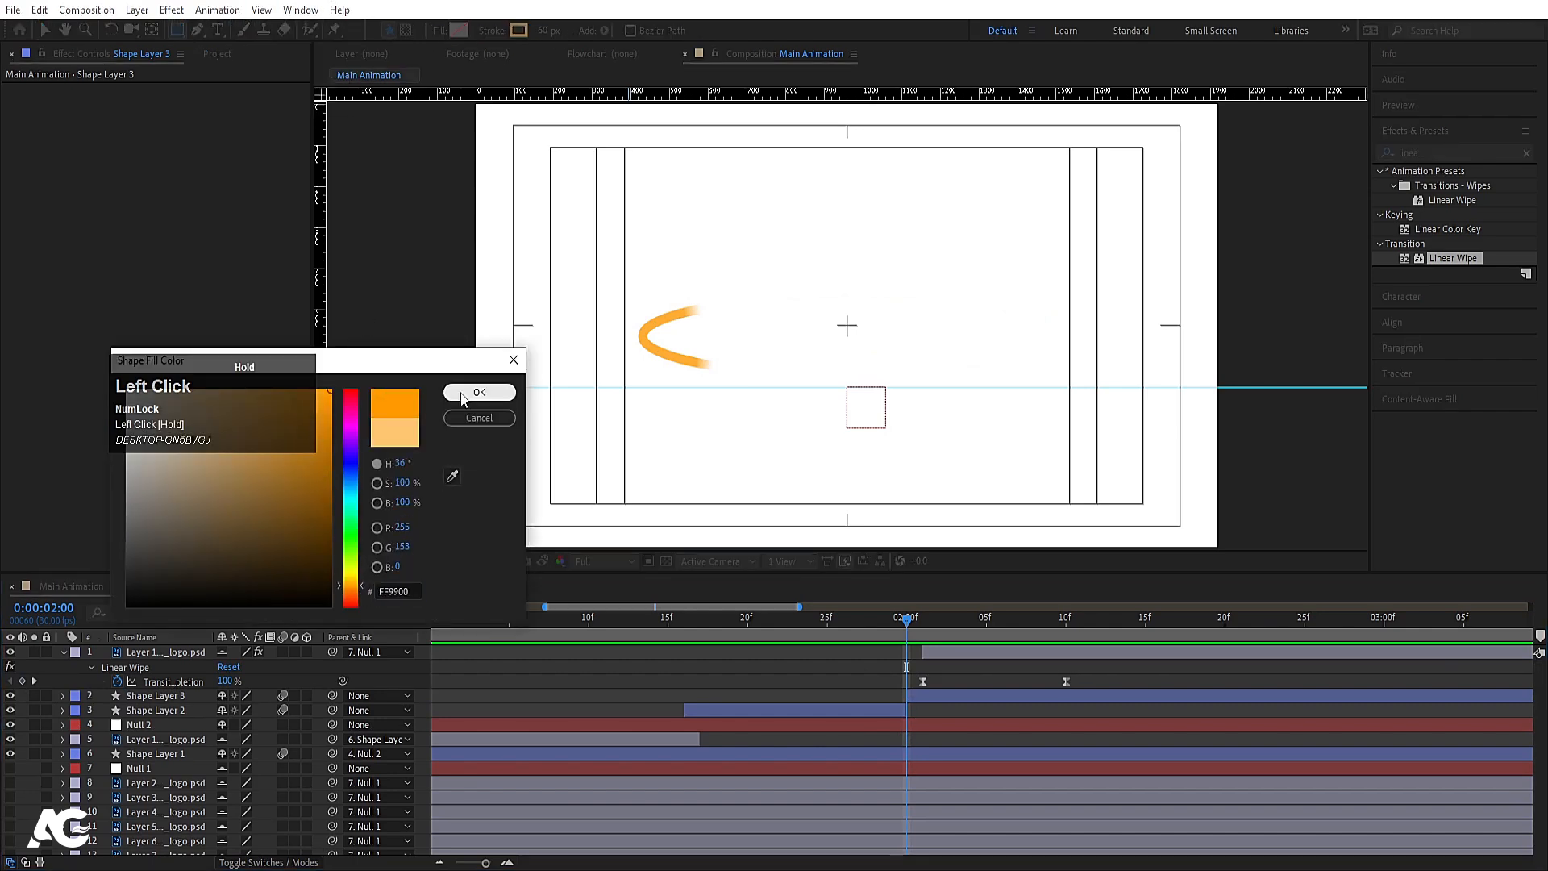
pyautogui.click(479, 393)
pyautogui.moveTo(959, 620); pyautogui.dragTo(970, 621)
pyautogui.moveTo(739, 344); pyautogui.dragTo(933, 406)
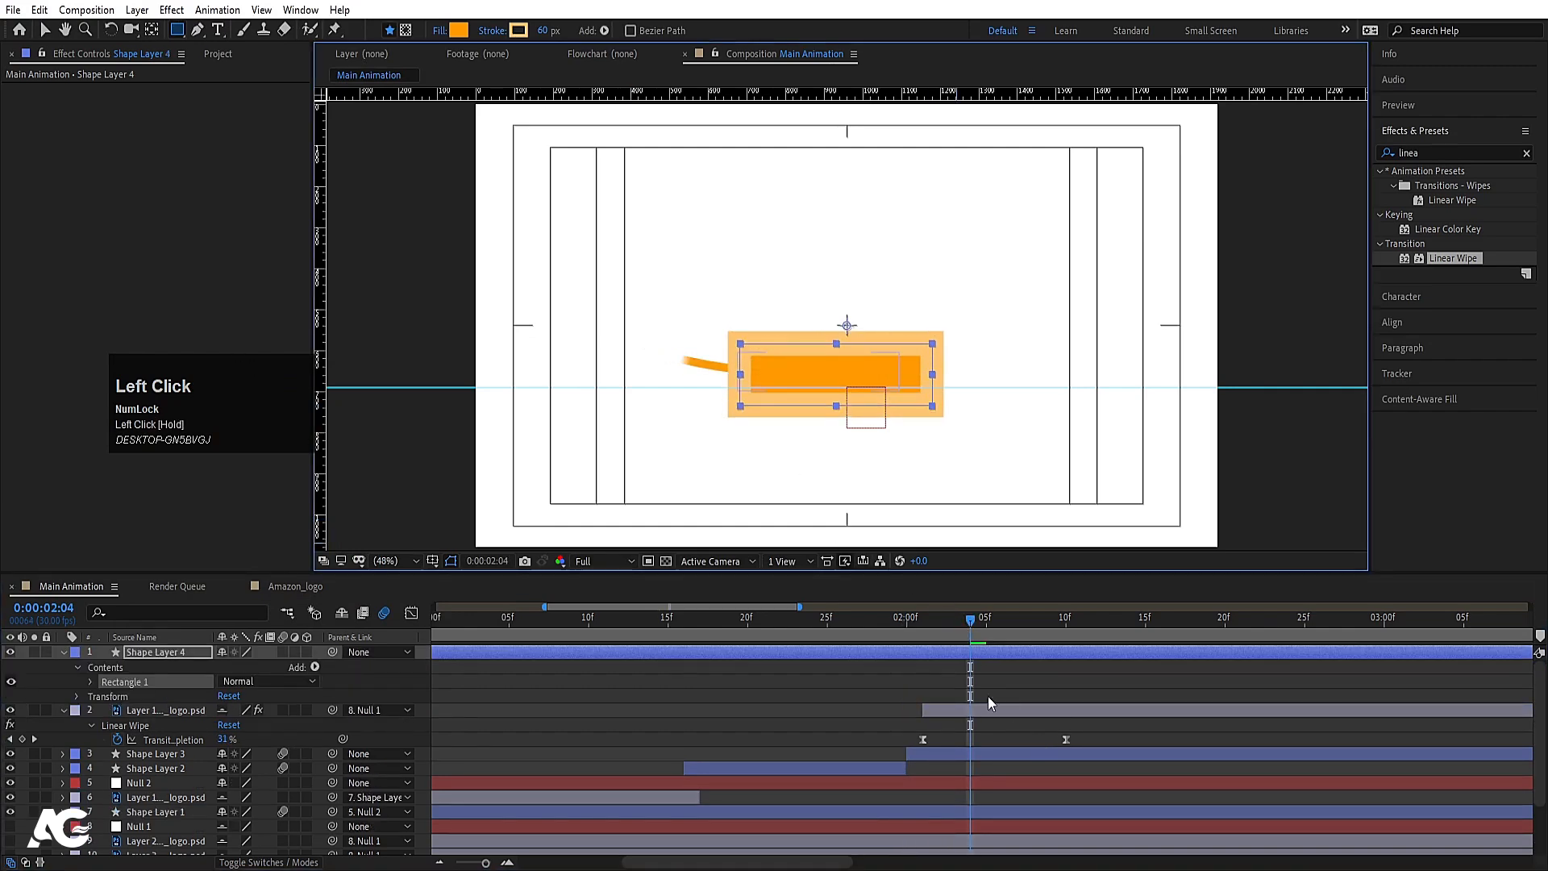
# Step: Rename the rectangle's layer to "mask", make it start at 0:00:02:00, and collapse the open layer properties
pyautogui.click(906, 621)
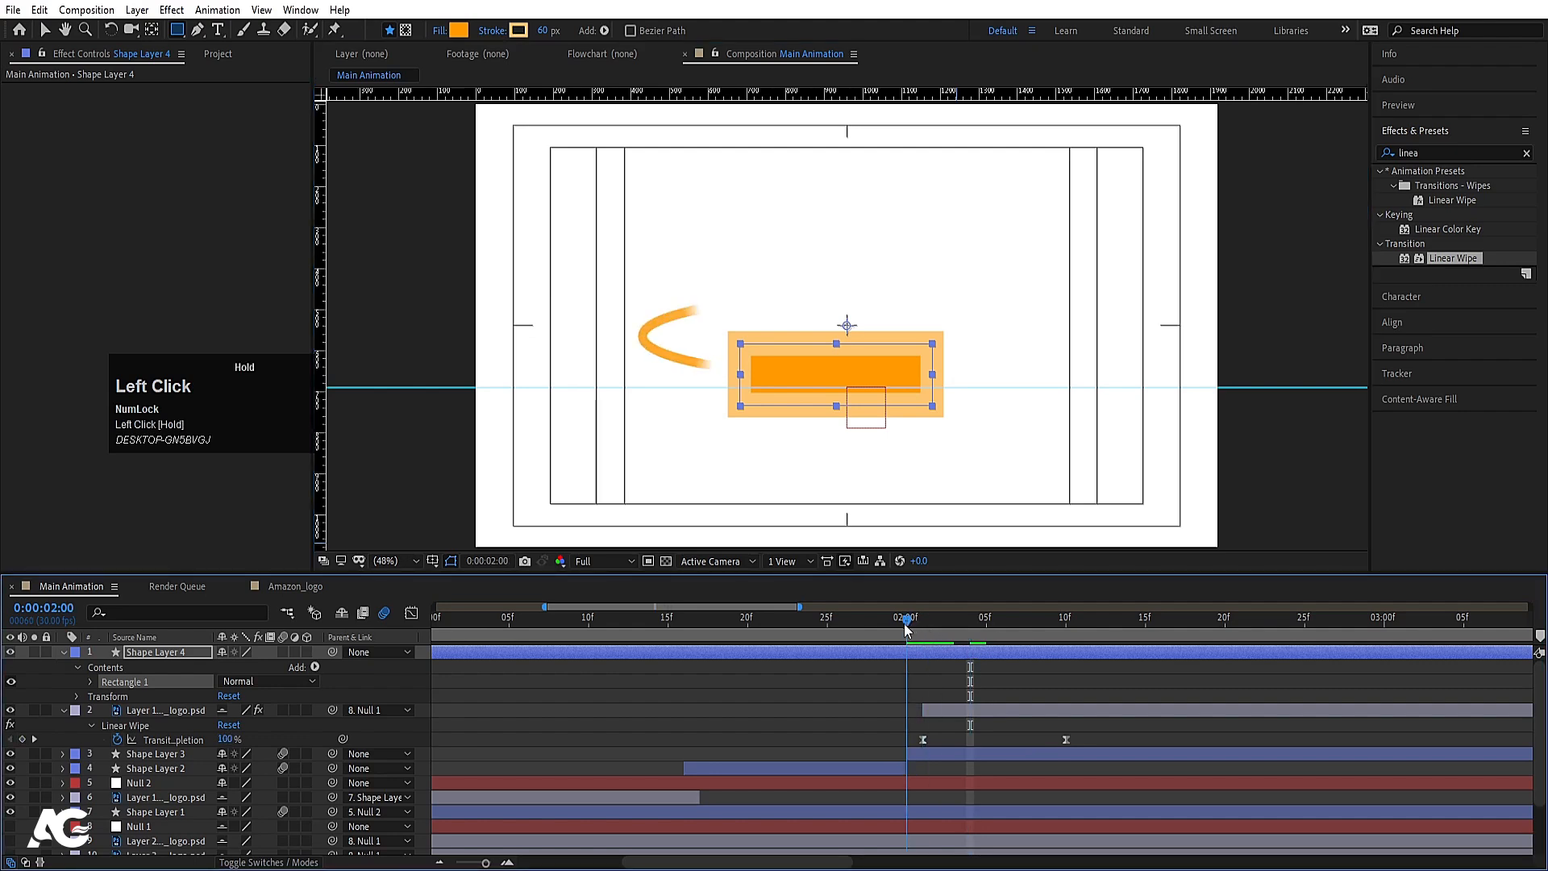
pyautogui.click(138, 658)
pyautogui.press('Return')
pyautogui.write('mask')
pyautogui.press('Return')
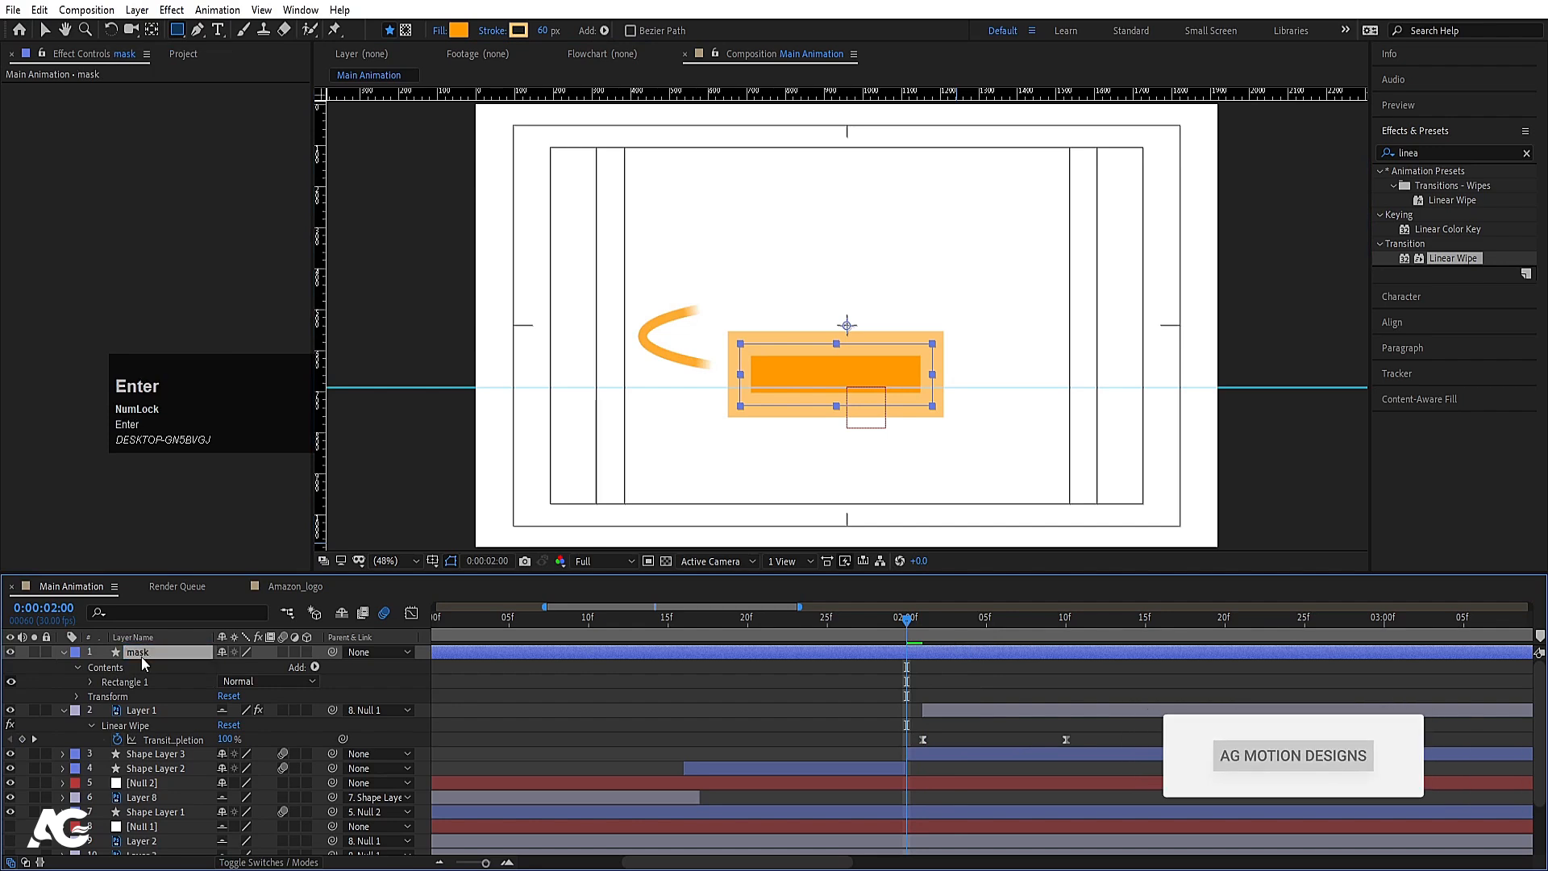
pyautogui.click(618, 683)
pyautogui.press('u')
# Step: Move mask directly above Shape Layer 3, set Shape Layer 3's track matte to Alpha Inverted, and preview the result
pyautogui.moveTo(150, 652); pyautogui.dragTo(143, 676)
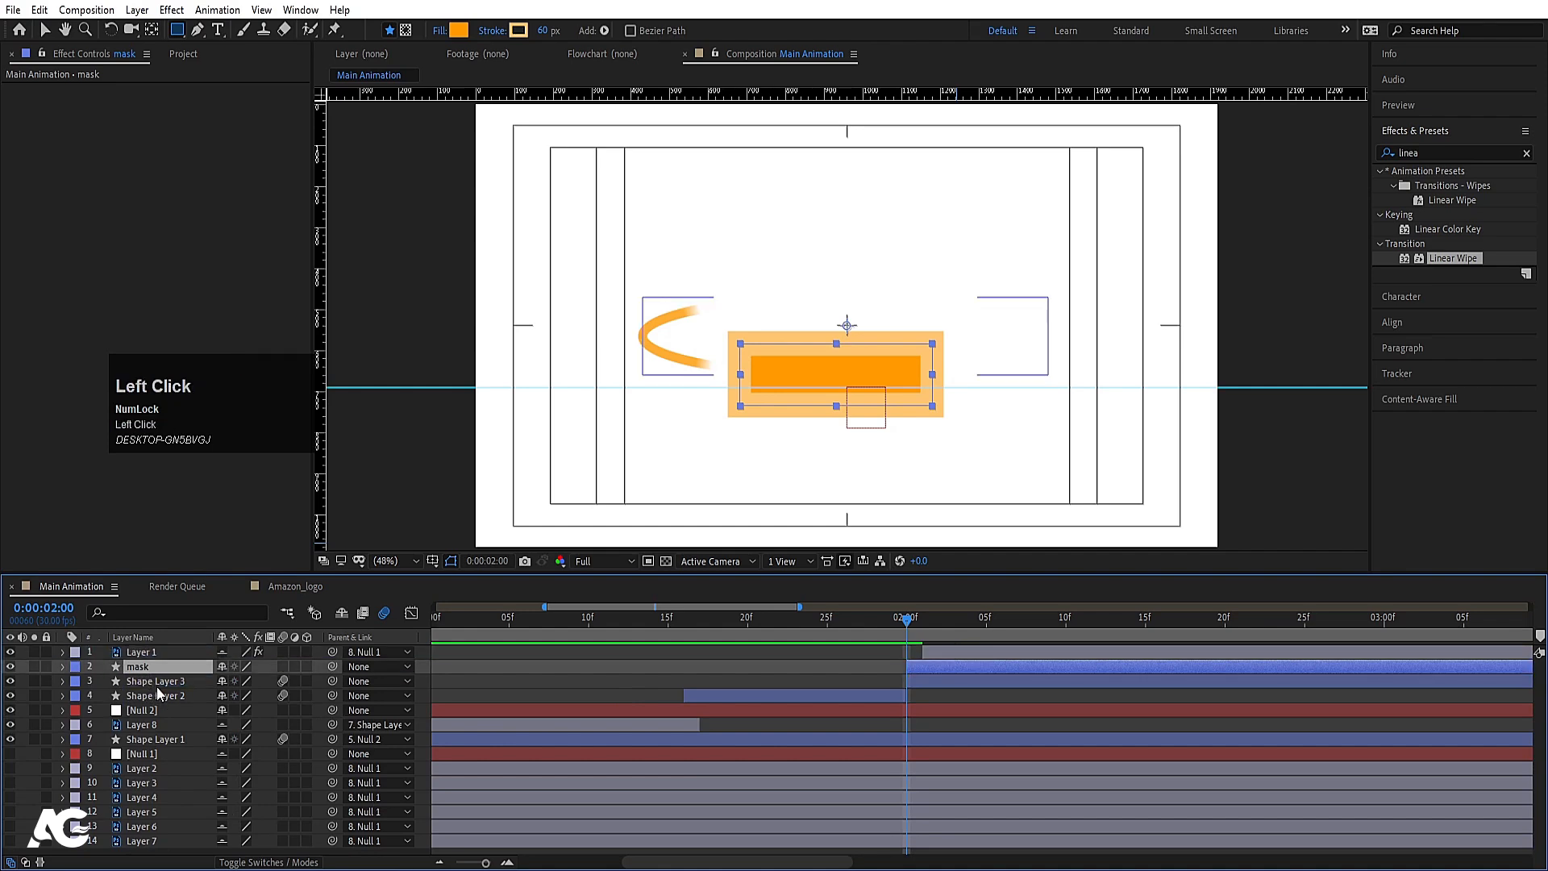
pyautogui.click(150, 682)
pyautogui.press('F4')
pyautogui.click(310, 682)
pyautogui.click(337, 743)
pyautogui.press('space')
pyautogui.click(952, 619)
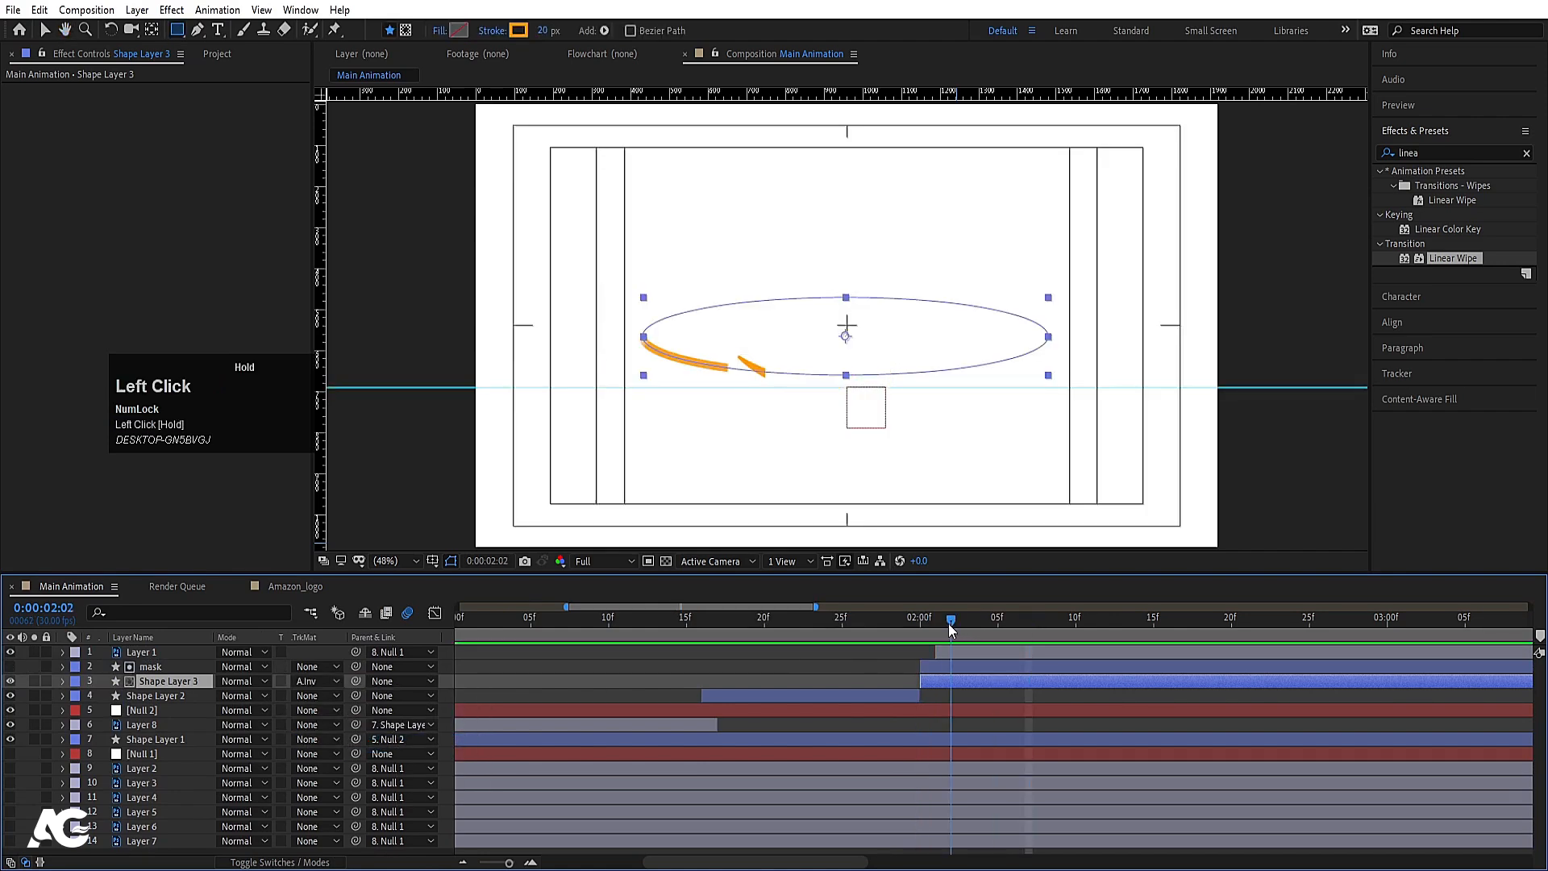
# Step: Set the mask layer's stroke to none and play back the transition into the smile
pyautogui.click(937, 666)
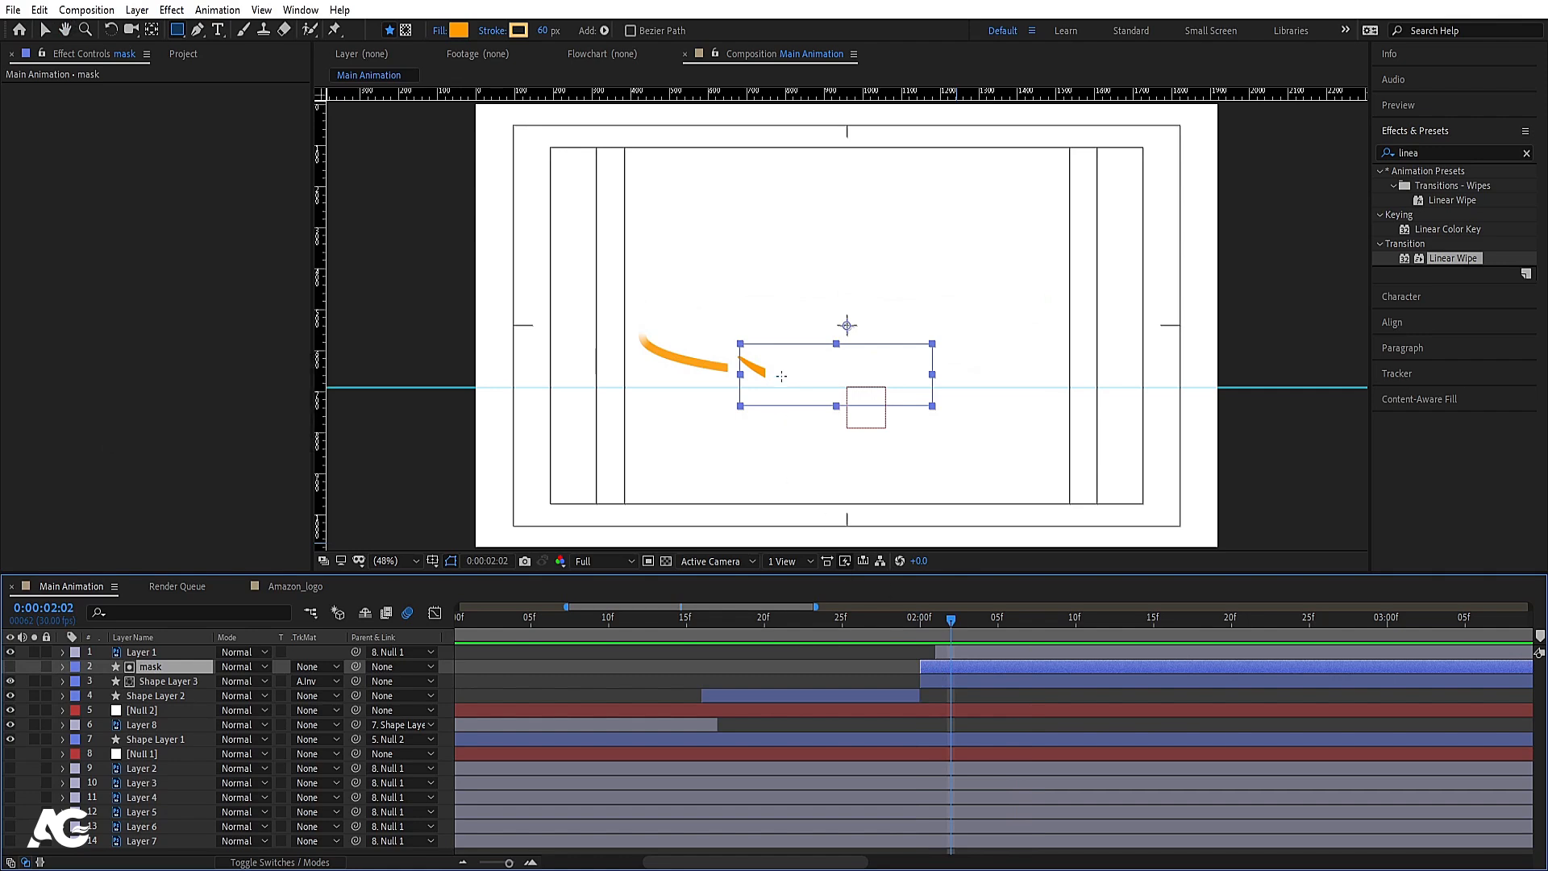
pyautogui.press('v')
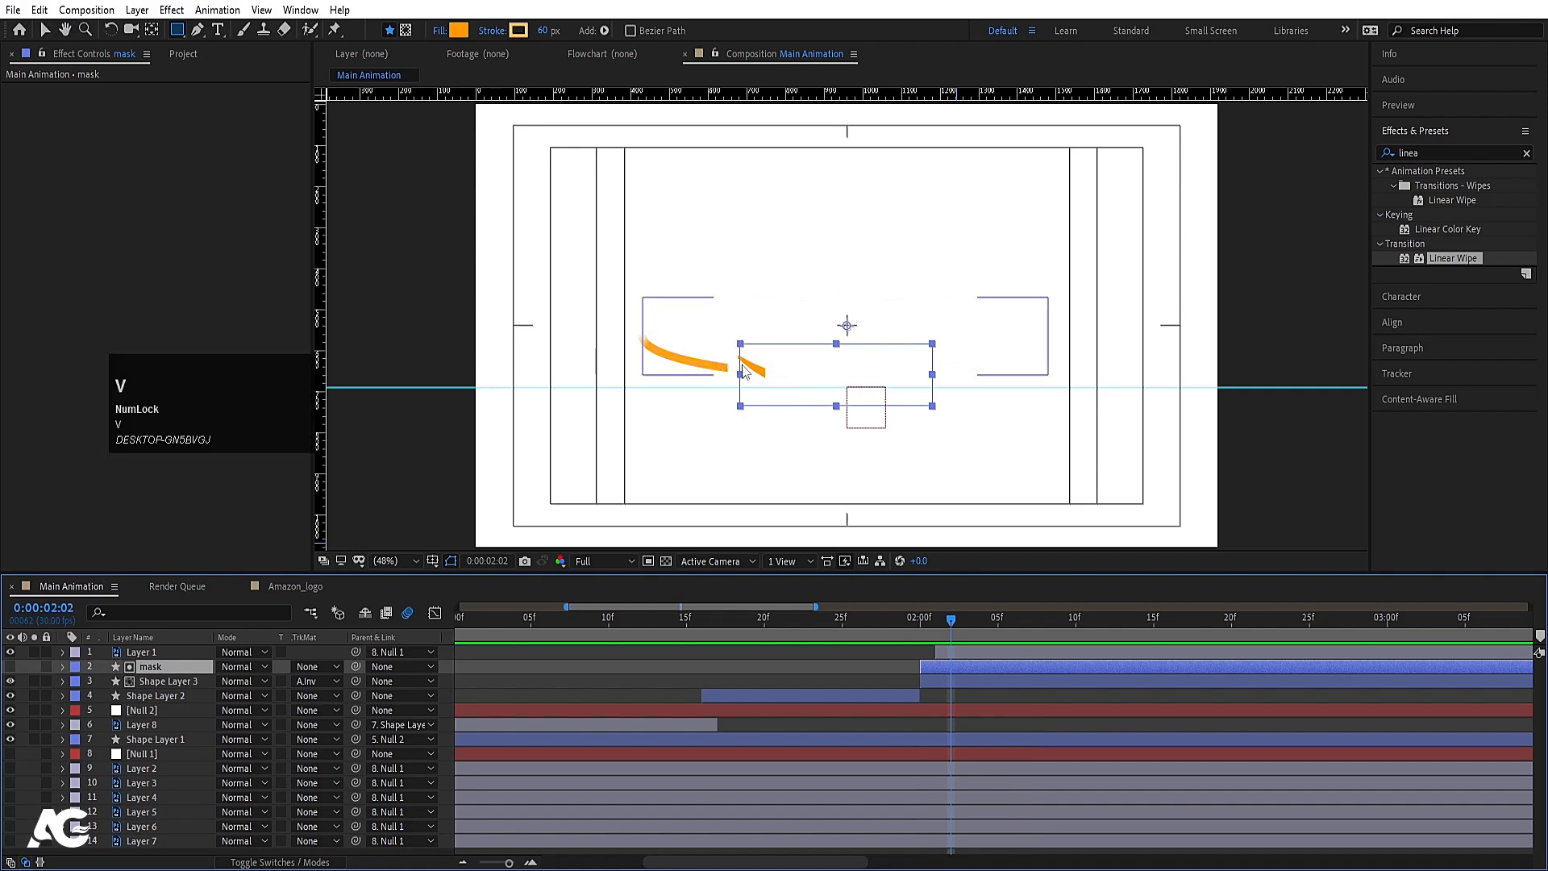
pyautogui.click(621, 36)
pyautogui.click(692, 386)
pyautogui.click(720, 485)
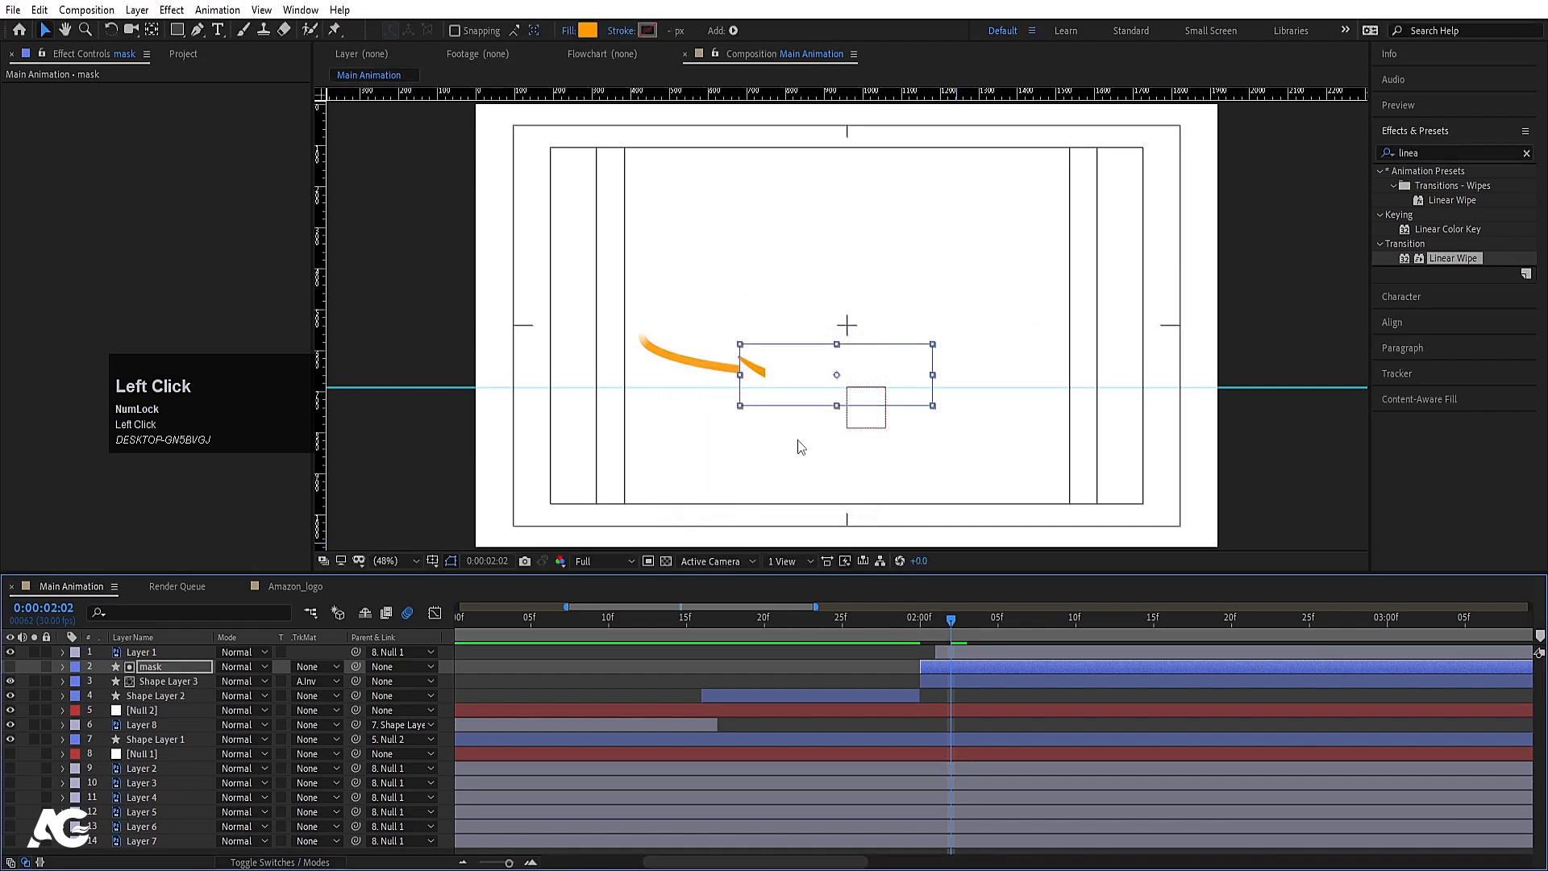
pyautogui.press('space')
pyautogui.press('space')
# Step: Enable motion blur for Layer 1 and preview the smile reveal
pyautogui.click(943, 652)
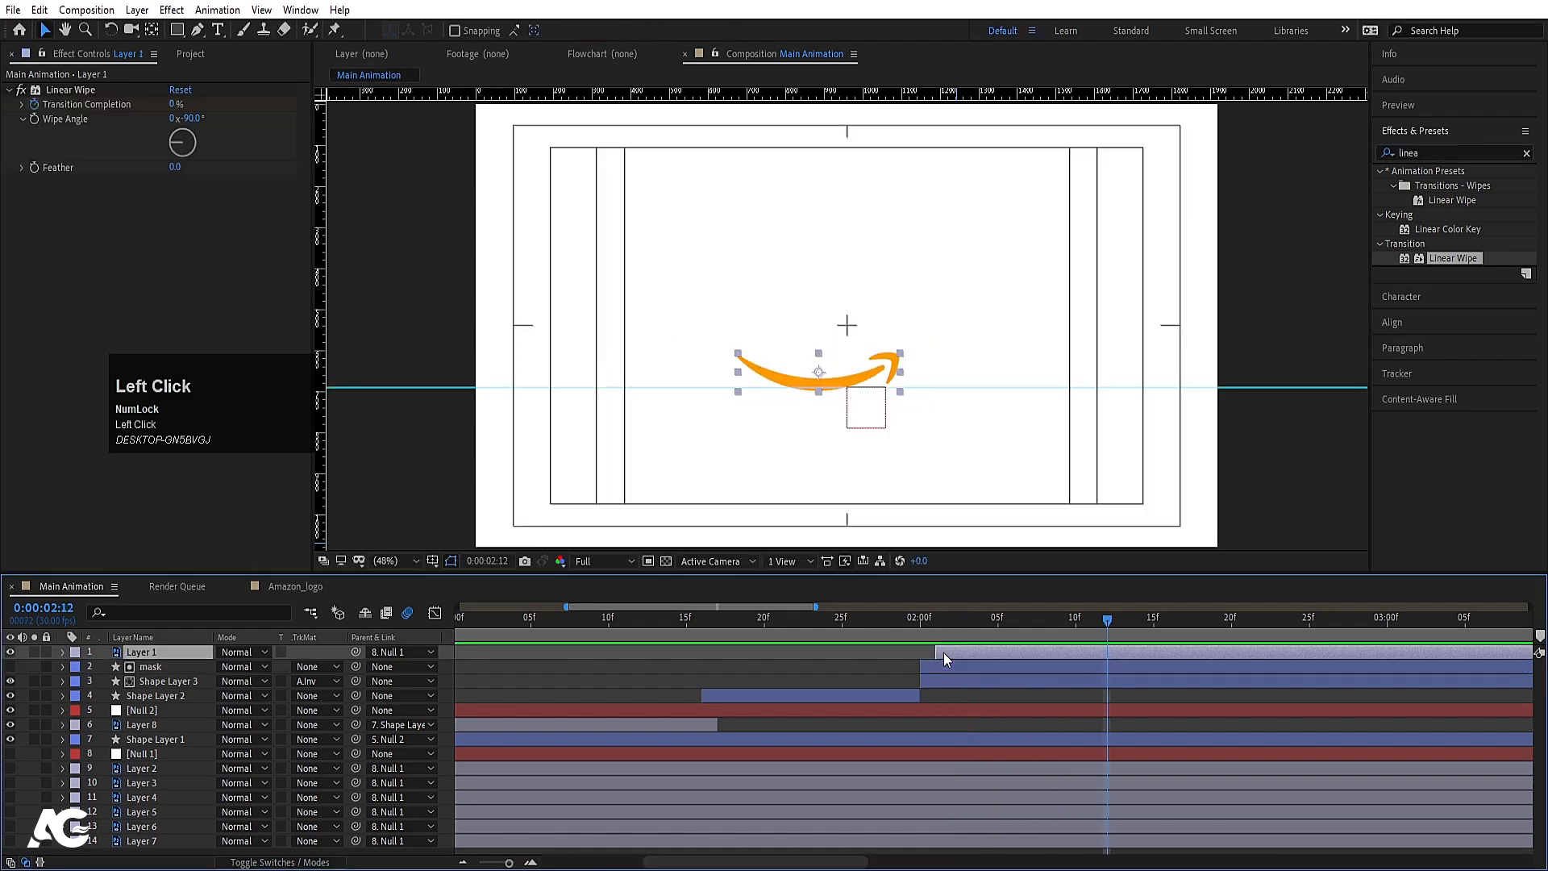
pyautogui.press('F4')
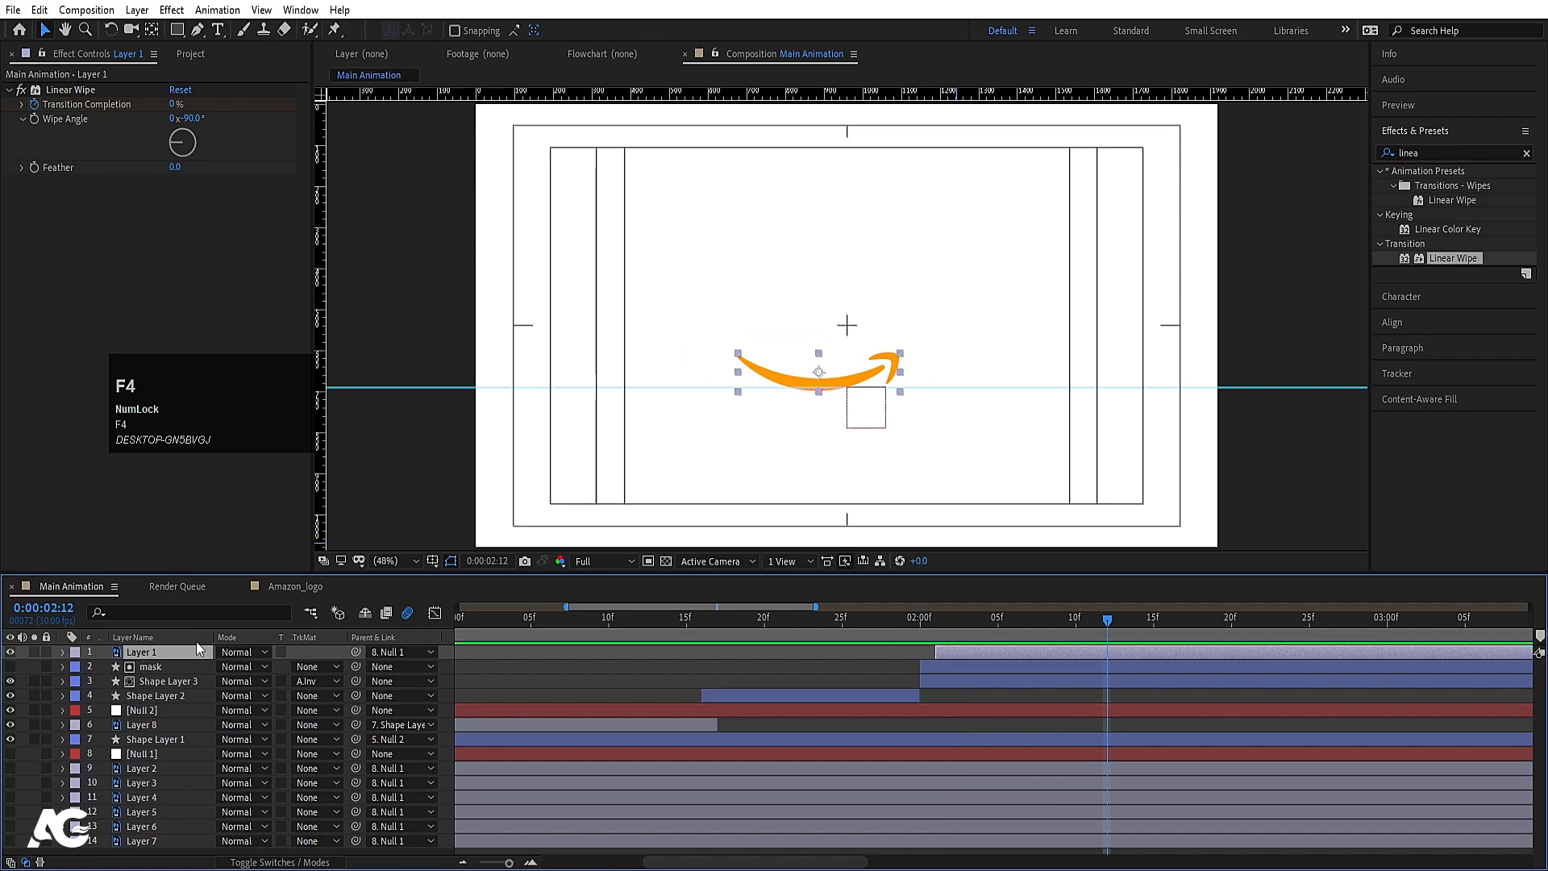
pyautogui.click(282, 655)
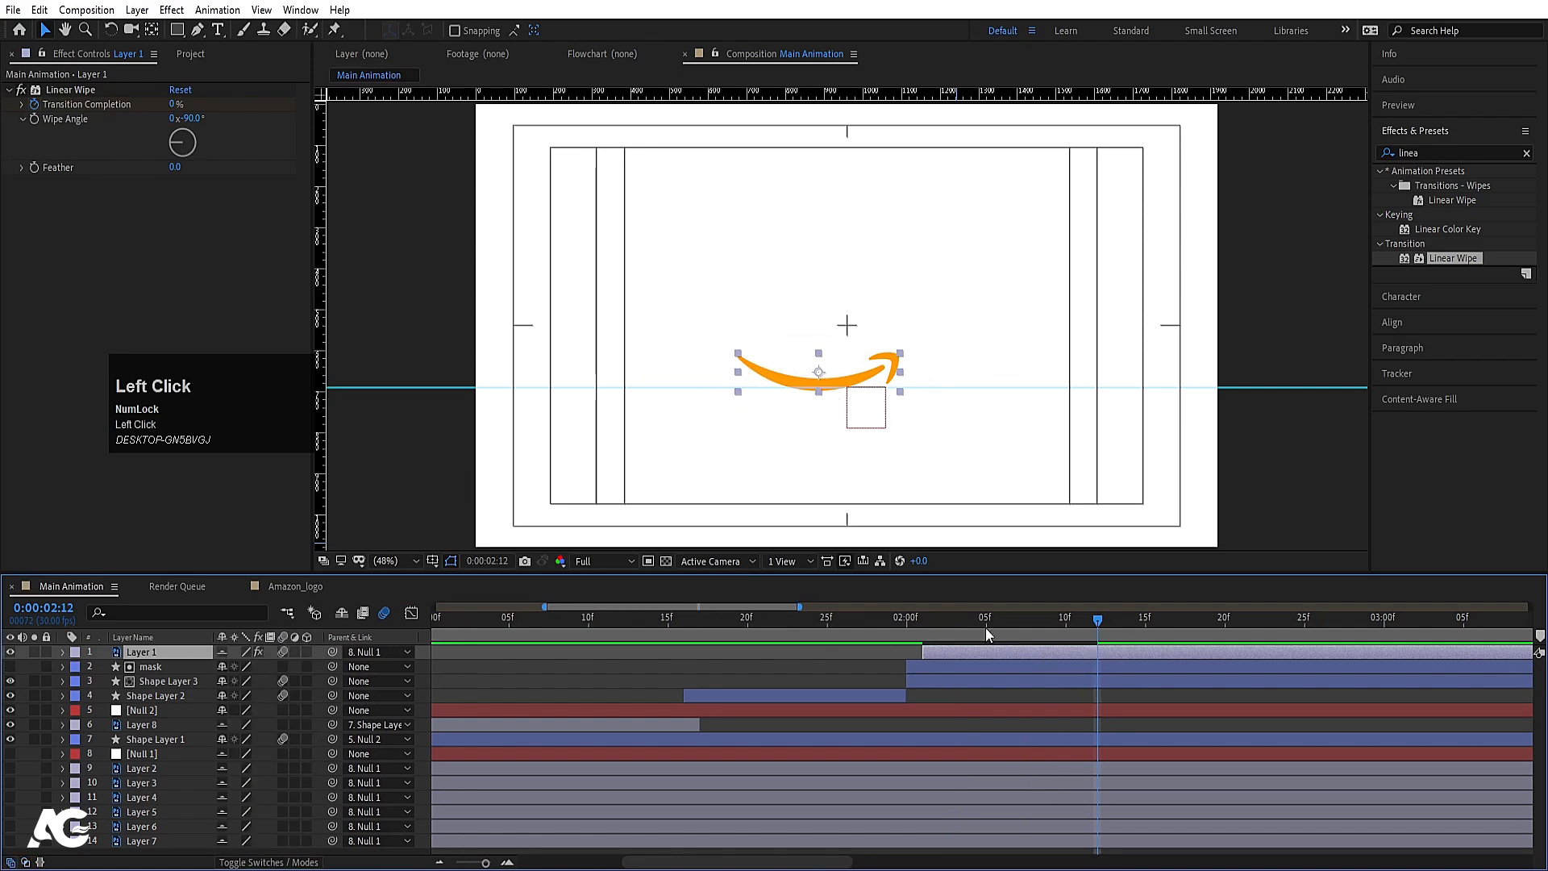
pyautogui.click(854, 618)
pyautogui.press('space')
pyautogui.click(857, 618)
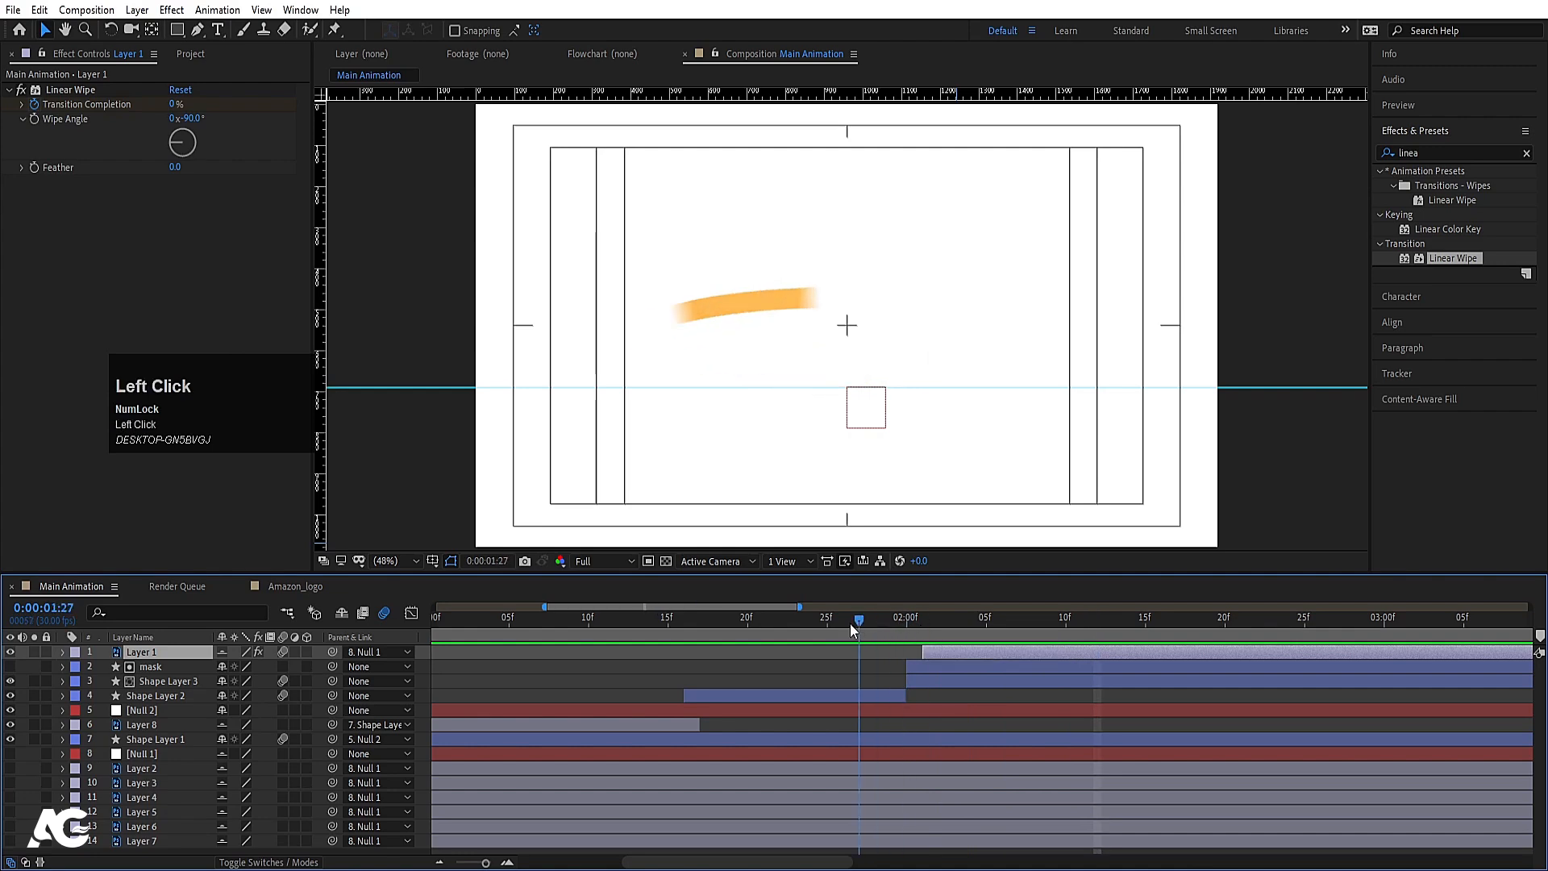
pyautogui.press('space')
pyautogui.press('space')
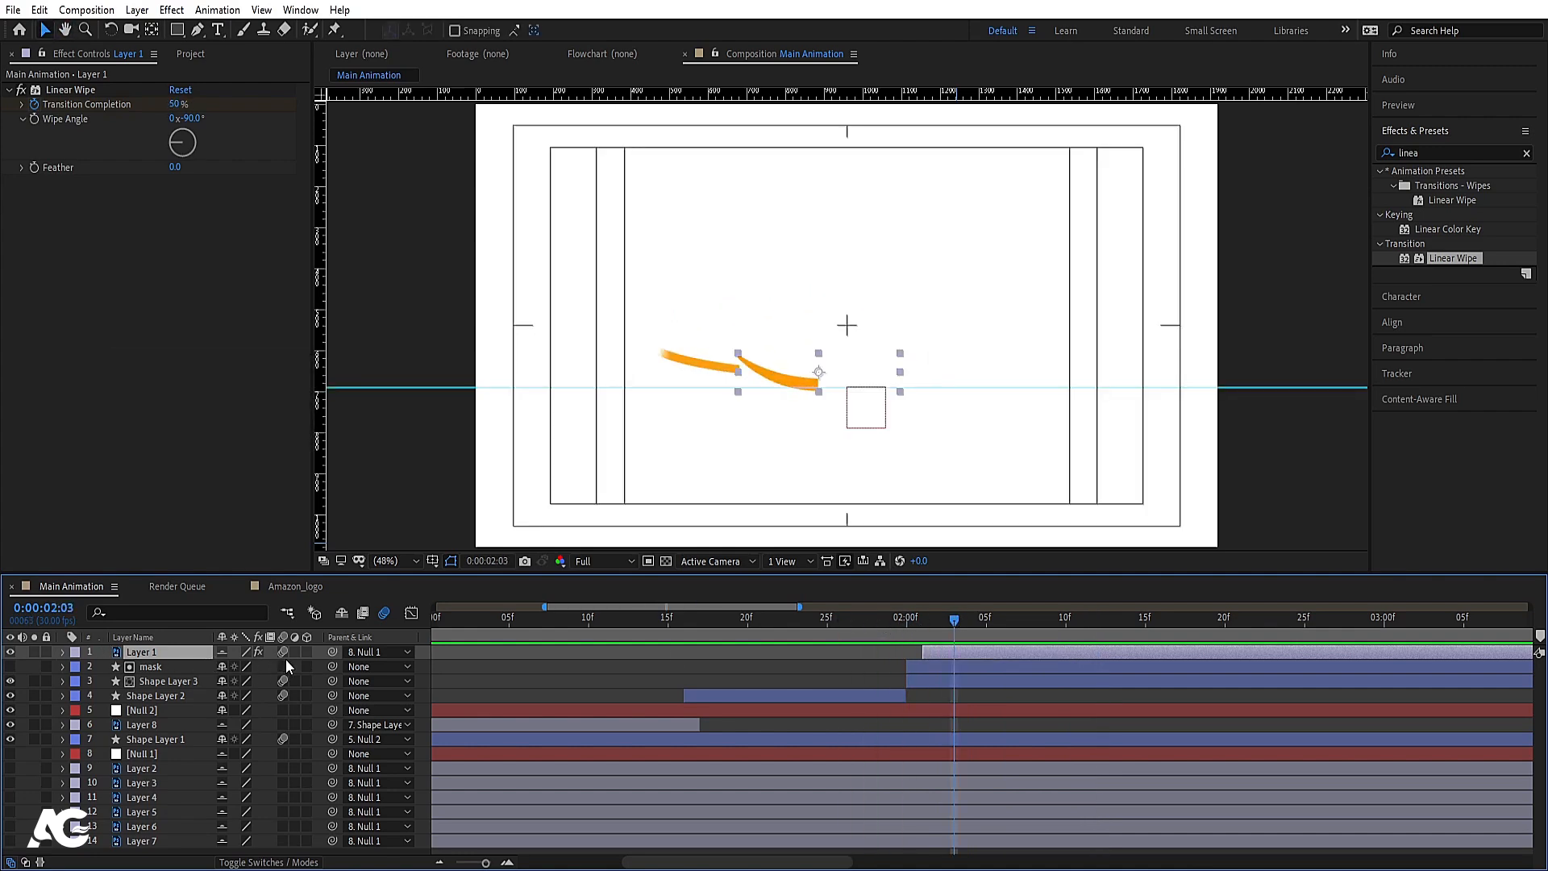
pyautogui.press('space')
# Step: Shift Layer 1 one frame earlier so it starts at 0:00:02:00, and preview the timing
pyautogui.click(941, 649)
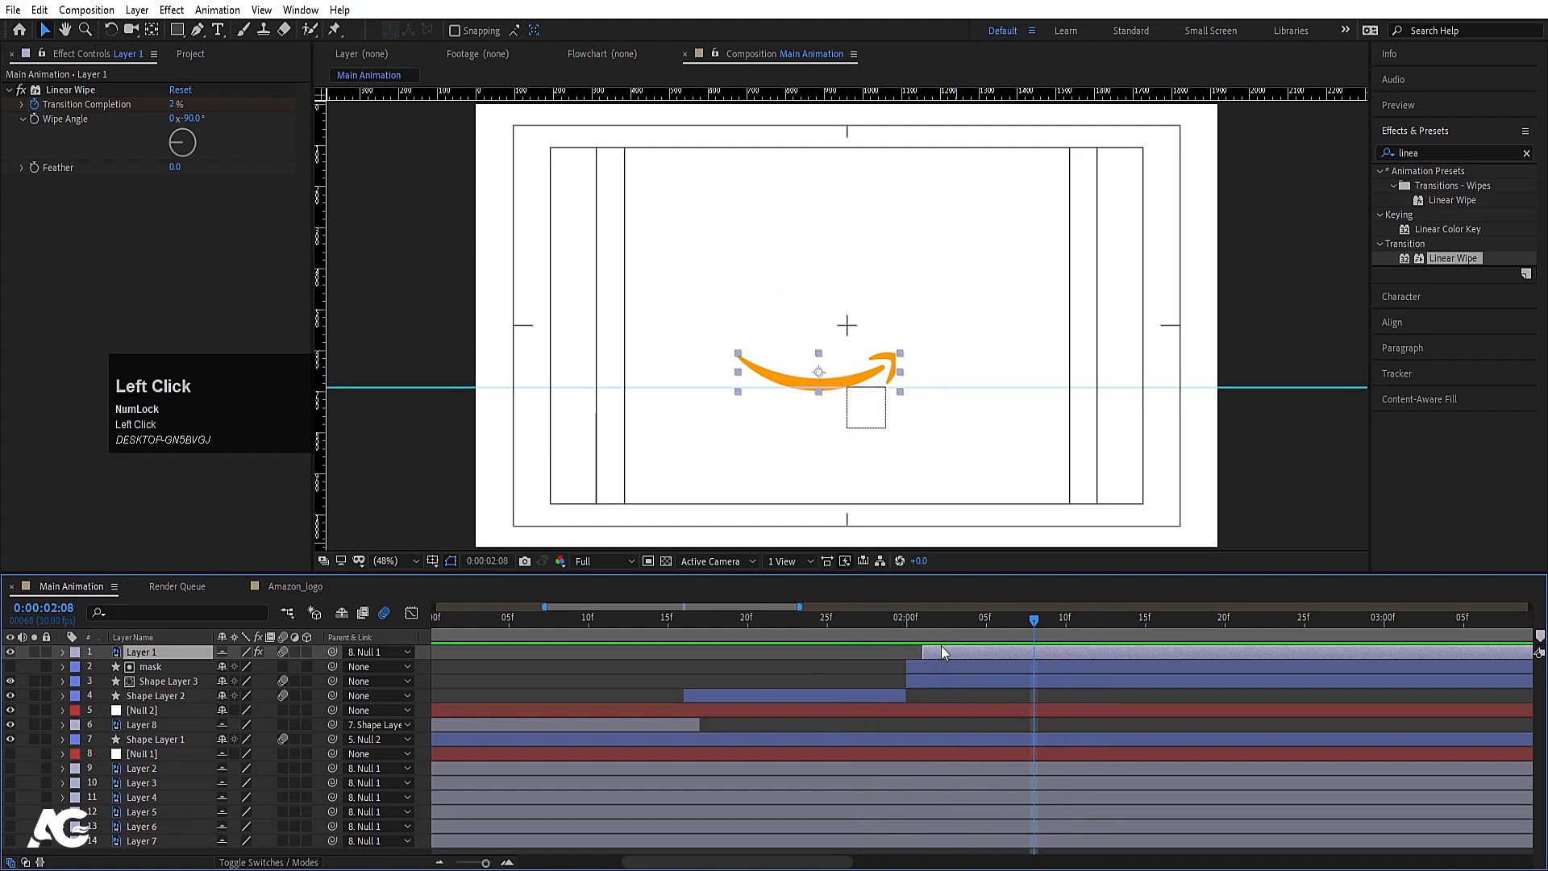
pyautogui.moveTo(955, 656); pyautogui.dragTo(923, 622)
pyautogui.press('space')
pyautogui.press('space')
pyautogui.click(907, 619)
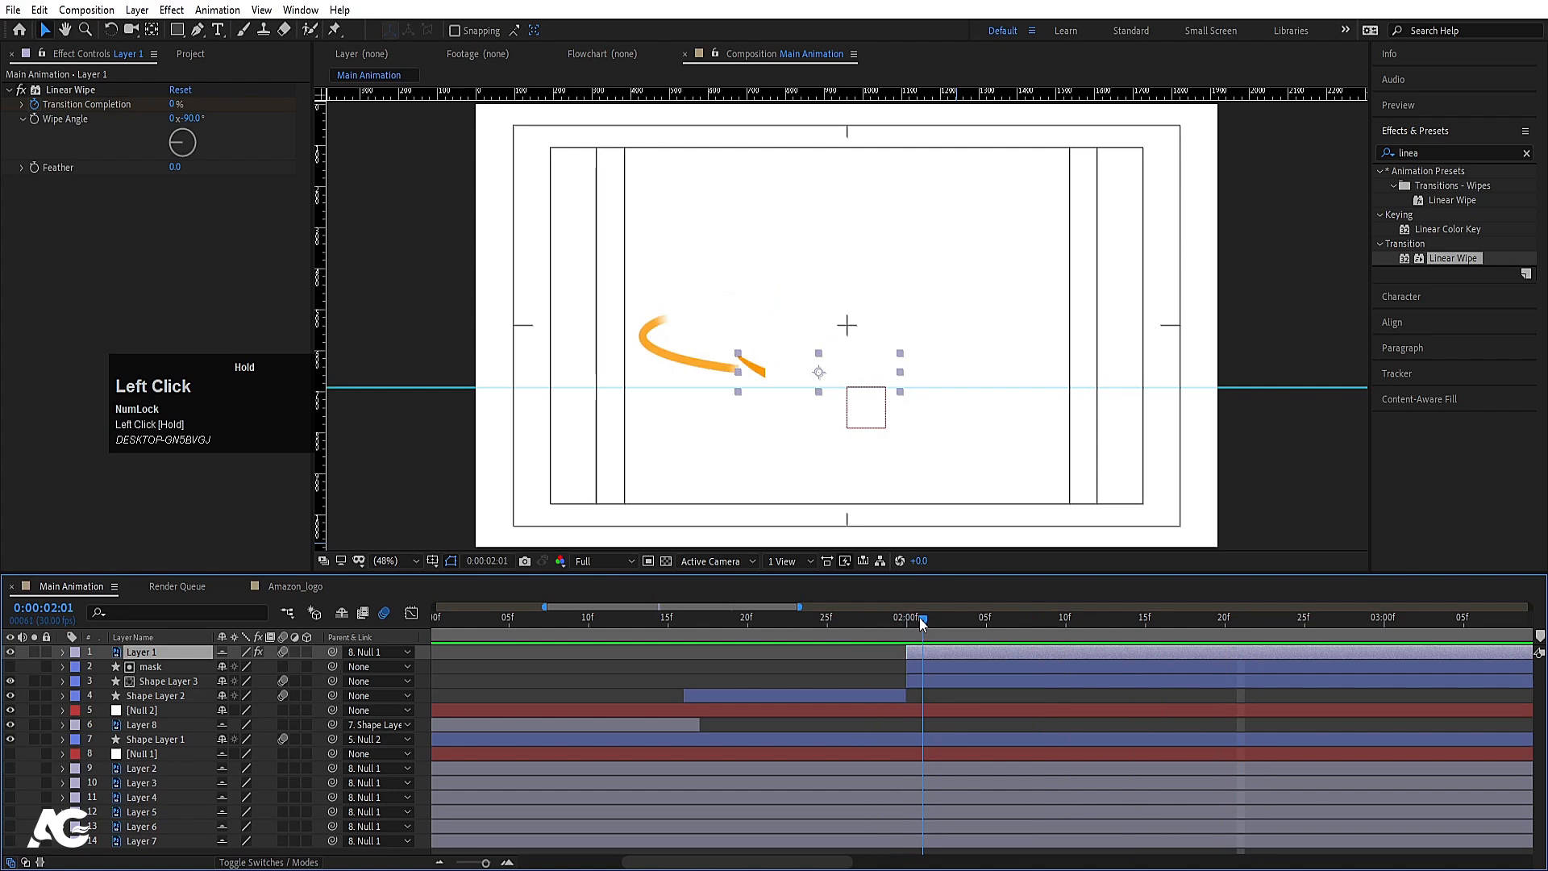
# Step: Keyframe Shape Layer 3's position at 0:00:02:00 and raise it to a Y value of 538.9 at 0:00:02:02
pyautogui.click(920, 664)
pyautogui.click(925, 681)
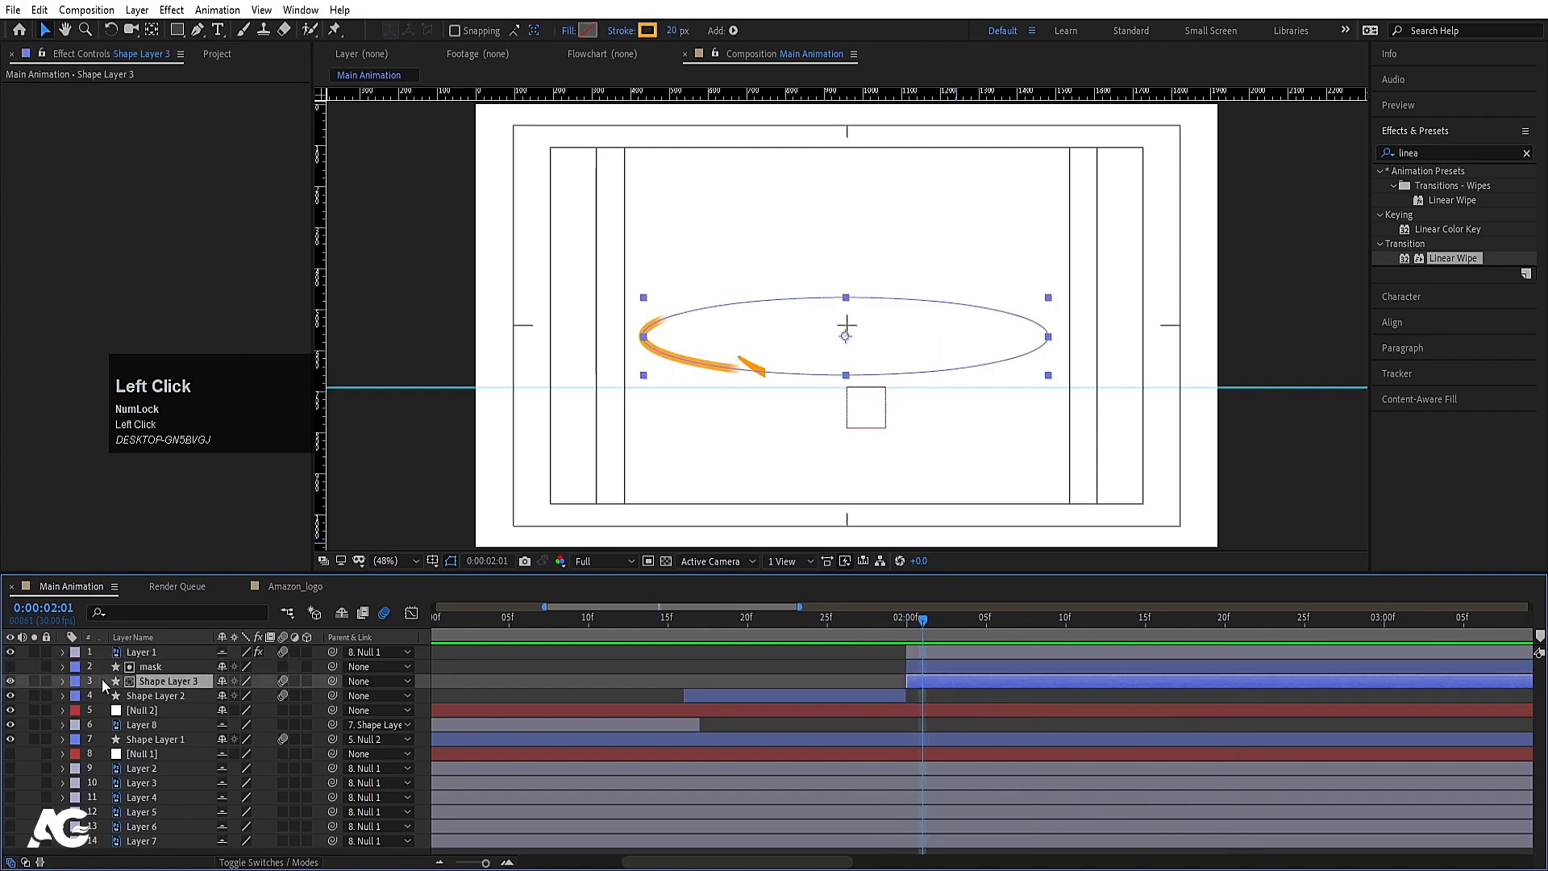
pyautogui.click(911, 625)
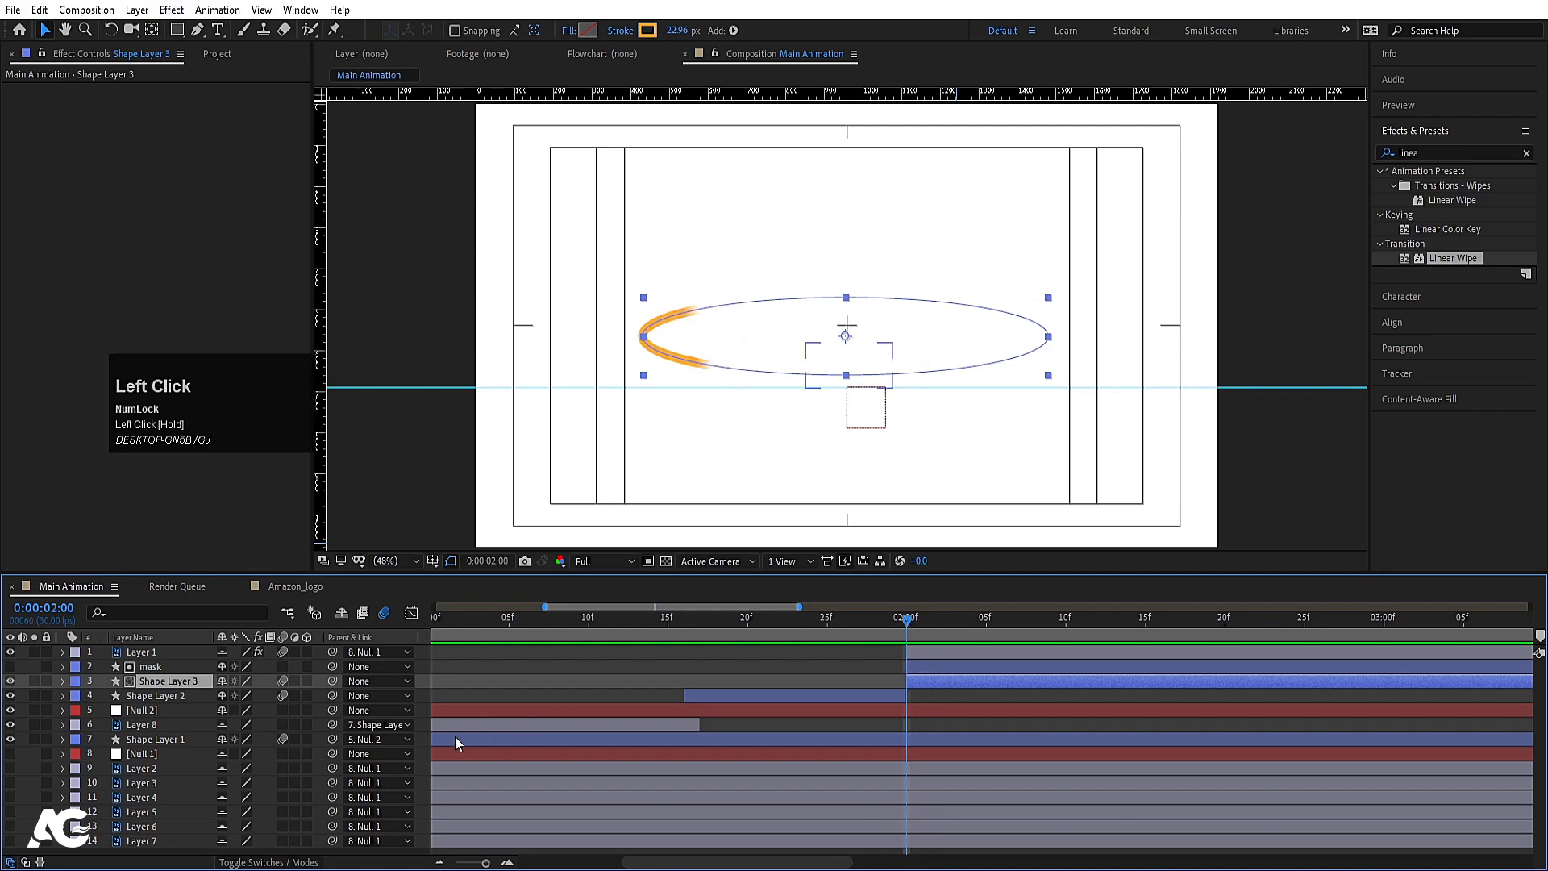
pyautogui.press('p')
pyautogui.click(103, 697)
pyautogui.press('pagedown')
pyautogui.press('pagedown')
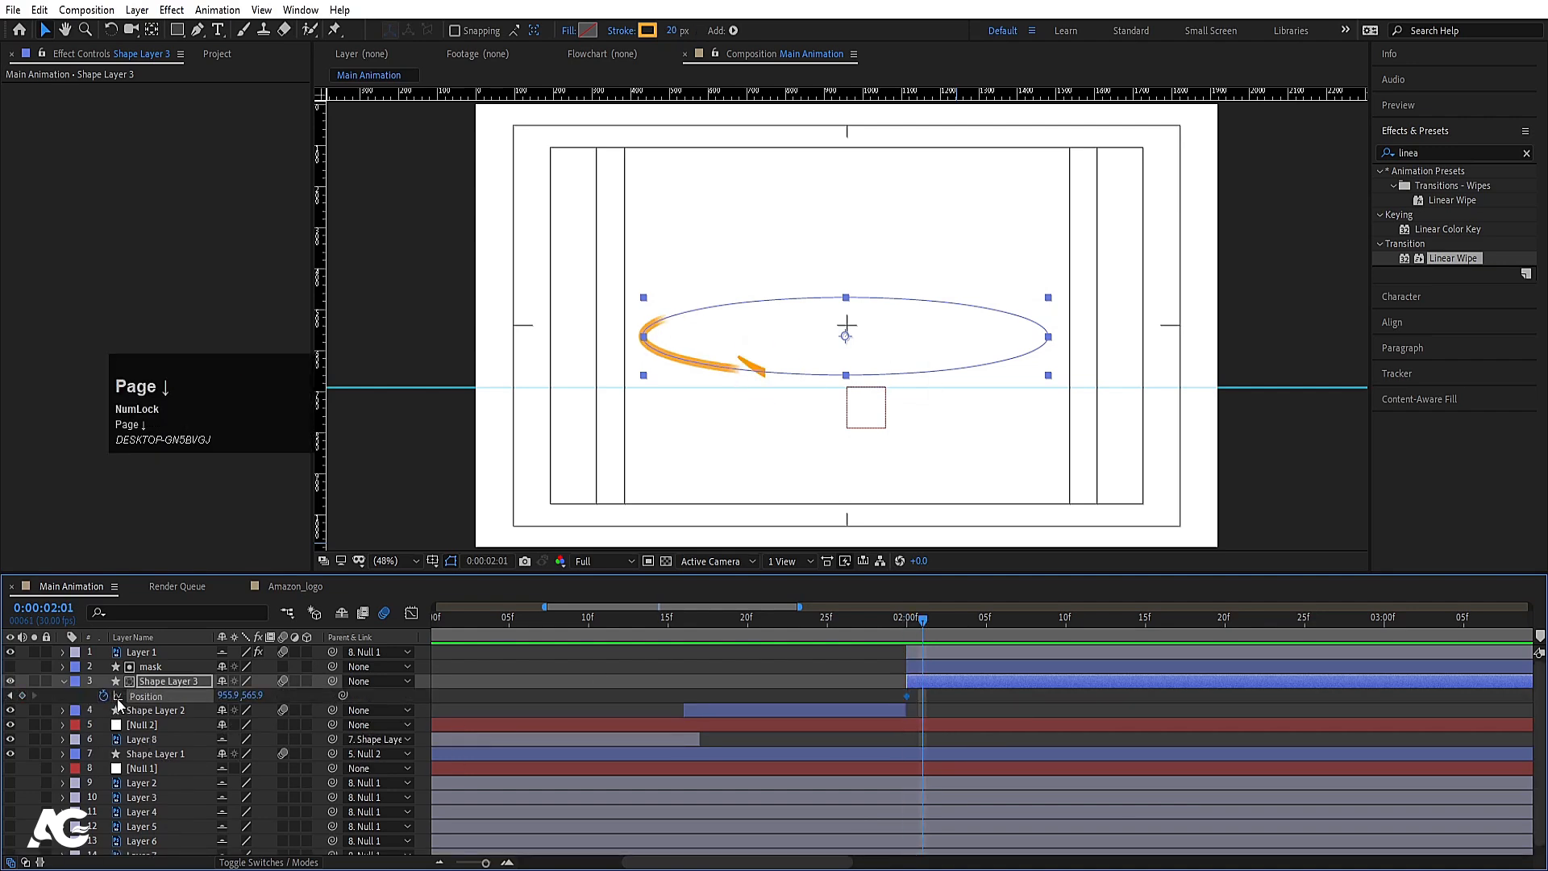
pyautogui.moveTo(252, 698); pyautogui.dragTo(234, 695)
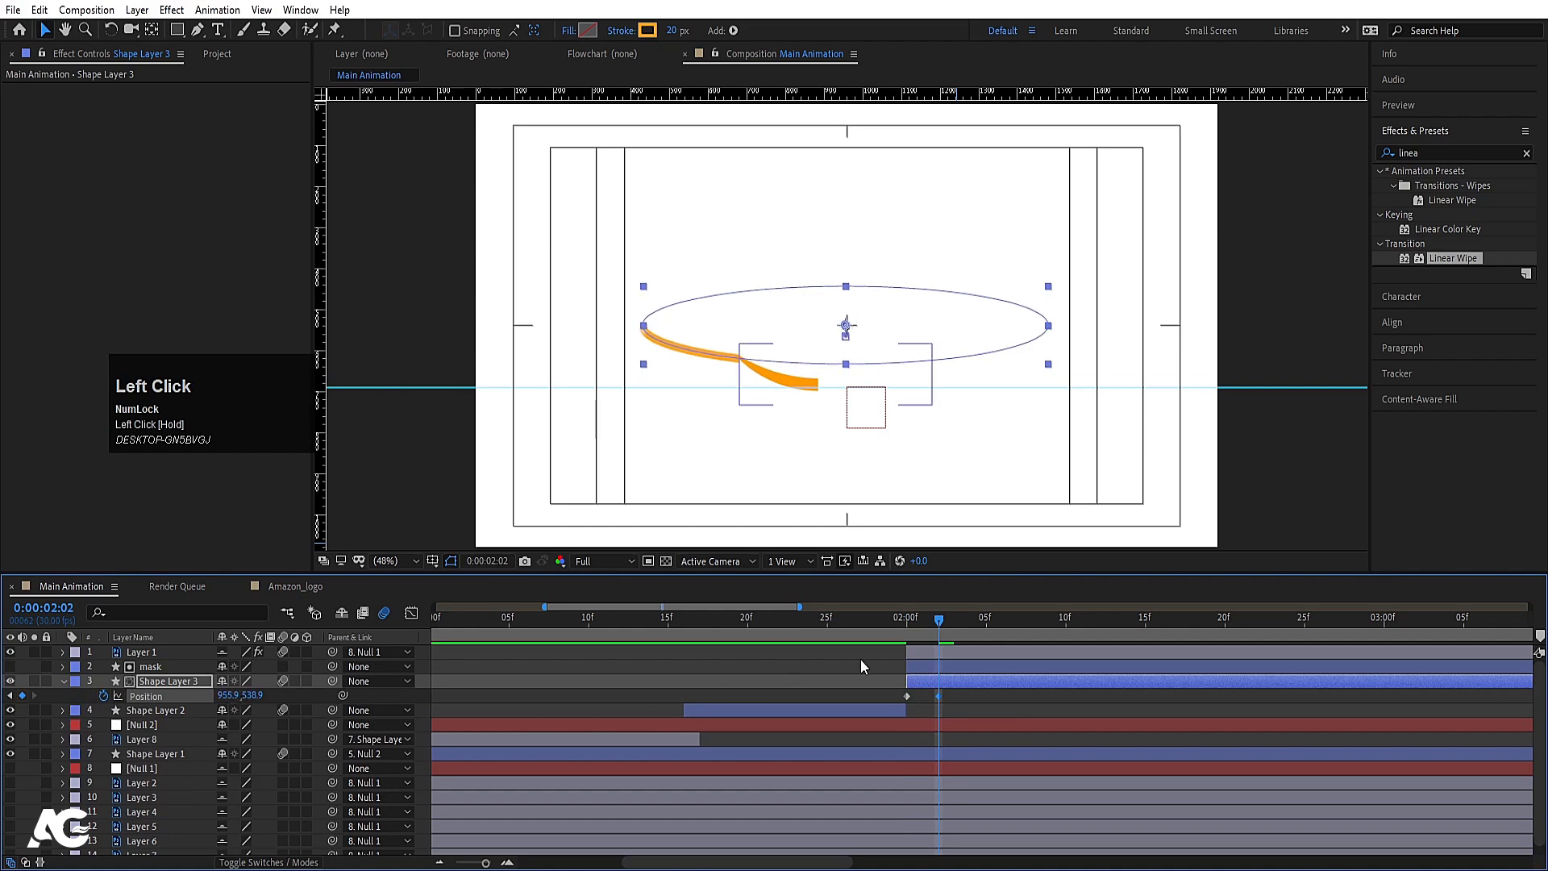
# Step: Replay the passage from the circling stroke into the smile several times to check the join
pyautogui.press('space')
pyautogui.press('space')
pyautogui.click(884, 625)
pyautogui.press('space')
pyautogui.click(816, 618)
pyautogui.click(731, 618)
pyautogui.press('space')
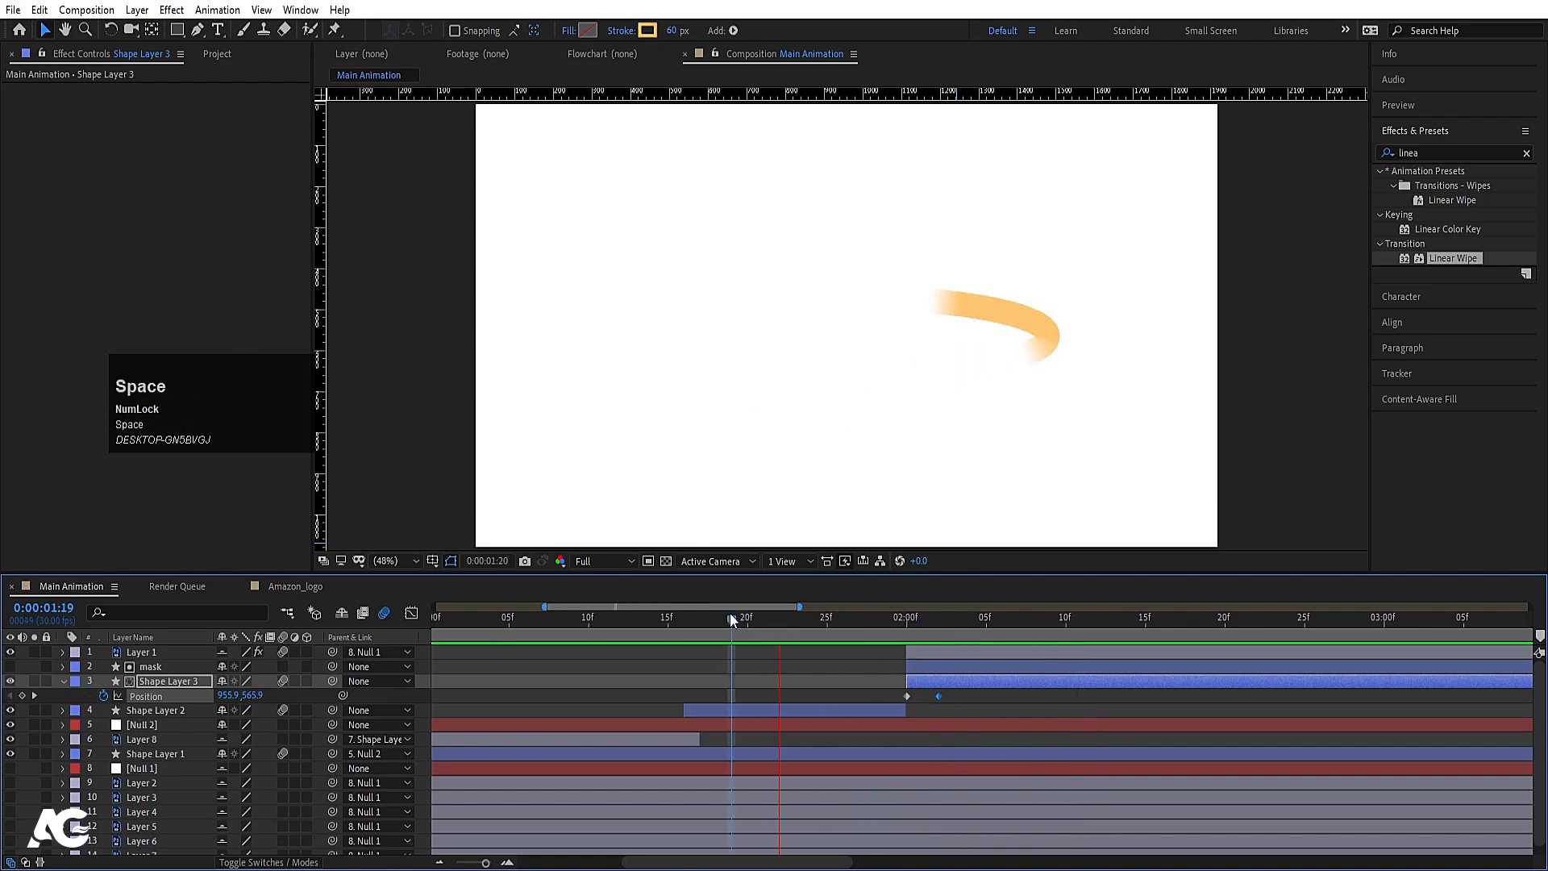
pyautogui.press('space')
pyautogui.click(745, 636)
pyautogui.press('space')
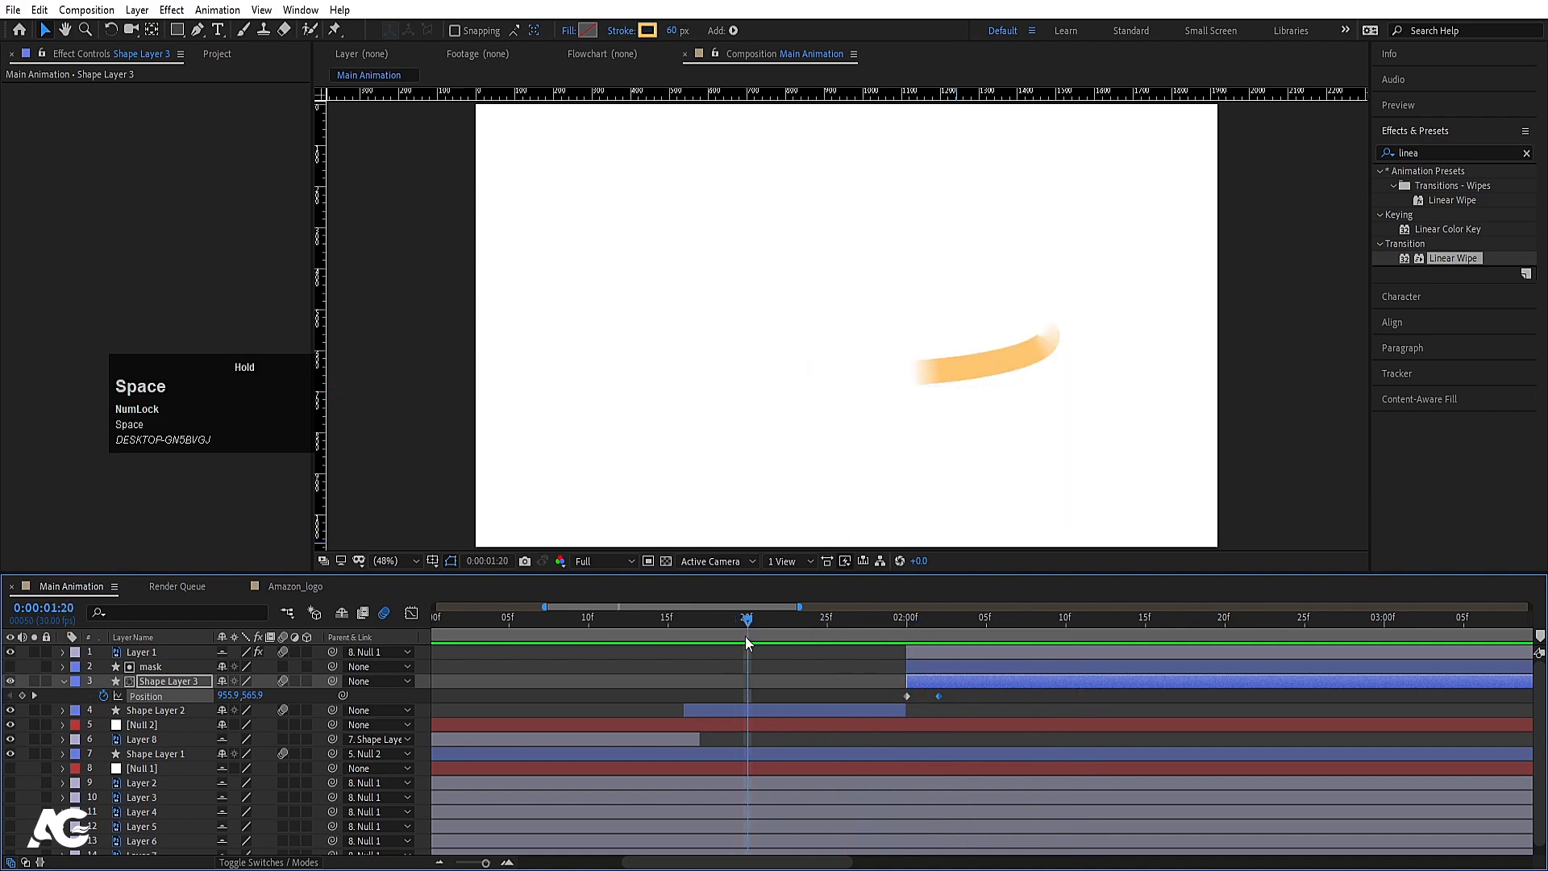
pyautogui.press('space')
pyautogui.click(950, 636)
pyautogui.click(816, 627)
pyautogui.press('space')
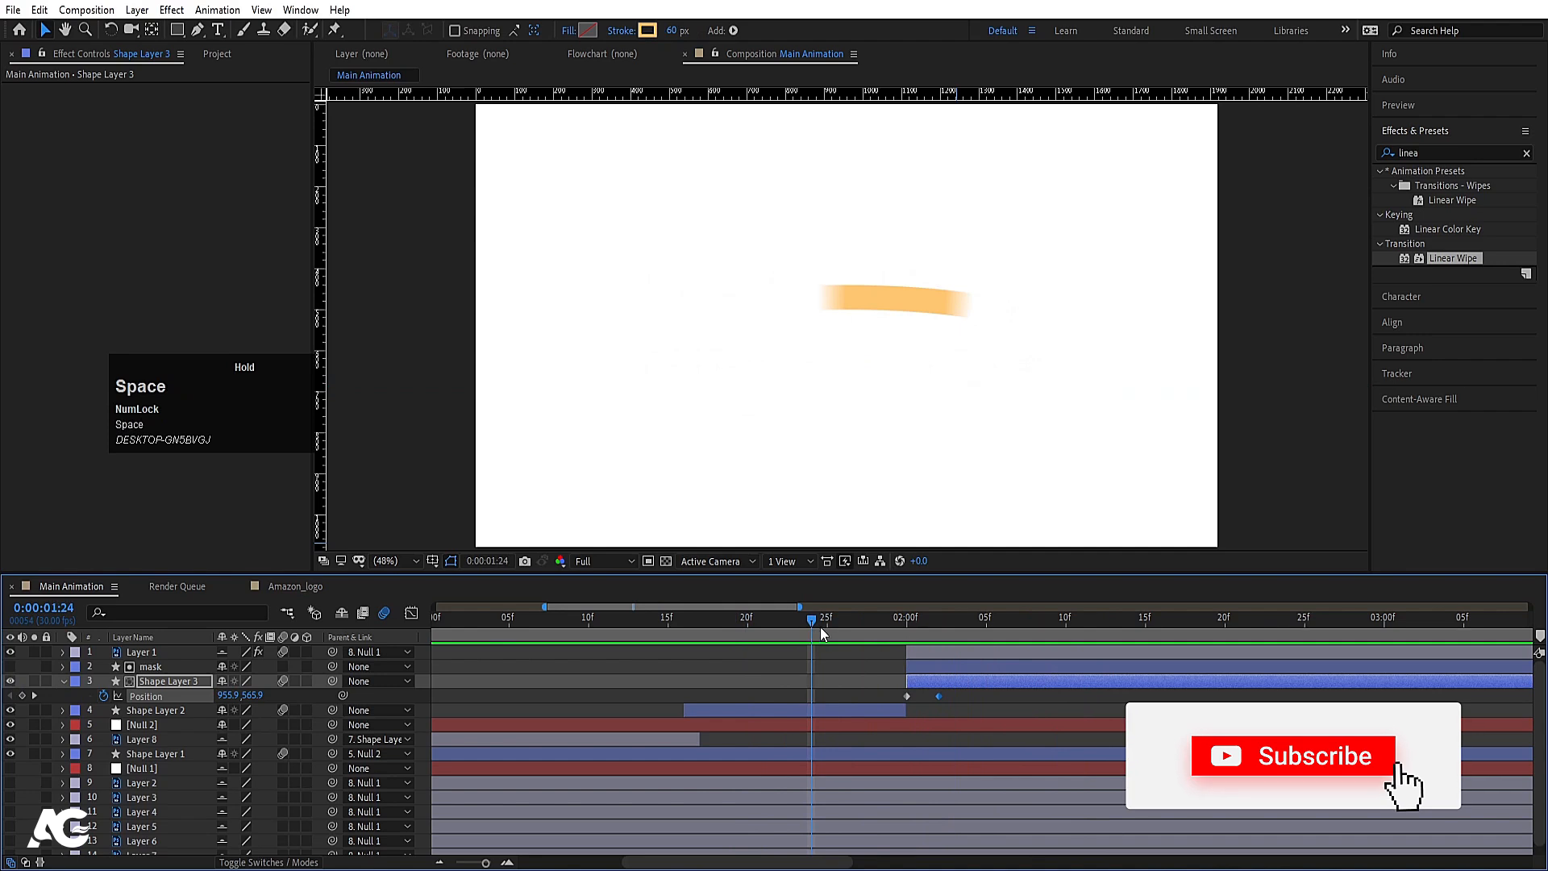
pyautogui.press('space')
# Step: Play the whole animation from 0:00:00:00 and review the transition around 0:00:02:00
pyautogui.moveTo(927, 626); pyautogui.dragTo(374, 632)
pyautogui.press('-')
pyautogui.press('-')
pyautogui.press('-')
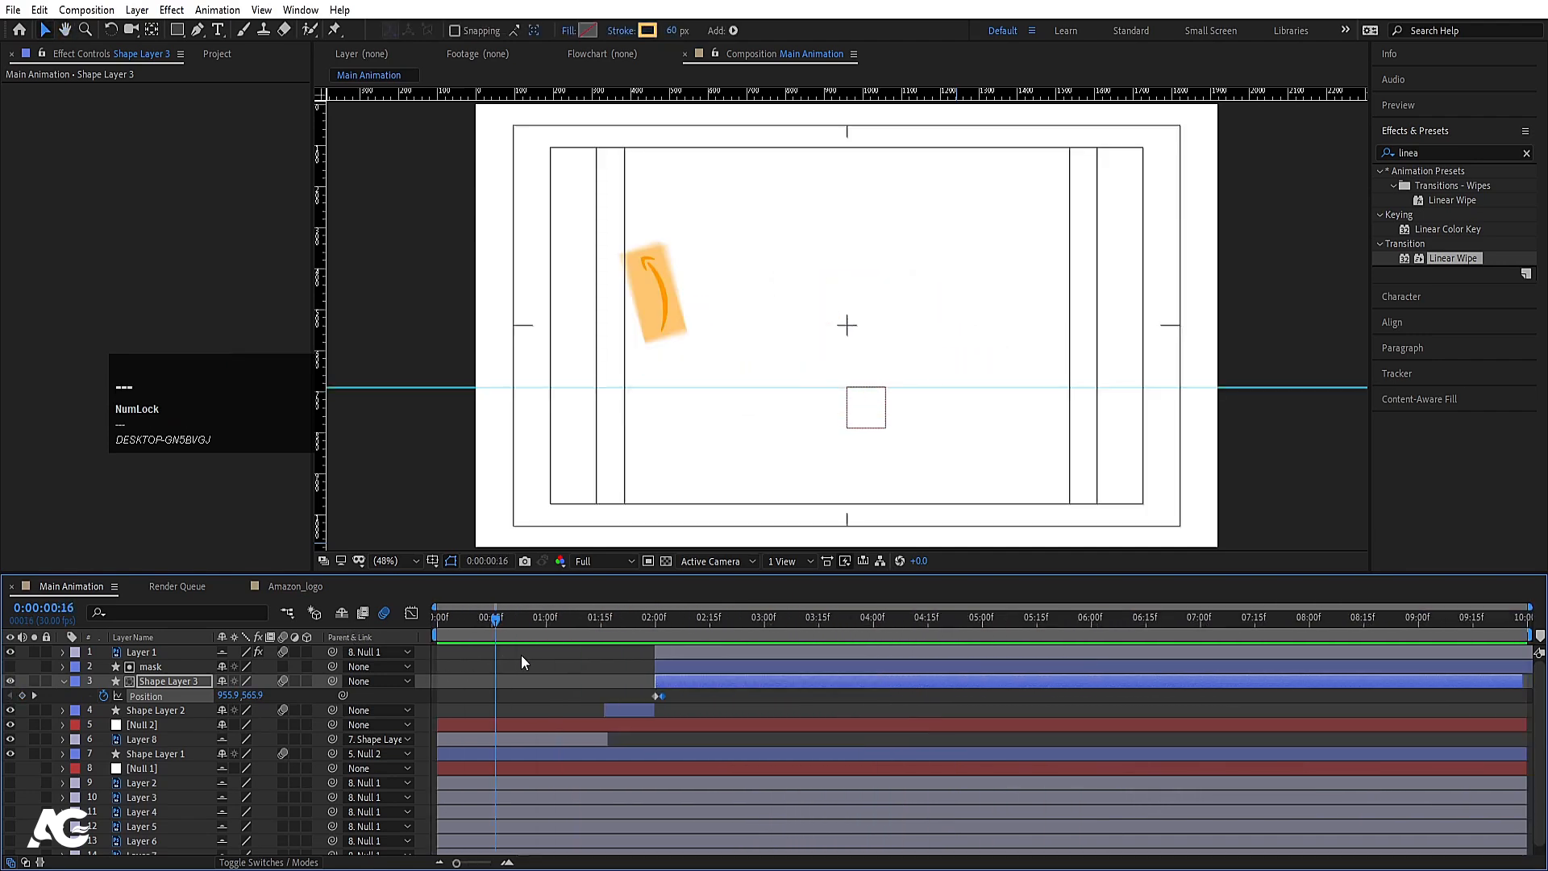
pyautogui.click(521, 656)
pyautogui.moveTo(477, 626); pyautogui.dragTo(435, 626)
pyautogui.press('space')
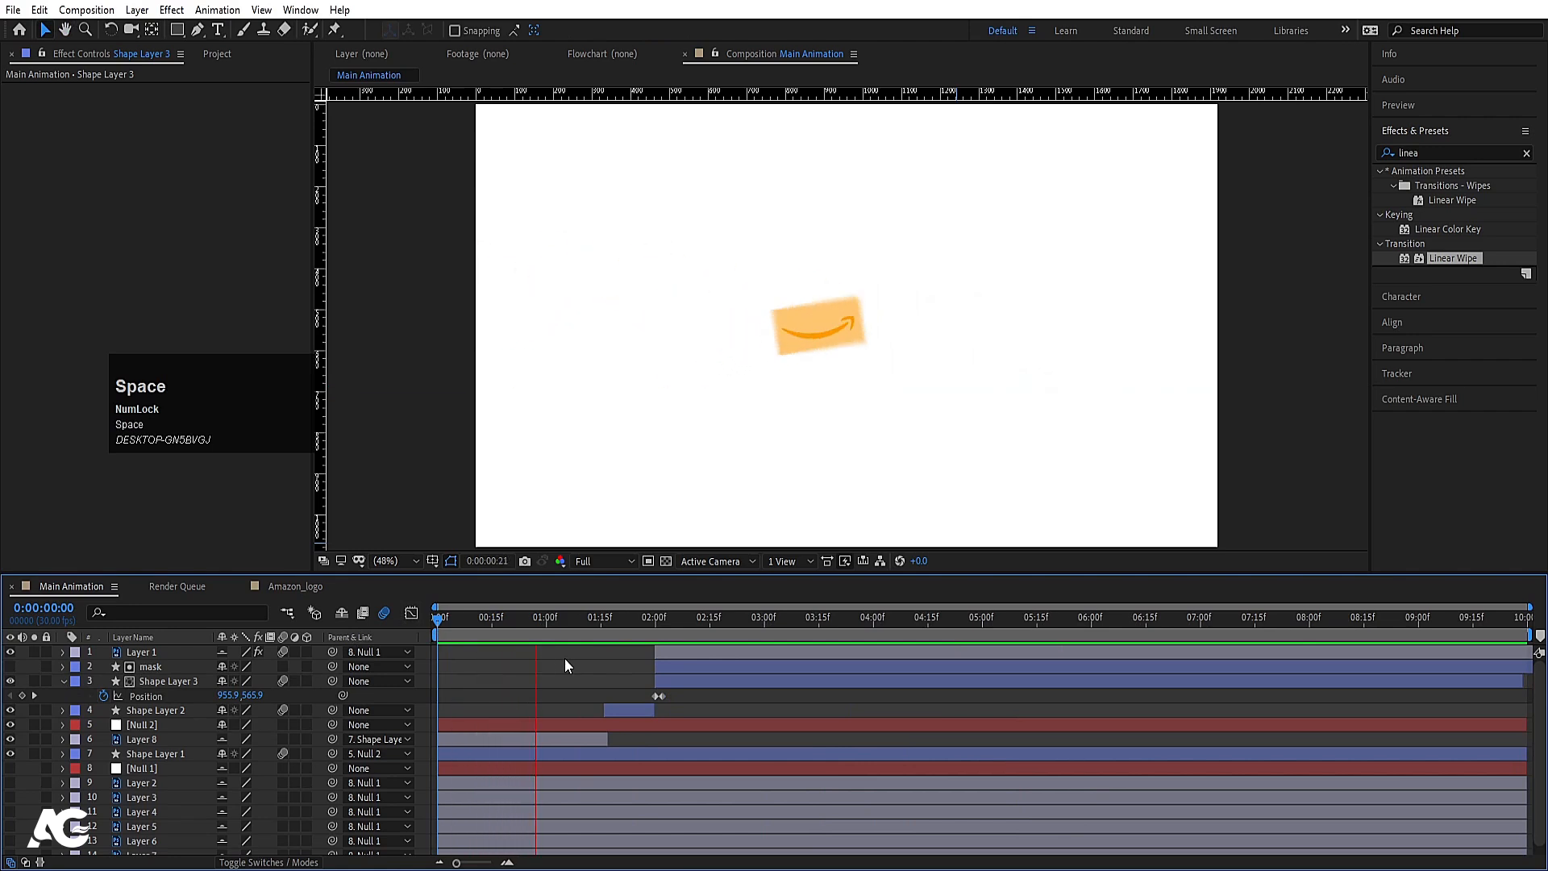
pyautogui.press('space')
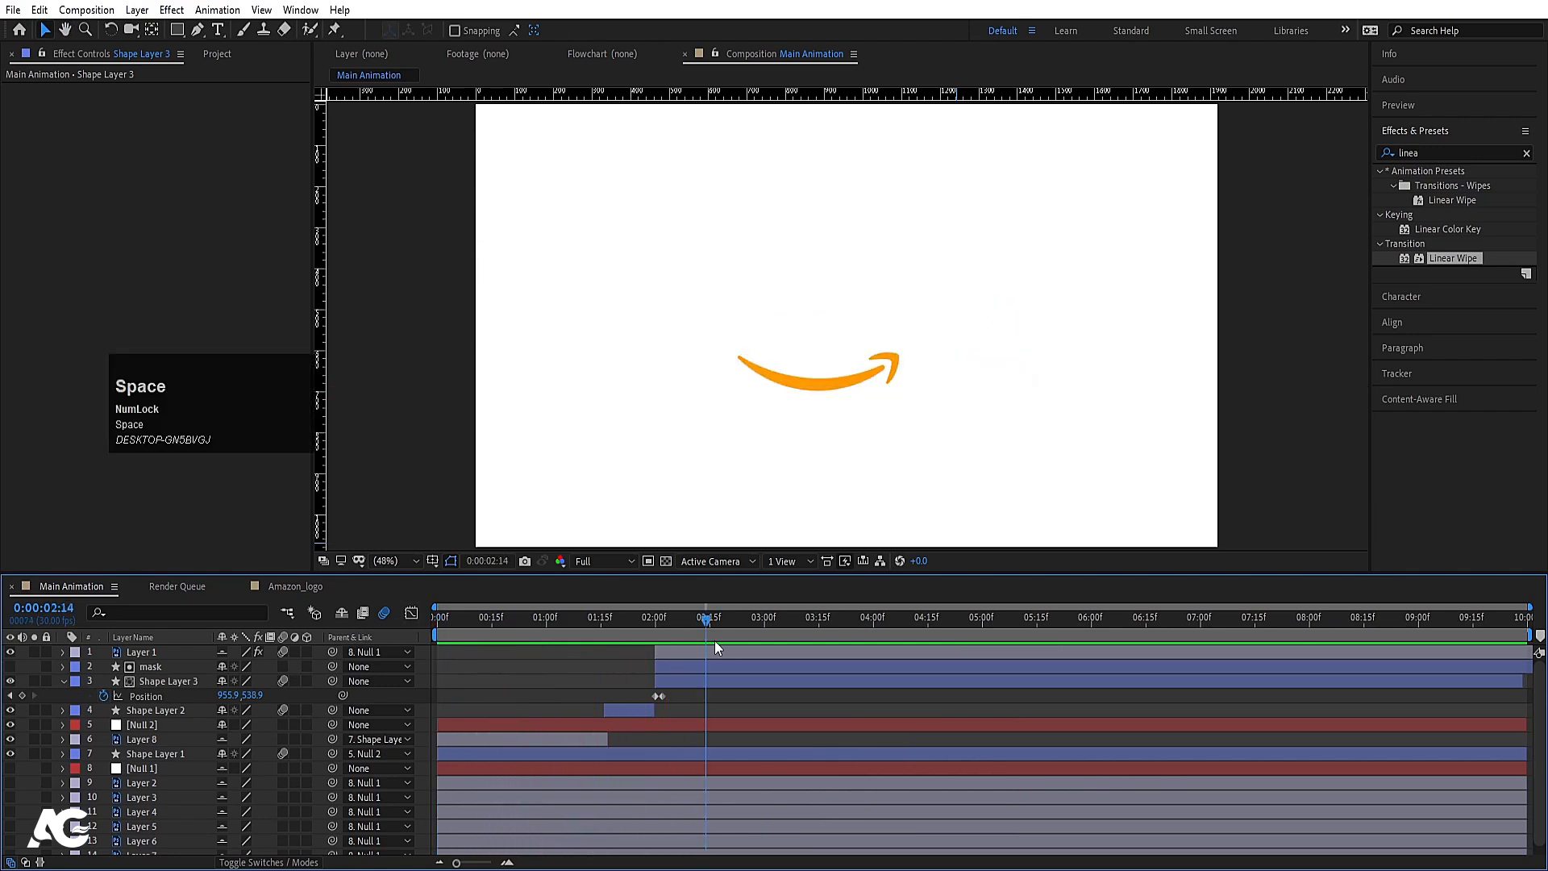
pyautogui.moveTo(745, 623)
pyautogui.mouseDown()
pyautogui.moveTo(603, 618)
pyautogui.moveTo(659, 621)
pyautogui.moveTo(640, 637)
pyautogui.mouseUp()
pyautogui.press('space')
# Step: Move Shape Layer 3's first position keyframe to 0:00:01:26
pyautogui.press('=')
pyautogui.press('=')
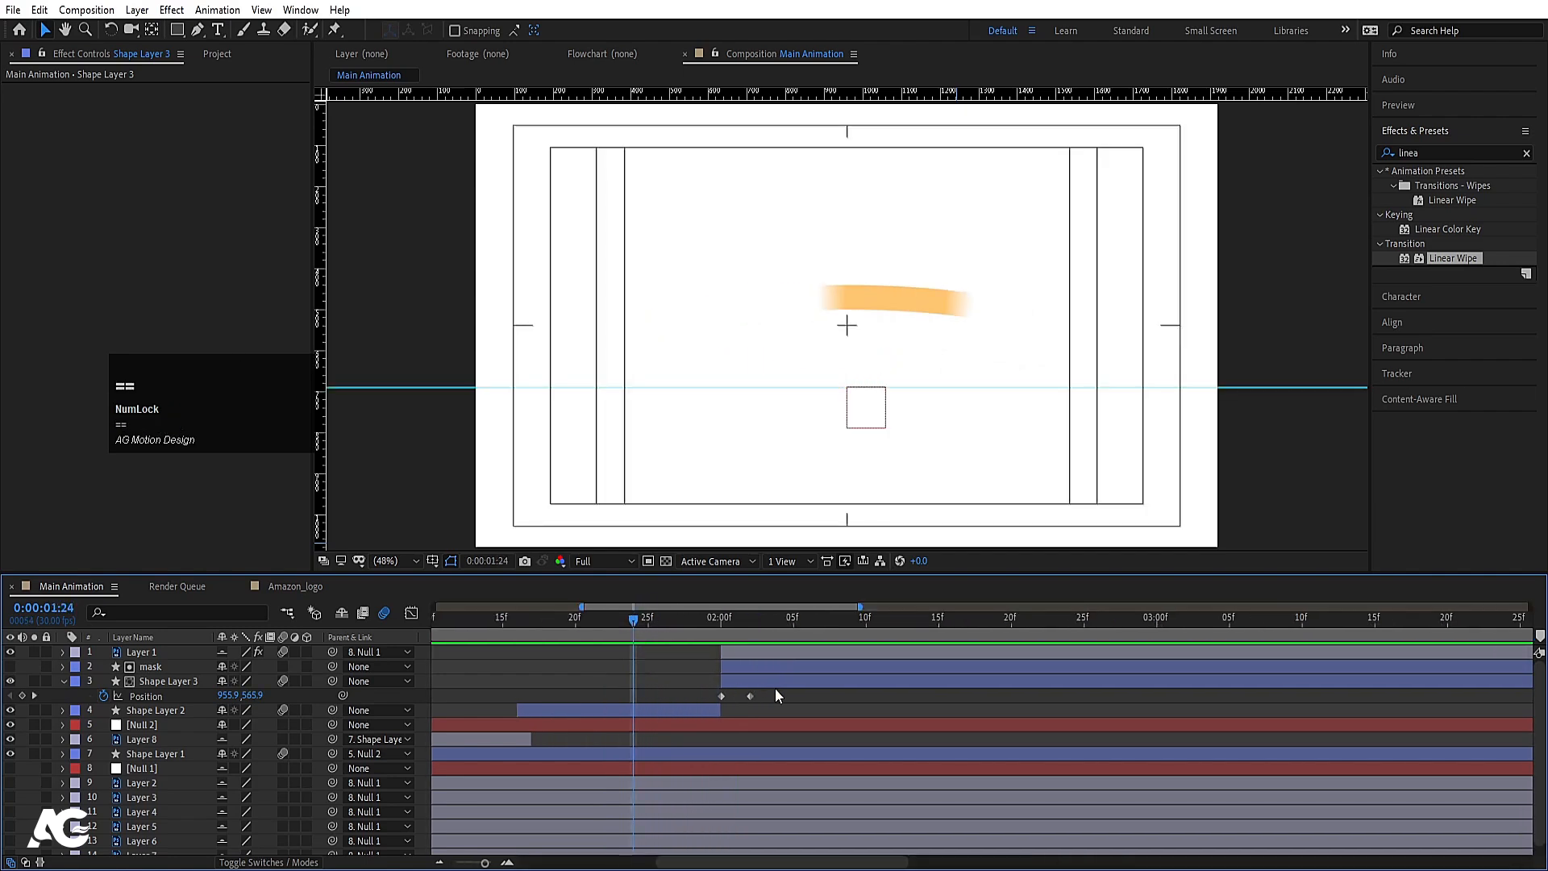
pyautogui.click(733, 680)
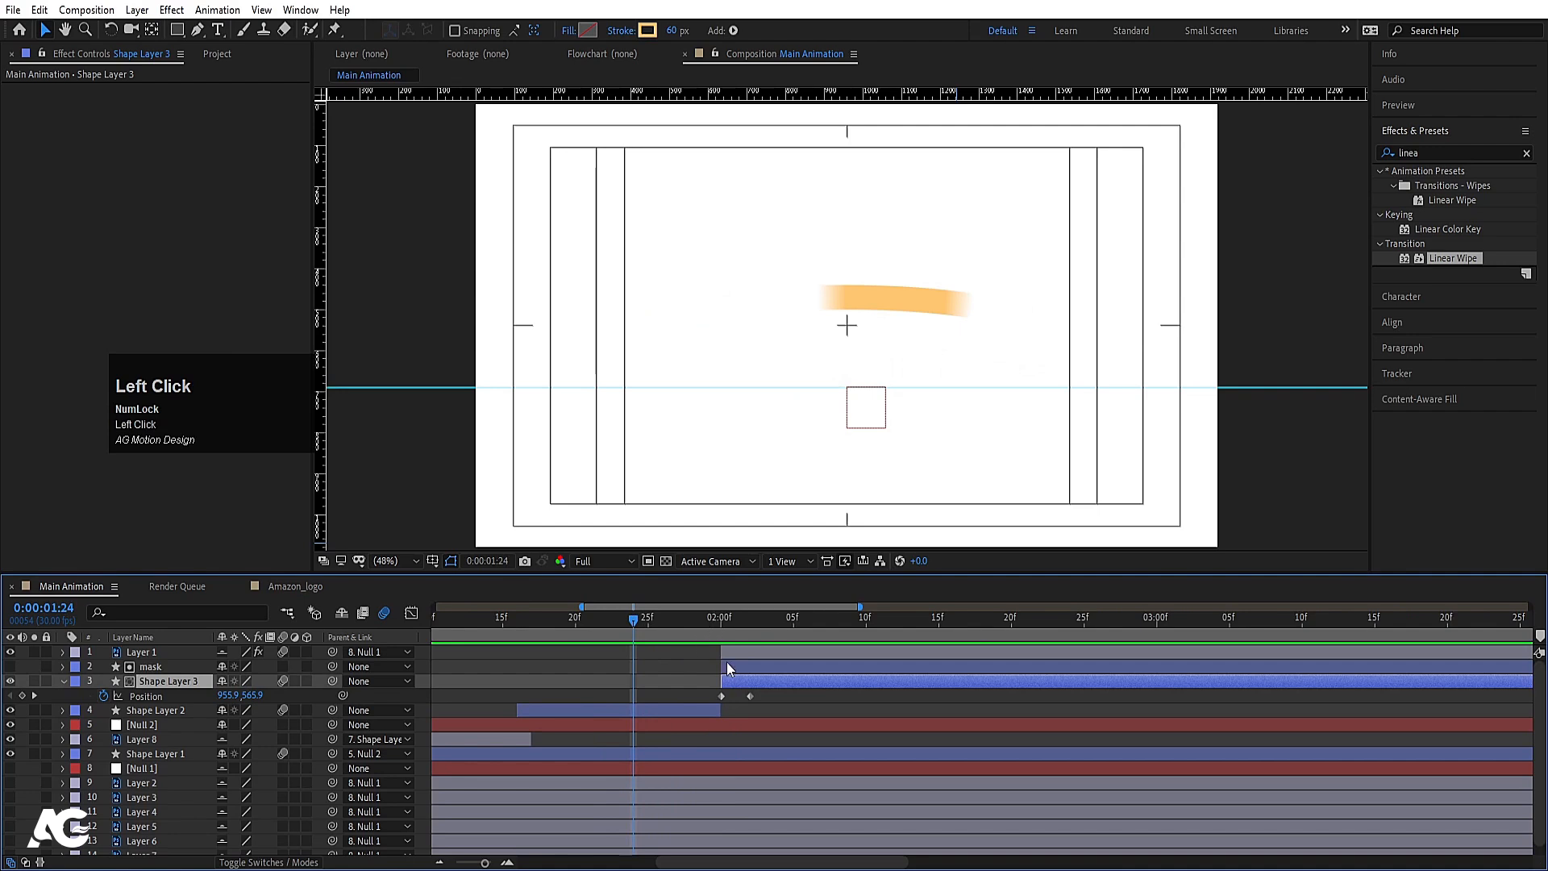
pyautogui.moveTo(714, 623); pyautogui.dragTo(678, 616)
pyautogui.moveTo(728, 693)
pyautogui.mouseDown()
pyautogui.moveTo(661, 698)
pyautogui.moveTo(800, 700)
pyautogui.mouseUp()
# Step: Copy Shape Layer 3's position keyframes onto Shape Layer 2 starting at 0:00:01:26 and preview the movement
pyautogui.press('j')
pyautogui.click(685, 699)
pyautogui.click(648, 715)
pyautogui.hotkey('ctrl', 'v')
pyautogui.press('space')
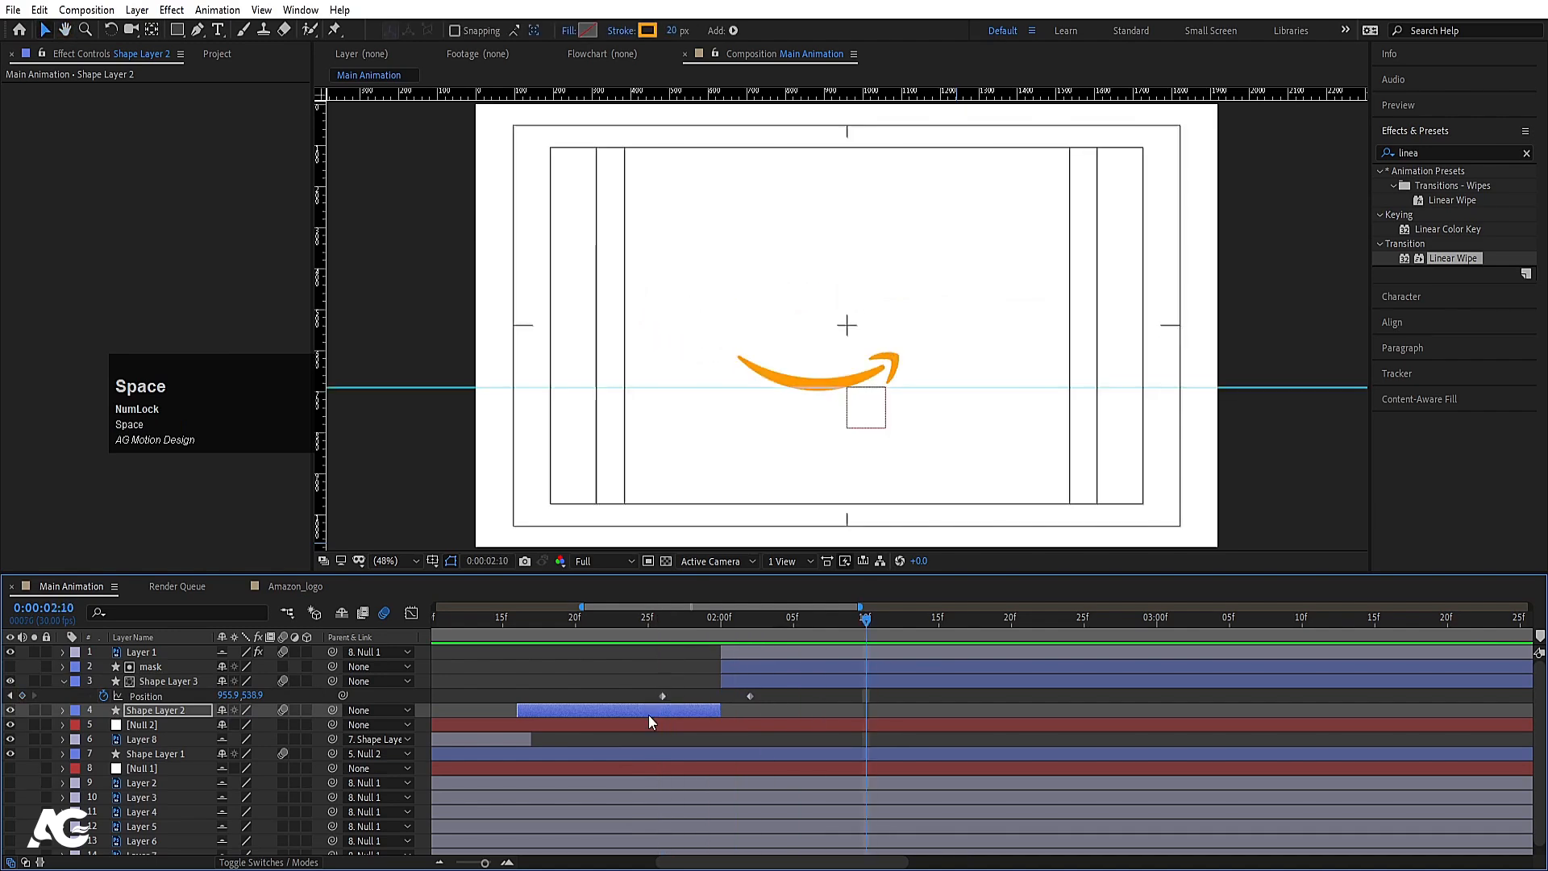
pyautogui.moveTo(732, 626); pyautogui.dragTo(745, 622)
pyautogui.click(734, 652)
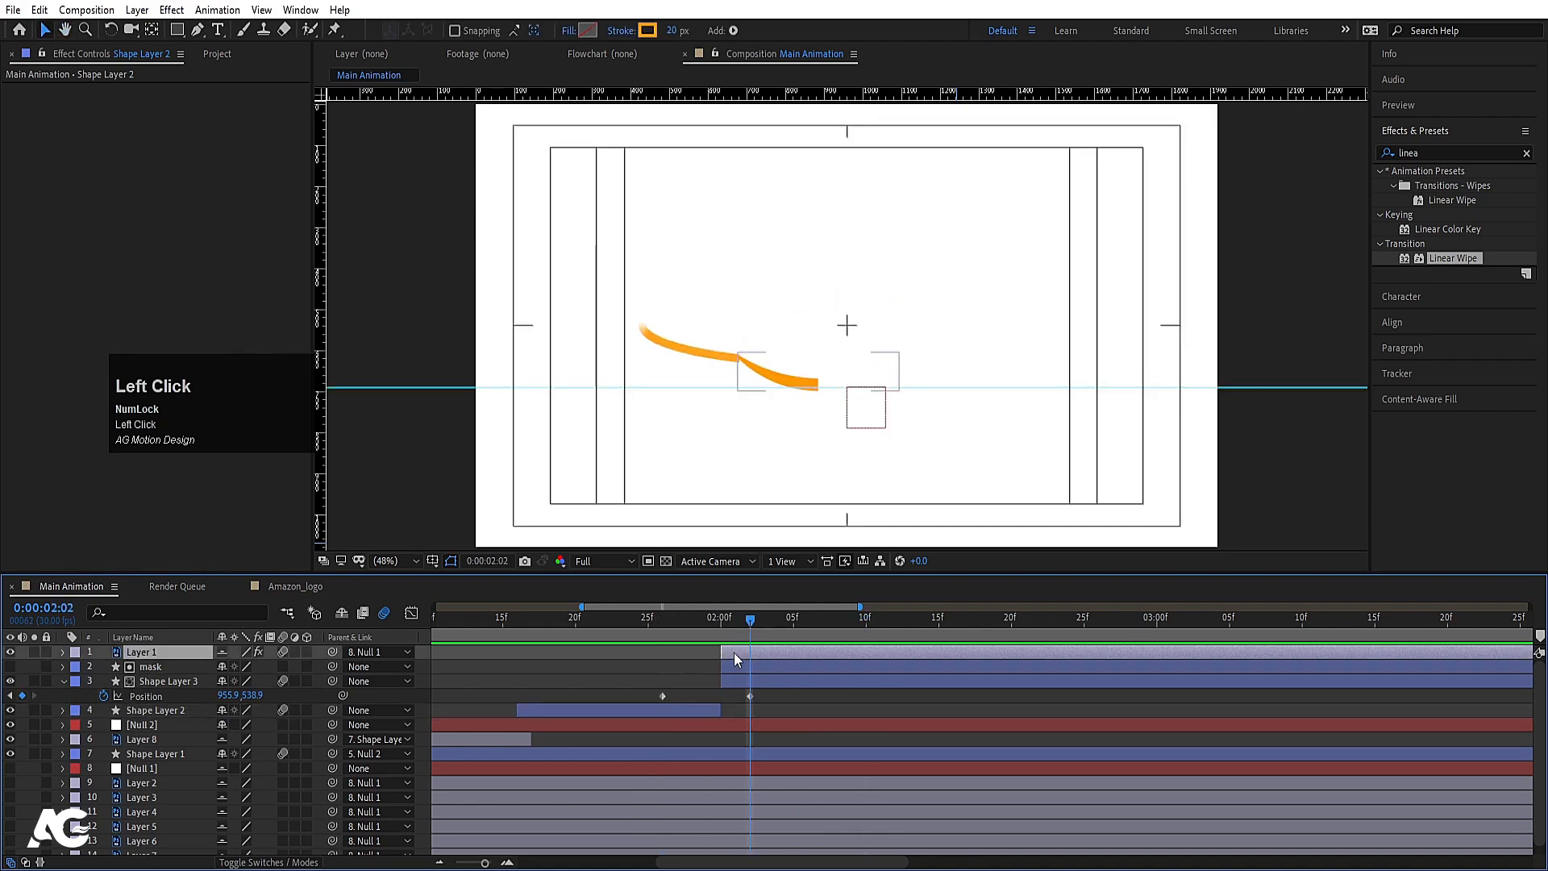
# Step: Keyframe Shape Layer 3's stroke width to 10 at 0:00:02:04
pyautogui.click(133, 679)
pyautogui.press('u')
pyautogui.press('k')
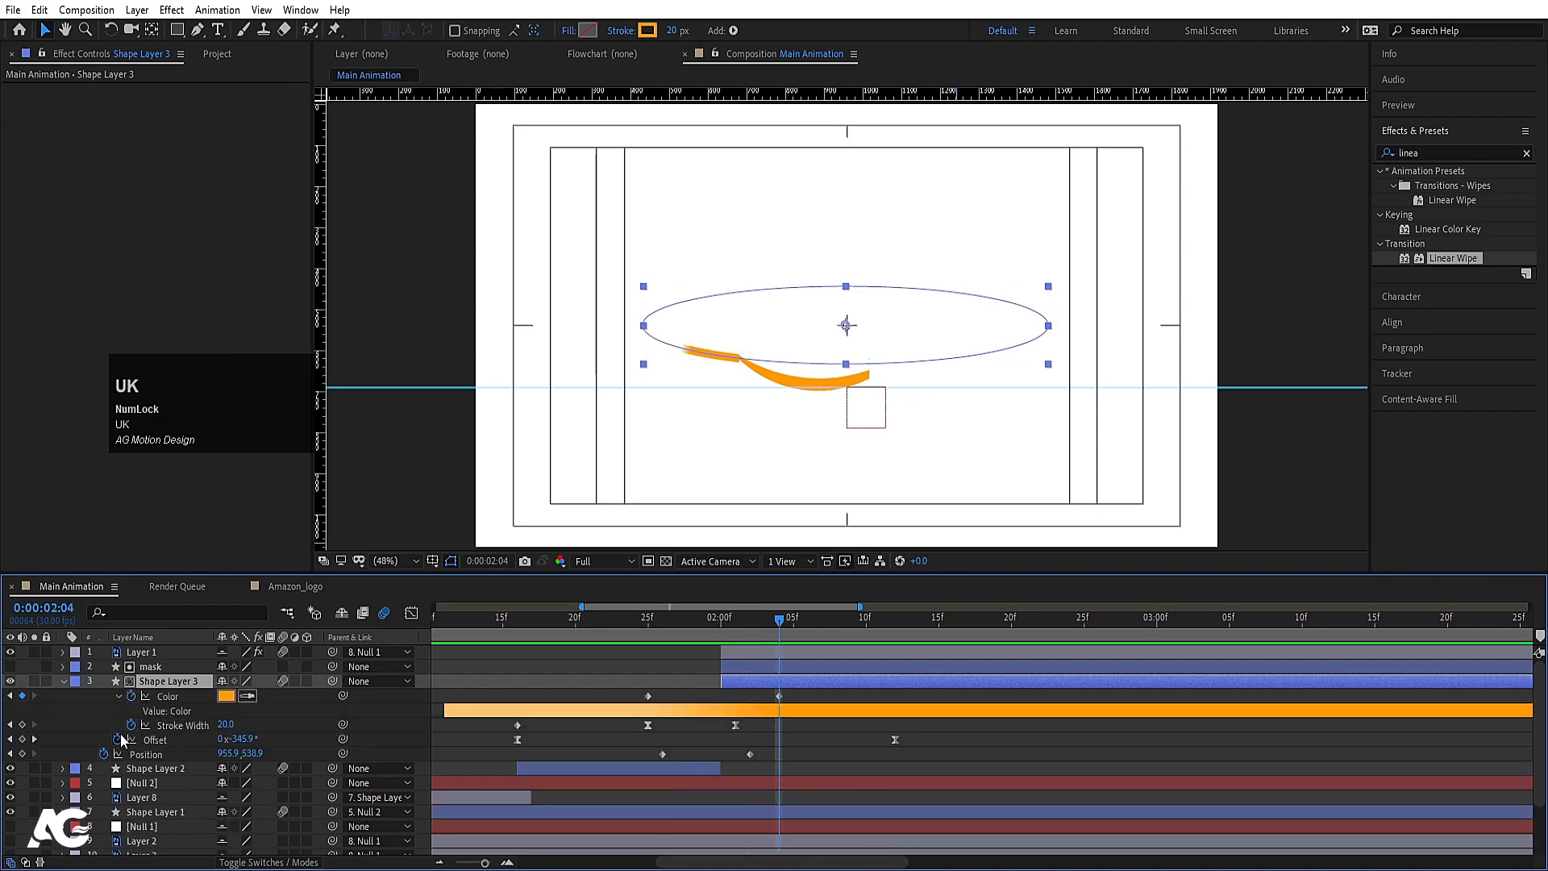
pyautogui.click(223, 726)
pyautogui.write('1')
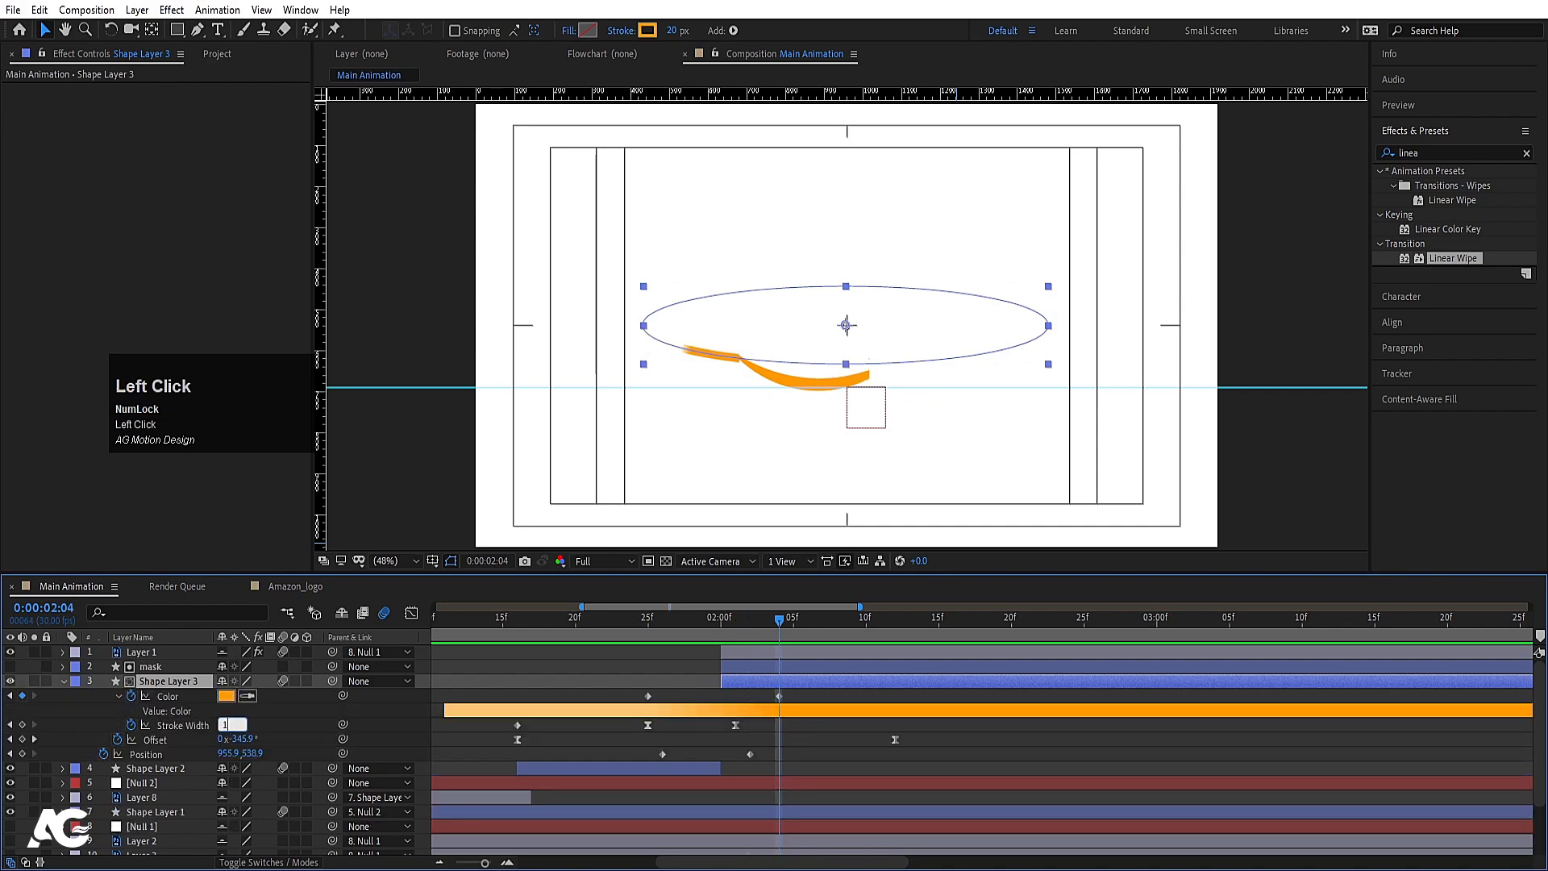
pyautogui.write('0')
pyautogui.press('Return')
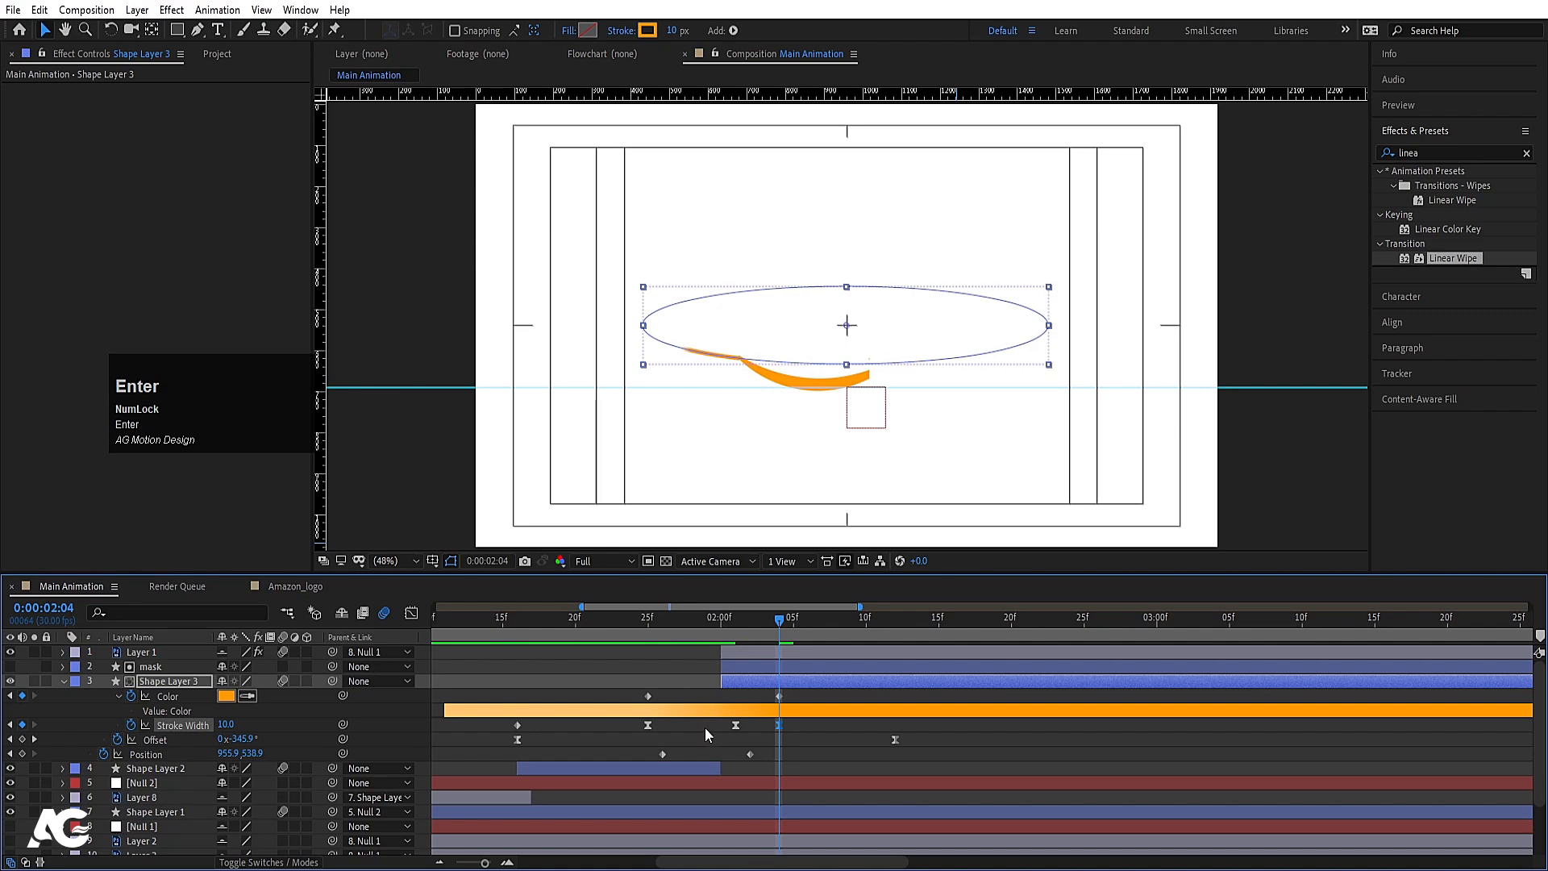
# Step: Keyframe Shape Layer 2's stroke width to 10 at 0:00:02:04 and collapse the open layer properties
pyautogui.click(673, 767)
pyautogui.press('u')
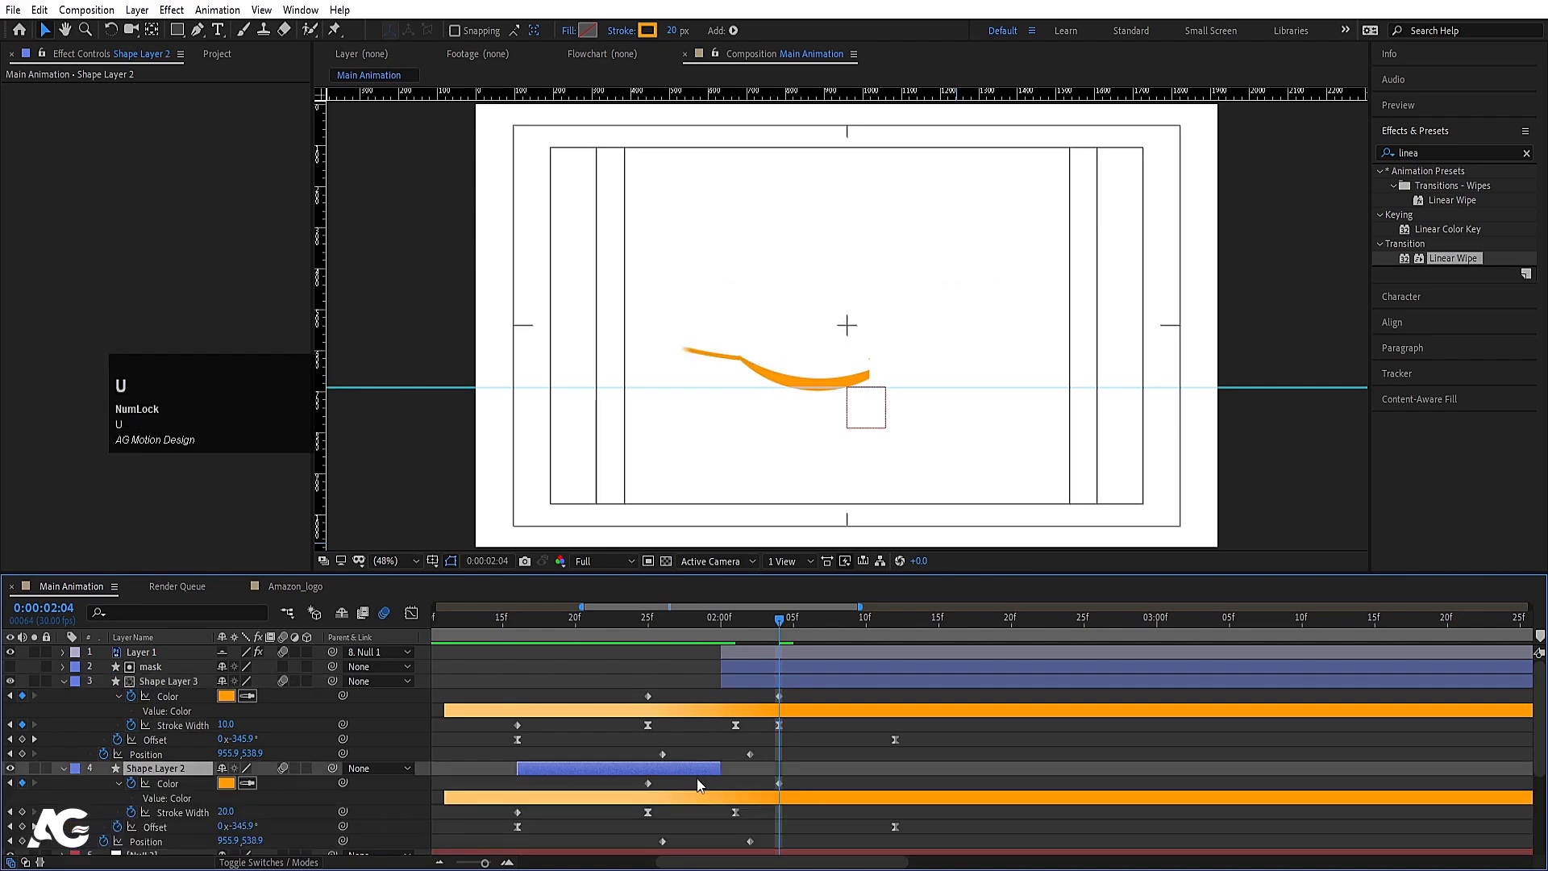
pyautogui.click(227, 812)
pyautogui.write('10')
pyautogui.click(626, 653)
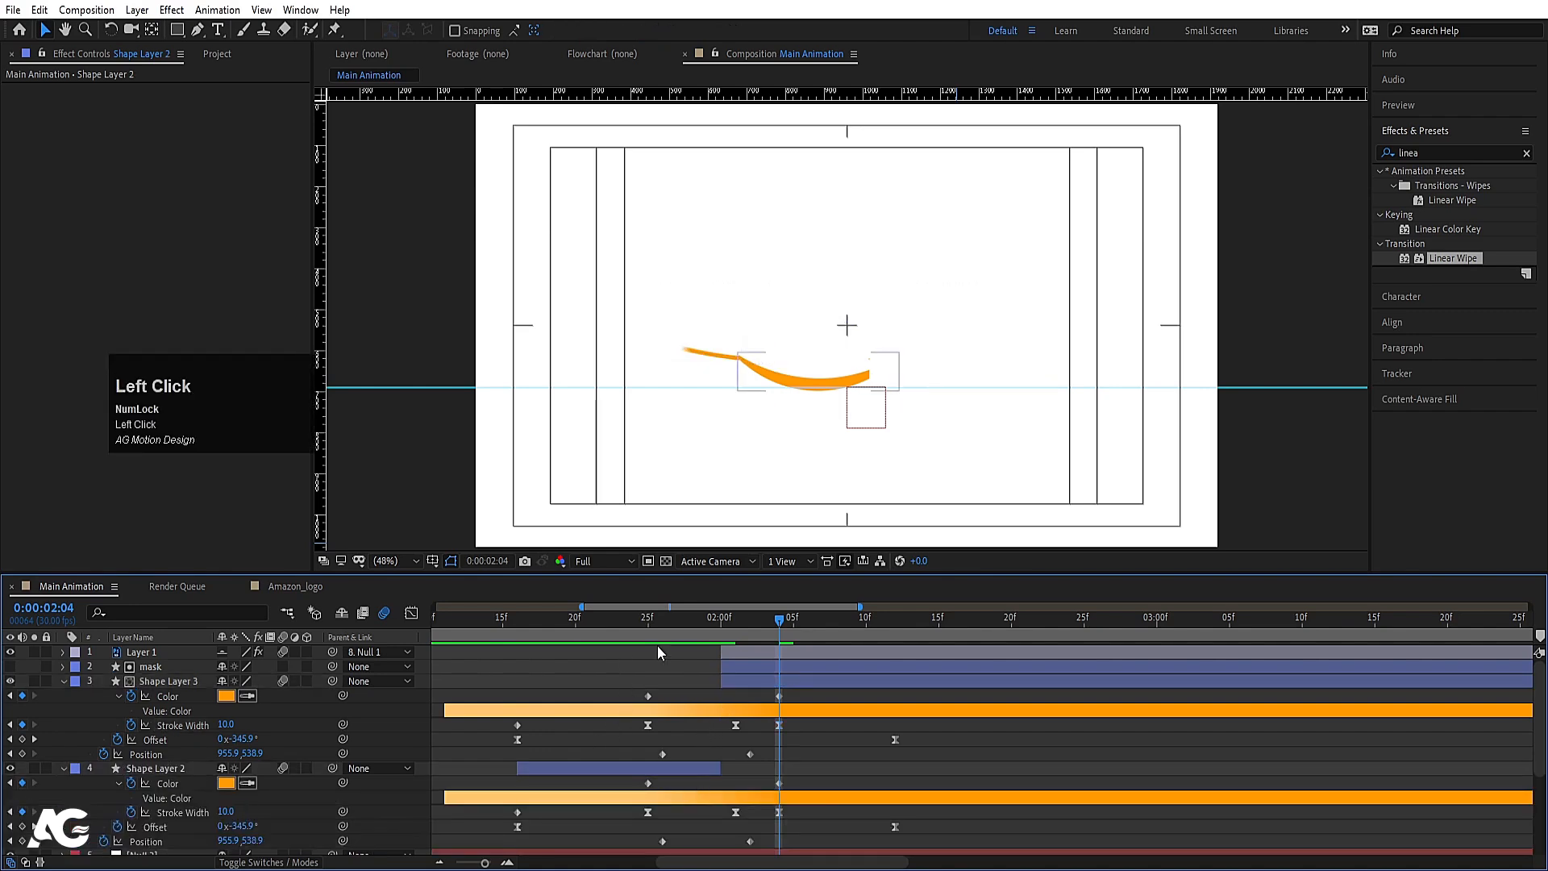
pyautogui.press('u')
pyautogui.press('u')
# Step: Preview the thinning stroke and nudge the mask layer slightly to the right at the smile's starting tip
pyautogui.click(573, 607)
pyautogui.press('space')
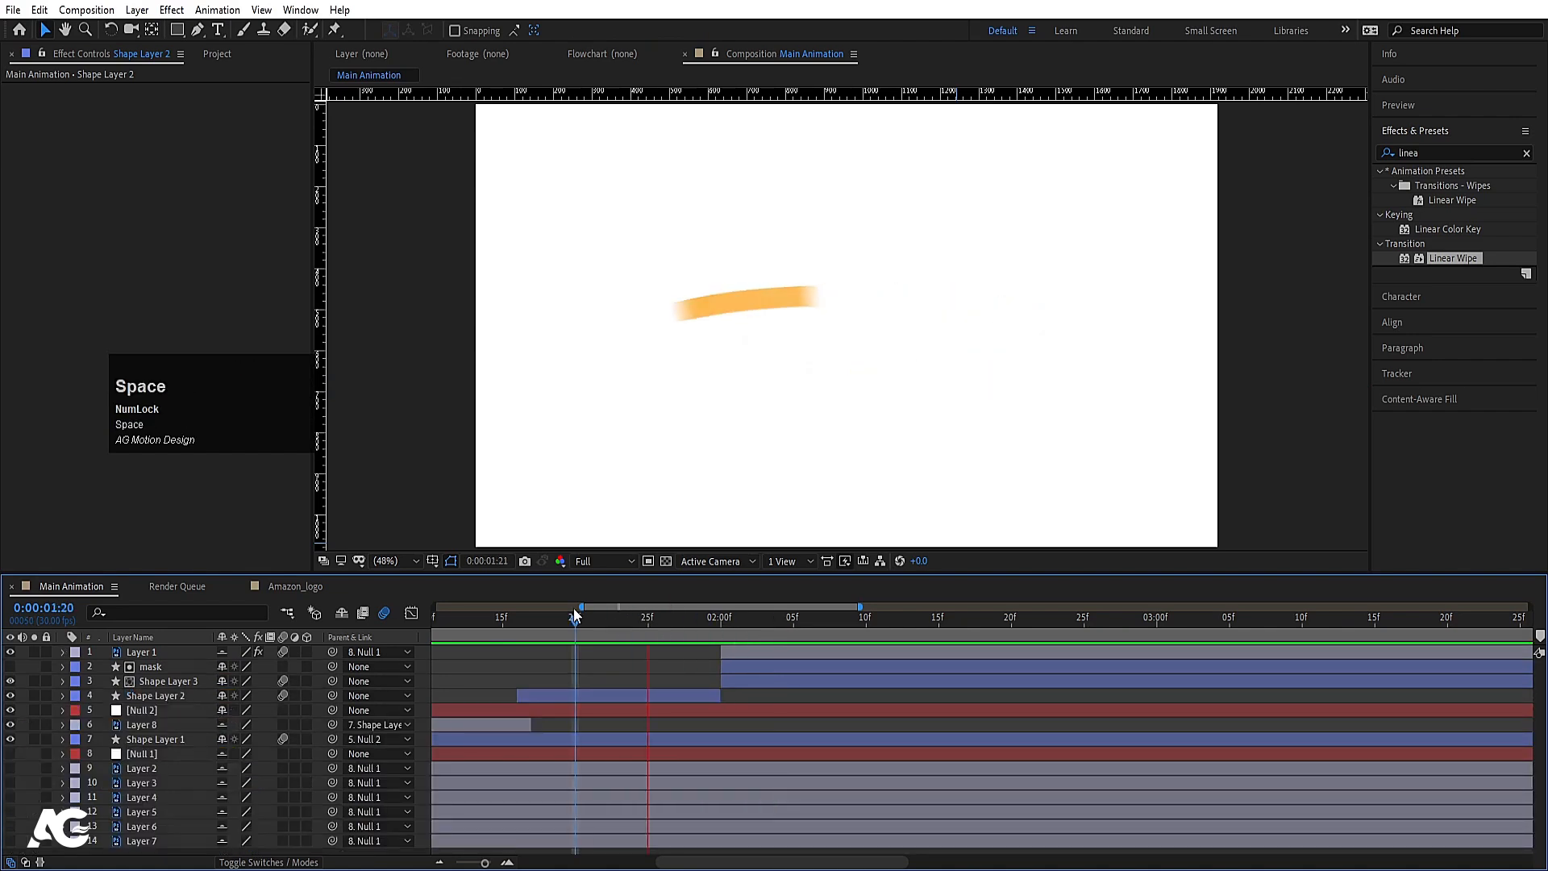
pyautogui.click(656, 637)
pyautogui.press('space')
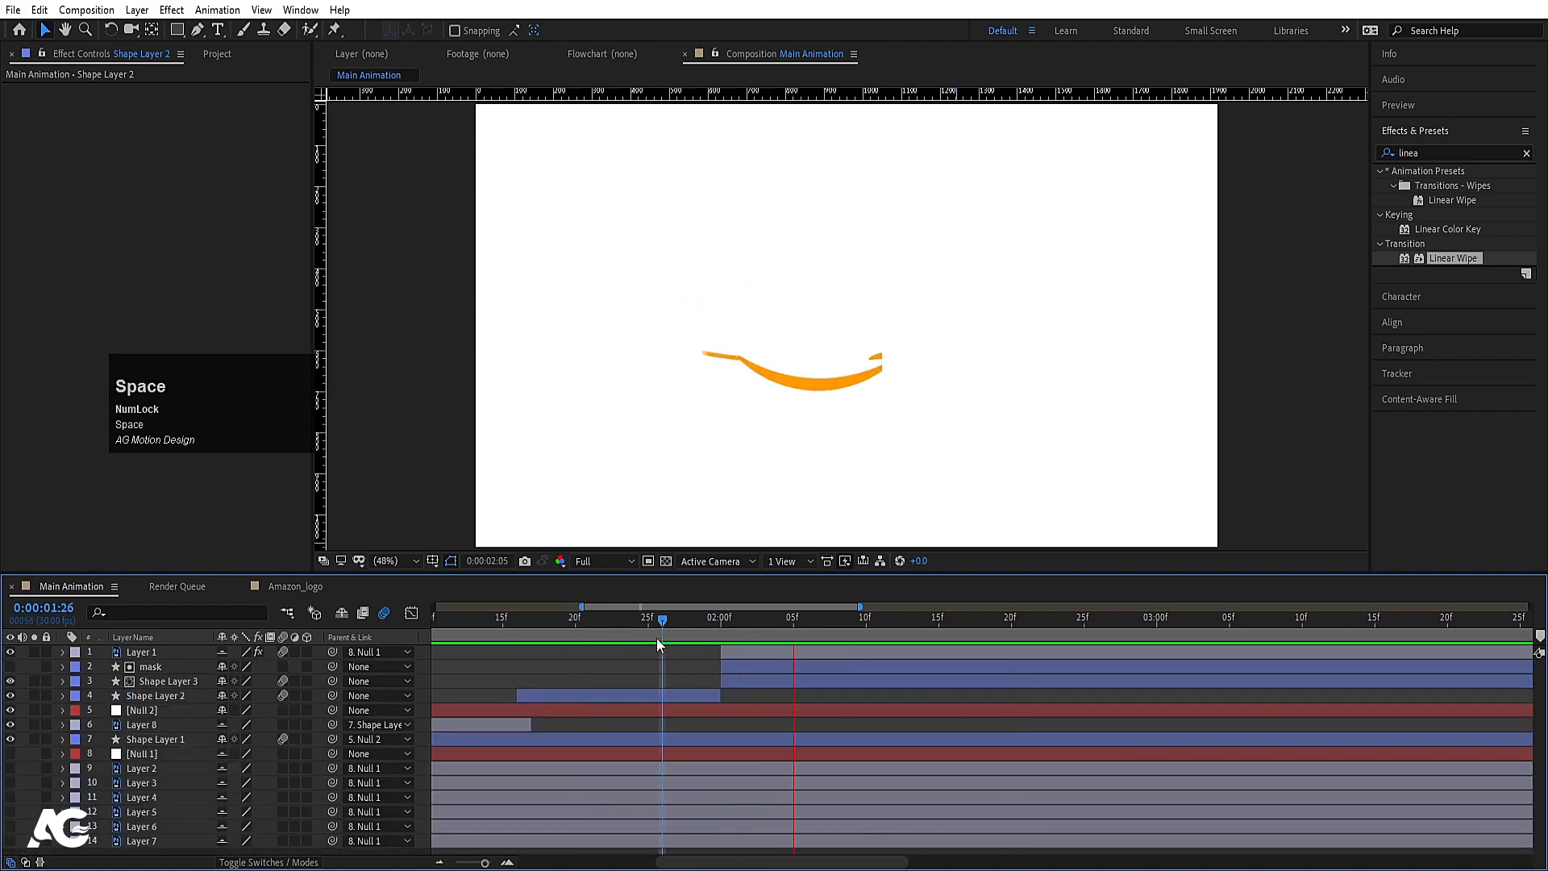
pyautogui.moveTo(766, 632); pyautogui.dragTo(750, 637)
pyautogui.click(143, 668)
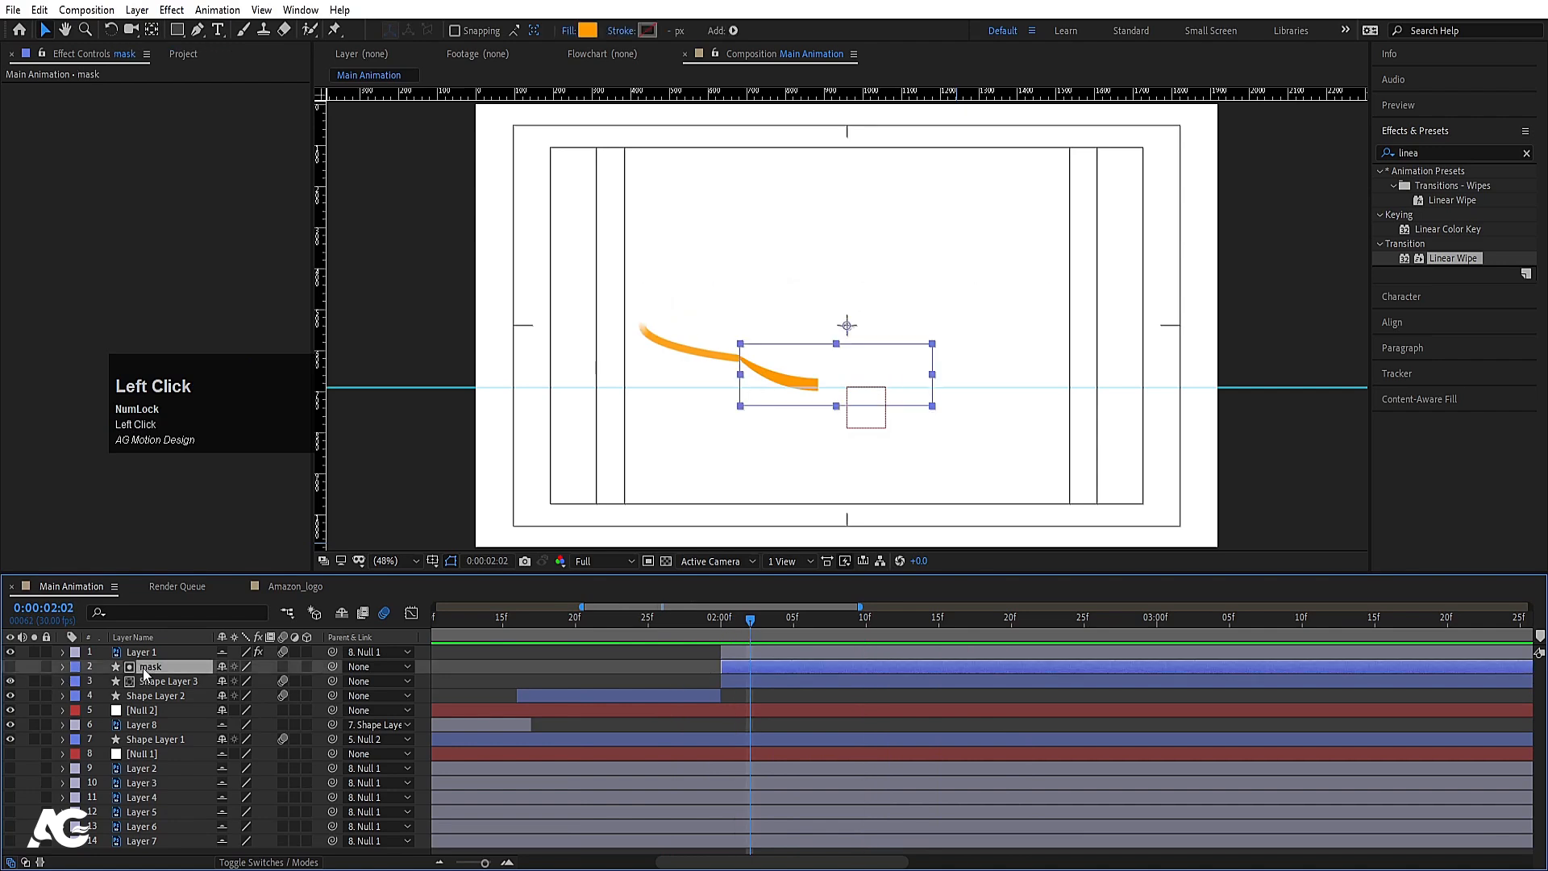
pyautogui.press('Right')
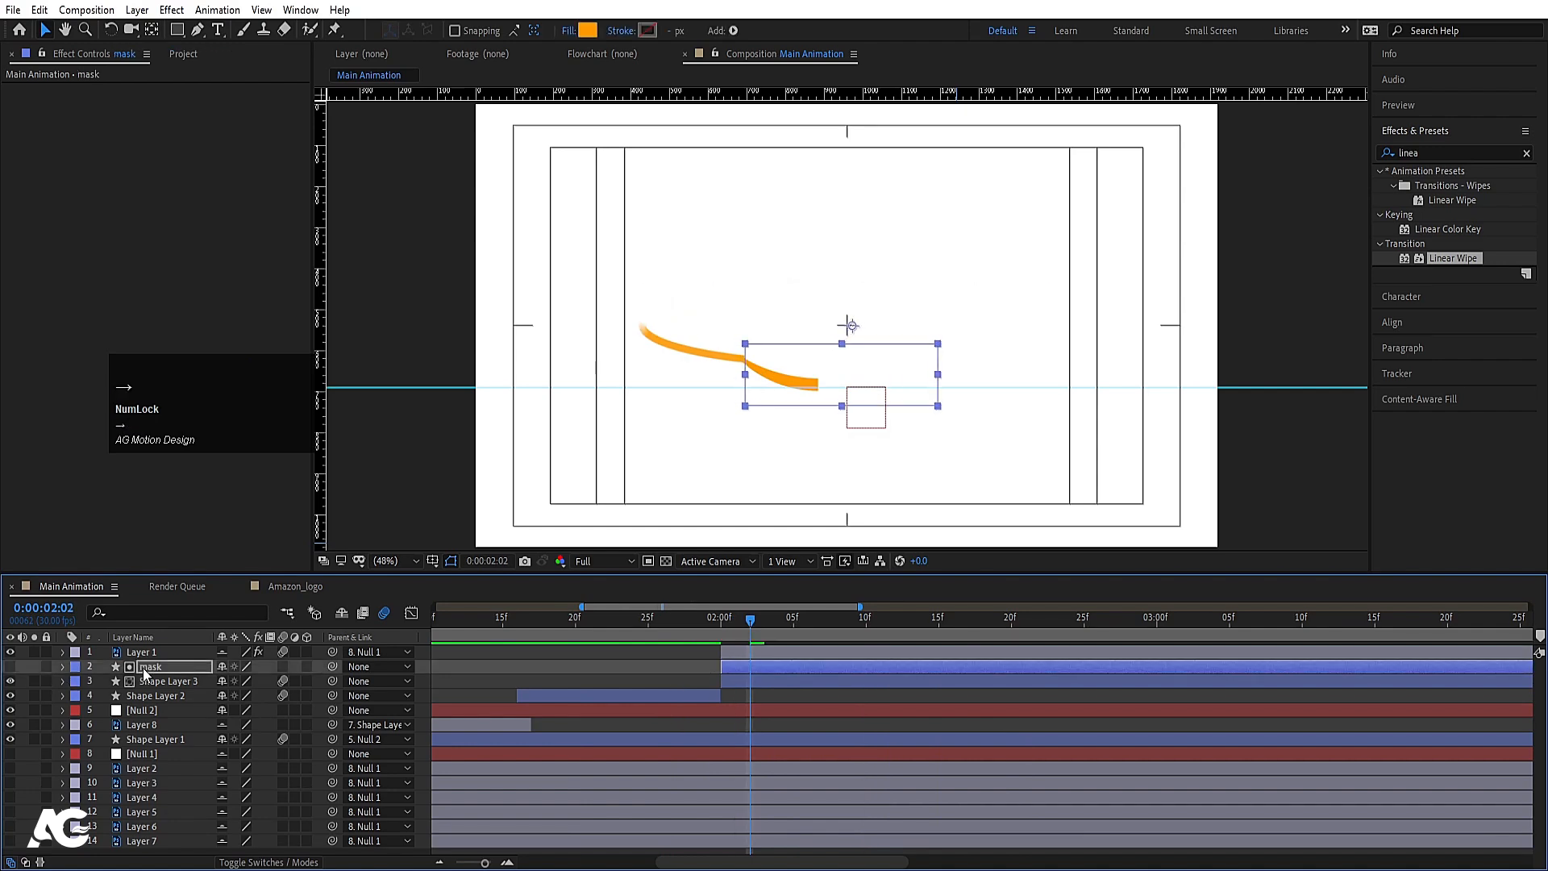
# Step: Set Shape Layer 3's stroke width keyframe at 0:00:02:04 to 8, collapse its properties and preview the thinner stroke
pyautogui.click(739, 690)
pyautogui.press('u')
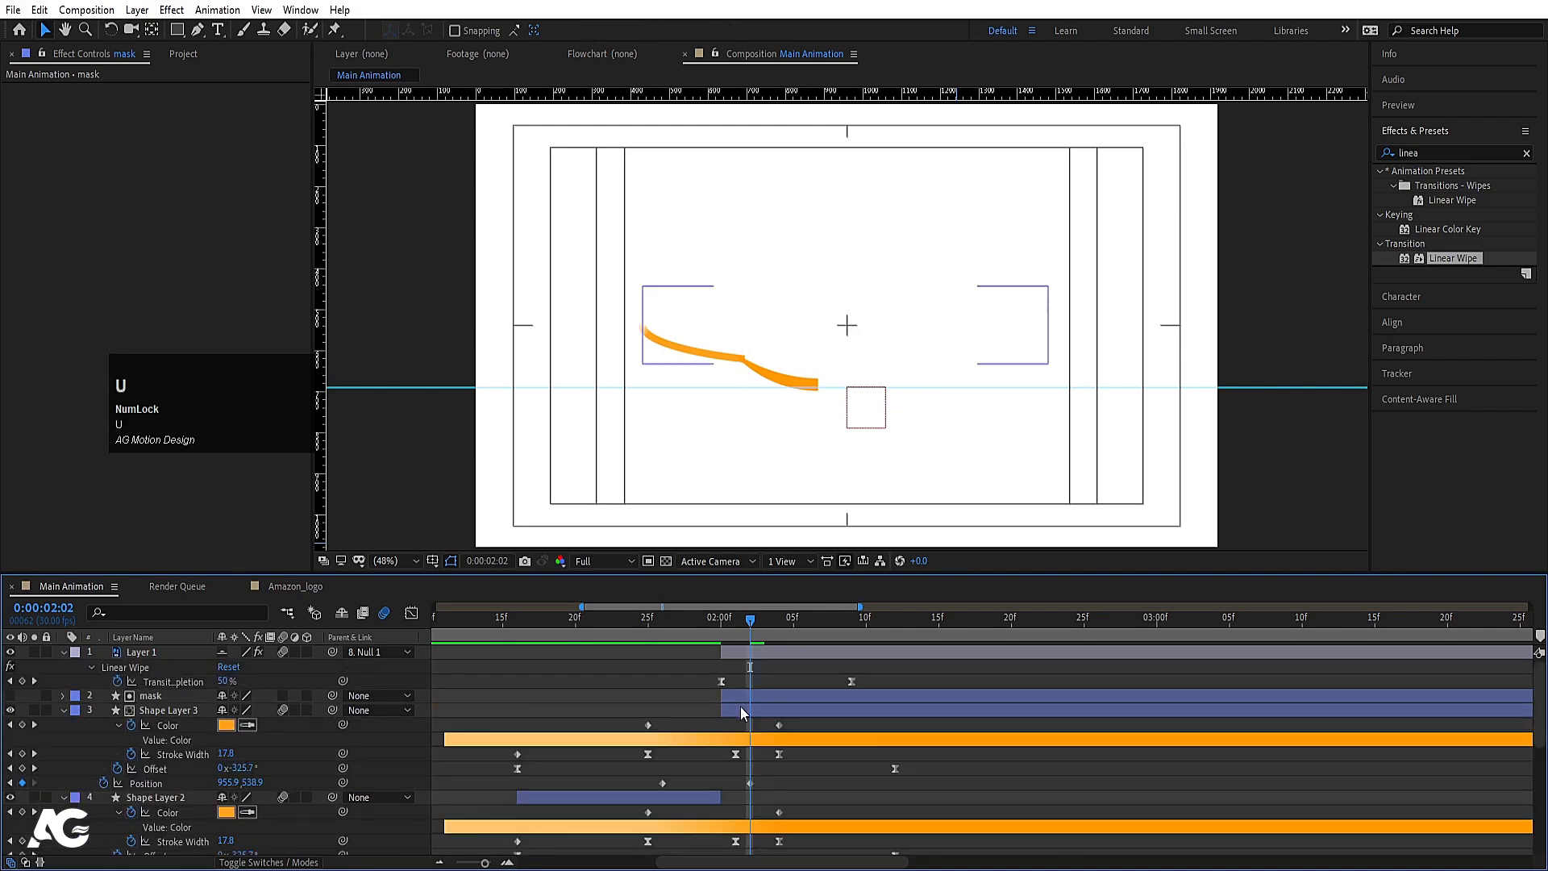
pyautogui.press('u')
pyautogui.click(758, 682)
pyautogui.press('u')
pyautogui.press('k')
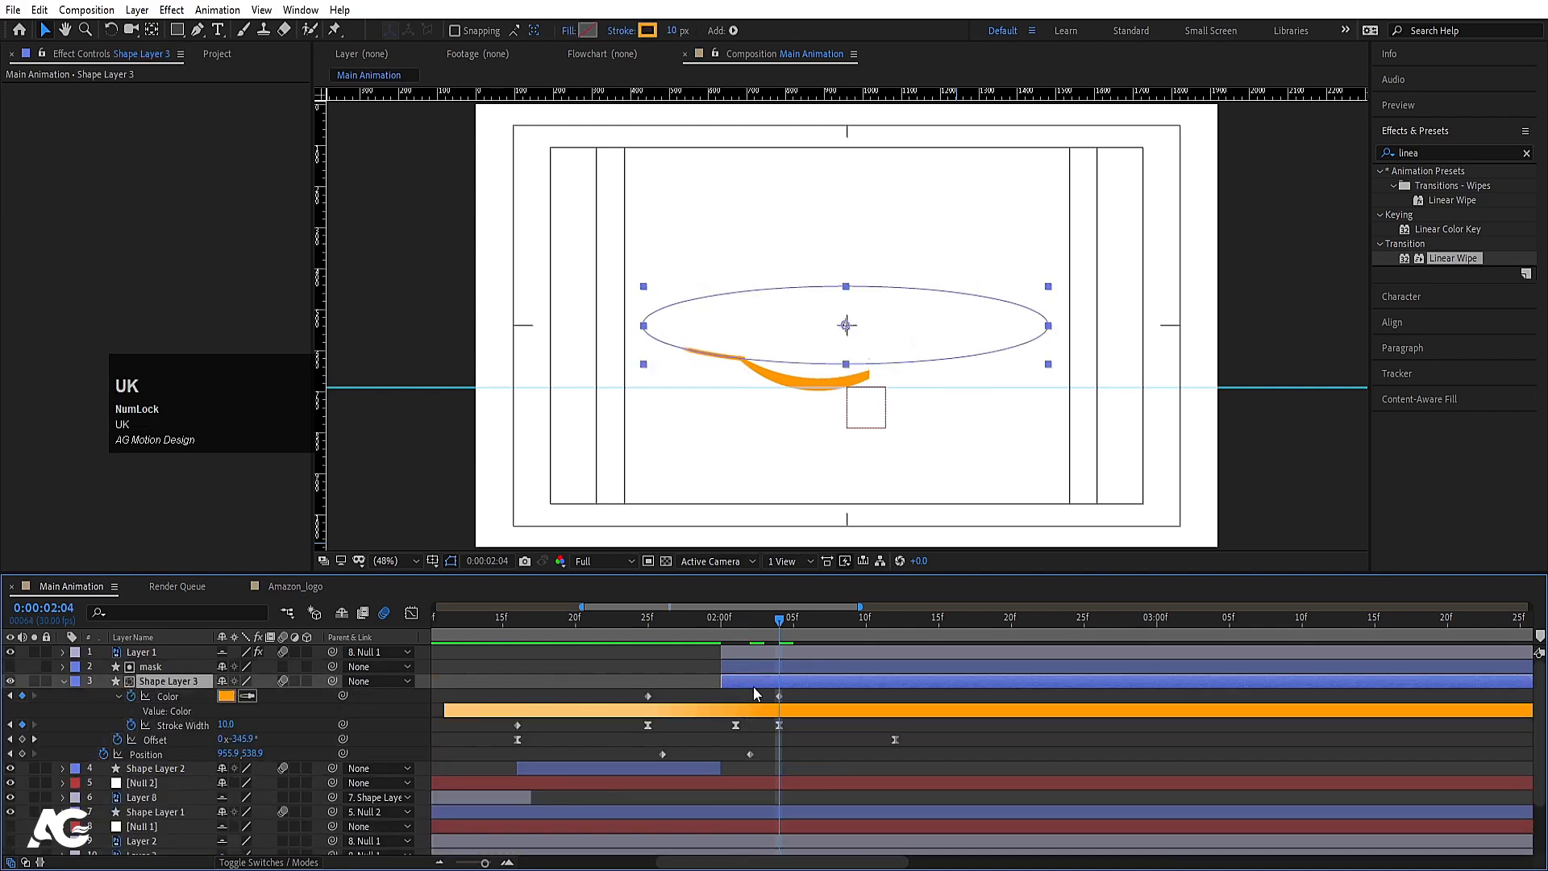
pyautogui.click(225, 724)
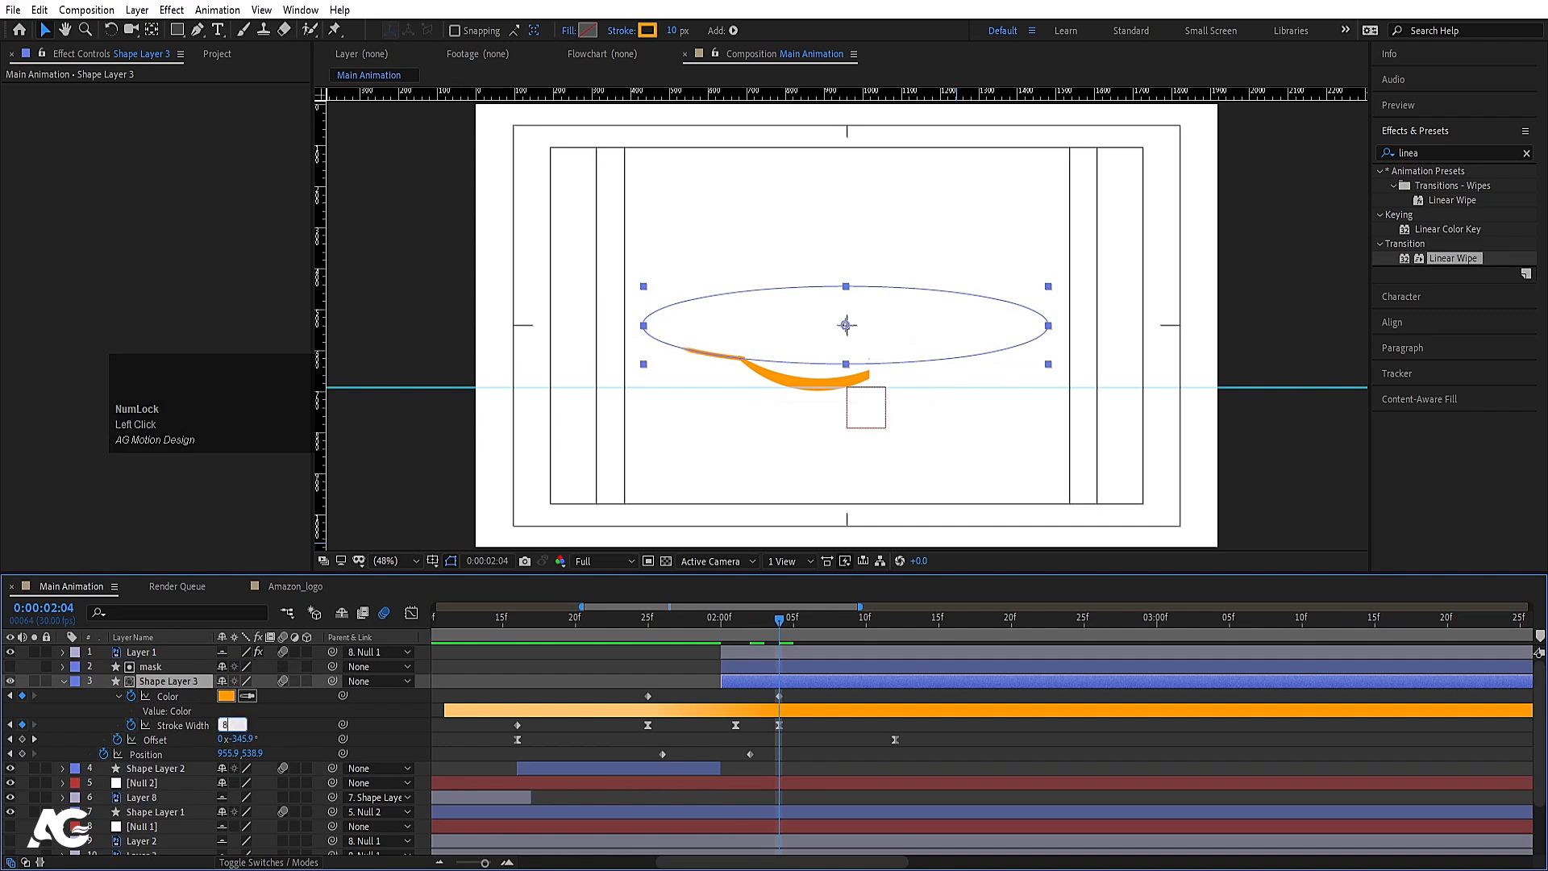
pyautogui.press('Return')
pyautogui.click(648, 677)
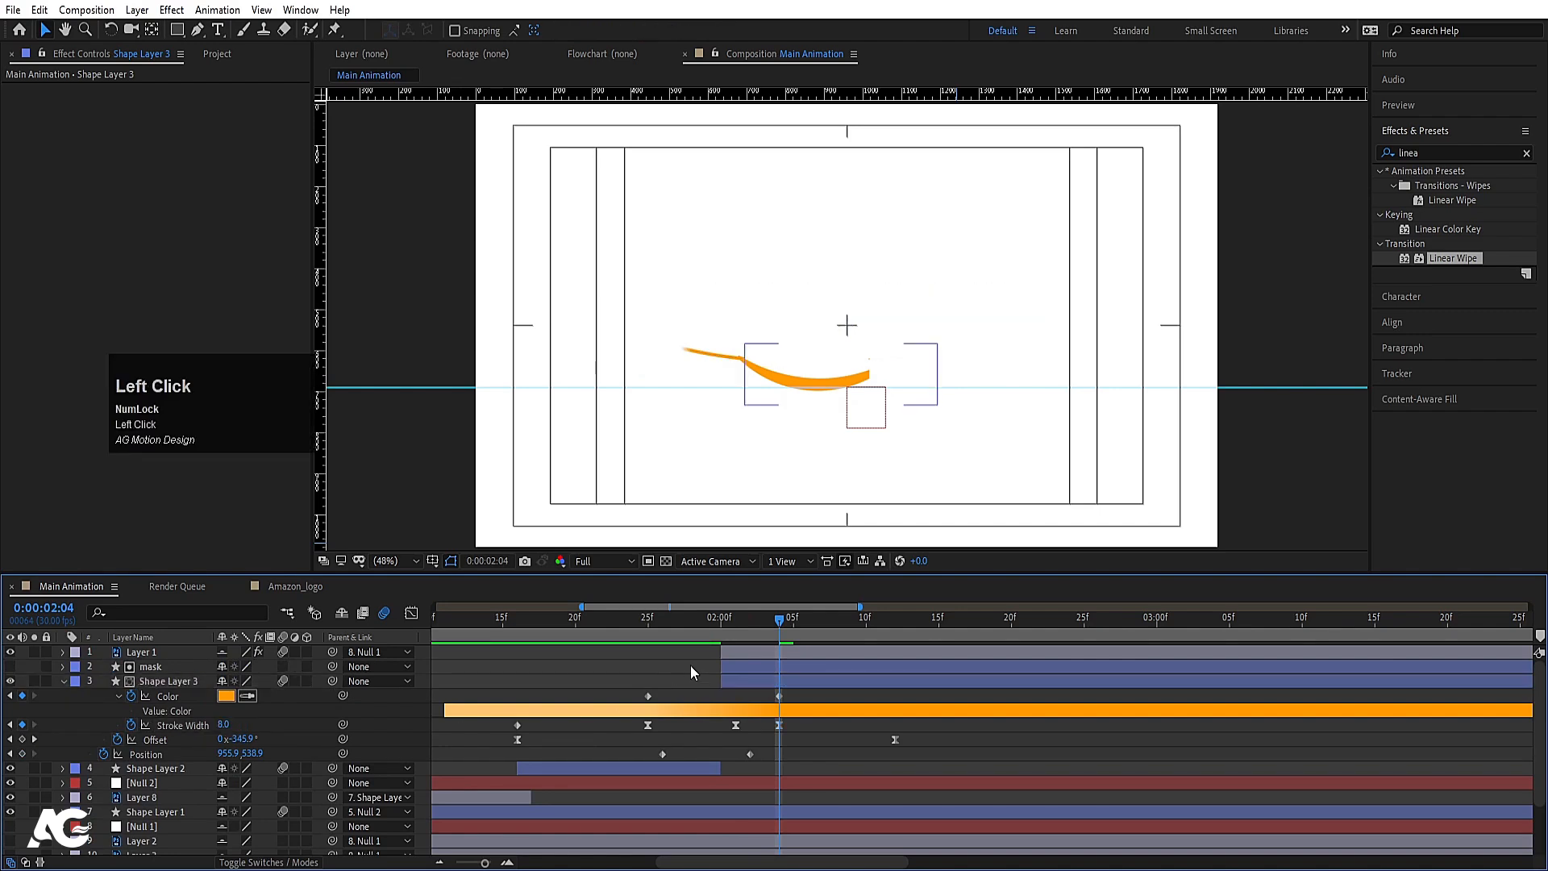
pyautogui.press('u')
pyautogui.press('u')
pyautogui.press('space')
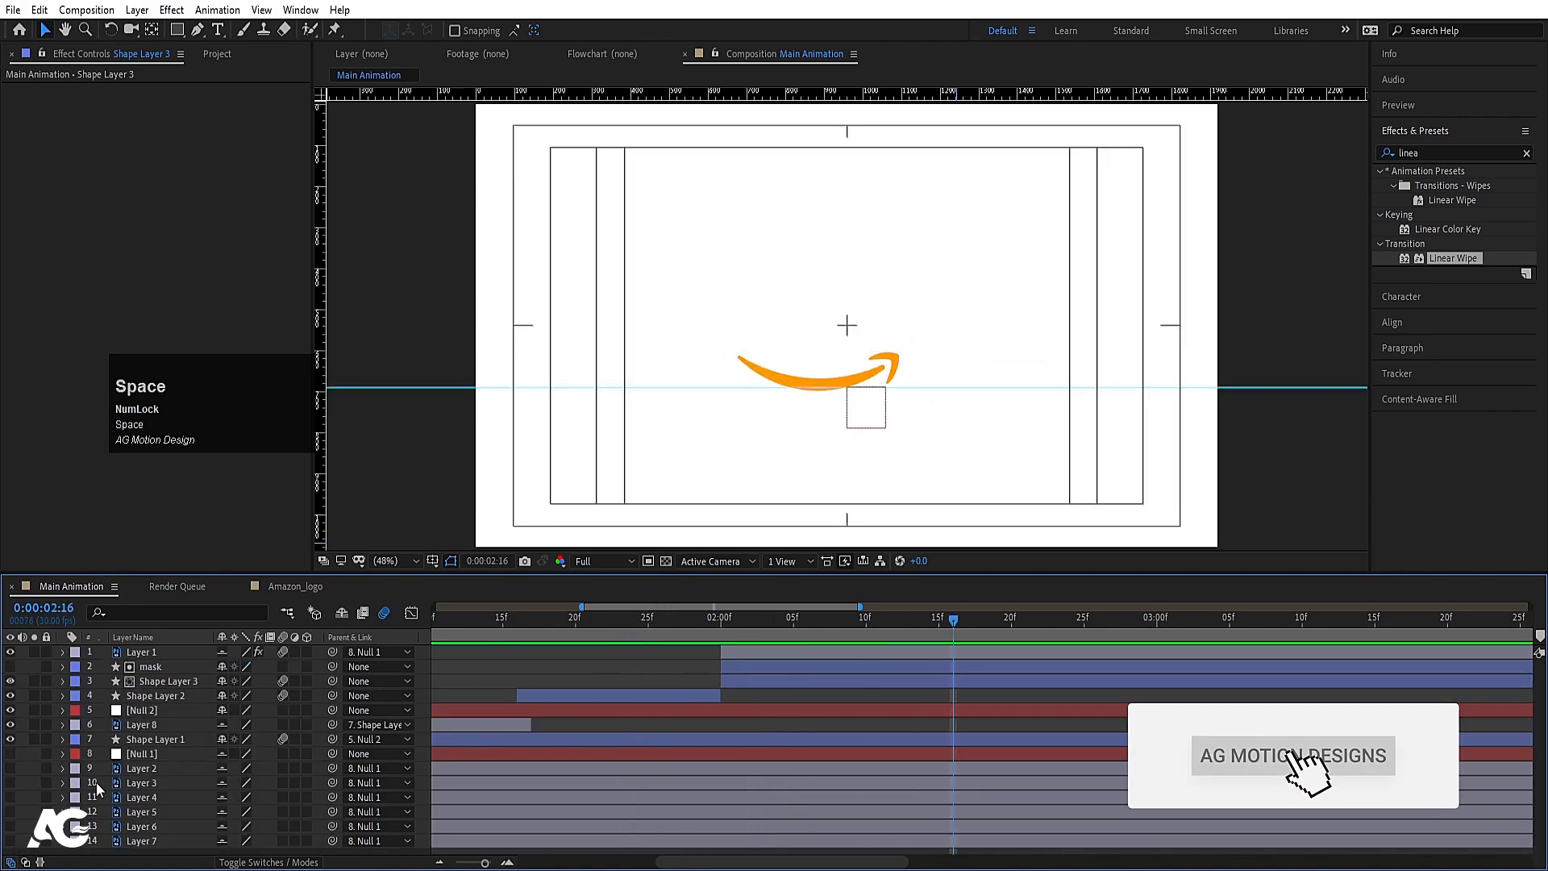
# Step: Move letter layers Layer 2 through Layer 7 to the top of the layer stack
pyautogui.moveTo(618, 627); pyautogui.dragTo(983, 672)
pyautogui.press('space')
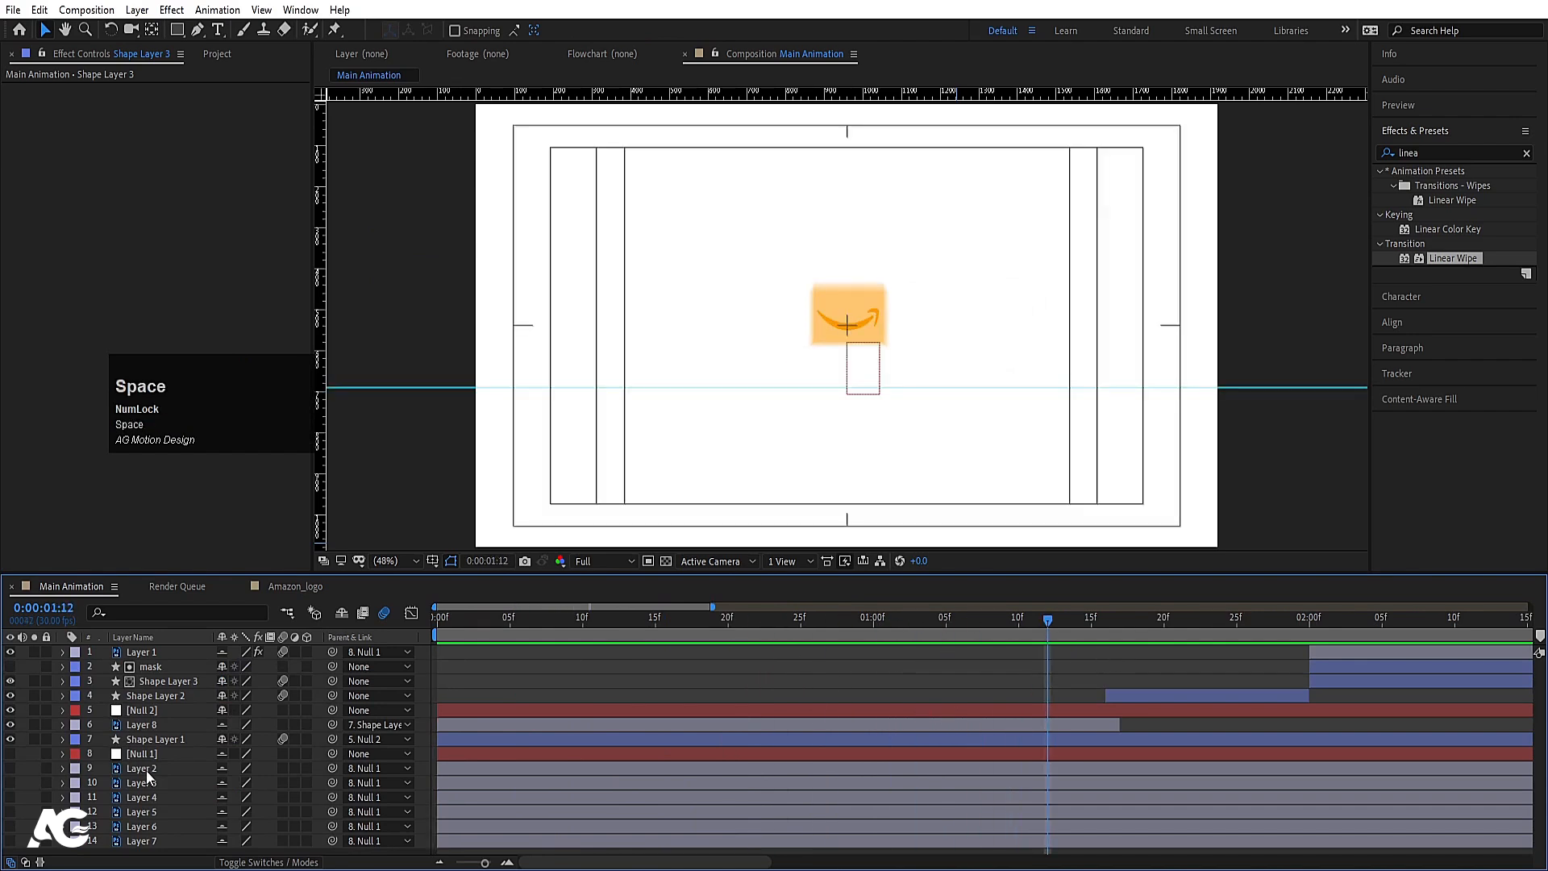
pyautogui.click(158, 767)
pyautogui.keyDown('shift'); pyautogui.click(146, 838); pyautogui.keyUp('shift')
pyautogui.moveTo(159, 777); pyautogui.dragTo(167, 657)
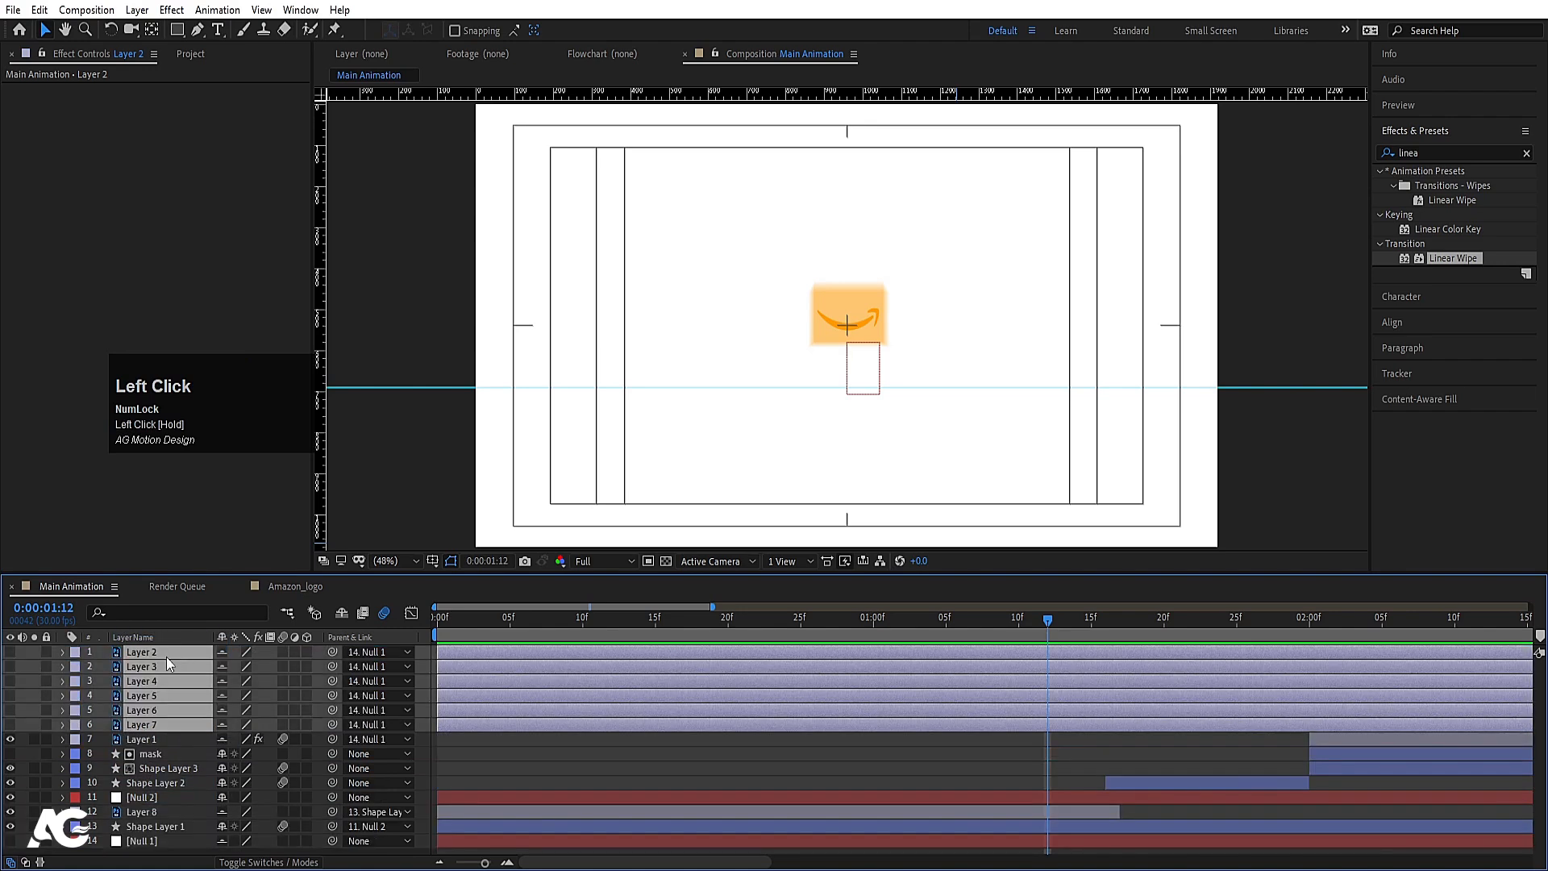
# Step: Make Layers 2 through 7 start at 0:00:01:12 and turn on their visibility
pyautogui.moveTo(1076, 620); pyautogui.dragTo(1046, 633)
pyautogui.press('[')
pyautogui.click(11, 652)
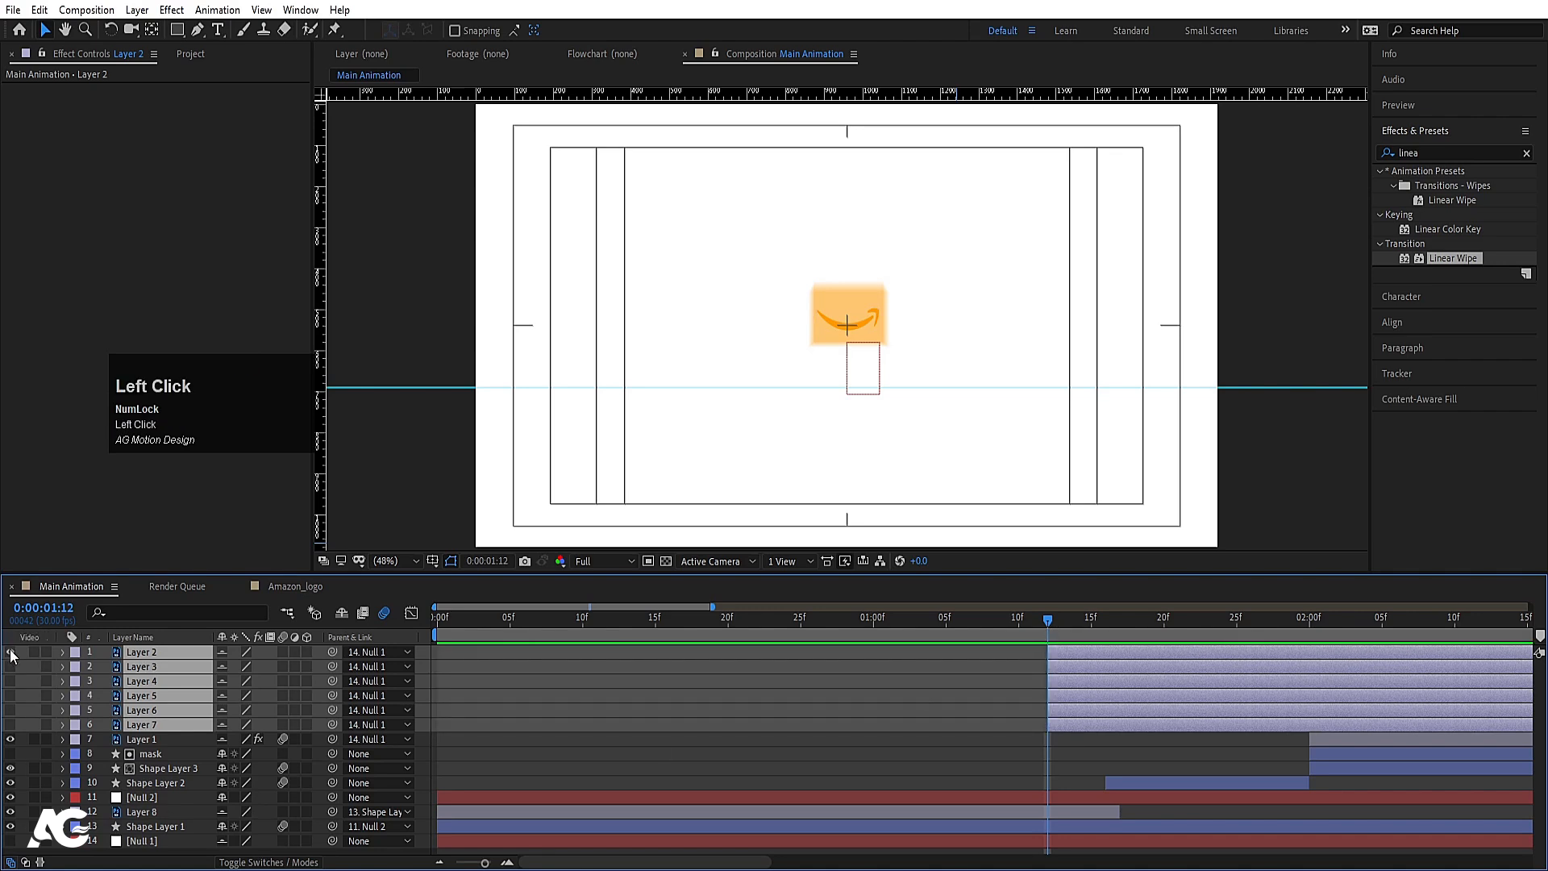
# Step: Keyframe the position and rotation of all six letter layers at 0:00:01:12
pyautogui.press('p')
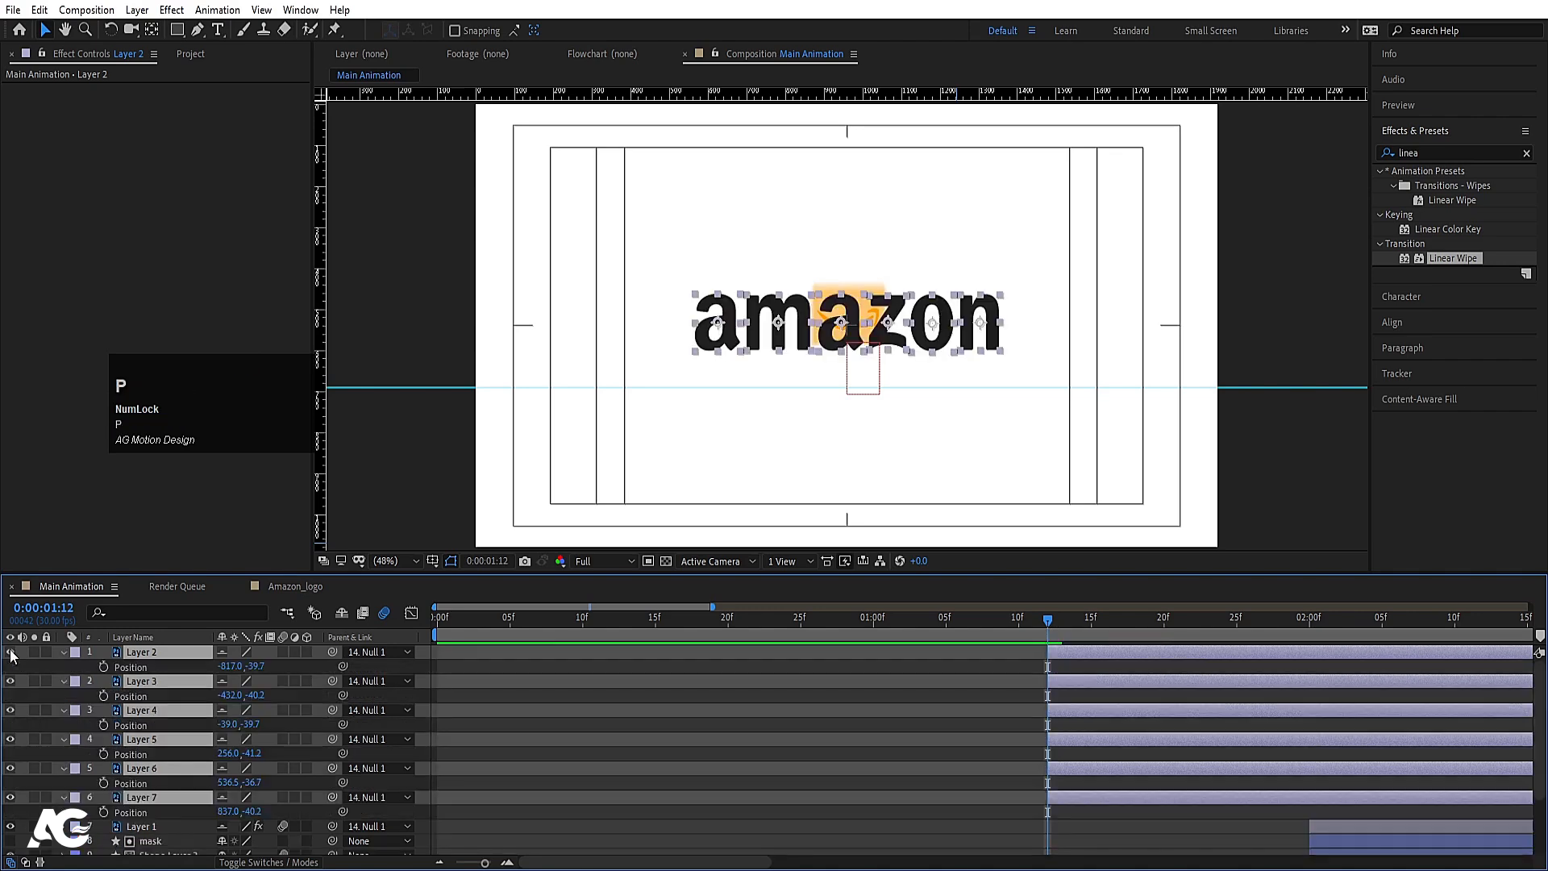
pyautogui.click(104, 666)
pyautogui.press('r')
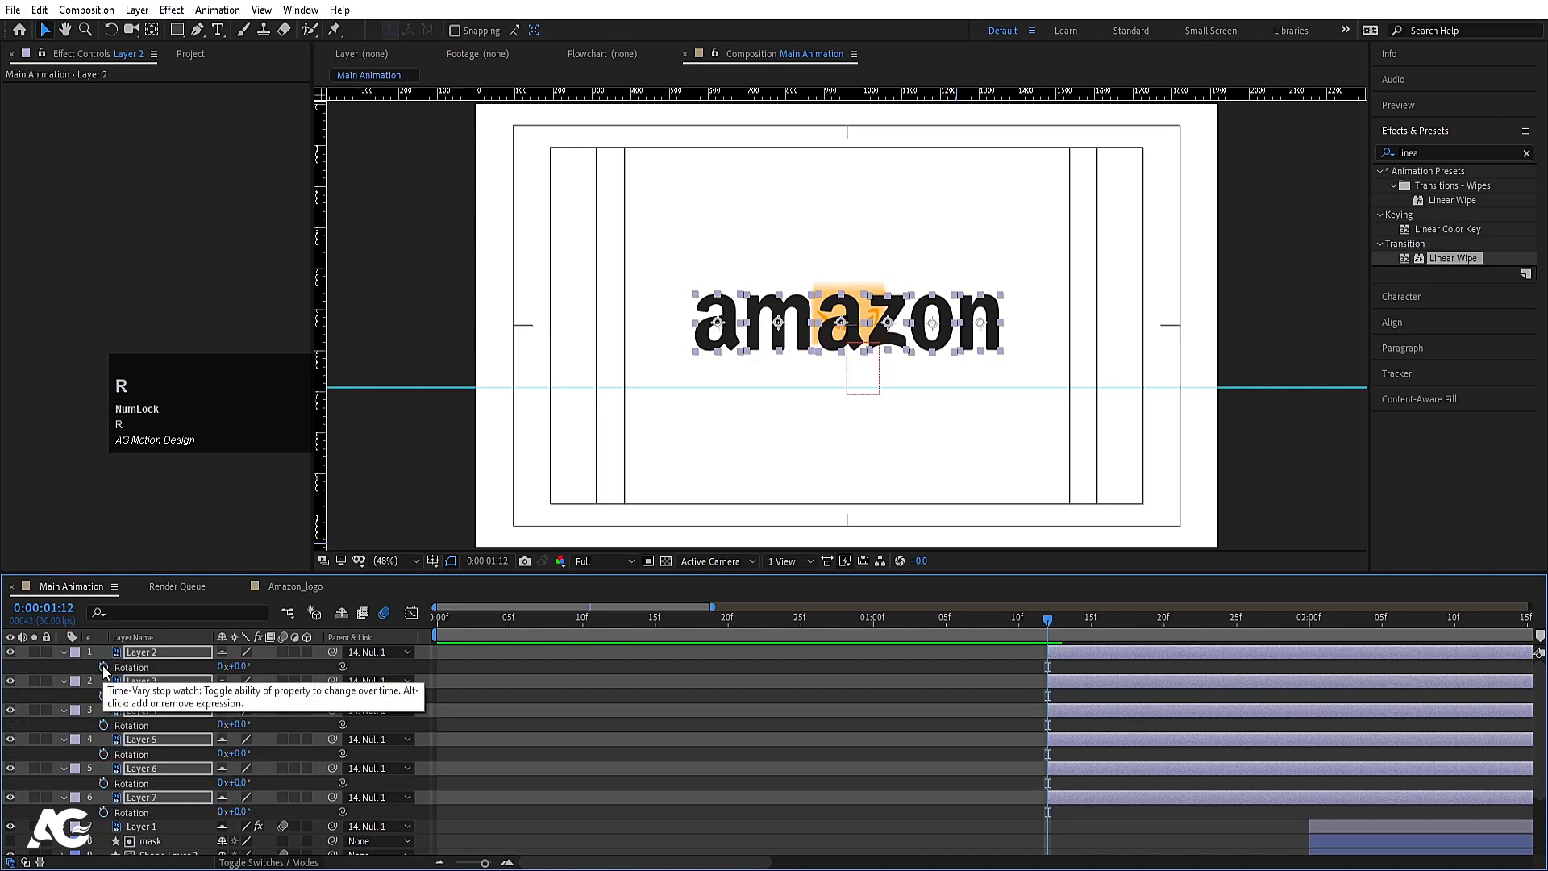
pyautogui.click(103, 665)
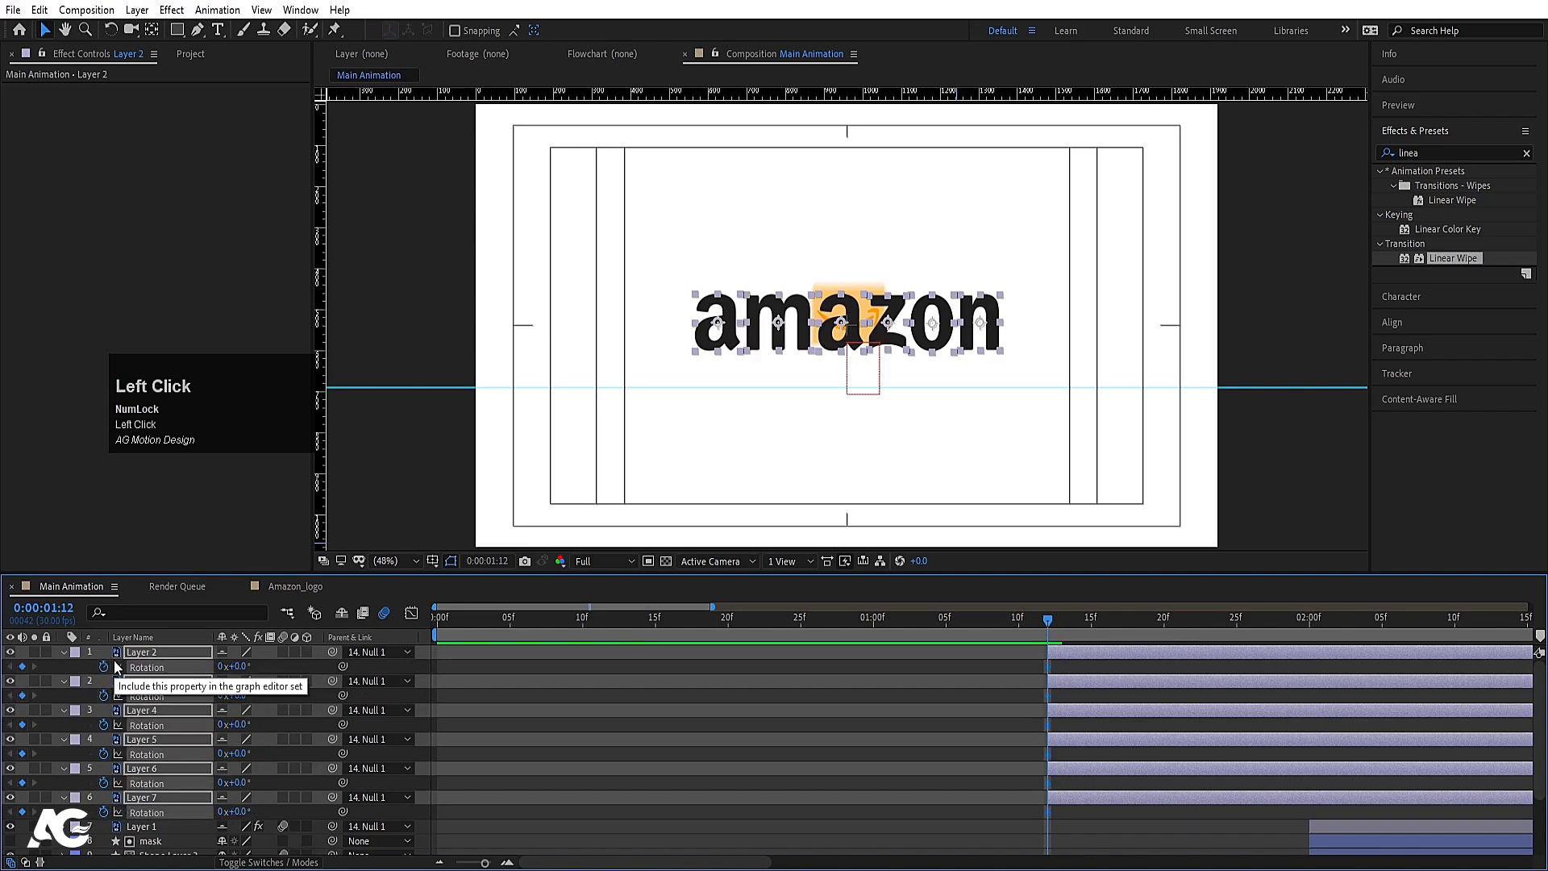
pyautogui.hotkey('shift', 'p')
# Step: Add position keyframes at 0:00:02:02 to hold the letters in their final logo layout
pyautogui.press('space')
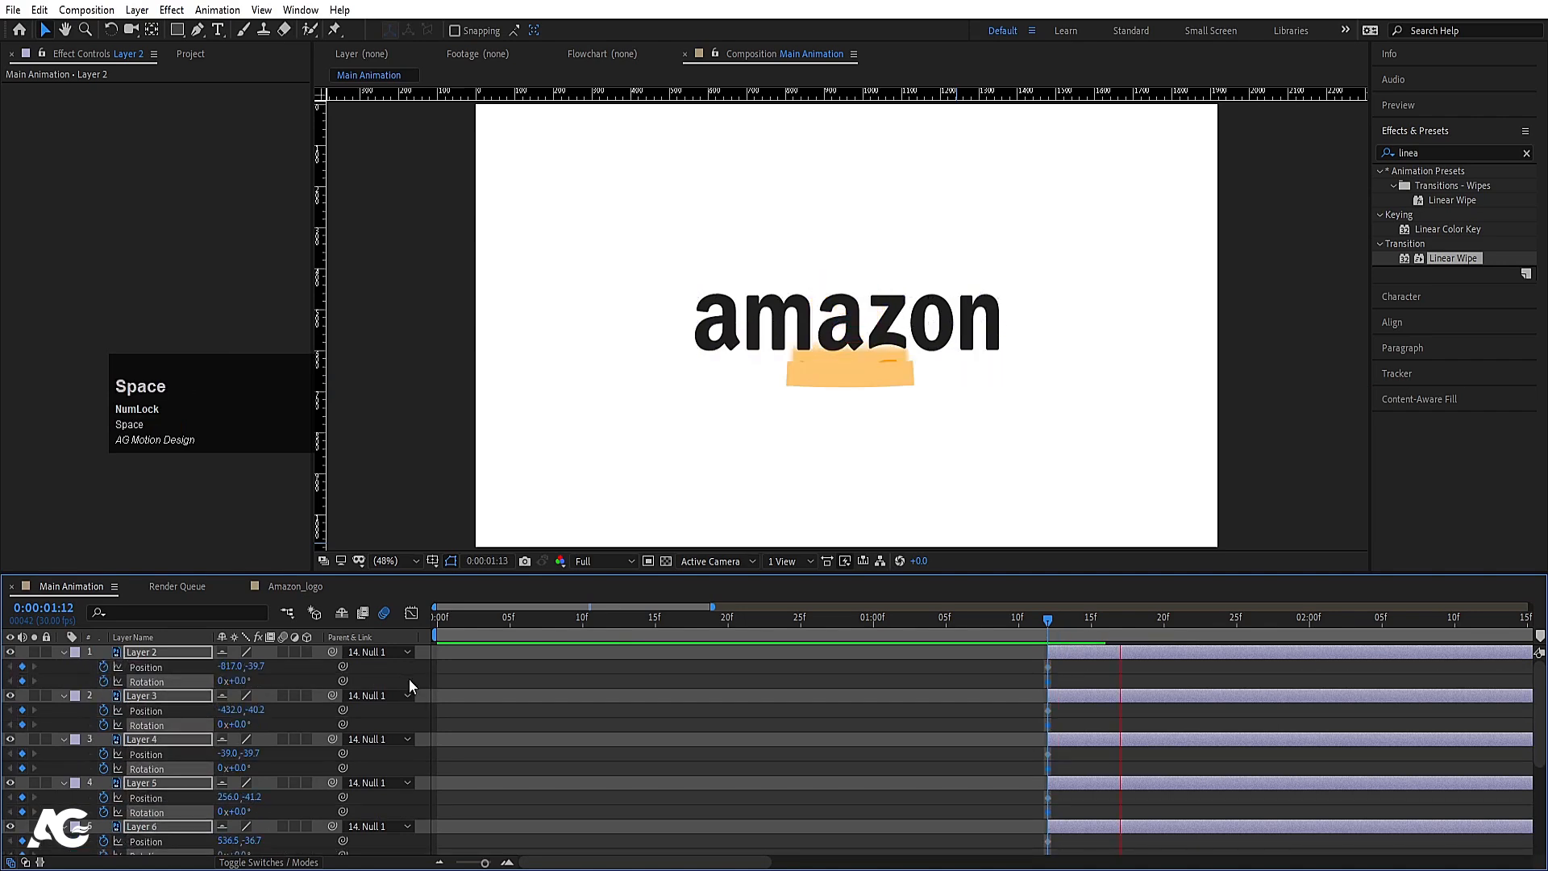
pyautogui.press('-')
pyautogui.press('space')
pyautogui.press('space')
pyautogui.click(22, 666)
pyautogui.moveTo(887, 619); pyautogui.dragTo(891, 620)
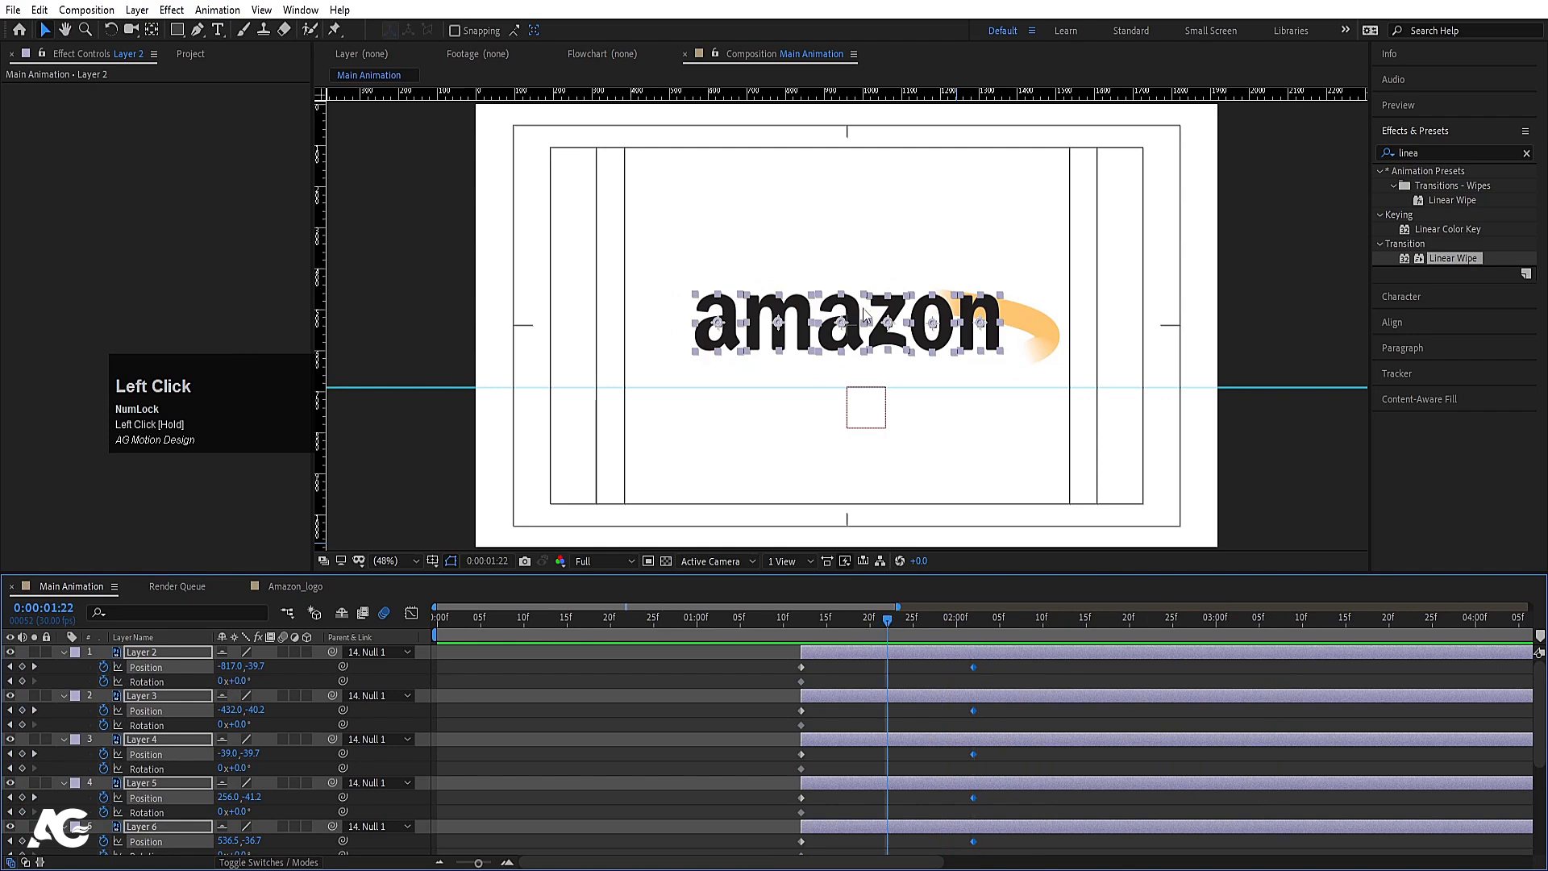
pyautogui.moveTo(258, 666); pyautogui.dragTo(180, 666)
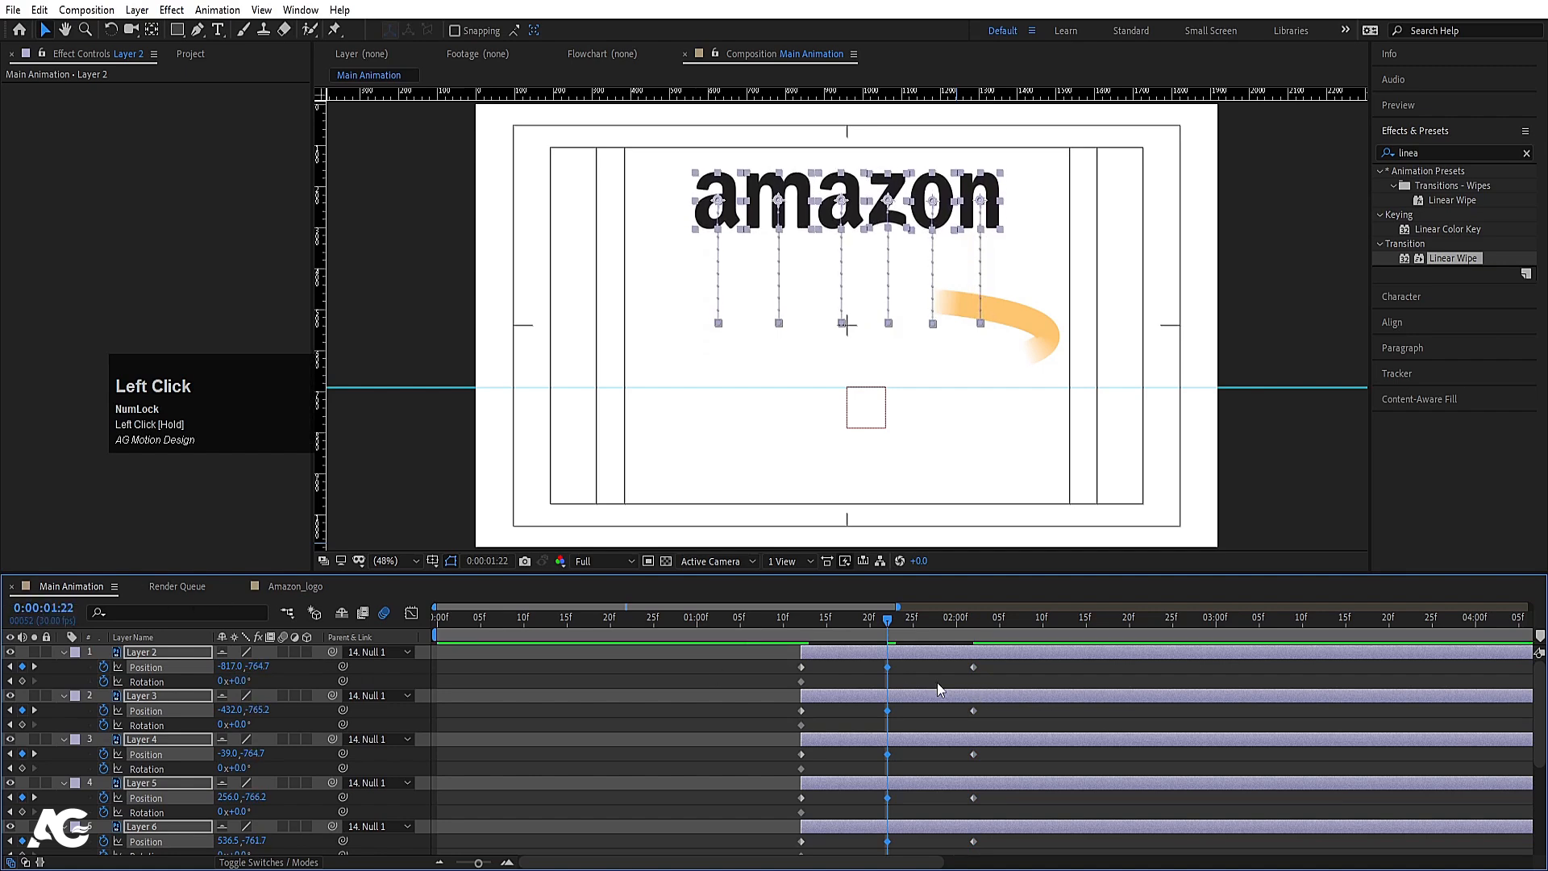
pyautogui.press('Delete')
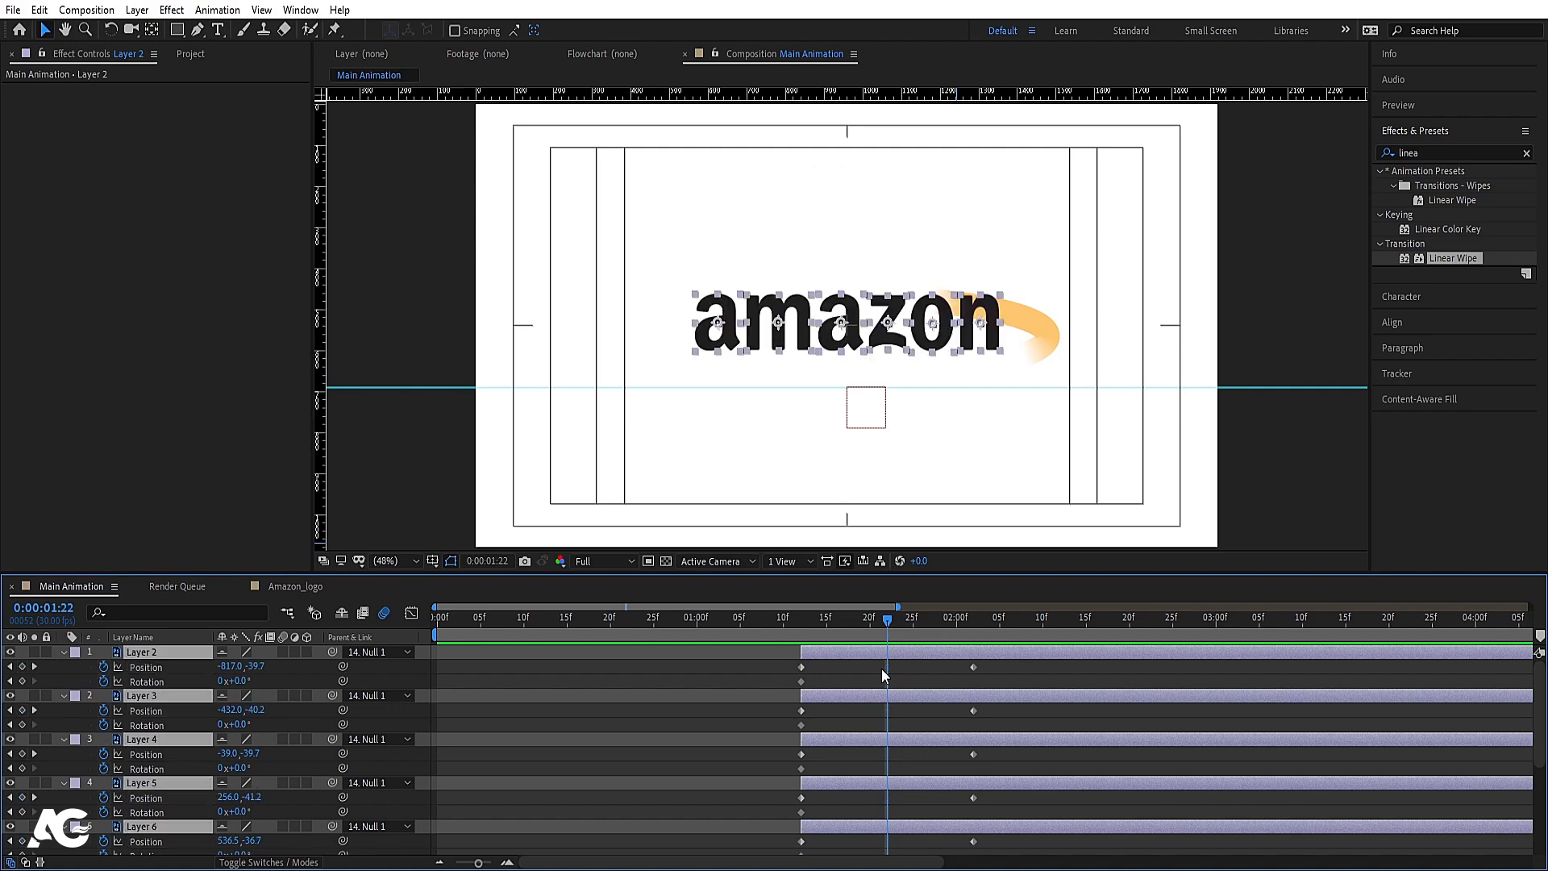
# Step: Align the six letters by their horizontal centers at 0:00:01:12 until they stack over the box, and preview them spreading out
pyautogui.press('k')
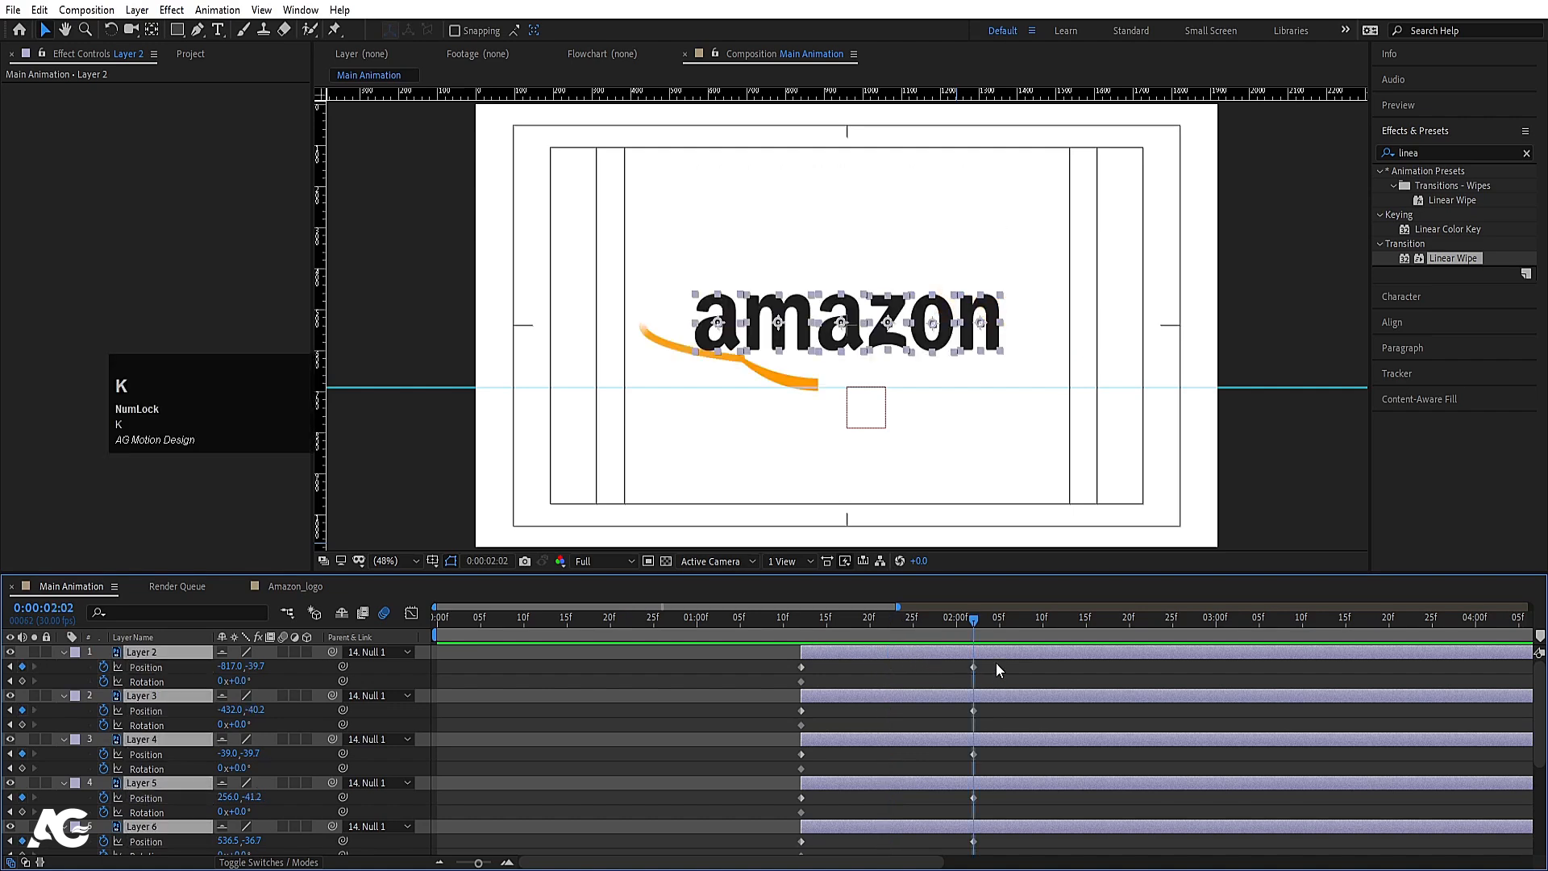
pyautogui.press('j')
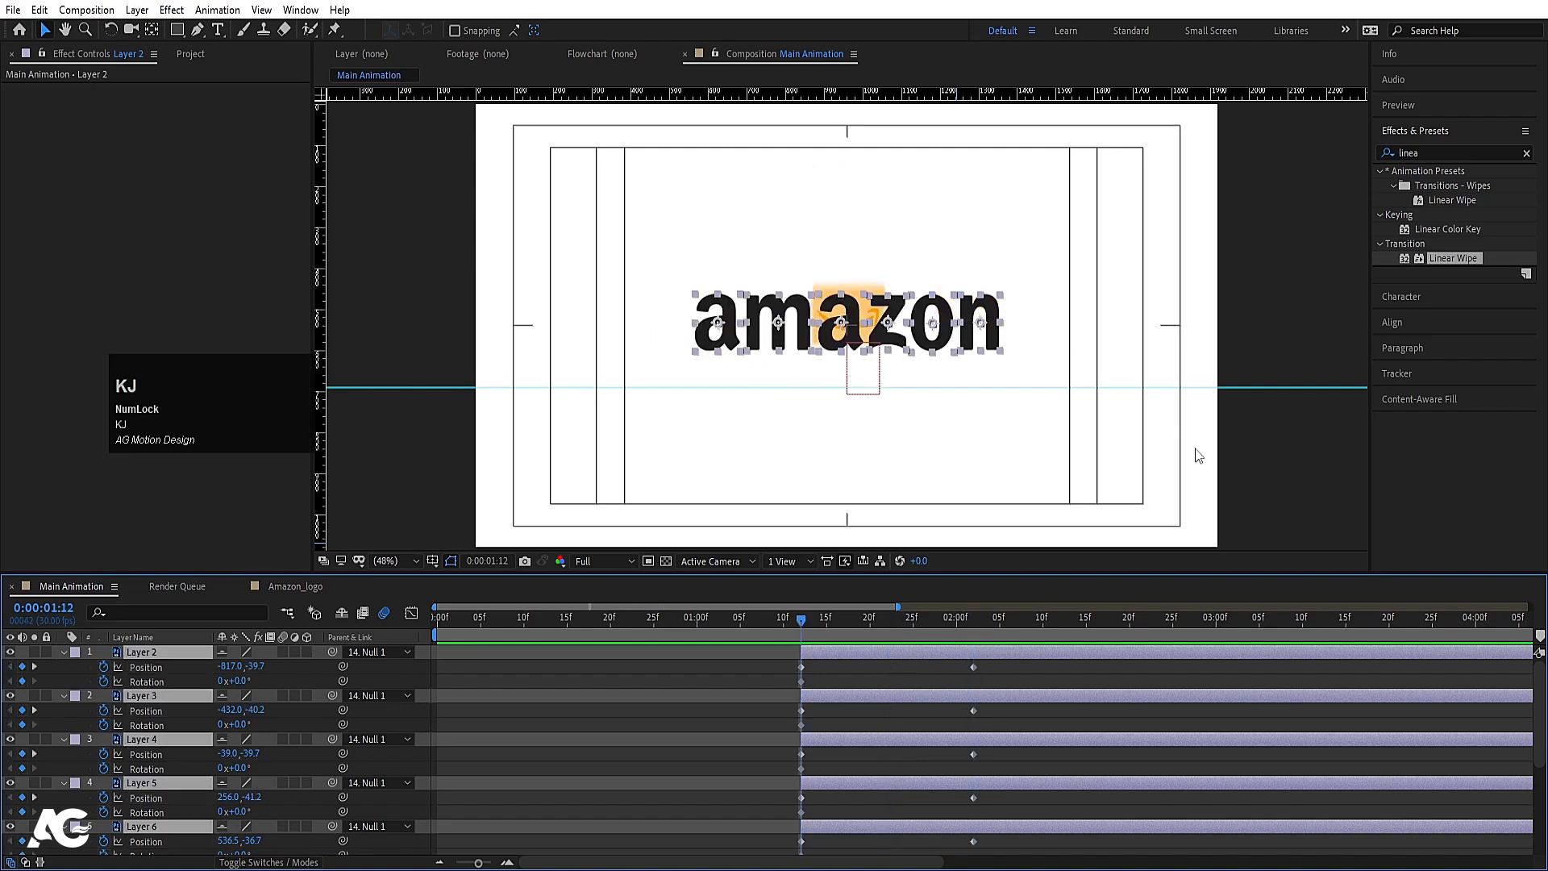
pyautogui.click(1405, 321)
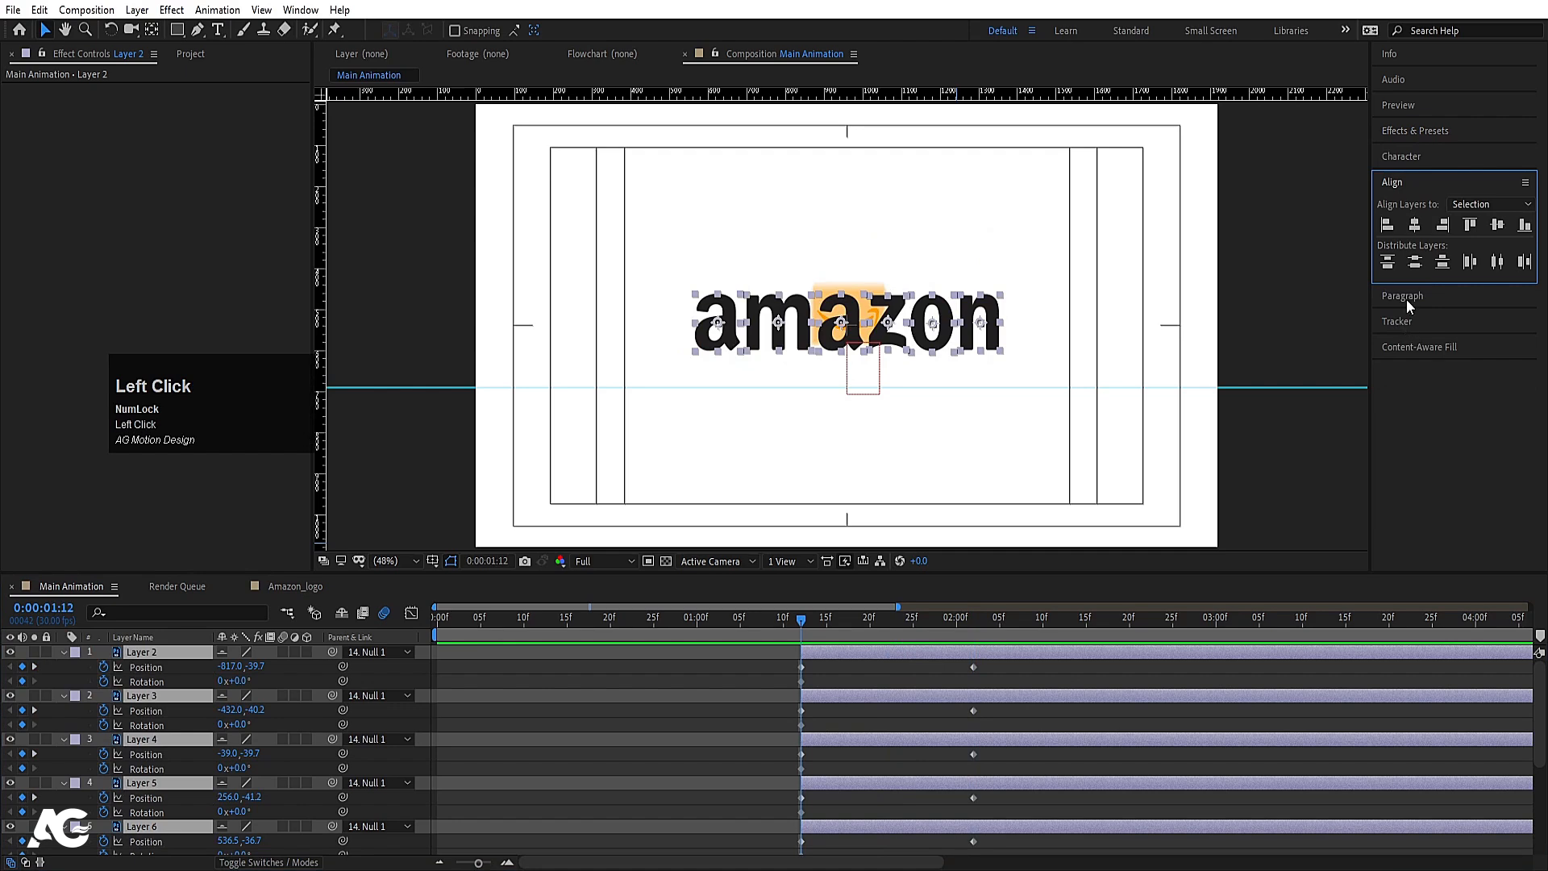
pyautogui.click(1419, 226)
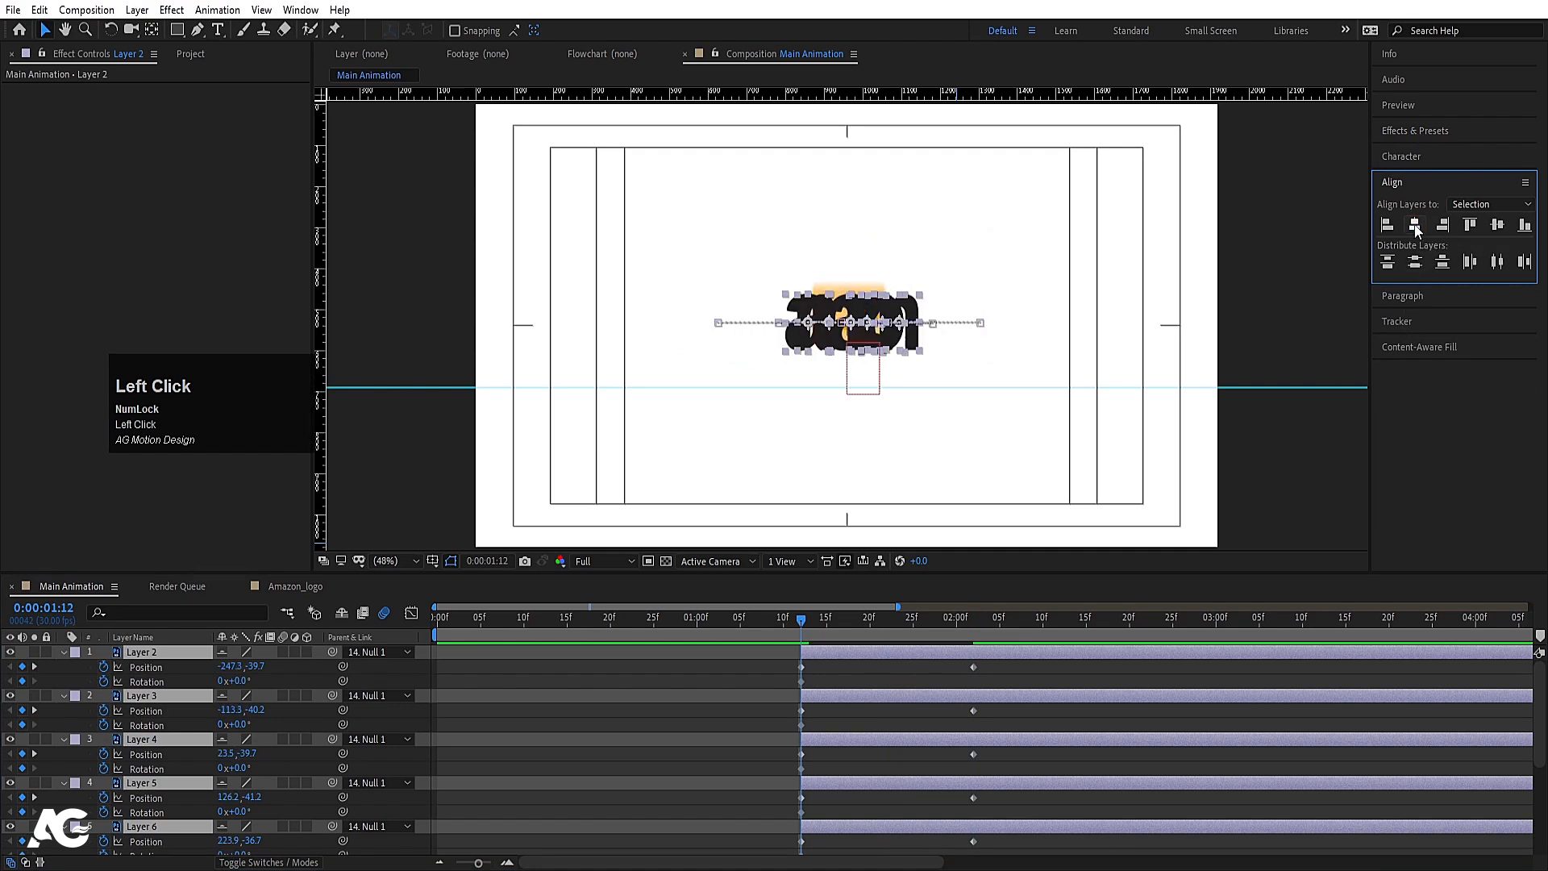
pyautogui.click(1417, 228)
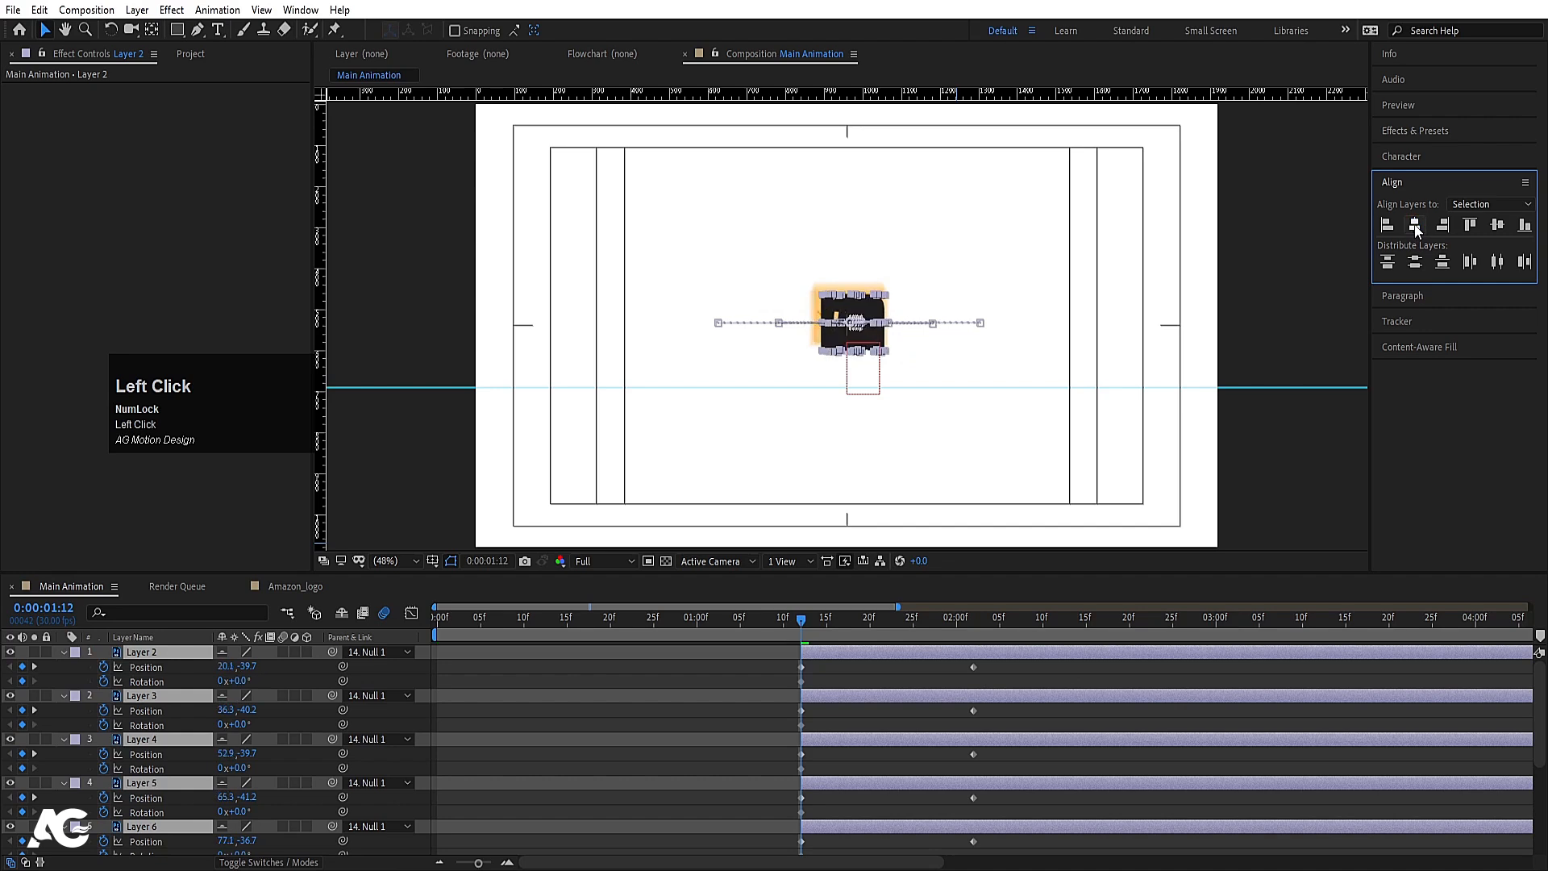
pyautogui.press('space')
# Step: Raise all six letters at 0:00:01:22, bringing Layer 2's Y position to -857.7
pyautogui.click(893, 623)
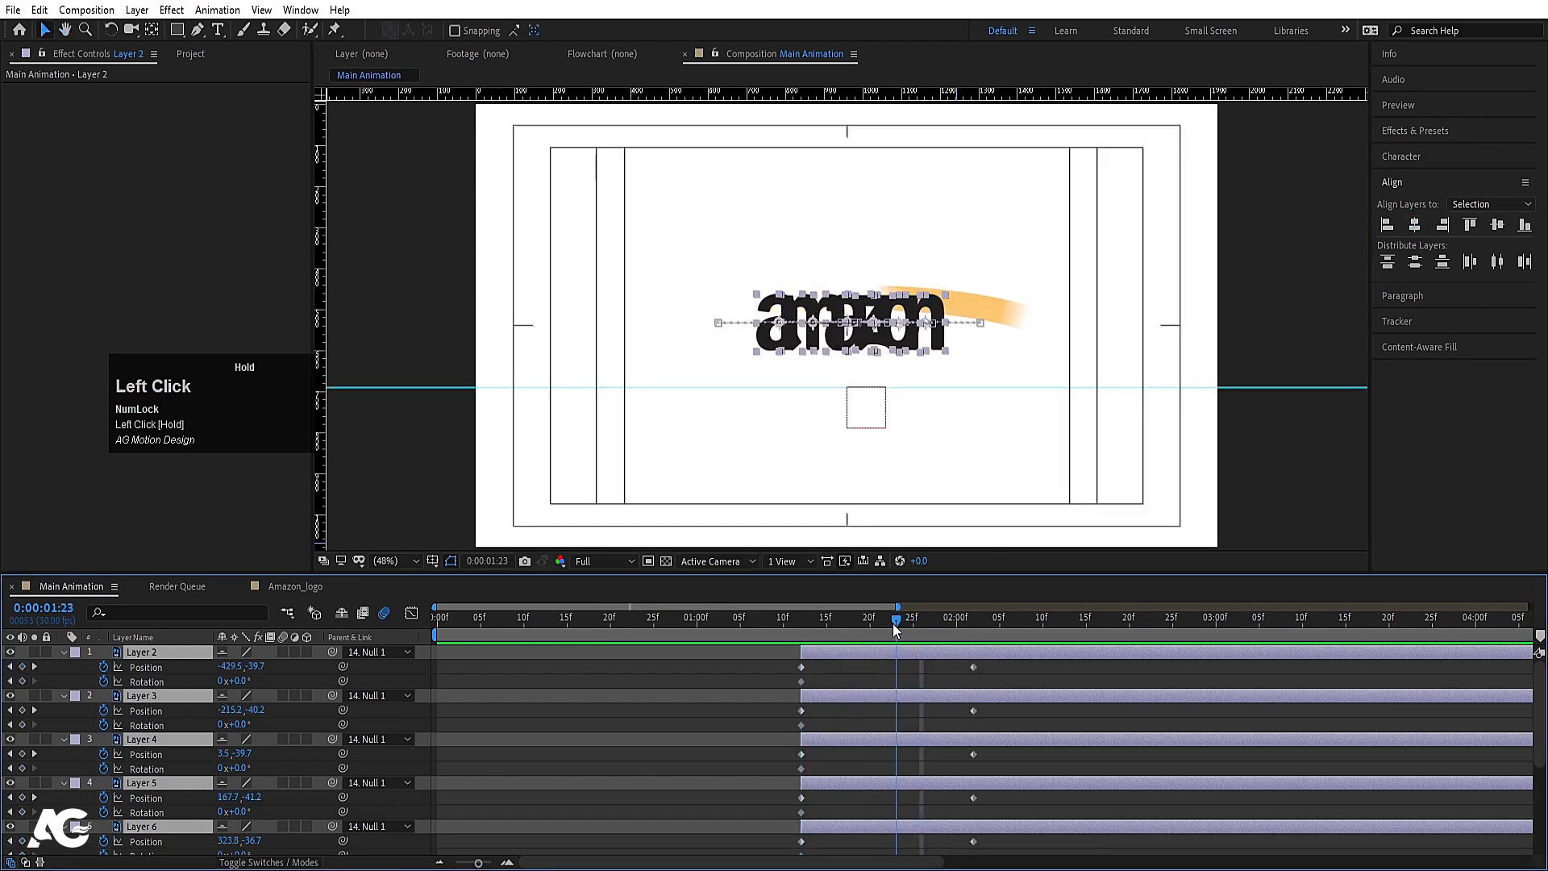
pyautogui.scroll(-1, 884, 737)
pyautogui.scroll(1, 883, 737)
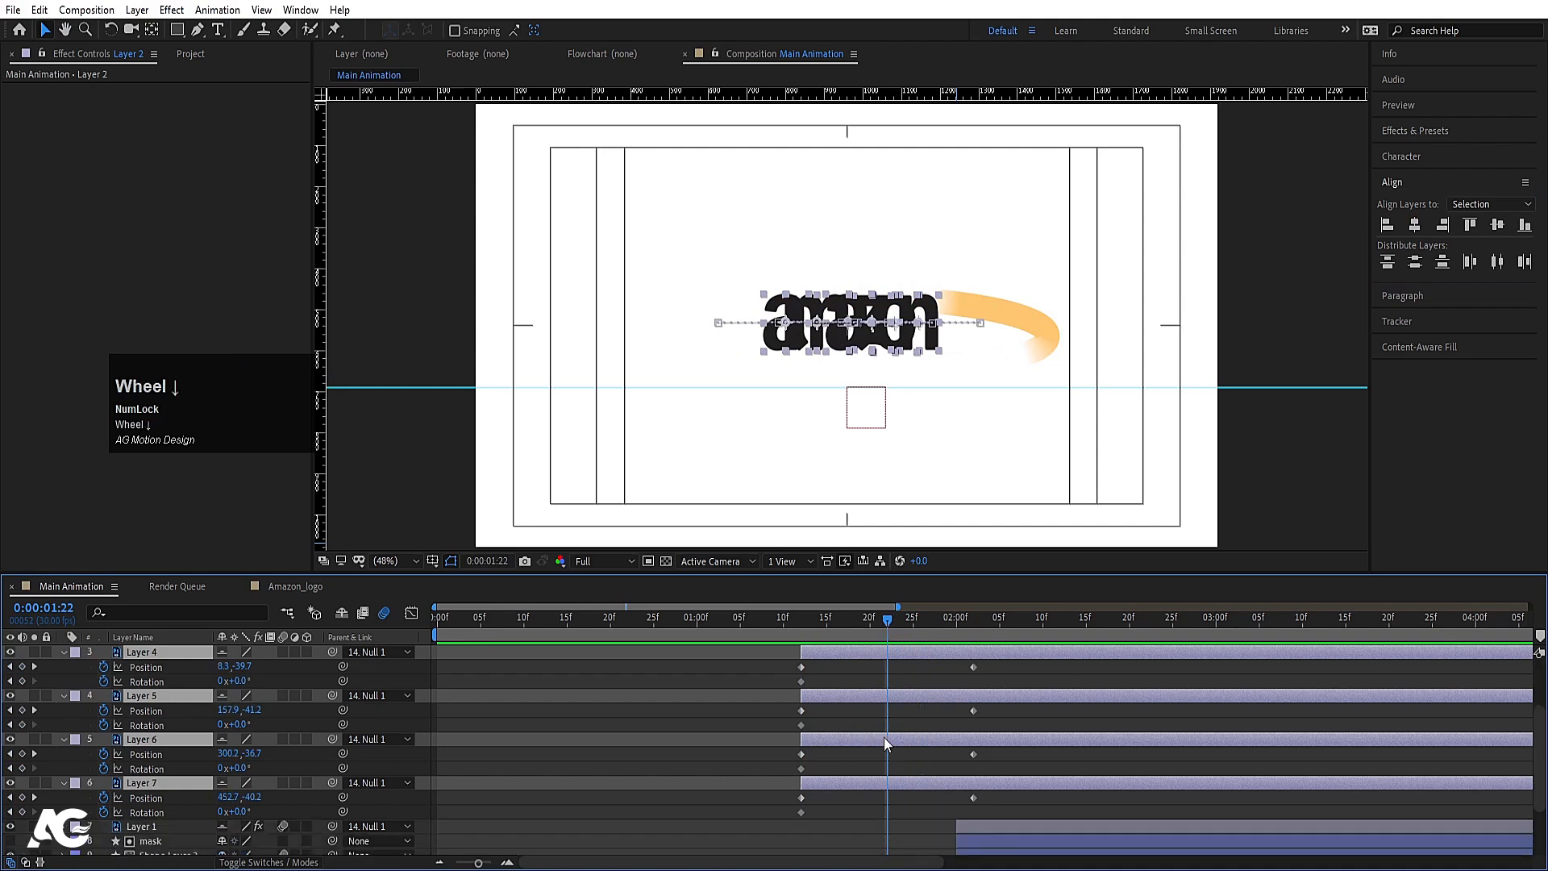
pyautogui.moveTo(255, 665); pyautogui.dragTo(189, 663)
# Step: Apply Easy Ease to all position keyframes of Layers 2 through 7
pyautogui.press('p')
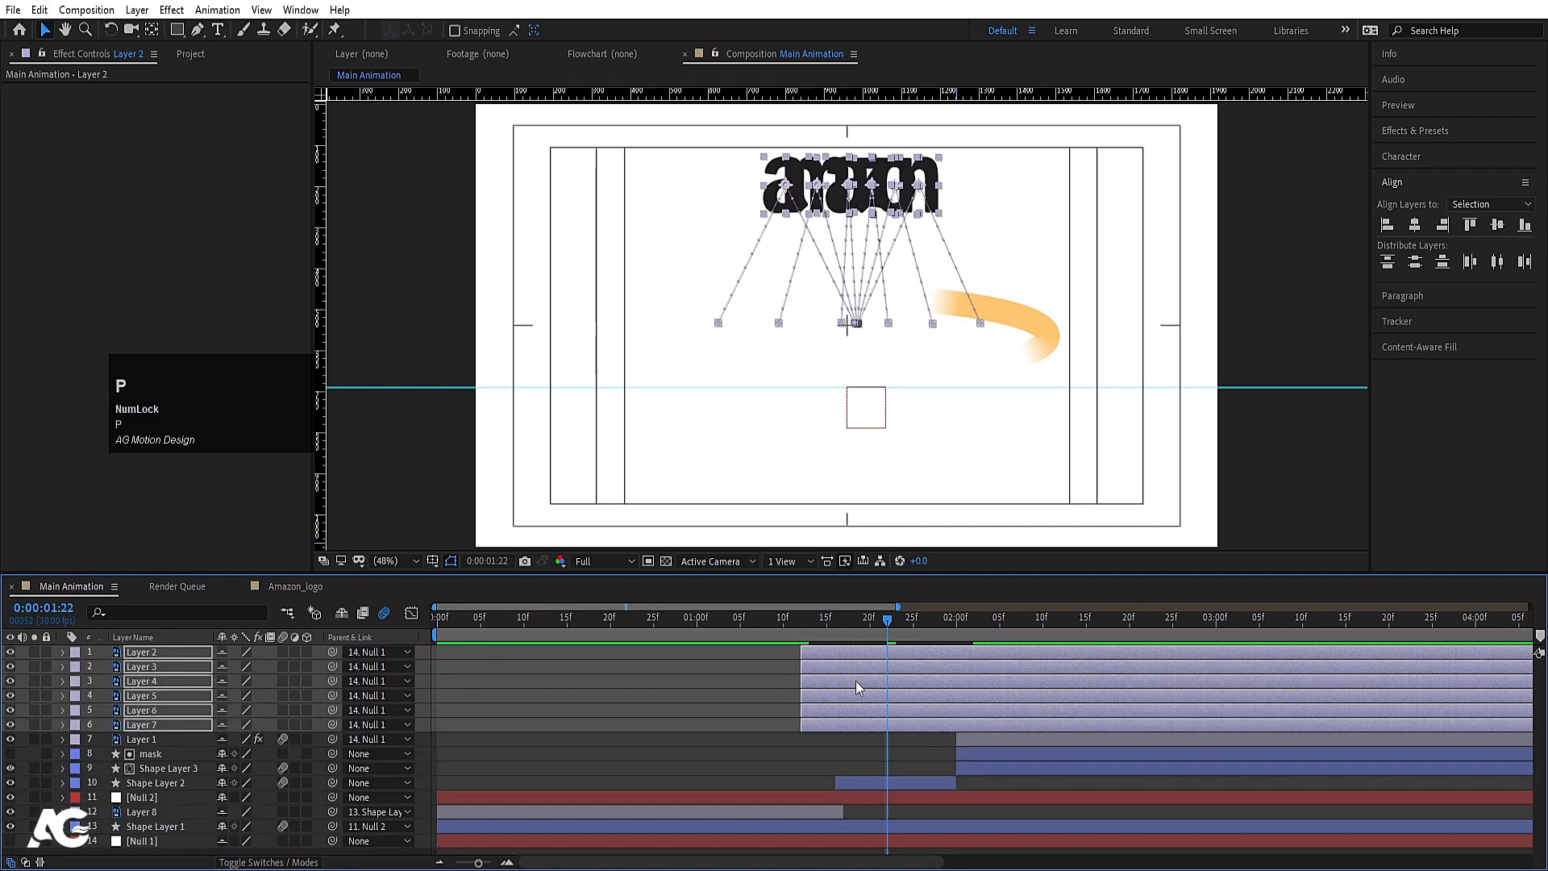
pyautogui.press('p')
pyautogui.moveTo(780, 667); pyautogui.dragTo(1011, 828)
pyautogui.press('F9')
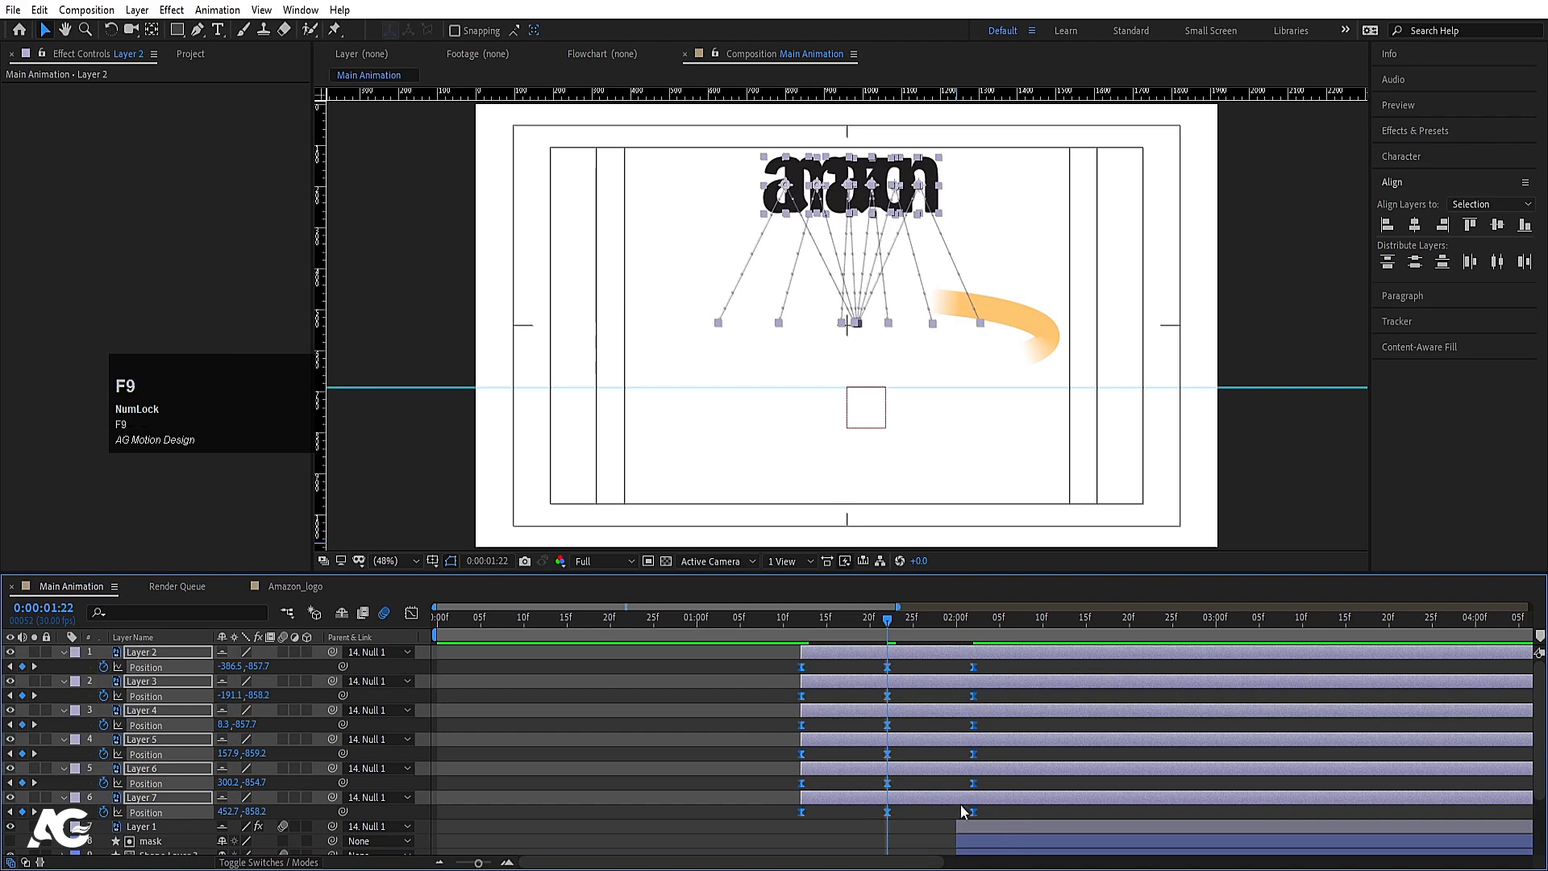
# Step: Reshape the letters' position speed graph into sharp peaks near both ends with a slow middle at 0:00:01:22, and preview the jump
pyautogui.click(411, 613)
pyautogui.press('=')
pyautogui.moveTo(854, 790); pyautogui.dragTo(794, 810)
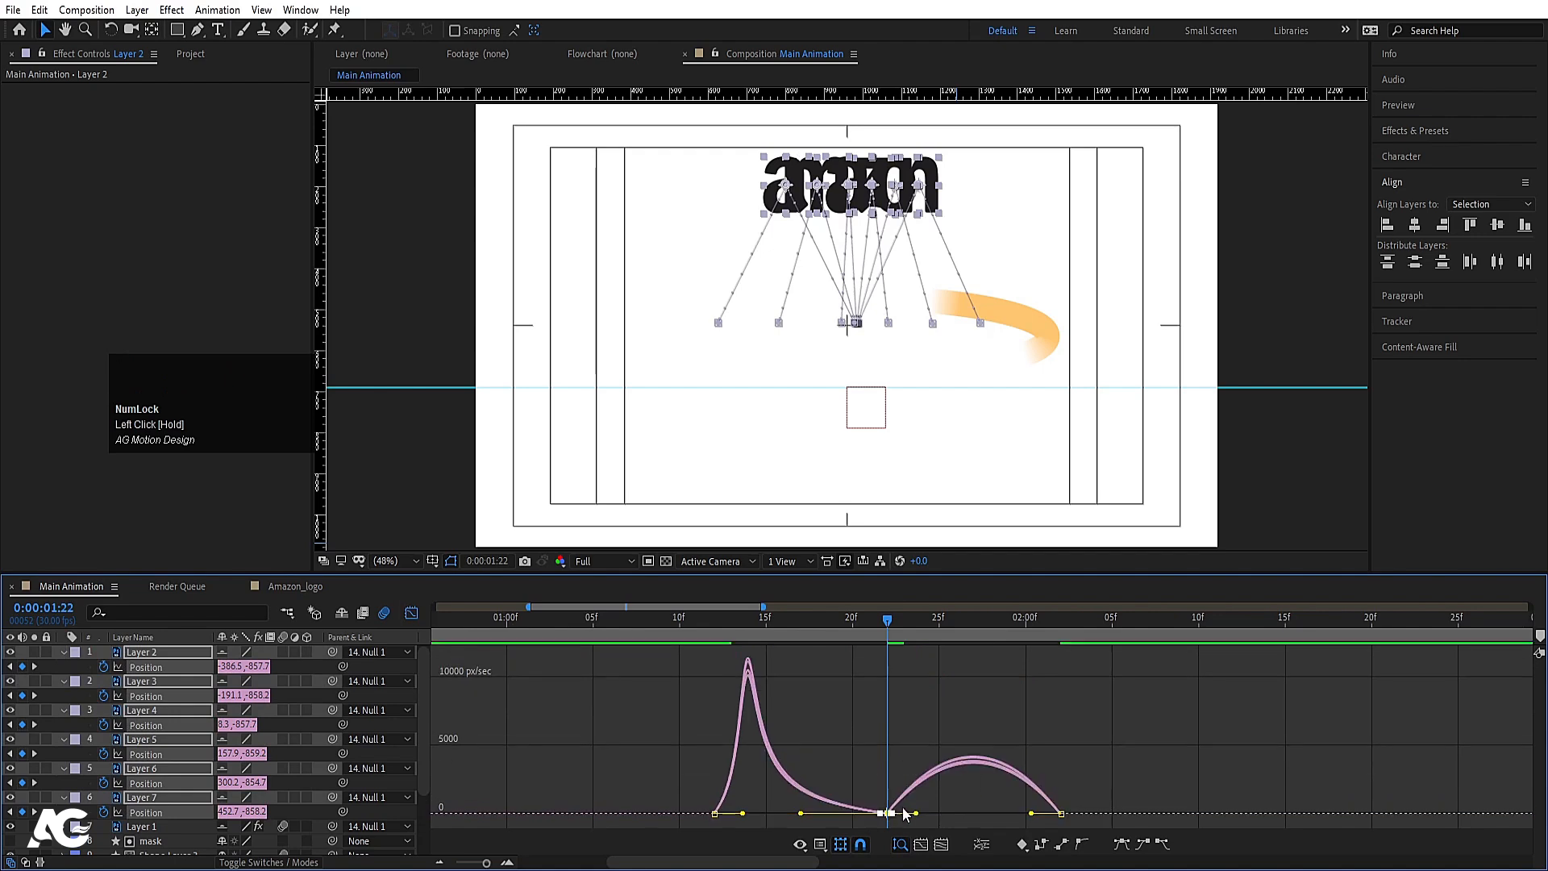
pyautogui.moveTo(915, 817); pyautogui.dragTo(988, 815)
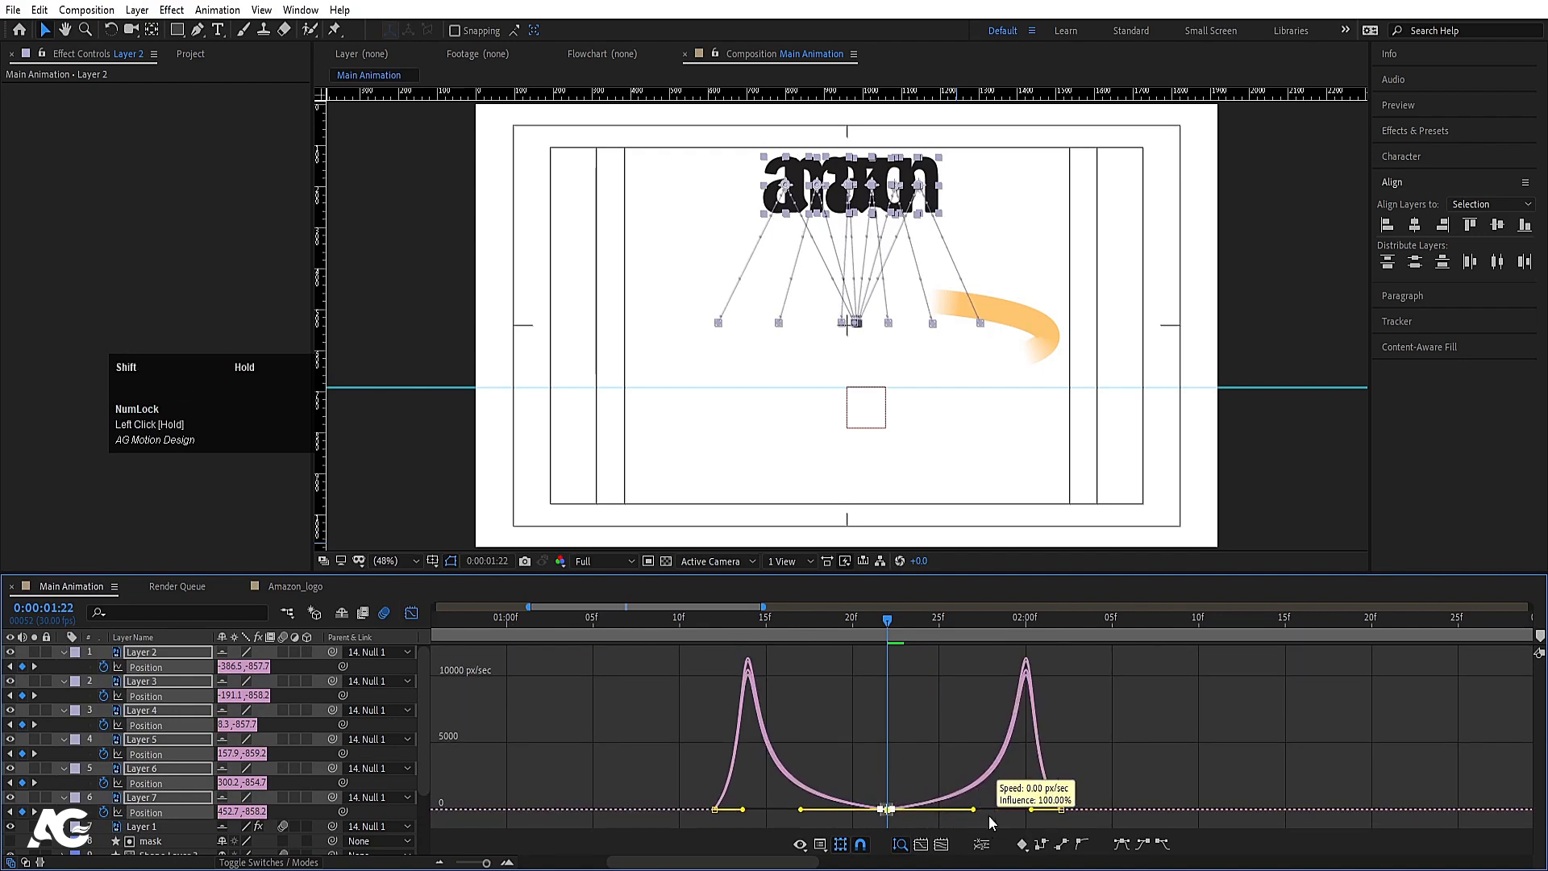
pyautogui.moveTo(1091, 761); pyautogui.dragTo(1046, 813)
pyautogui.moveTo(776, 816); pyautogui.dragTo(729, 813)
pyautogui.press('space')
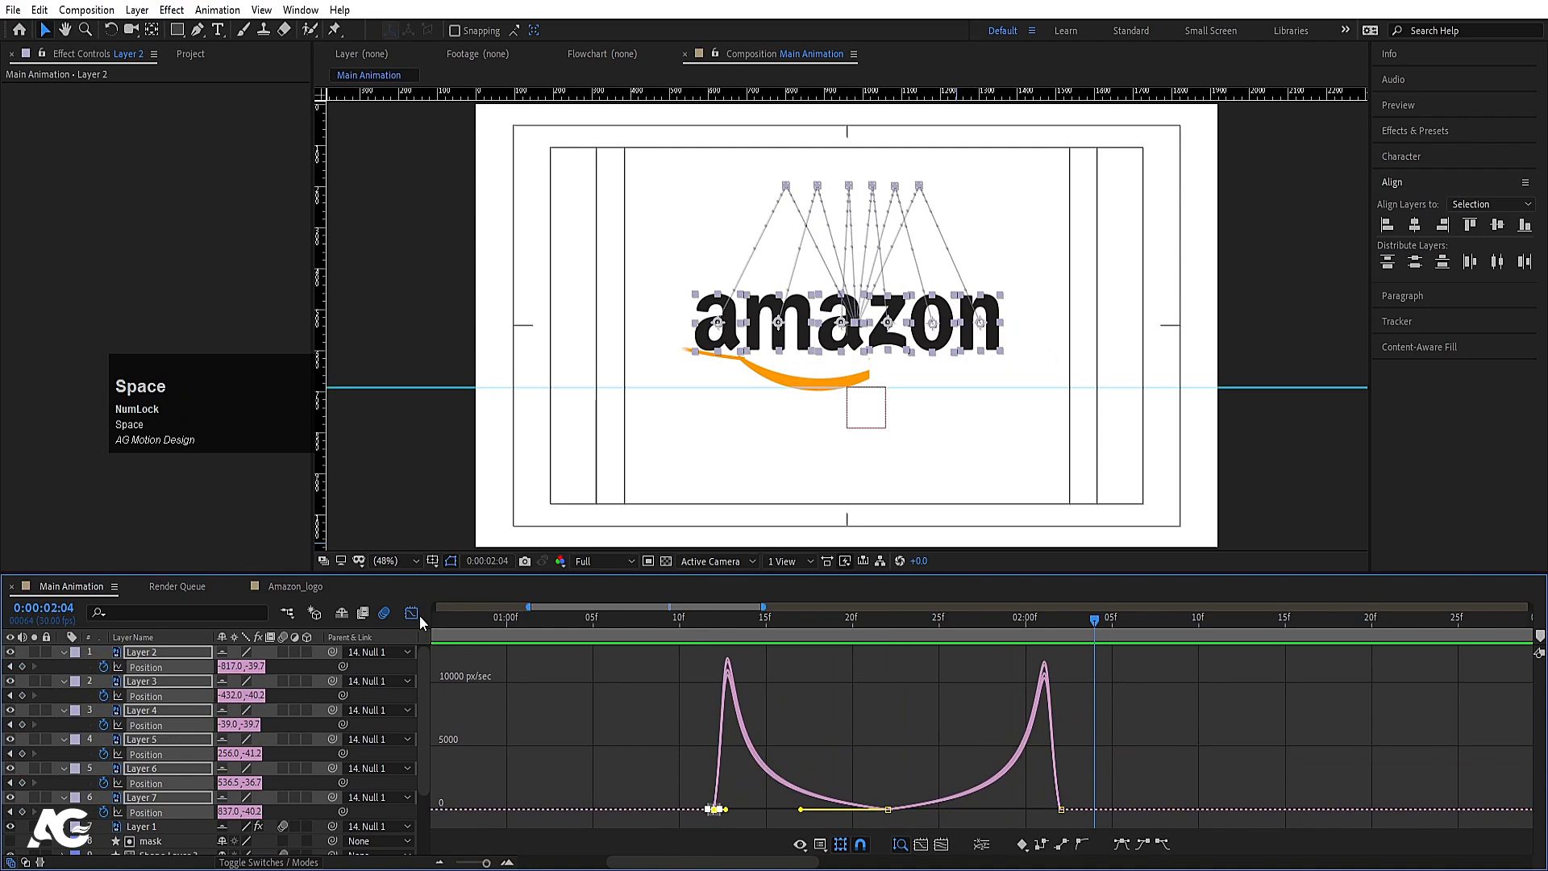
pyautogui.click(412, 614)
# Step: Keyframe the rotation of all six letters to one full revolution at 0:00:02:02
pyautogui.click(711, 627)
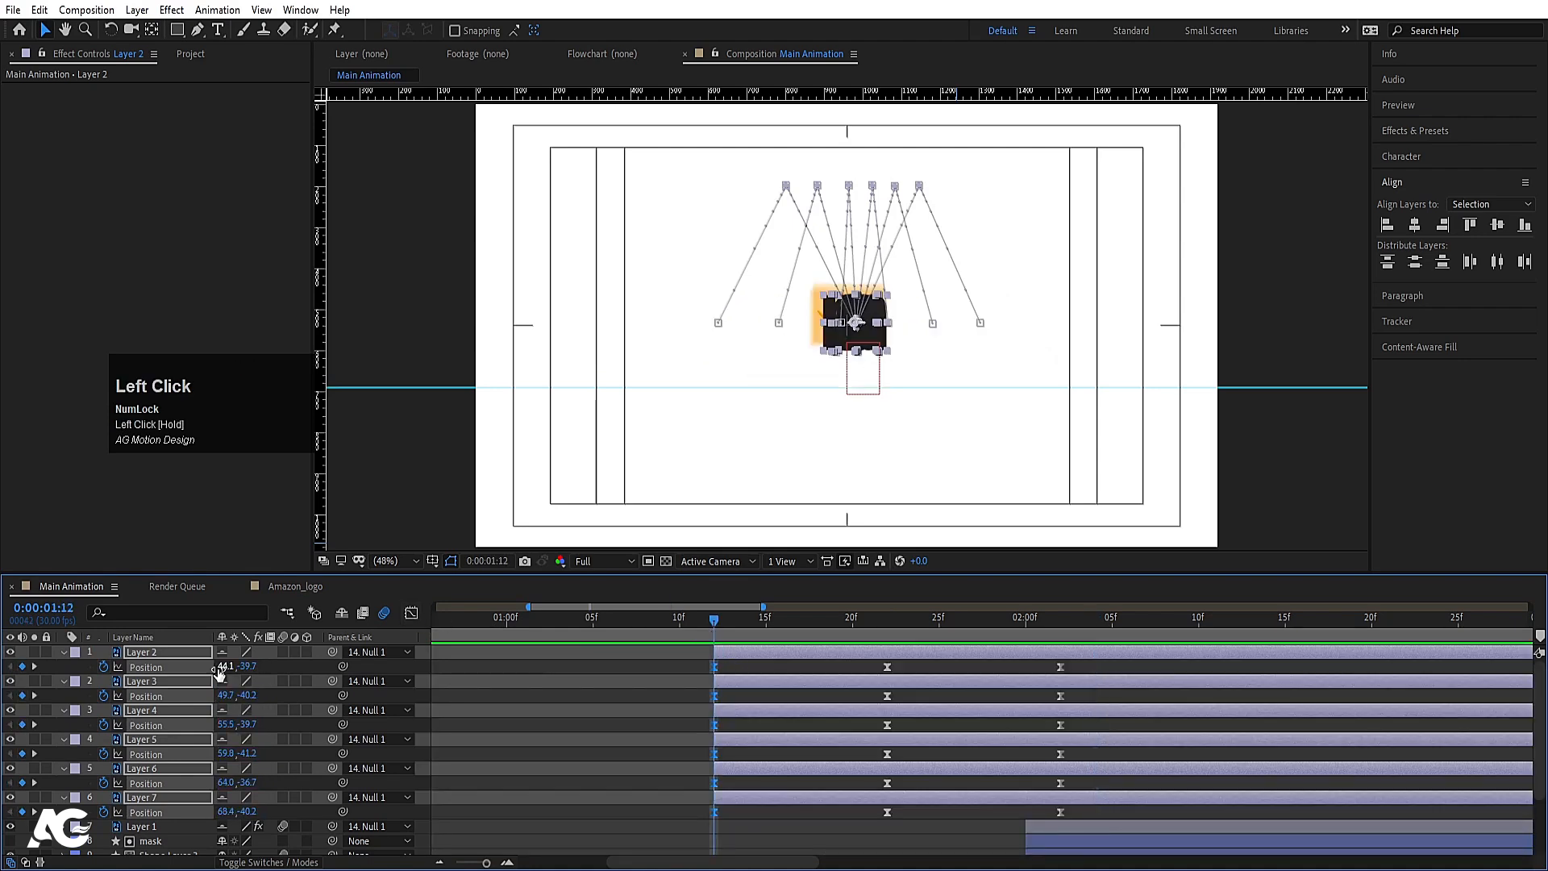
pyautogui.press('r')
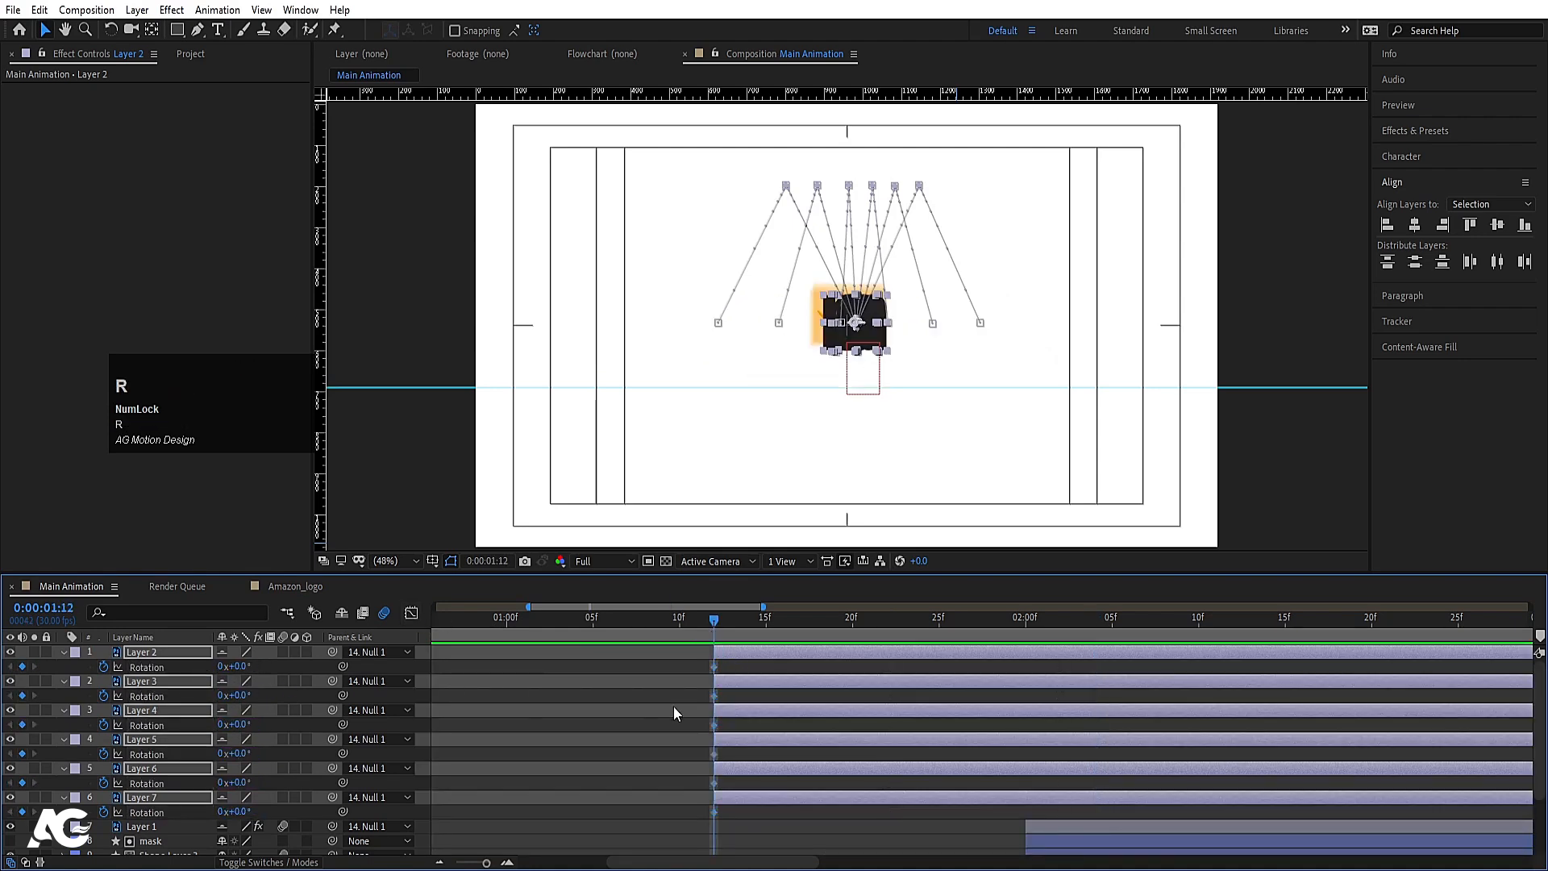
pyautogui.press('u')
pyautogui.press('k')
pyautogui.press('k')
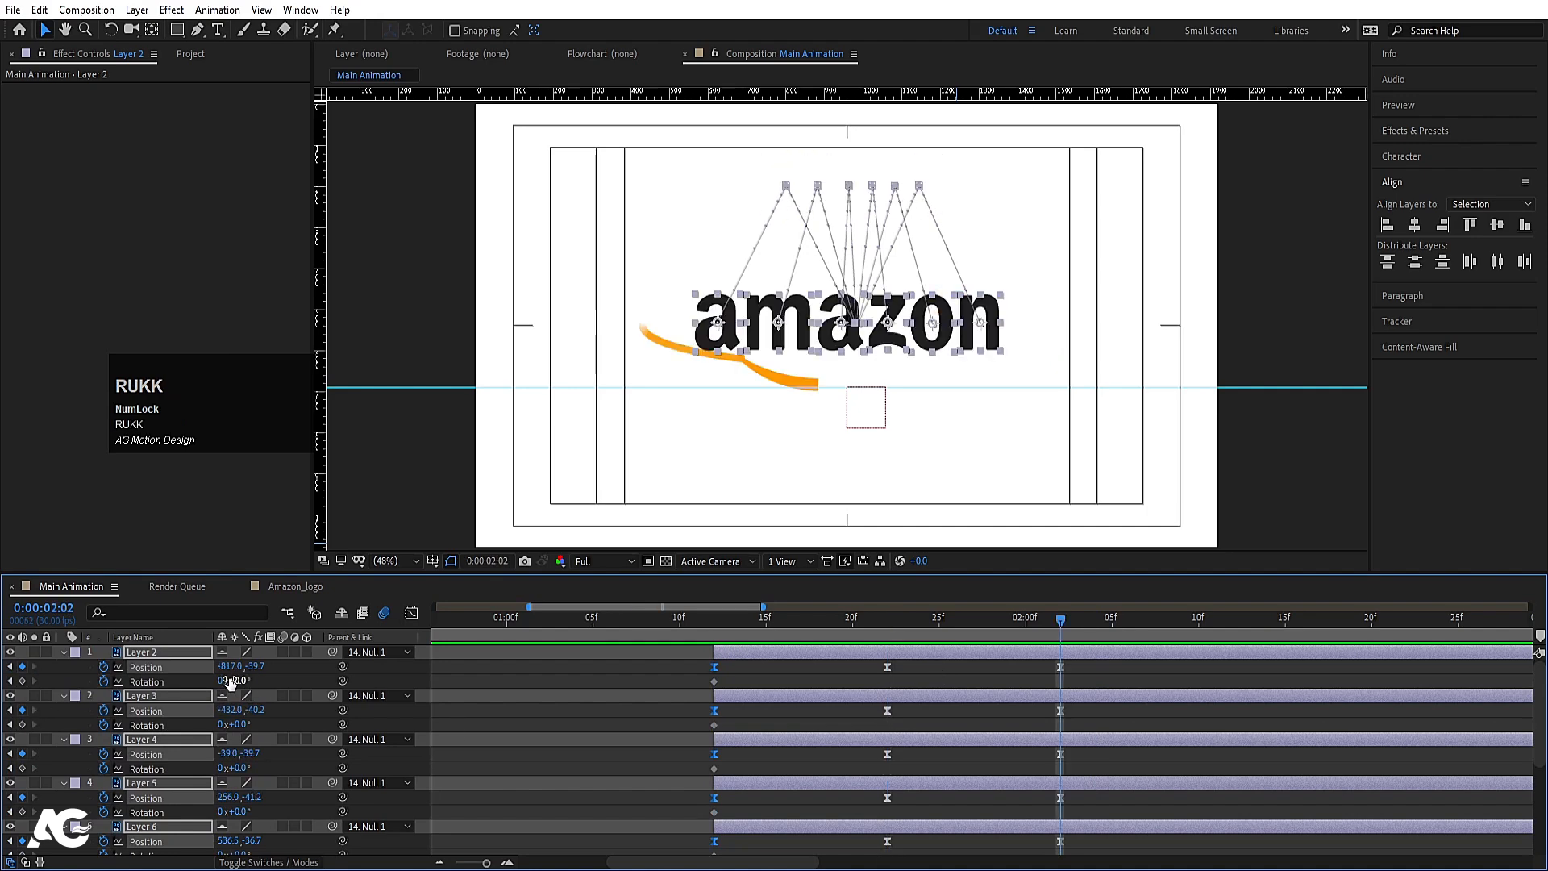
pyautogui.click(222, 682)
pyautogui.write('1')
pyautogui.press('Return')
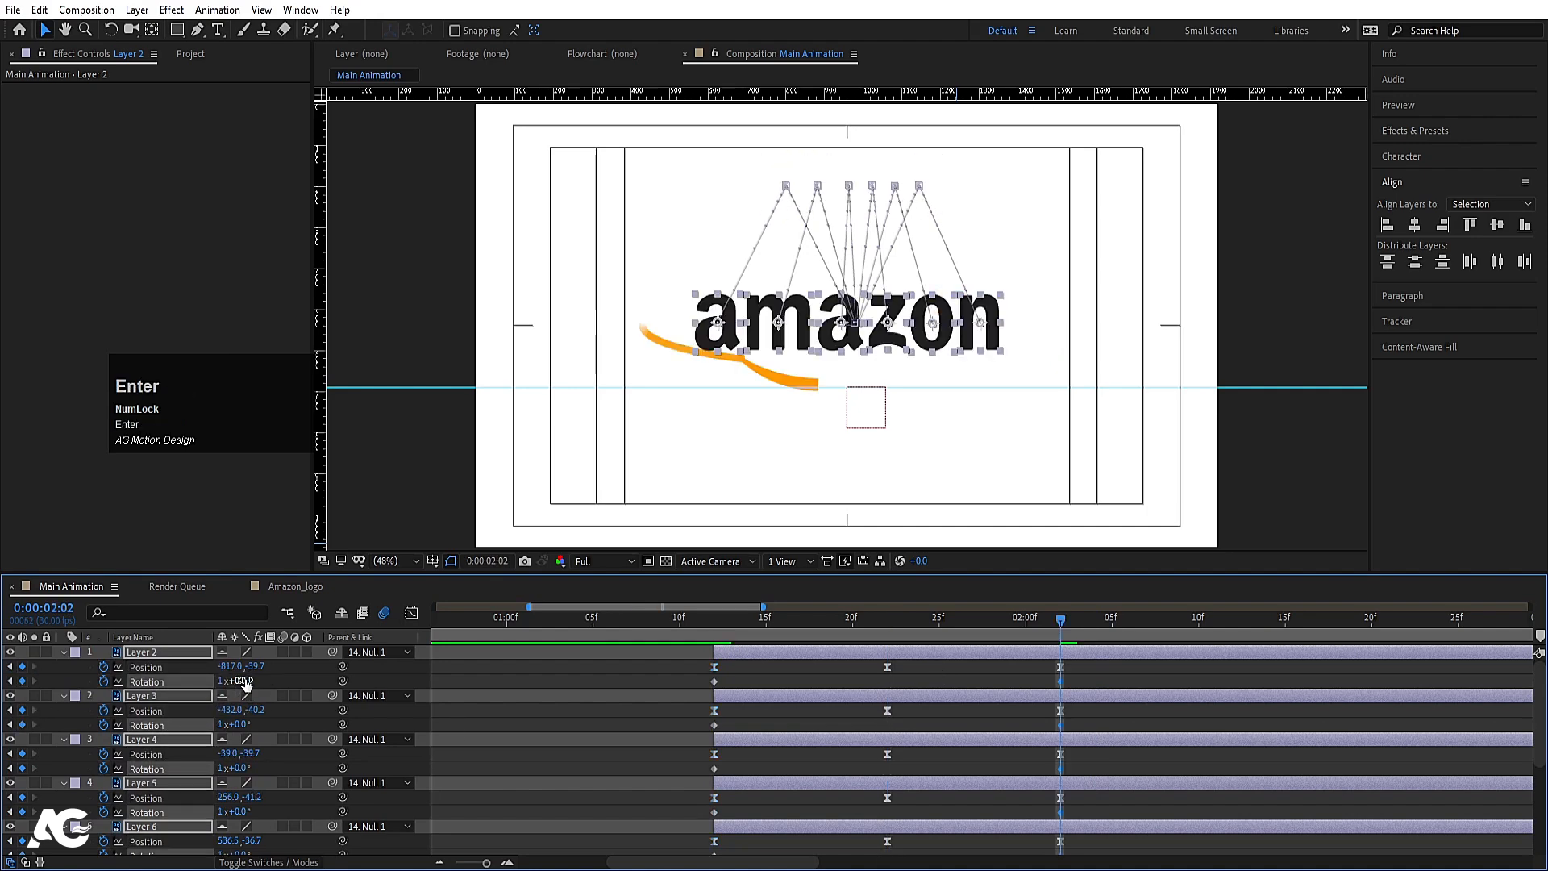
# Step: Apply Easy Ease to all rotation keyframes of the six letter layers
pyautogui.press('r')
pyautogui.press('r')
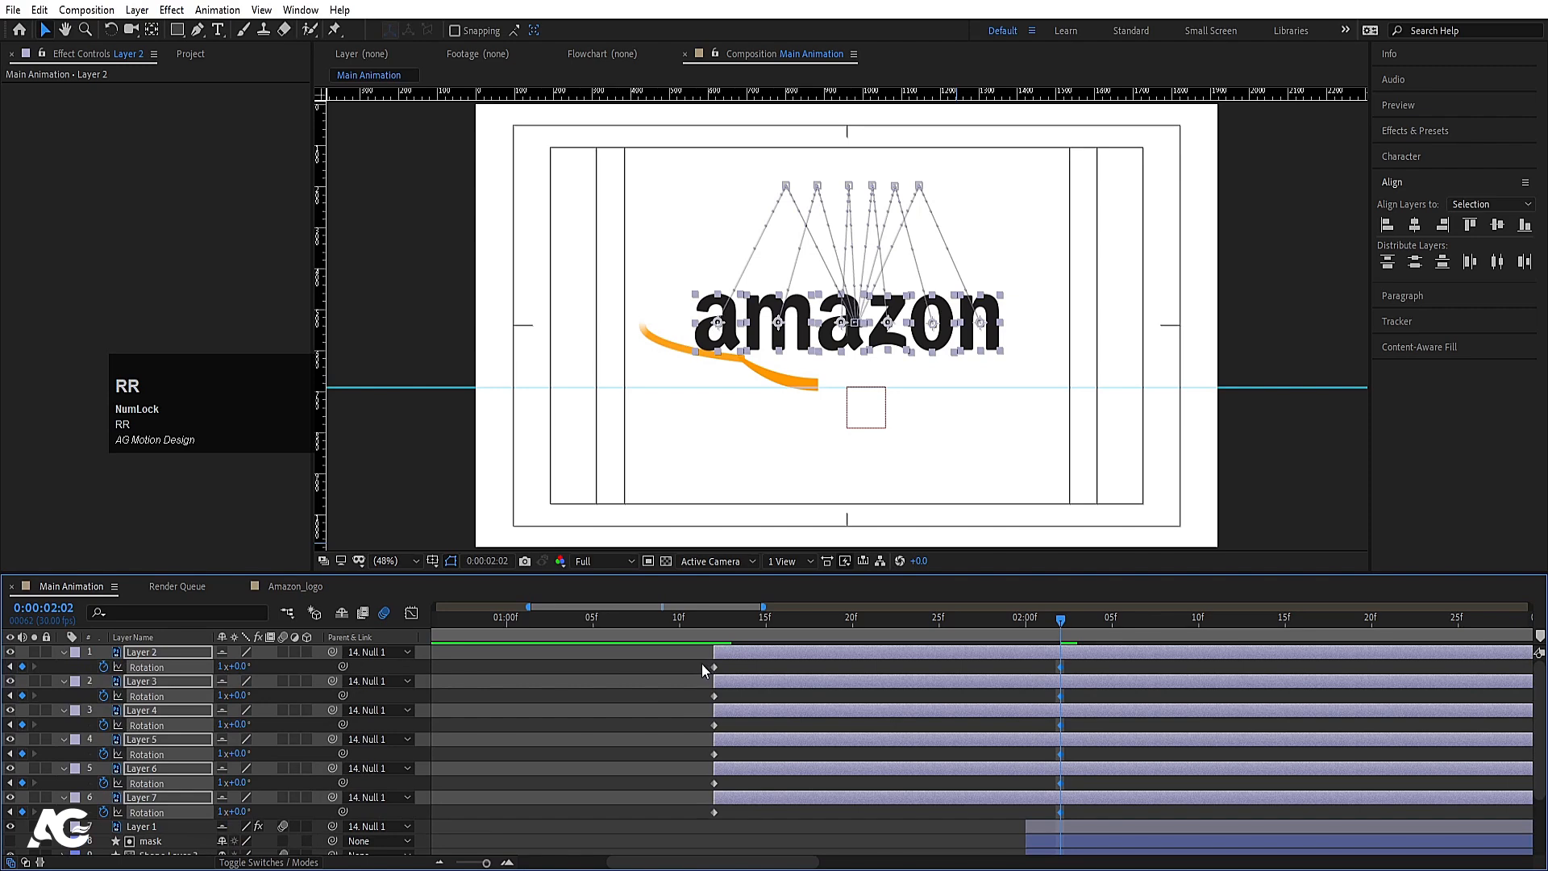
pyautogui.moveTo(695, 665); pyautogui.dragTo(1129, 812)
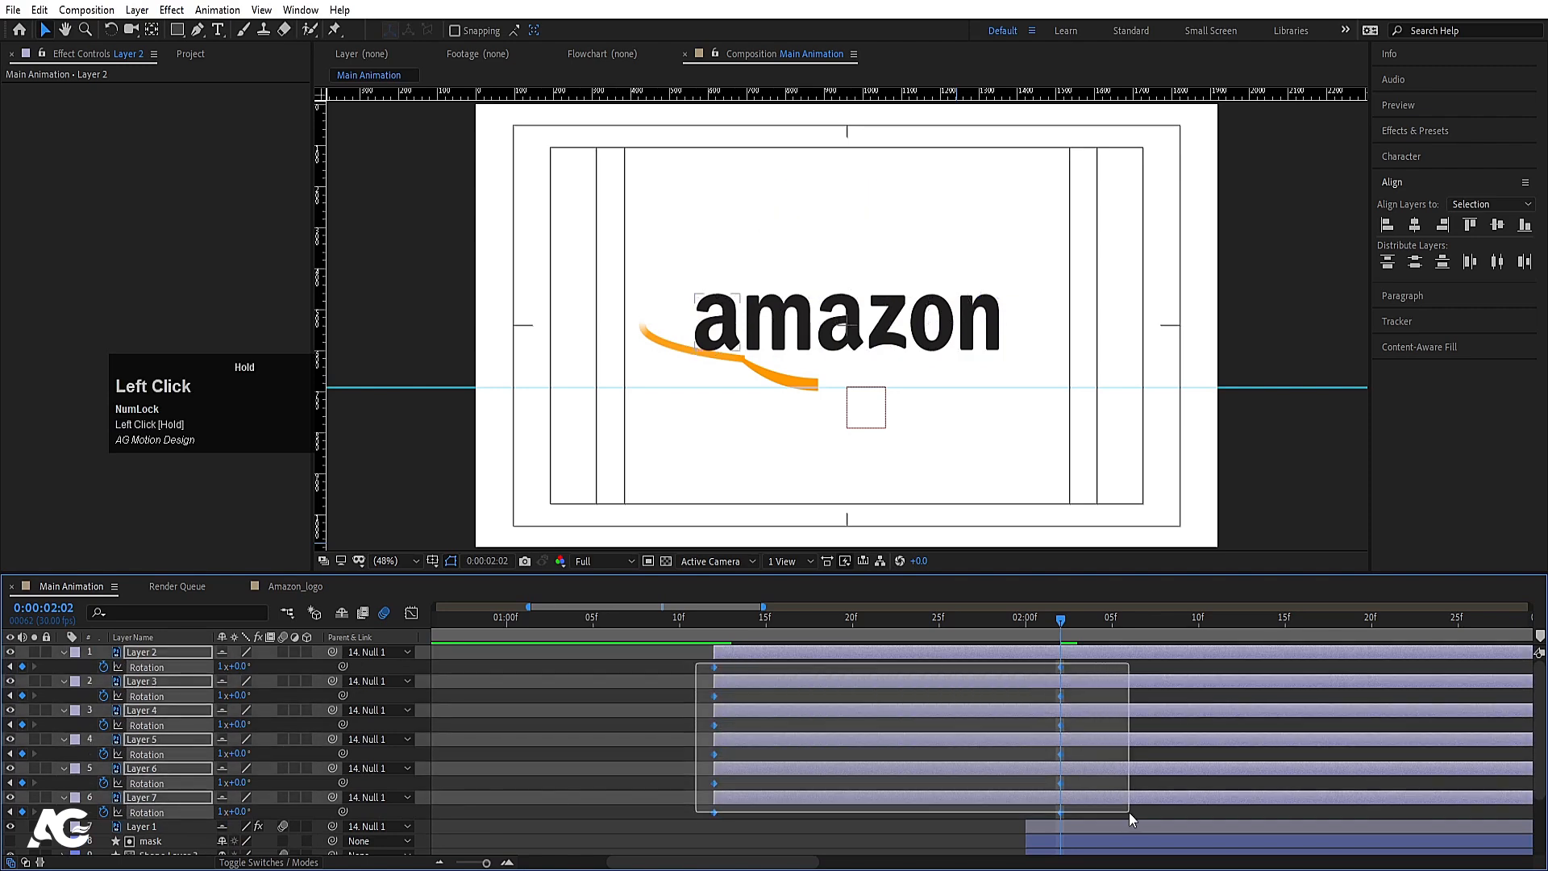
pyautogui.press('F9')
# Step: Reshape the letters' rotation speed graph into a steep peak at the middle of the jump and preview from 0:00:01:12
pyautogui.click(411, 614)
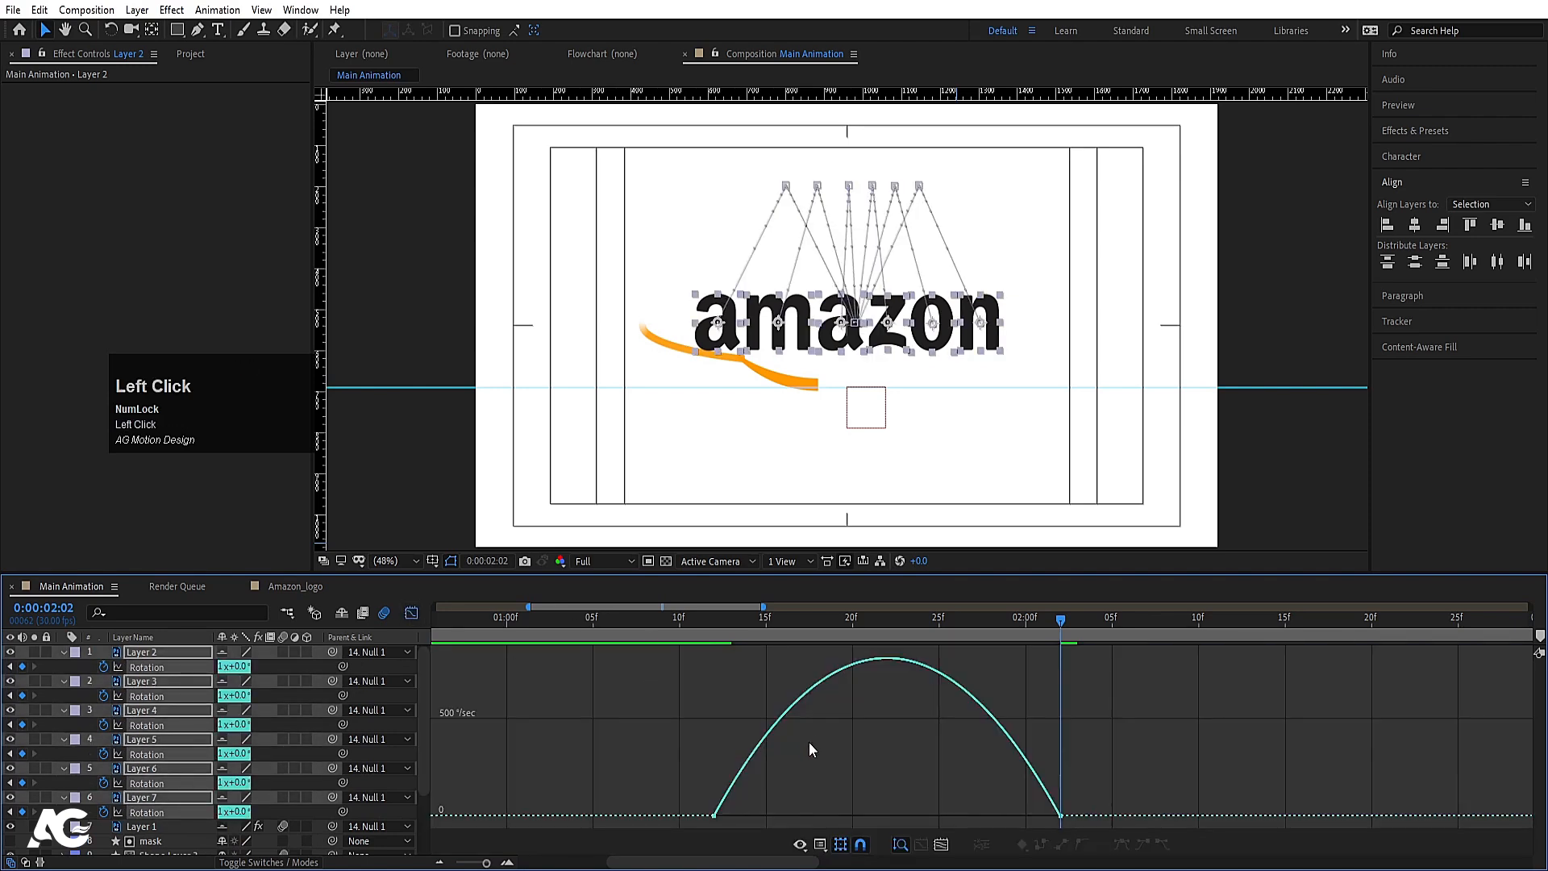
pyautogui.moveTo(703, 772); pyautogui.dragTo(927, 810)
pyautogui.moveTo(773, 811); pyautogui.dragTo(849, 810)
pyautogui.click(711, 618)
pyautogui.press('space')
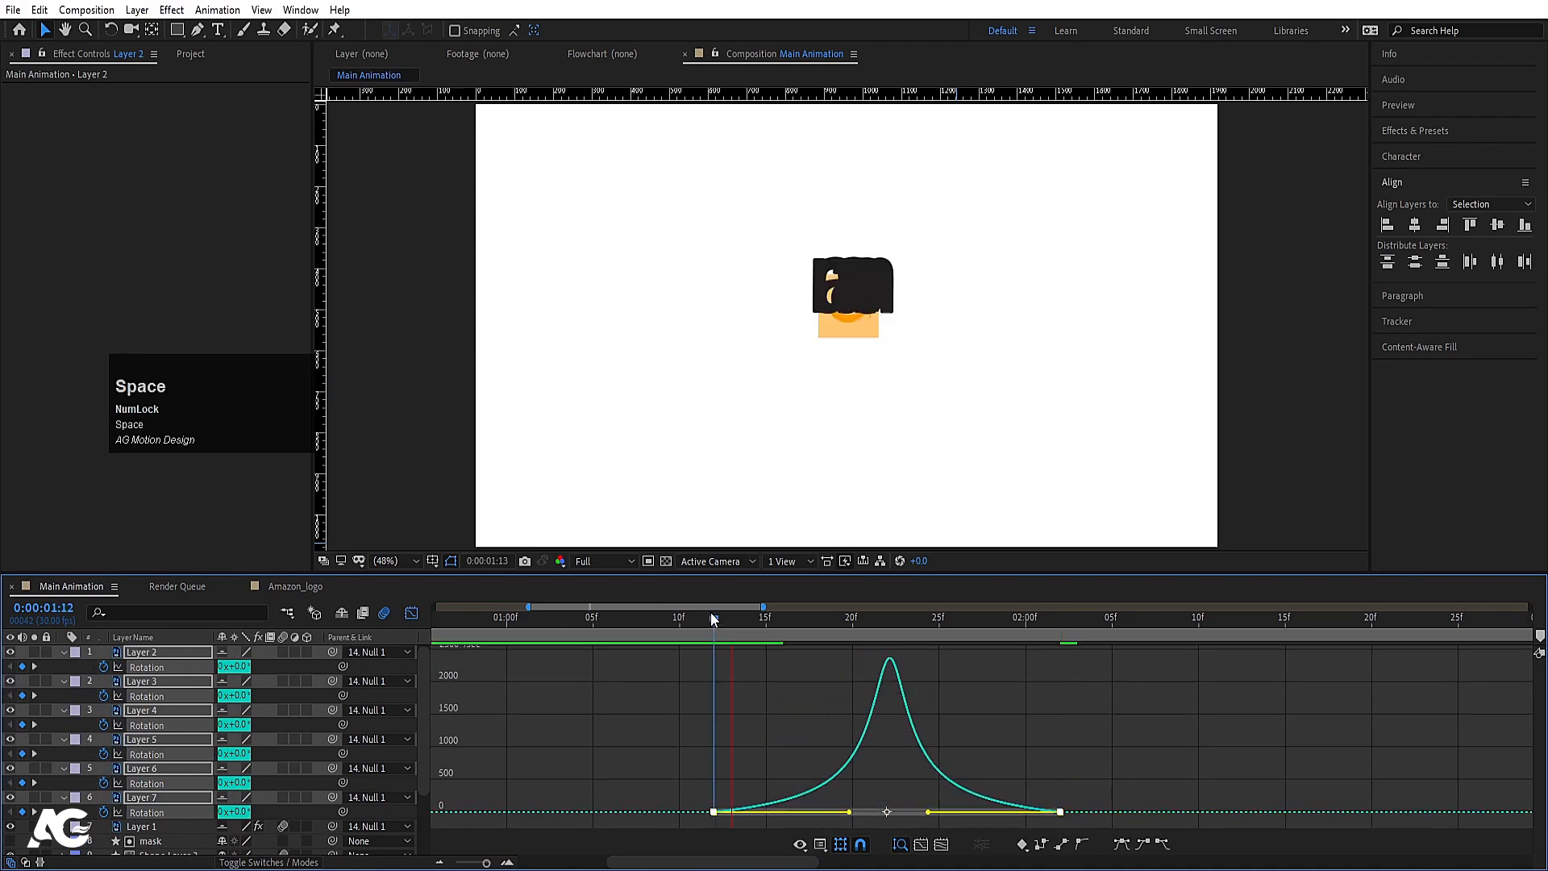
# Step: Set the spatial interpolation of all position keyframes on the six letter layers to Continuous Bezier
pyautogui.click(412, 613)
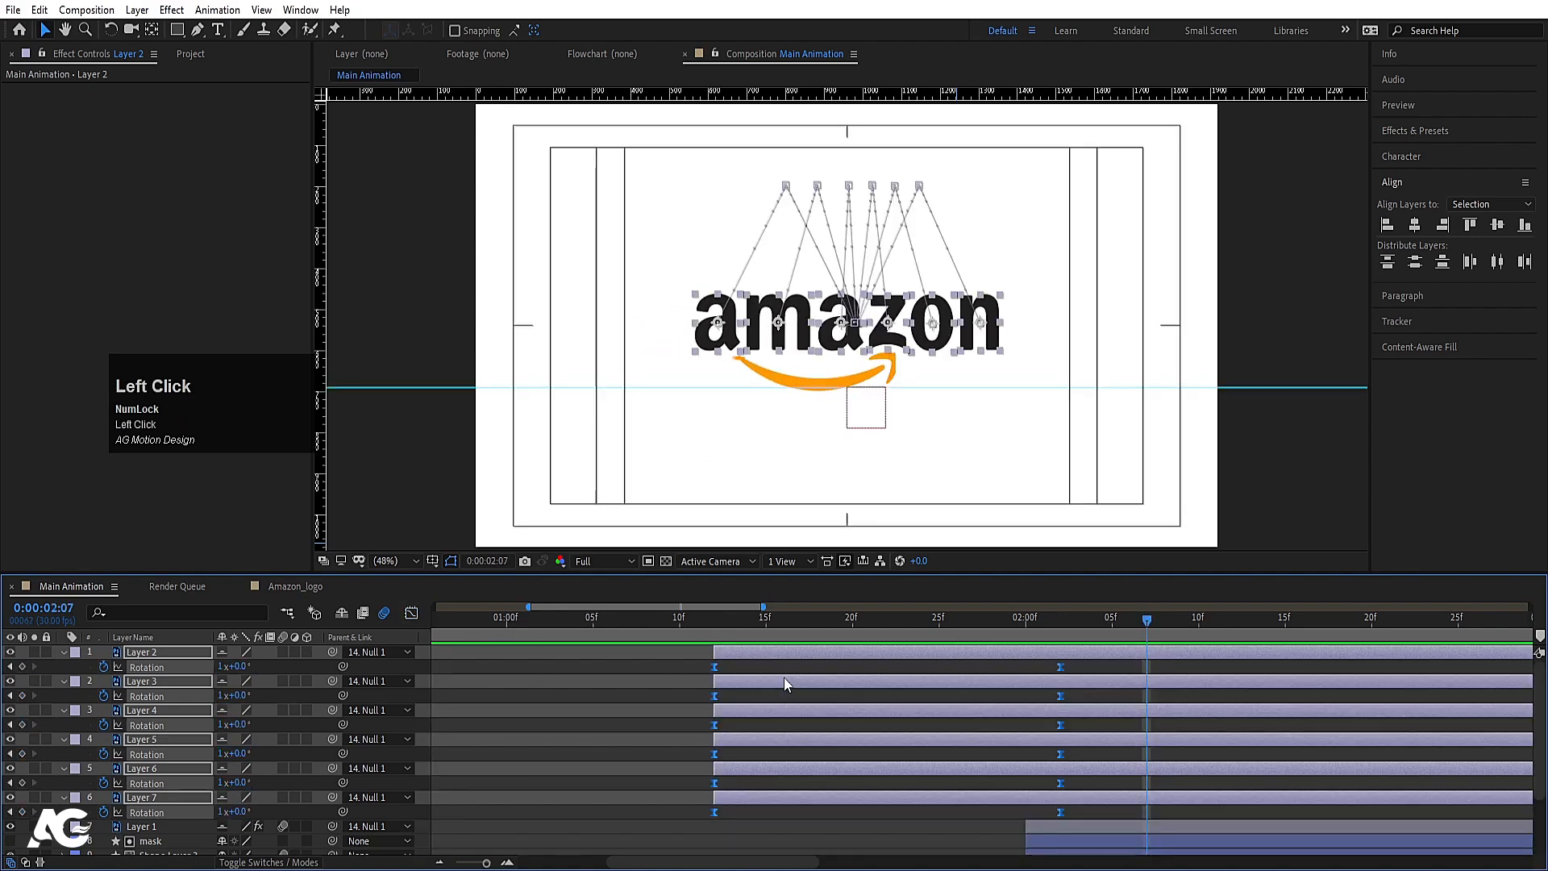
pyautogui.press('p')
pyautogui.moveTo(671, 661); pyautogui.dragTo(1070, 807)
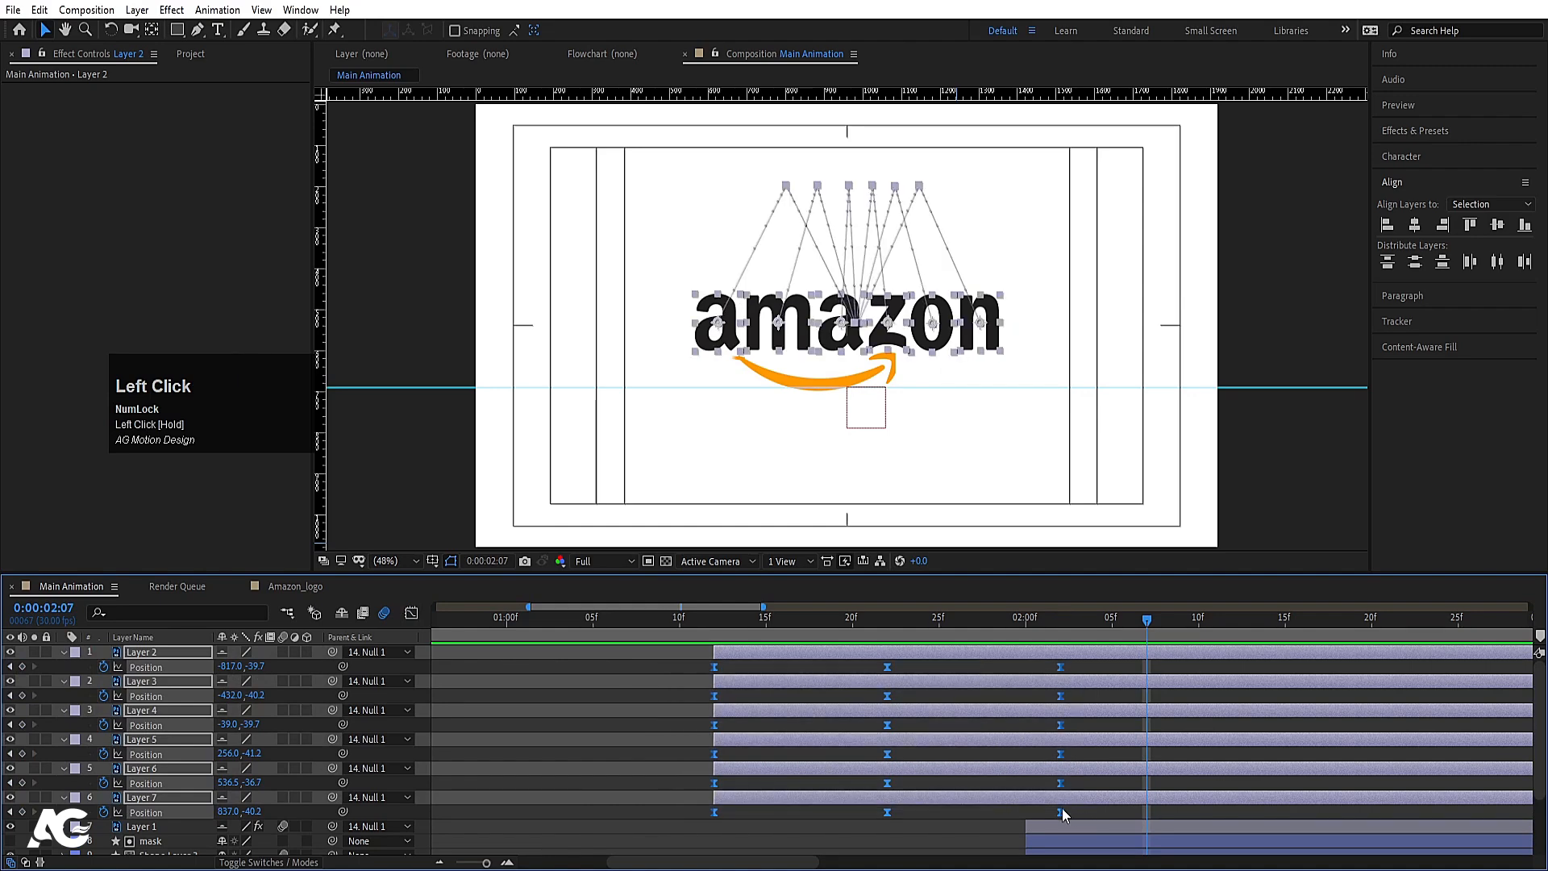
pyautogui.rightClick(1062, 808)
pyautogui.click(1116, 738)
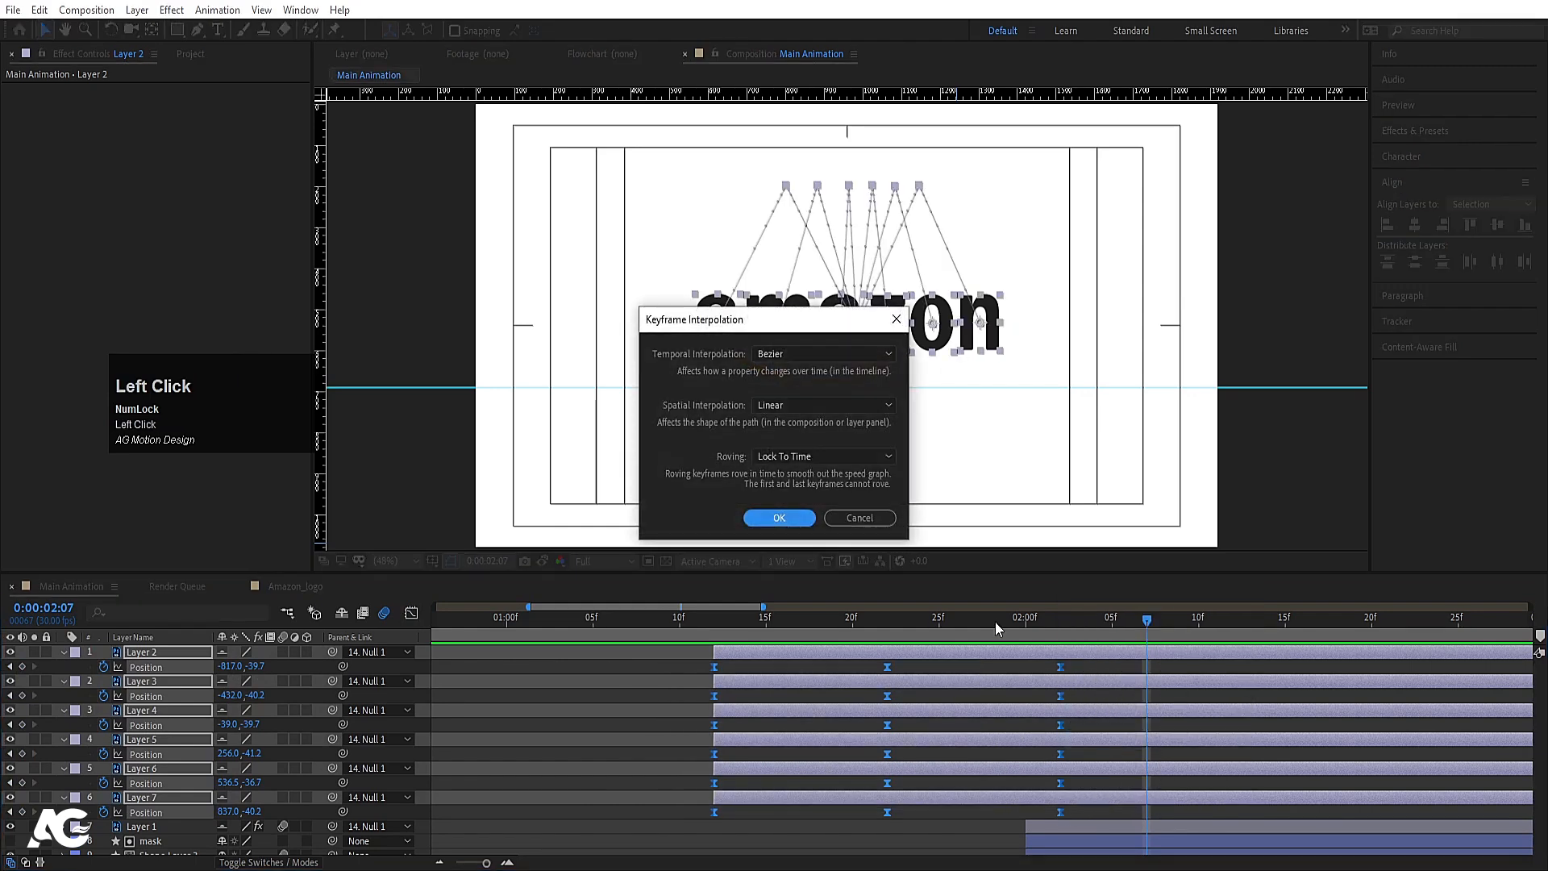
pyautogui.click(785, 406)
pyautogui.click(798, 484)
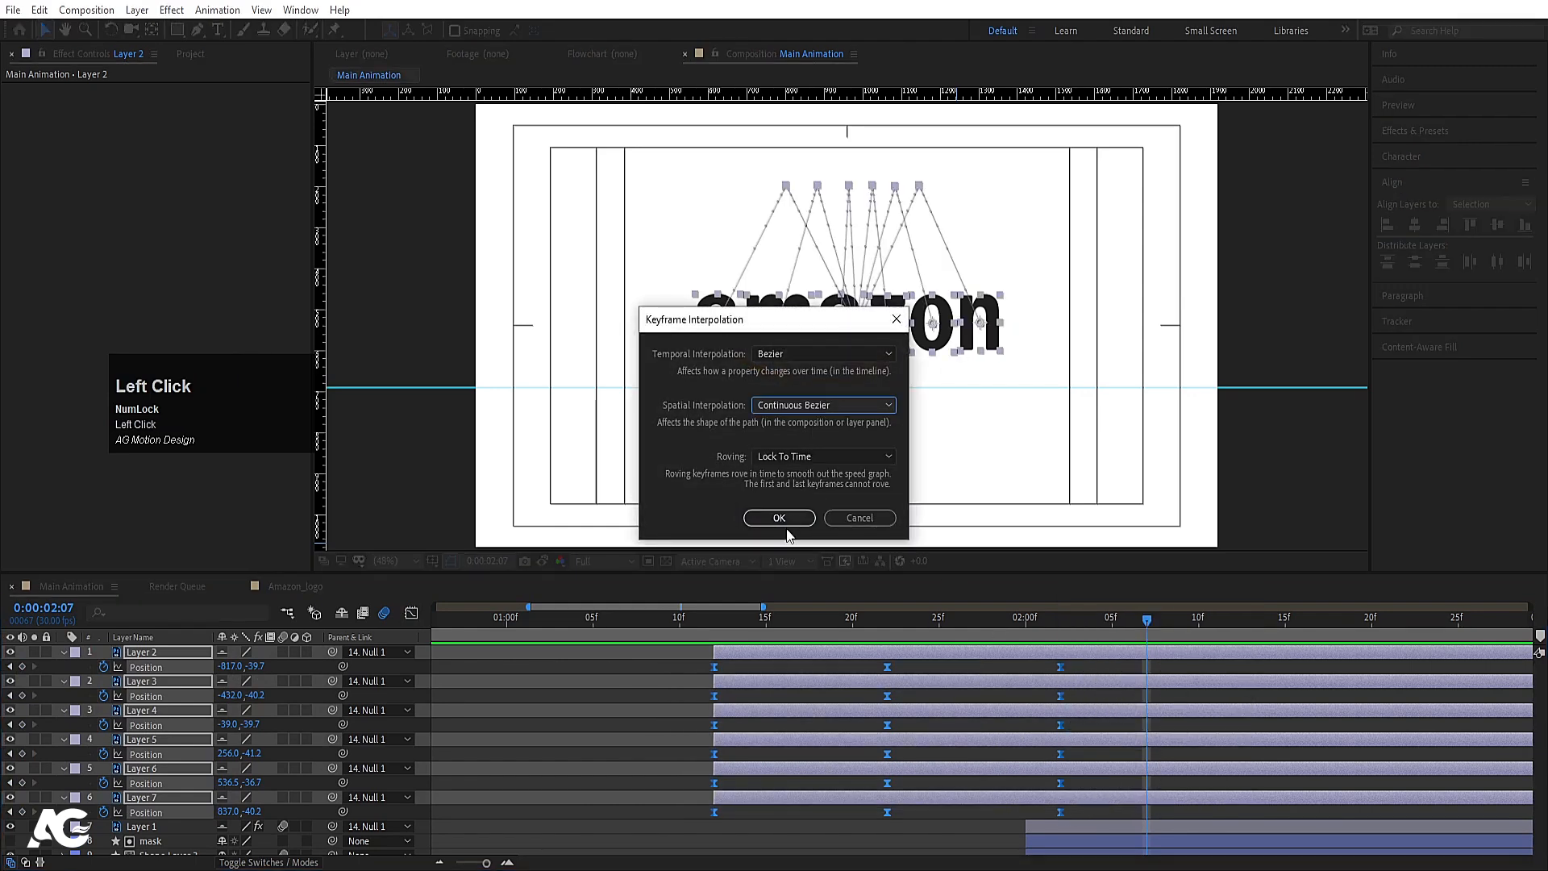
pyautogui.click(781, 520)
# Step: Preview the letters' curved jump from 0:00:01:12 and check how they overlap near its start
pyautogui.moveTo(885, 623); pyautogui.dragTo(706, 612)
pyautogui.press('space')
pyautogui.press('space')
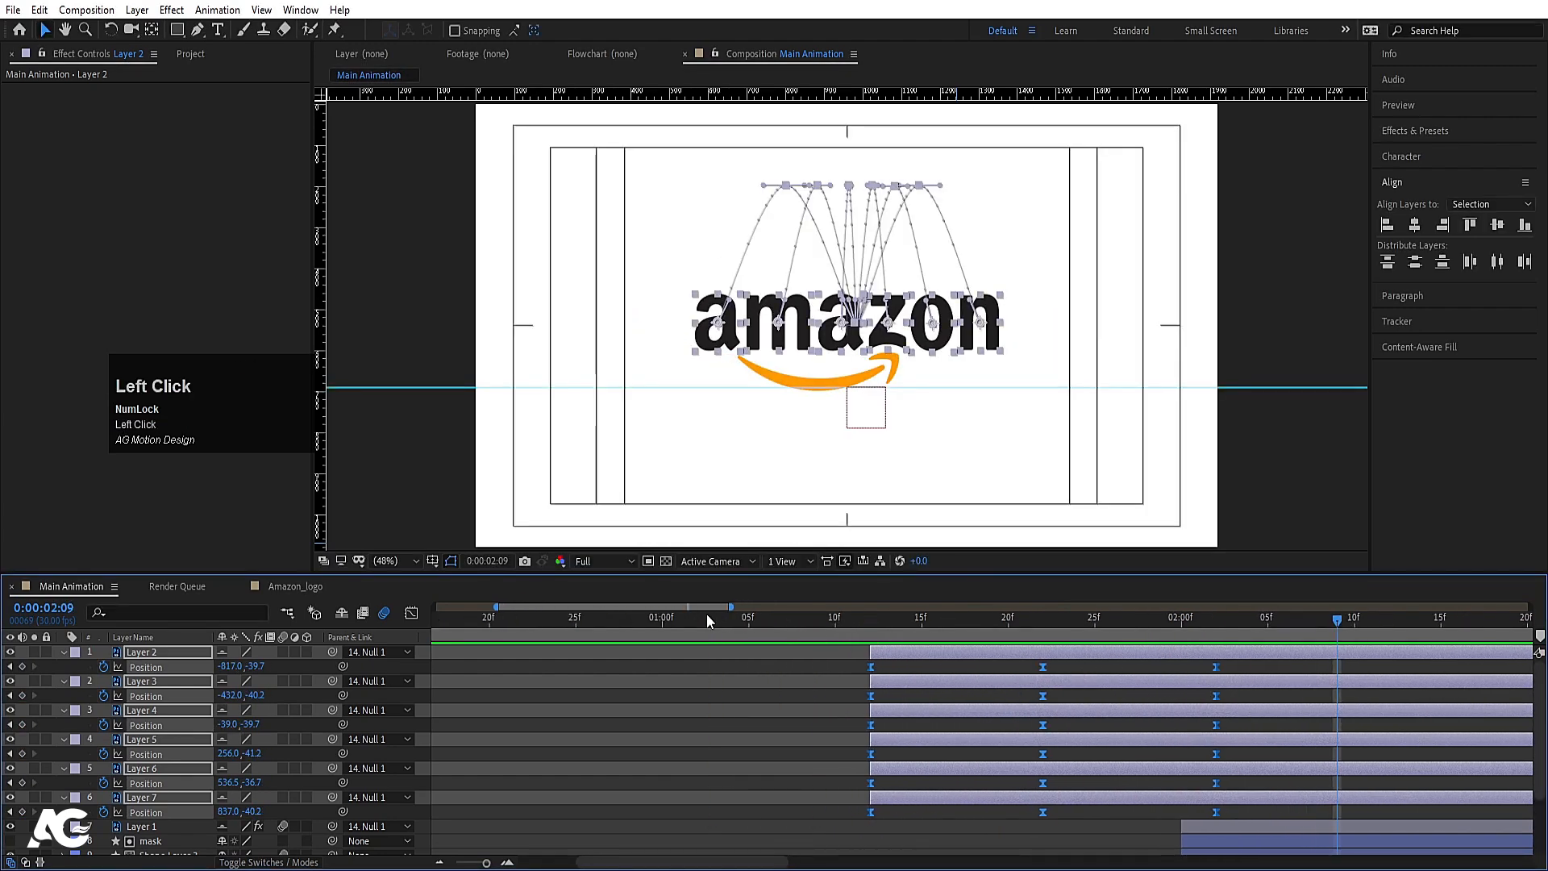
pyautogui.click(871, 631)
pyautogui.press('space')
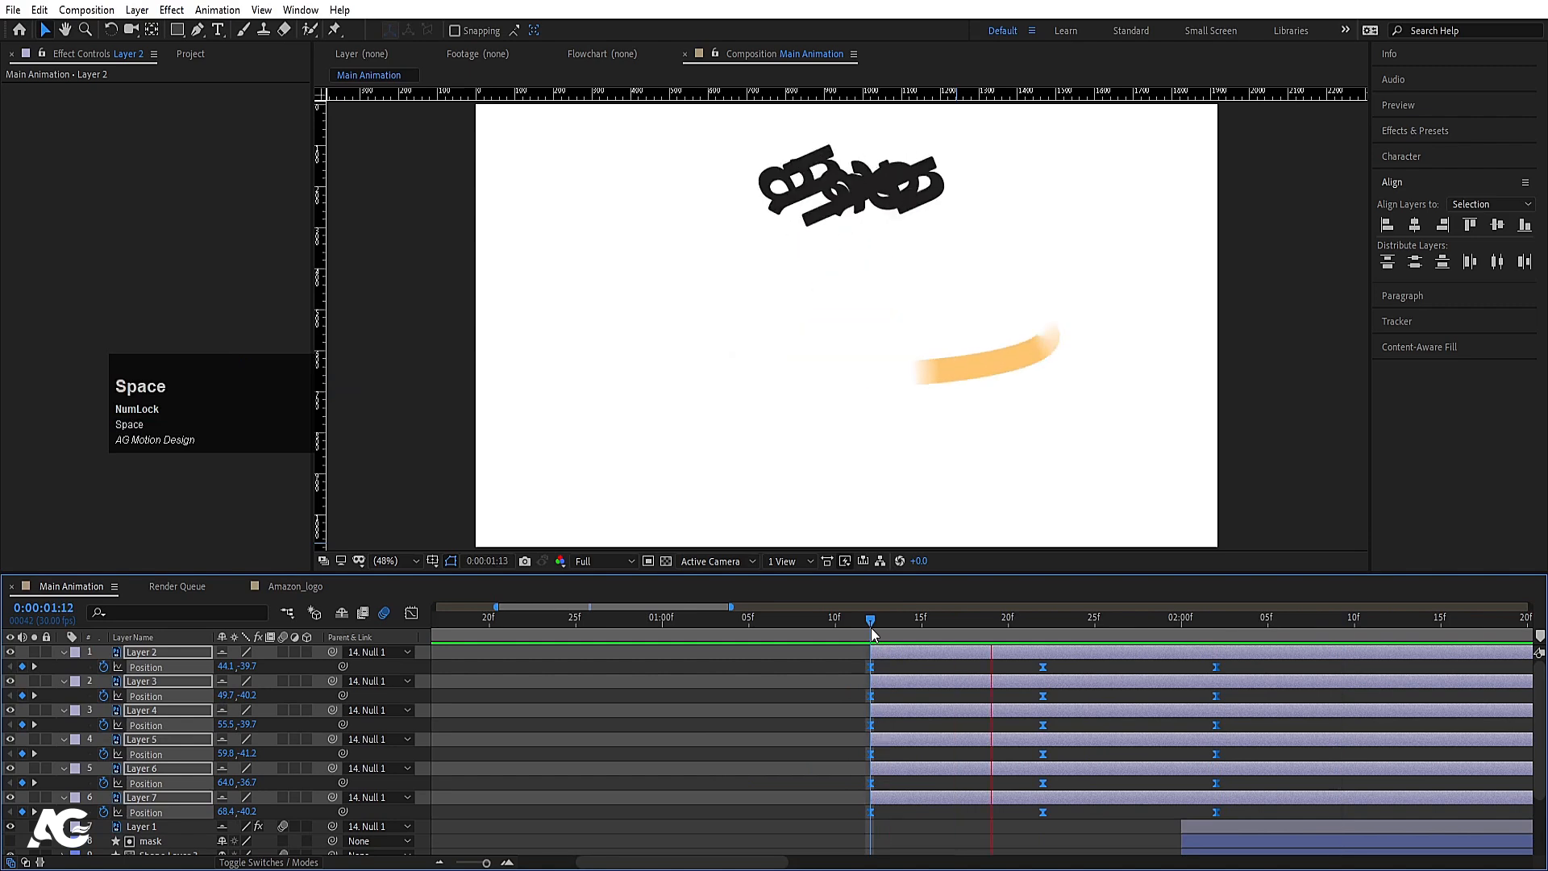
pyautogui.click(871, 629)
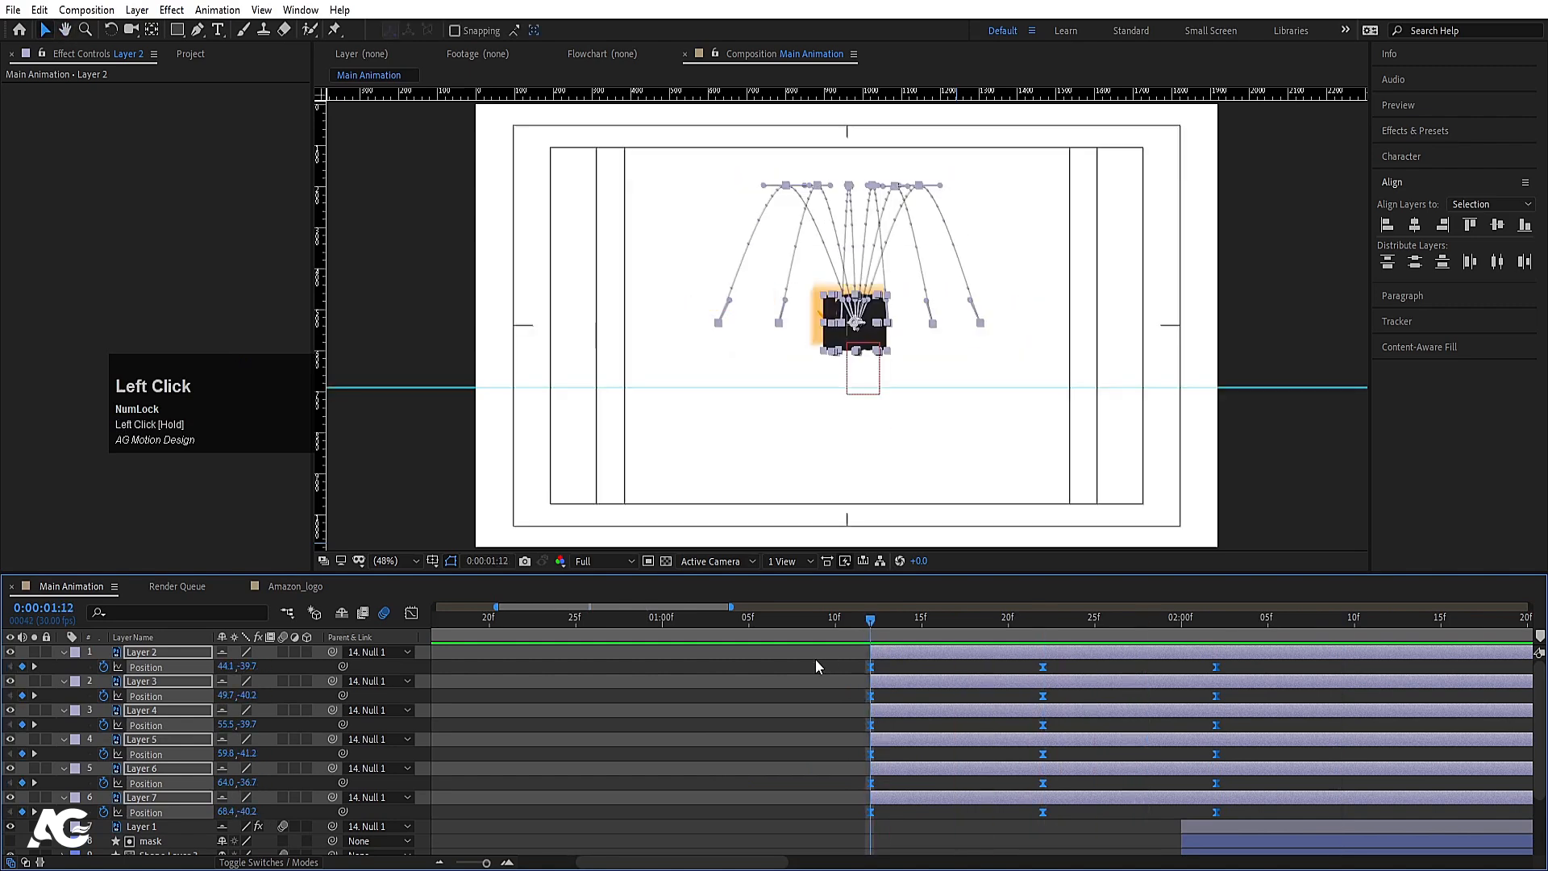
pyautogui.click(842, 693)
pyautogui.click(891, 799)
pyautogui.press('space')
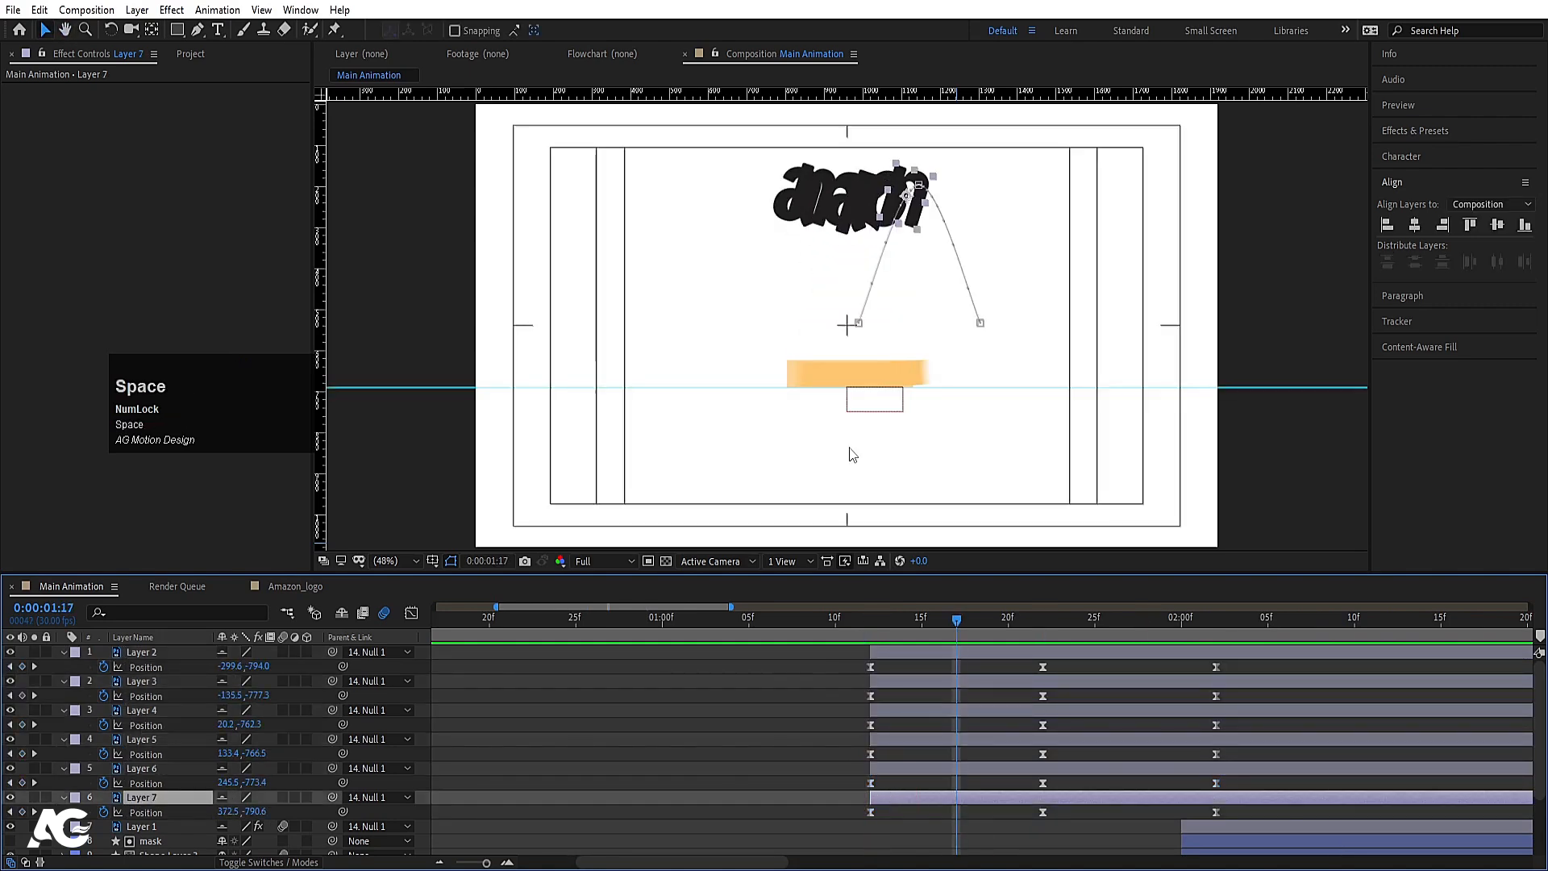
# Step: Keyframe the scale of all six letter layers from 0% at 0:00:01:12 to 100% at 0:00:01:14
pyautogui.click(892, 652)
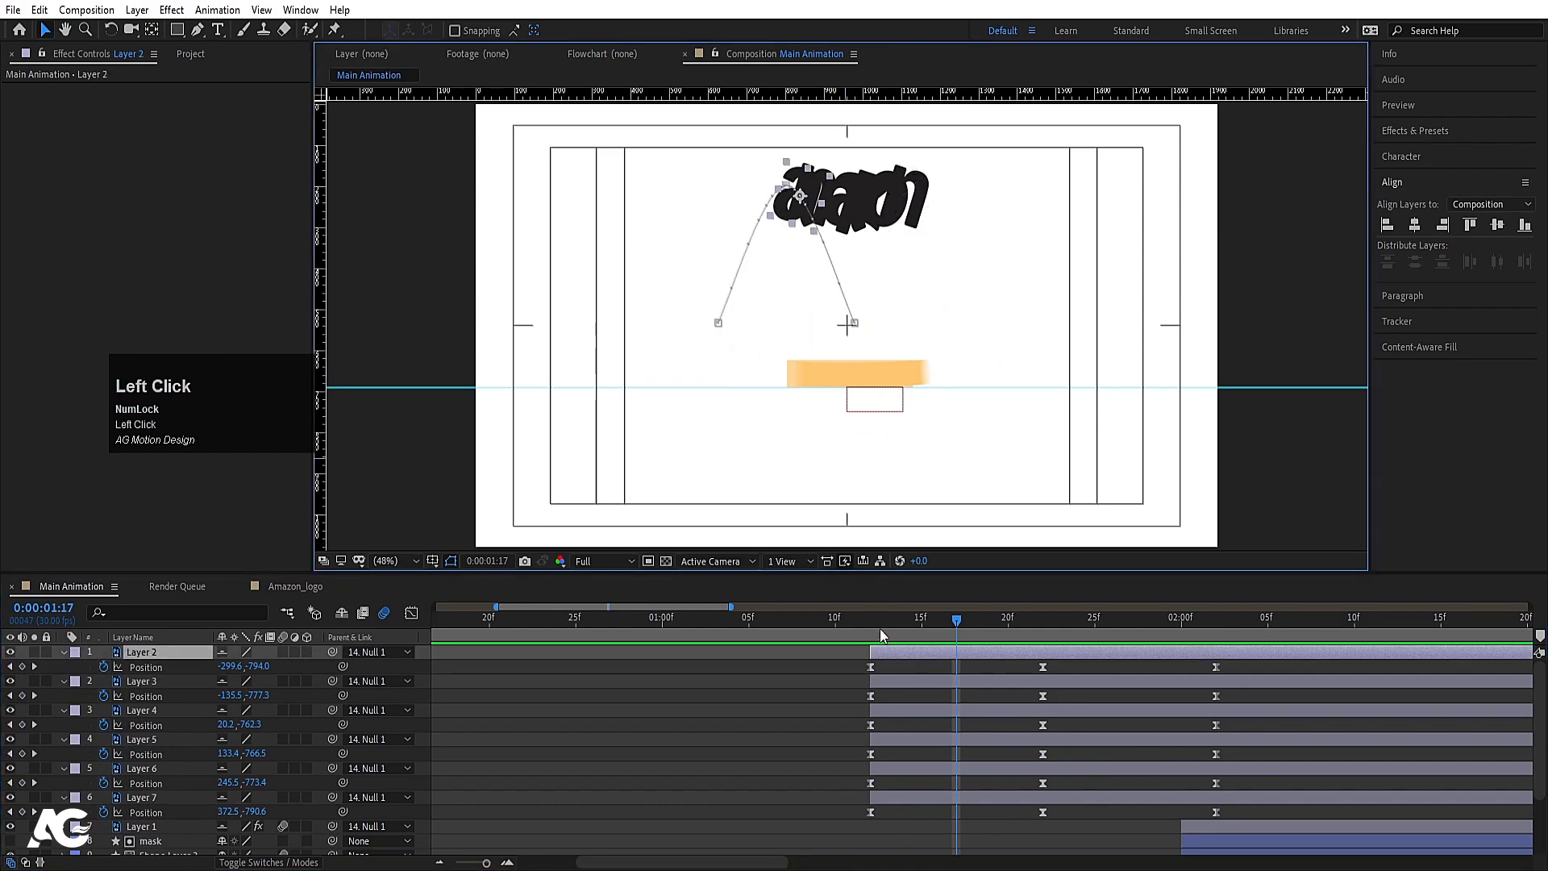
pyautogui.moveTo(887, 629); pyautogui.dragTo(873, 631)
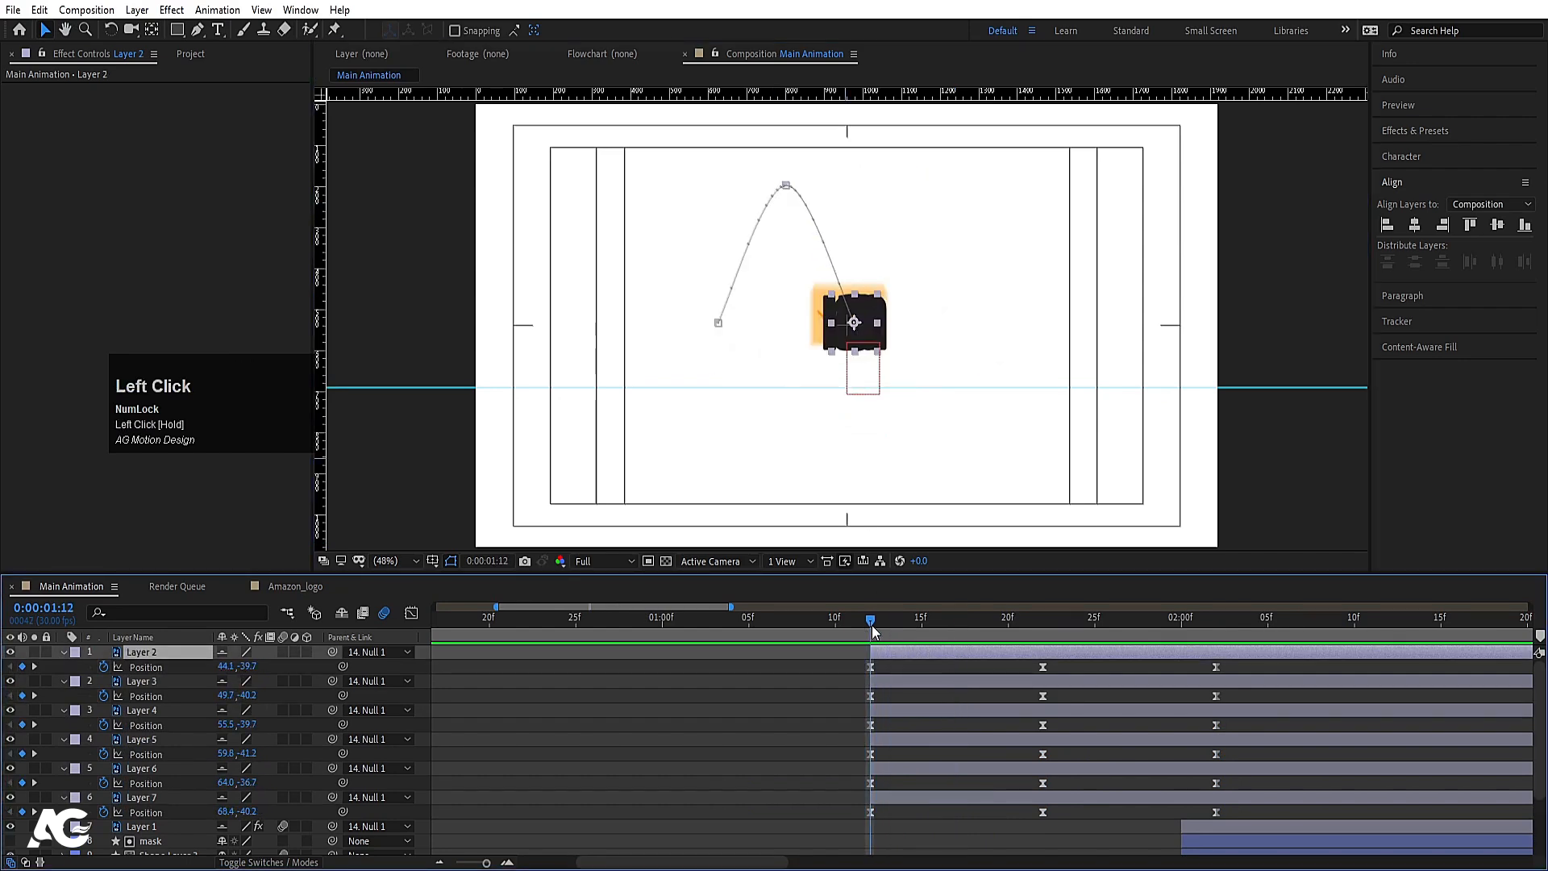
pyautogui.keyDown('shift'); pyautogui.click(886, 797); pyautogui.keyUp('shift')
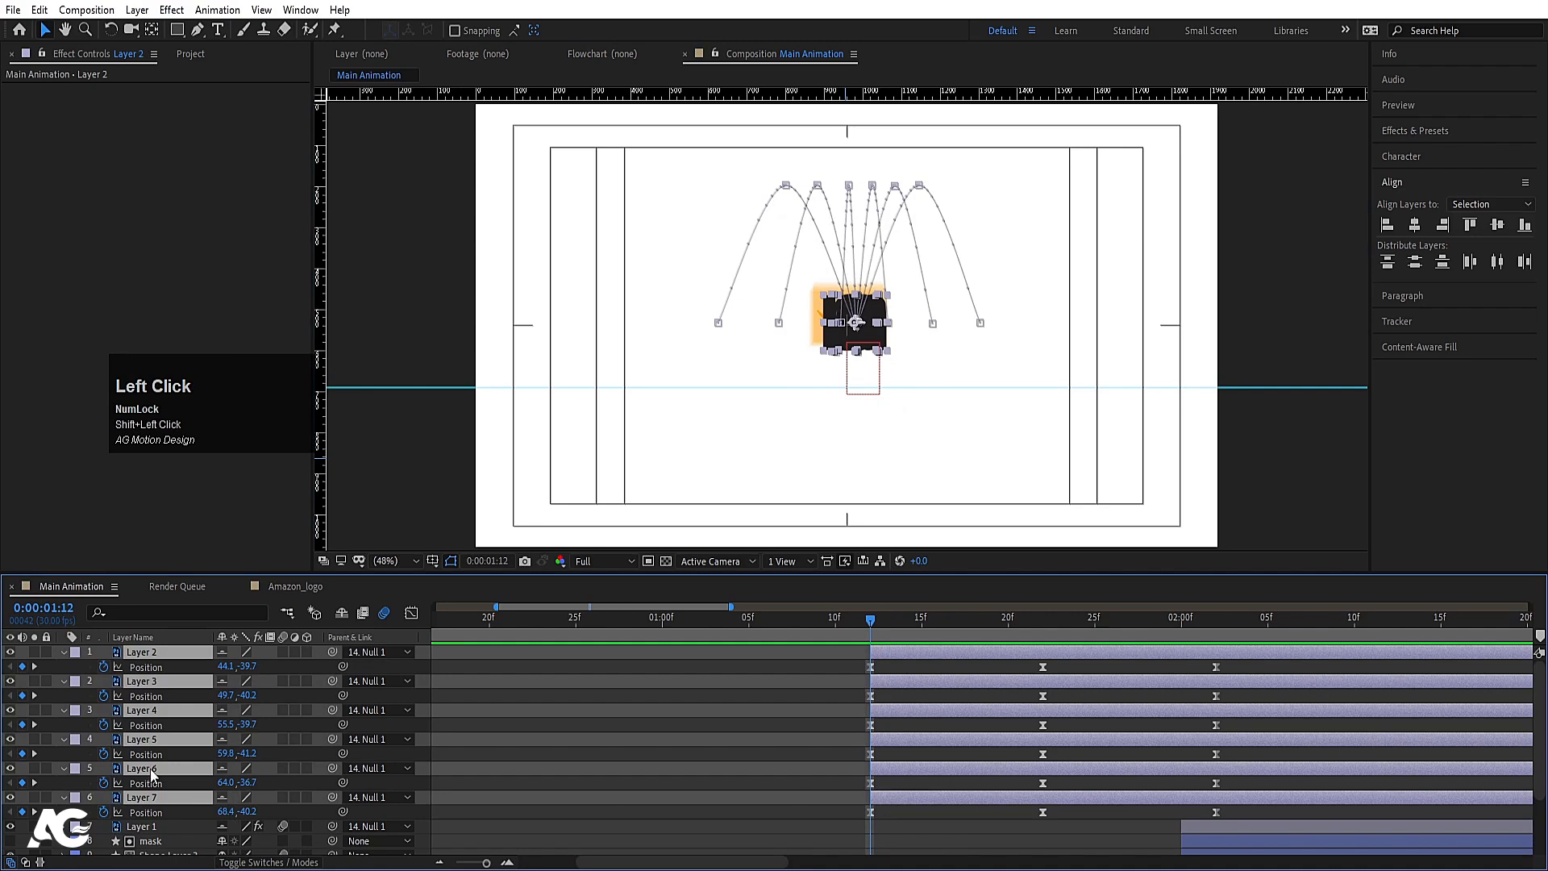
pyautogui.press('s')
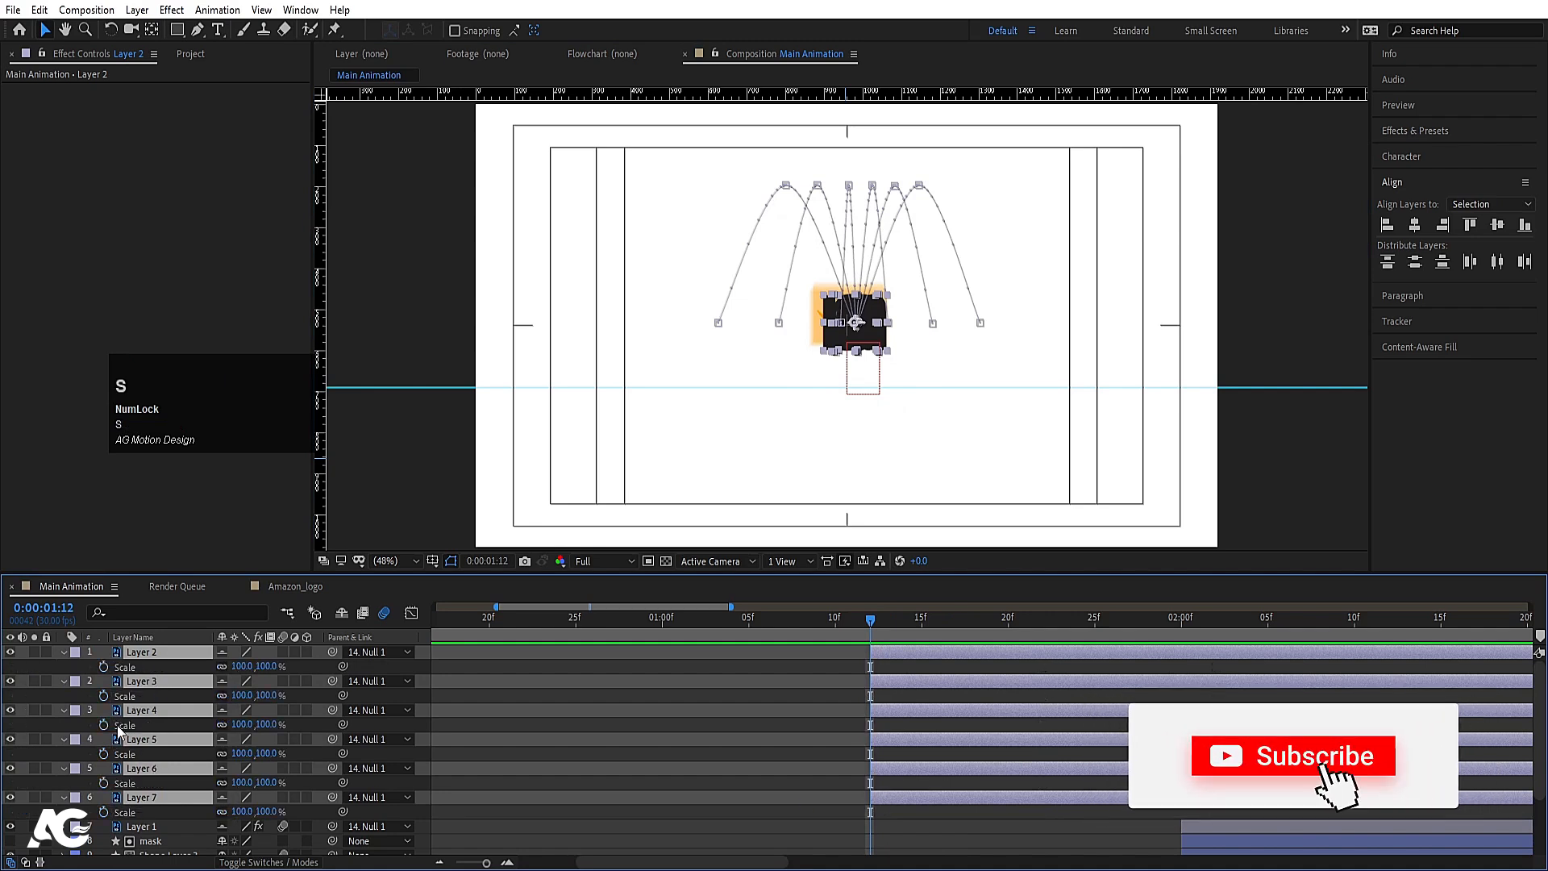
pyautogui.click(105, 671)
pyautogui.press('pagedown')
pyautogui.press('pagedown')
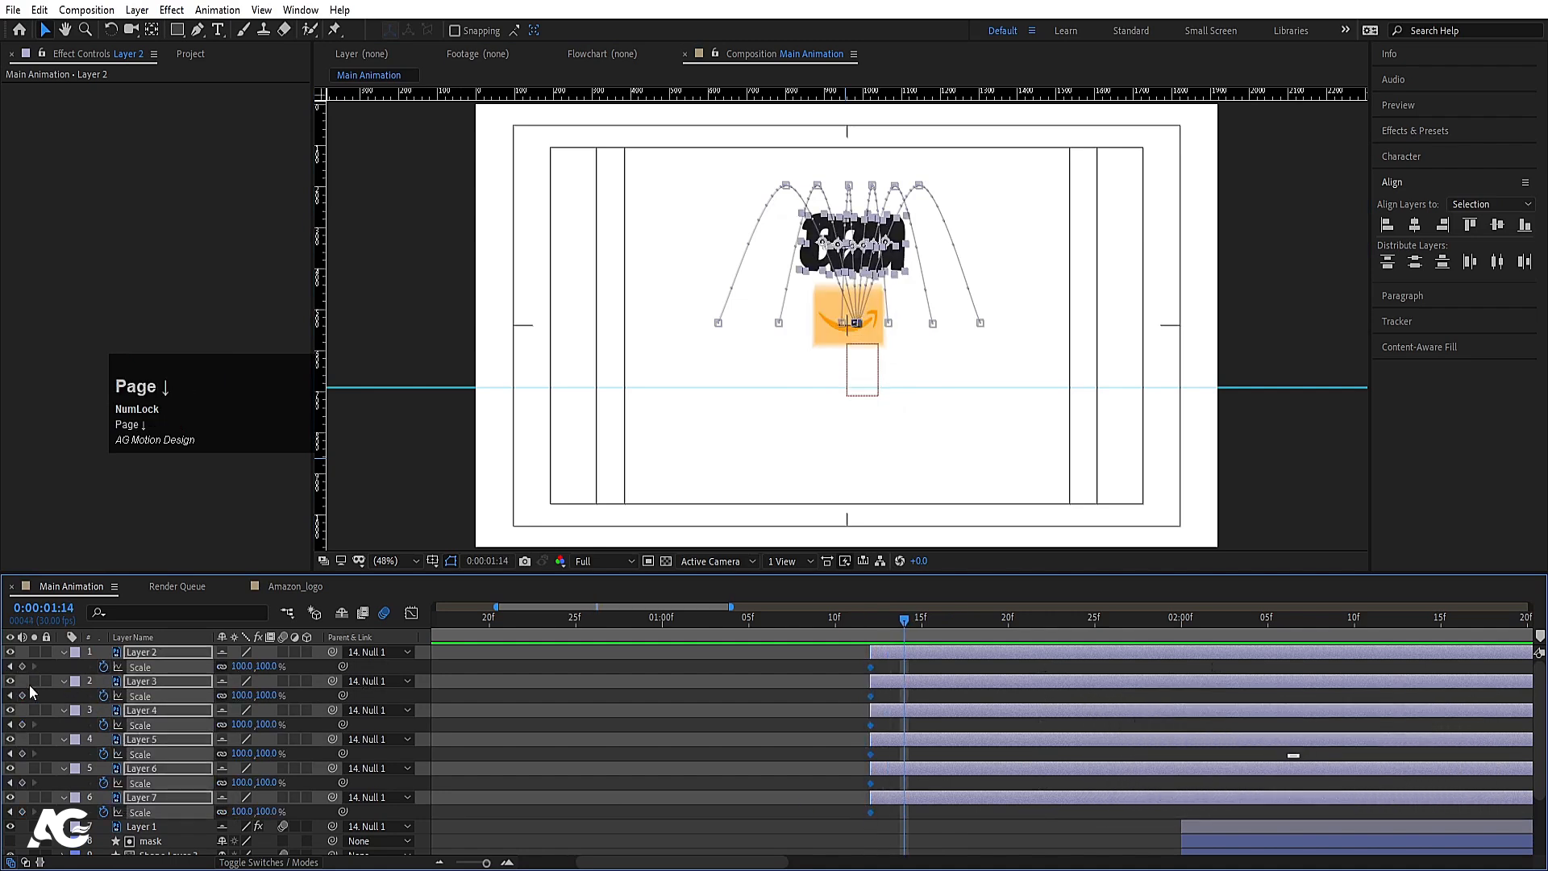
pyautogui.click(21, 667)
pyautogui.press('j')
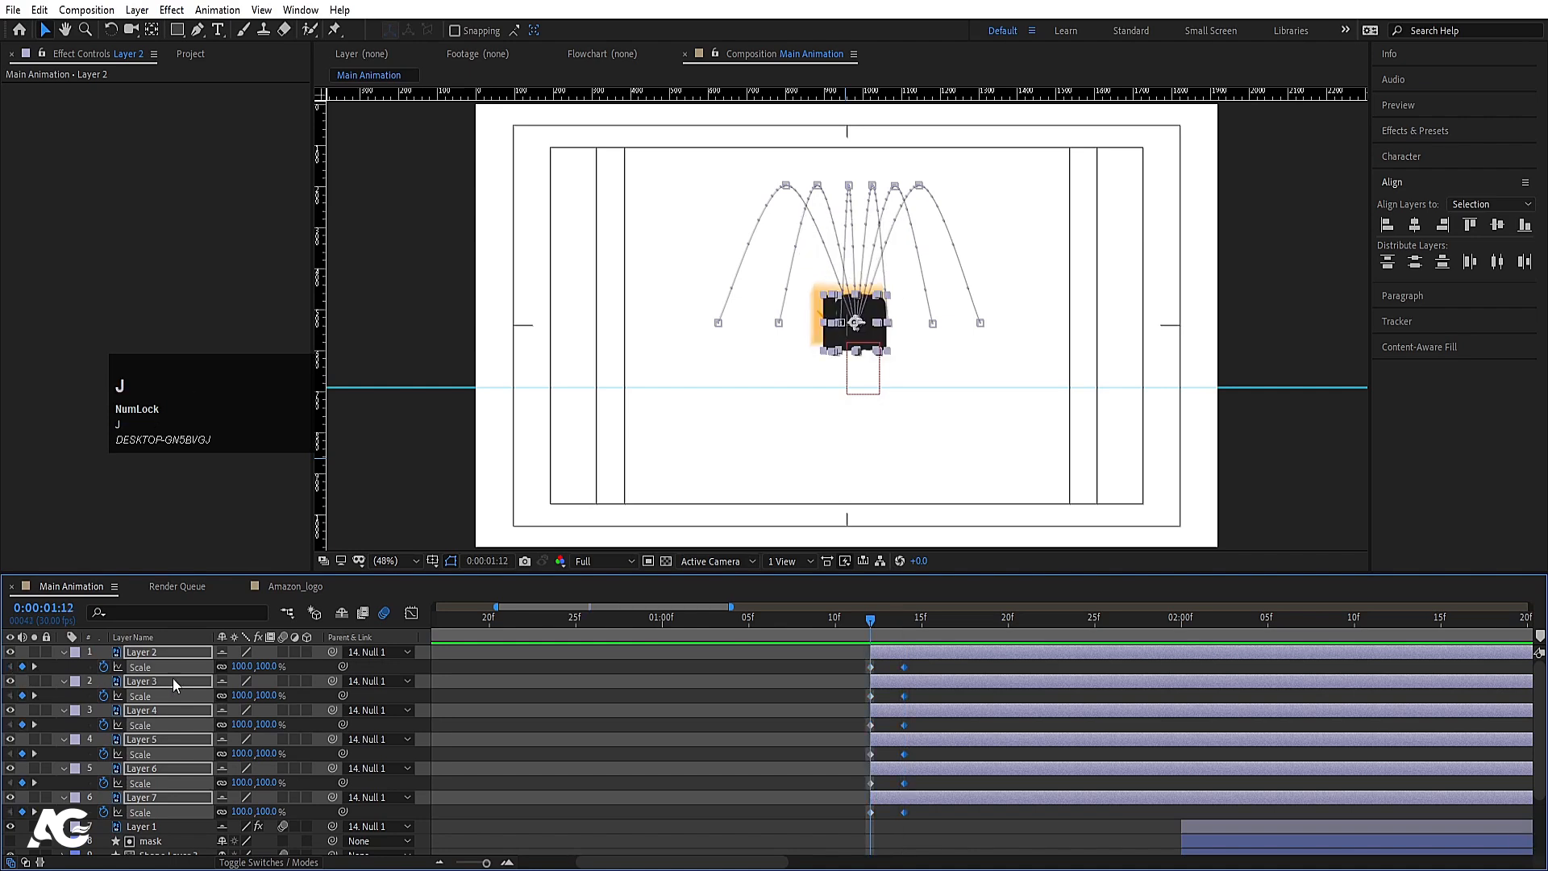
pyautogui.click(234, 666)
pyautogui.write('0')
pyautogui.press('Return')
# Step: Apply Easy Ease to all scale keyframes of the six letter layers and preview the result
pyautogui.moveTo(941, 826); pyautogui.dragTo(782, 603)
pyautogui.press('F9')
pyautogui.press('space')
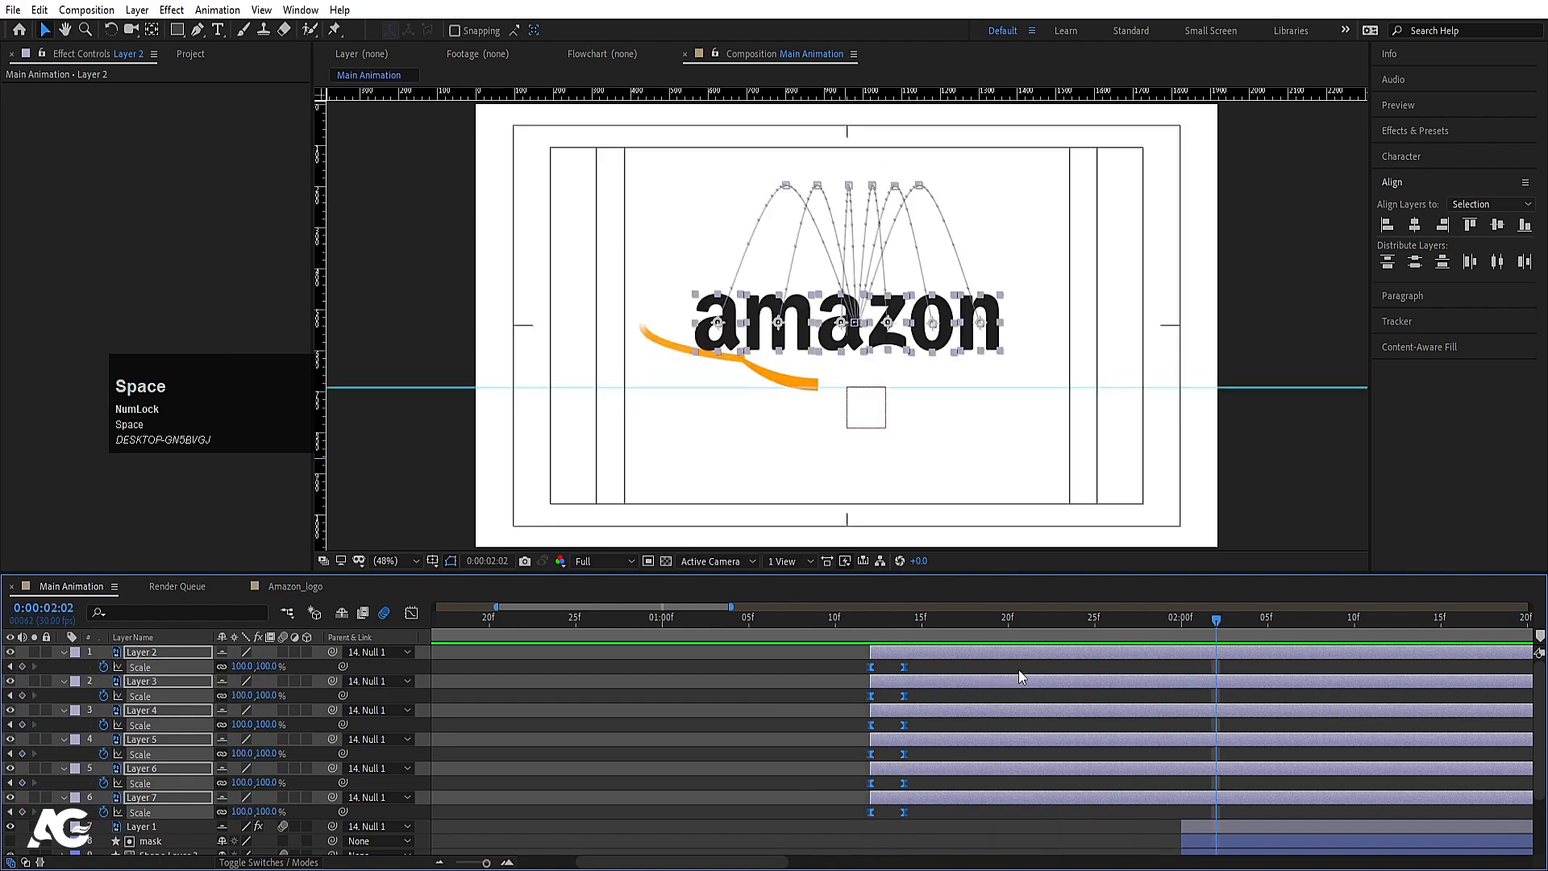
# Step: Stagger the starts of Layer 3 to Layer 7 one frame apart from 0:00:01:13 to 0:00:01:17 and preview
pyautogui.click(867, 625)
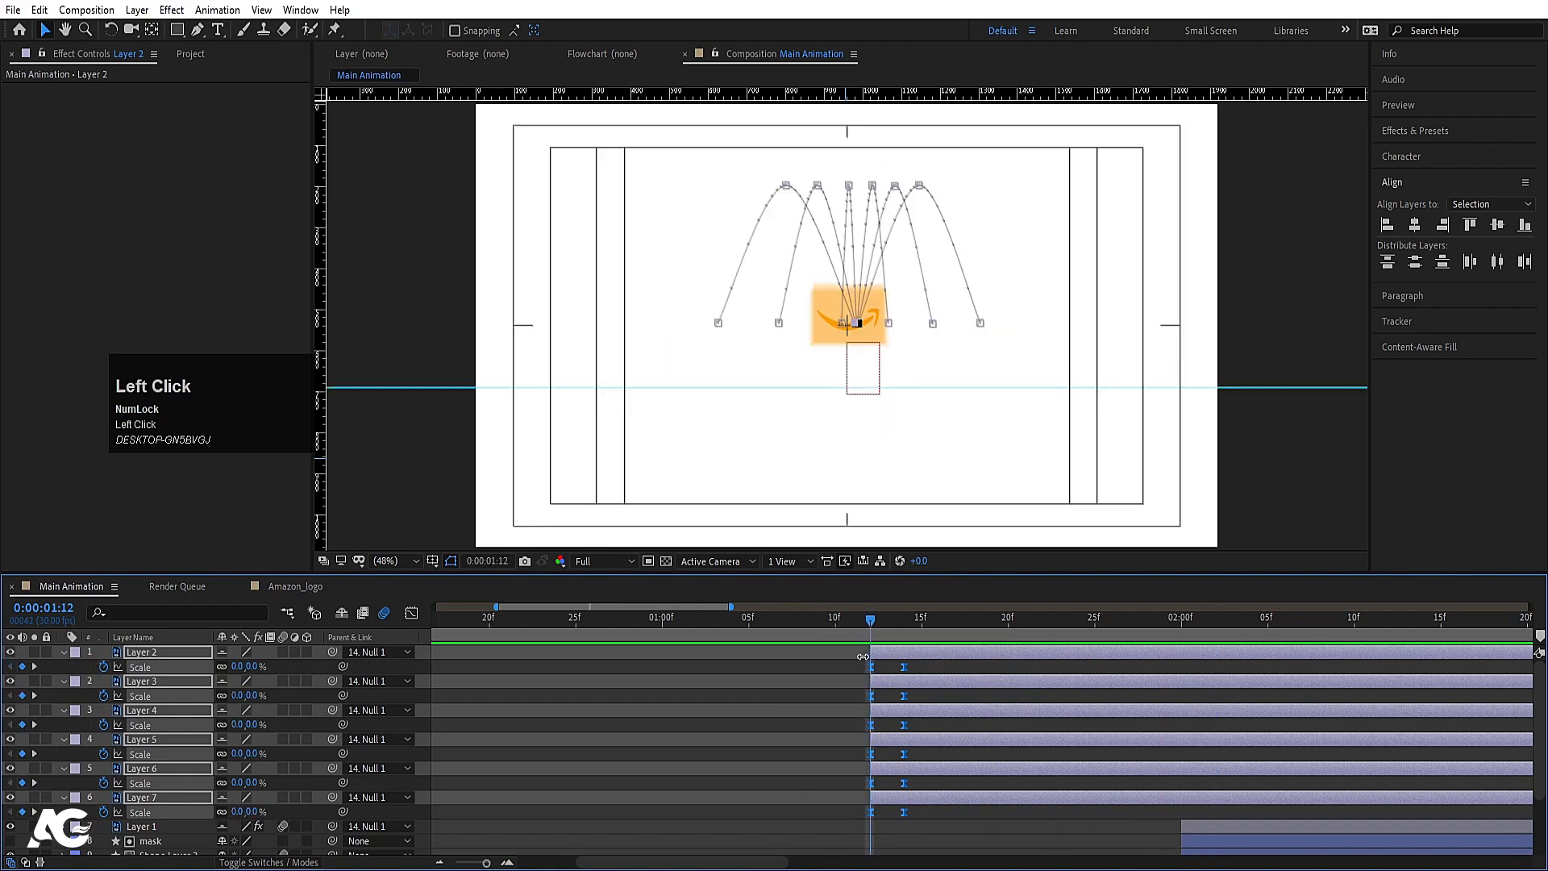
pyautogui.press('pagedown')
pyautogui.click(887, 679)
pyautogui.press('[')
pyautogui.press('pagedown')
pyautogui.click(906, 709)
pyautogui.press('[')
pyautogui.press('pagedown')
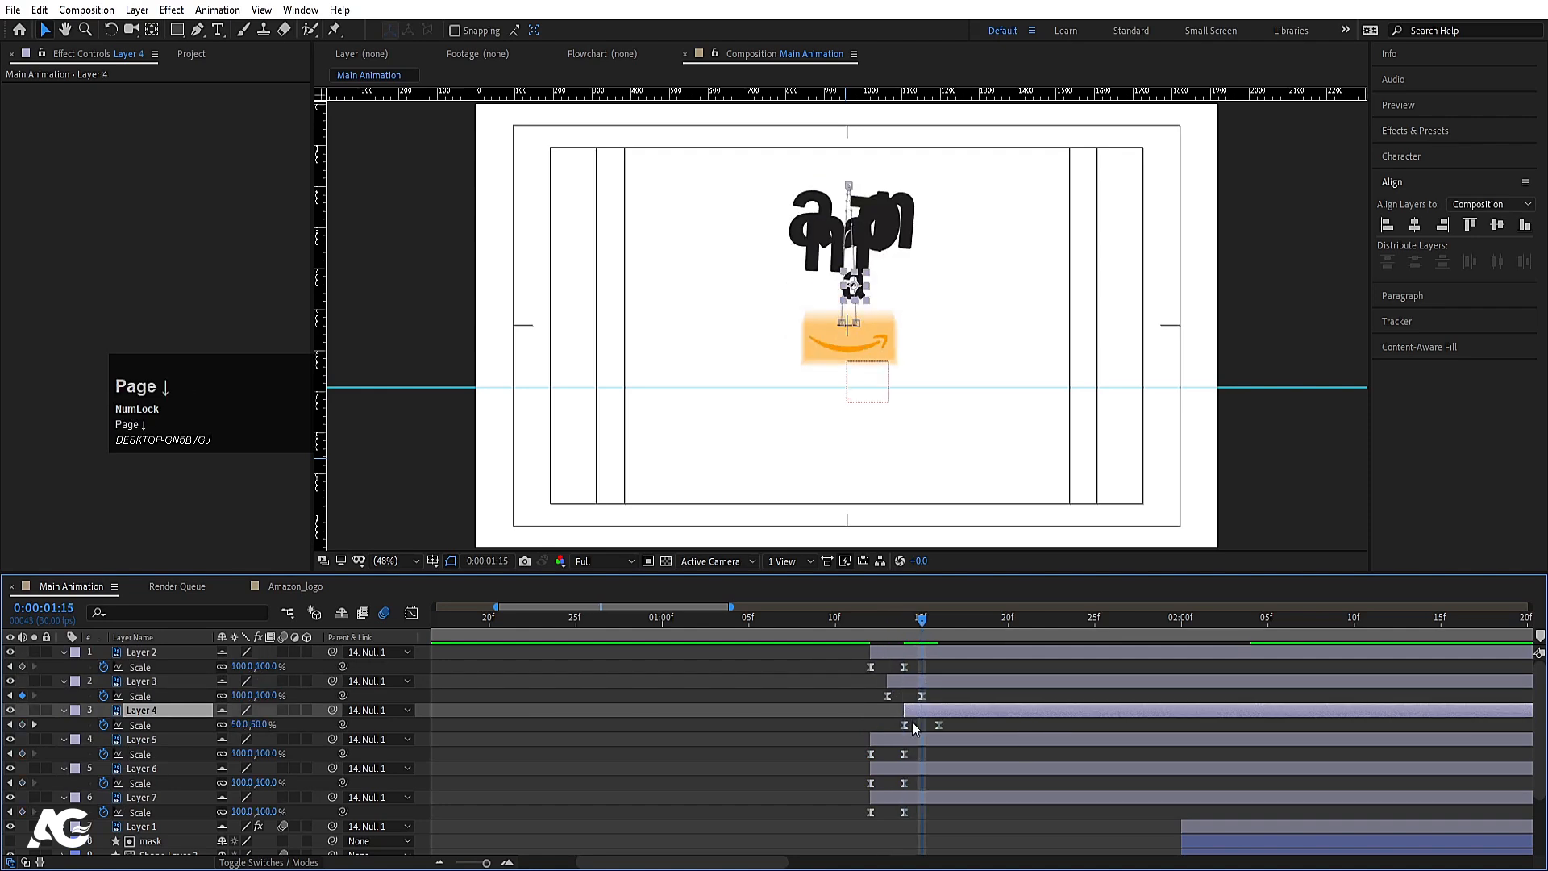
pyautogui.click(919, 740)
pyautogui.press('[')
pyautogui.press('pagedown')
pyautogui.click(926, 766)
pyautogui.press('[')
pyautogui.press('pagedown')
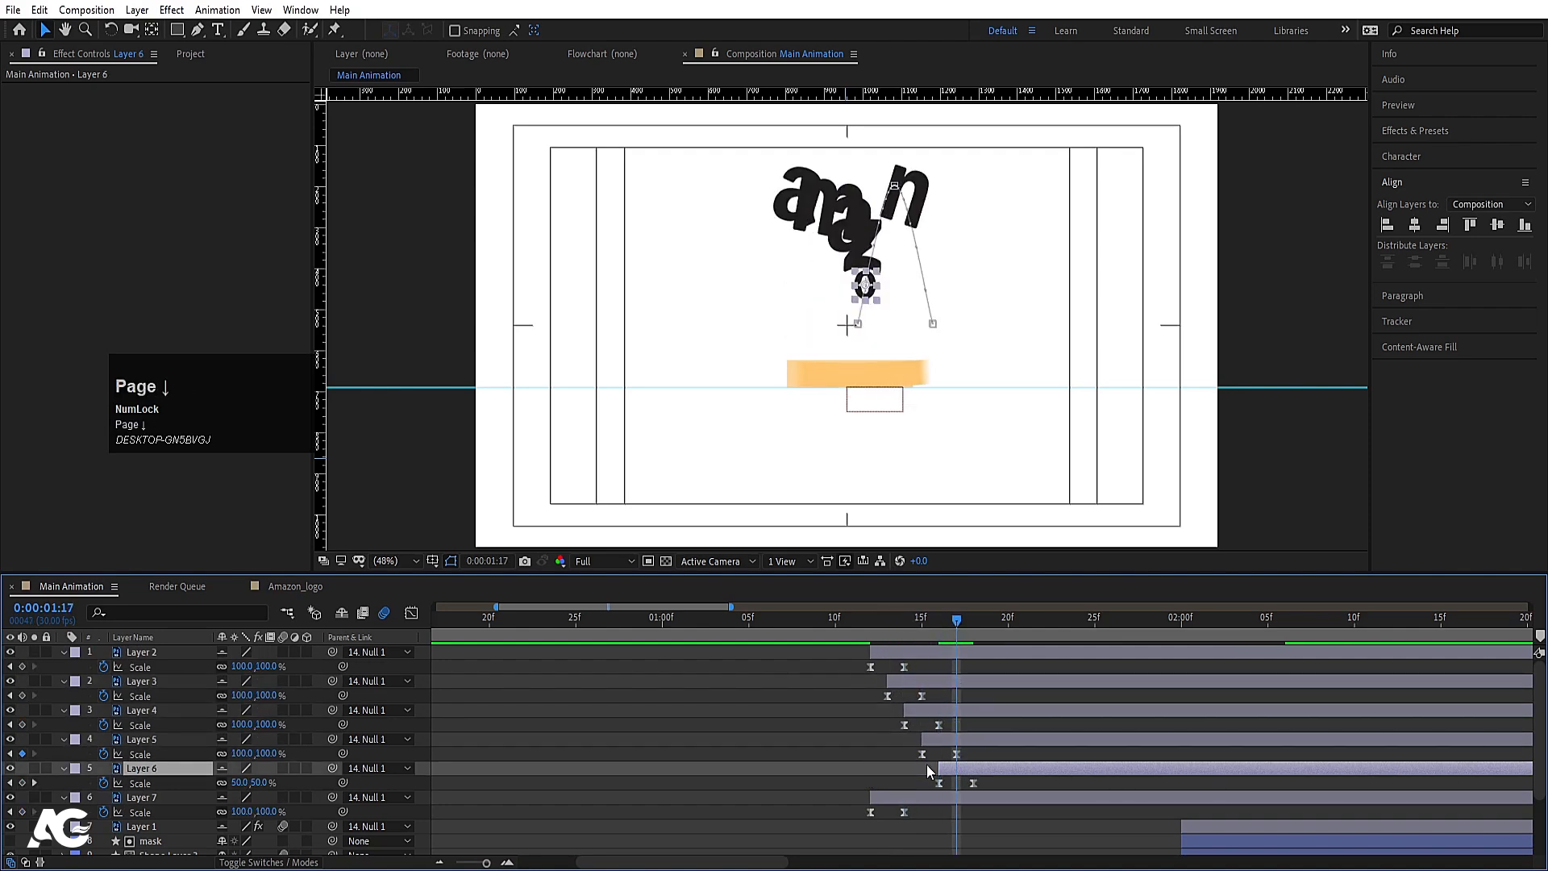
pyautogui.click(937, 797)
pyautogui.press('[')
pyautogui.press('space')
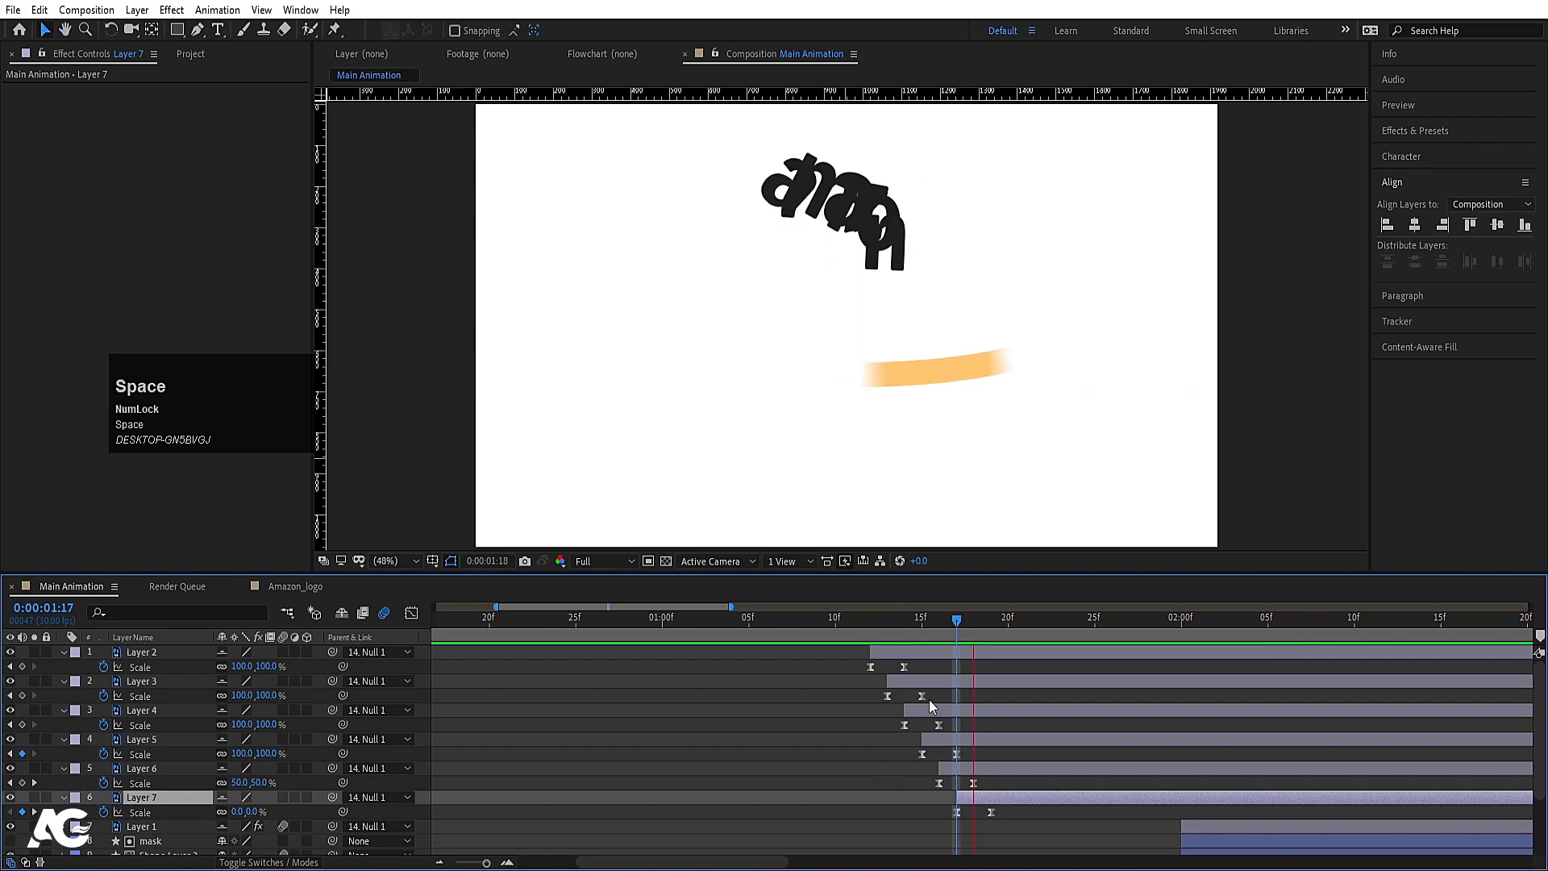
# Step: Widen the stagger between the six letter layers to two frames each and preview the jump
pyautogui.moveTo(883, 629); pyautogui.dragTo(1059, 796)
pyautogui.press('space')
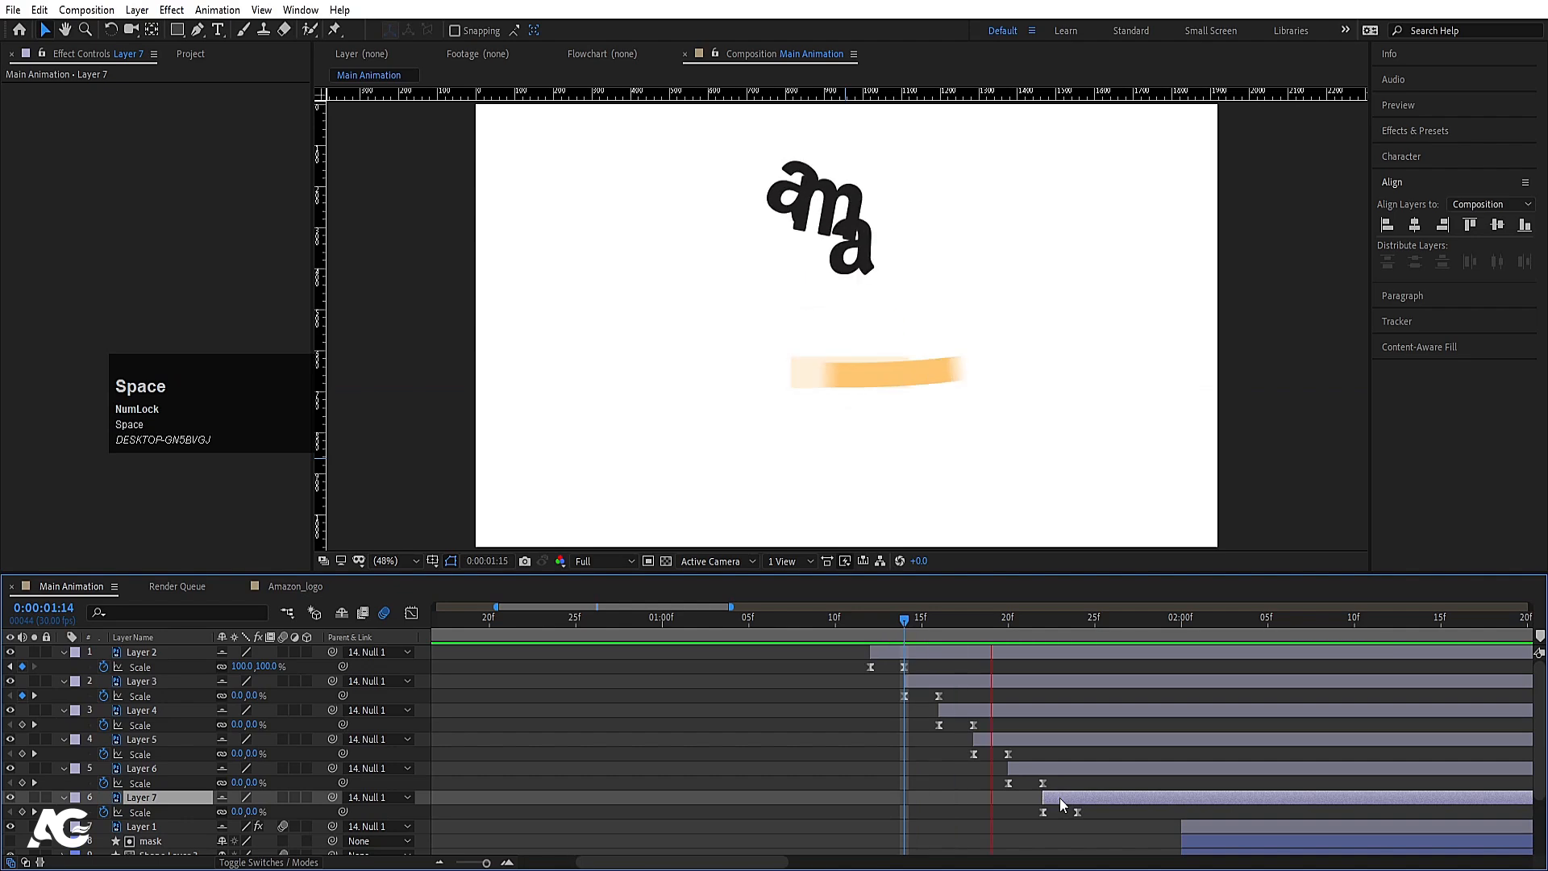
pyautogui.press('space')
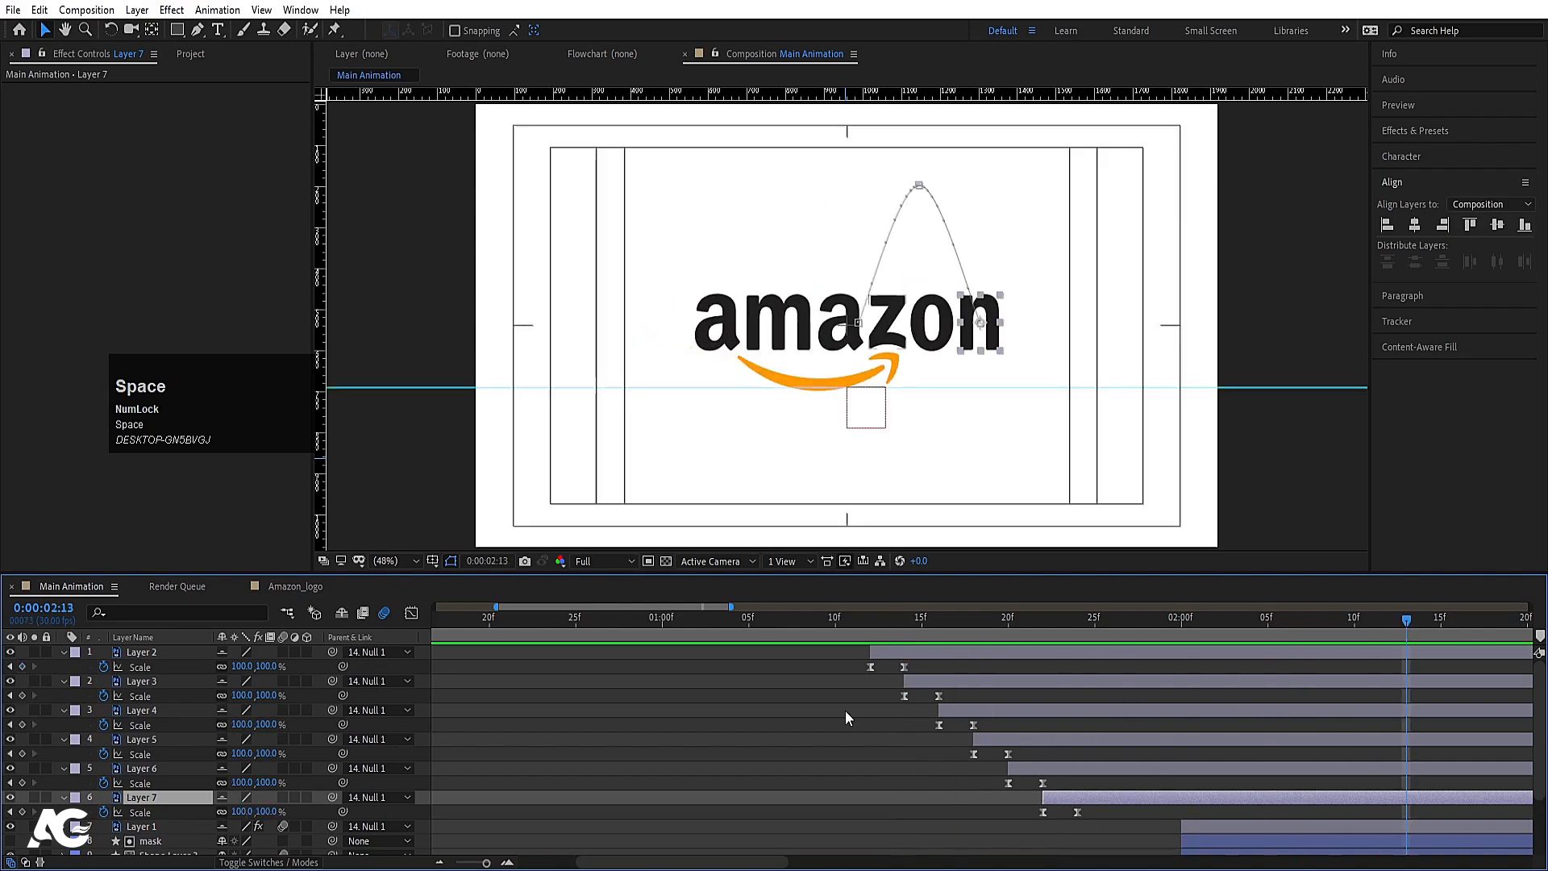
# Step: Turn on motion blur for the six letter layers and preview from 0:00:01:04
pyautogui.keyDown('shift'); pyautogui.click(185, 650); pyautogui.keyUp('shift')
pyautogui.click(593, 669)
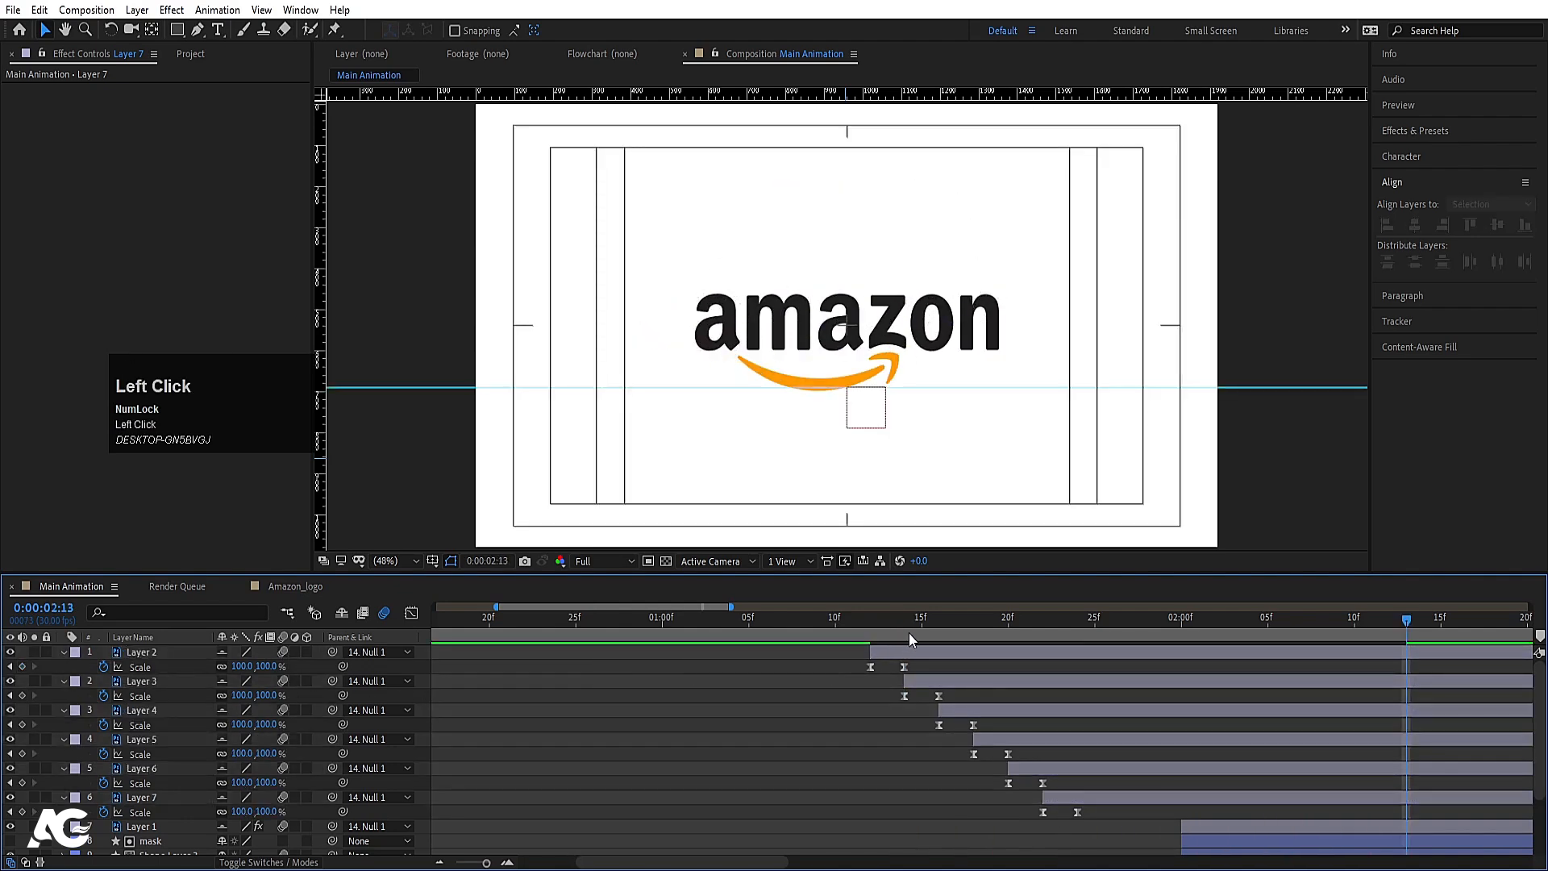
pyautogui.click(733, 629)
pyautogui.press('space')
pyautogui.press('space')
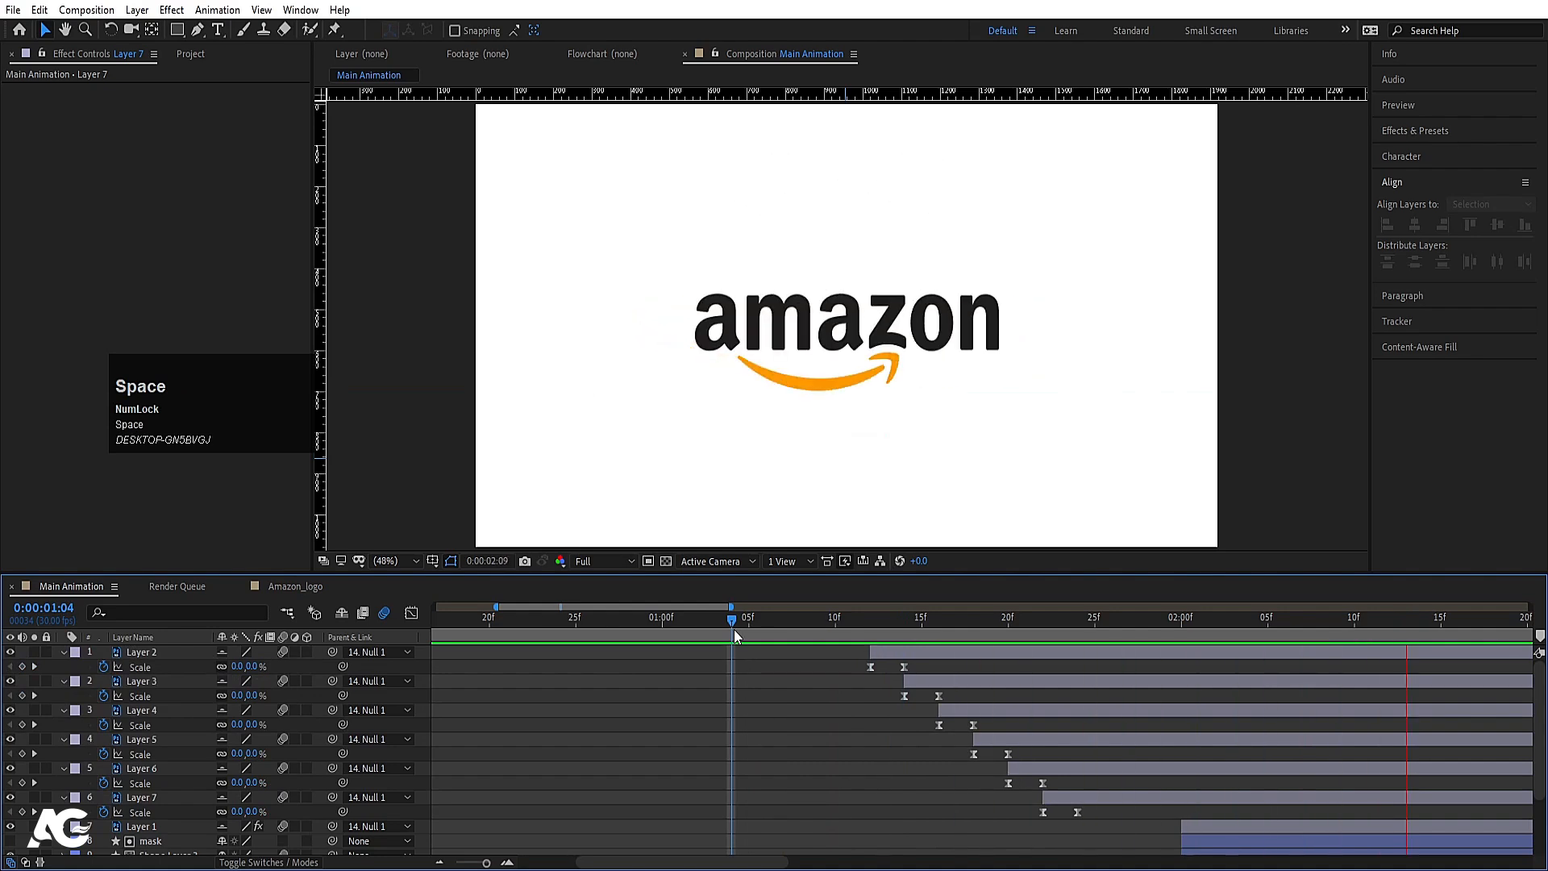
# Step: Collapse the layer properties and preview the whole animation from 0:00:00:00, replaying the letter section
pyautogui.press('u')
pyautogui.press('u')
pyautogui.press('-')
pyautogui.press('-')
pyautogui.press('-')
pyautogui.press('-')
pyautogui.press('-')
pyautogui.moveTo(604, 625); pyautogui.dragTo(435, 623)
pyautogui.press('space')
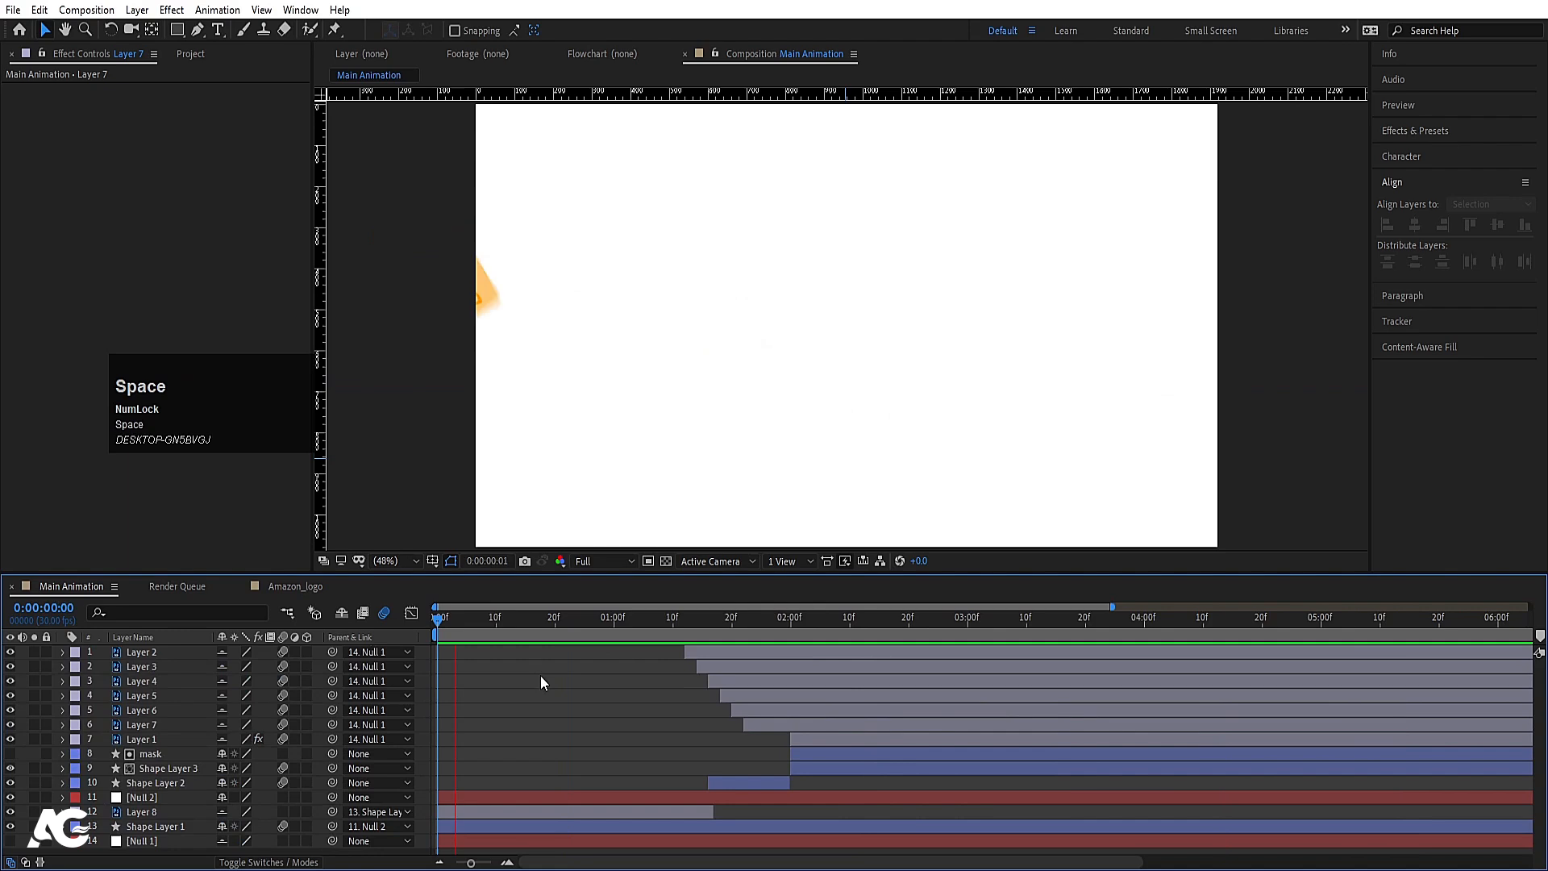
pyautogui.press('space')
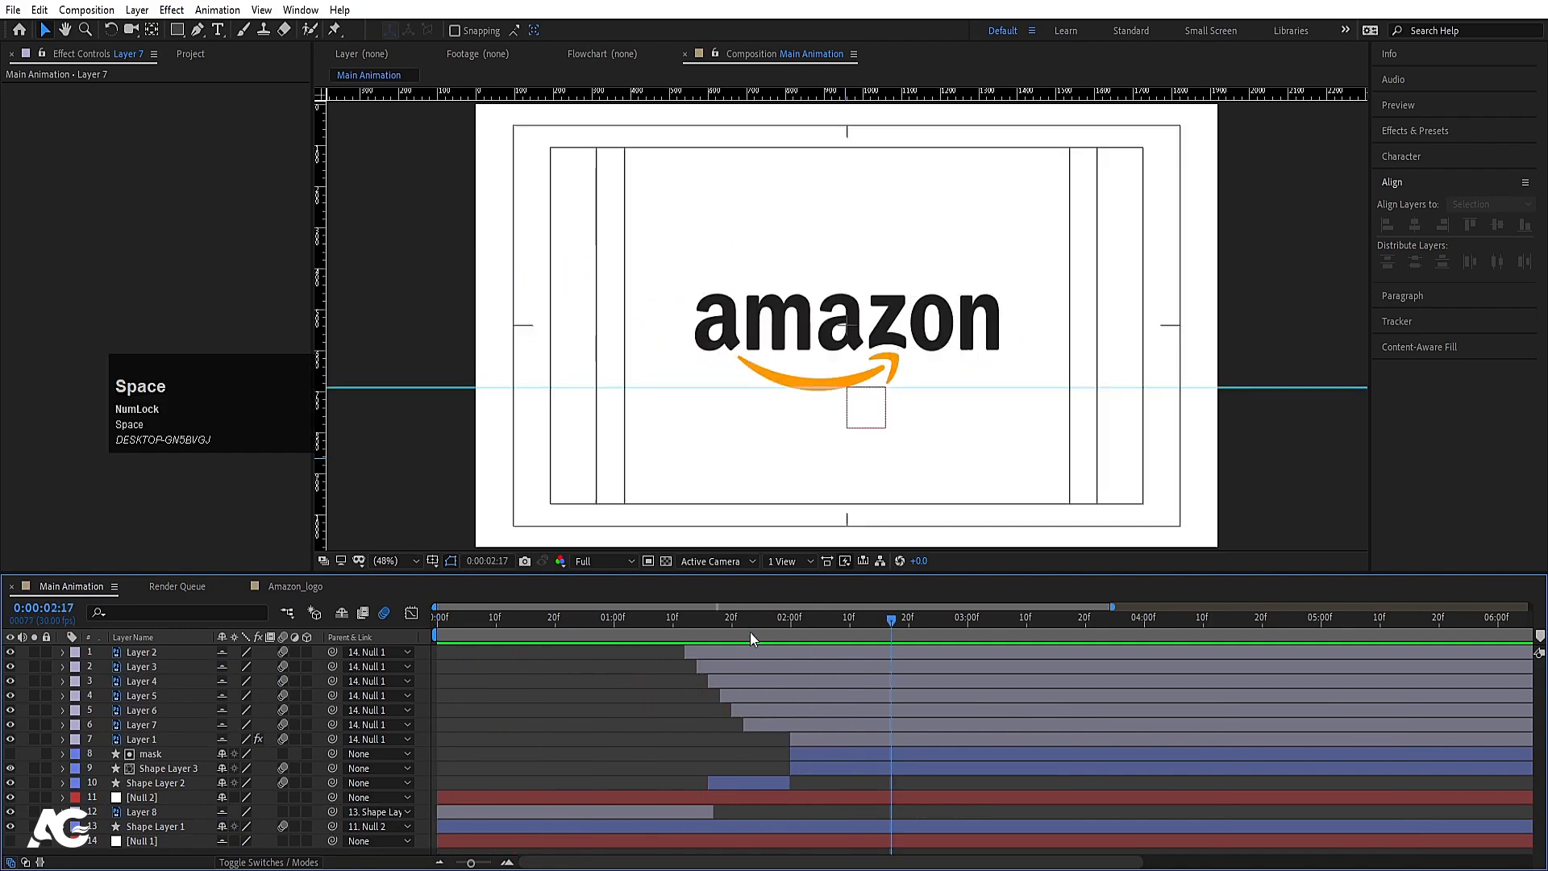
pyautogui.click(713, 618)
pyautogui.press('space')
pyautogui.press('space')
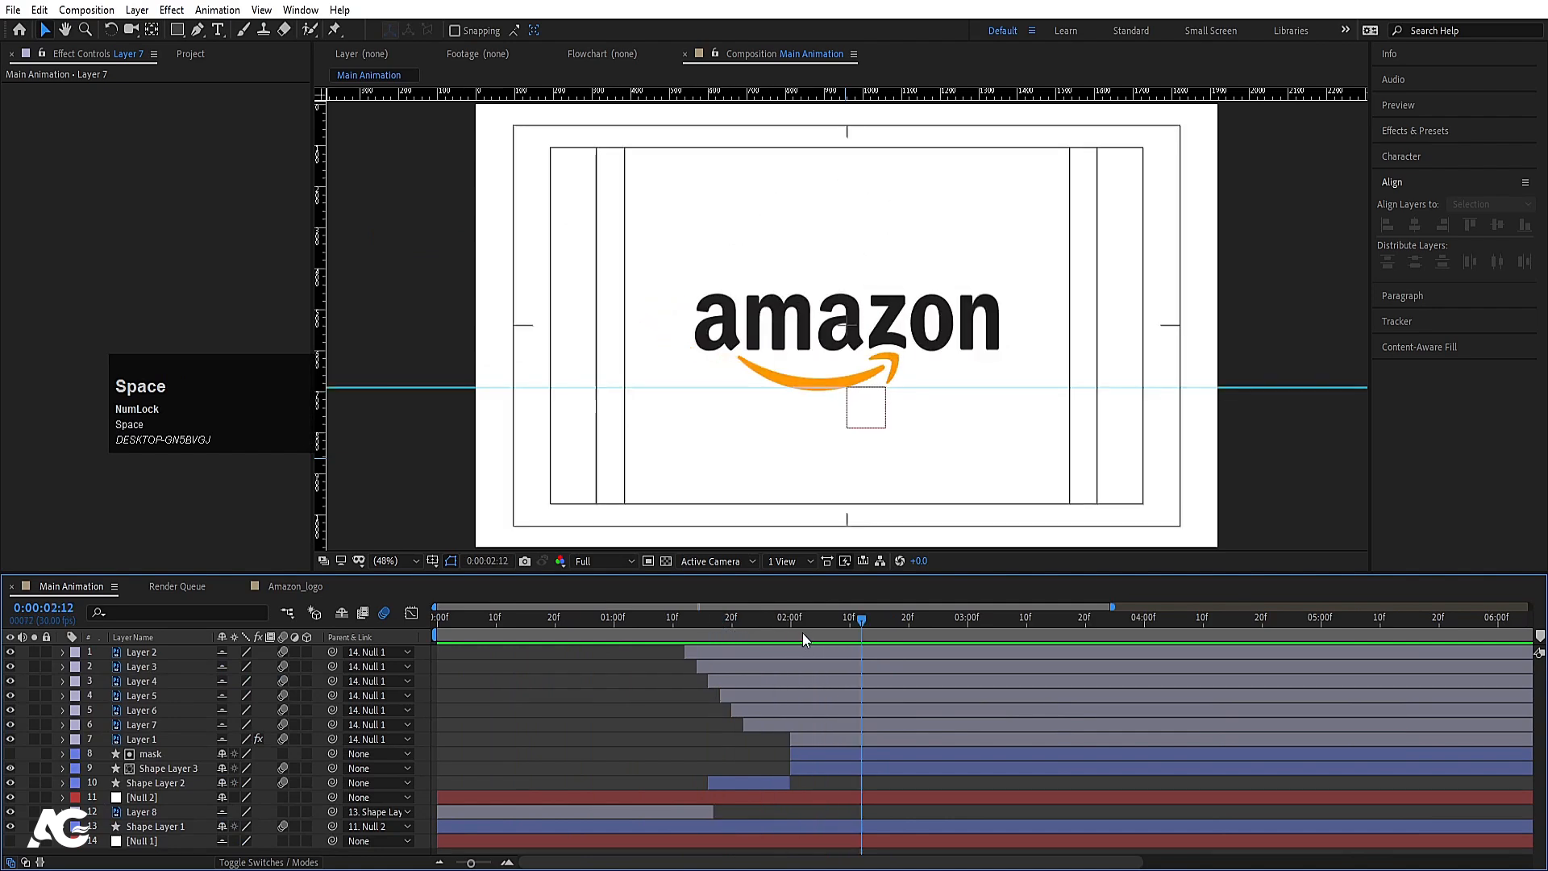
# Step: Reveal all keyframes of the six letter layers and align the starts of these layers at 0:00:01:12
pyautogui.click(801, 632)
pyautogui.click(770, 722)
pyautogui.keyDown('shift'); pyautogui.click(736, 655); pyautogui.keyUp('shift')
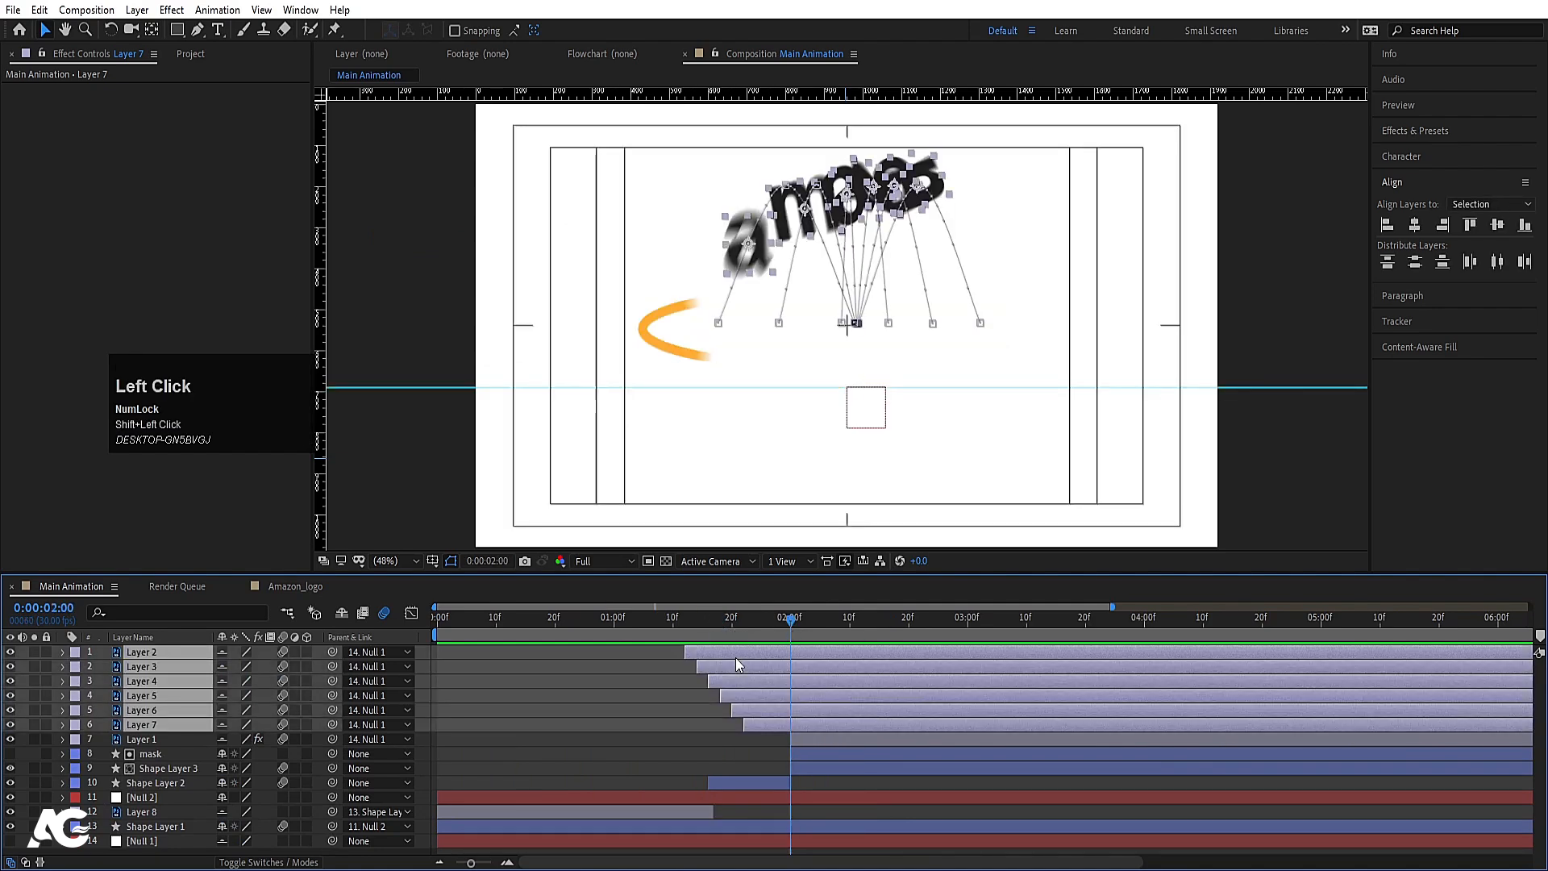
pyautogui.press('u')
pyautogui.scroll(-5, 882, 758)
pyautogui.moveTo(890, 734); pyautogui.dragTo(600, 455)
pyautogui.moveTo(802, 666); pyautogui.dragTo(854, 666)
pyautogui.hotkey('ctrl', 'z')
pyautogui.click(685, 621)
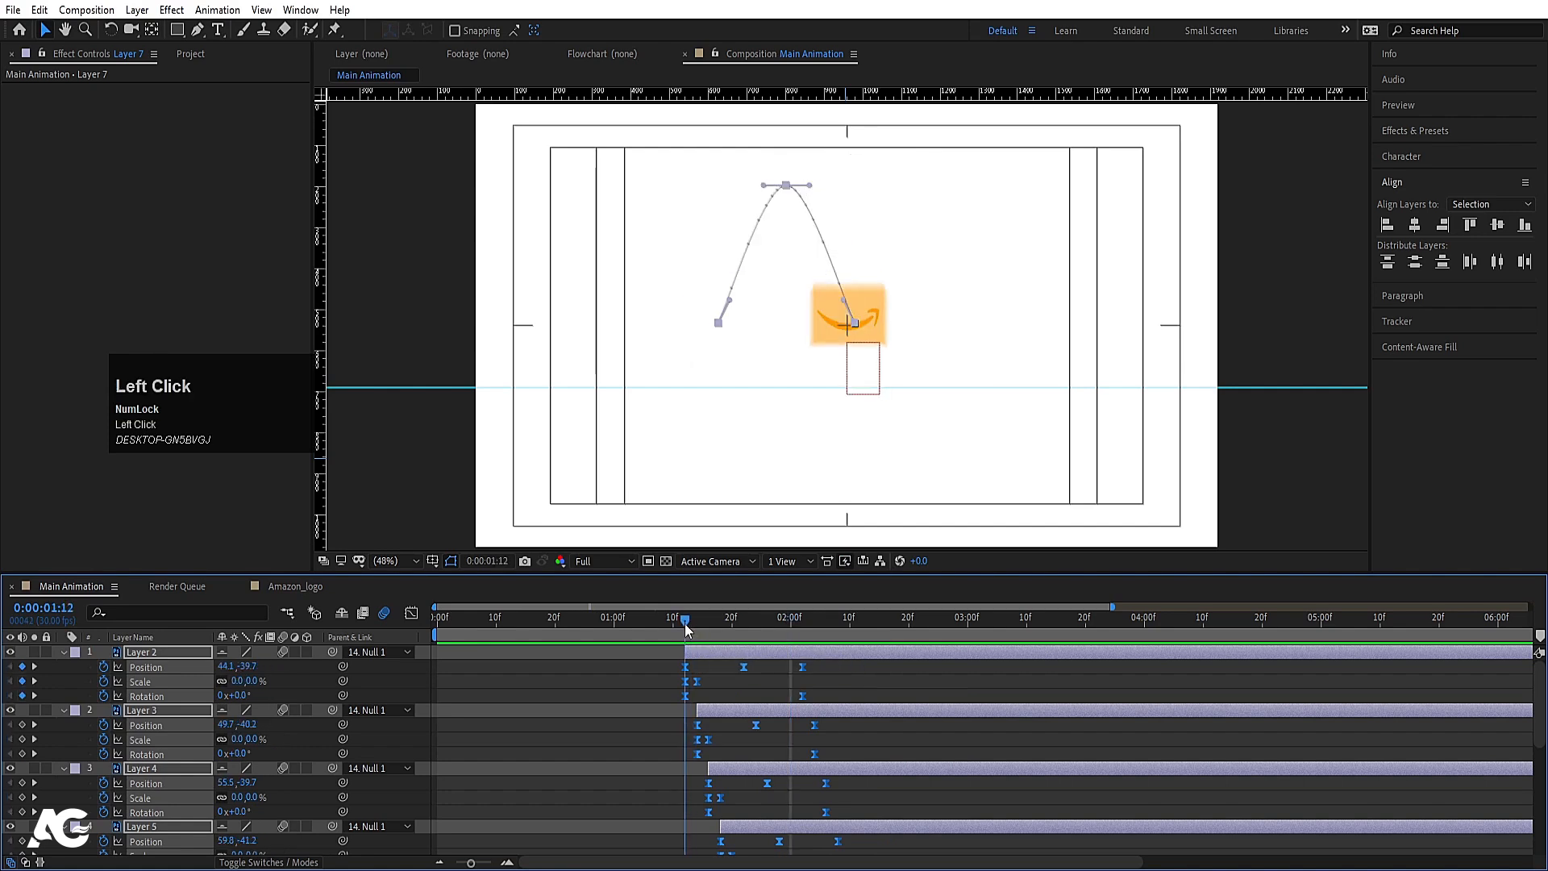
pyautogui.press('-')
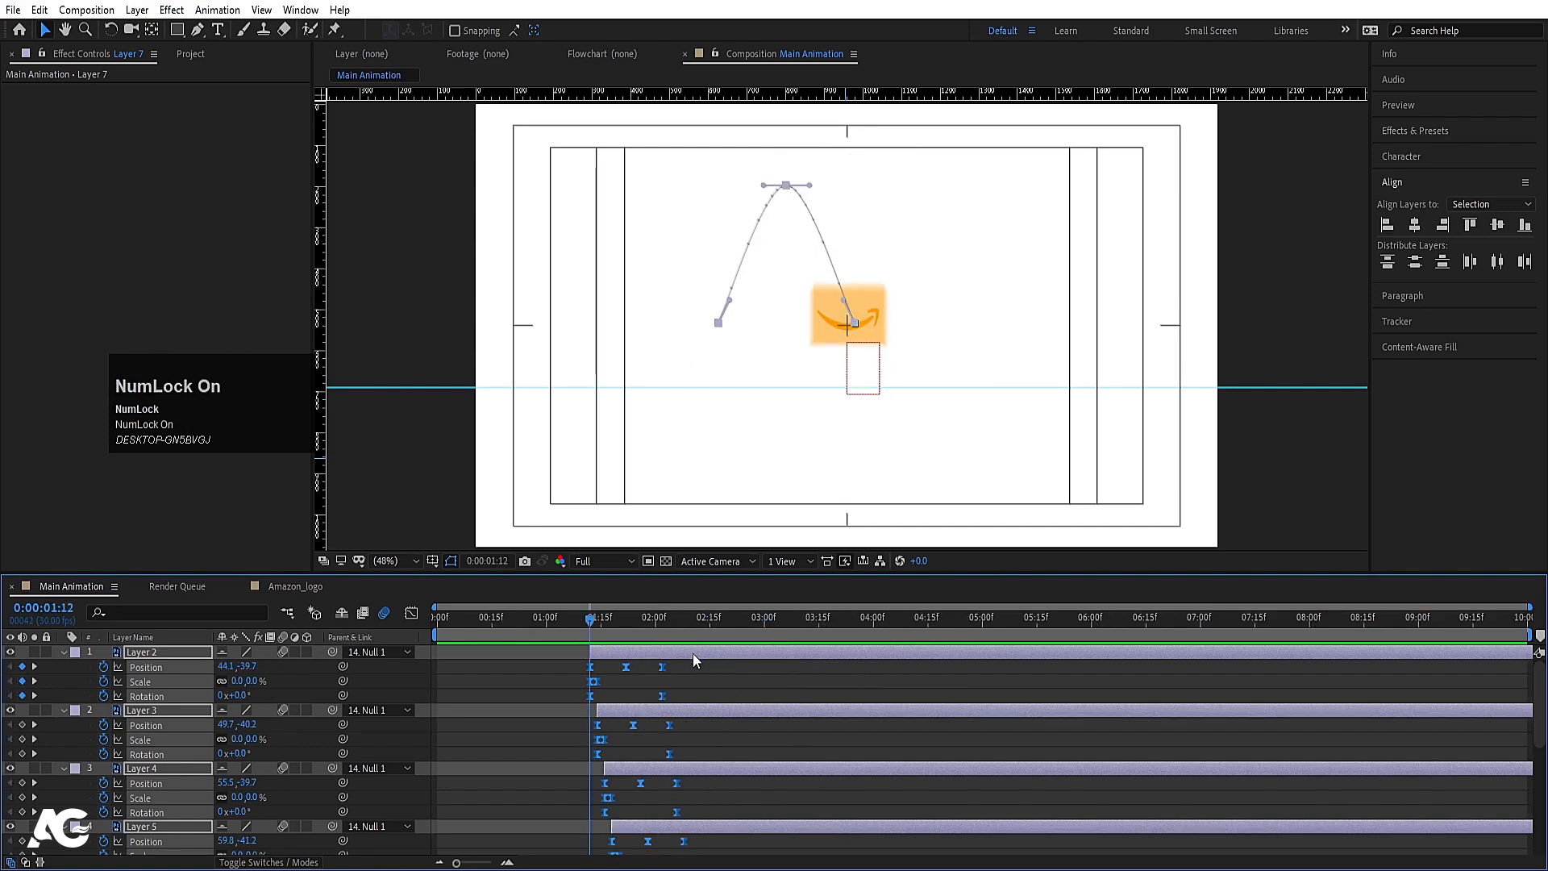
pyautogui.press('[')
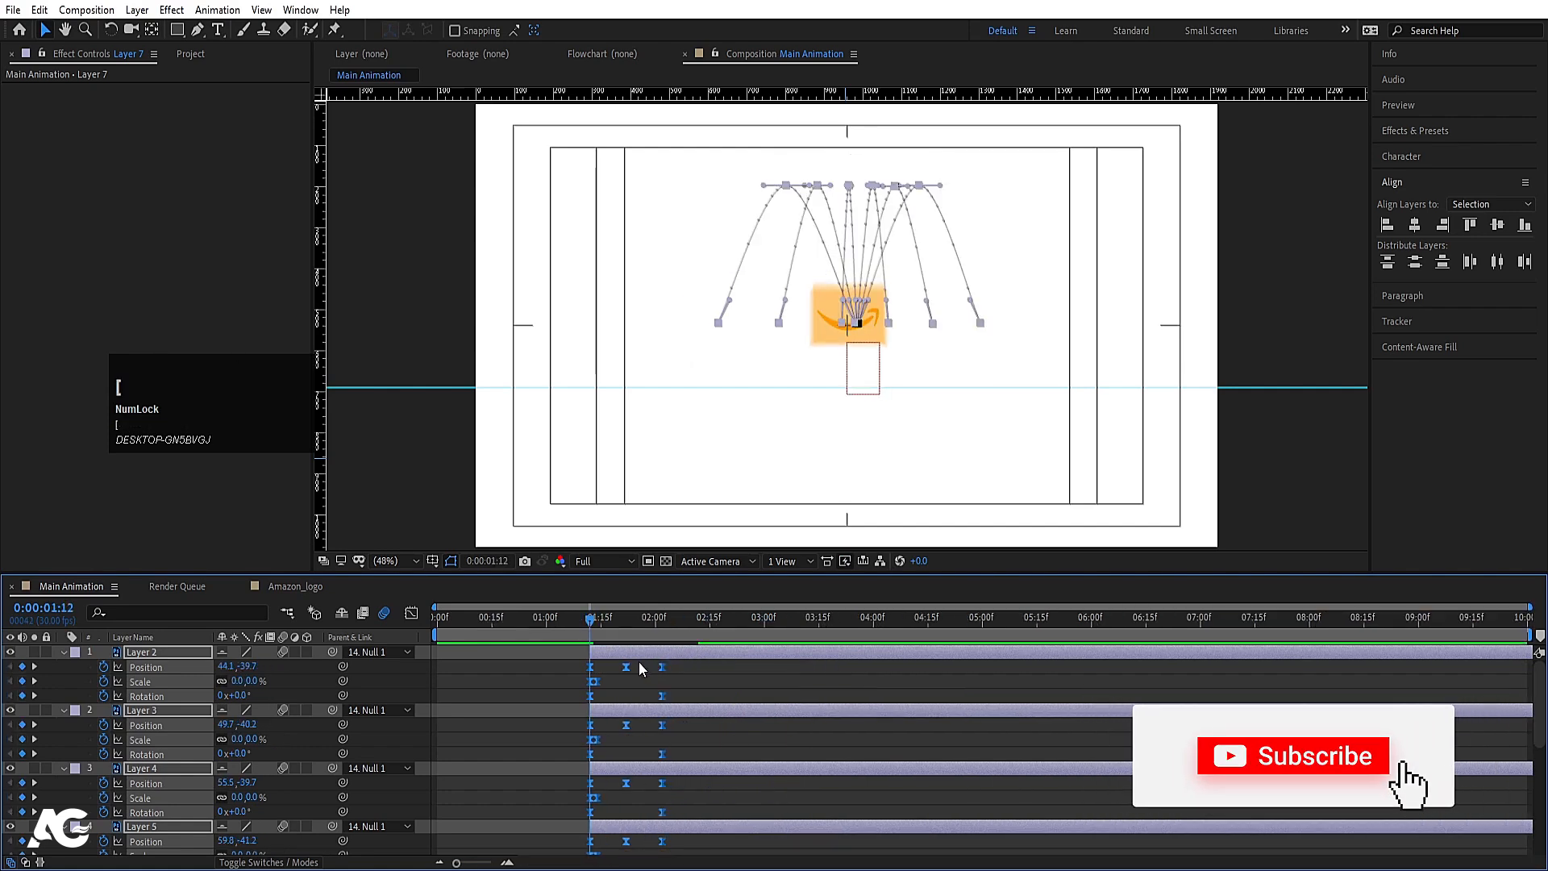
# Step: Stretch the letters' selected keyframes proportionally so the last ones land at about 0:00:02:16, and preview the slower jump
pyautogui.press('=')
pyautogui.press('=')
pyautogui.moveTo(882, 667); pyautogui.dragTo(1083, 674)
pyautogui.press('space')
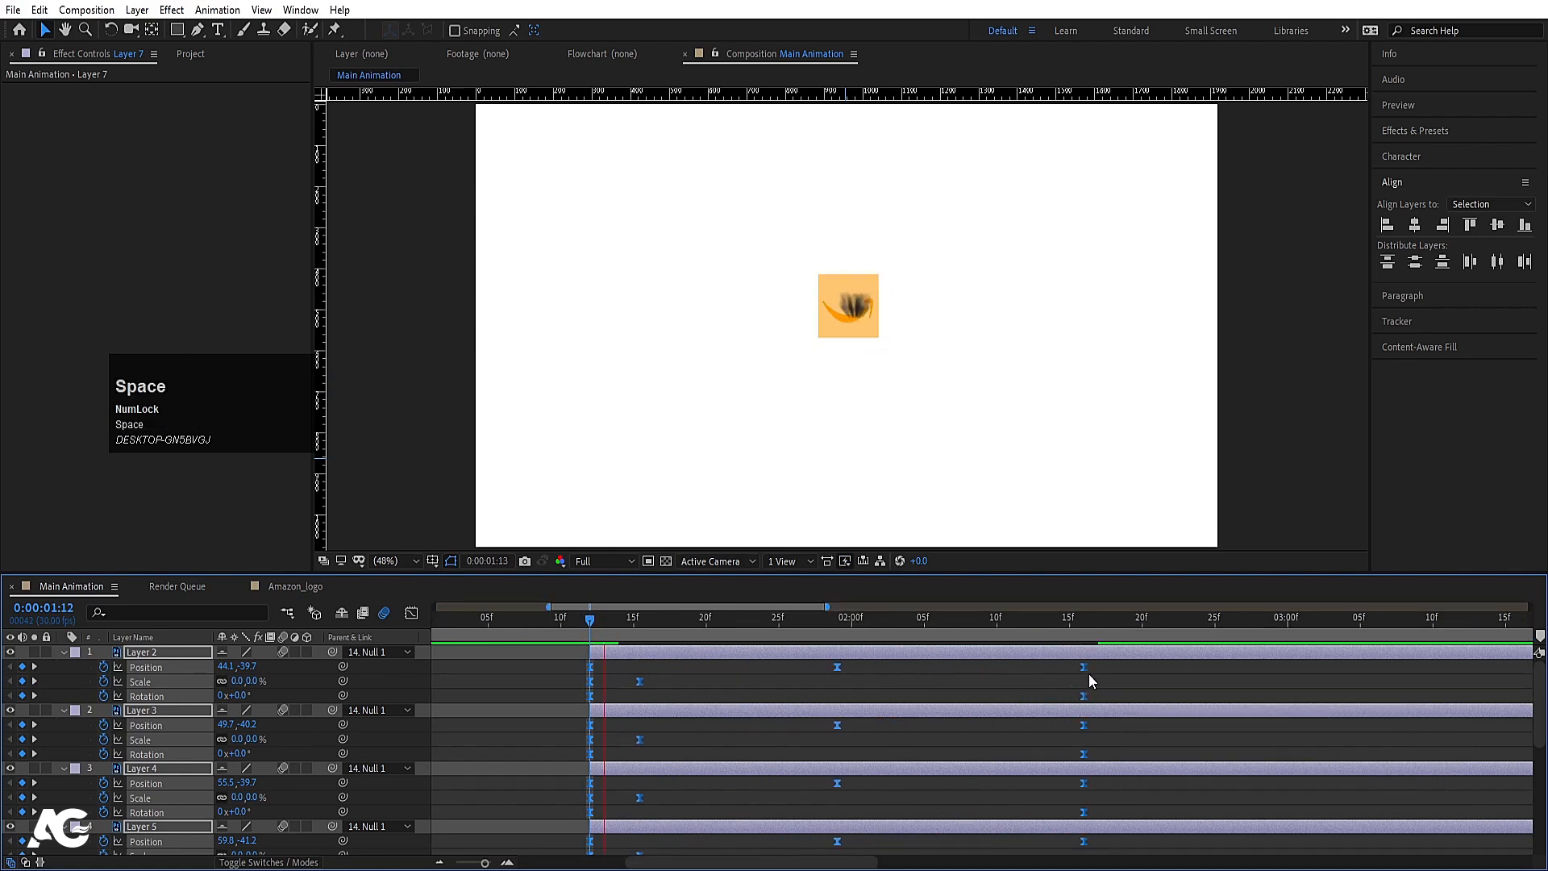
pyautogui.click(622, 682)
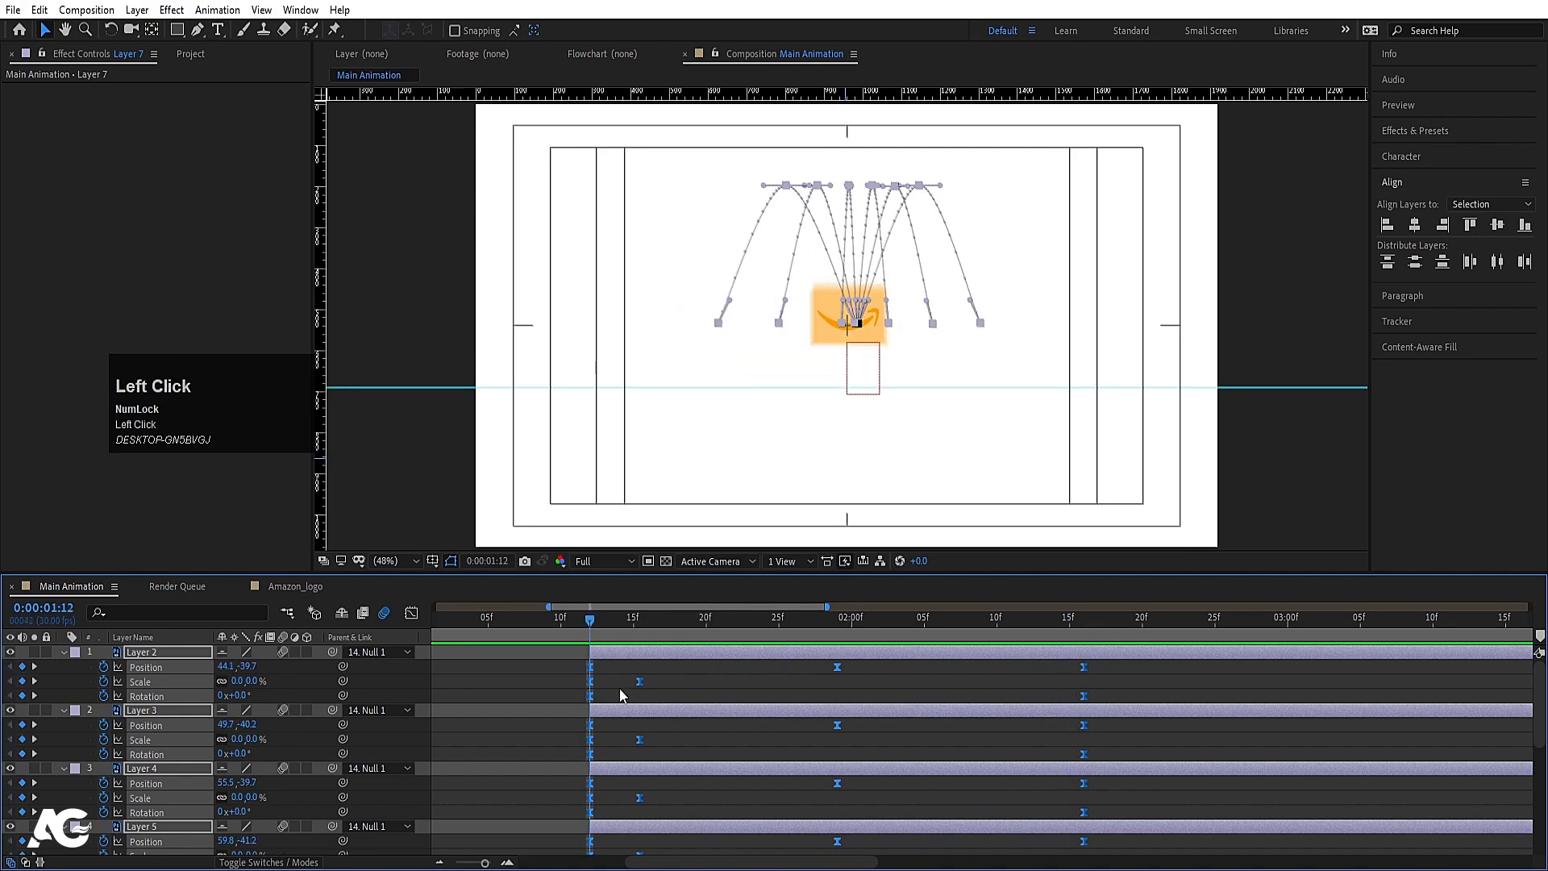
# Step: Offset the starts of Layer 3 and Layer 4 to 0:00:01:14 and 0:00:01:16 so the letters begin two frames apart
pyautogui.press('pagedown')
pyautogui.press('pagedown')
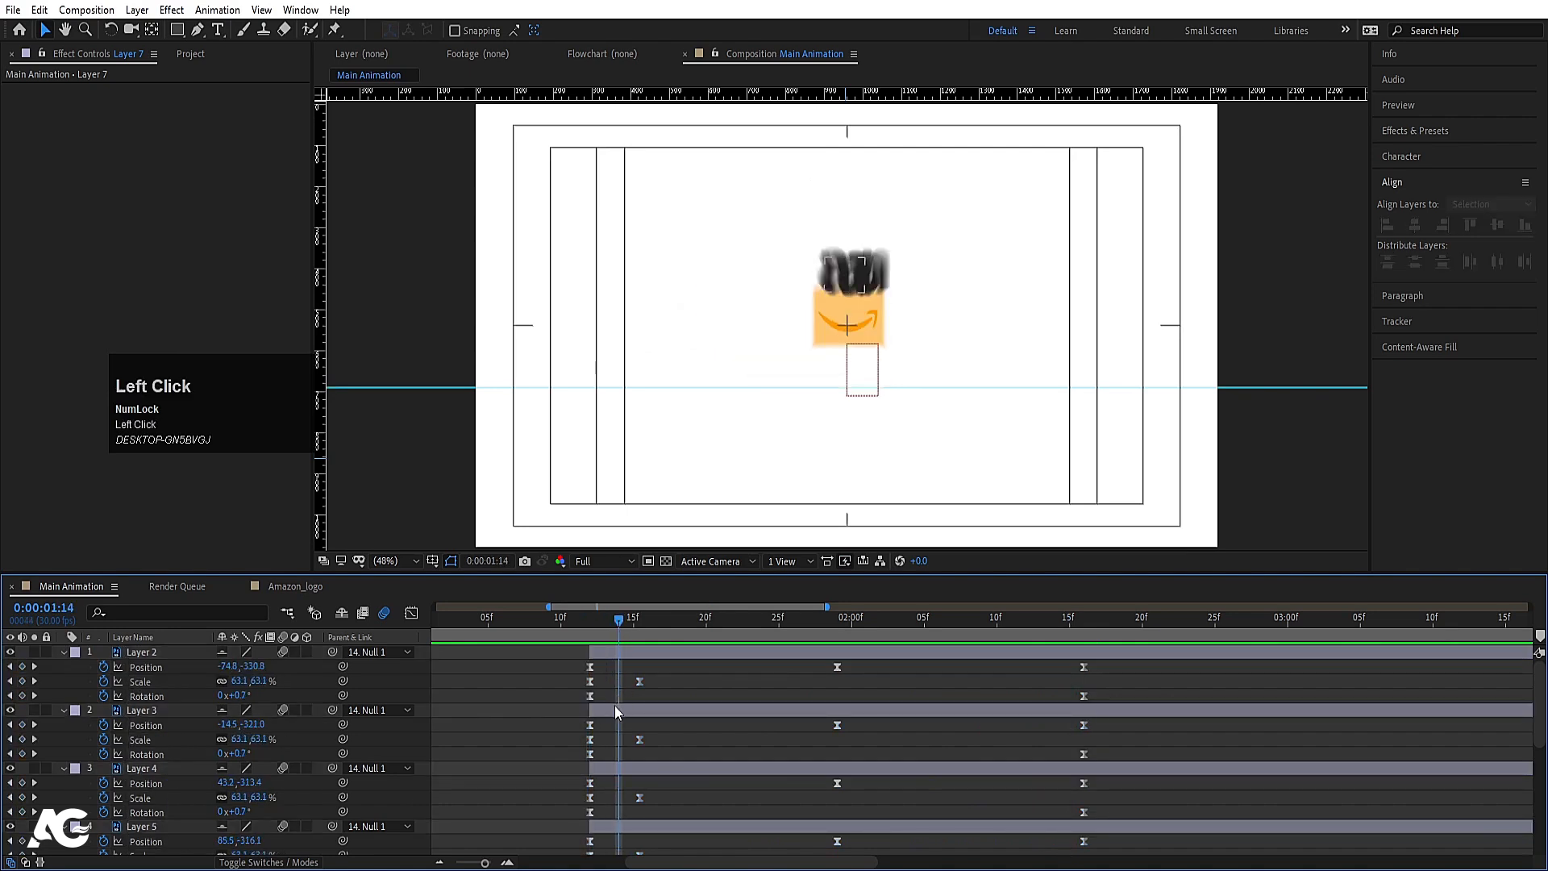
pyautogui.click(614, 705)
pyautogui.press('[')
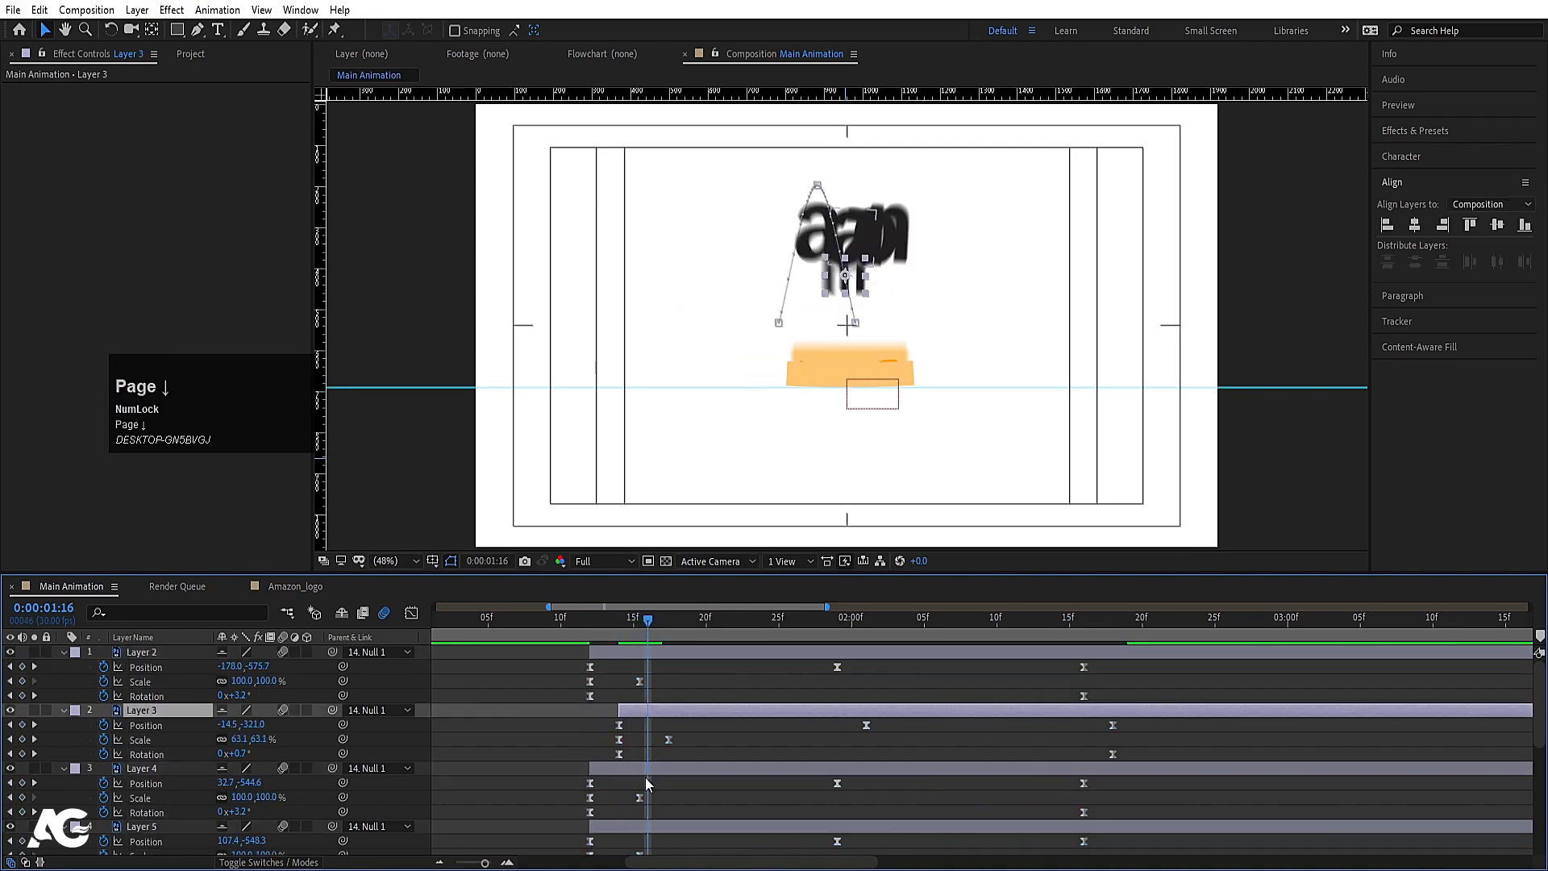
pyautogui.click(645, 777)
pyautogui.press('pagedown')
pyautogui.press('pagedown')
pyautogui.moveTo(661, 626); pyautogui.dragTo(650, 622)
pyautogui.click(632, 768)
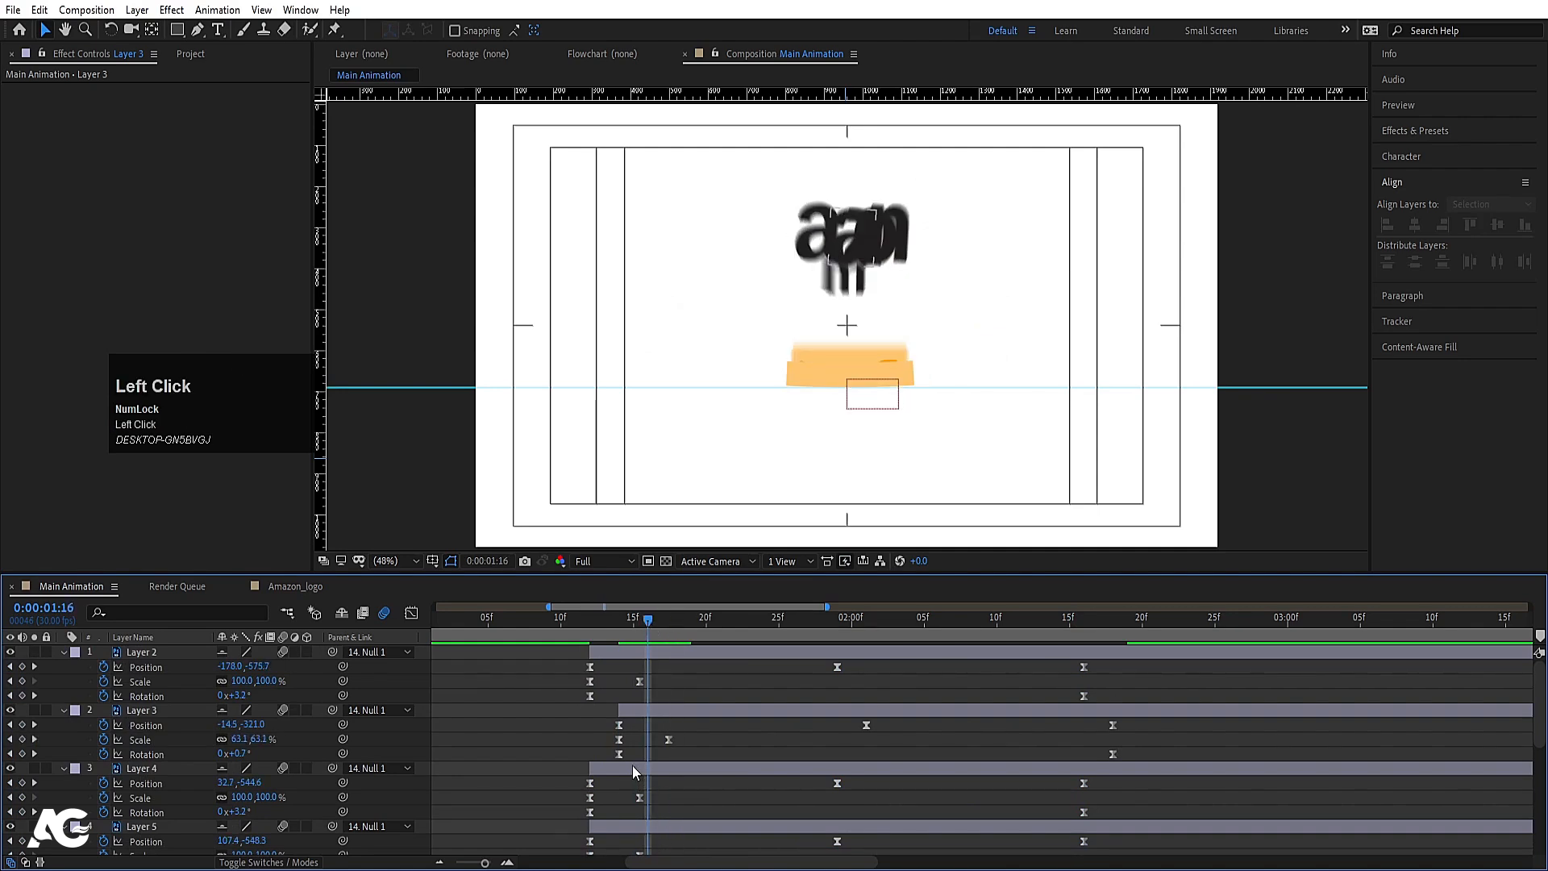
pyautogui.press('p')
pyautogui.press('[')
# Step: Continue the two-frame stagger by starting Layer 5 at 0:00:01:18, Layer 6 at 0:00:01:20 and Layer 7 at 0:00:01:22
pyautogui.press('pagedown')
pyautogui.press('pagedown')
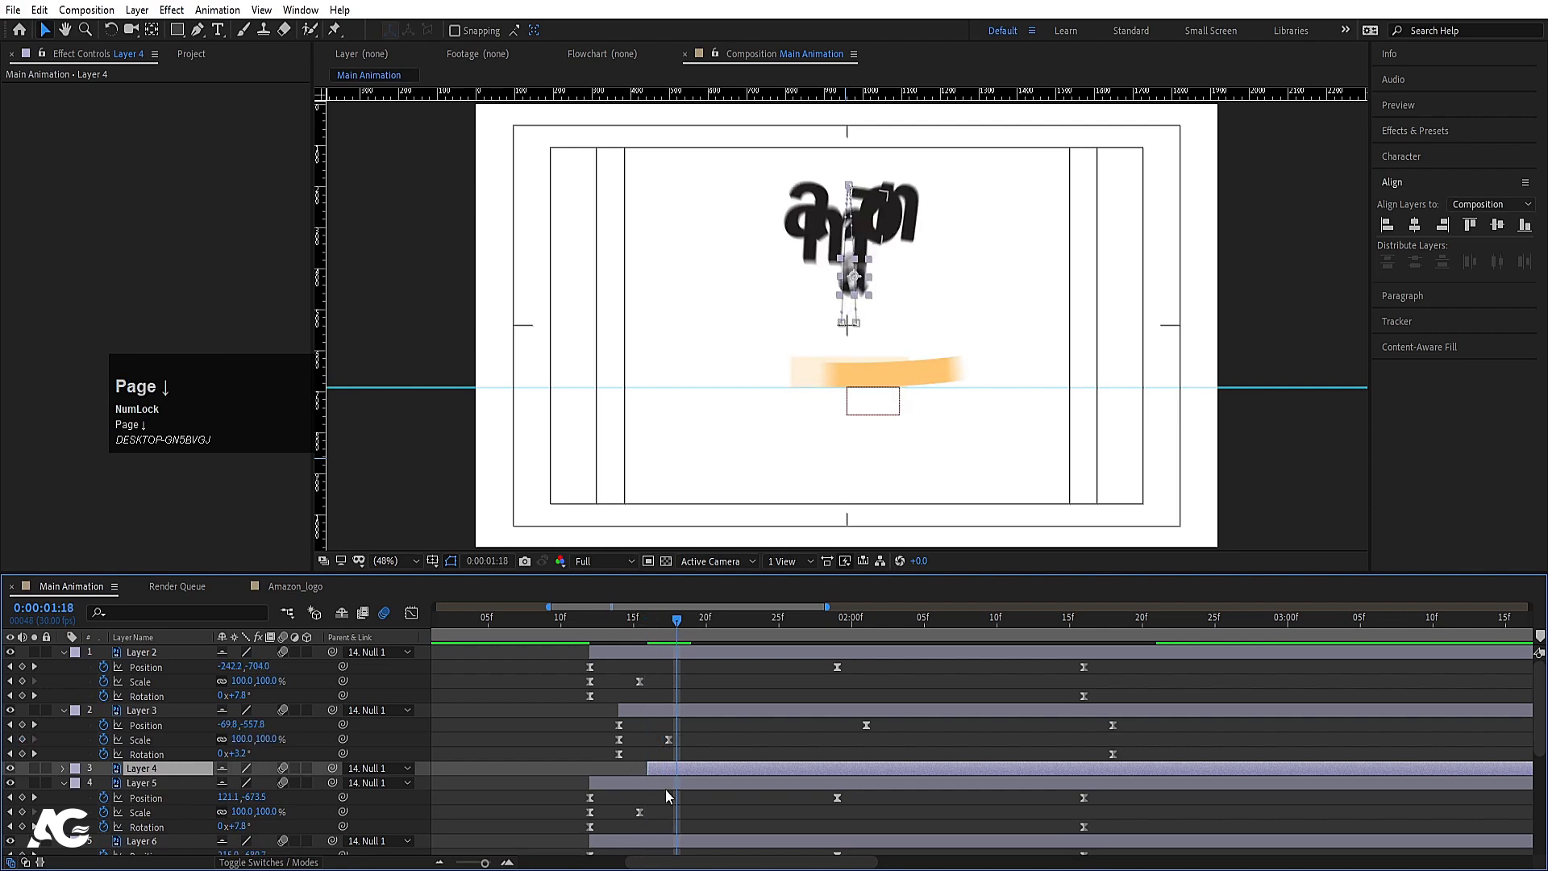
pyautogui.click(665, 783)
pyautogui.press('[')
pyautogui.press('pagedown')
pyautogui.press('pagedown')
pyautogui.click(704, 838)
pyautogui.press('[')
pyautogui.press('pagedown')
pyautogui.press('pagedown')
pyautogui.scroll(-2, 708, 810)
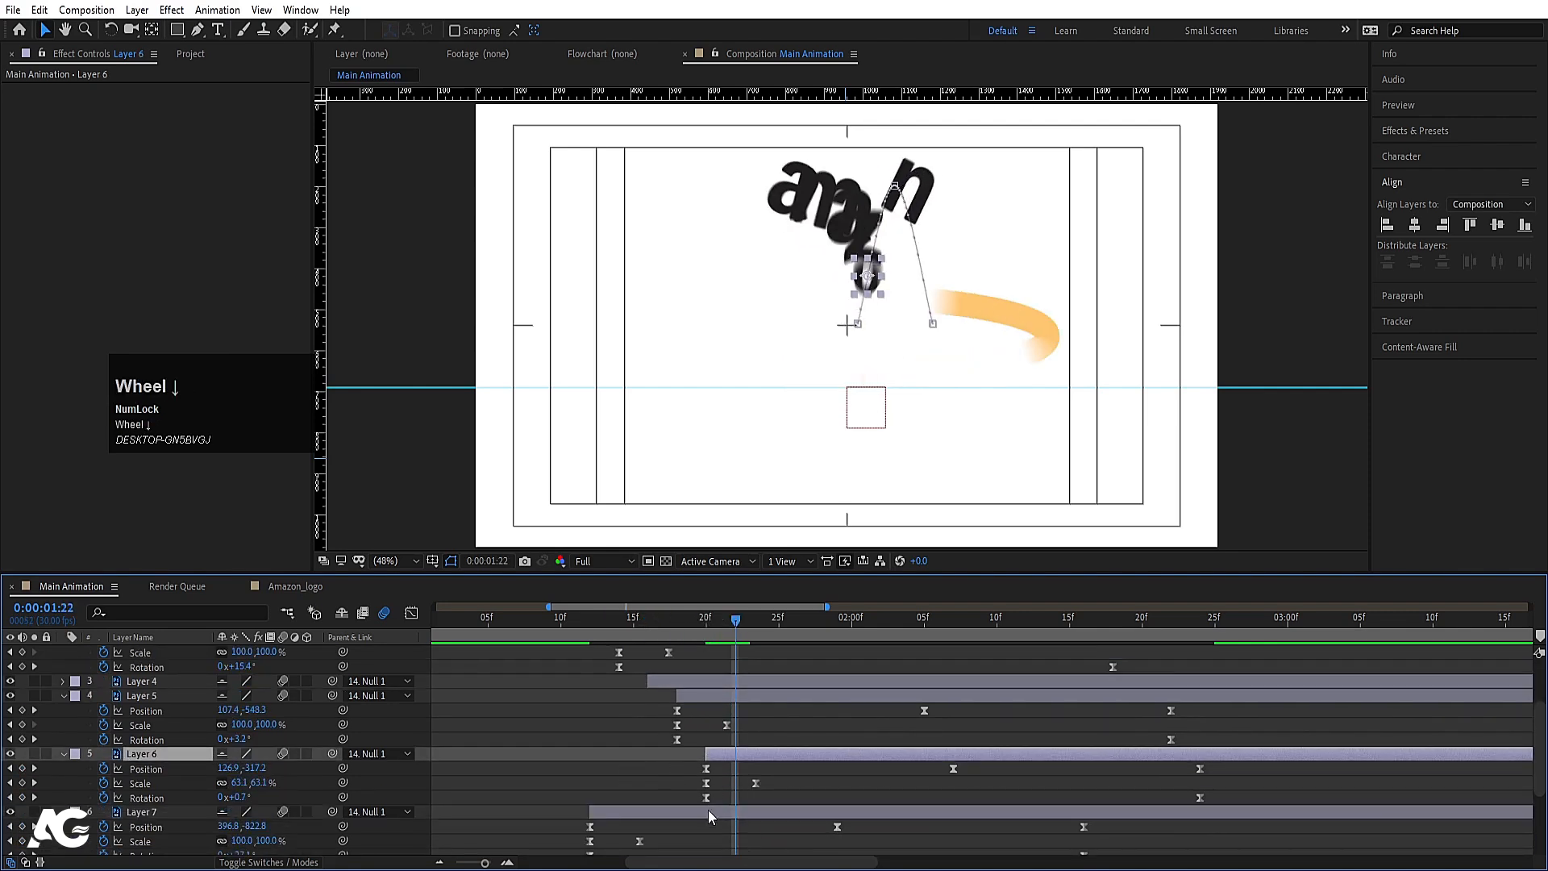
pyautogui.click(708, 810)
pyautogui.press('[')
# Step: Preview the staggered letters from 0:00:01:22 and collapse the revealed keyframe properties of all letter layers
pyautogui.scroll(-3, 717, 808)
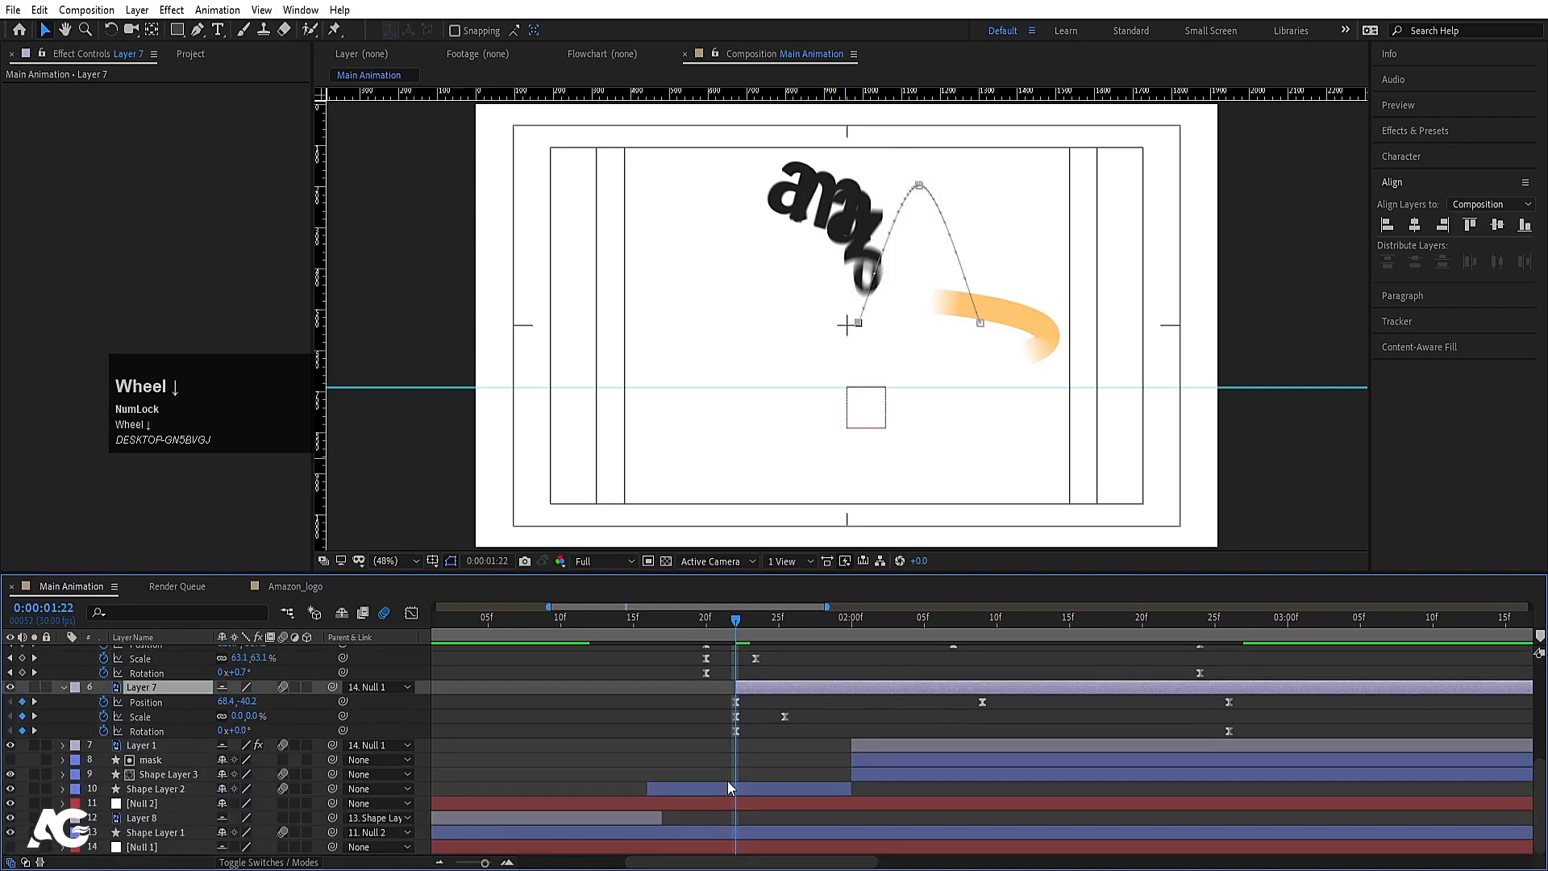
pyautogui.press('space')
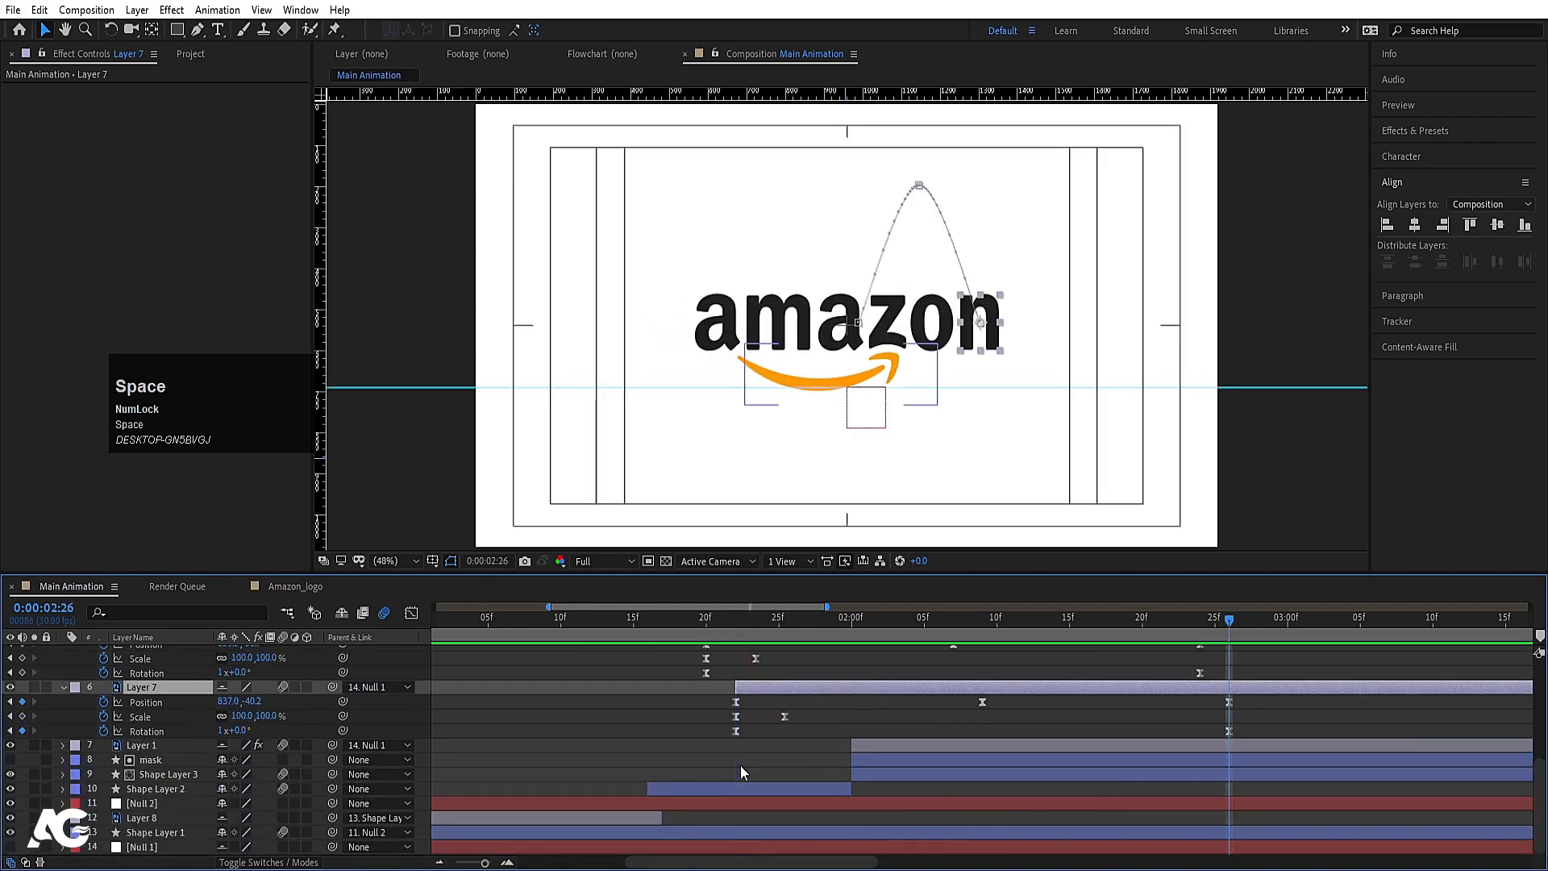
pyautogui.press('-')
pyautogui.press('-')
pyautogui.press('-')
pyautogui.click(525, 656)
pyautogui.press('u')
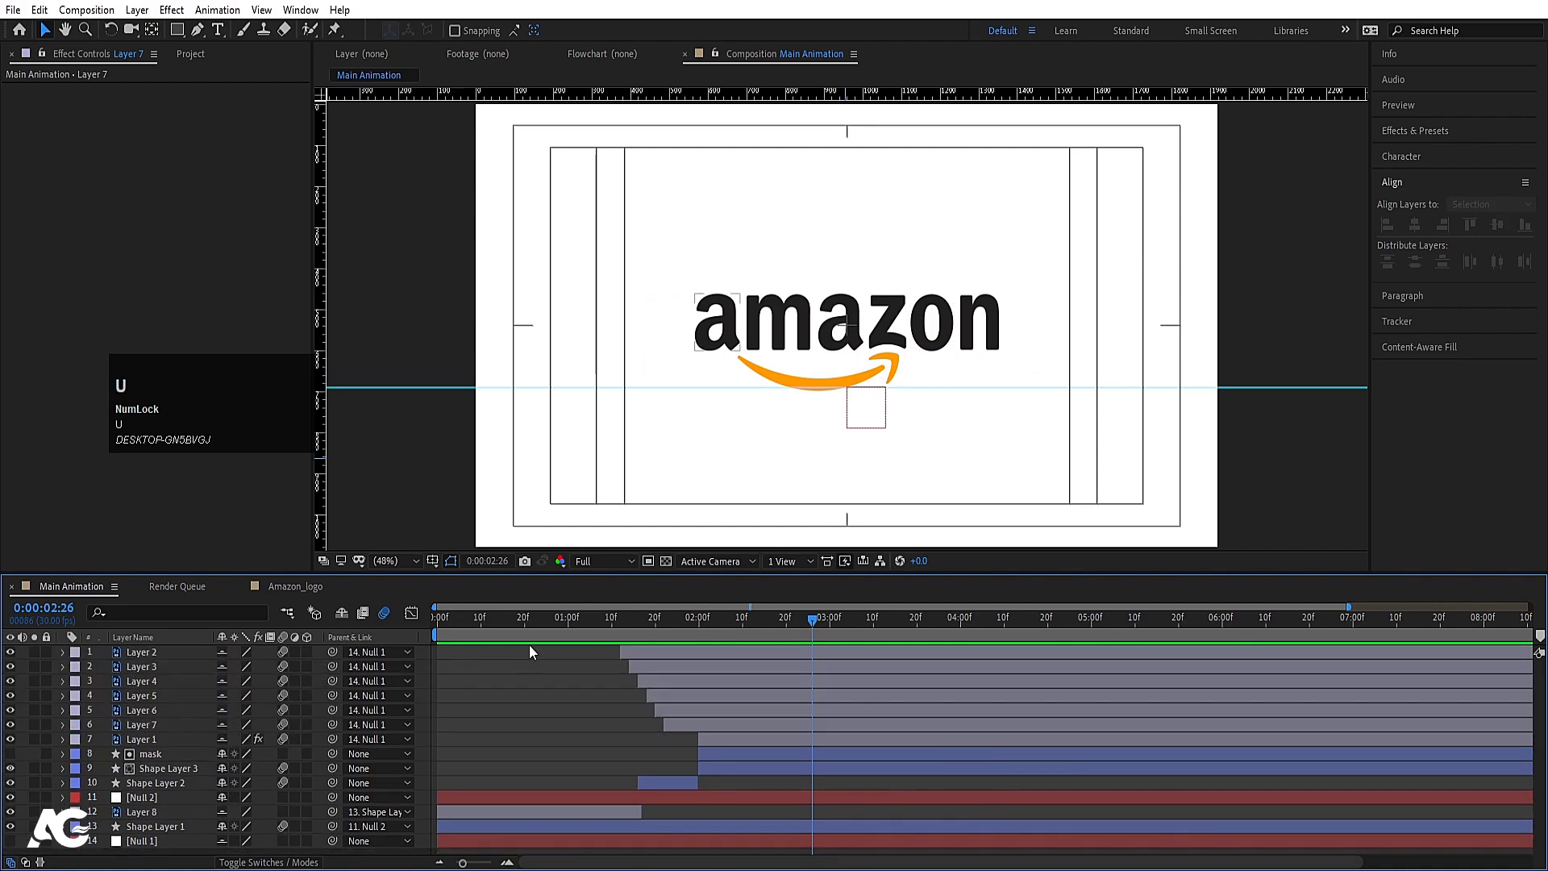
# Step: Preview the whole animation from 0:00:00:00 and replay the staggered letter section
pyautogui.click(448, 631)
pyautogui.press('space')
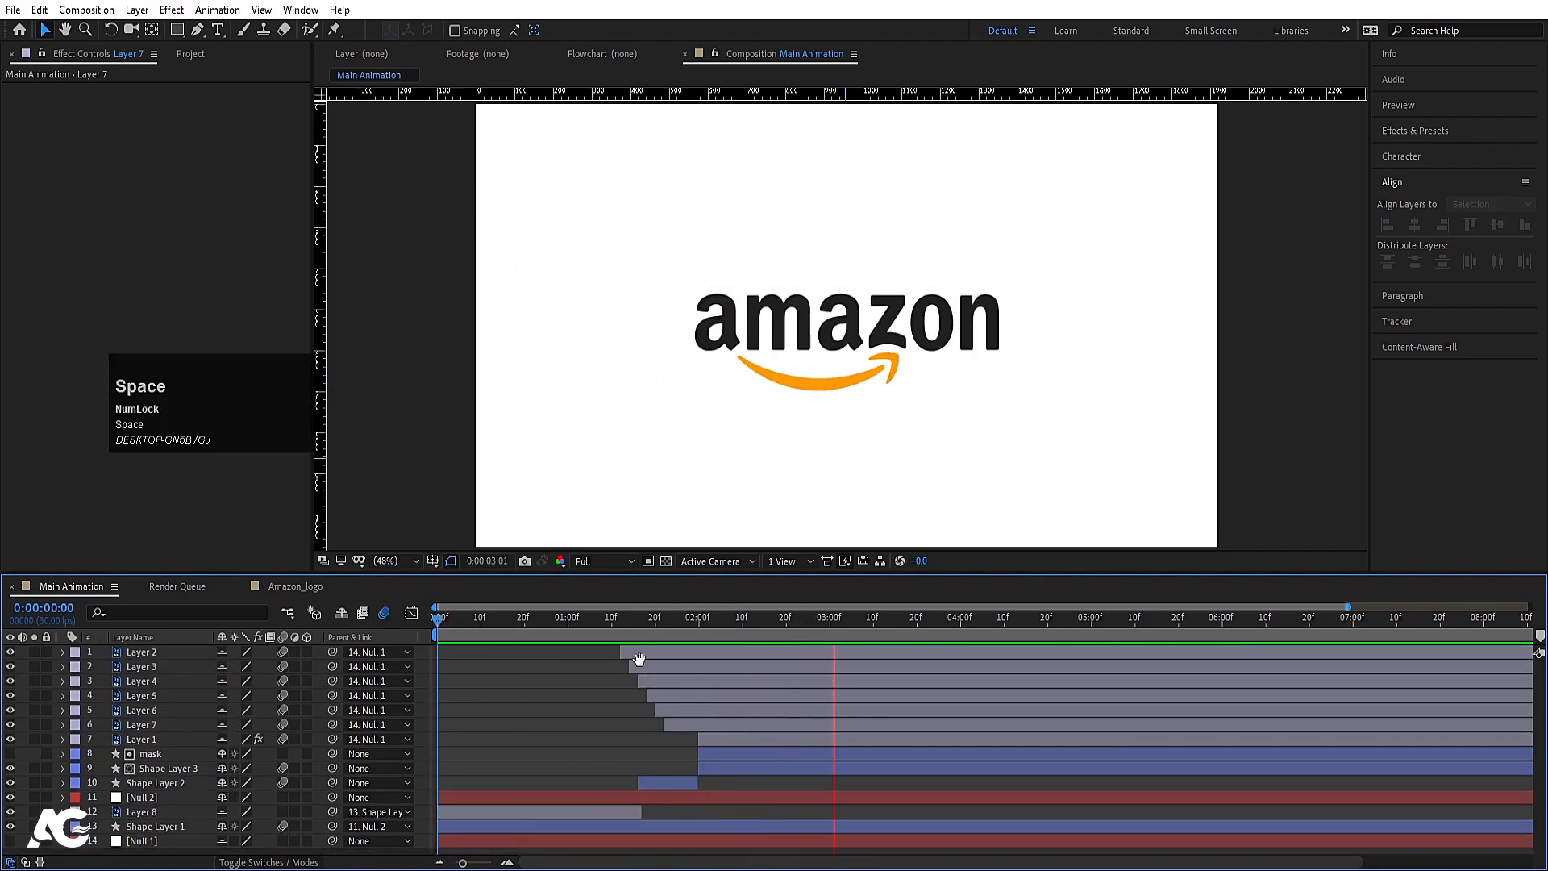
pyautogui.moveTo(667, 633); pyautogui.dragTo(650, 629)
pyautogui.press('space')
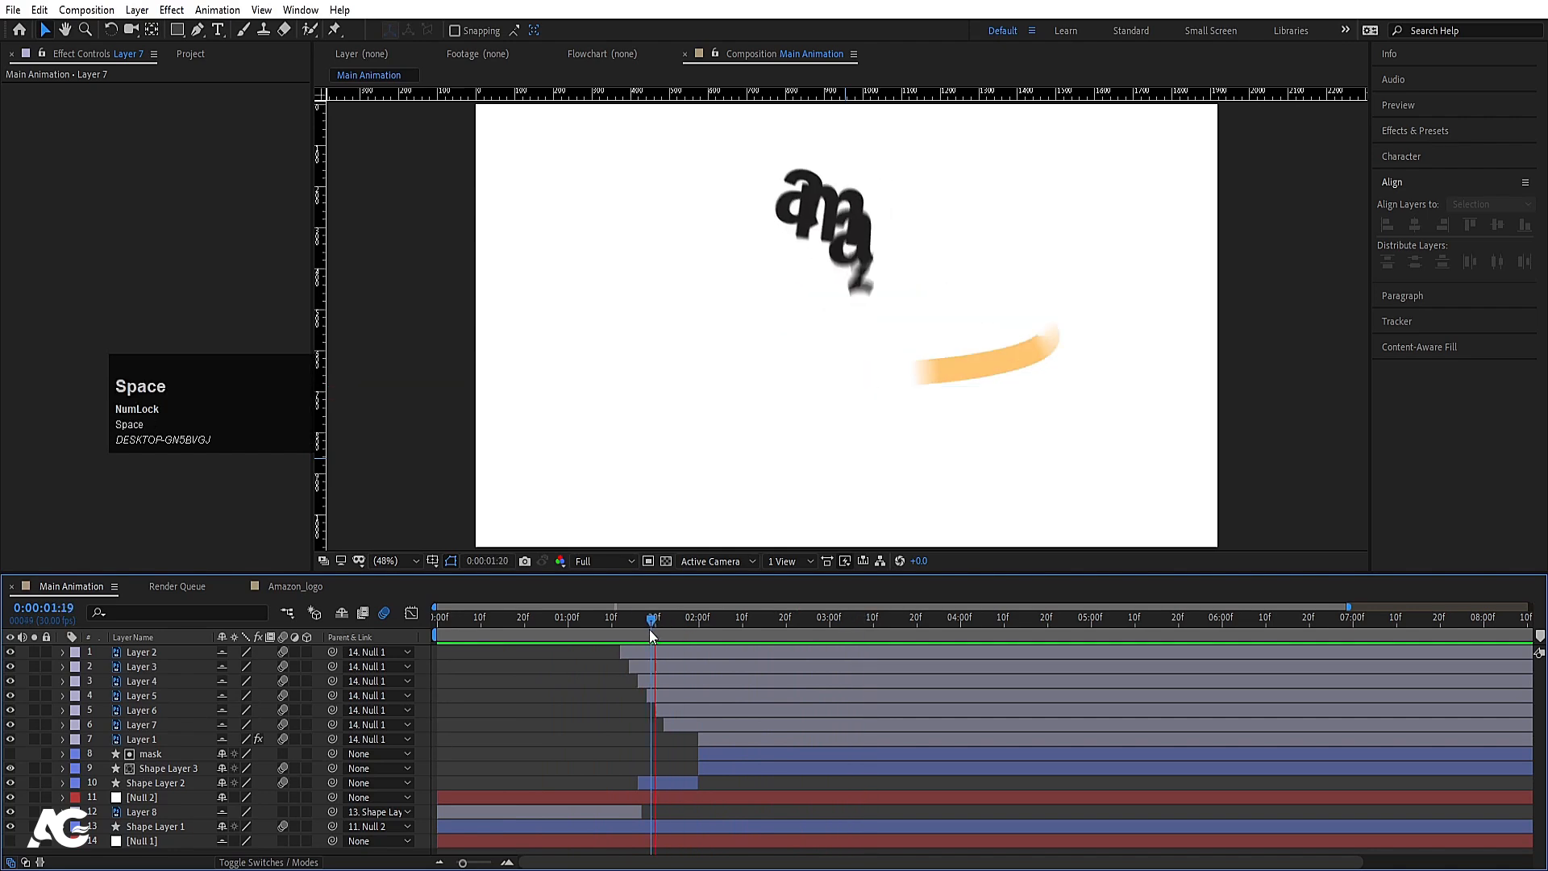
pyautogui.press('space')
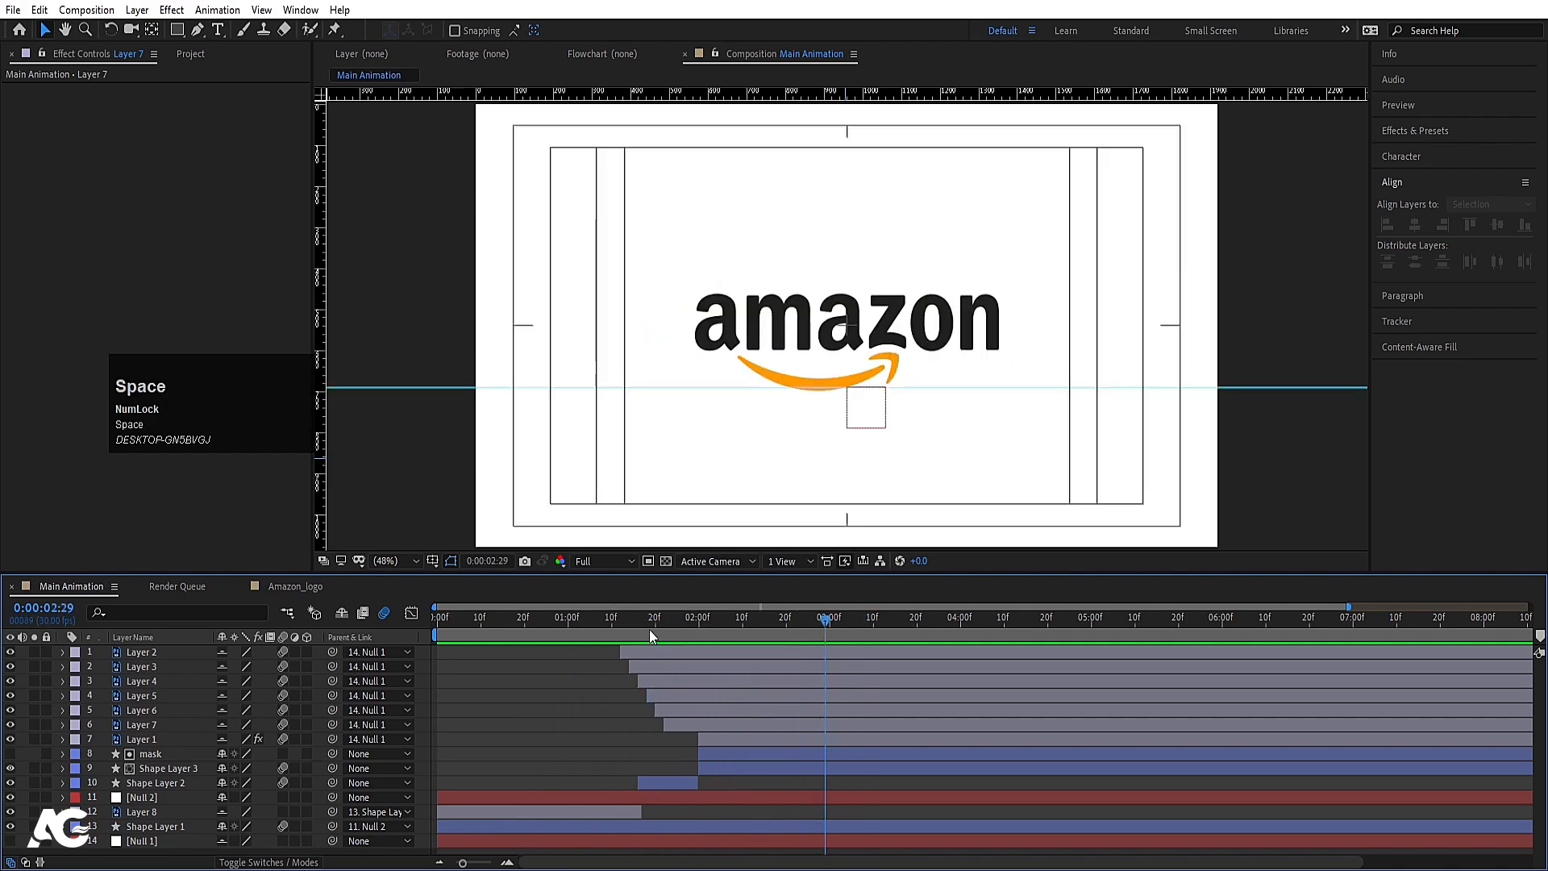
pyautogui.click(631, 629)
pyautogui.press('space')
pyautogui.press('space')
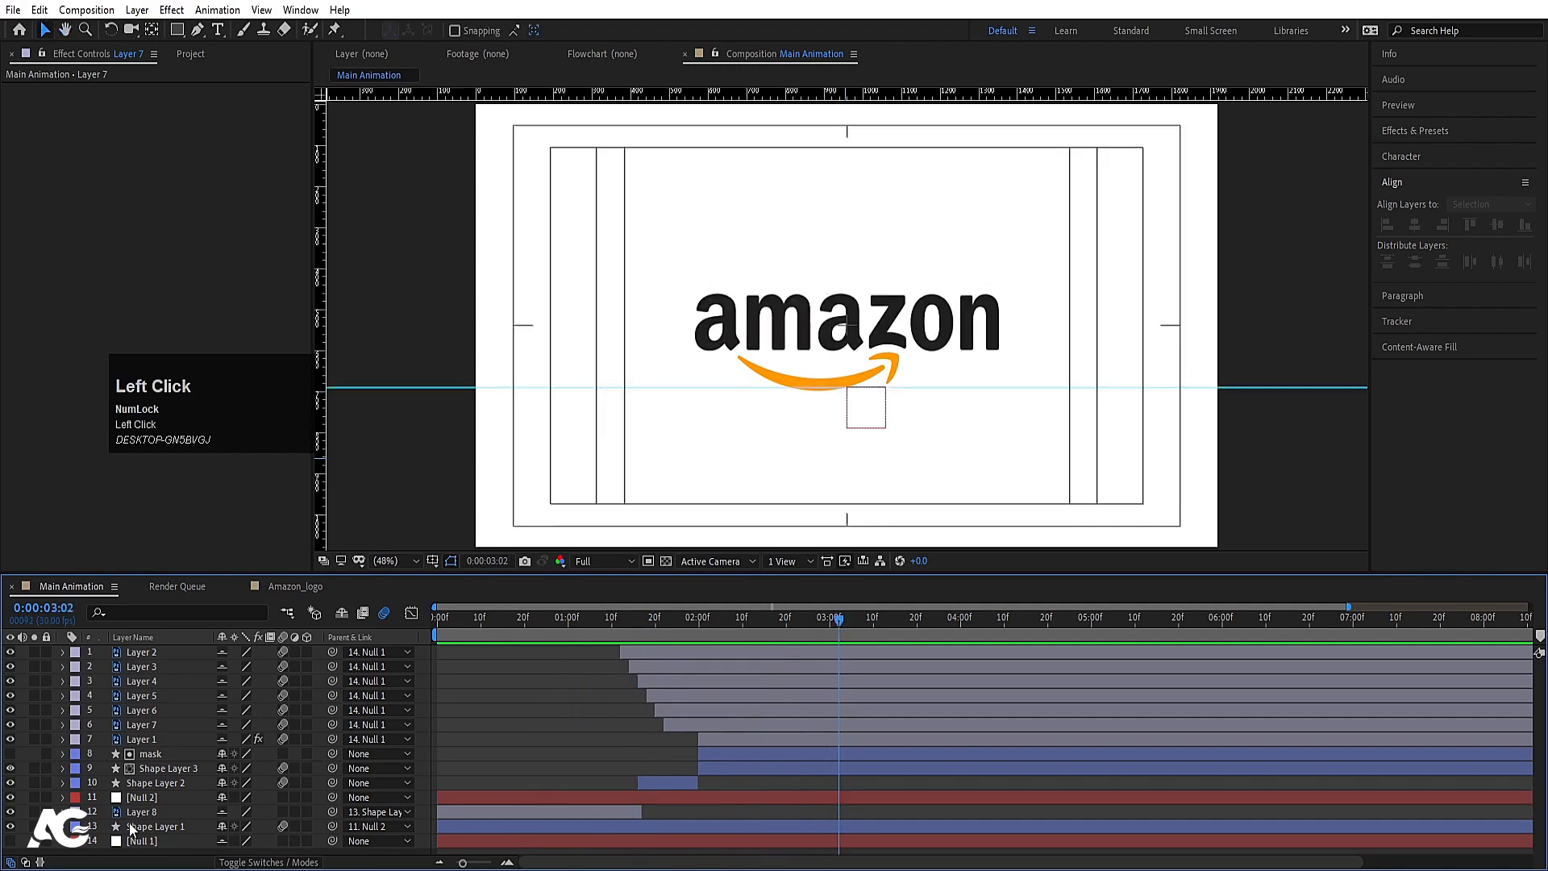
# Step: Pre-compose all layers as Pre-comp 1 and duplicate the resulting layer
pyautogui.hotkey('ctrl', 'a')
pyautogui.hotkey('ctrl', 'shift', 'c')
pyautogui.press('Return')
pyautogui.hotkey('ctrl', 'd')
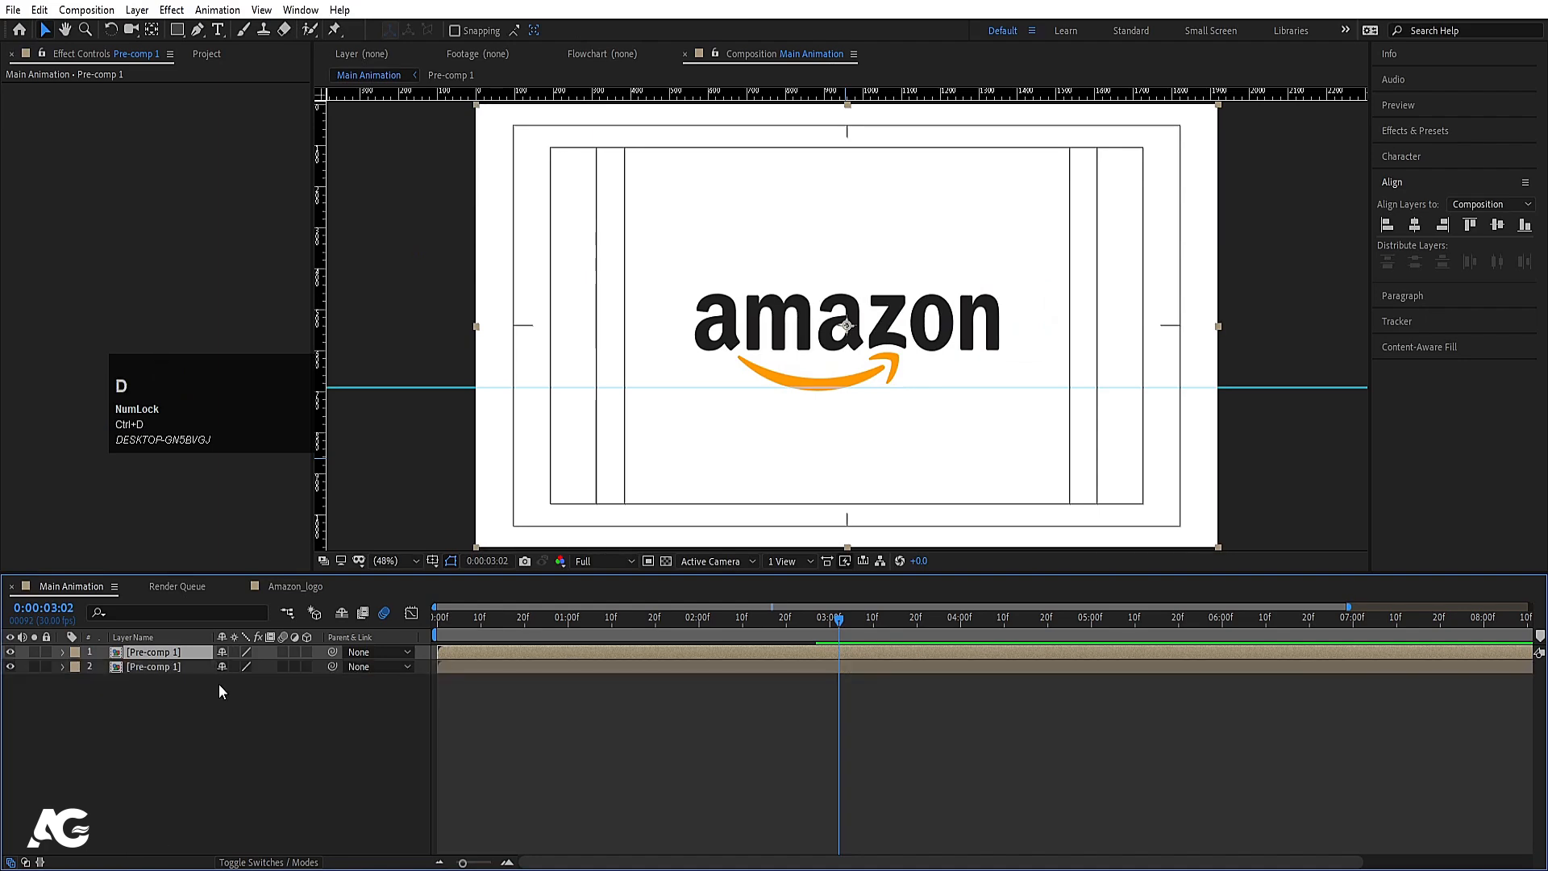
# Step: Flip the upper Pre-comp 1 copy vertically with its Scale and move it down below the logo as a reflection
pyautogui.press('s')
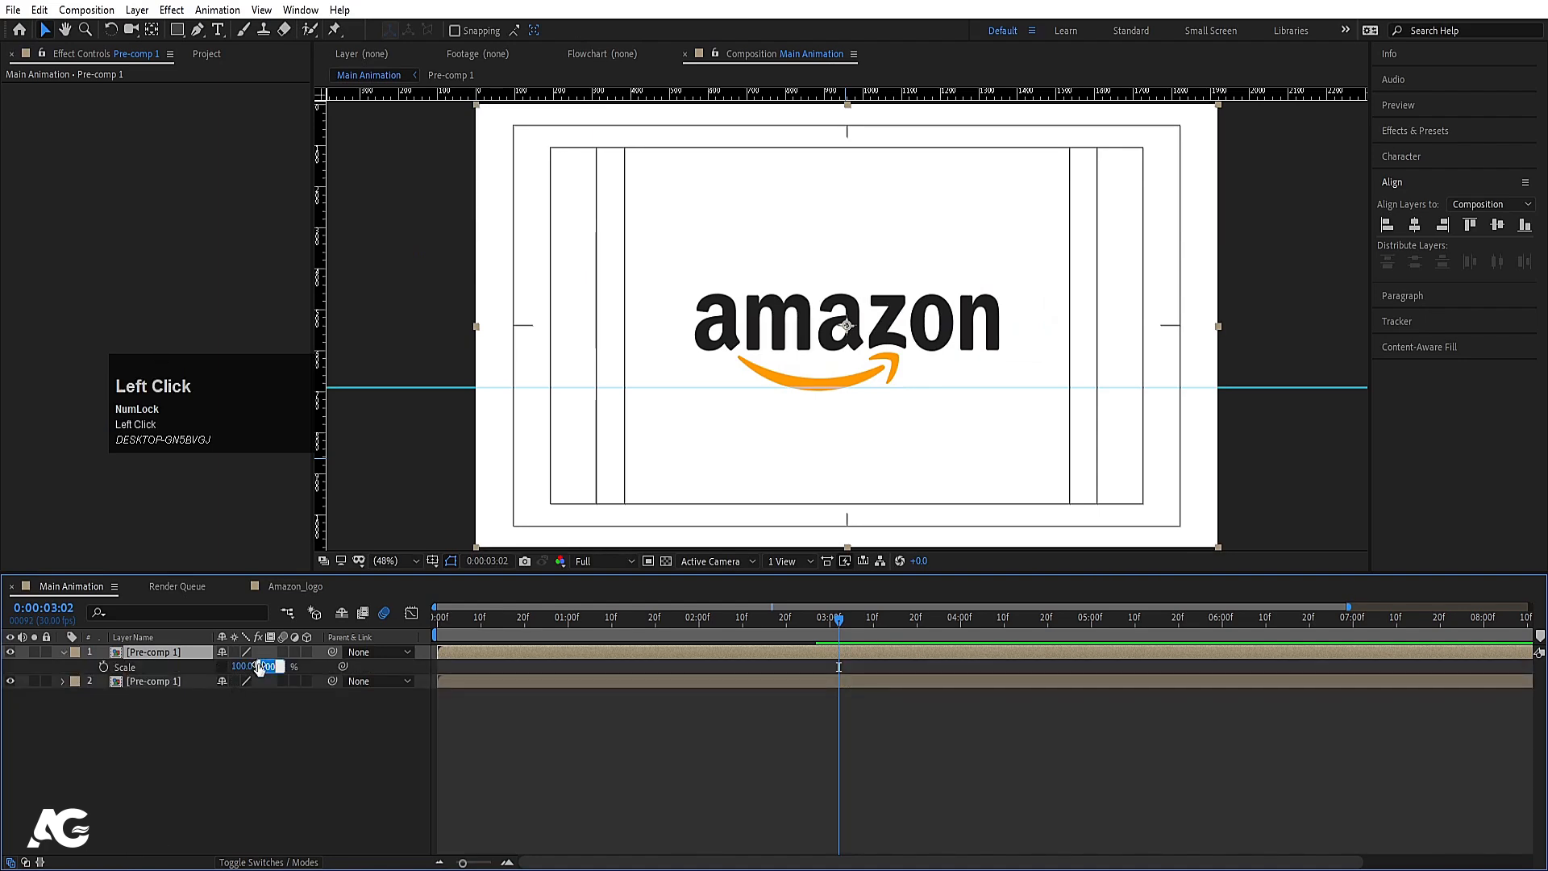
pyautogui.press('Return')
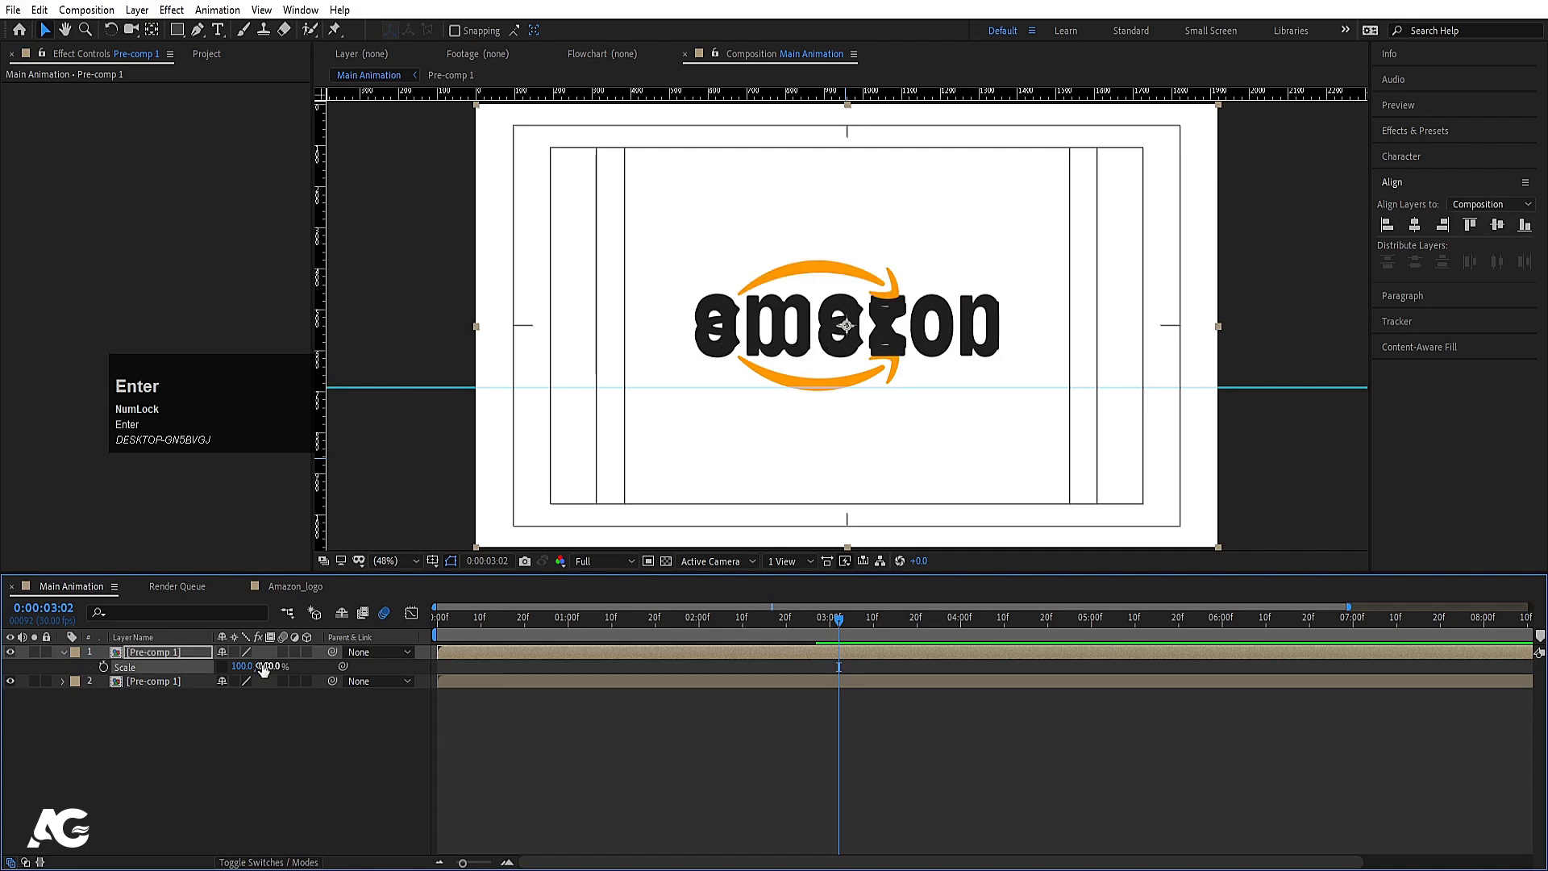
pyautogui.moveTo(257, 672); pyautogui.dragTo(478, 742)
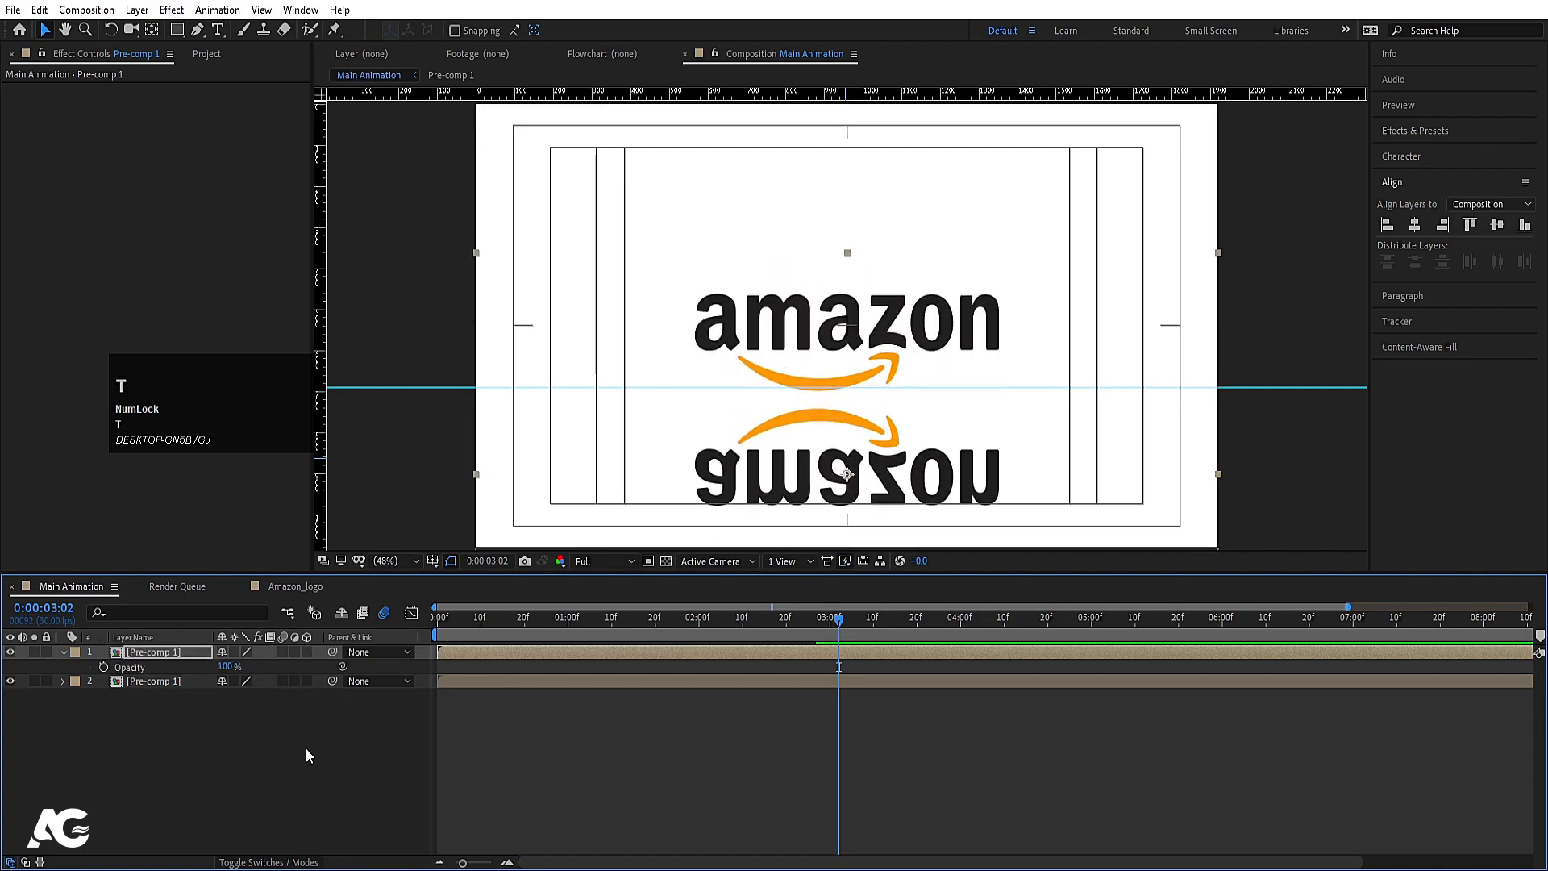
# Step: Set the opacity of the flipped reflection layer to 20%
pyautogui.write('40')
pyautogui.press('Return')
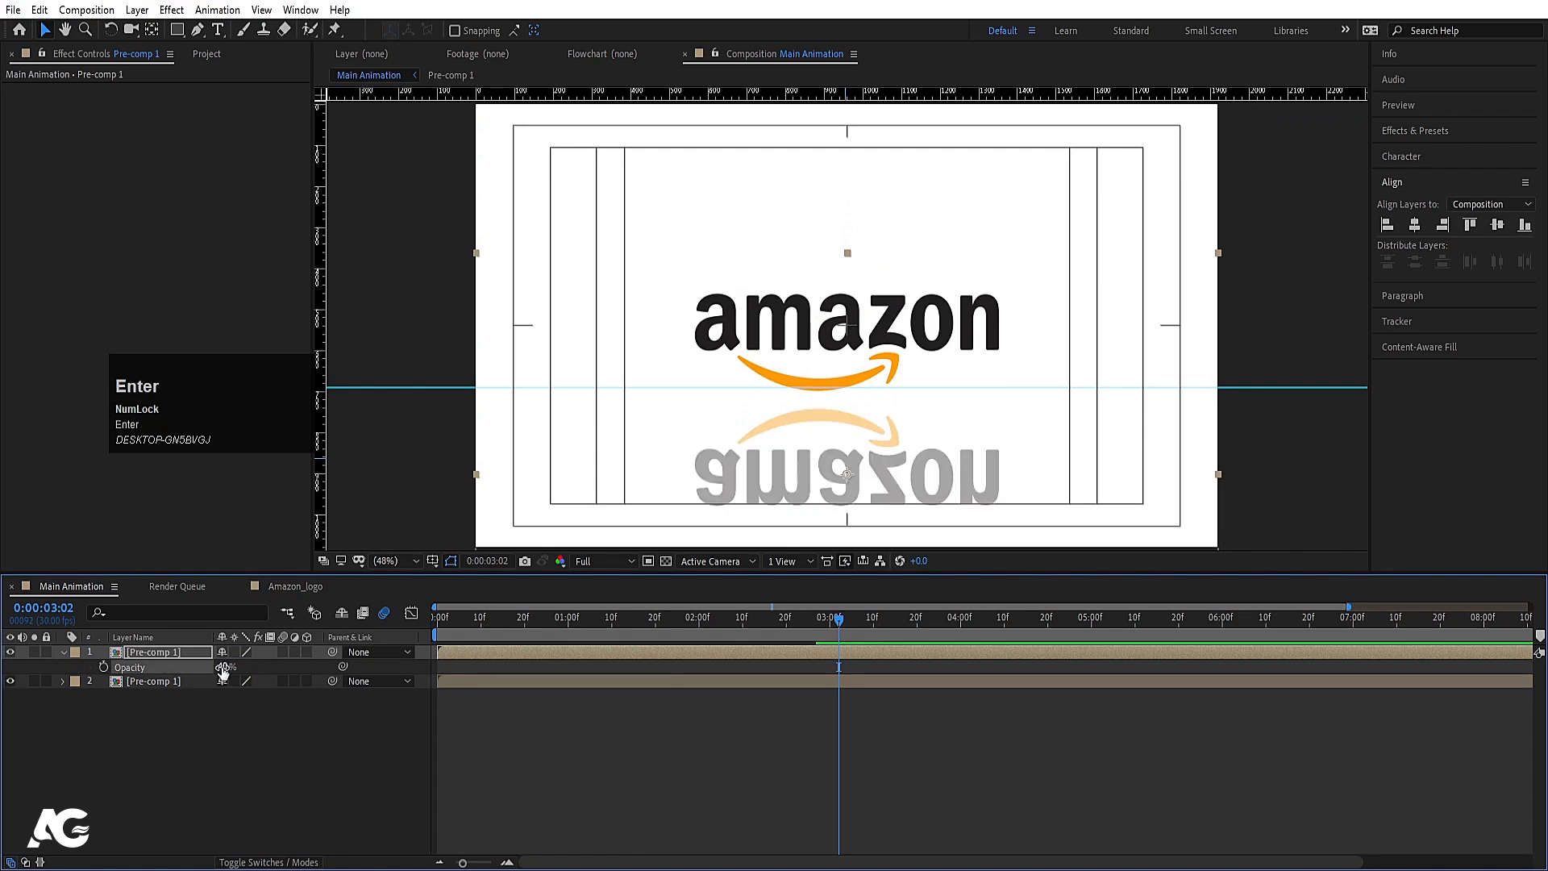
pyautogui.write('20')
pyautogui.press('Return')
# Step: Draw a wide rectangular mask over the top part of the reflection layer and feather it by 191 pixels
pyautogui.click(222, 756)
pyautogui.click(175, 37)
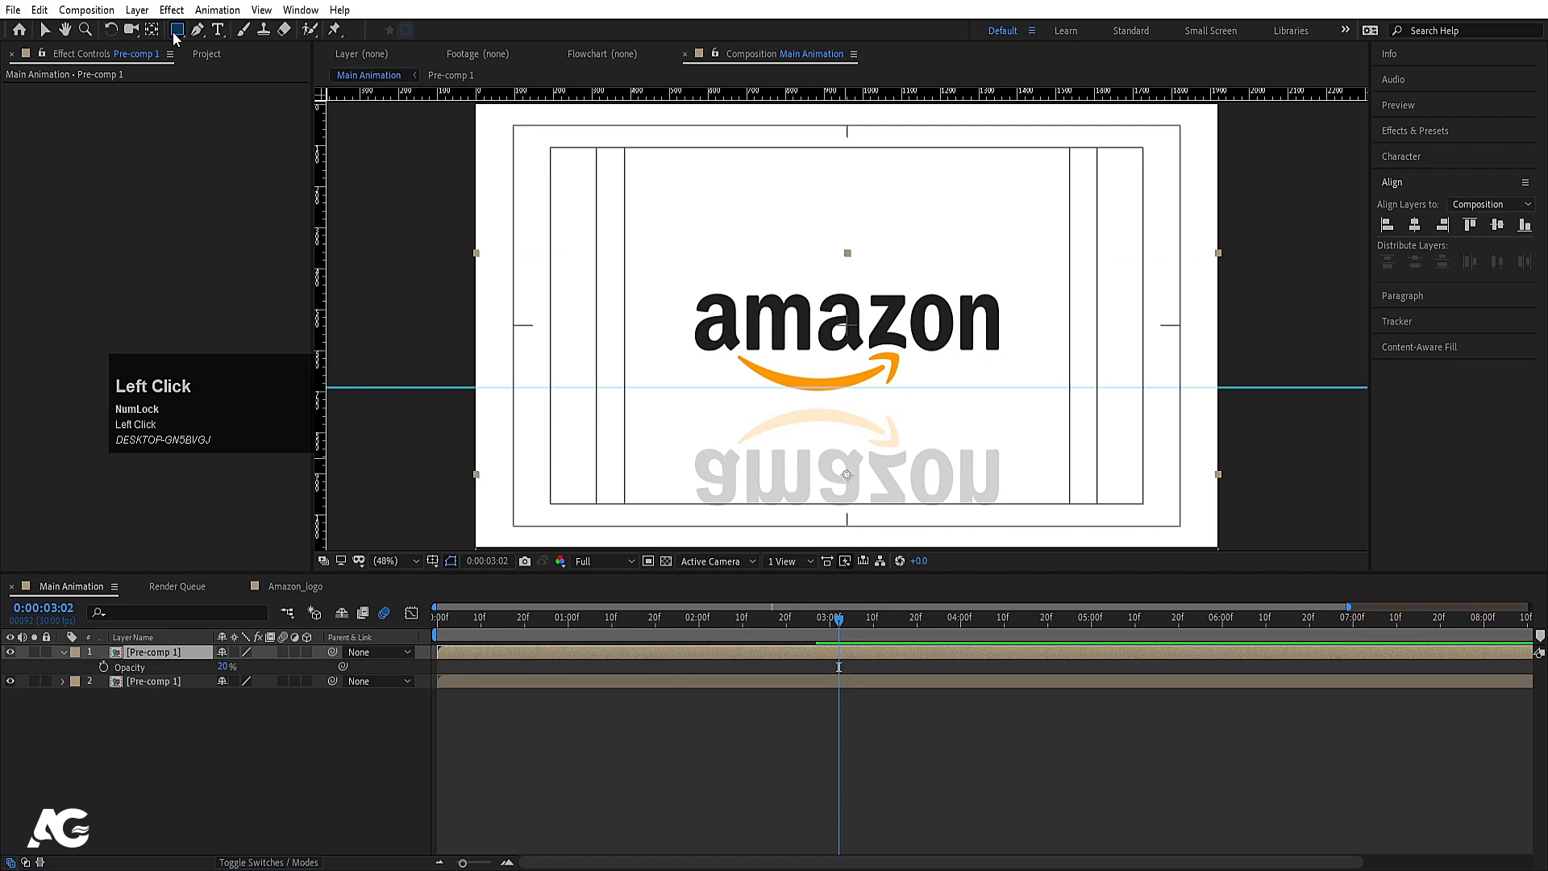
pyautogui.moveTo(521, 309); pyautogui.dragTo(1118, 443)
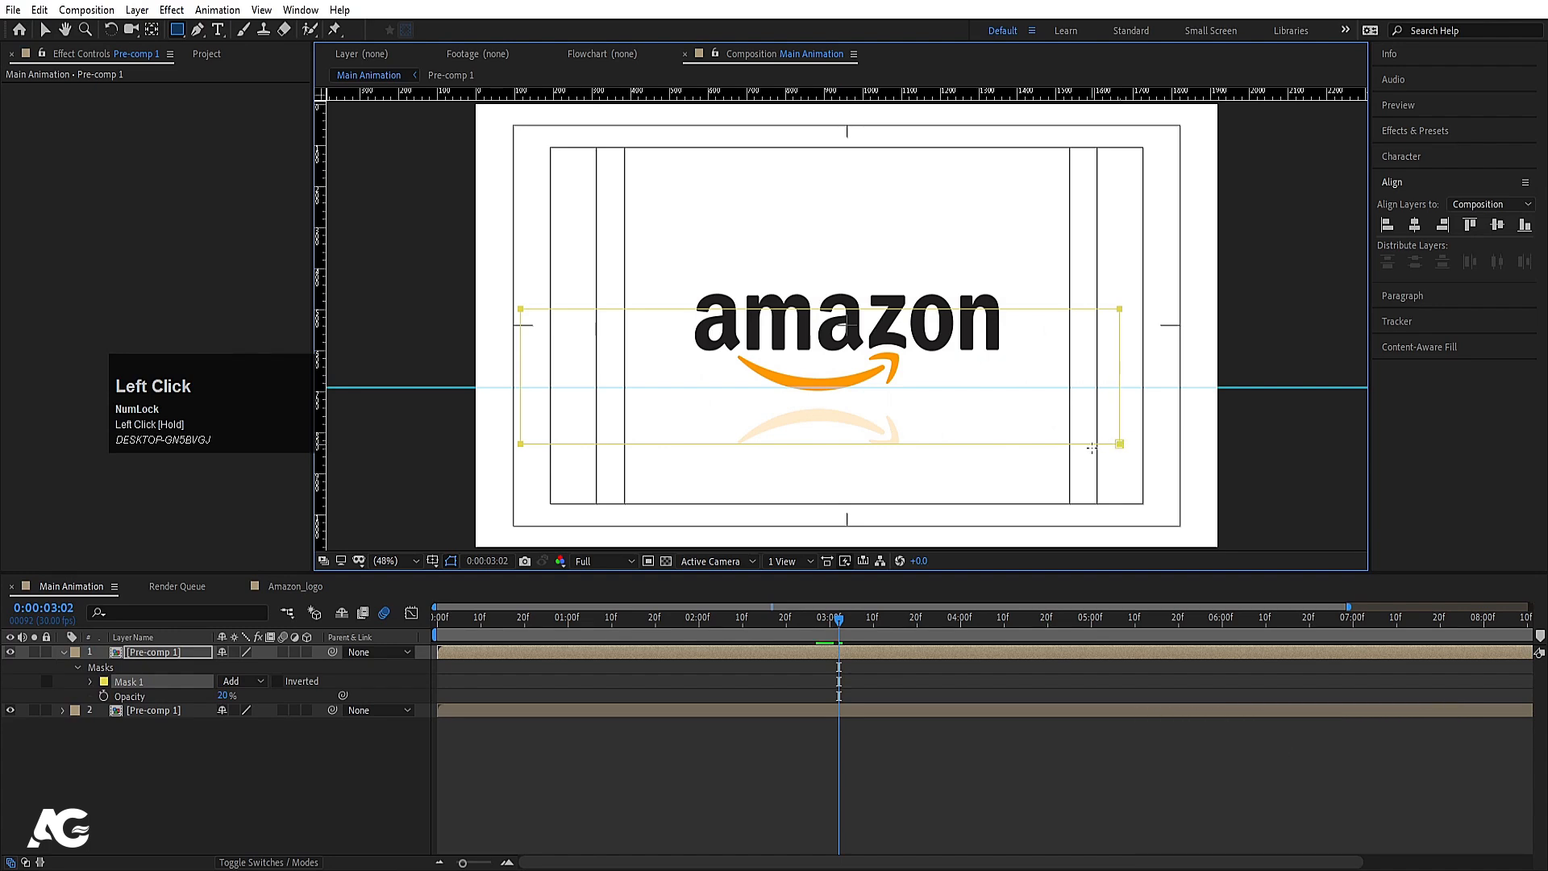
pyautogui.click(89, 682)
pyautogui.moveTo(265, 713); pyautogui.dragTo(352, 693)
# Step: Preview the animation with its masked reflection from 0:00:00:00
pyautogui.moveTo(520, 624); pyautogui.dragTo(380, 630)
pyautogui.press('space')
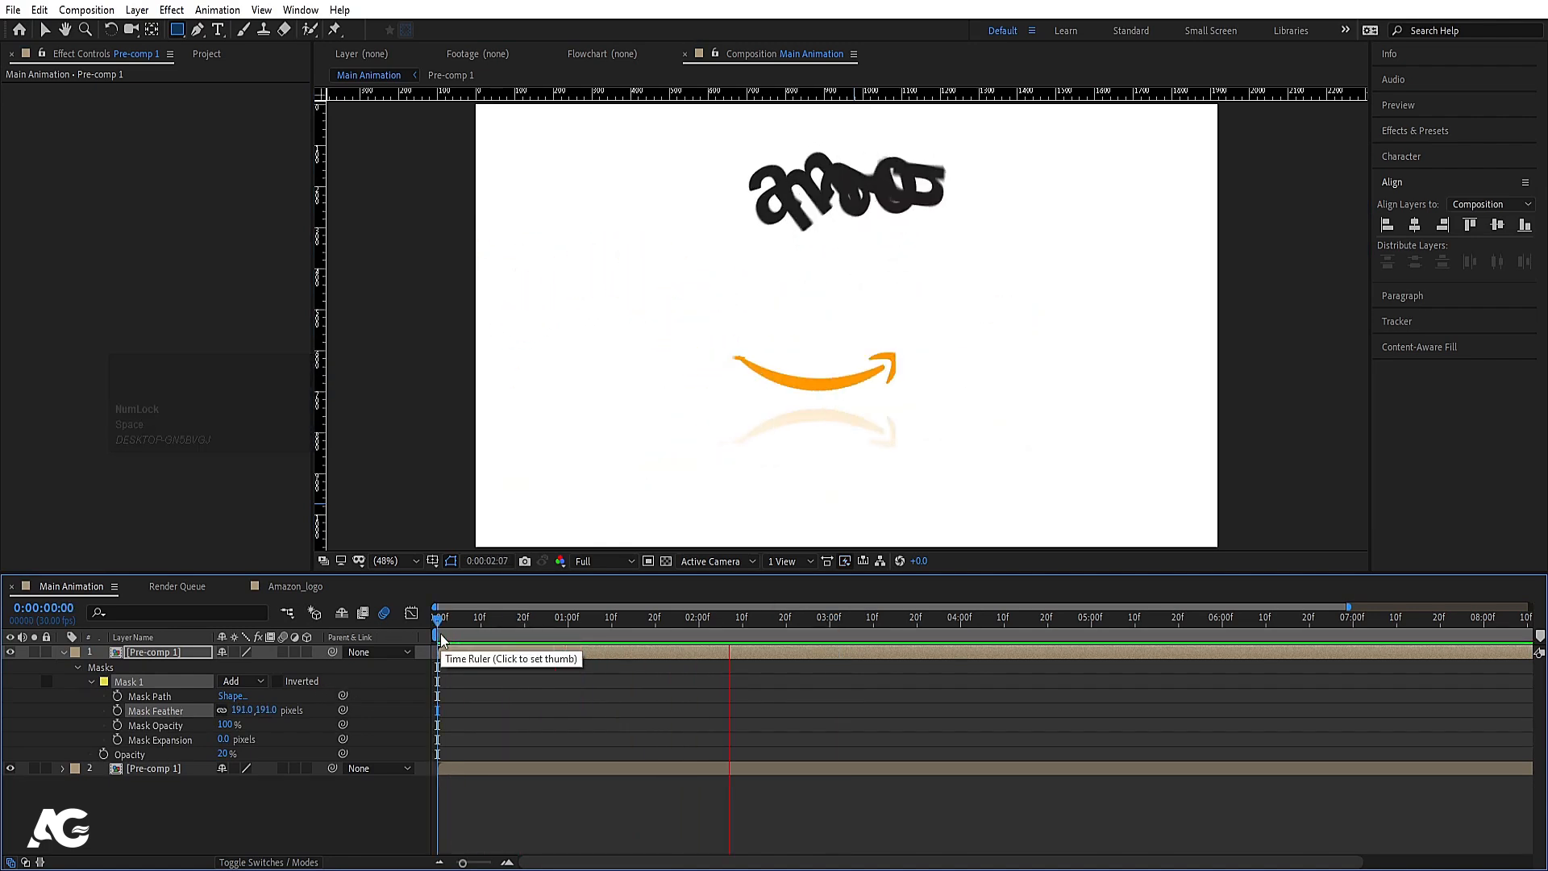
pyautogui.press('space')
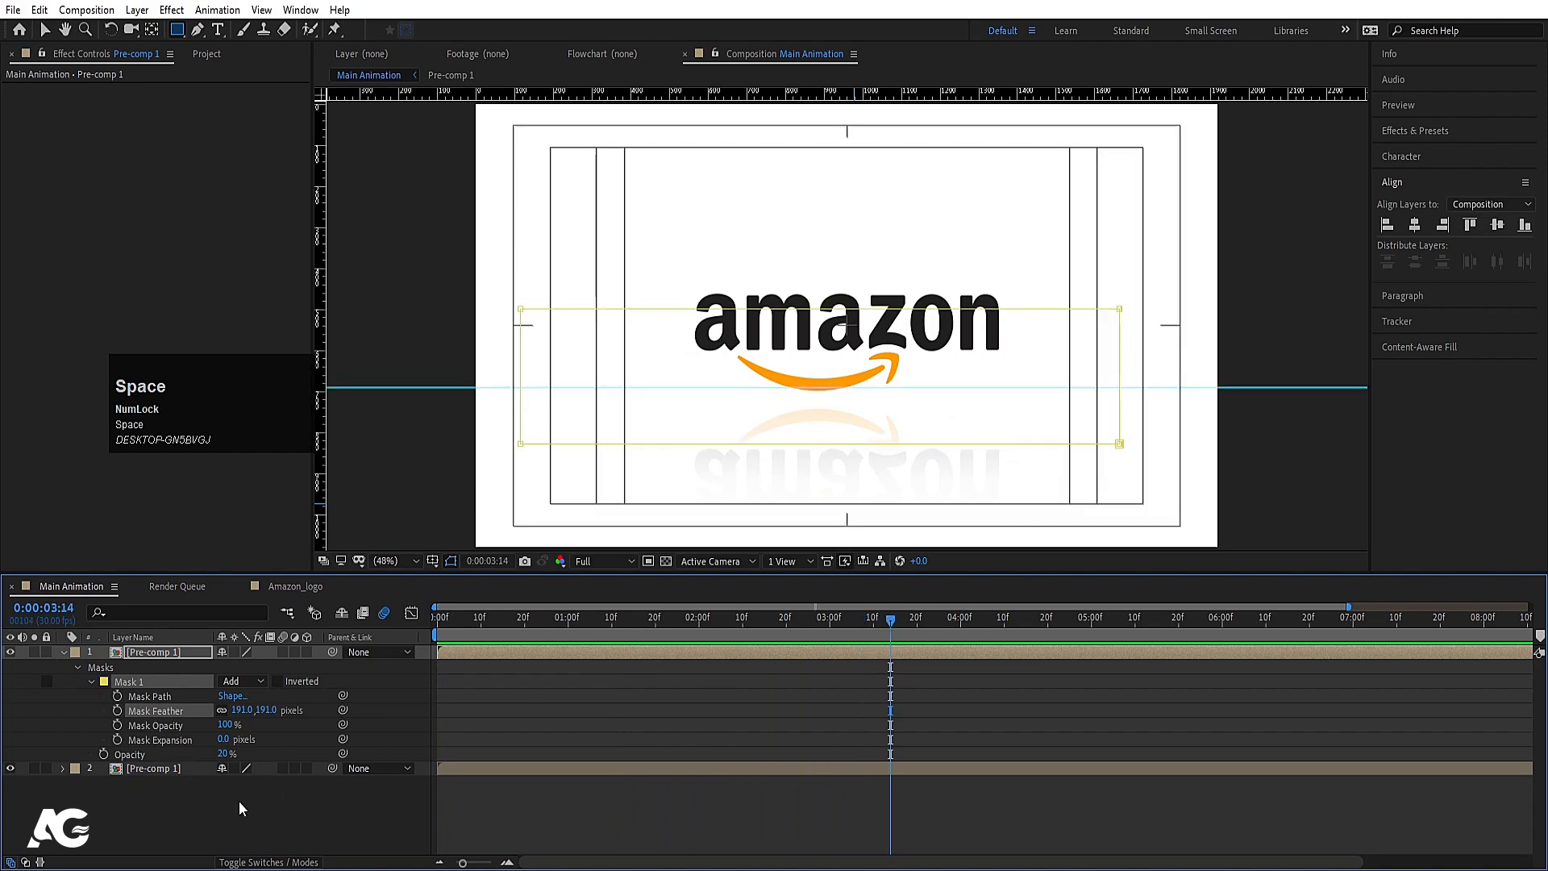
# Step: Create a white solid and place it beneath both Pre-comp 1 layers as the background
pyautogui.click(238, 800)
pyautogui.hotkey('ctrl', 'y')
pyautogui.press('Return')
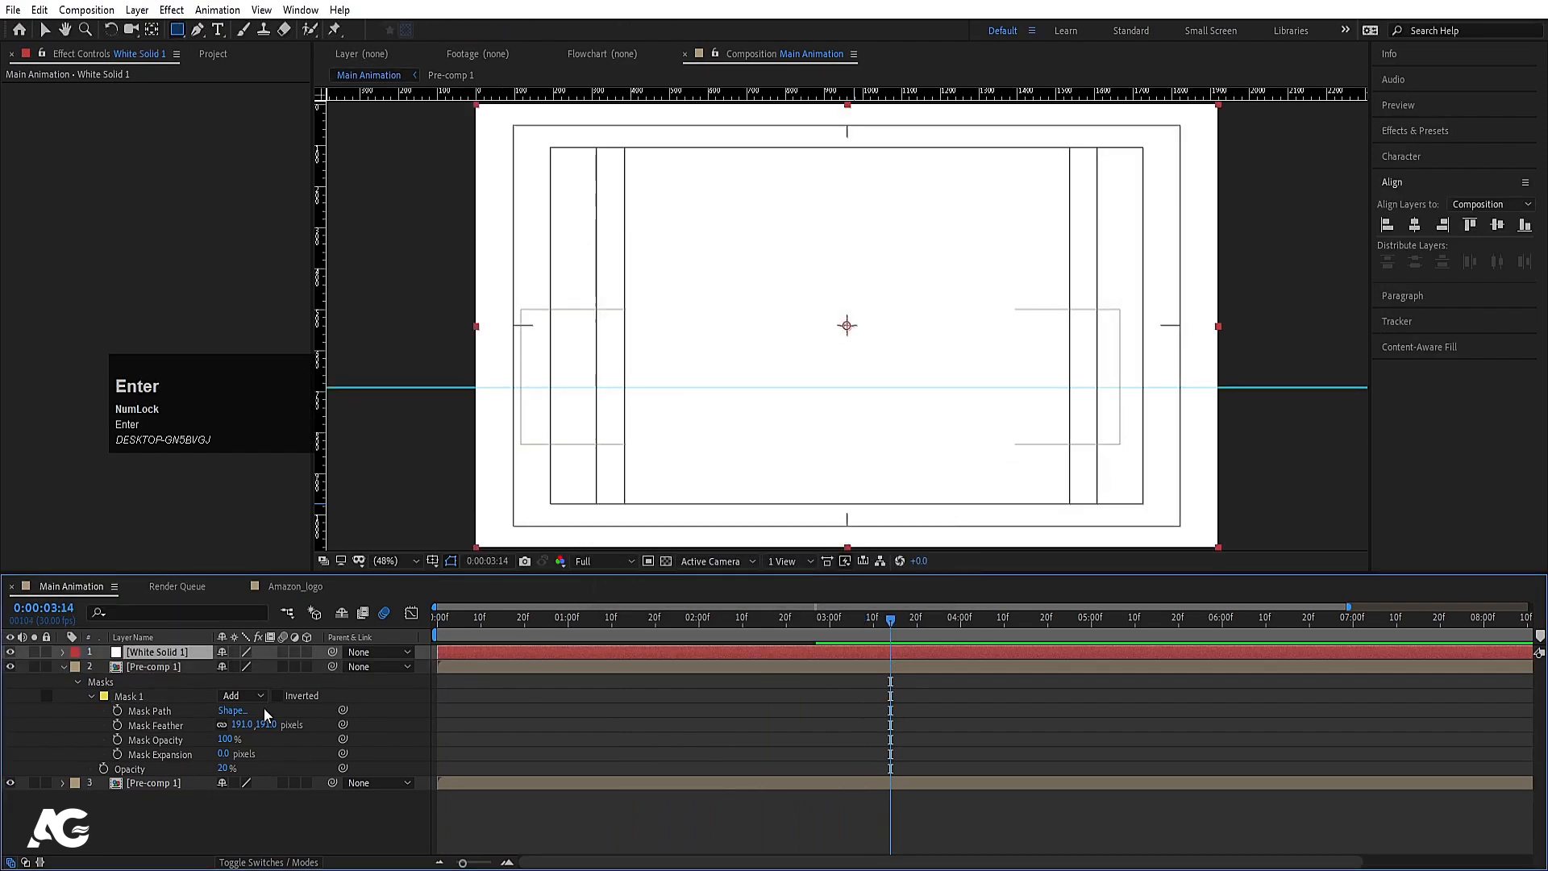
pyautogui.moveTo(162, 651); pyautogui.dragTo(179, 794)
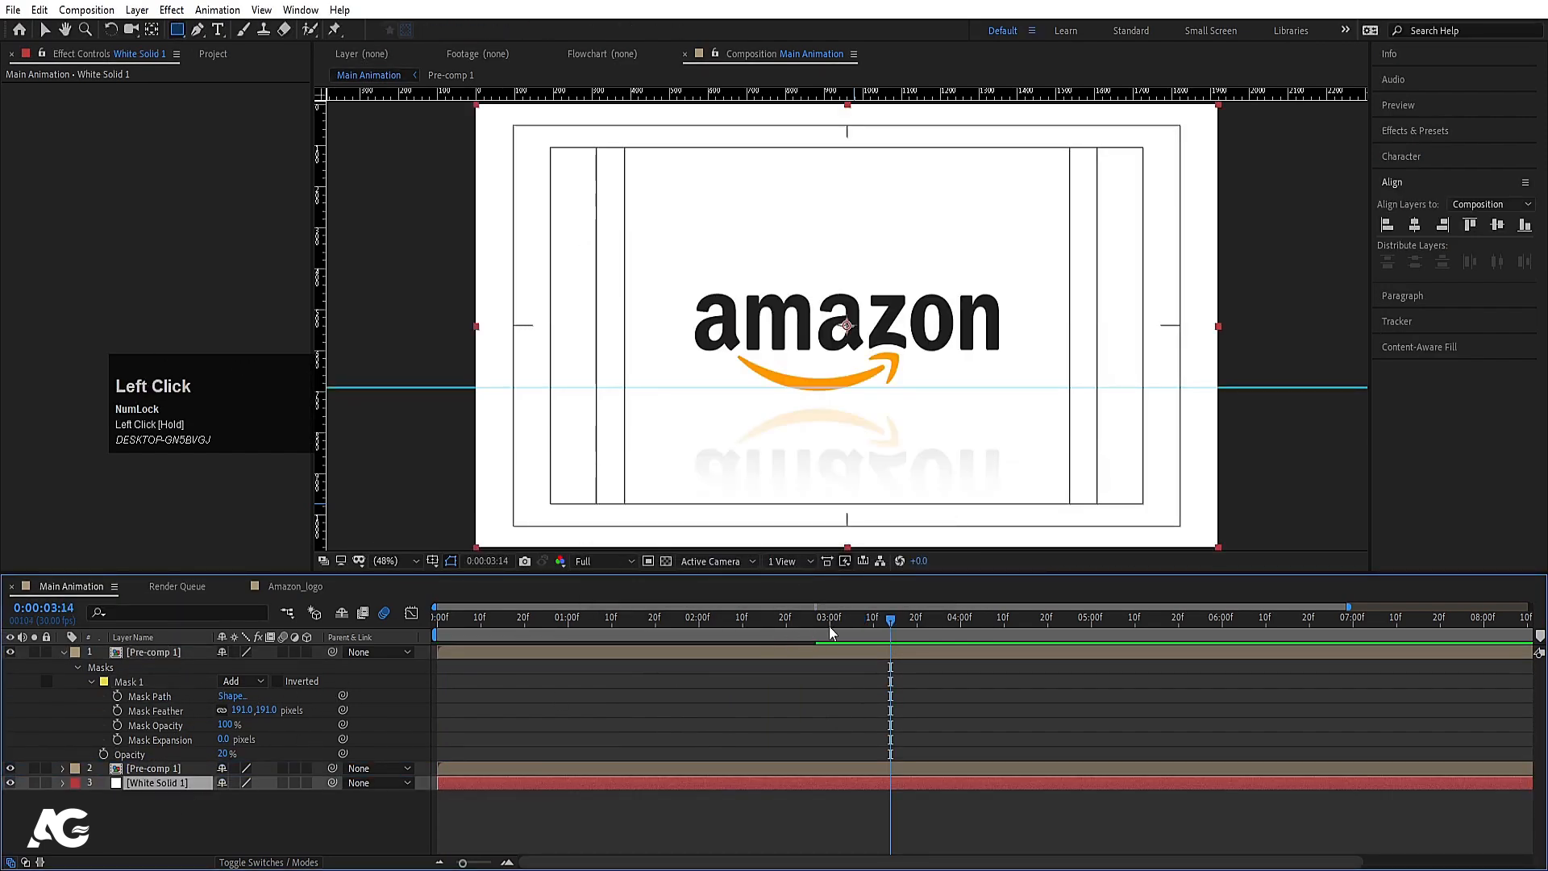
# Step: At 0:00:01:17, nudge the reflection layer upward until it sits close beneath the orange smile stroke
pyautogui.moveTo(813, 632); pyautogui.dragTo(643, 624)
pyautogui.click(666, 655)
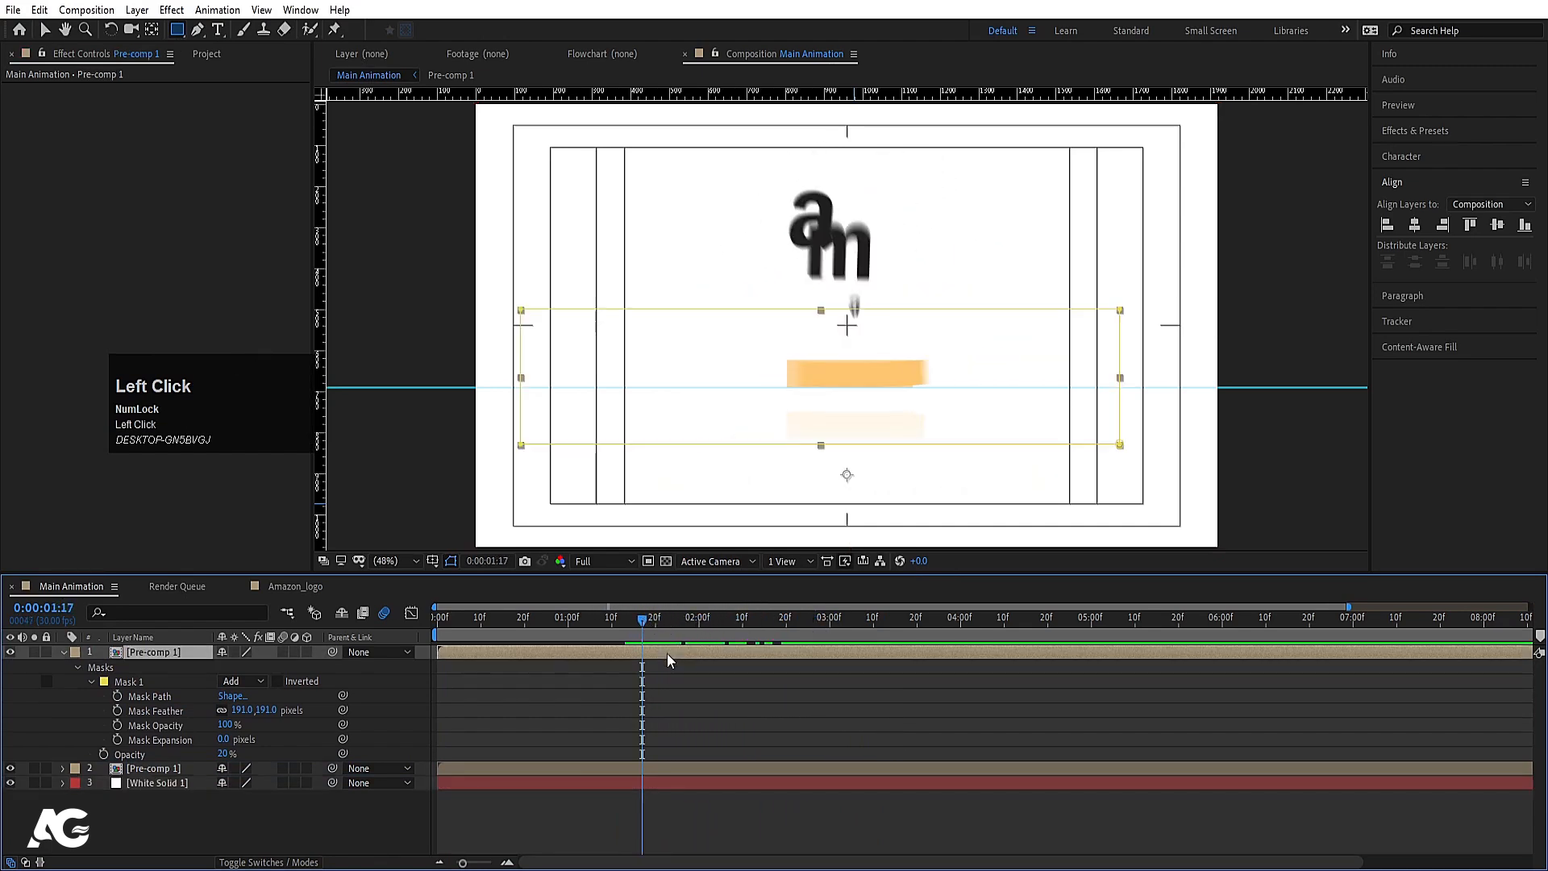
pyautogui.press('Up')
pyautogui.press('Up')
pyautogui.press('Up')
pyautogui.press('Up')
pyautogui.press('Up')
pyautogui.press('Up')
pyautogui.press('Up')
pyautogui.press('Up')
pyautogui.press('Up')
pyautogui.press('Up')
pyautogui.press('Up')
pyautogui.press('Up')
pyautogui.press('Up')
pyautogui.press('Up')
pyautogui.press('Up')
pyautogui.press('Up')
pyautogui.press('Up')
pyautogui.press('Up')
pyautogui.press('Up')
pyautogui.press('Up')
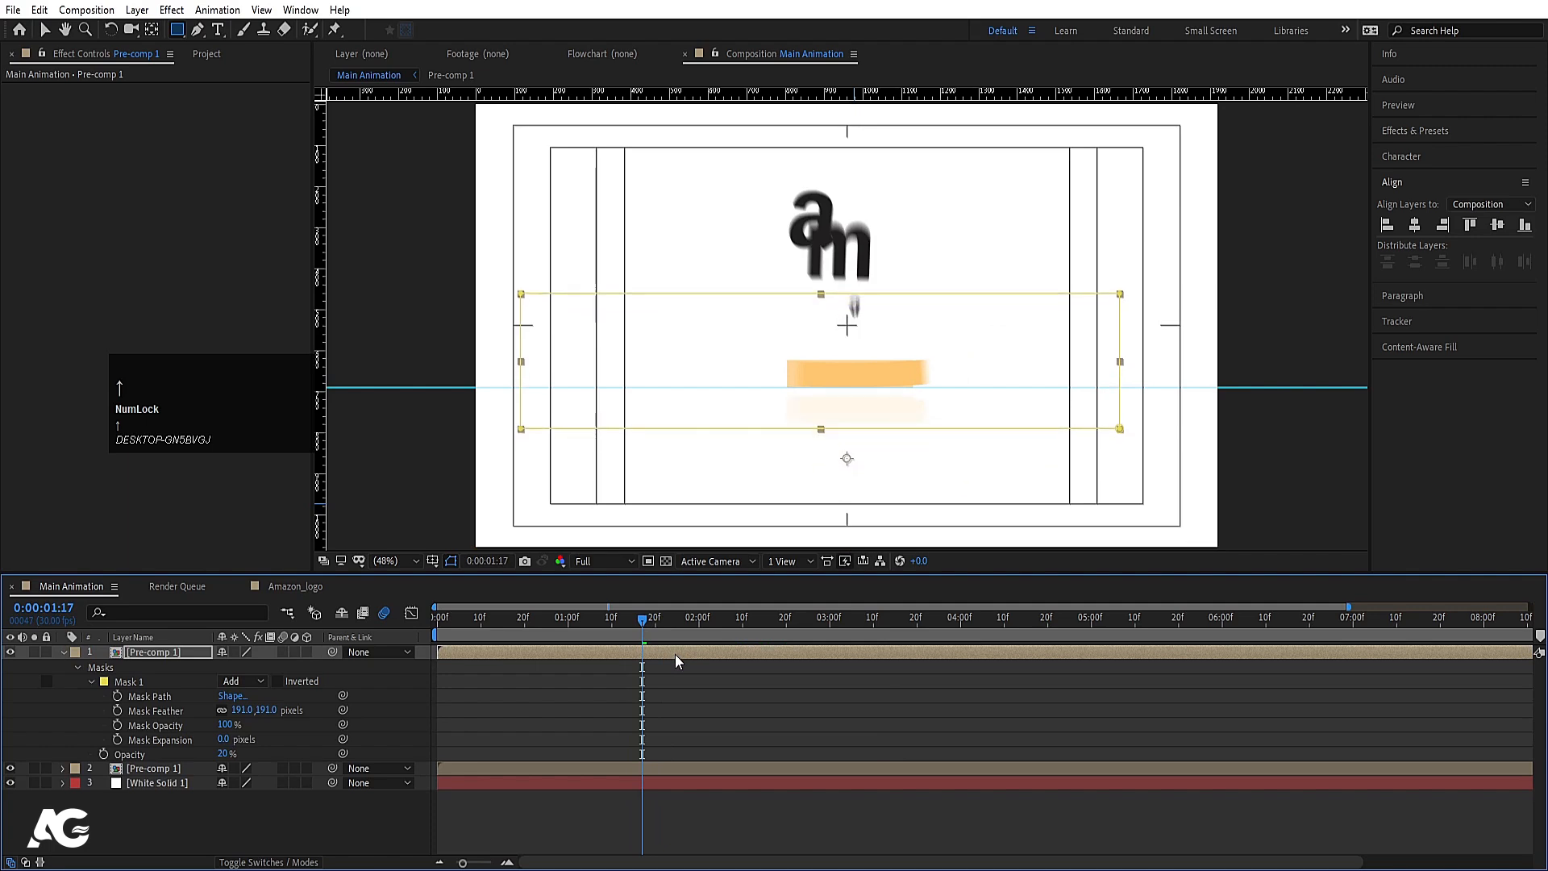
pyautogui.press('Up')
pyautogui.press('Up')
pyautogui.press('Up')
pyautogui.press('Up')
pyautogui.press('Up')
pyautogui.press('Up')
pyautogui.press('Up')
pyautogui.press('Up')
pyautogui.press('Up')
pyautogui.press('Up')
pyautogui.press('Up')
pyautogui.press('Up')
pyautogui.press('Up')
pyautogui.press('Up')
# Step: End the work area at 0:00:03:26 and preview the finished animation with its reflection
pyautogui.press('space')
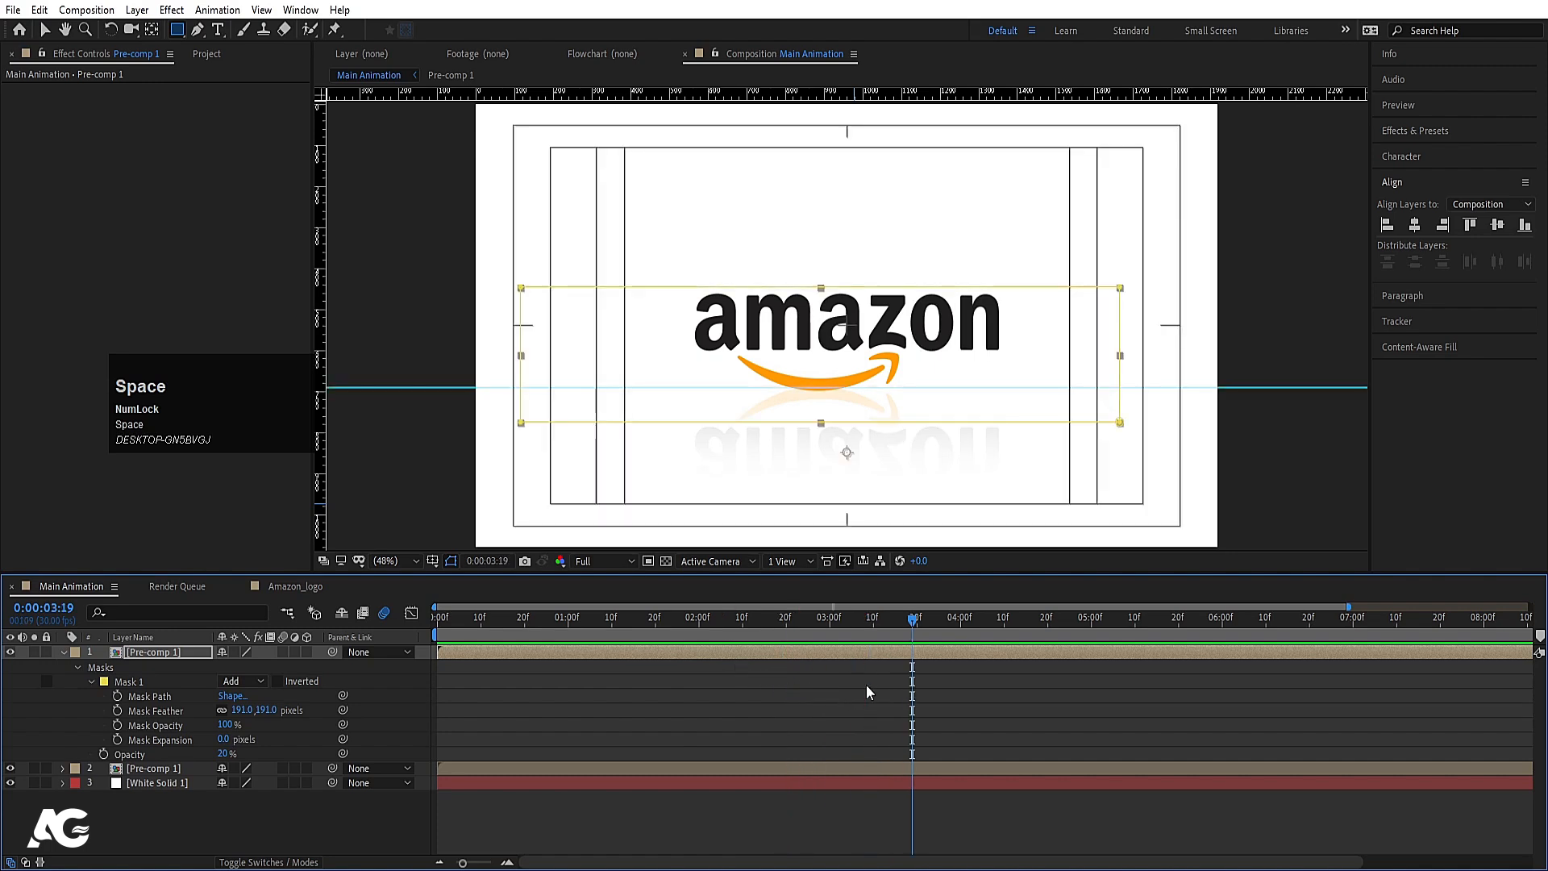
pyautogui.press('space')
pyautogui.press('n')
pyautogui.press('space')
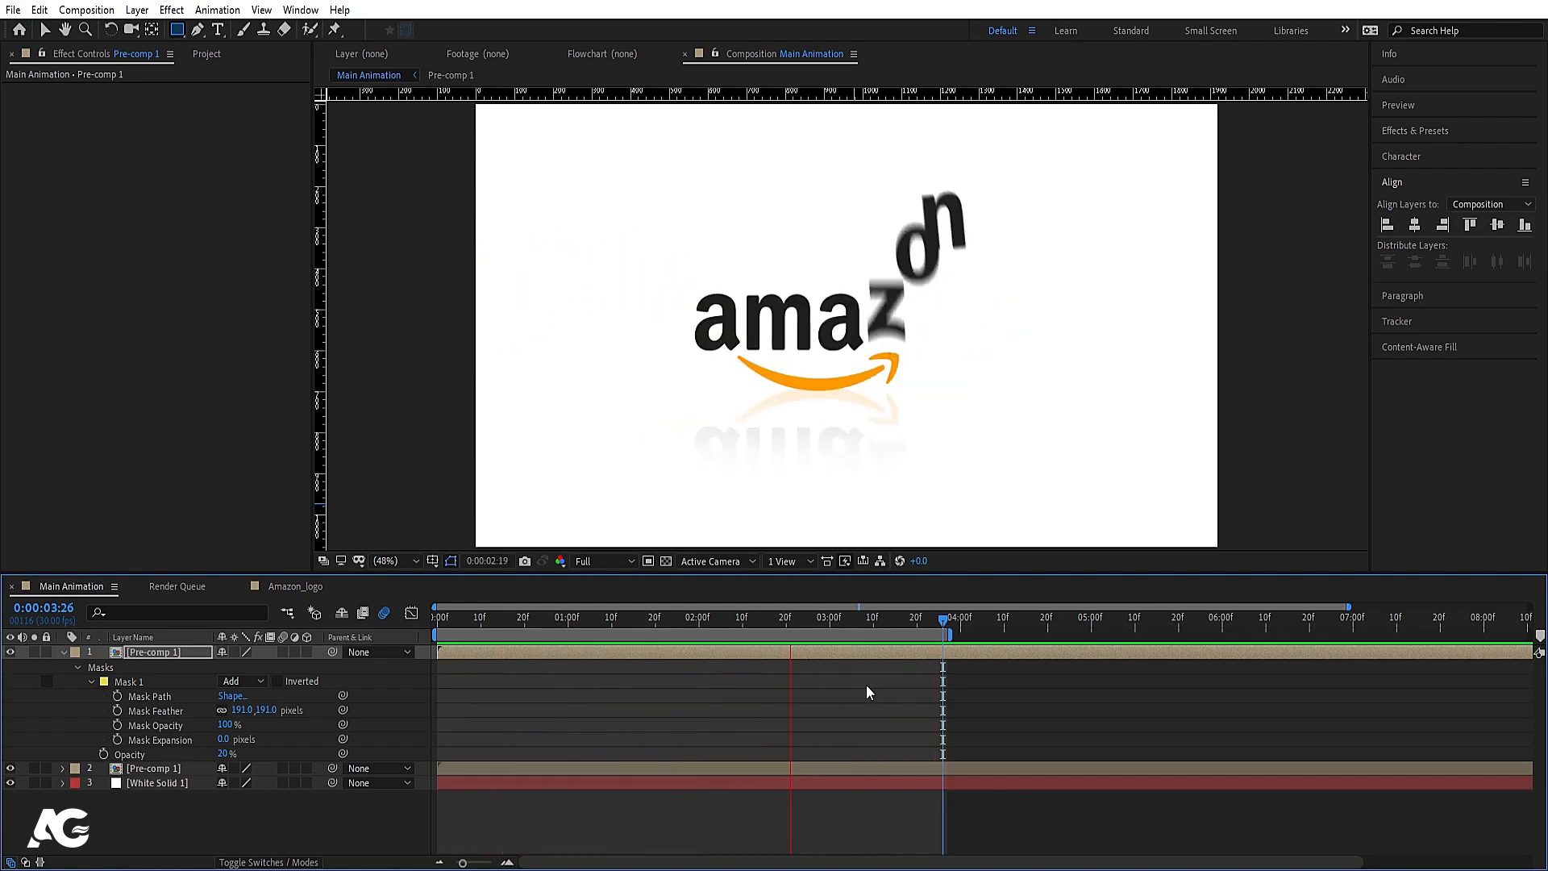
pyautogui.press('space')
pyautogui.press('space')
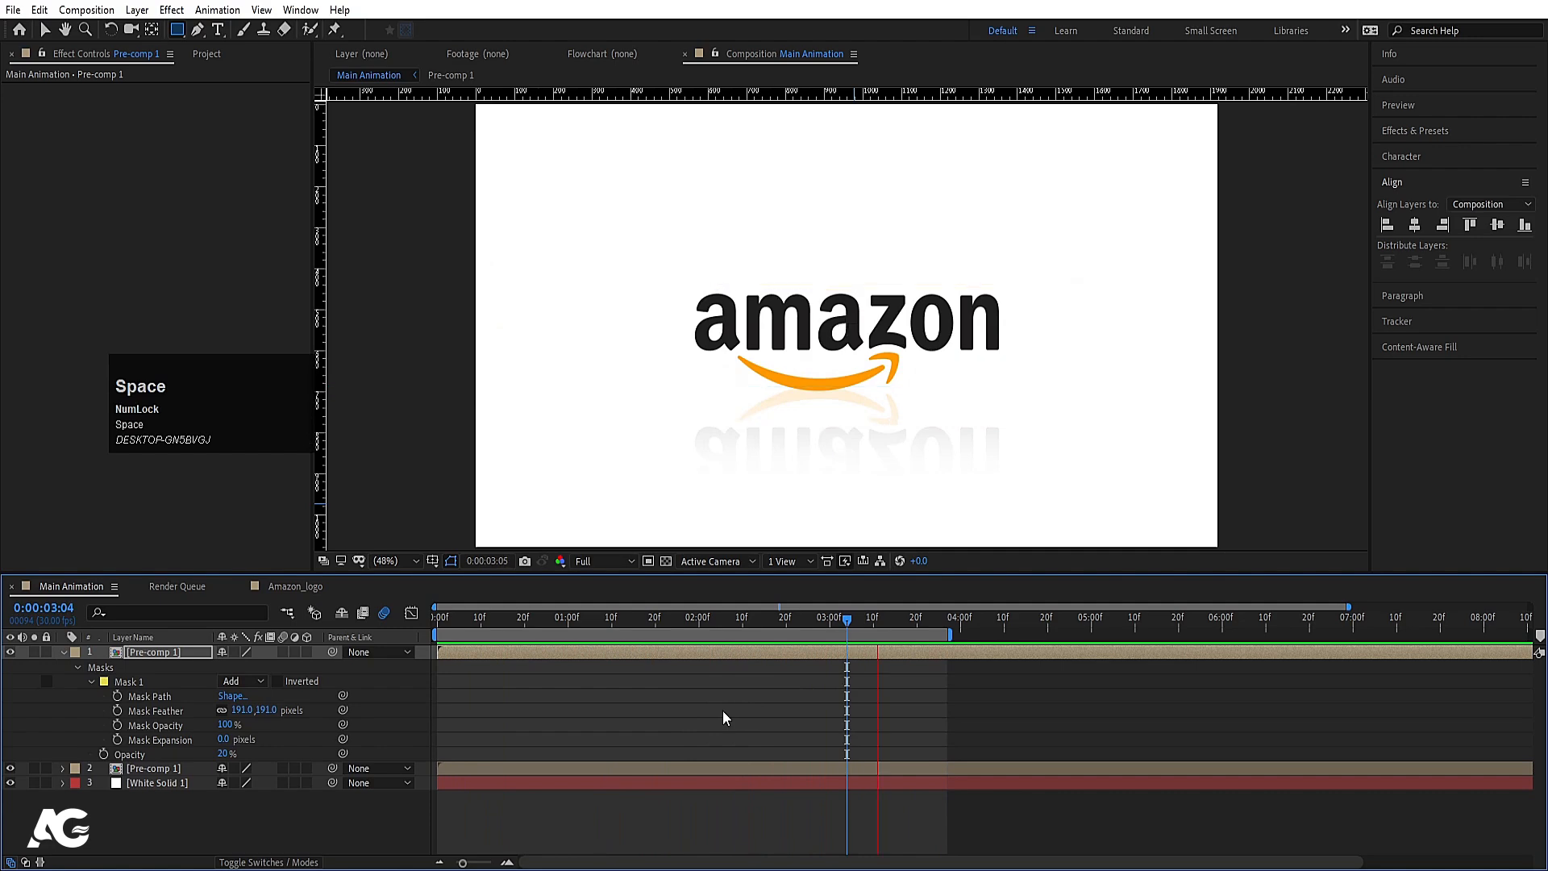